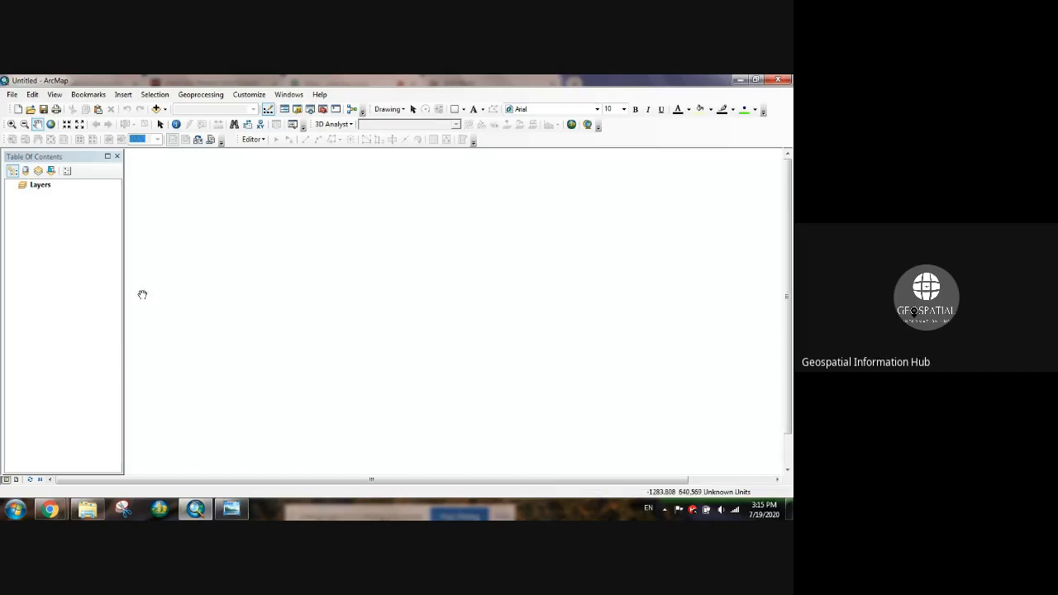
Switch to Windows Explorer and extract the Local_Unit archive directly into the COVID-19 folder.
{"action": "mouse_move", "coordinate": [62, 504]}
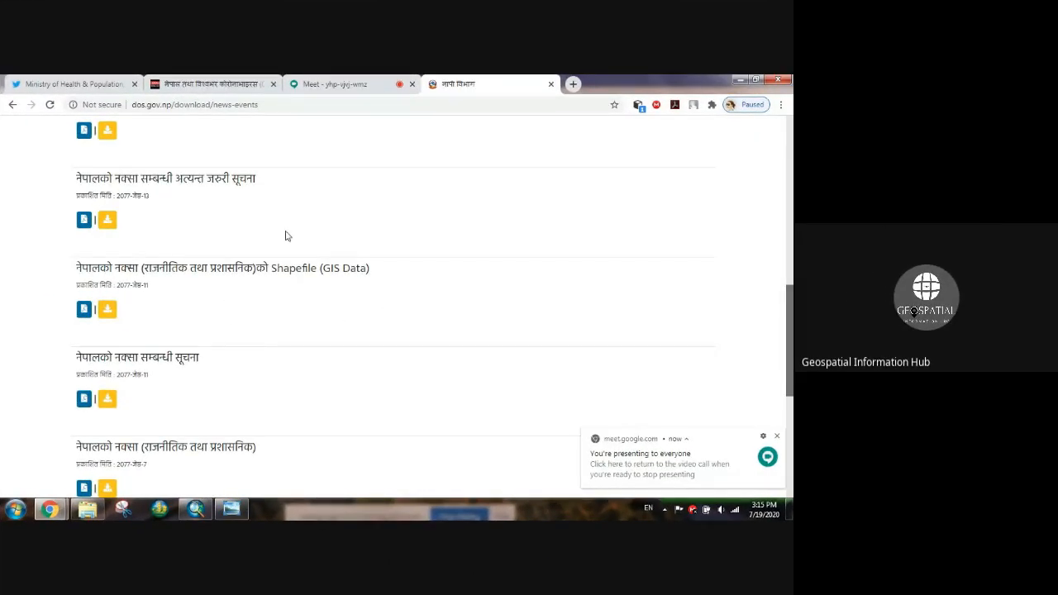
{"action": "left_click", "coordinate": [89, 510]}
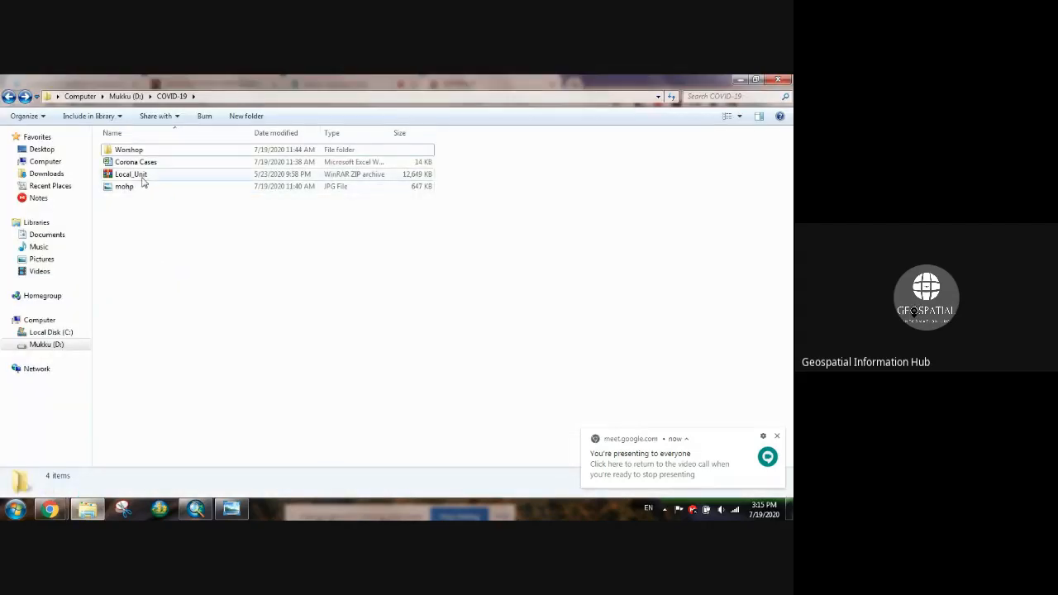
{"action": "right_click", "coordinate": [143, 177]}
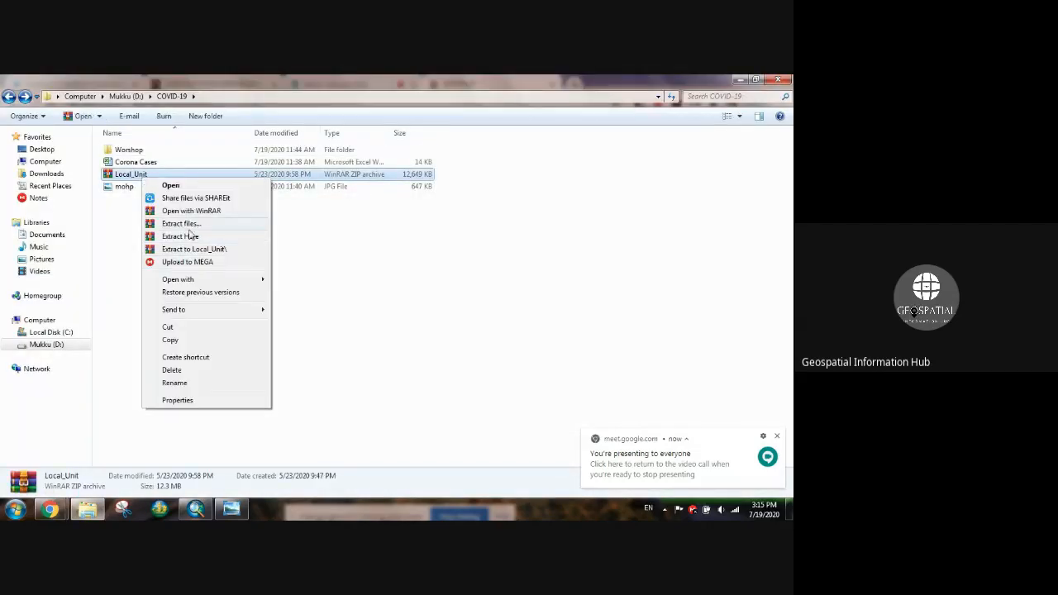
{"action": "left_click", "coordinate": [197, 237]}
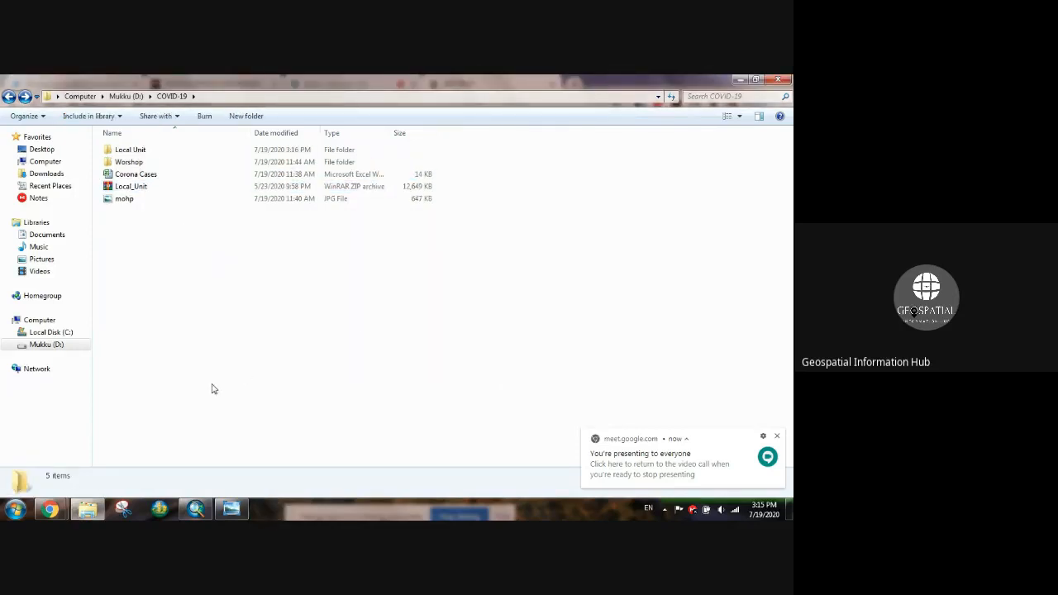
Switch back to ArcMap and connect to the D:\COVID-19 folder as a source for adding data.
{"action": "left_click", "coordinate": [195, 509]}
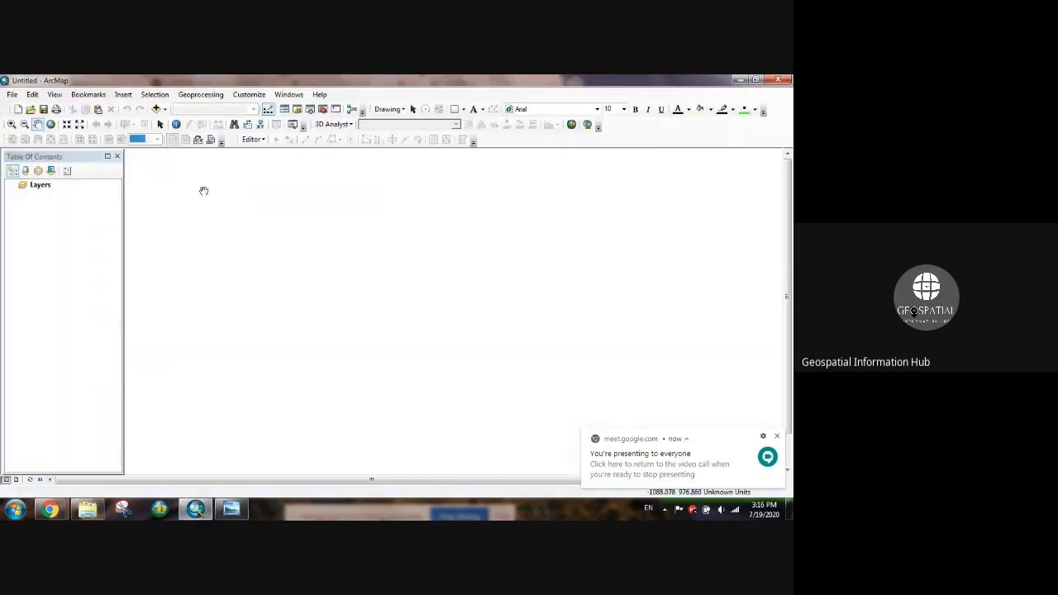
{"action": "left_click", "coordinate": [157, 110]}
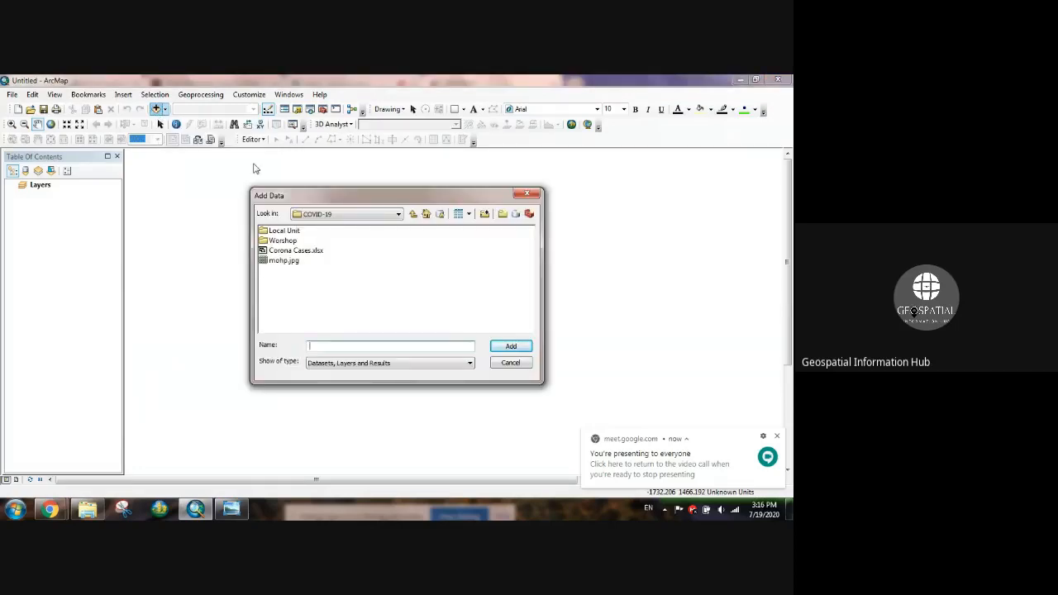
{"action": "left_click", "coordinate": [524, 194]}
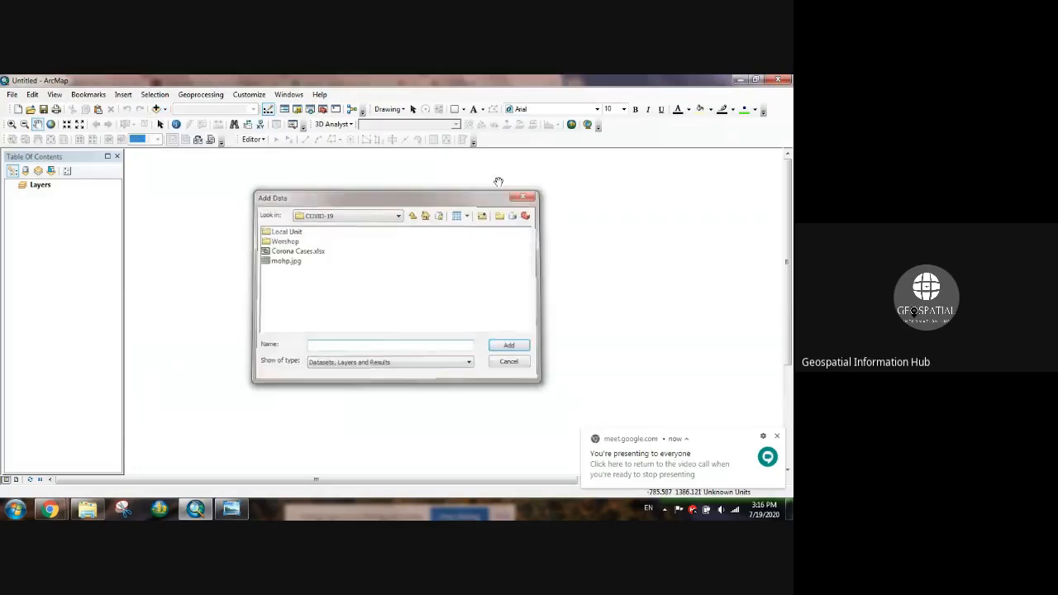
{"action": "left_click", "coordinate": [156, 110]}
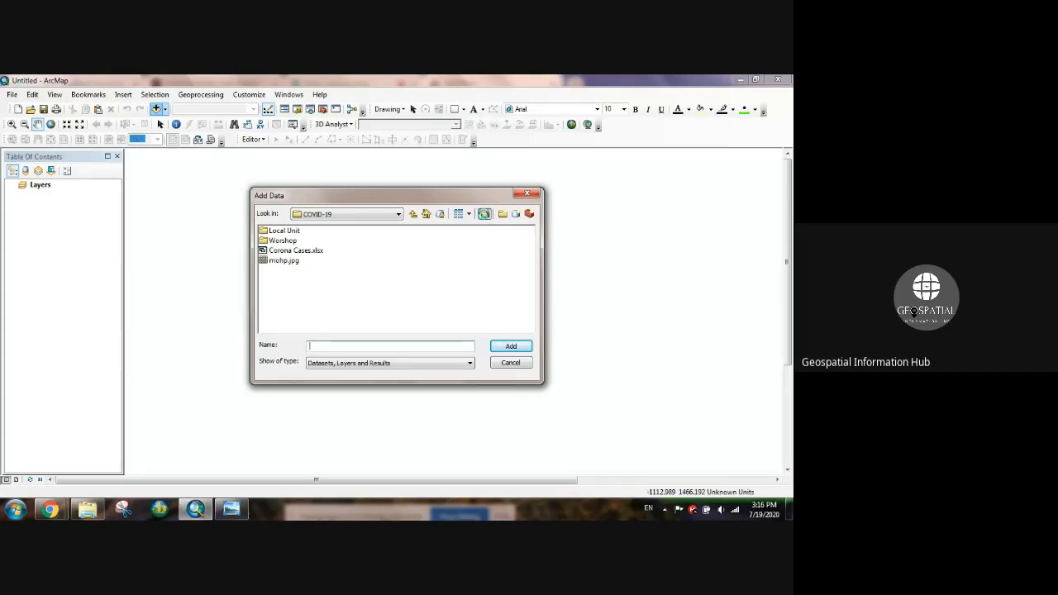
{"action": "left_click", "coordinate": [485, 215]}
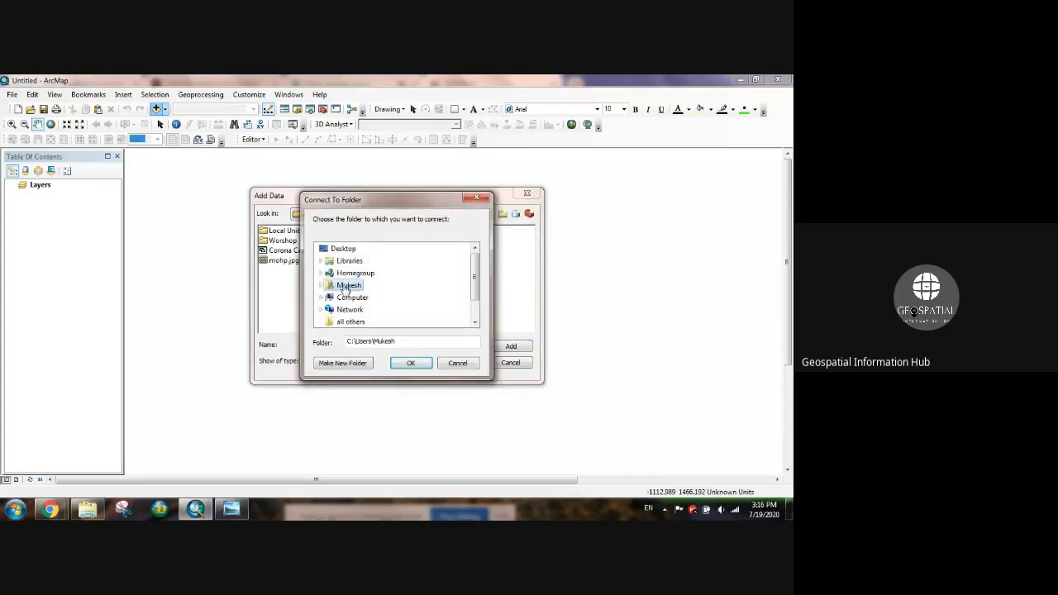
{"action": "left_click", "coordinate": [322, 298]}
{"action": "left_click", "coordinate": [362, 291]}
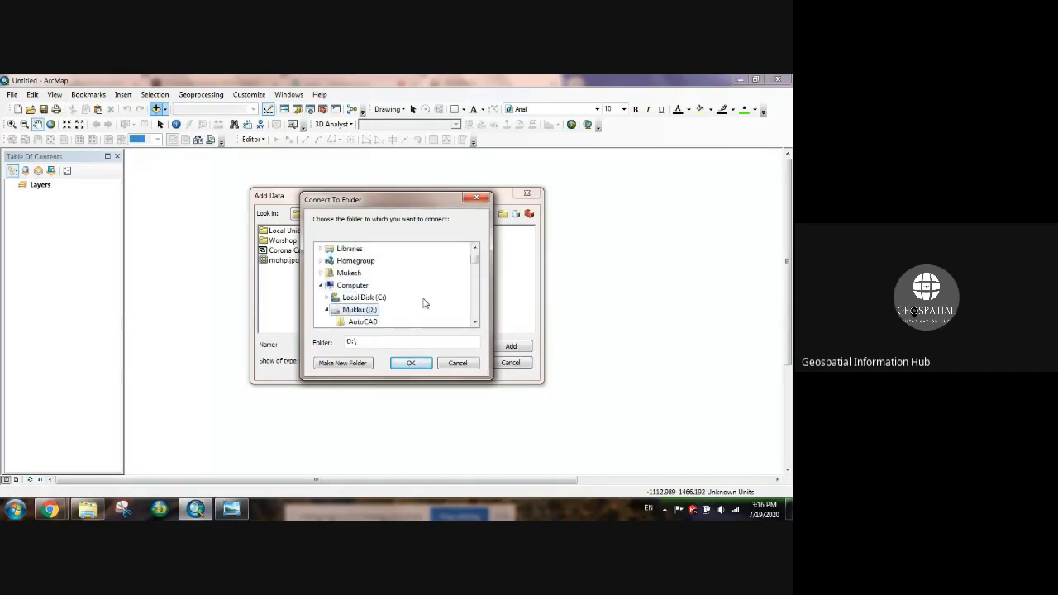
{"action": "scroll", "coordinate": [392, 319], "scroll_direction": "down", "scroll_amount": 3}
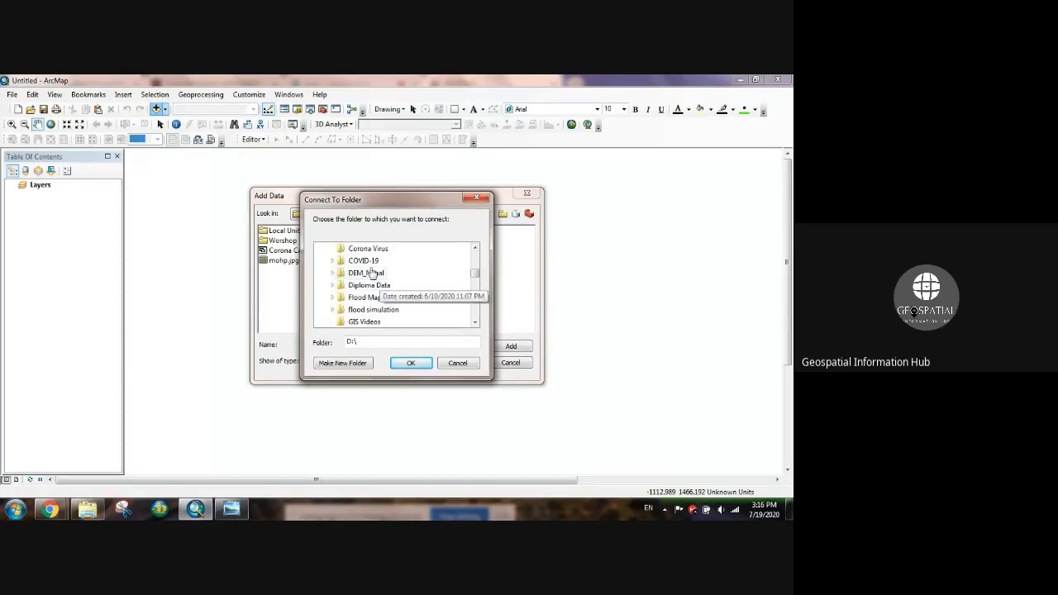
{"action": "left_click", "coordinate": [367, 276]}
{"action": "left_click", "coordinate": [410, 363]}
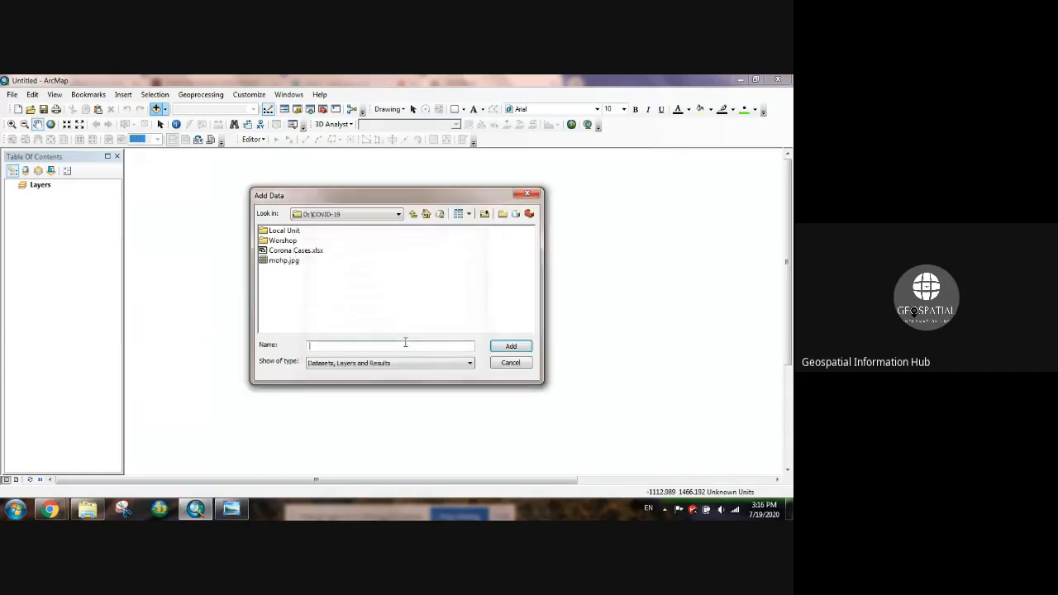
Add local_unit.shp from the Local Unit folder to the map.
{"action": "double_click", "coordinate": [282, 232]}
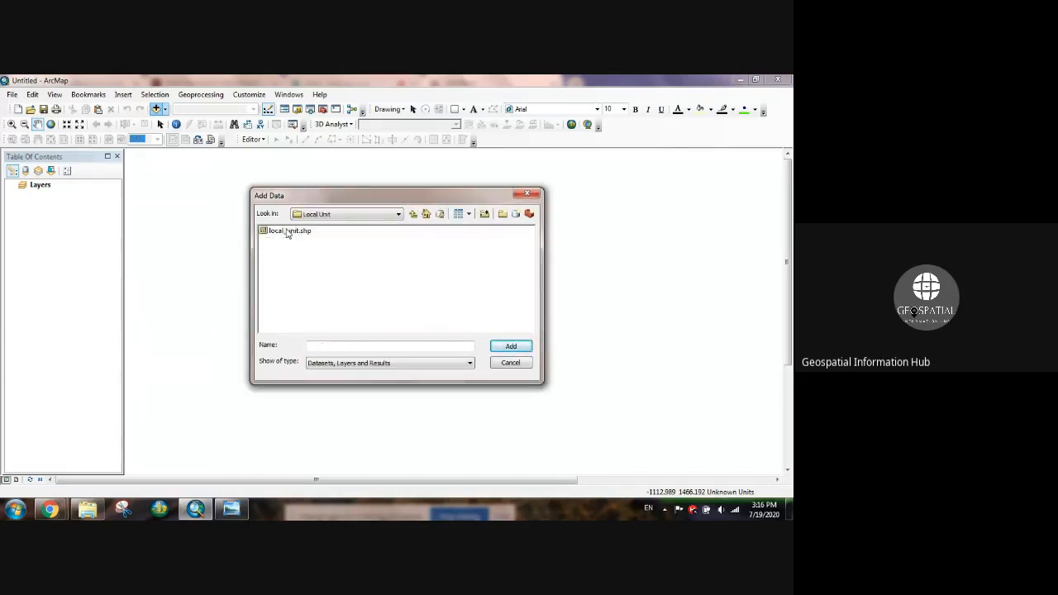
{"action": "key", "text": "Return"}
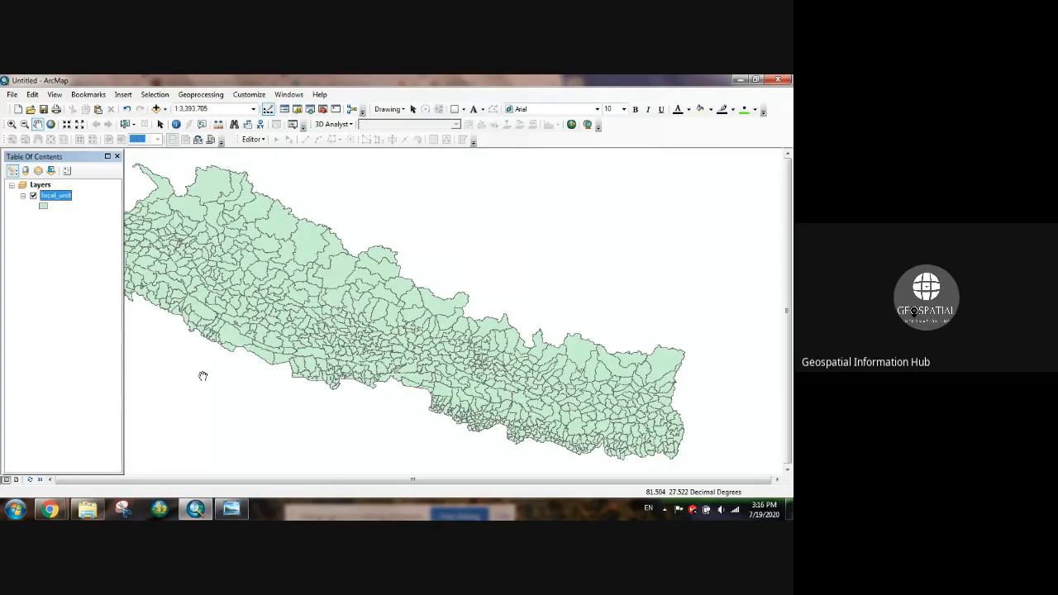
{"action": "left_click_drag", "start_coordinate": [202, 376], "coordinate": [284, 366]}
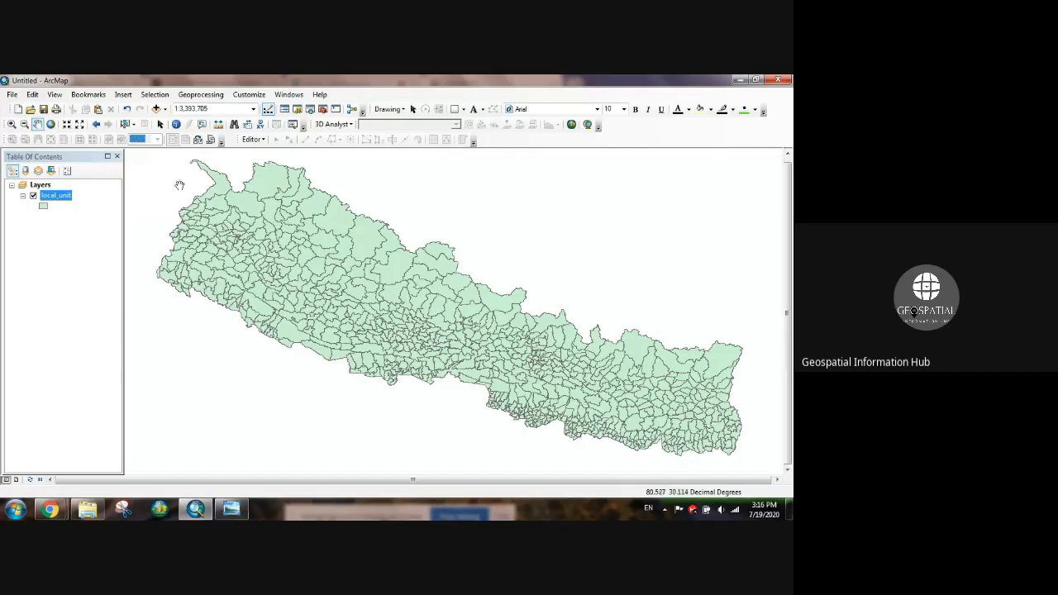
Open the local_unit layer's attribute table and examine its STATE_CODE and DISTRICT fields.
{"action": "right_click", "coordinate": [64, 199]}
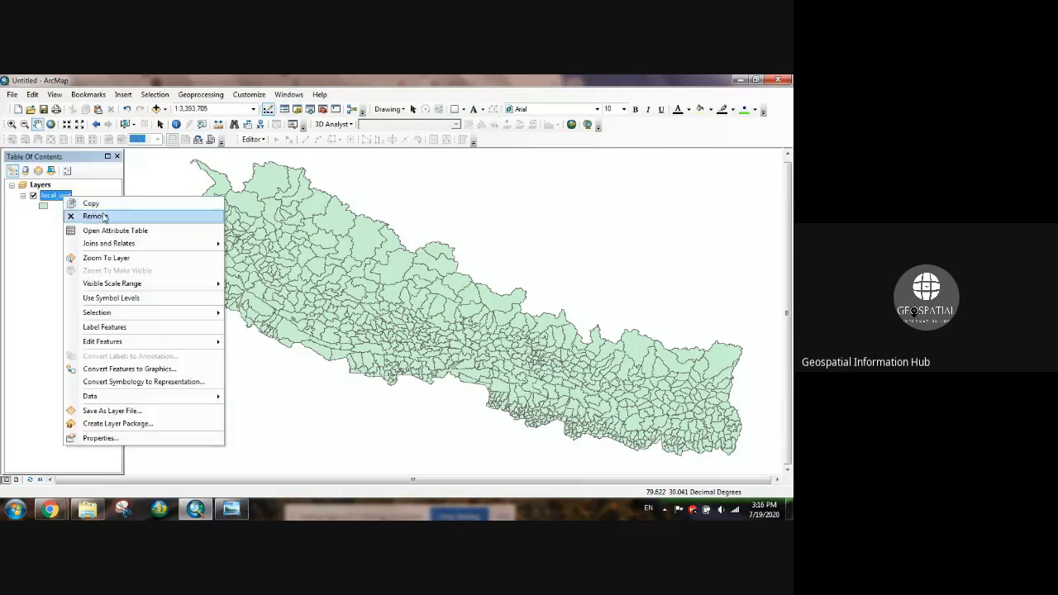
{"action": "left_click", "coordinate": [116, 230]}
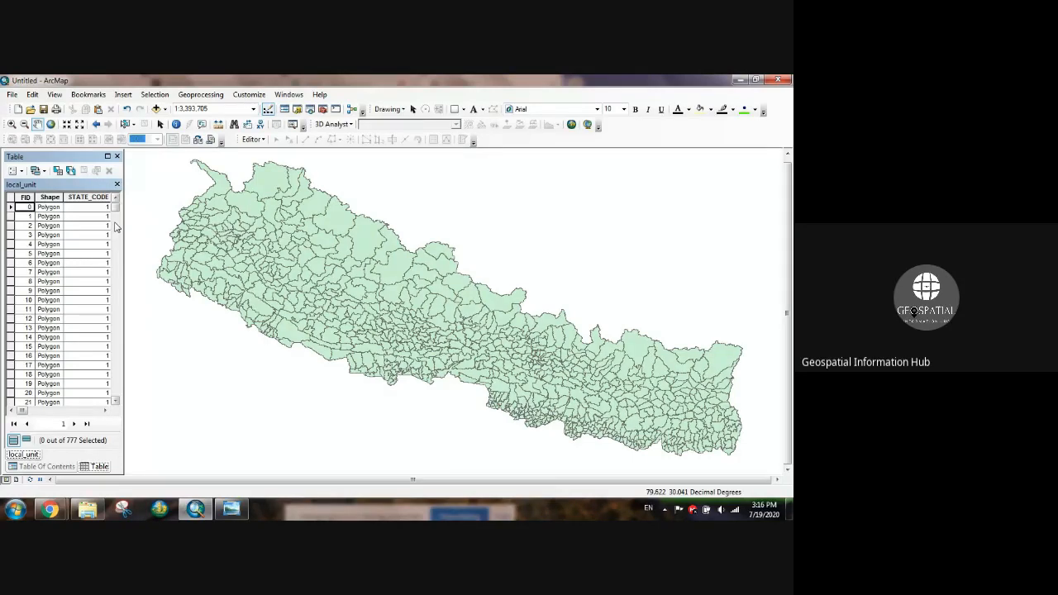
{"action": "left_click", "coordinate": [105, 411]}
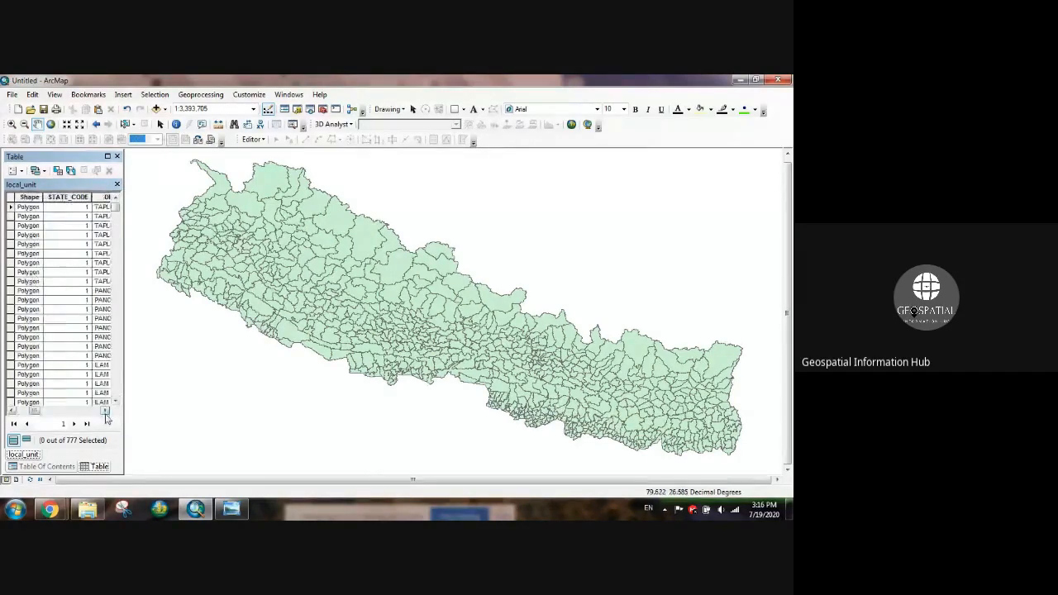
{"action": "left_click", "coordinate": [105, 411]}
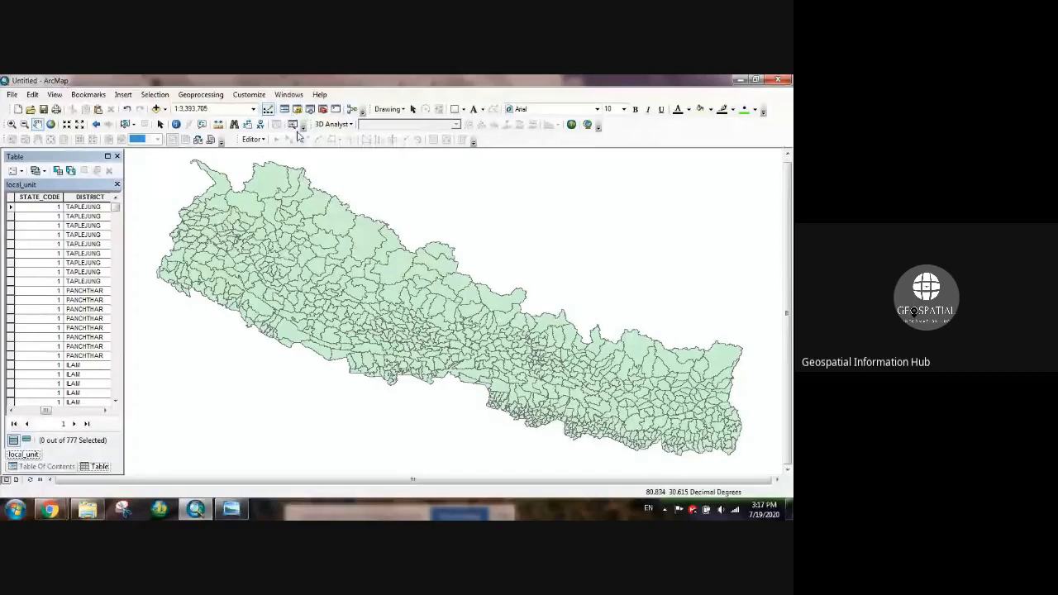
Start the Dissolve tool from Data Management's Generalization tools, with local_unit as input features and DISTRICT as the dissolve field.
{"action": "left_click", "coordinate": [322, 110]}
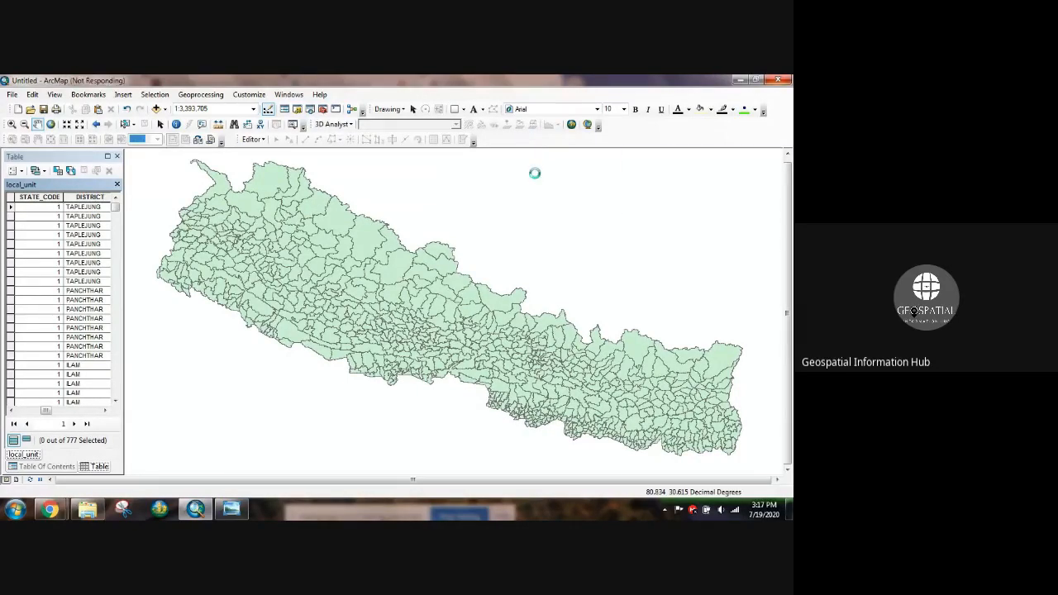
{"action": "left_click", "coordinate": [633, 230]}
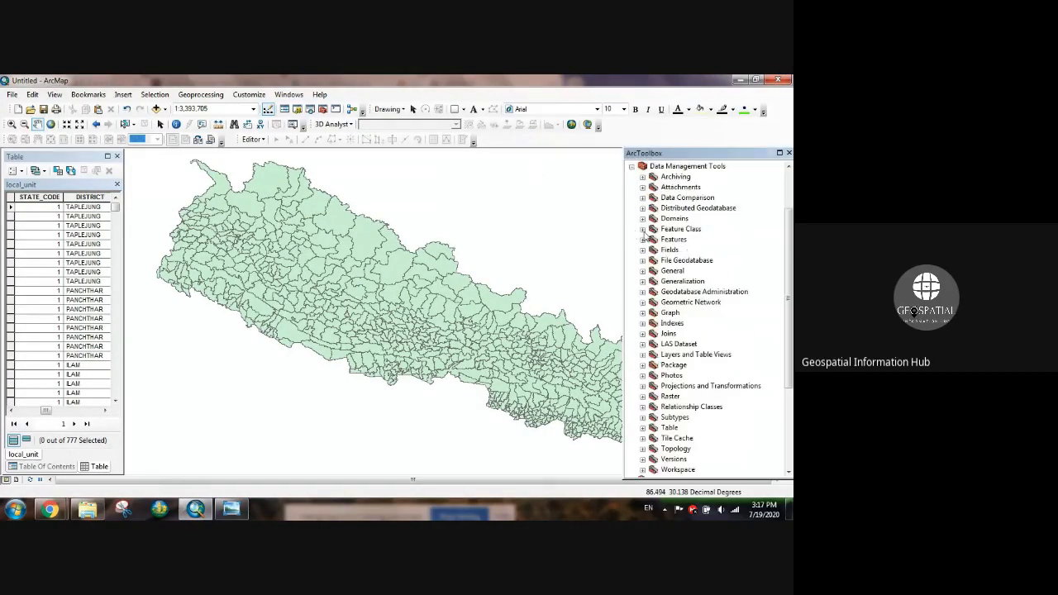
{"action": "scroll", "coordinate": [655, 331], "scroll_direction": "down", "scroll_amount": 1}
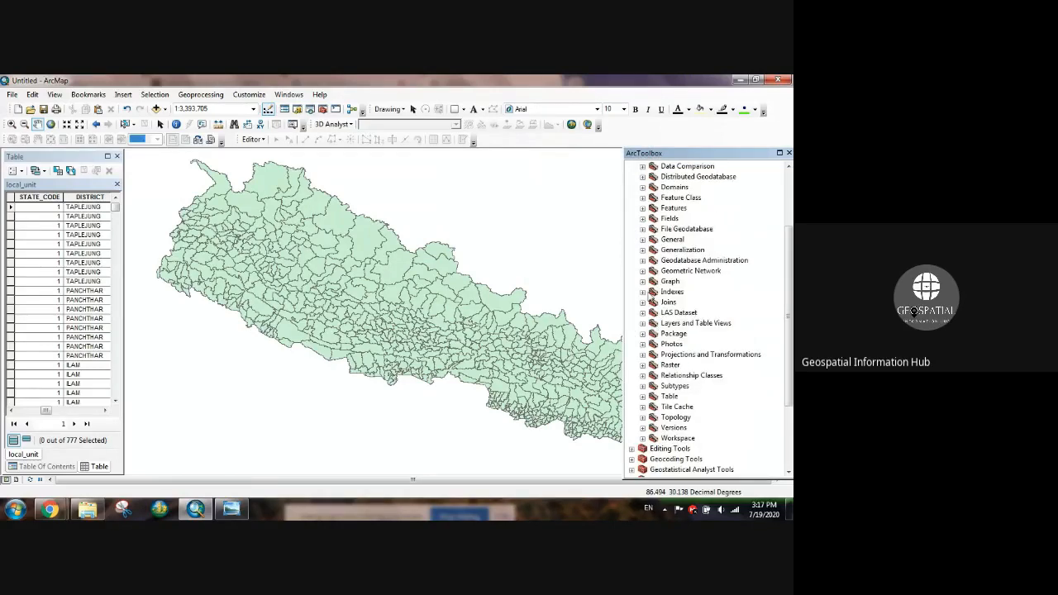
{"action": "left_click", "coordinate": [644, 249]}
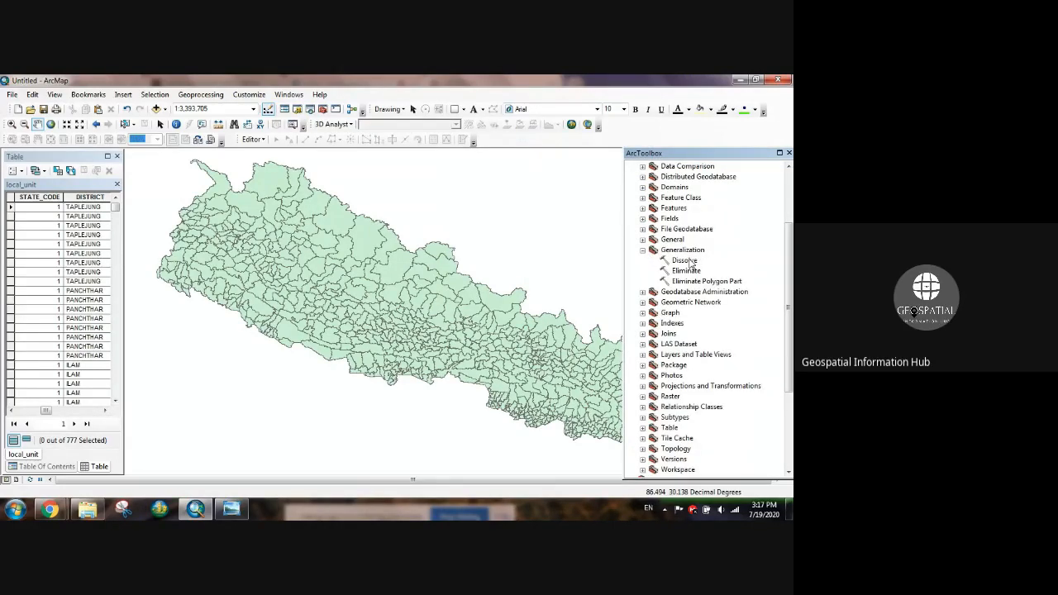
{"action": "left_click", "coordinate": [686, 260]}
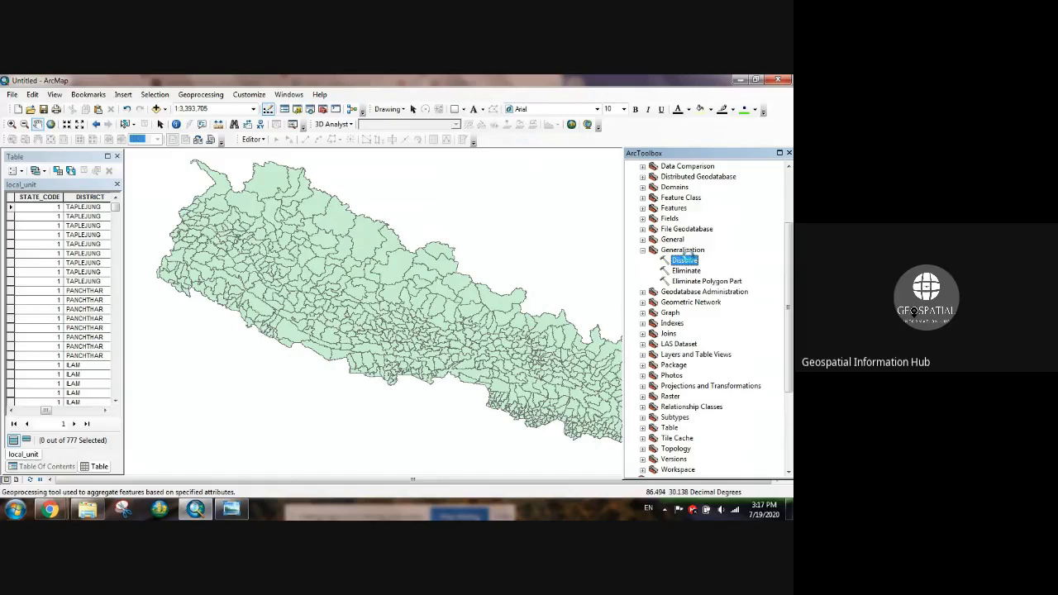
{"action": "double_click", "coordinate": [685, 261]}
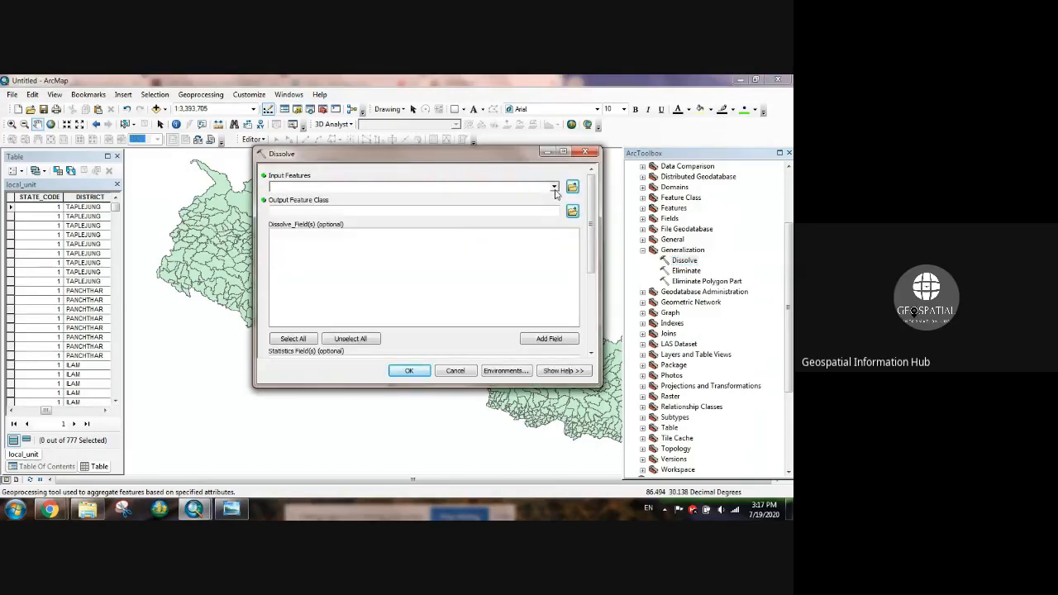
{"action": "left_click", "coordinate": [553, 187]}
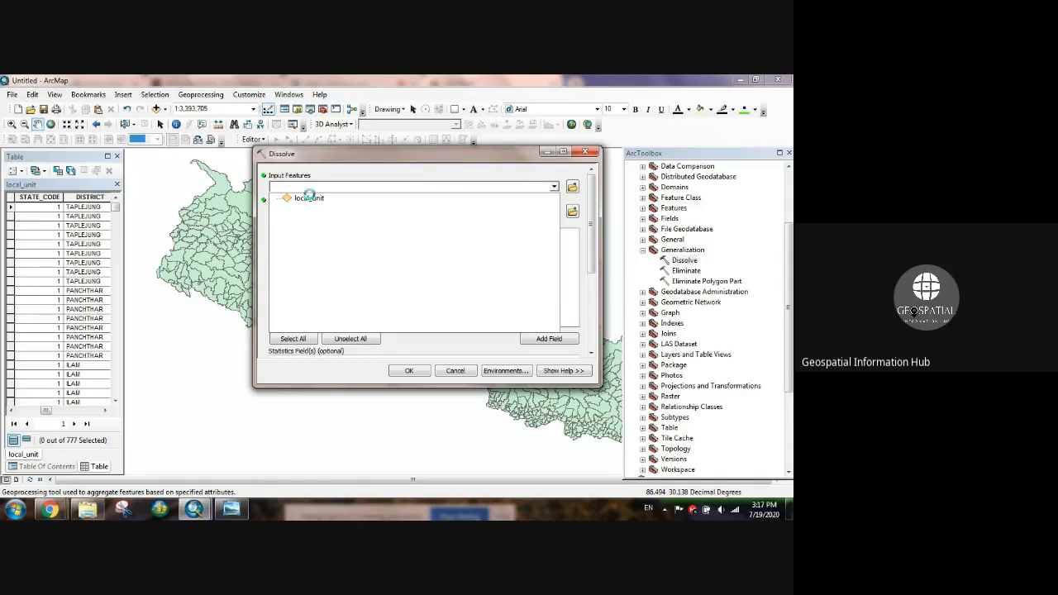
{"action": "left_click", "coordinate": [309, 197]}
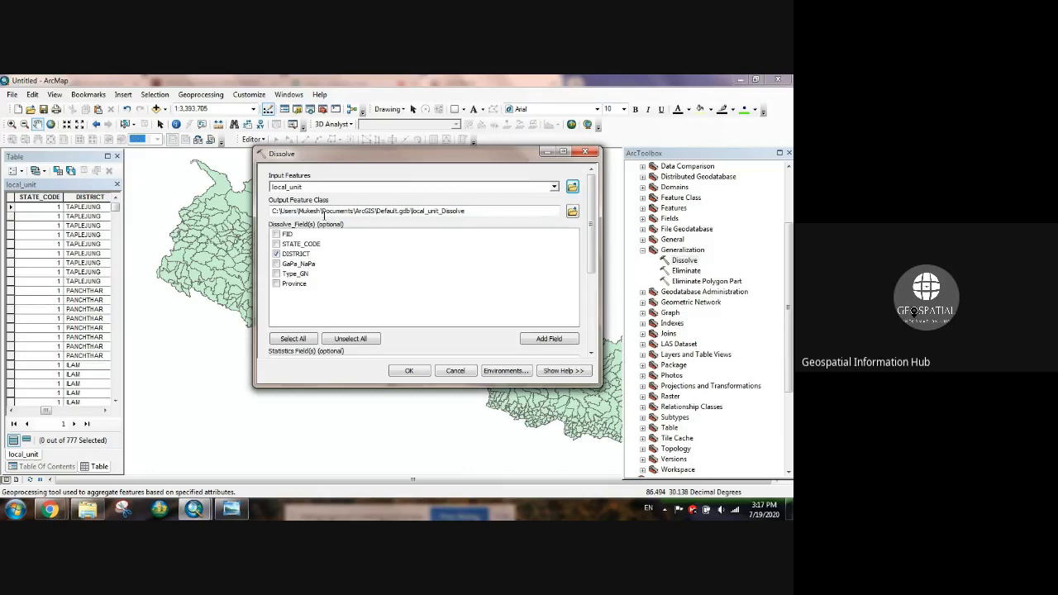
Set the dissolve output to District in the D:\COVID-19 folder, run the tool, and show the layer list again.
{"action": "left_click", "coordinate": [572, 212]}
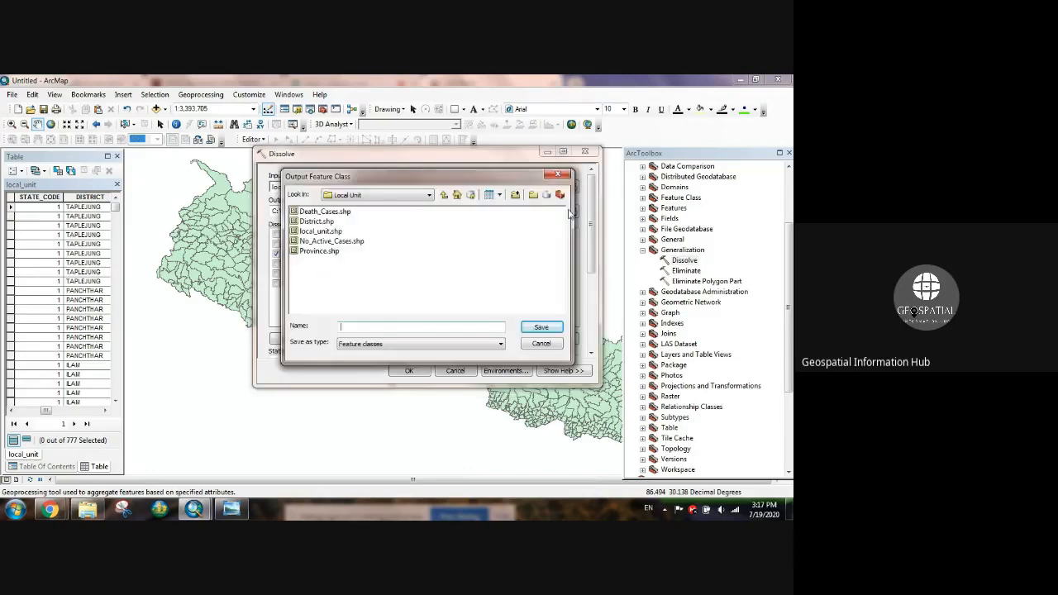
{"action": "left_click", "coordinate": [444, 196]}
{"action": "left_click", "coordinate": [398, 202]}
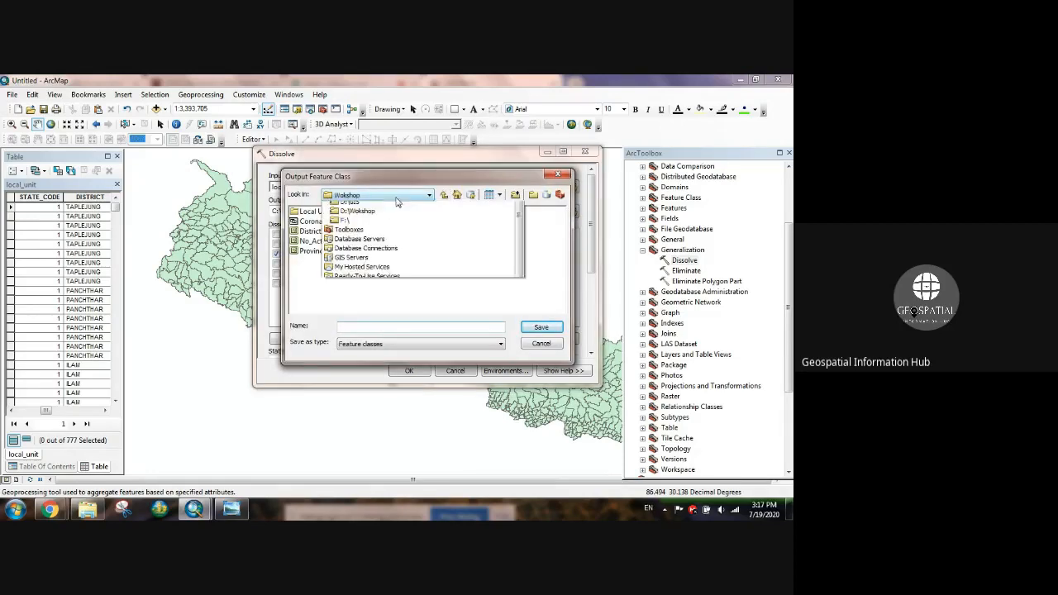
{"action": "left_click", "coordinate": [348, 226]}
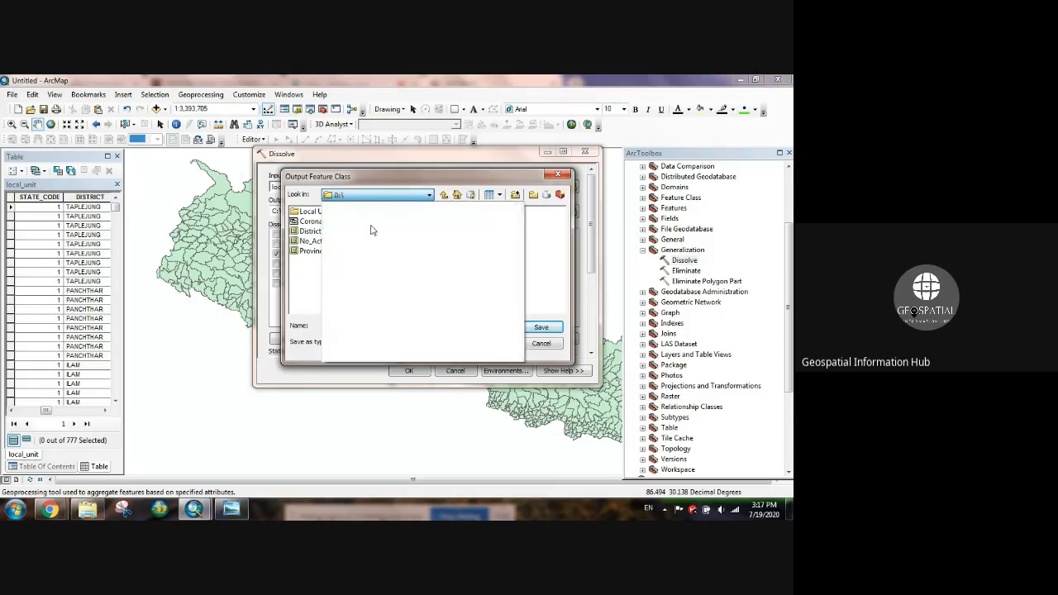
{"action": "double_click", "coordinate": [318, 251]}
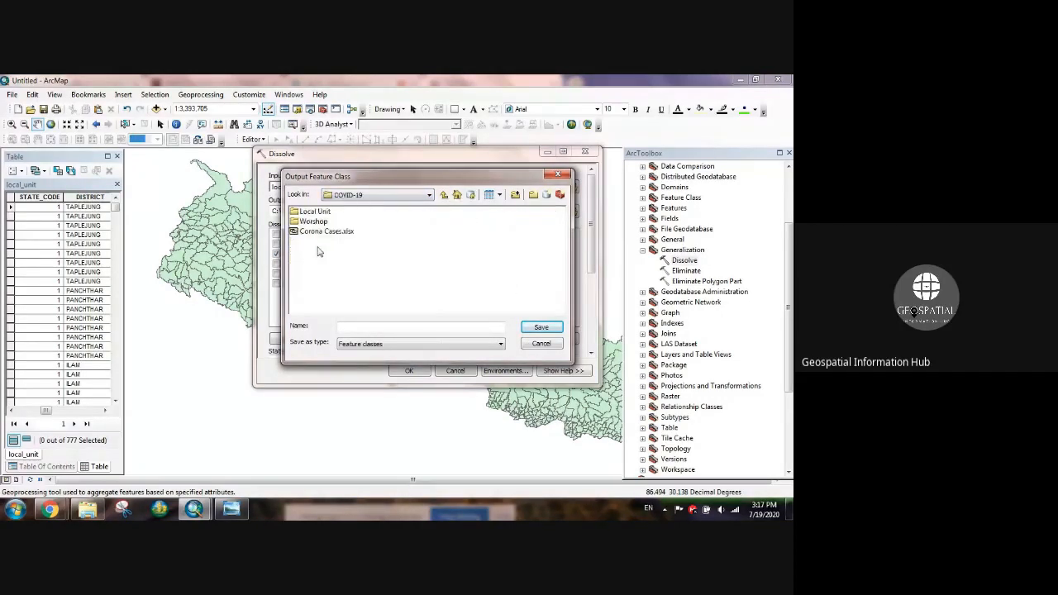
{"action": "left_click", "coordinate": [386, 327]}
{"action": "type", "text": "District"}
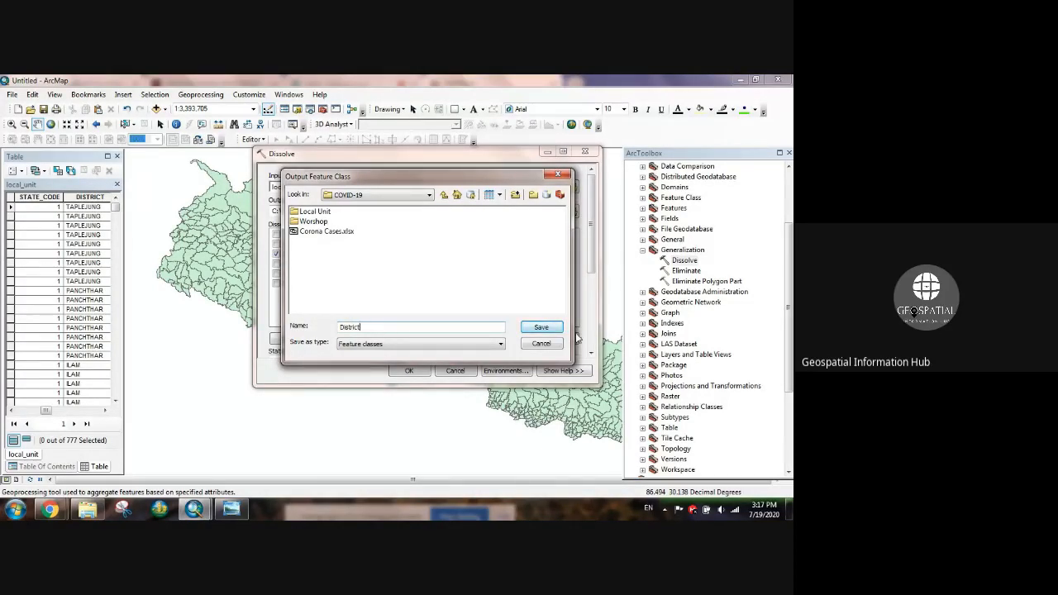
{"action": "left_click", "coordinate": [542, 327]}
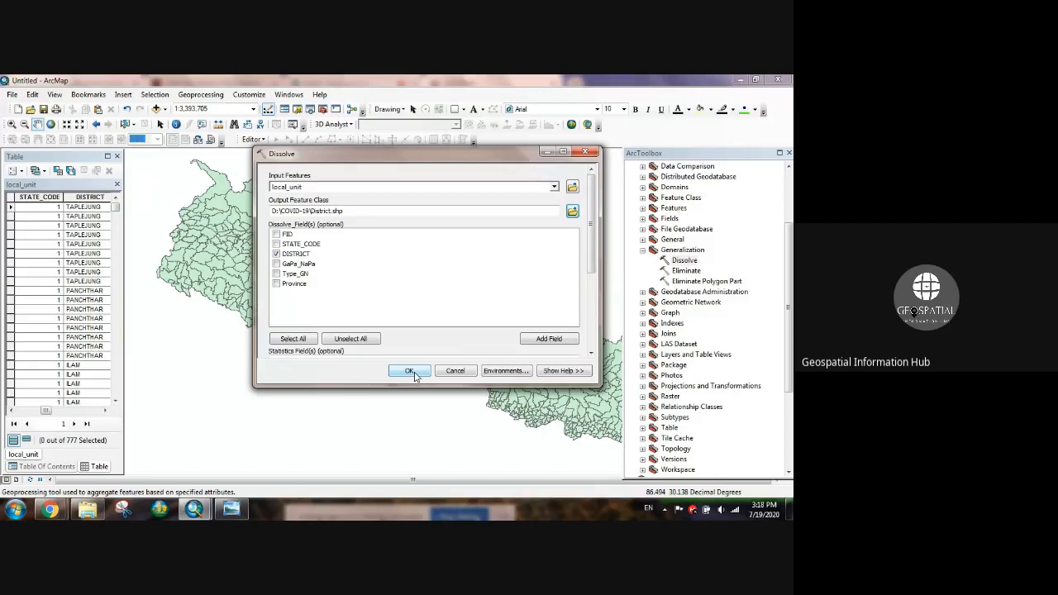
{"action": "left_click", "coordinate": [415, 374]}
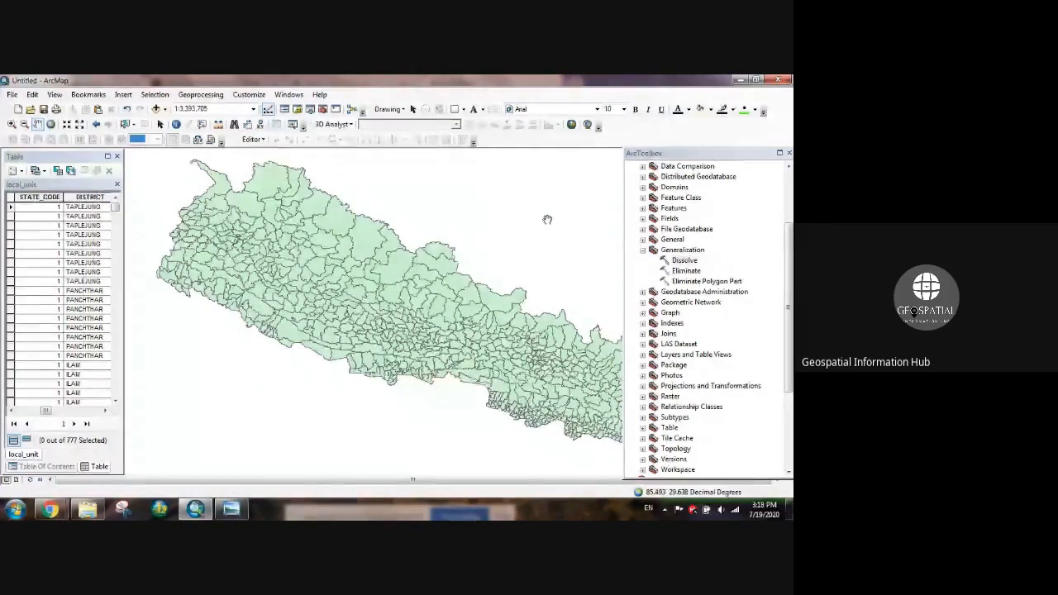
{"action": "left_click", "coordinate": [47, 466]}
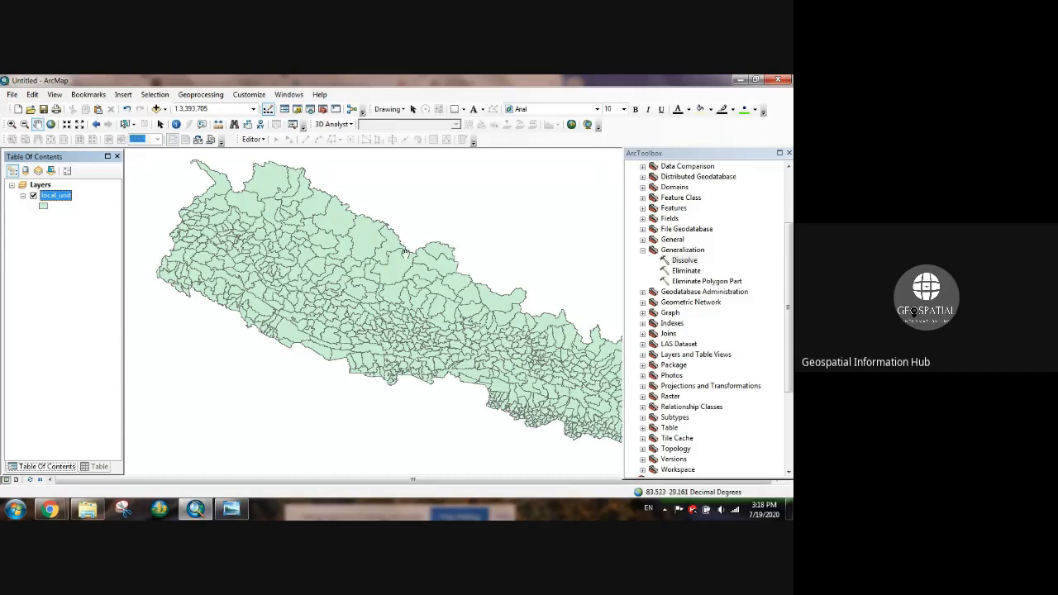
Give the District layer the Hollow symbol with a light grey outline.
{"action": "left_click_drag", "start_coordinate": [595, 231], "coordinate": [568, 238]}
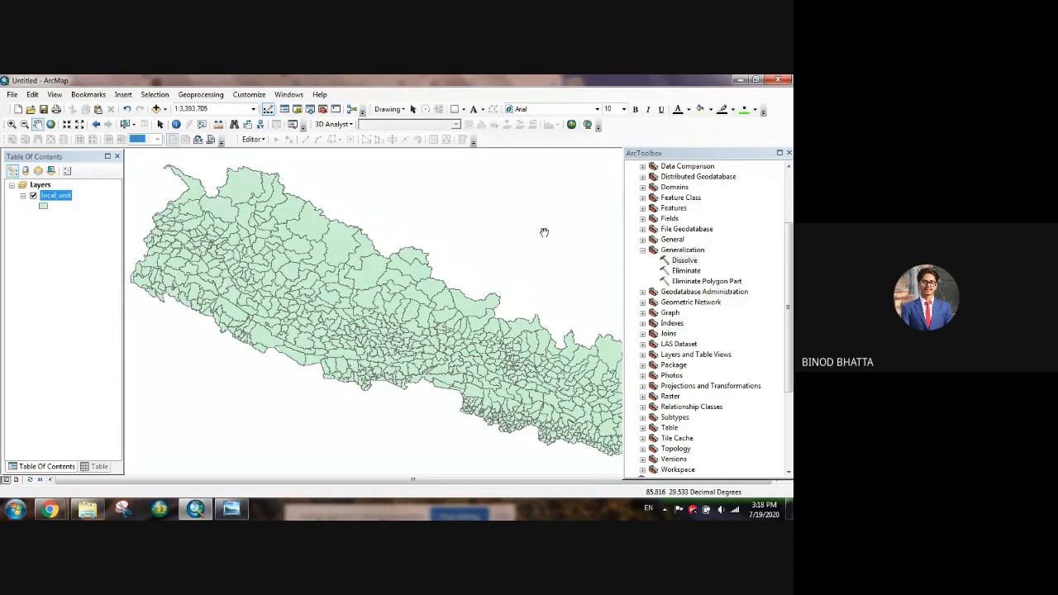
{"action": "left_click_drag", "start_coordinate": [543, 229], "coordinate": [538, 226]}
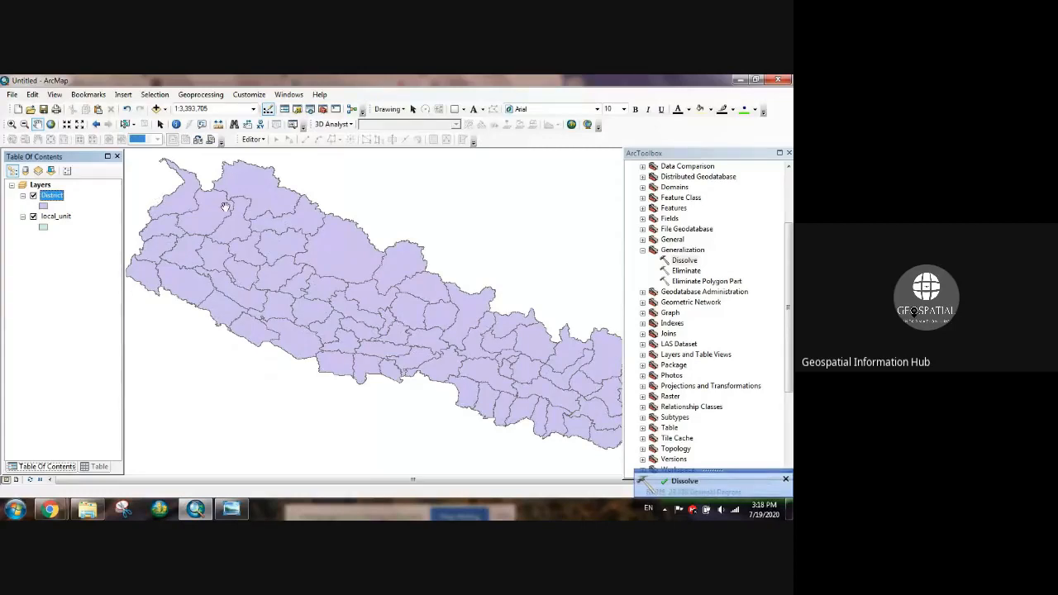
{"action": "left_click", "coordinate": [43, 207]}
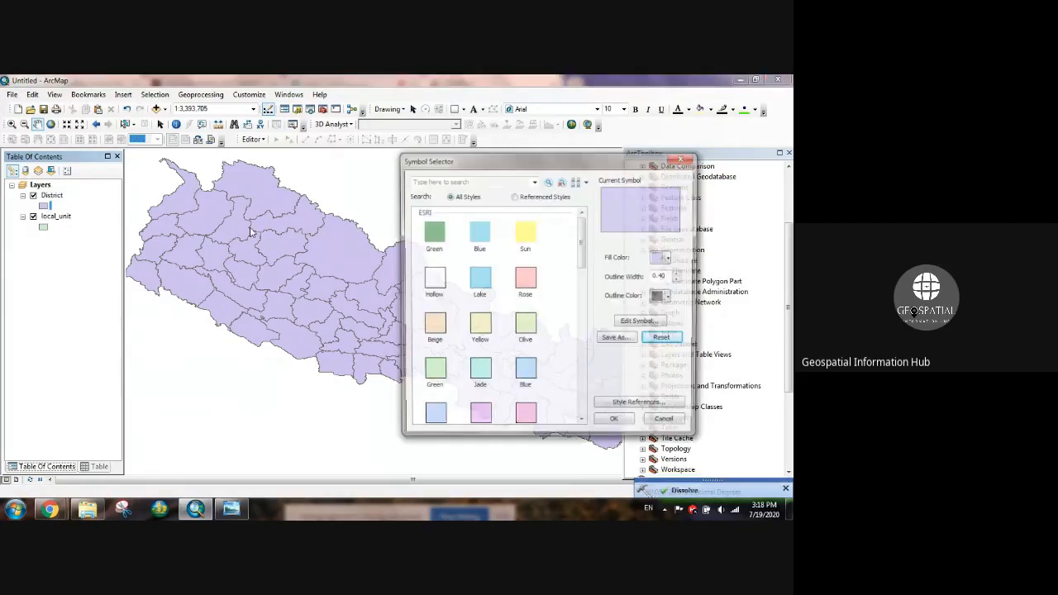
{"action": "left_click", "coordinate": [431, 279]}
{"action": "left_click", "coordinate": [672, 300]}
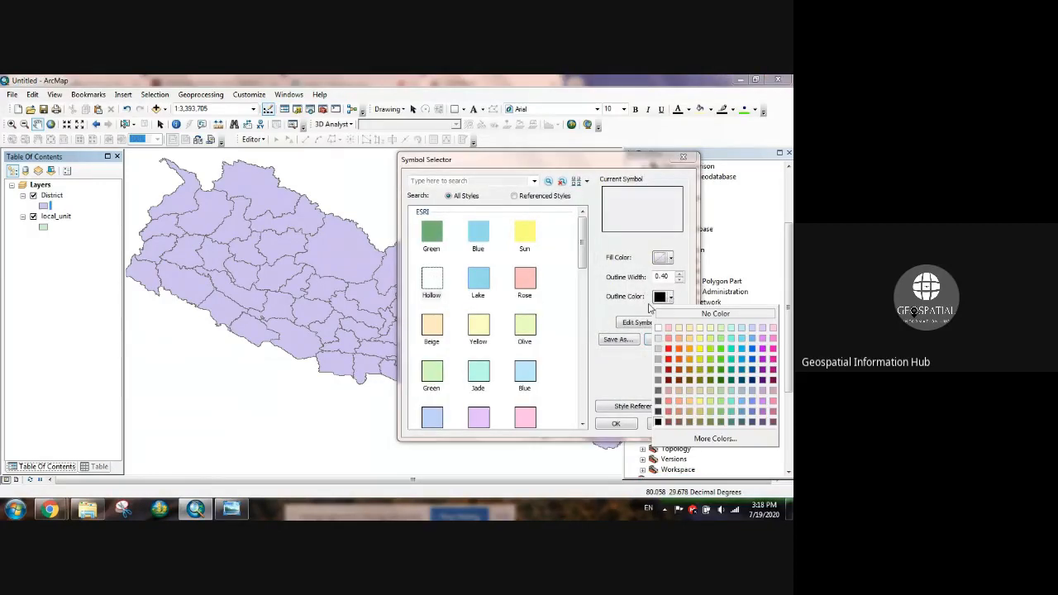
{"action": "left_click", "coordinate": [657, 349]}
{"action": "left_click", "coordinate": [599, 425]}
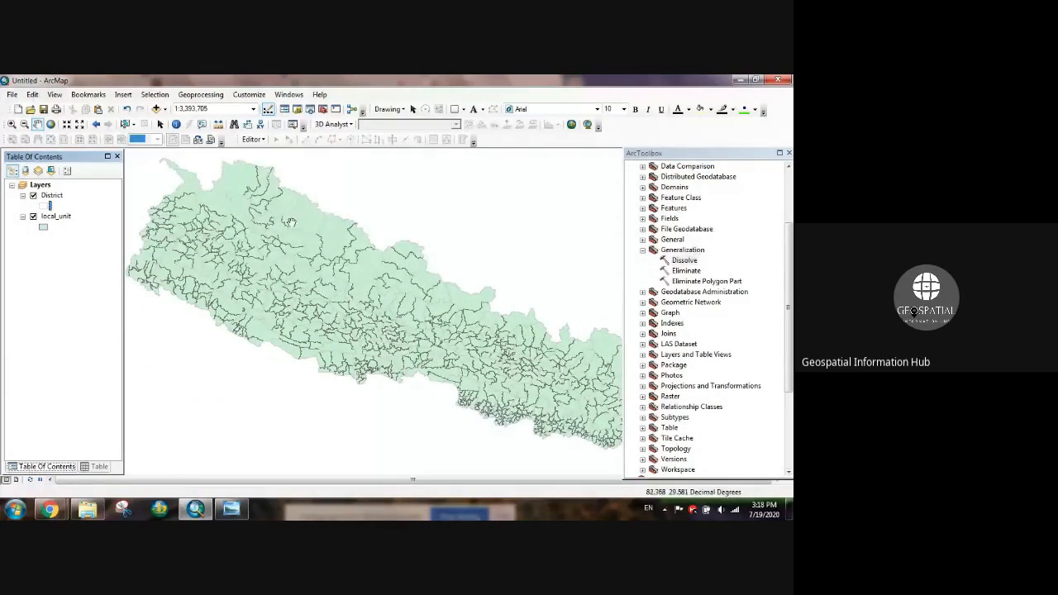
Dissolve local_unit by the Province field into Province in the D:\COVID-19 folder, and close ArcToolbox.
{"action": "double_click", "coordinate": [685, 260]}
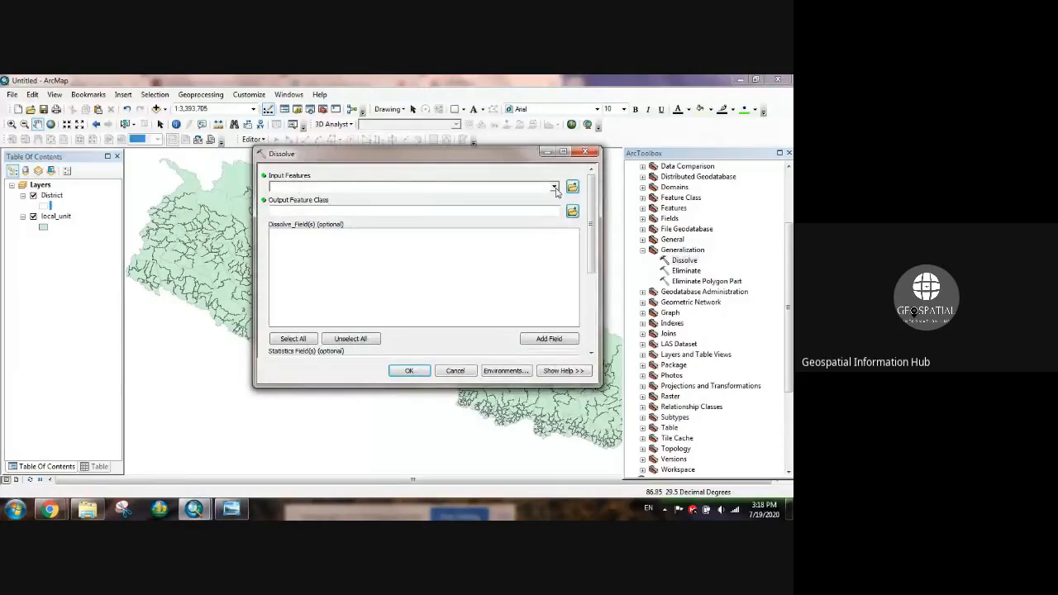
{"action": "left_click", "coordinate": [554, 186]}
{"action": "left_click", "coordinate": [307, 208]}
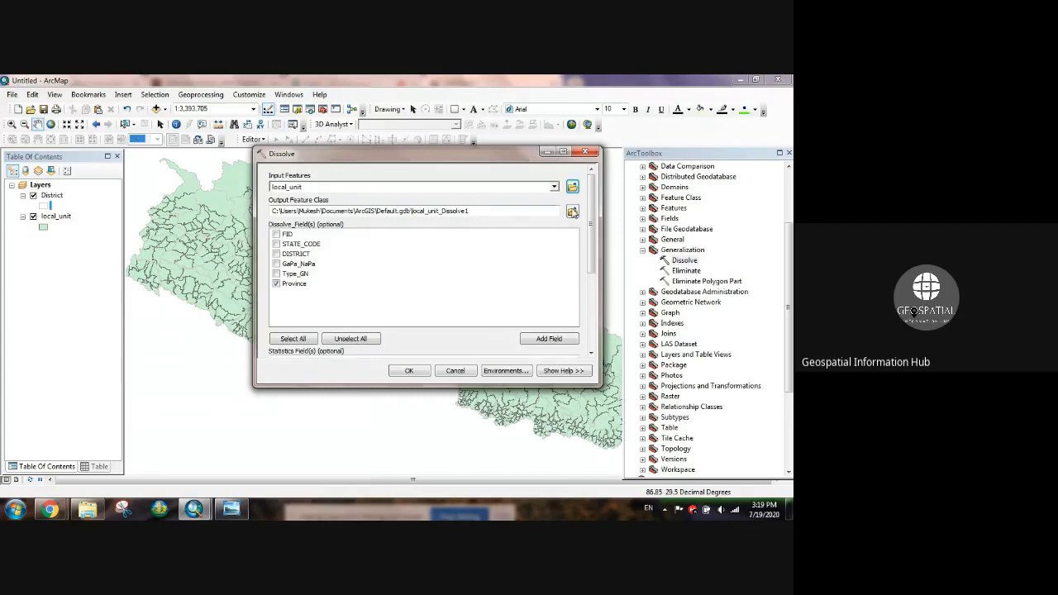
{"action": "left_click", "coordinate": [572, 210]}
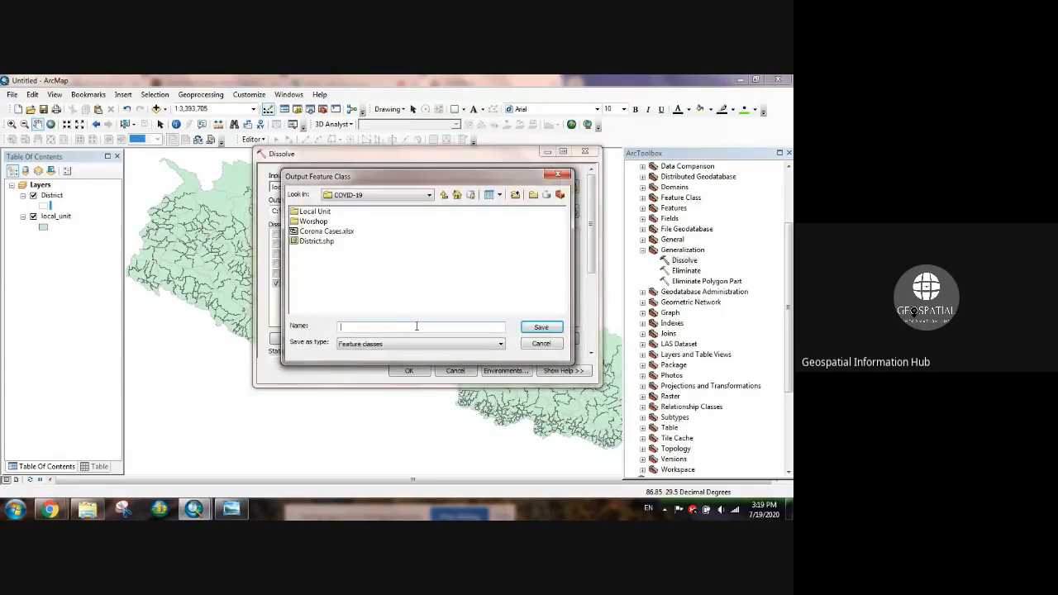
{"action": "type", "text": "Province"}
{"action": "left_click", "coordinate": [536, 327]}
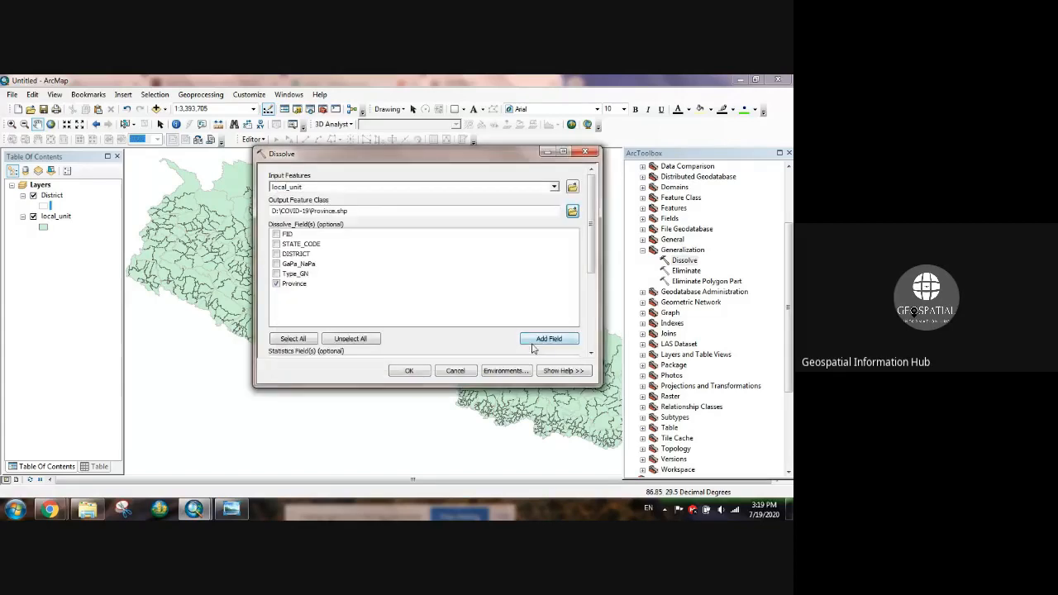
{"action": "left_click", "coordinate": [414, 370]}
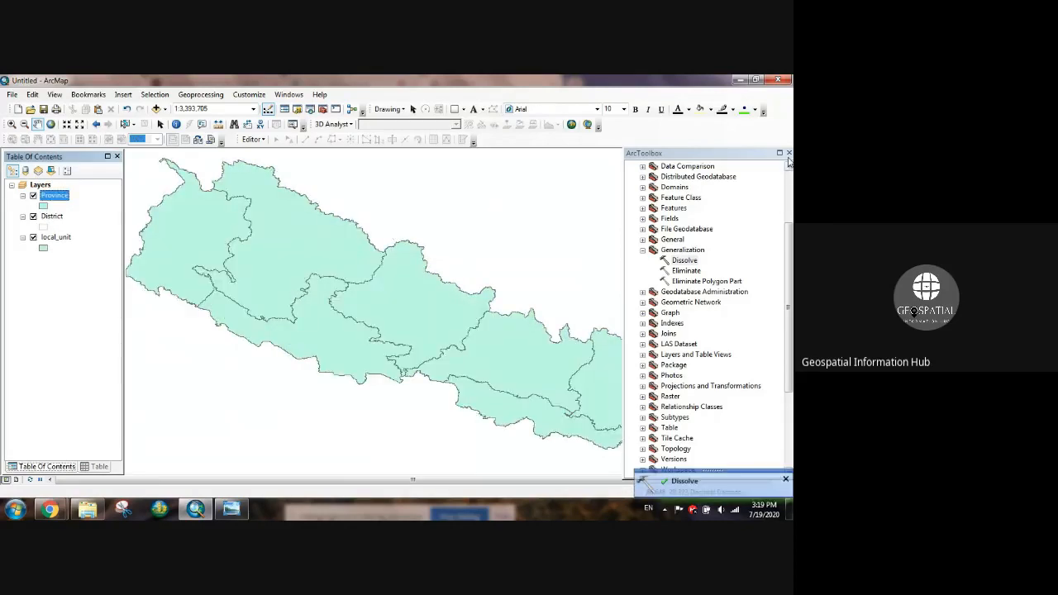
{"action": "left_click", "coordinate": [790, 154]}
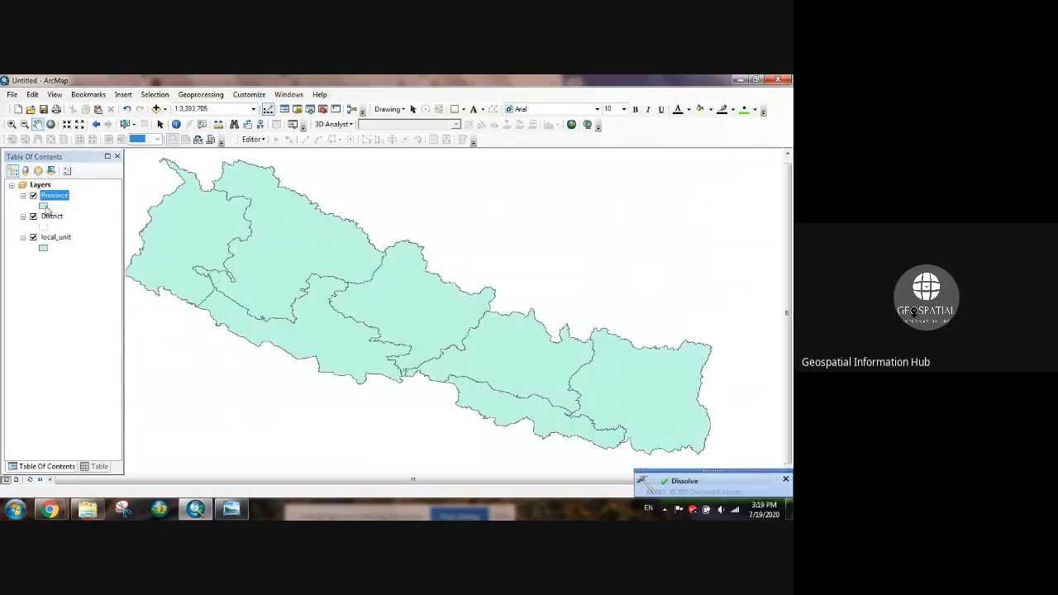
Apply the Hollow symbol to the Province layer and remove the local_unit layer from the map.
{"action": "left_click", "coordinate": [46, 206]}
{"action": "left_click", "coordinate": [439, 273]}
{"action": "left_click", "coordinate": [612, 420]}
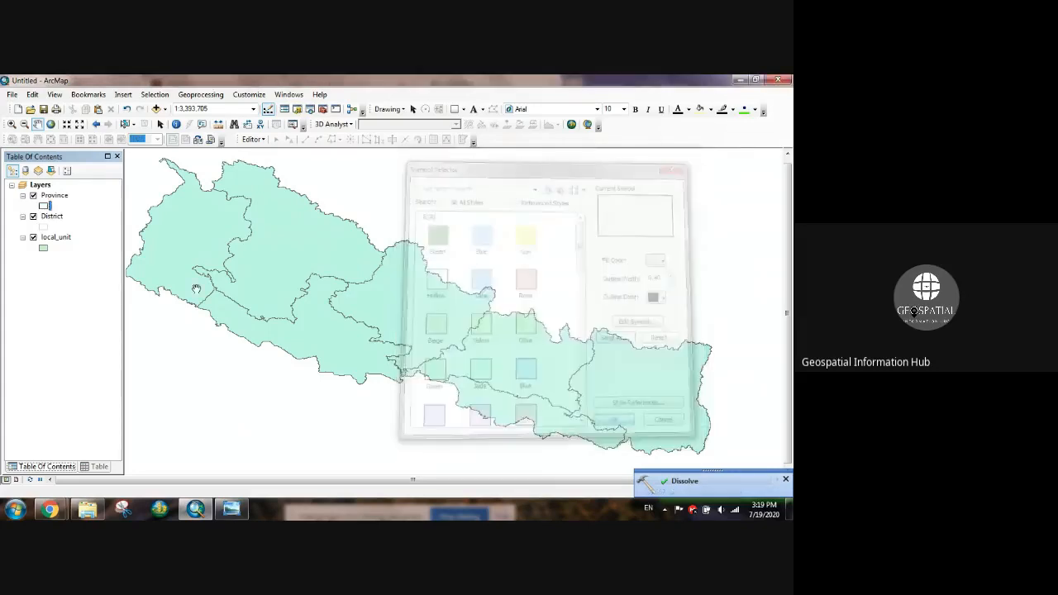
{"action": "right_click", "coordinate": [58, 238]}
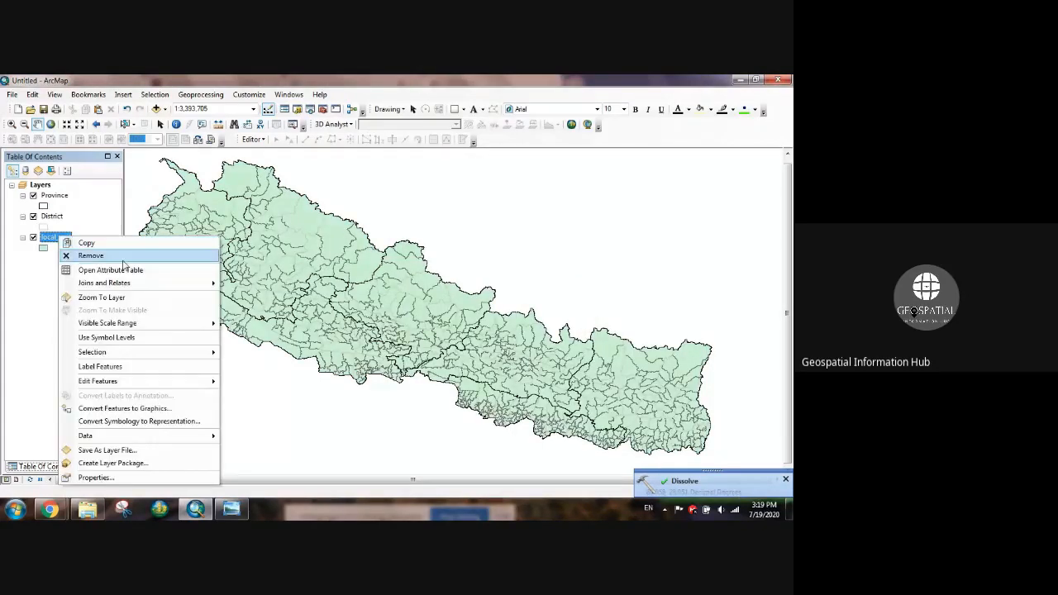
{"action": "left_click", "coordinate": [92, 255]}
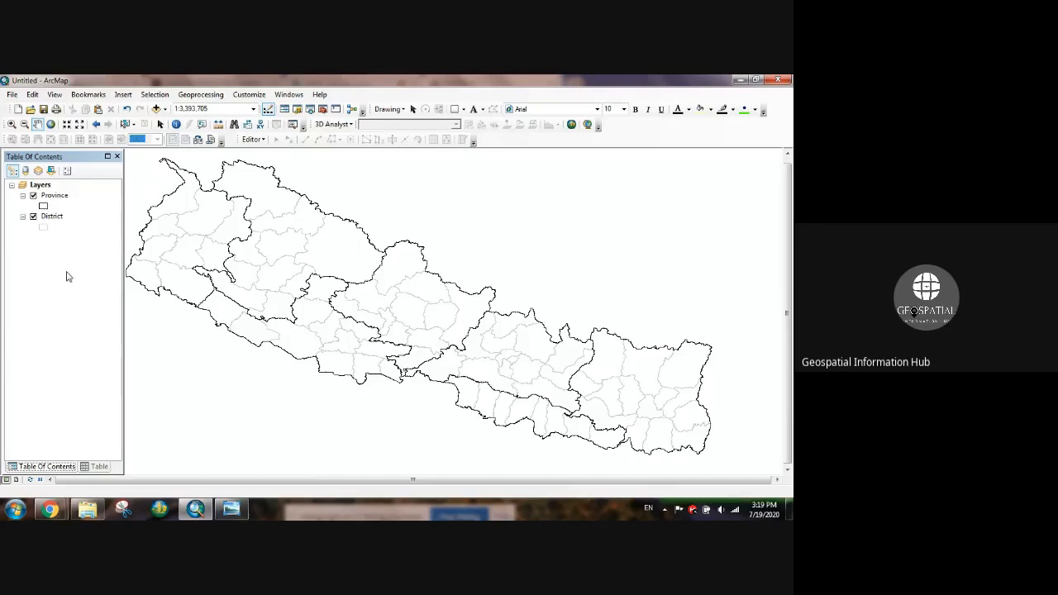
Open the Corona Cases workbook from the COVID-19 folder in Excel to view its district case data.
{"action": "mouse_move", "coordinate": [96, 511]}
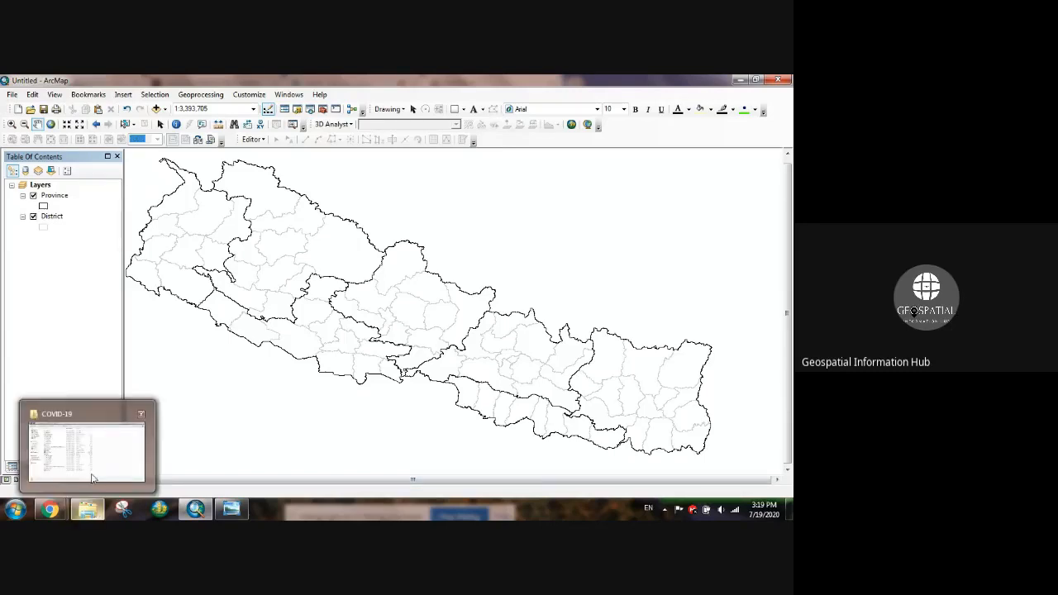
{"action": "left_click", "coordinate": [89, 507]}
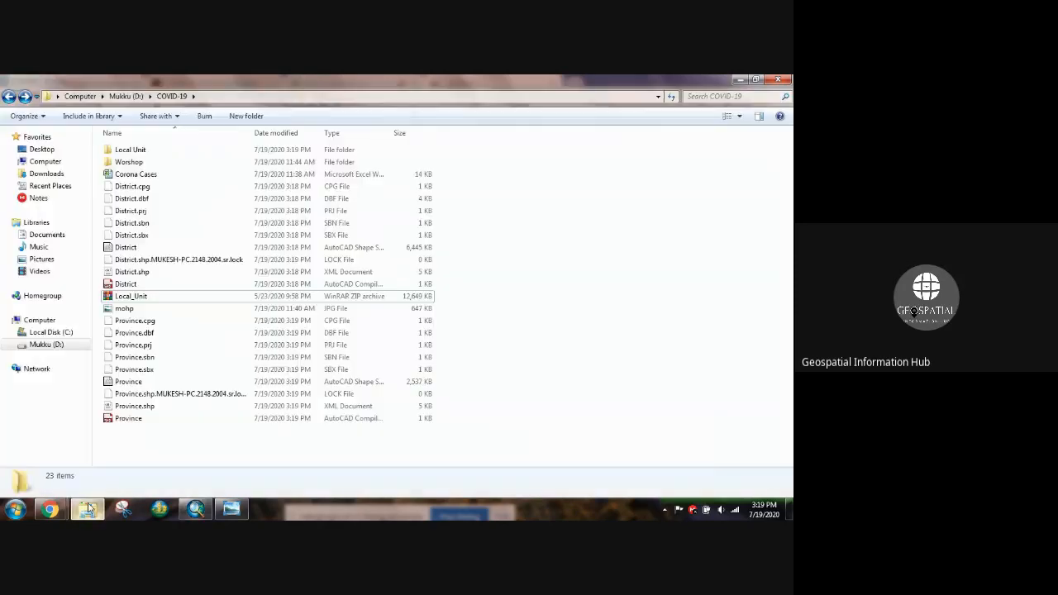
{"action": "left_click", "coordinate": [161, 173]}
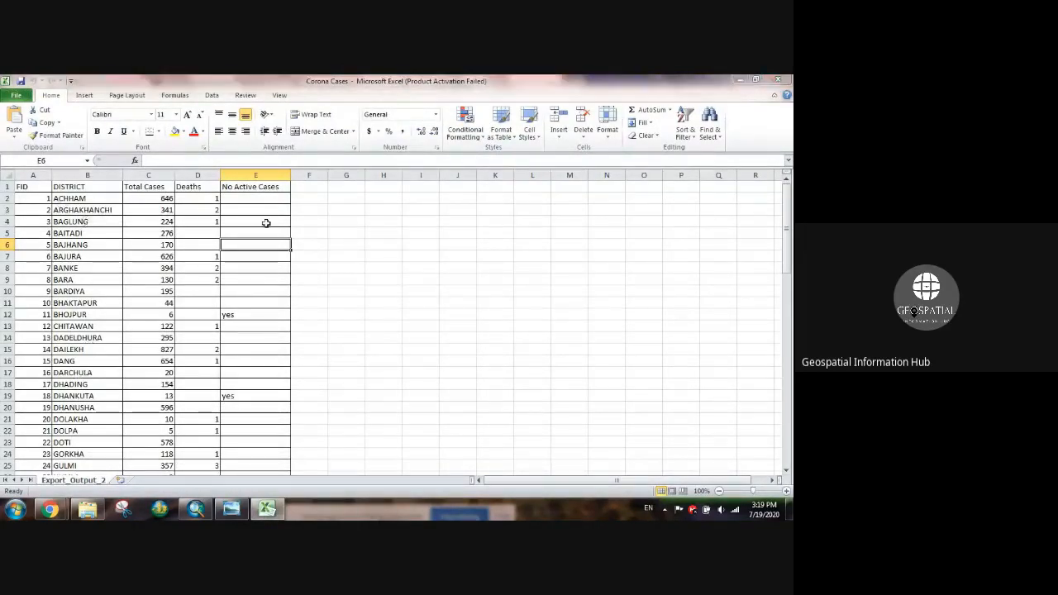
{"action": "left_click", "coordinate": [514, 401]}
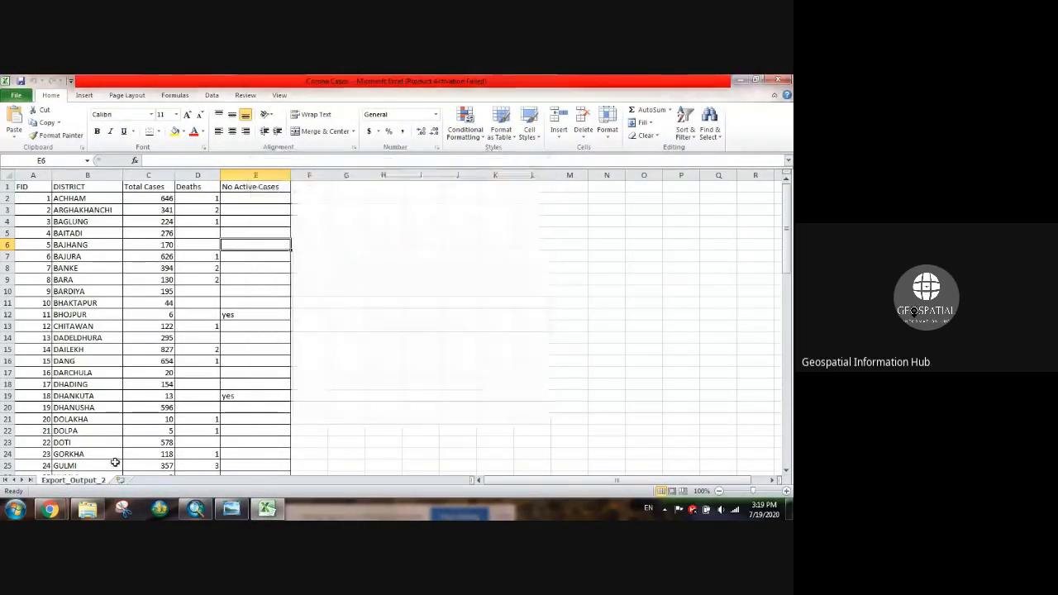
Switch to Chrome and view the case data sources: coronanepal.live and the Ministry of Health & Population Twitter page.
{"action": "mouse_move", "coordinate": [73, 508]}
{"action": "left_click", "coordinate": [83, 449]}
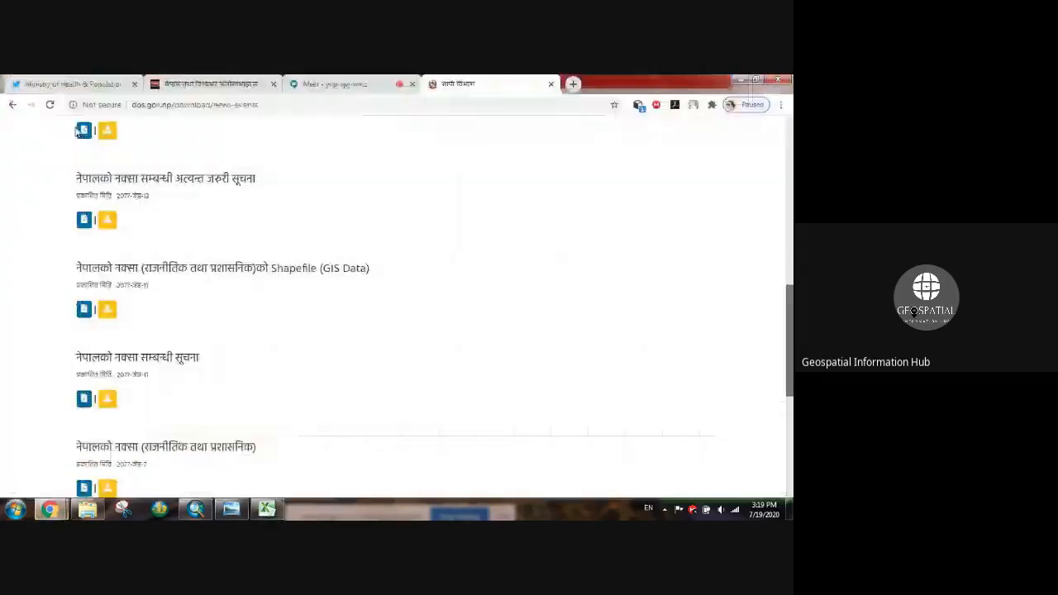
{"action": "left_click", "coordinate": [169, 85]}
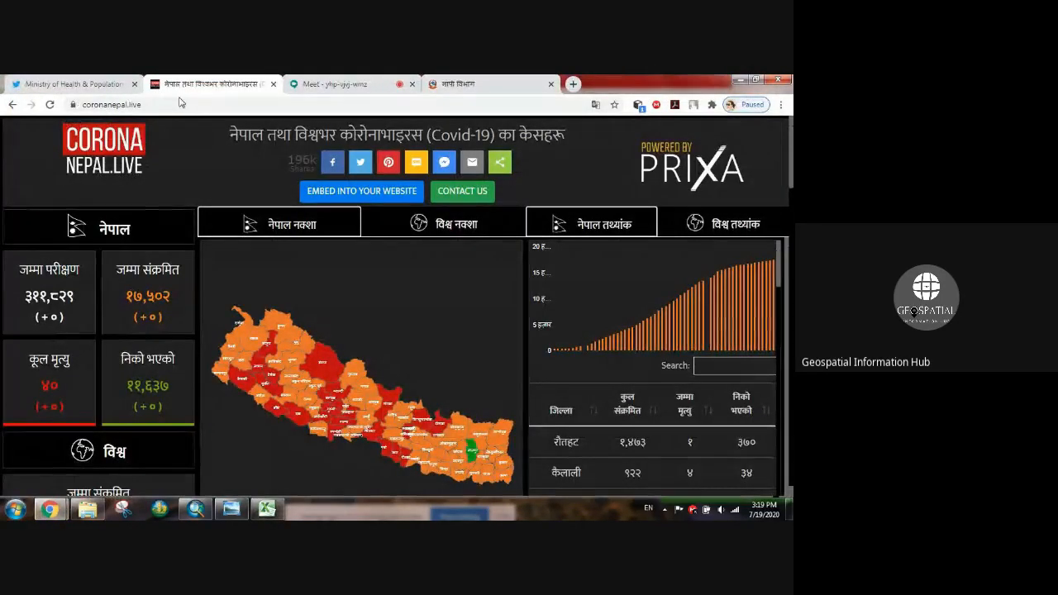
{"action": "left_click", "coordinate": [87, 85]}
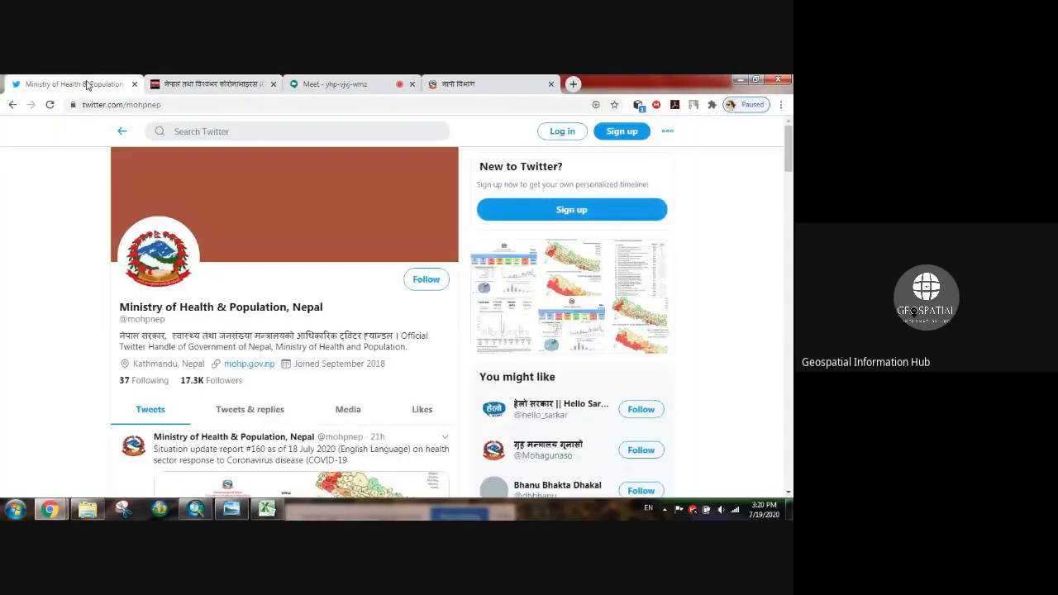
{"action": "left_click", "coordinate": [179, 80]}
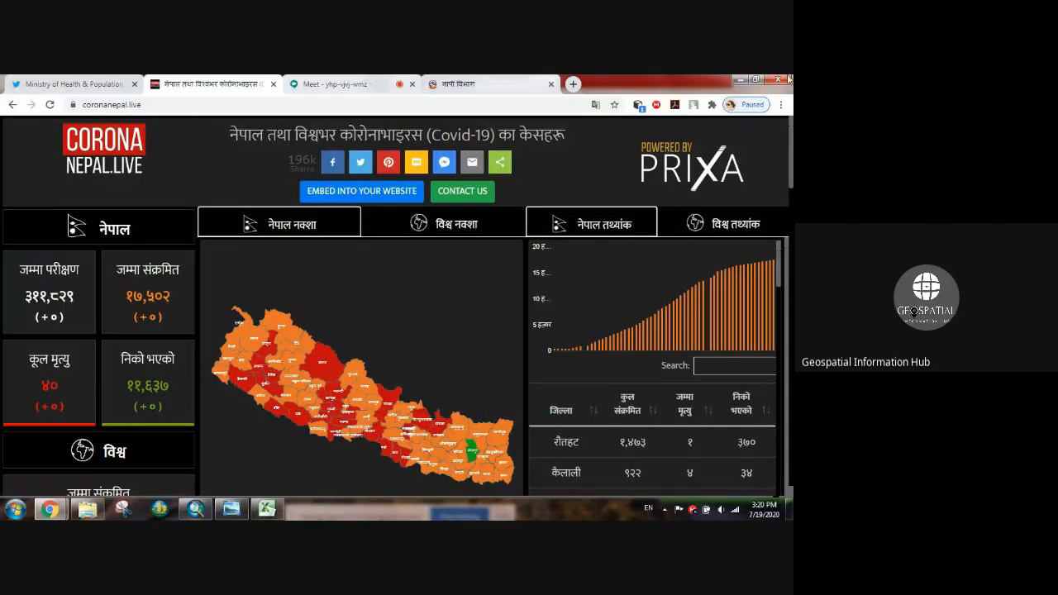
{"action": "left_click", "coordinate": [737, 81]}
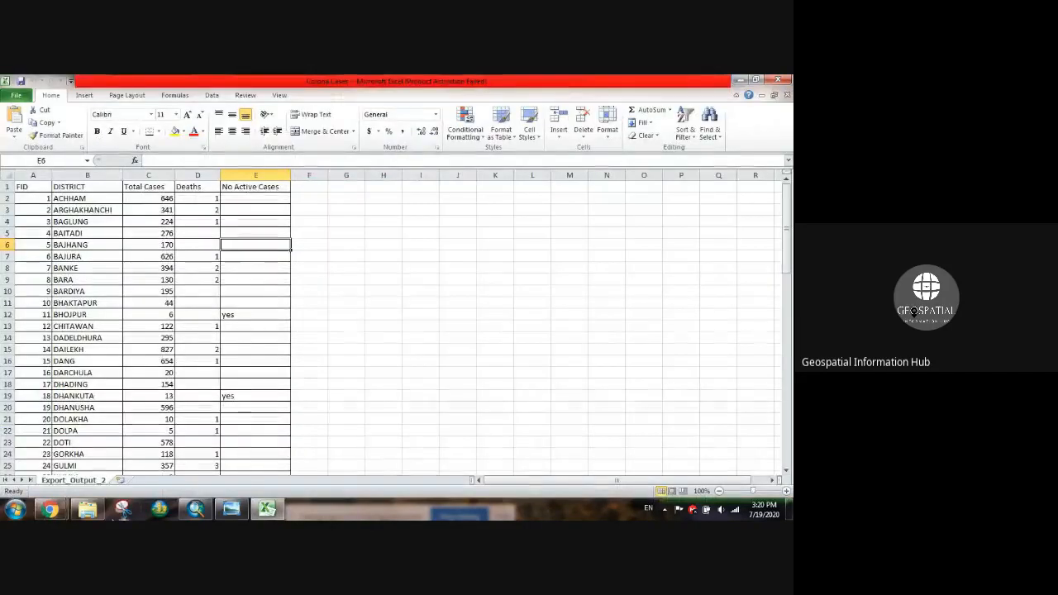
Switch to ArcMap, examine the District layer's attribute table, and compare its DISTRICT field with the Corona Cases sheet.
{"action": "left_click", "coordinate": [193, 510]}
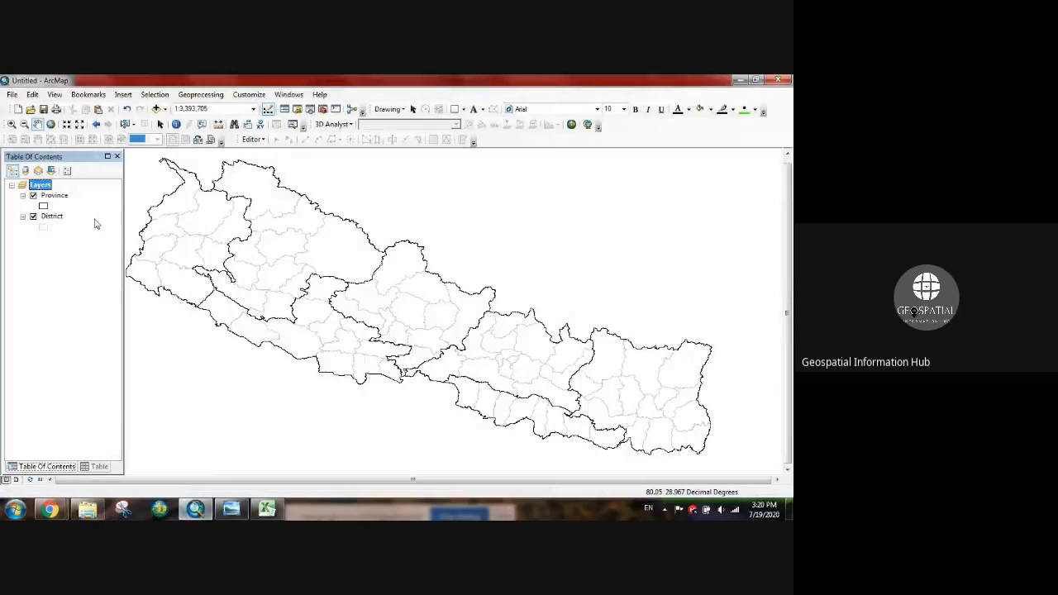
{"action": "left_click", "coordinate": [46, 217]}
{"action": "right_click", "coordinate": [51, 217]}
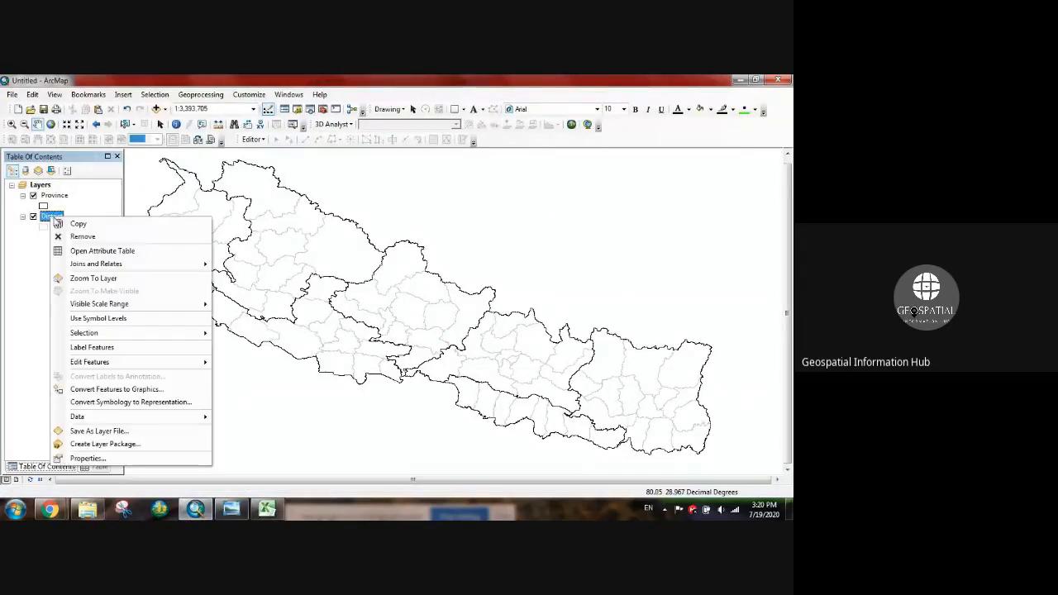
{"action": "left_click", "coordinate": [92, 251]}
{"action": "left_click_drag", "start_coordinate": [27, 408], "coordinate": [90, 410]}
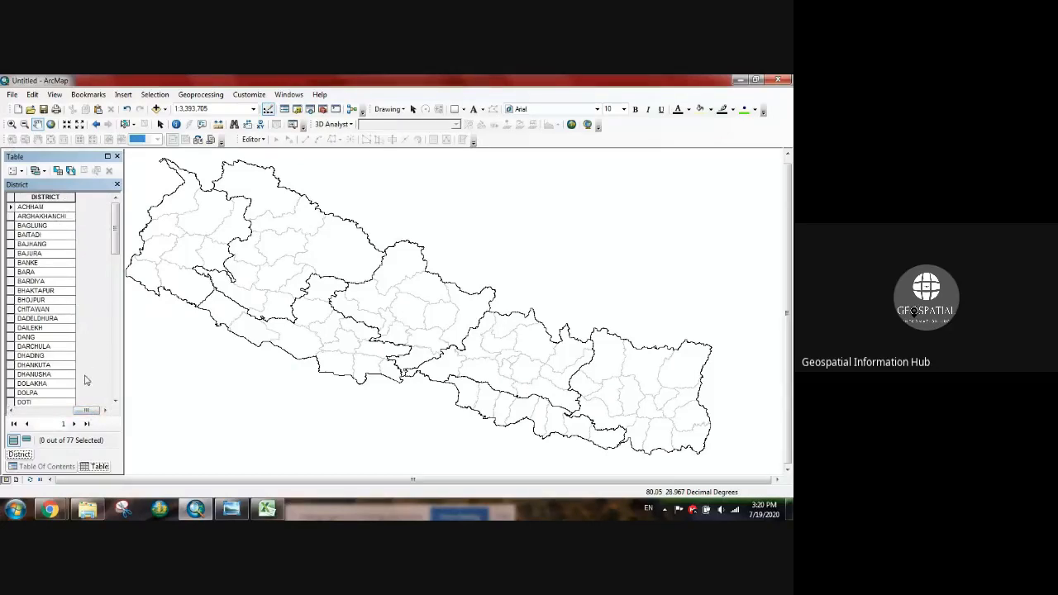
{"action": "left_click_drag", "start_coordinate": [84, 412], "coordinate": [33, 412]}
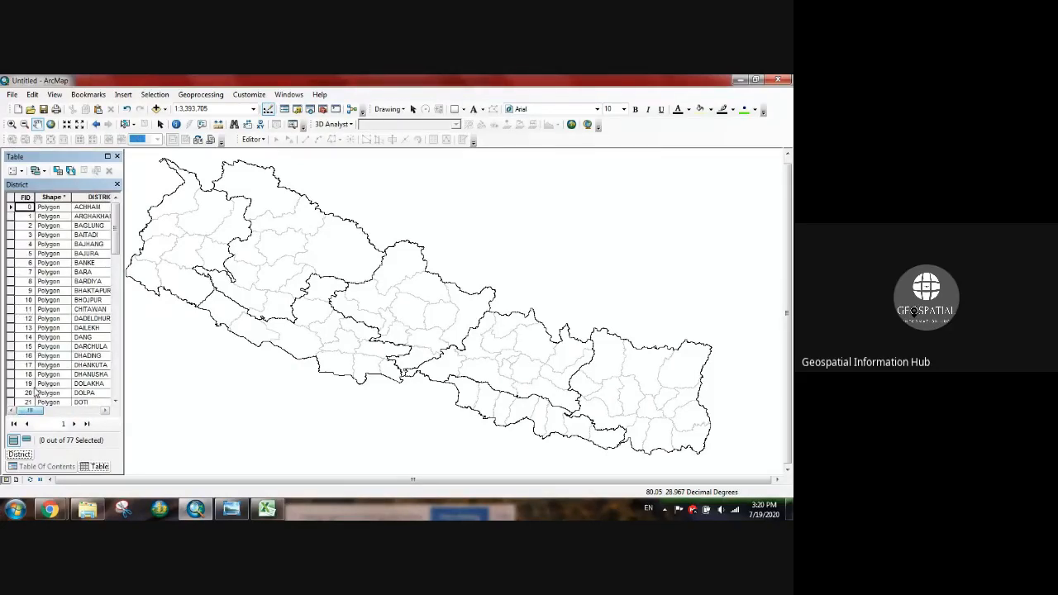
{"action": "left_click", "coordinate": [70, 471]}
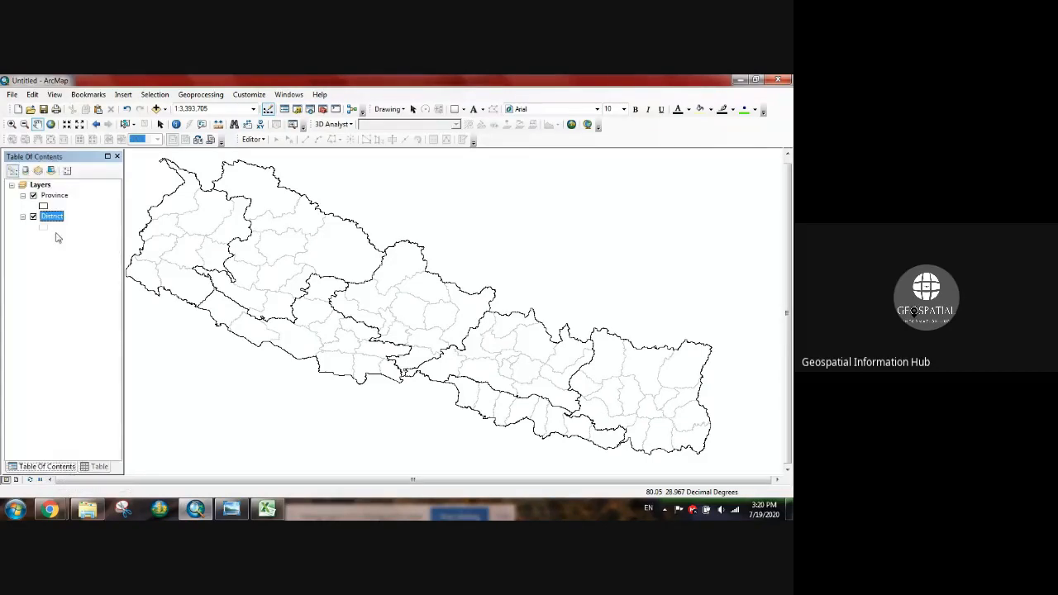
{"action": "left_click", "coordinate": [257, 509]}
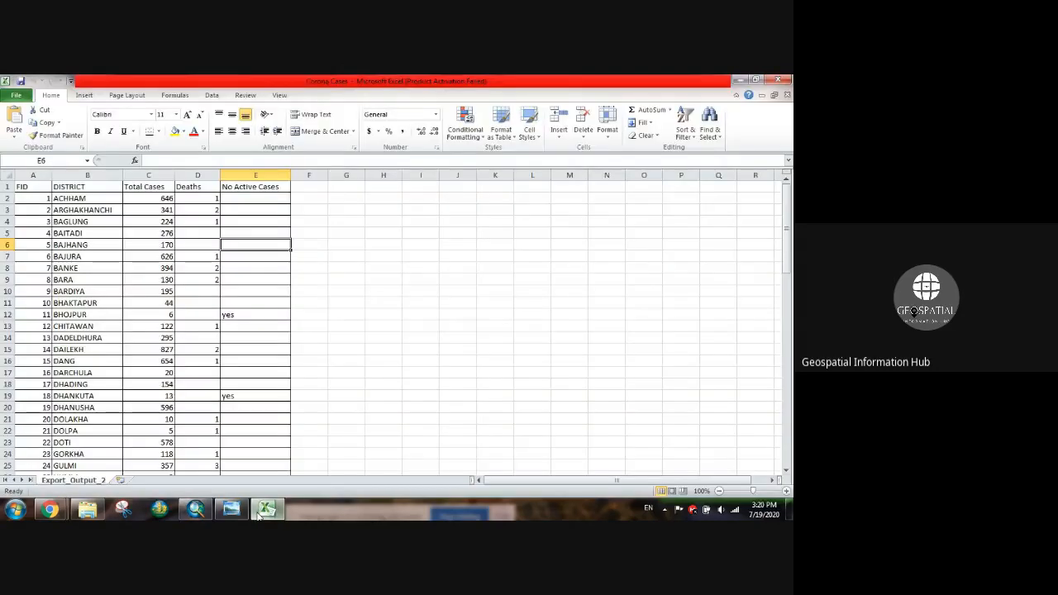
{"action": "left_click", "coordinate": [196, 509]}
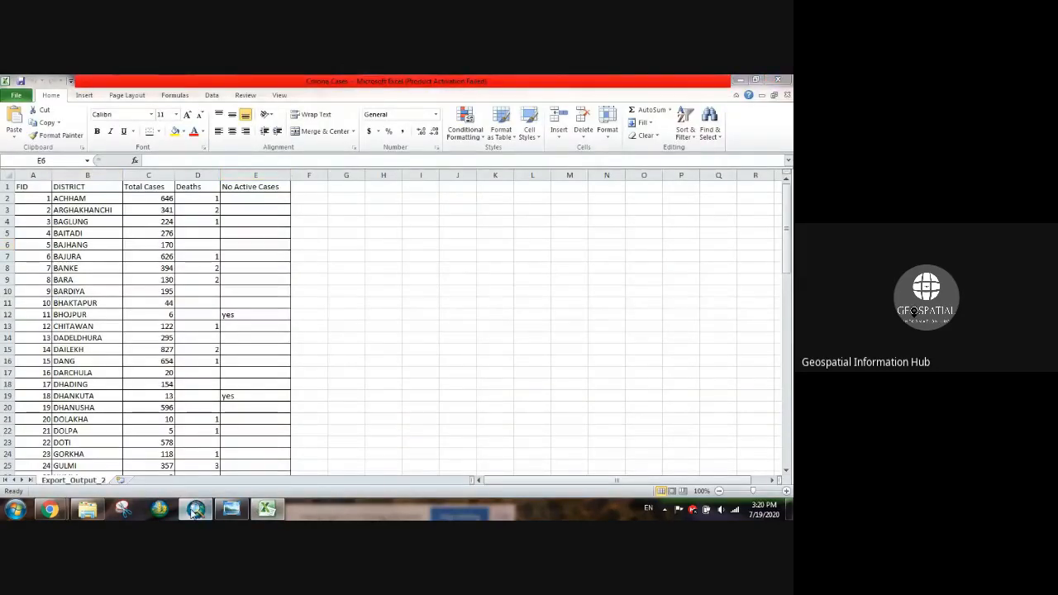
Start an attribute join on the District layer based on its DISTRICT field, checking the matching column in the Corona Cases sheet in Excel.
{"action": "right_click", "coordinate": [52, 216]}
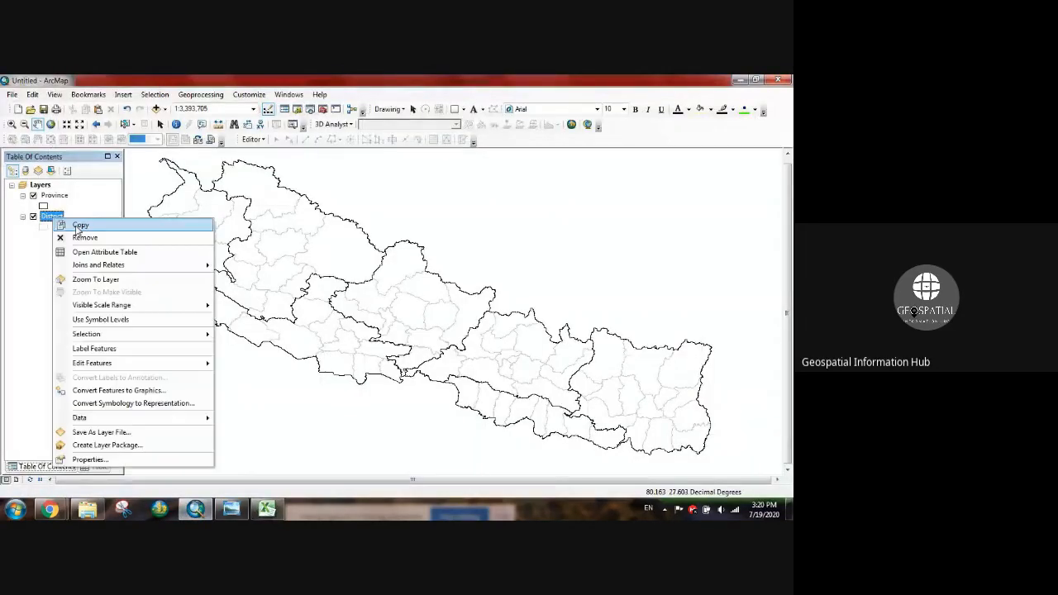
{"action": "mouse_move", "coordinate": [98, 266]}
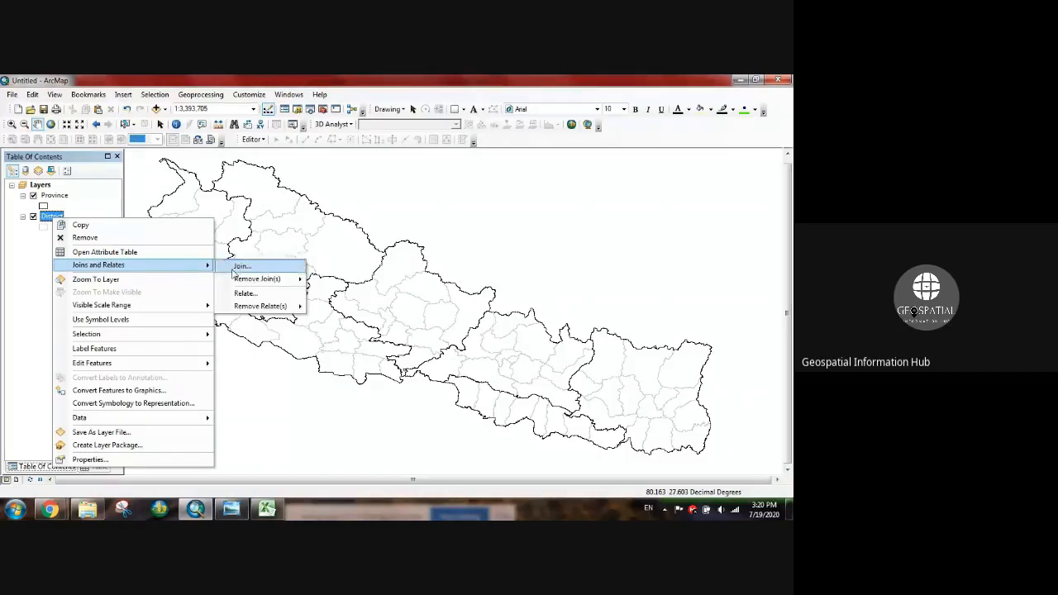
{"action": "left_click", "coordinate": [241, 267]}
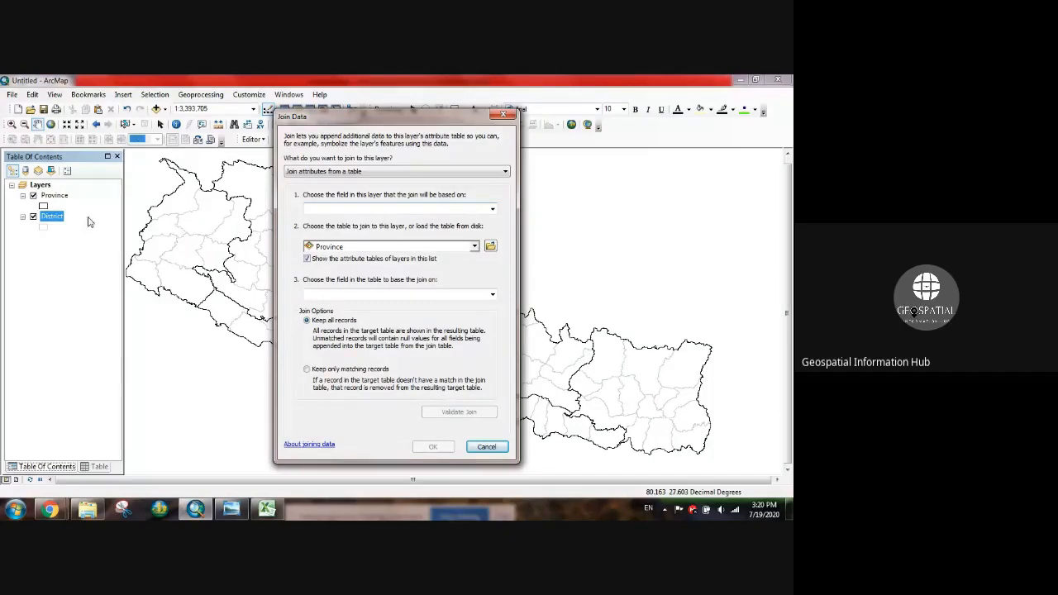
{"action": "left_click", "coordinate": [492, 209]}
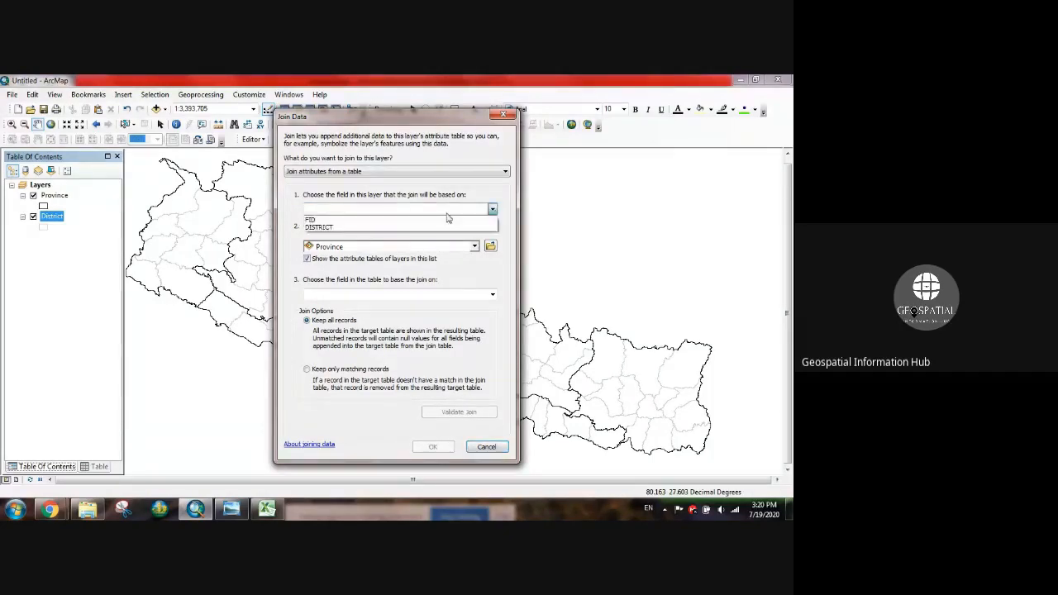
{"action": "left_click", "coordinate": [373, 228]}
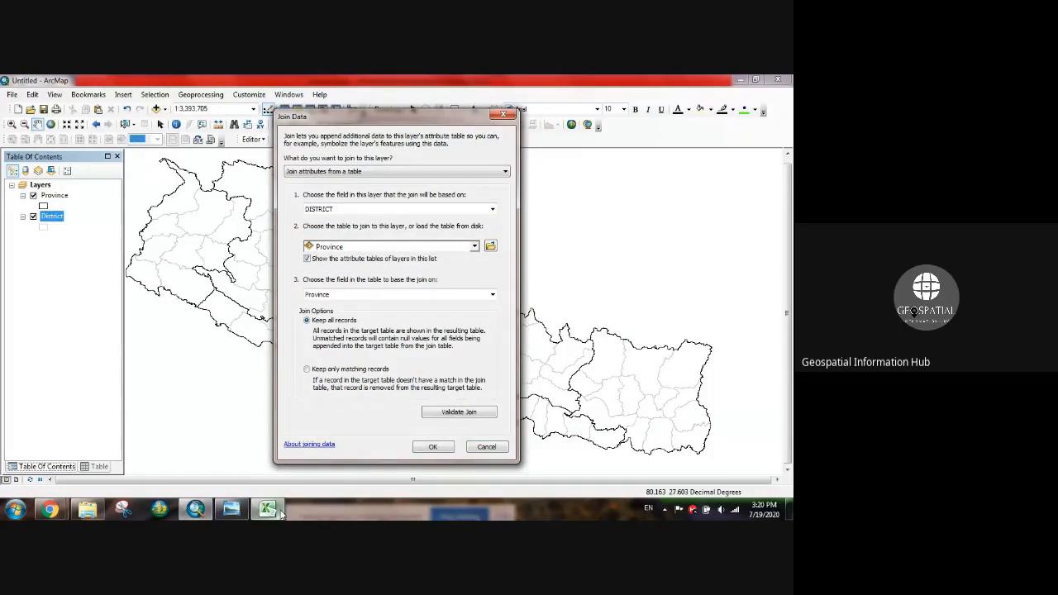
{"action": "left_click", "coordinate": [279, 511]}
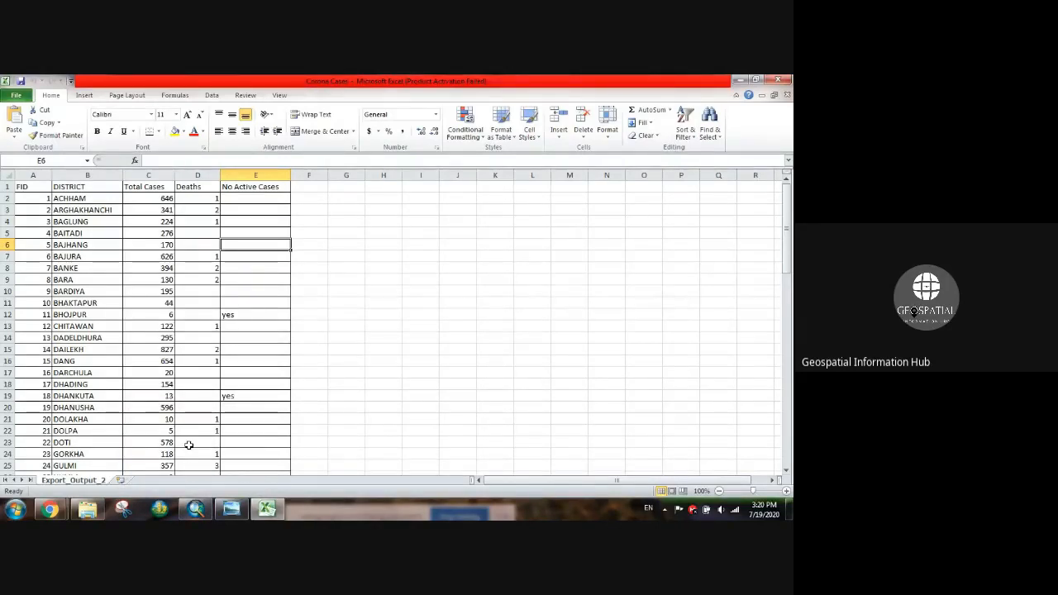
{"action": "left_click", "coordinate": [197, 509]}
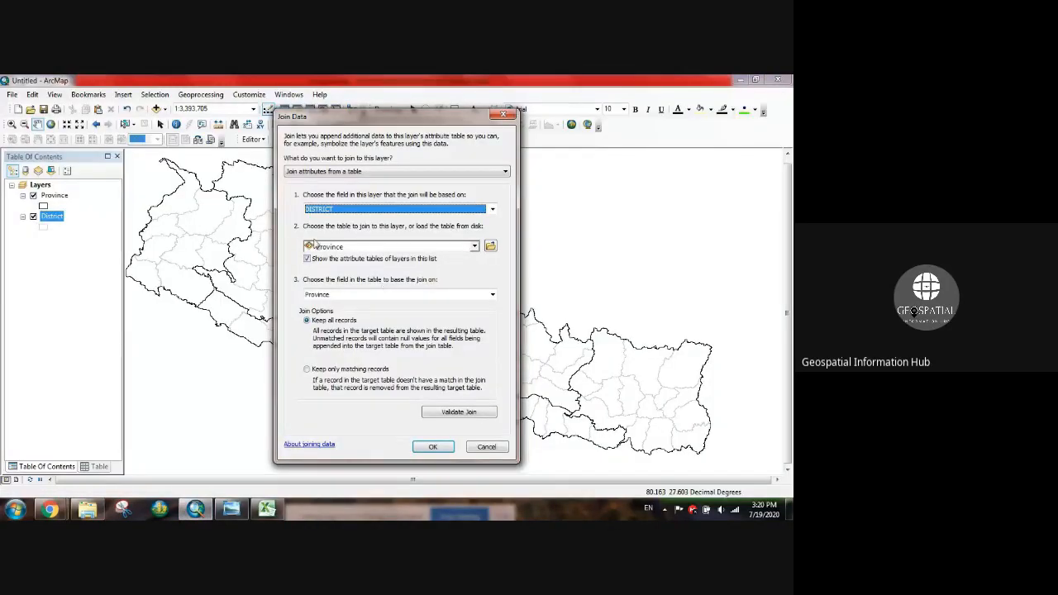
Join the Export_Output_2$ sheet of Corona Cases.xlsx to the District layer by its DISTRICT field, keeping all records.
{"action": "left_click", "coordinate": [490, 246]}
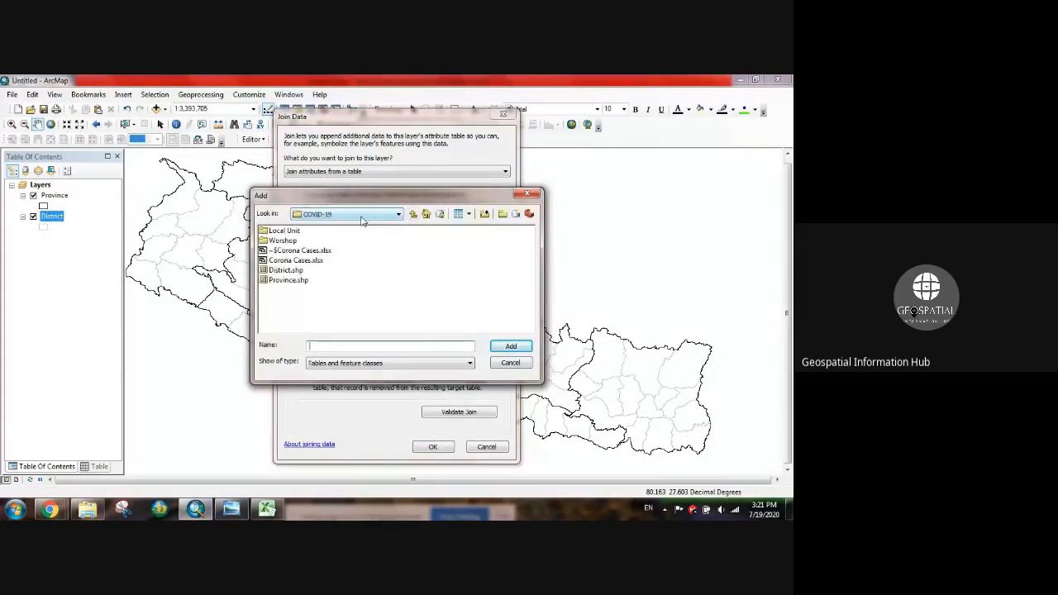
{"action": "double_click", "coordinate": [289, 261]}
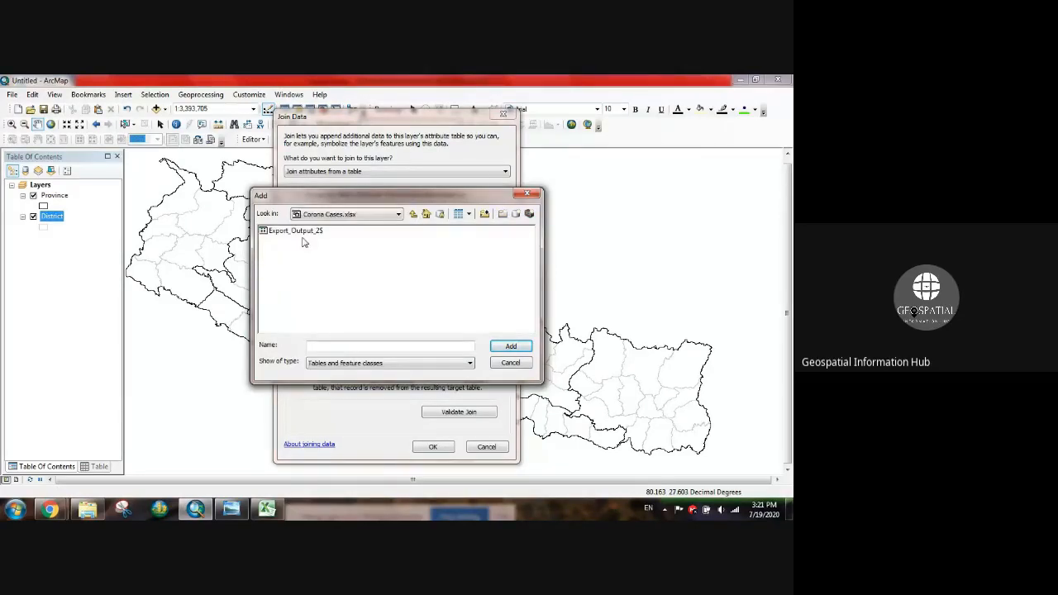
{"action": "left_click", "coordinate": [301, 234]}
{"action": "left_click", "coordinate": [508, 346]}
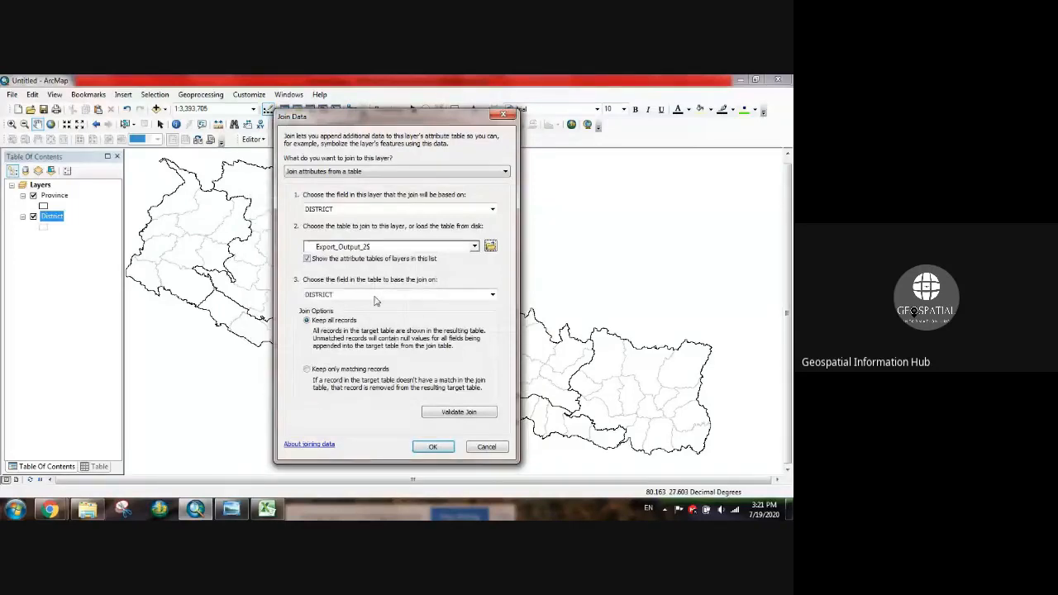
{"action": "left_click", "coordinate": [428, 297]}
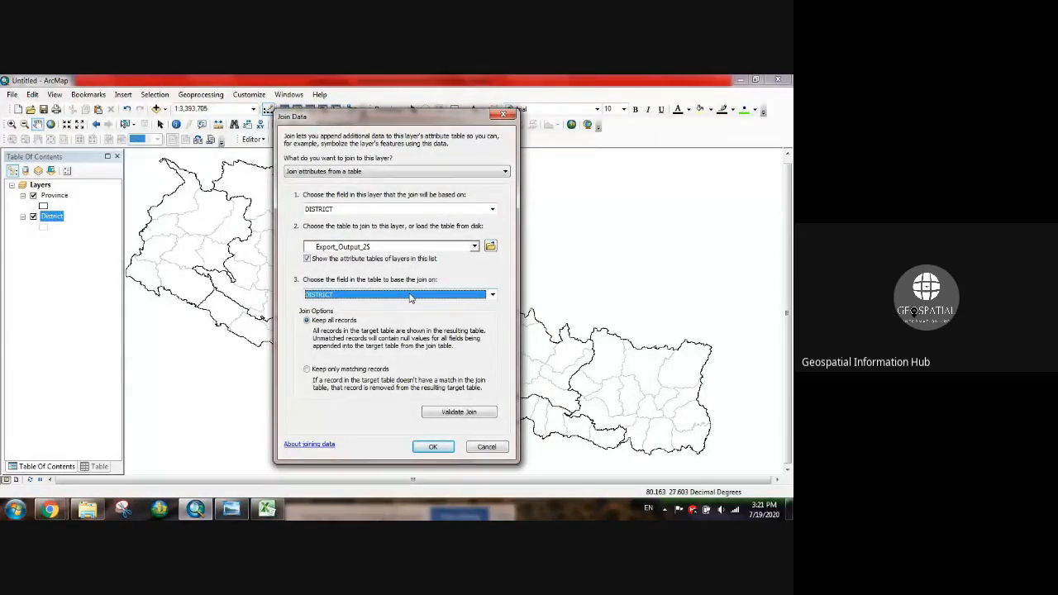
{"action": "left_click", "coordinate": [433, 445]}
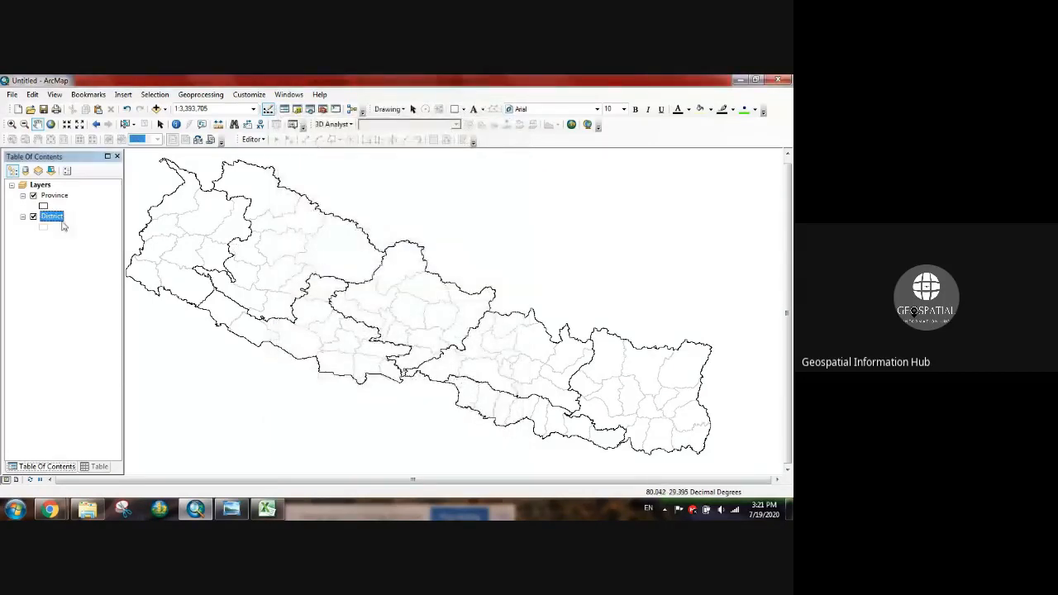
Examine the District layer's attribute table for the joined case and death fields, then return to the layer list.
{"action": "right_click", "coordinate": [58, 222]}
{"action": "left_click", "coordinate": [91, 251]}
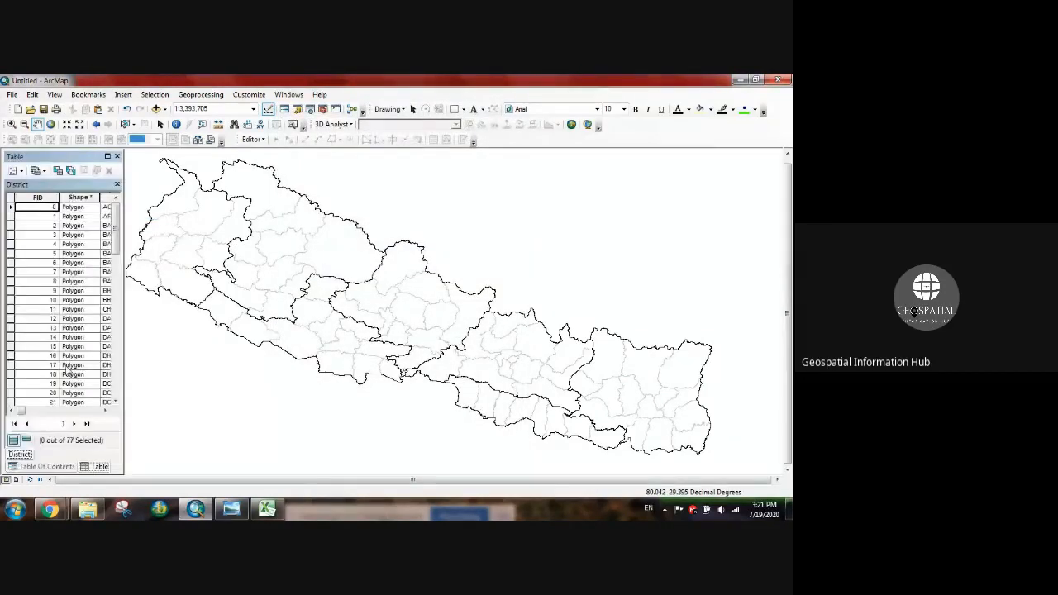
{"action": "left_click_drag", "start_coordinate": [125, 256], "coordinate": [619, 281]}
{"action": "left_click_drag", "start_coordinate": [162, 427], "coordinate": [340, 429]}
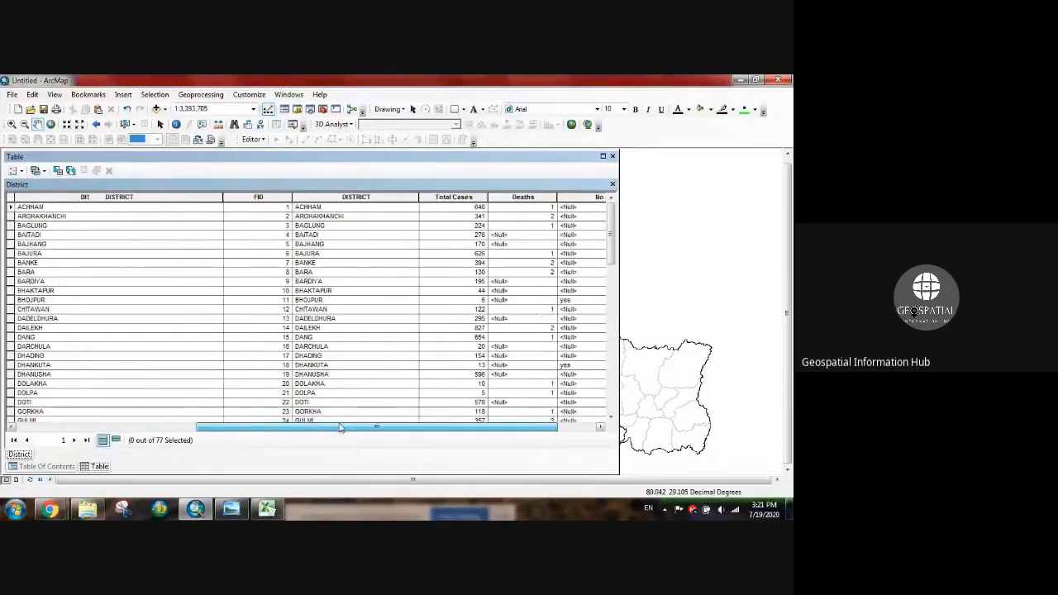
{"action": "left_click_drag", "start_coordinate": [432, 428], "coordinate": [188, 423]}
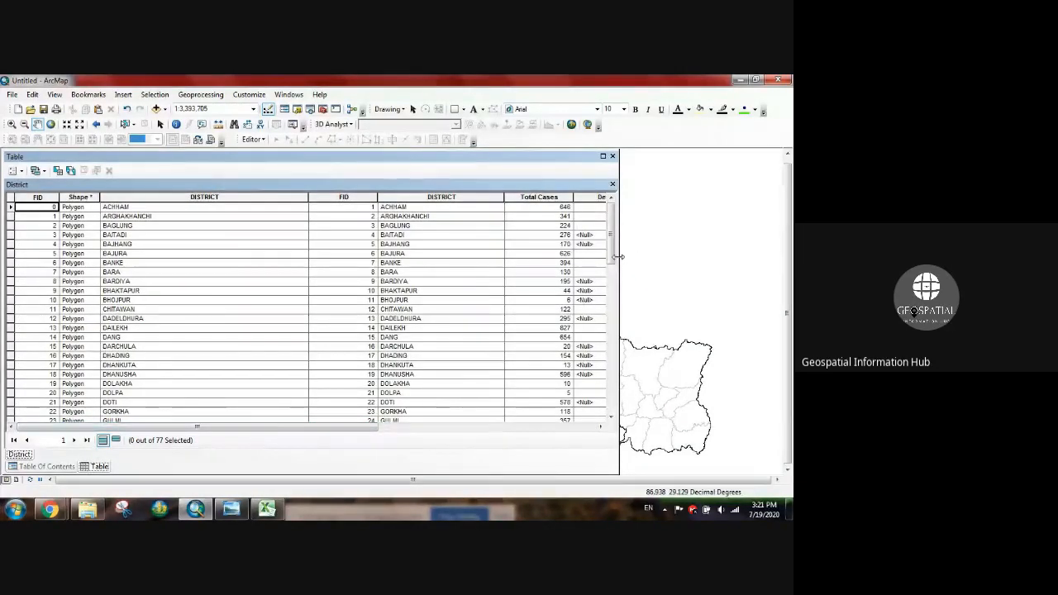
{"action": "left_click_drag", "start_coordinate": [619, 252], "coordinate": [141, 266]}
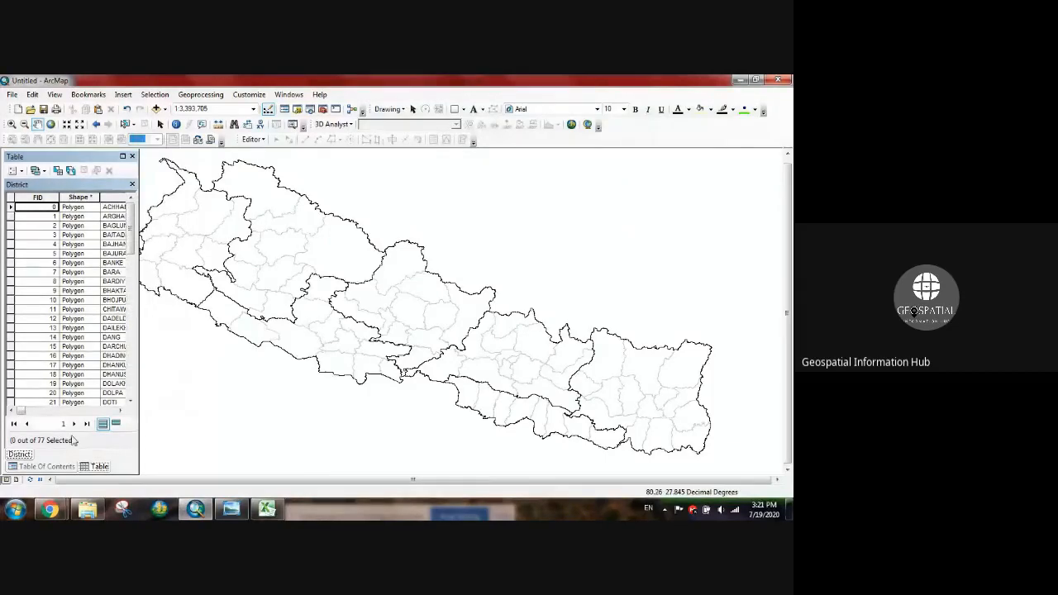
{"action": "left_click", "coordinate": [40, 467]}
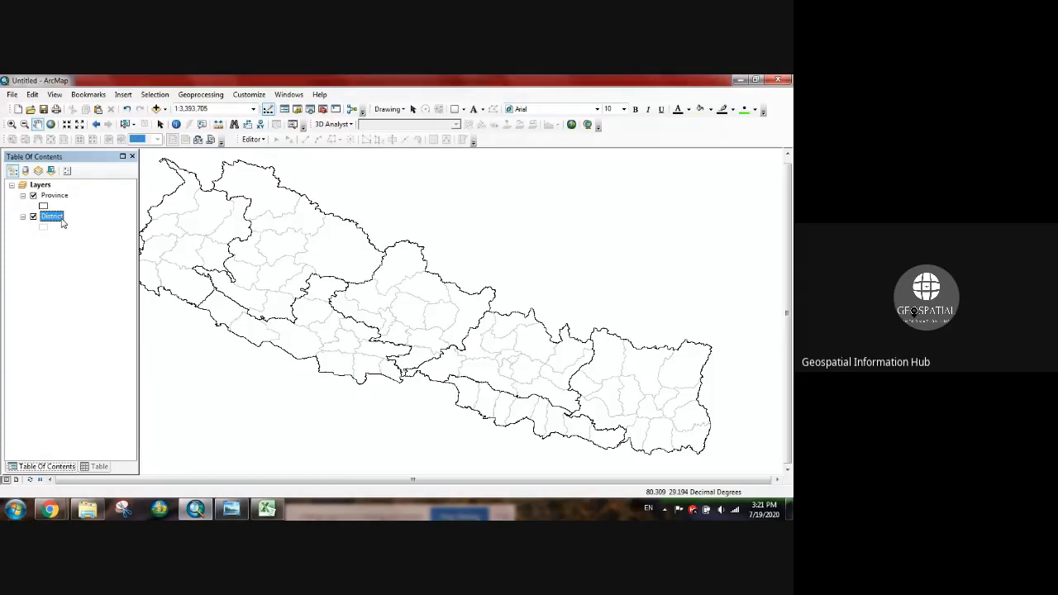
Symbolize the District layer with graduated colors using Total Cases as the value field.
{"action": "right_click", "coordinate": [59, 222]}
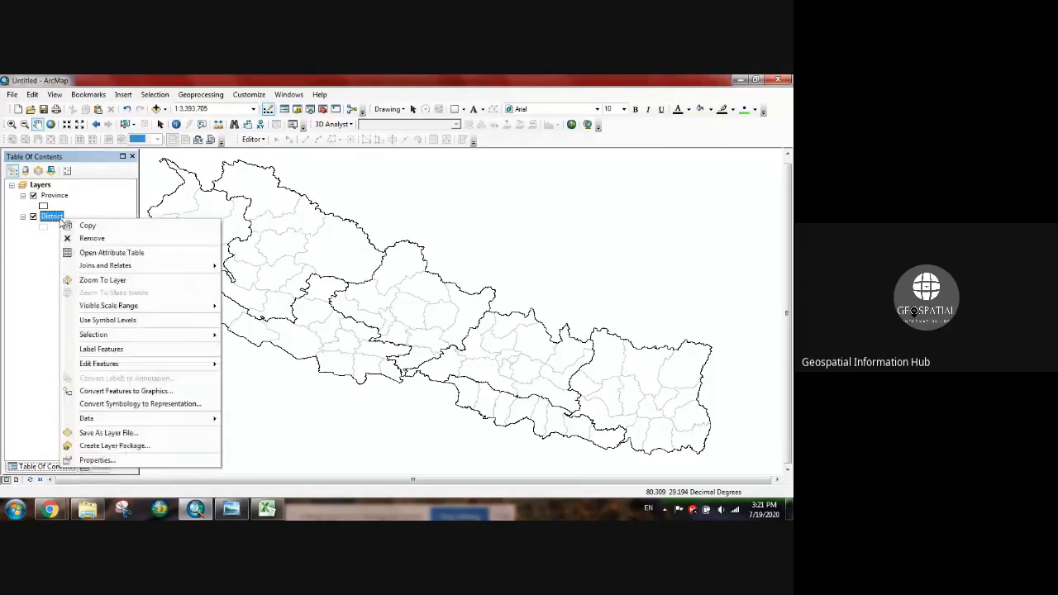
{"action": "left_click", "coordinate": [132, 459]}
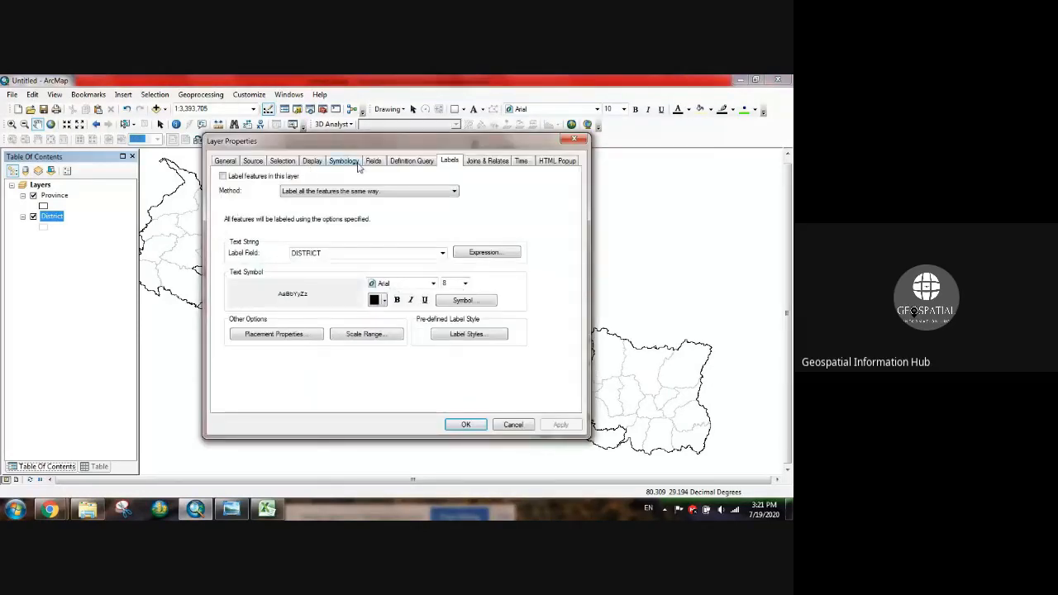
{"action": "left_click", "coordinate": [344, 161]}
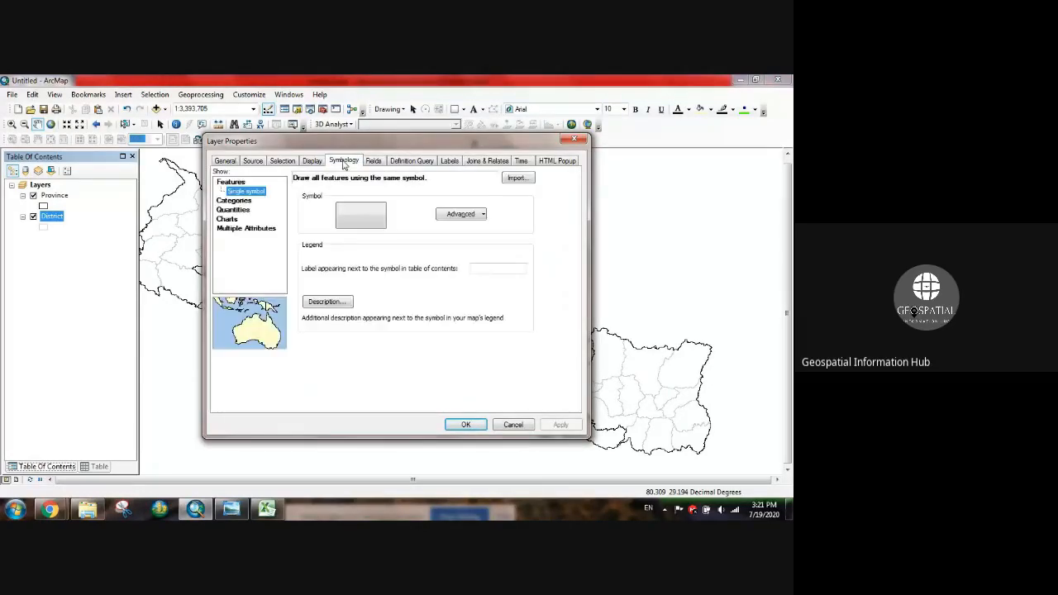
{"action": "left_click", "coordinate": [240, 217]}
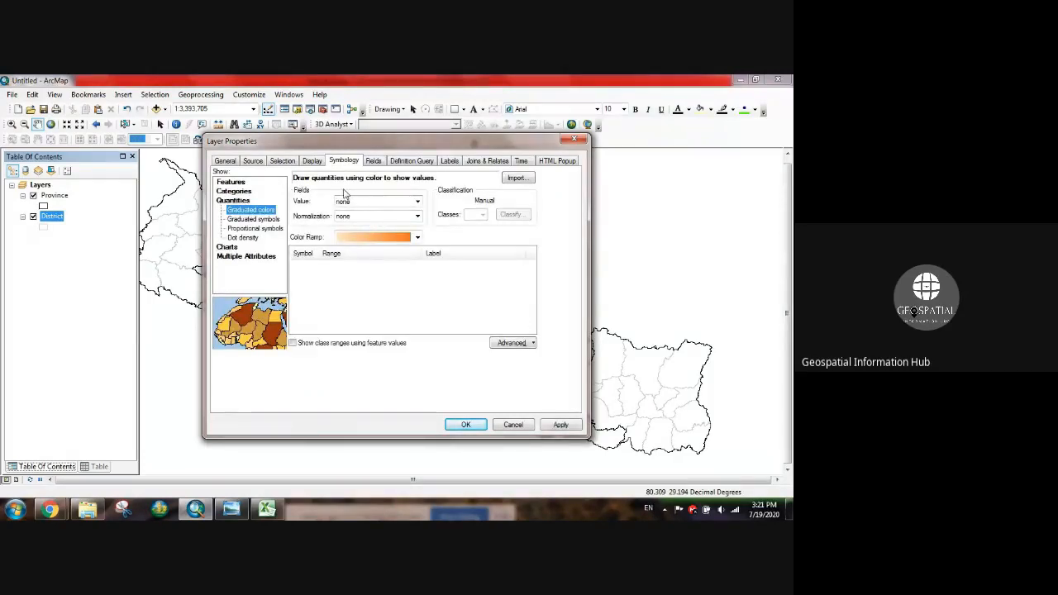
{"action": "left_click", "coordinate": [397, 203]}
{"action": "left_click", "coordinate": [389, 228]}
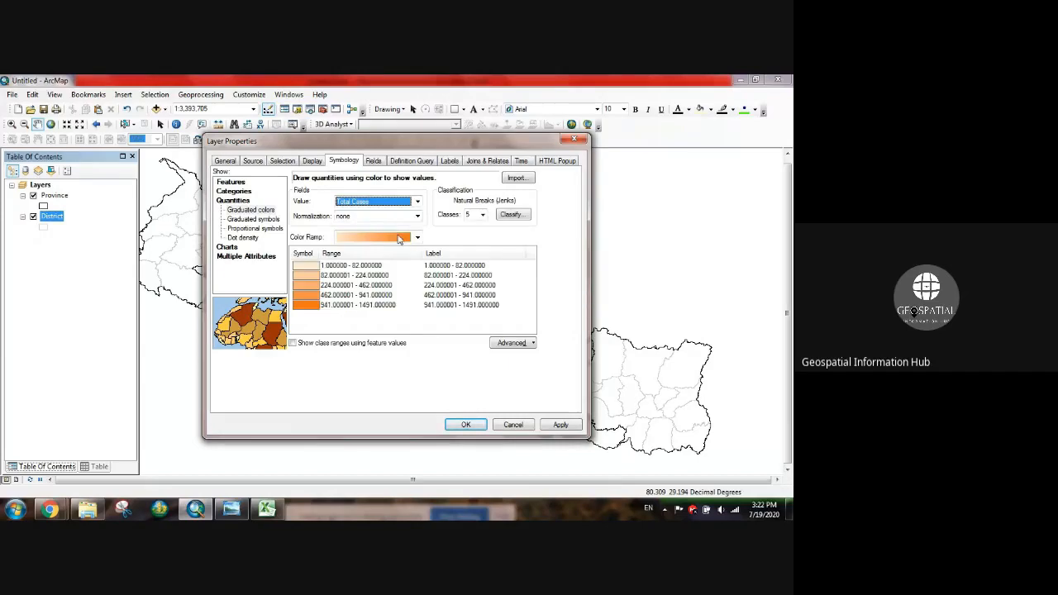
{"action": "left_click", "coordinate": [414, 237]}
{"action": "left_click", "coordinate": [414, 238]}
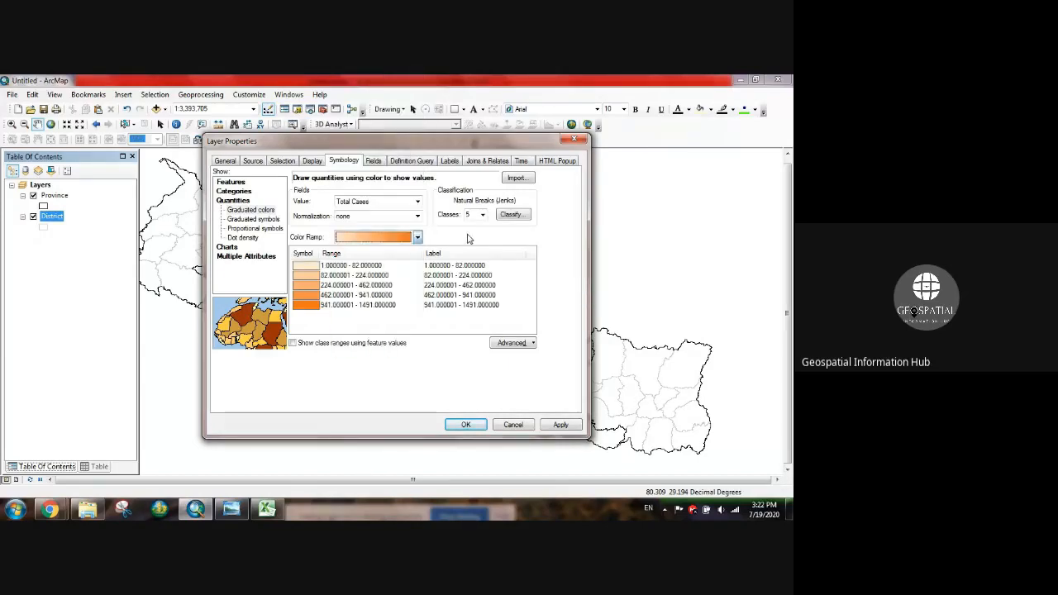
Set the Total Cases classification to 7 classes and switch its method to Manual.
{"action": "left_click", "coordinate": [510, 216]}
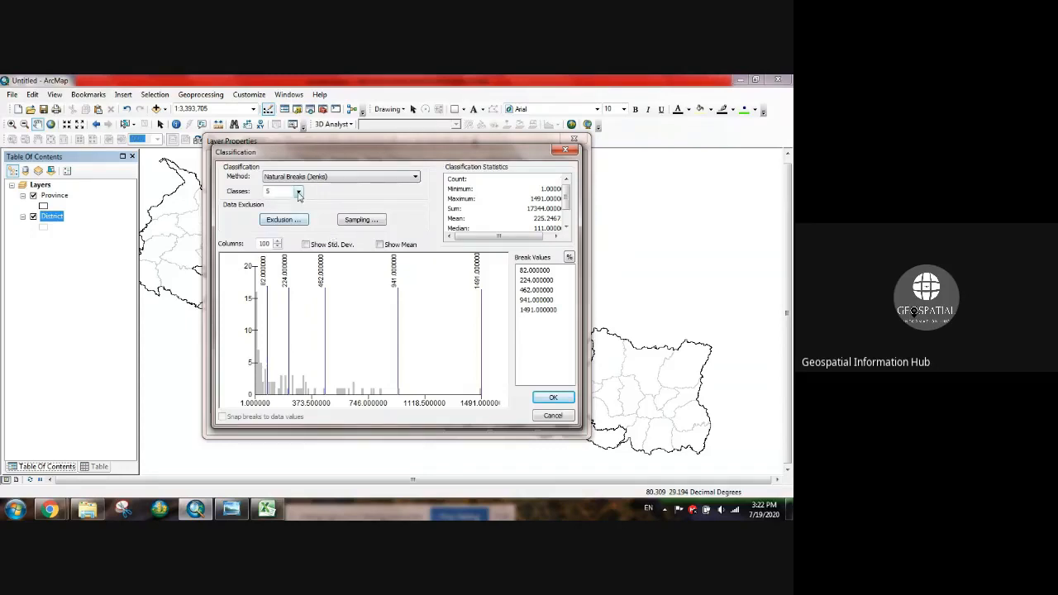
{"action": "left_click", "coordinate": [299, 191]}
{"action": "left_click", "coordinate": [281, 234]}
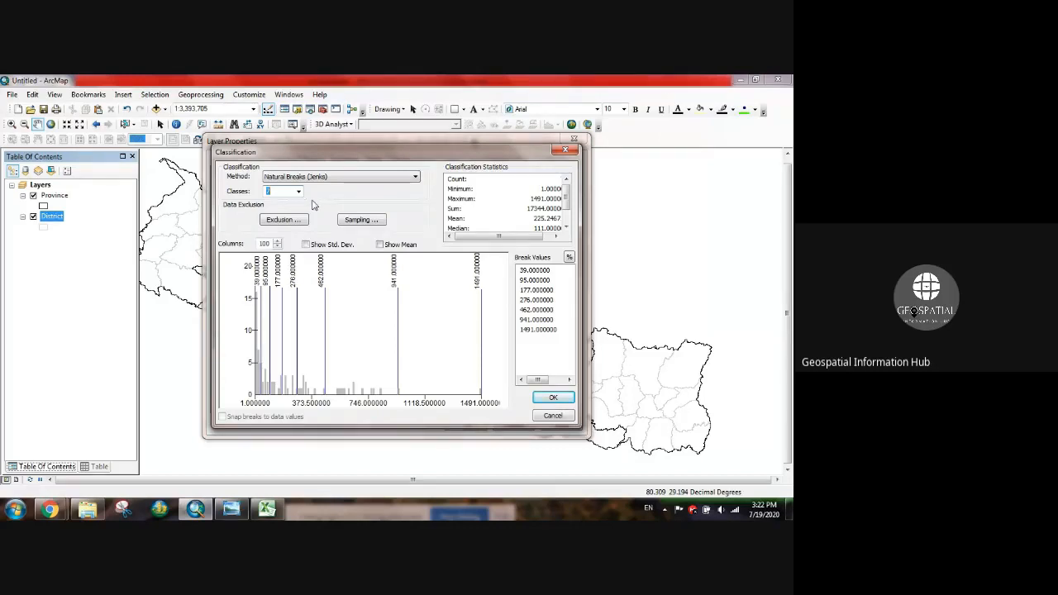
{"action": "left_click", "coordinate": [368, 180]}
{"action": "left_click", "coordinate": [360, 188]}
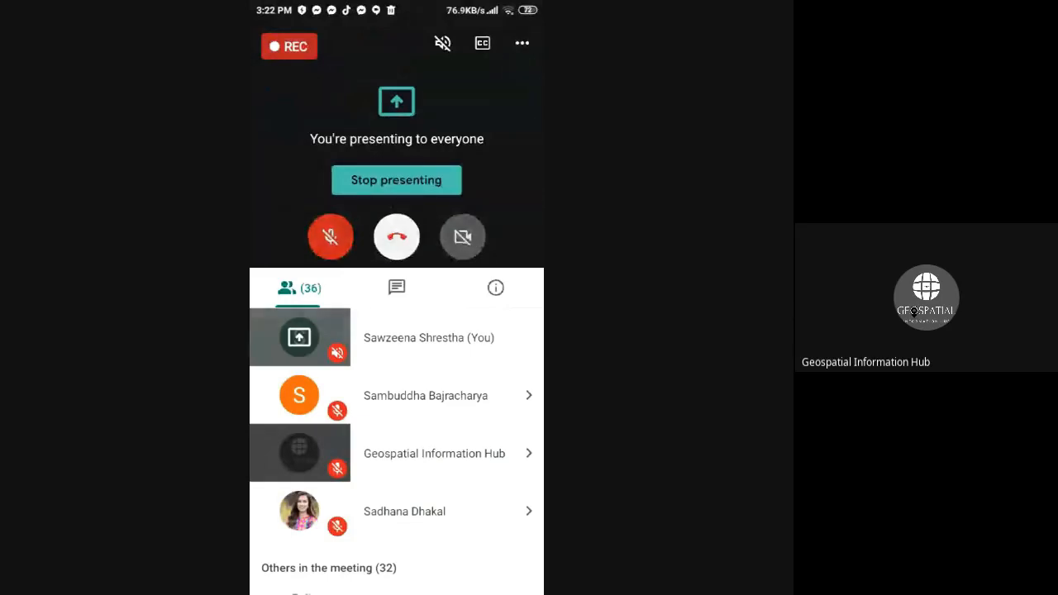
{"action": "scroll", "coordinate": [397, 452], "scroll_direction": "down", "scroll_amount": 3}
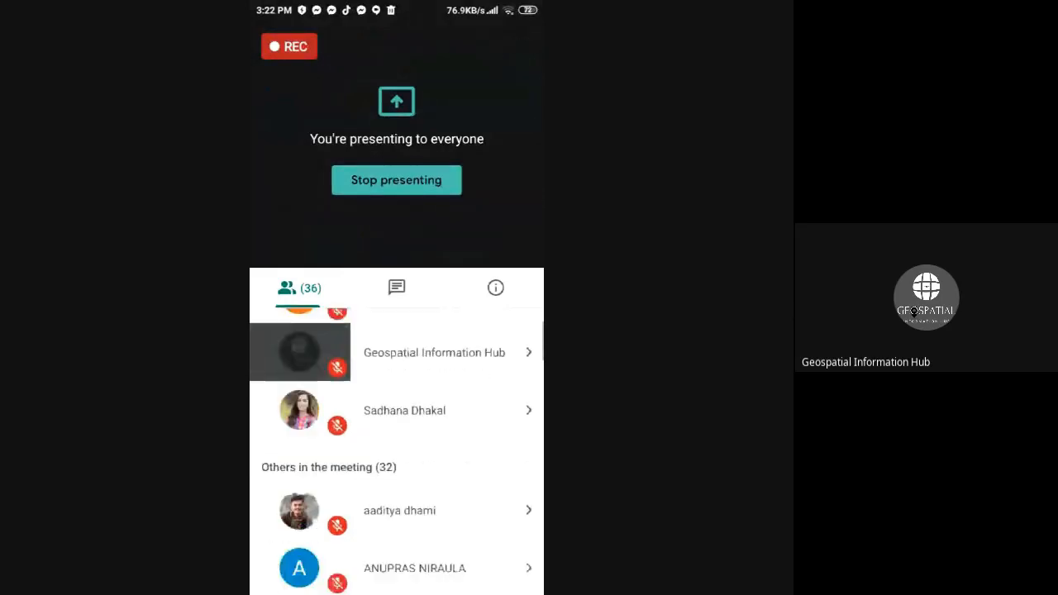
{"action": "scroll", "coordinate": [397, 451], "scroll_direction": "down", "scroll_amount": 1}
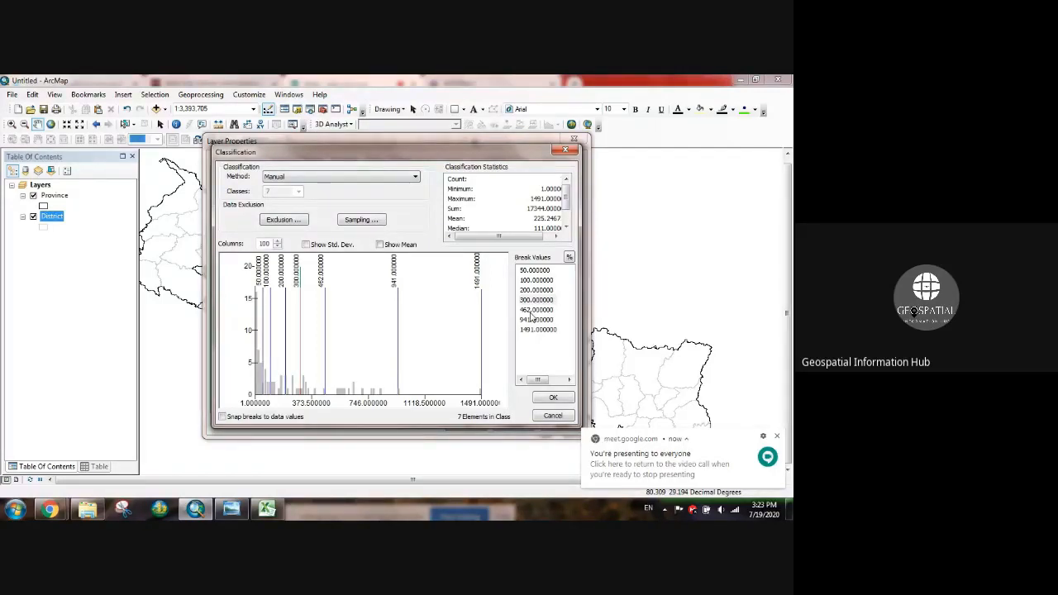
Set the last three class break values to 500, 1000 and 1500 and accept the classification.
{"action": "left_click", "coordinate": [532, 312]}
{"action": "type", "text": "500"}
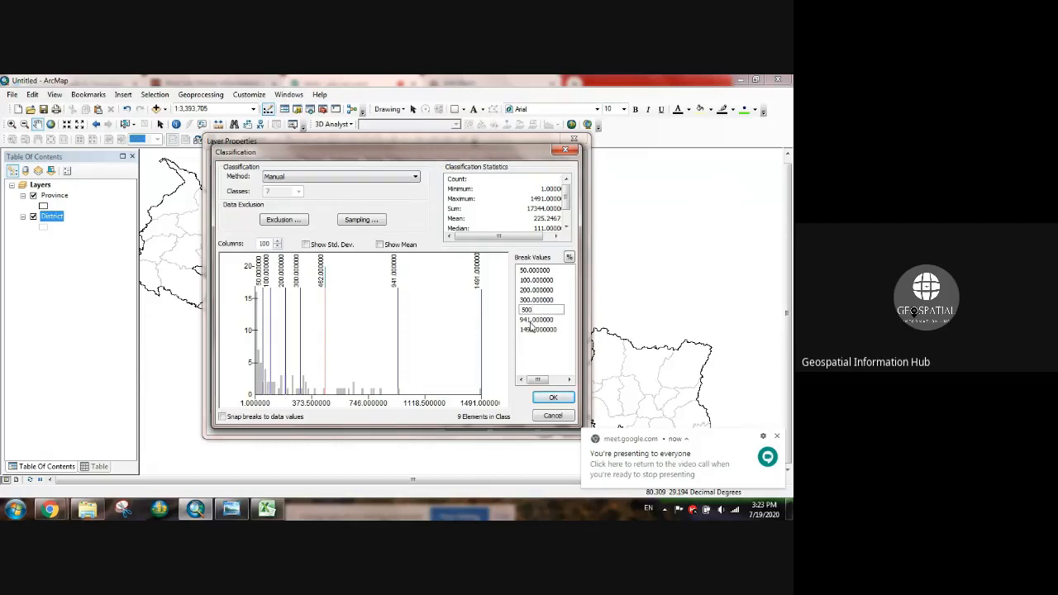
{"action": "left_click", "coordinate": [532, 327]}
{"action": "key", "text": "1"}
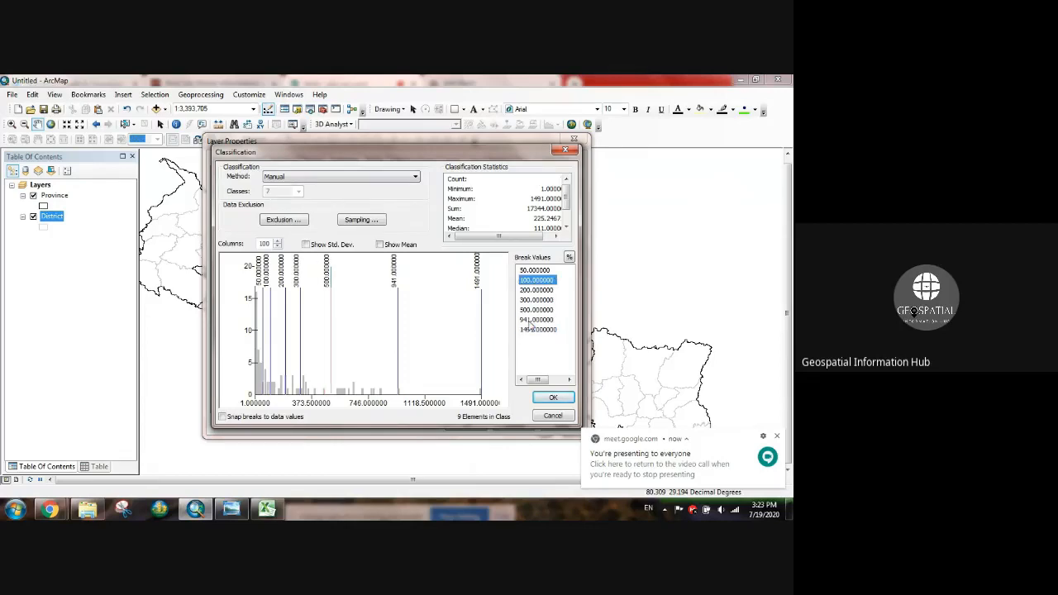
{"action": "left_click", "coordinate": [534, 323]}
{"action": "type", "text": "1000"}
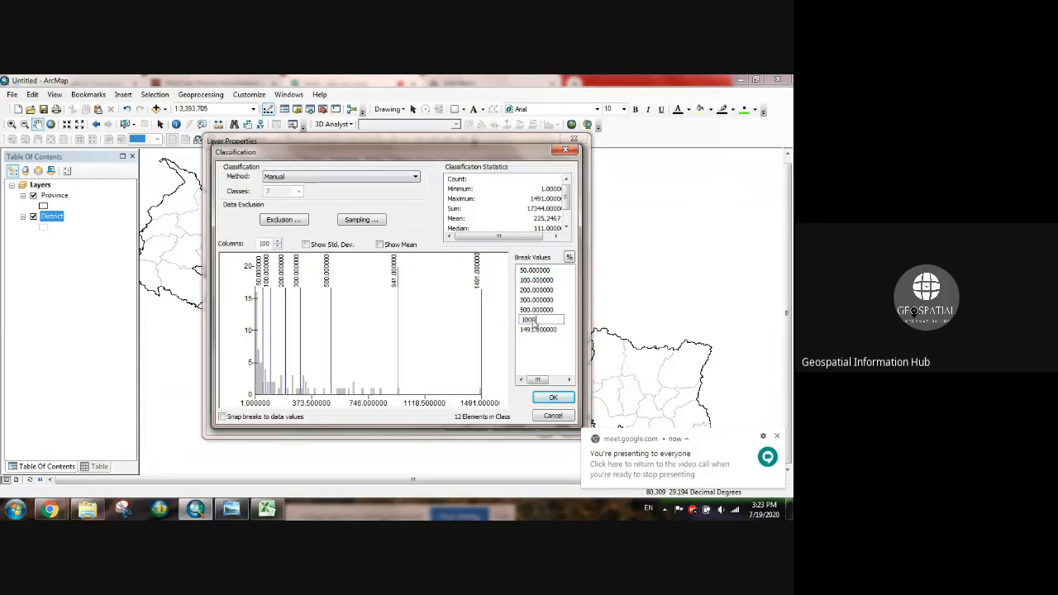
{"action": "left_click", "coordinate": [532, 331]}
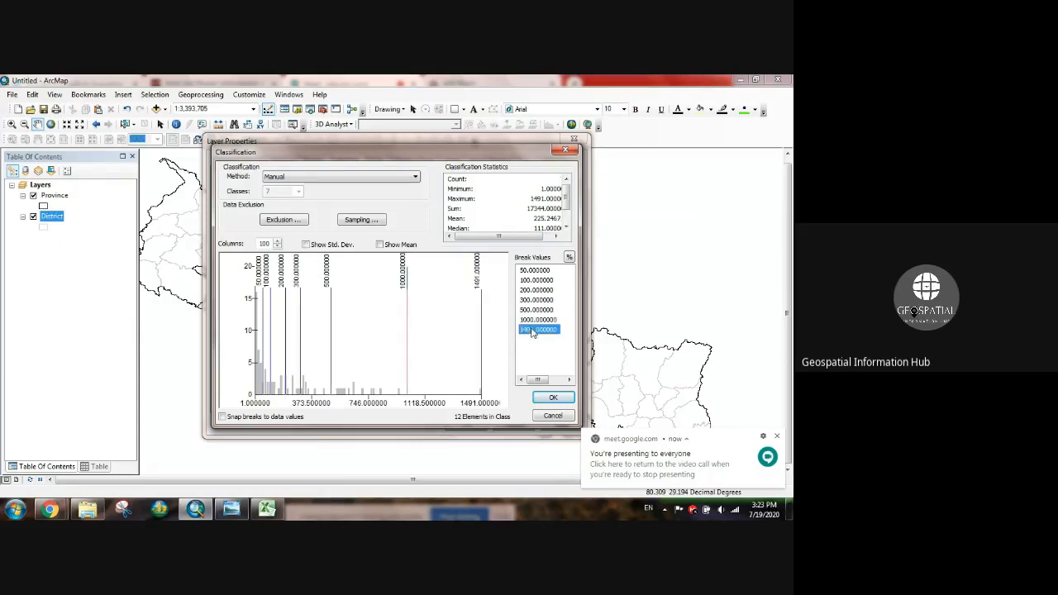
{"action": "type", "text": "1500"}
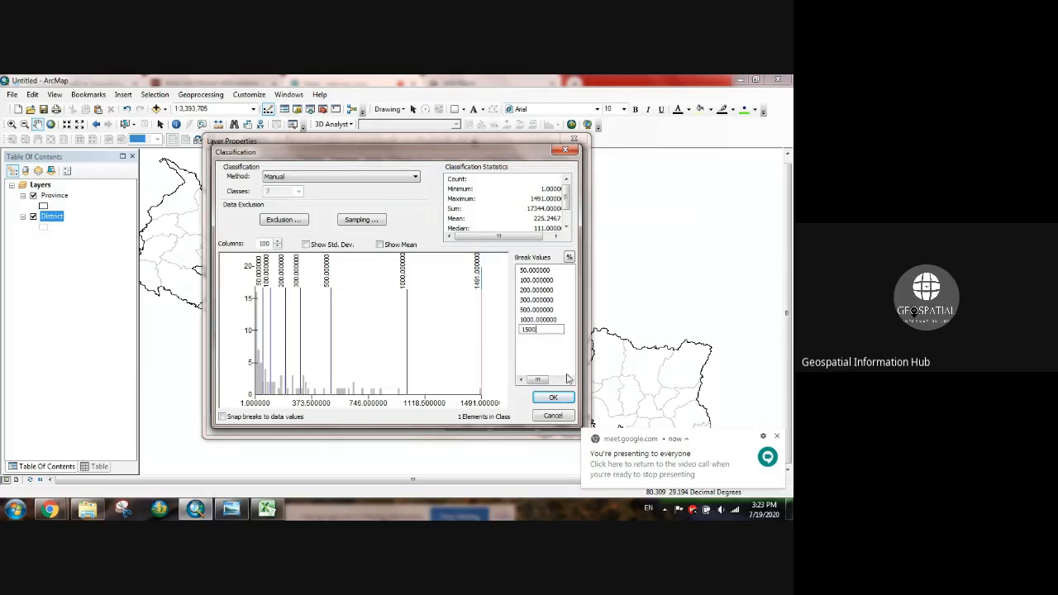
{"action": "left_click", "coordinate": [560, 399]}
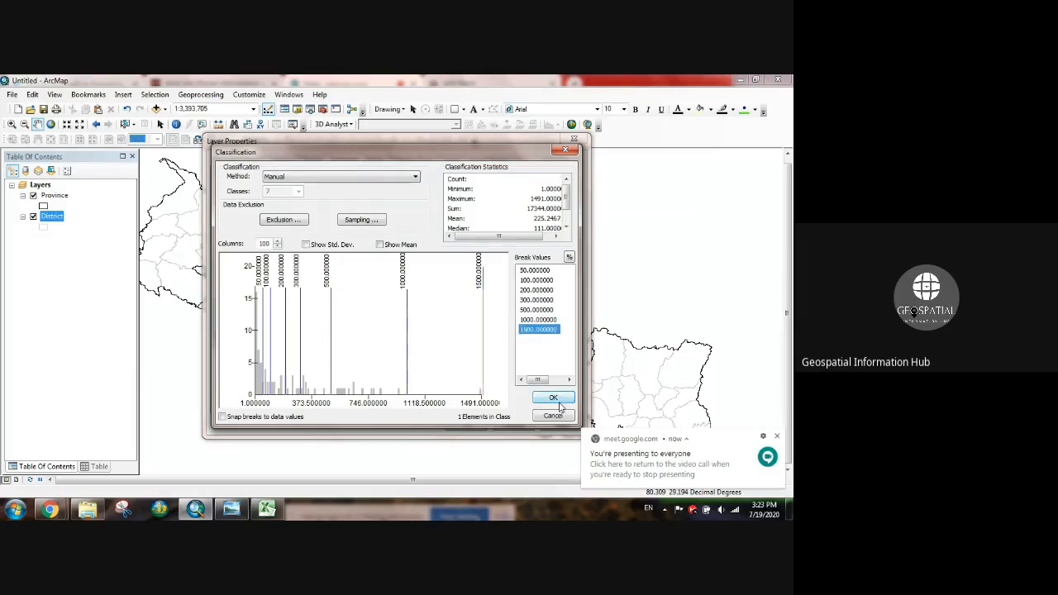
{"action": "left_click", "coordinate": [560, 399]}
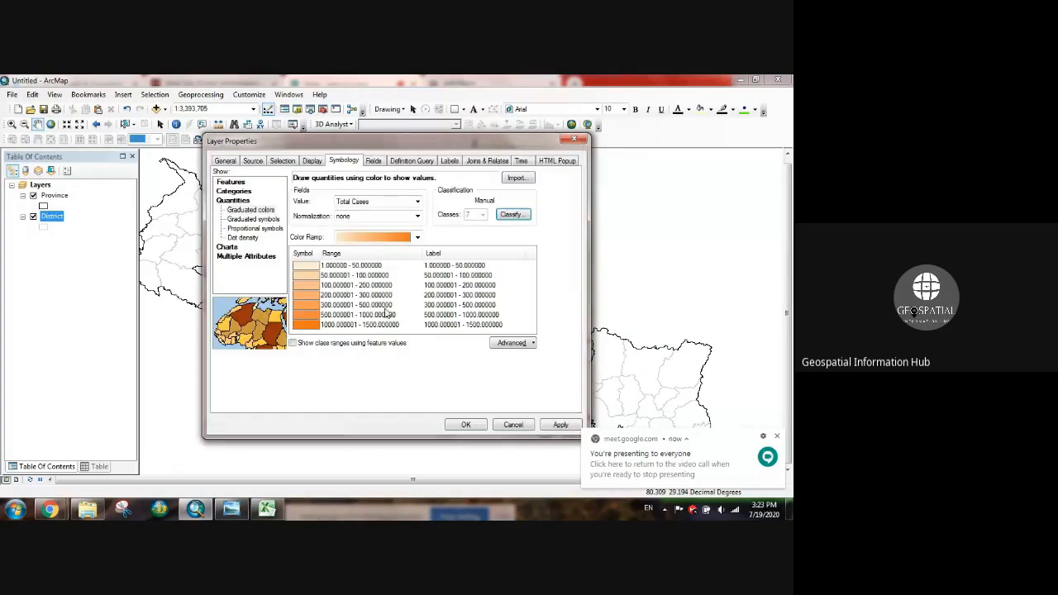
Apply the Total Cases graduated-color symbology to the District layer and close its properties.
{"action": "left_click", "coordinate": [560, 426]}
{"action": "left_click", "coordinate": [466, 425]}
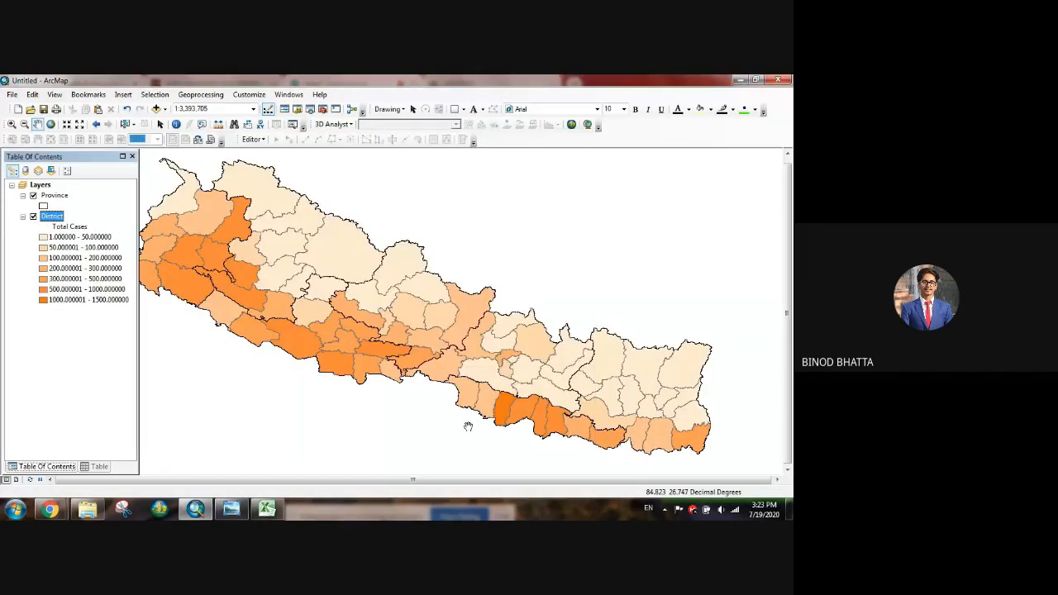
Examine the district case tables and maps on coronanepal.live and the Ministry of Health's Twitter page in Chrome, then return to ArcMap.
{"action": "mouse_move", "coordinate": [51, 511]}
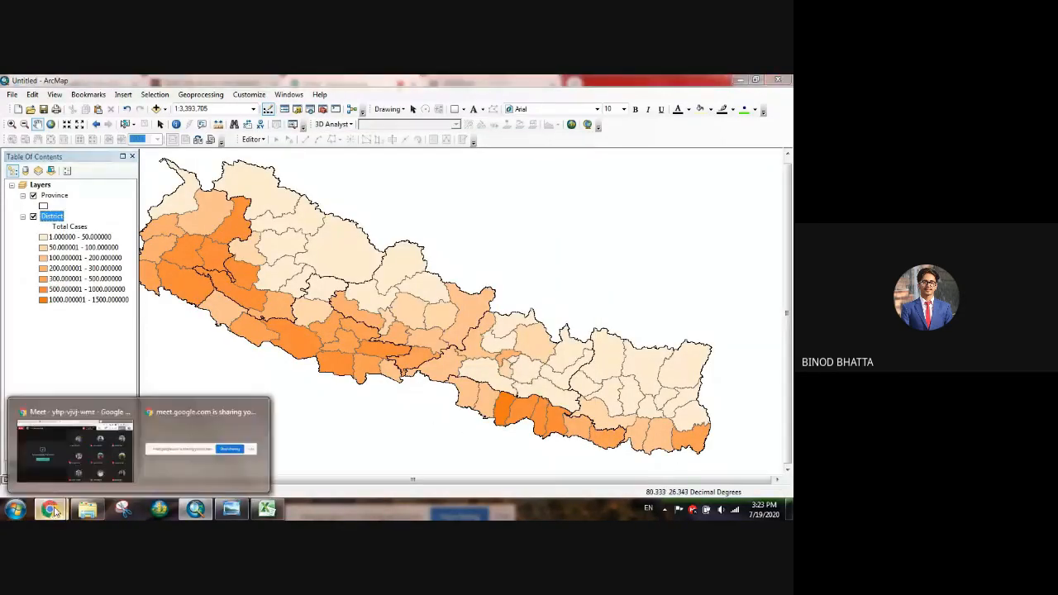
{"action": "left_click", "coordinate": [89, 463]}
{"action": "left_click", "coordinate": [217, 85]}
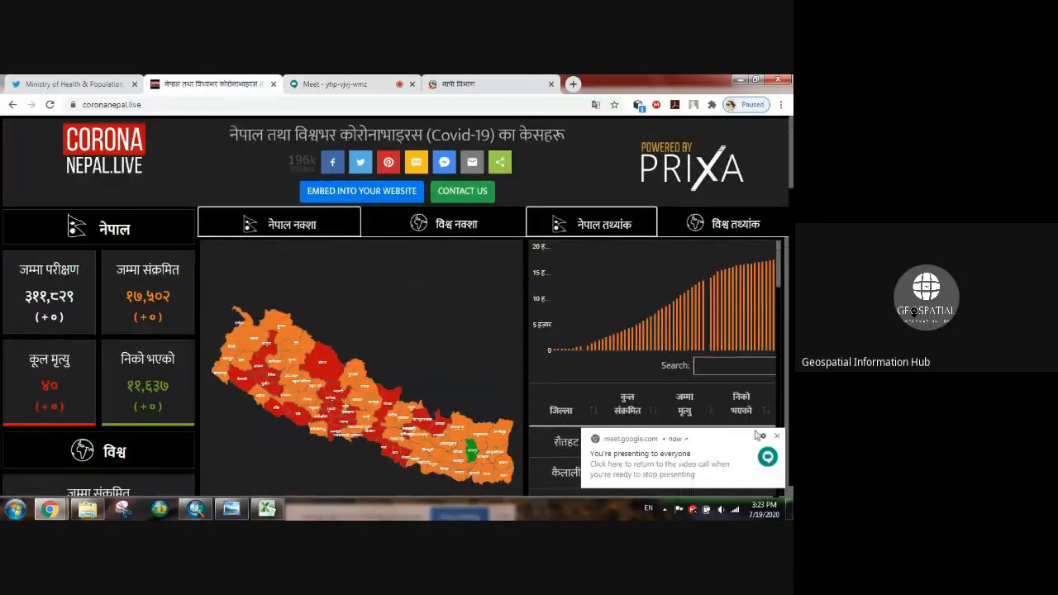
{"action": "scroll", "coordinate": [659, 400], "scroll_direction": "down", "scroll_amount": 2}
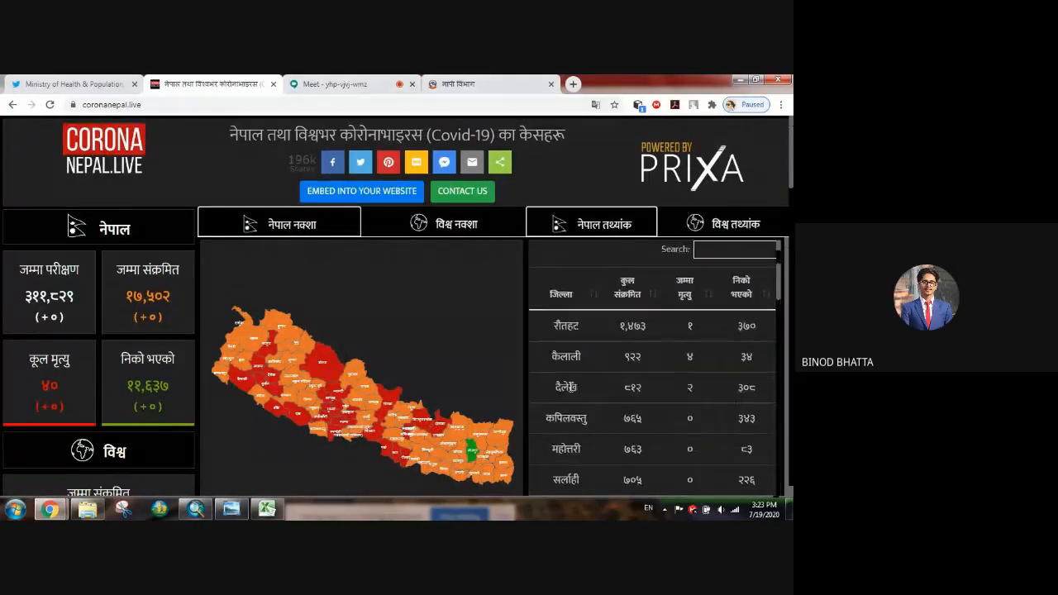
{"action": "left_click", "coordinate": [70, 83]}
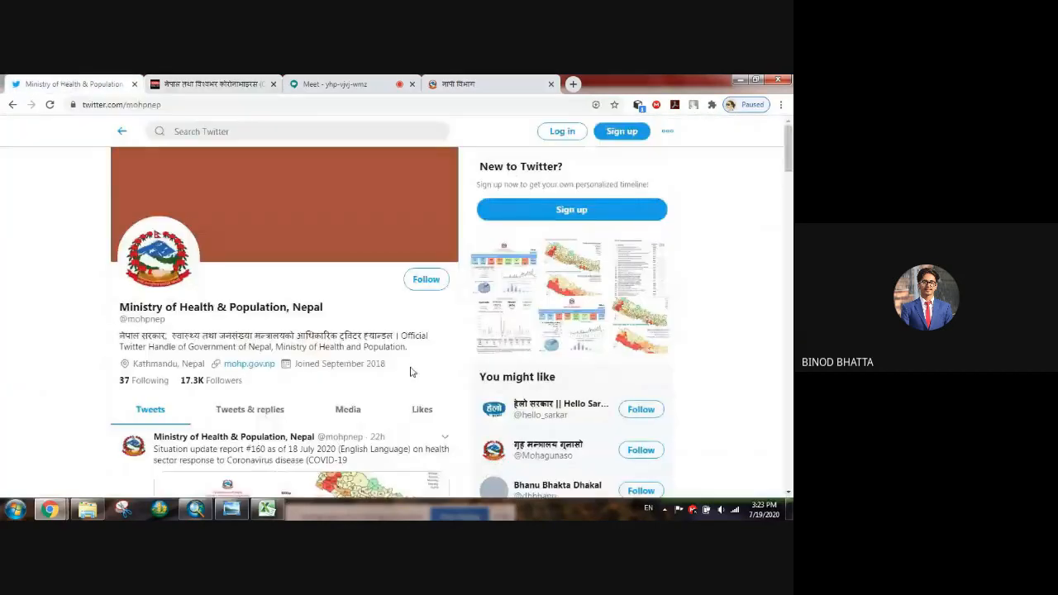
{"action": "scroll", "coordinate": [306, 322], "scroll_direction": "down", "scroll_amount": 2}
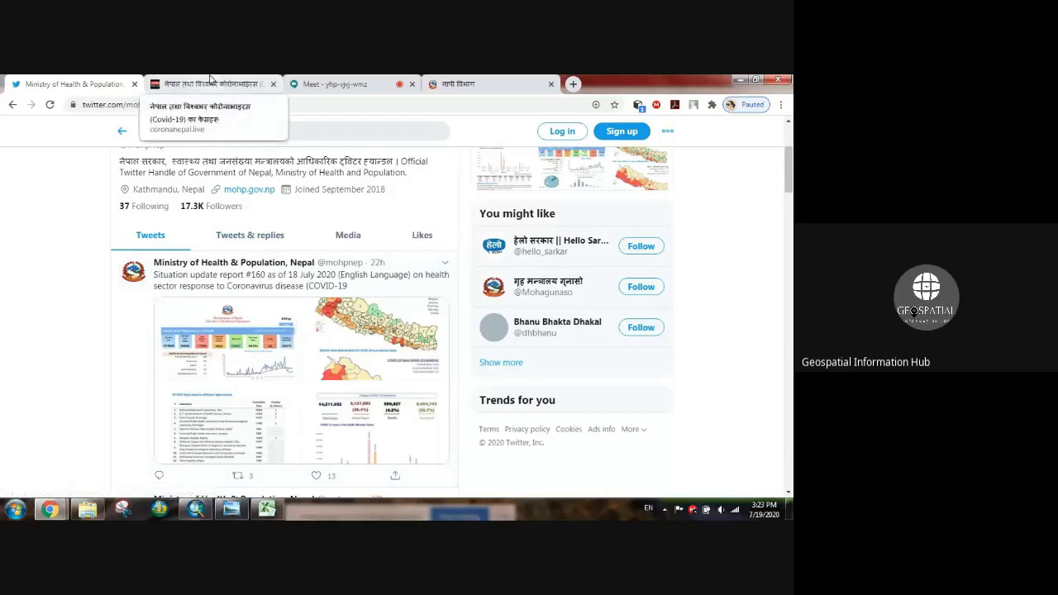
{"action": "left_click", "coordinate": [211, 83]}
{"action": "scroll", "coordinate": [618, 335], "scroll_direction": "down", "scroll_amount": 1}
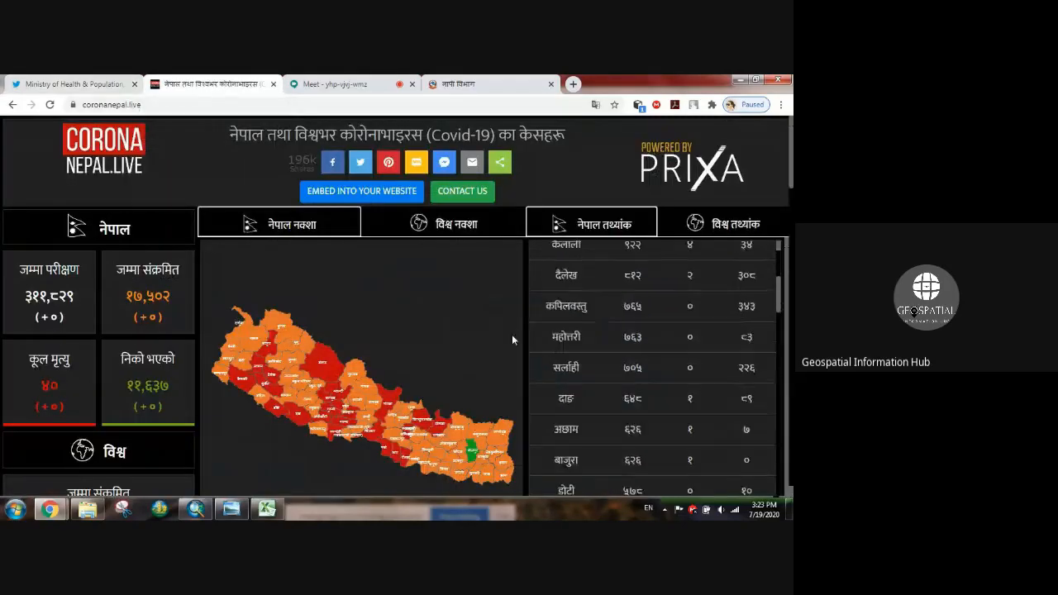
{"action": "scroll", "coordinate": [37, 281], "scroll_direction": "down", "scroll_amount": 1}
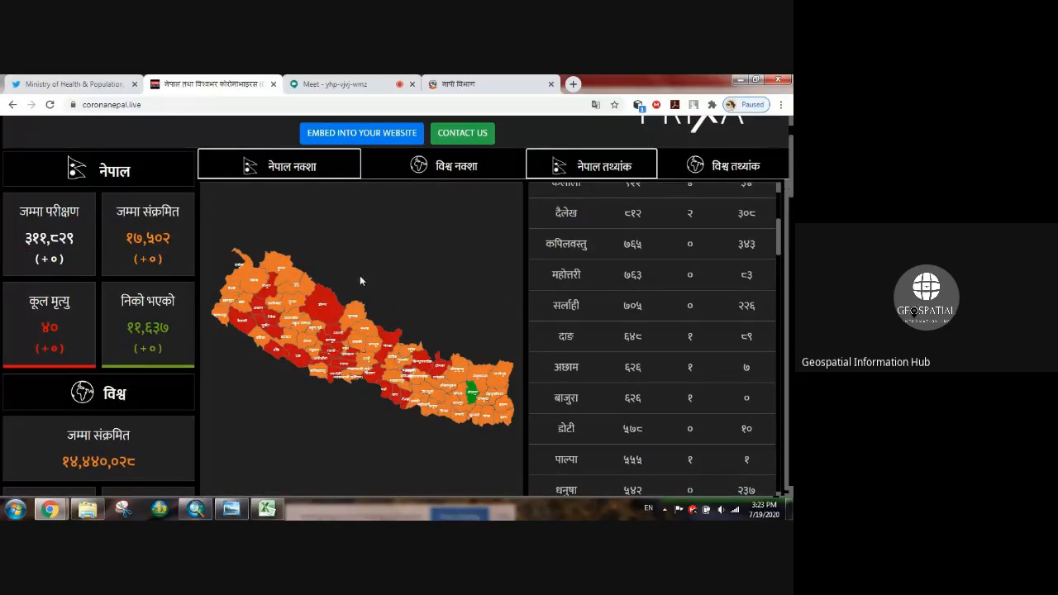
{"action": "scroll", "coordinate": [301, 305], "scroll_direction": "down", "scroll_amount": 4}
{"action": "scroll", "coordinate": [191, 354], "scroll_direction": "up", "scroll_amount": 5}
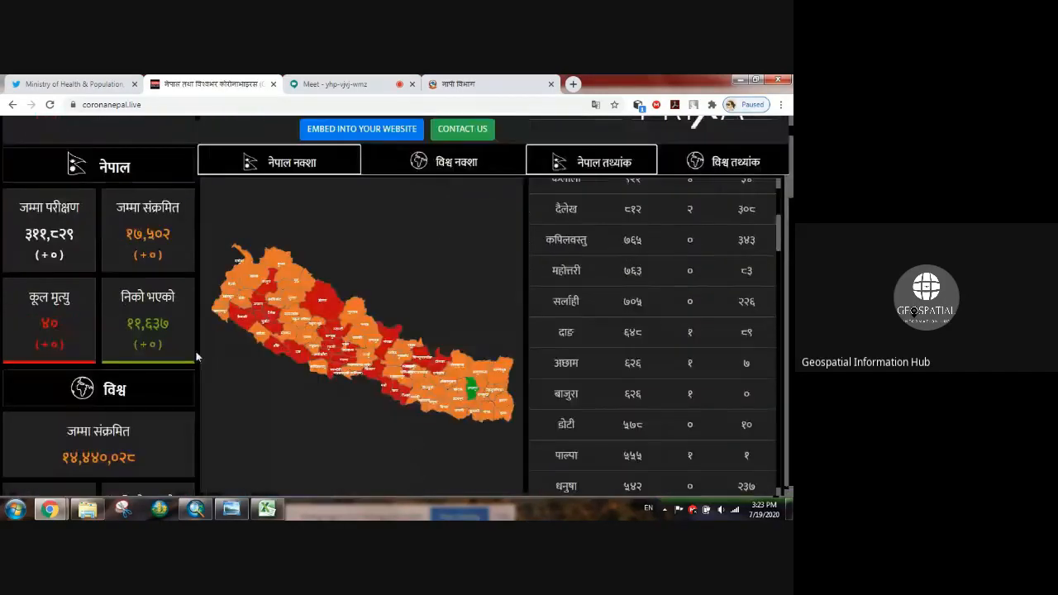
{"action": "left_click", "coordinate": [199, 508]}
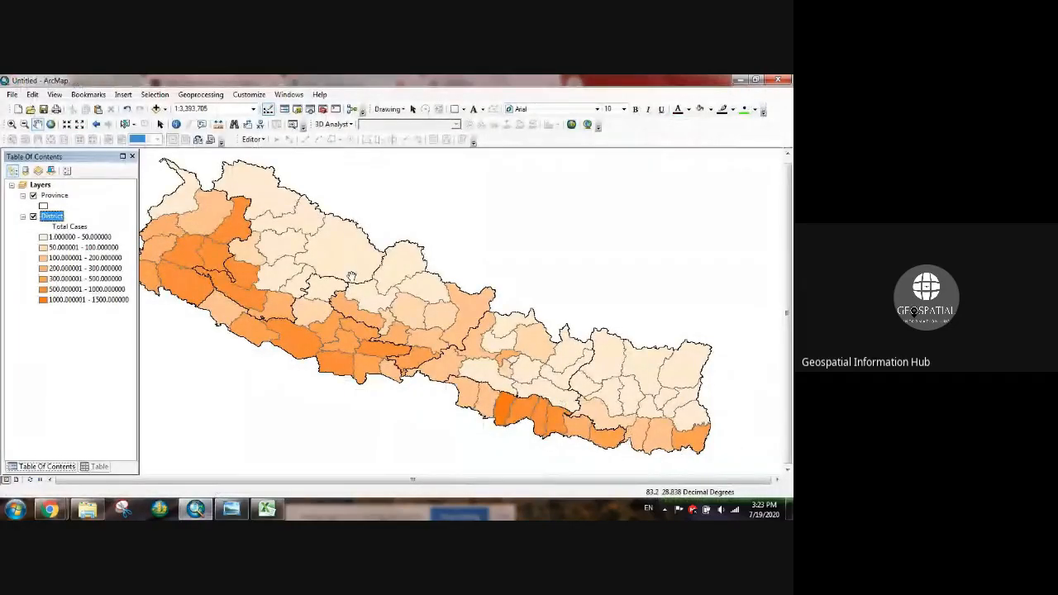
{"action": "left_click", "coordinate": [43, 339]}
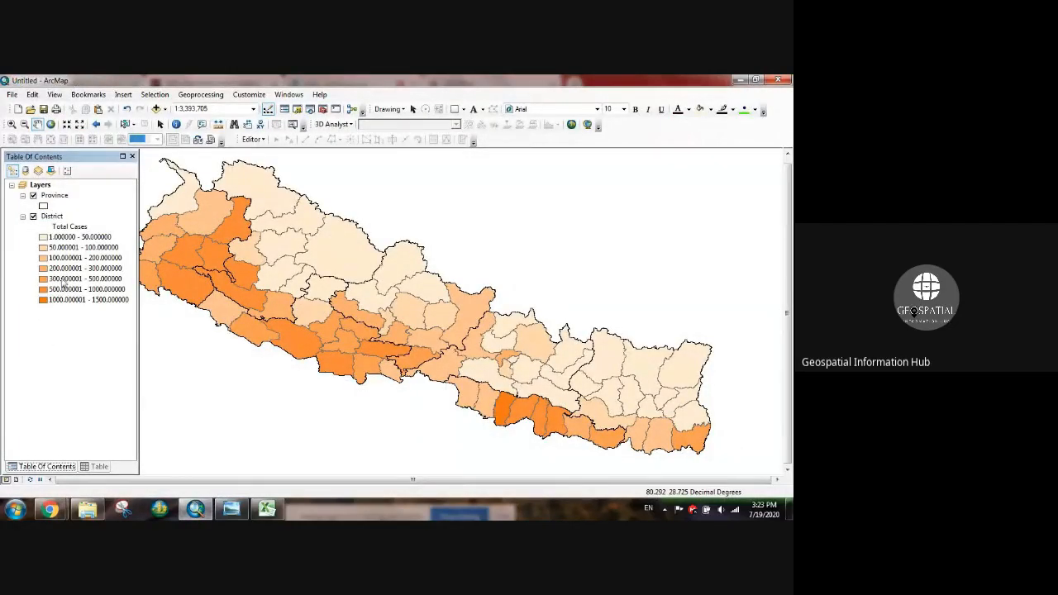
{"action": "left_click_drag", "start_coordinate": [258, 246], "coordinate": [275, 248]}
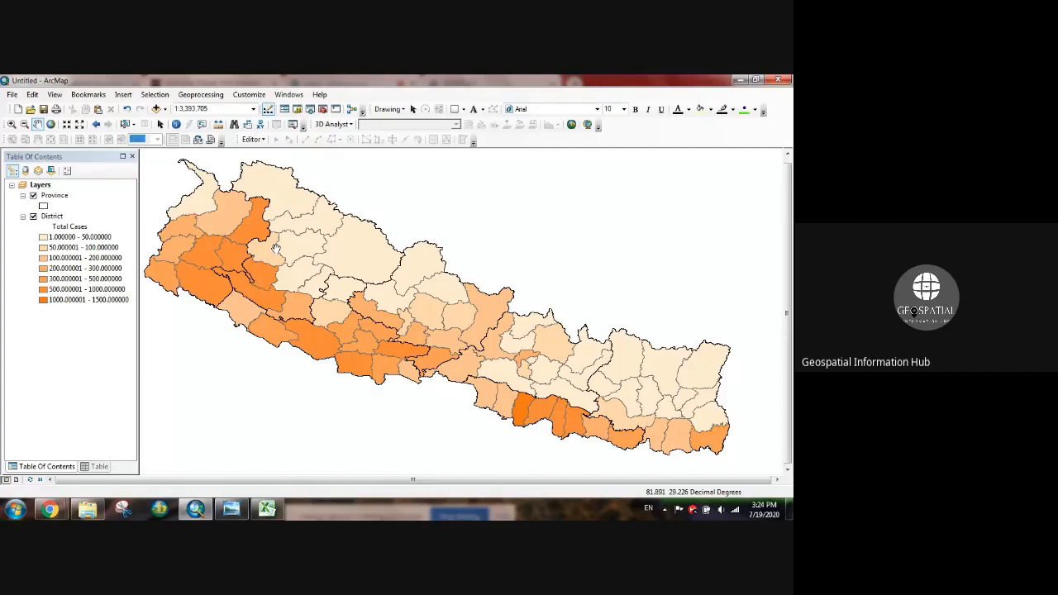
{"action": "left_click_drag", "start_coordinate": [282, 246], "coordinate": [285, 253]}
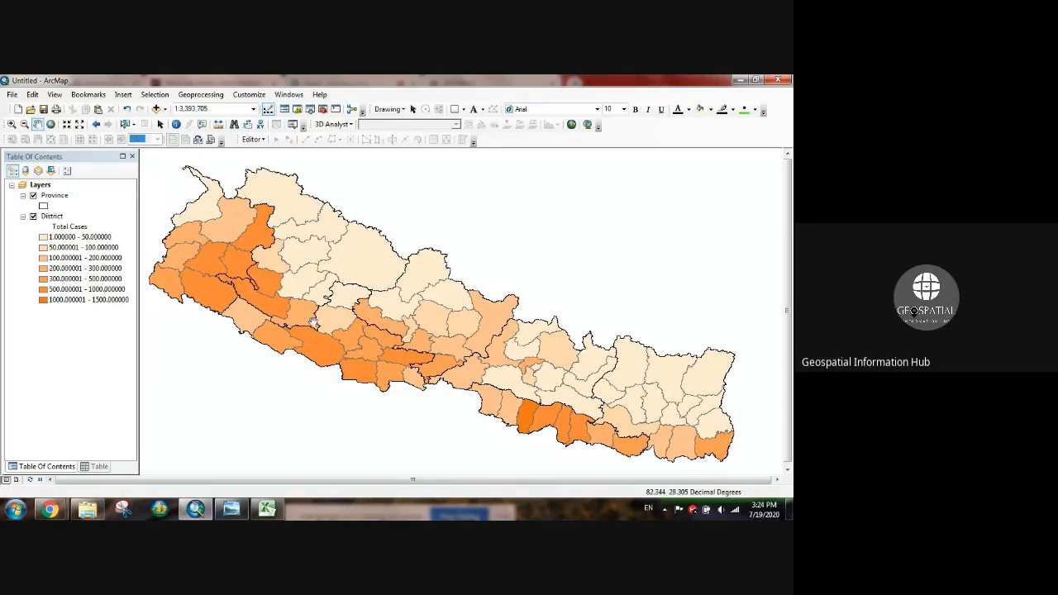
{"action": "left_click_drag", "start_coordinate": [314, 322], "coordinate": [321, 331]}
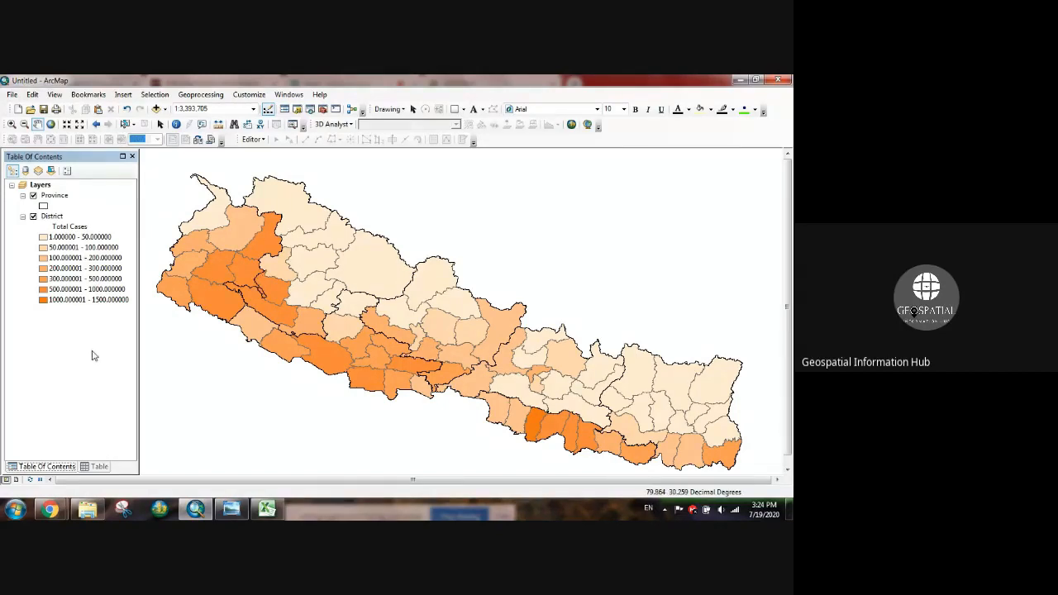
Open the District layer's attribute table and sort its records by Deaths in descending order.
{"action": "left_click", "coordinate": [54, 216]}
{"action": "right_click", "coordinate": [55, 217]}
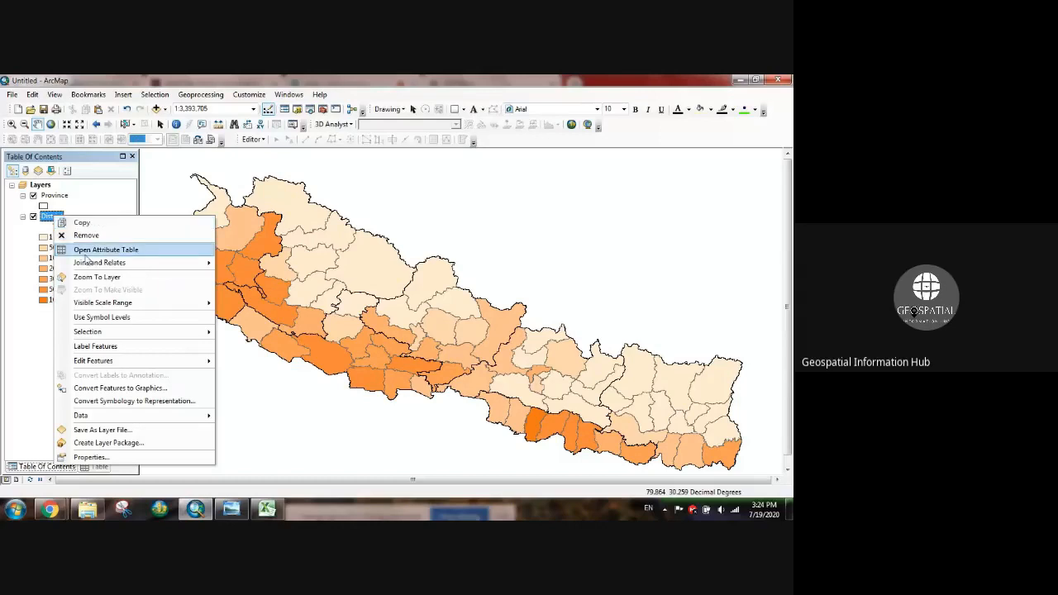
{"action": "left_click", "coordinate": [86, 249]}
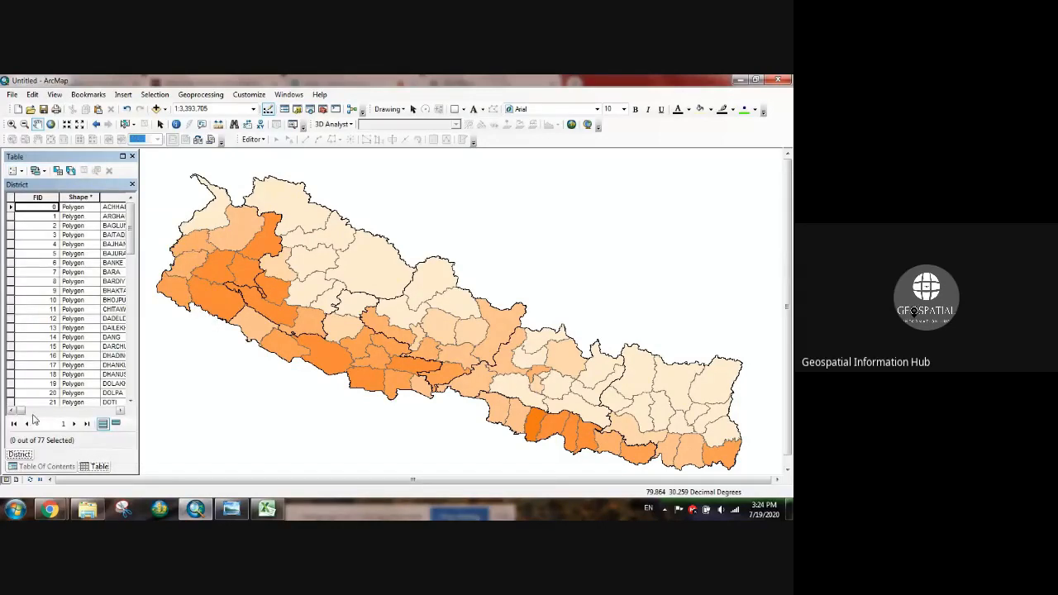
{"action": "left_click_drag", "start_coordinate": [139, 377], "coordinate": [350, 376]}
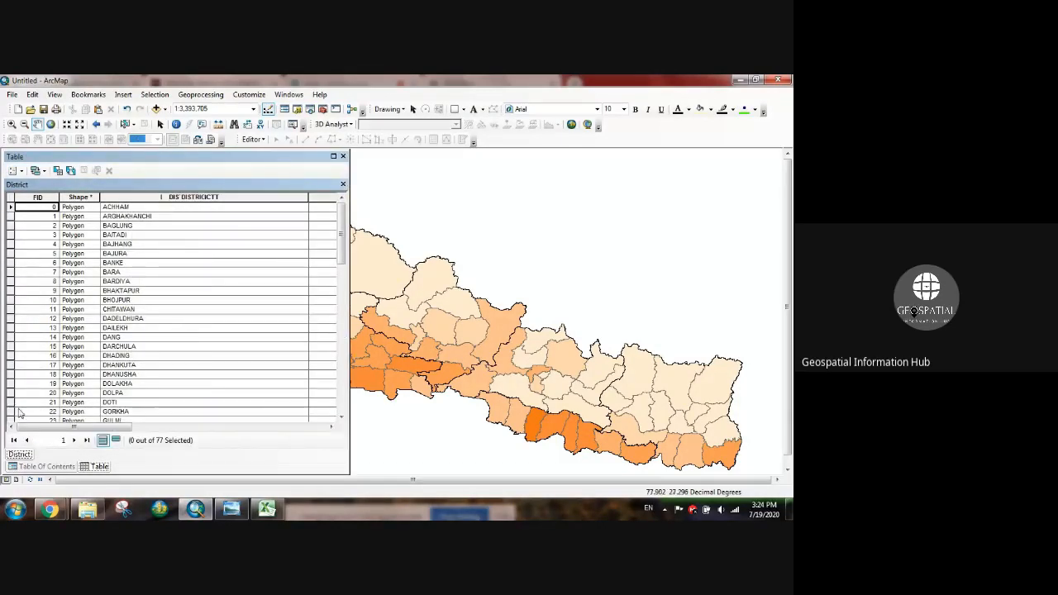
{"action": "left_click_drag", "start_coordinate": [25, 427], "coordinate": [178, 427]}
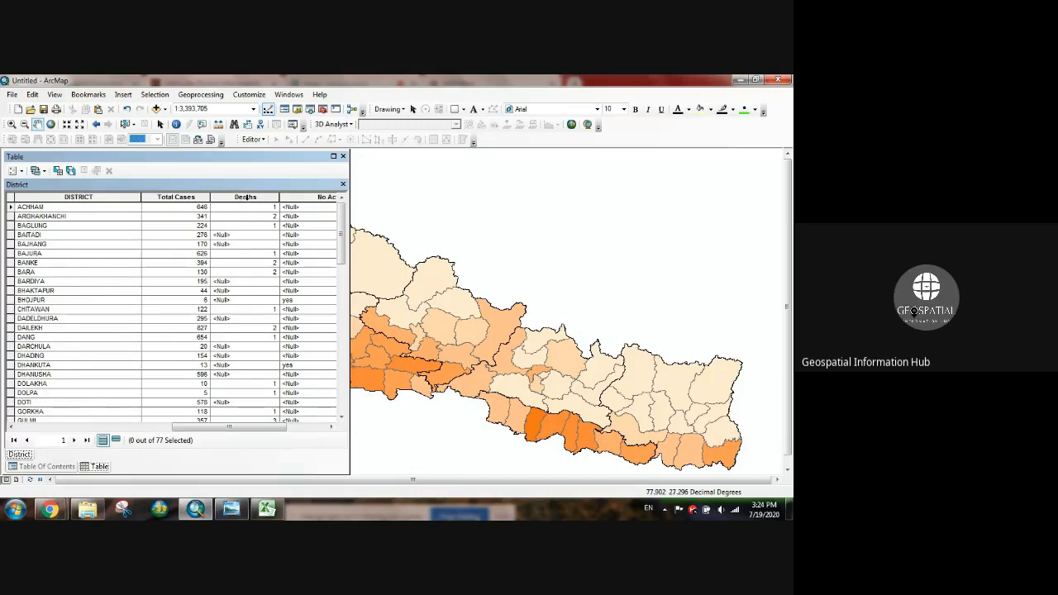
{"action": "double_click", "coordinate": [247, 198]}
{"action": "double_click", "coordinate": [250, 202]}
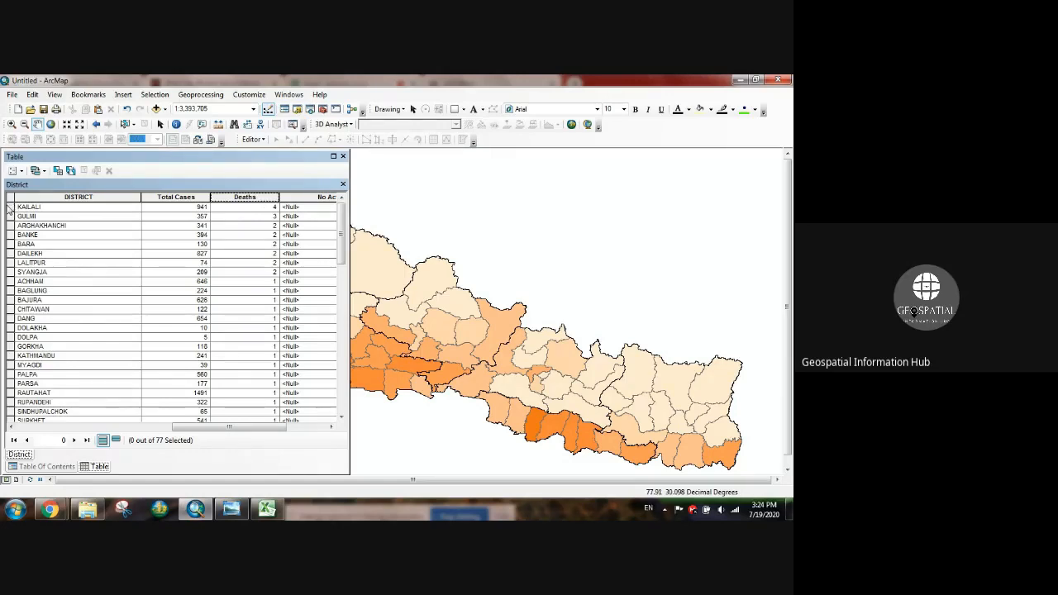
Select all District records that have a Deaths value of at least 1, then return to the layer list.
{"action": "left_click_drag", "start_coordinate": [9, 206], "coordinate": [4, 364]}
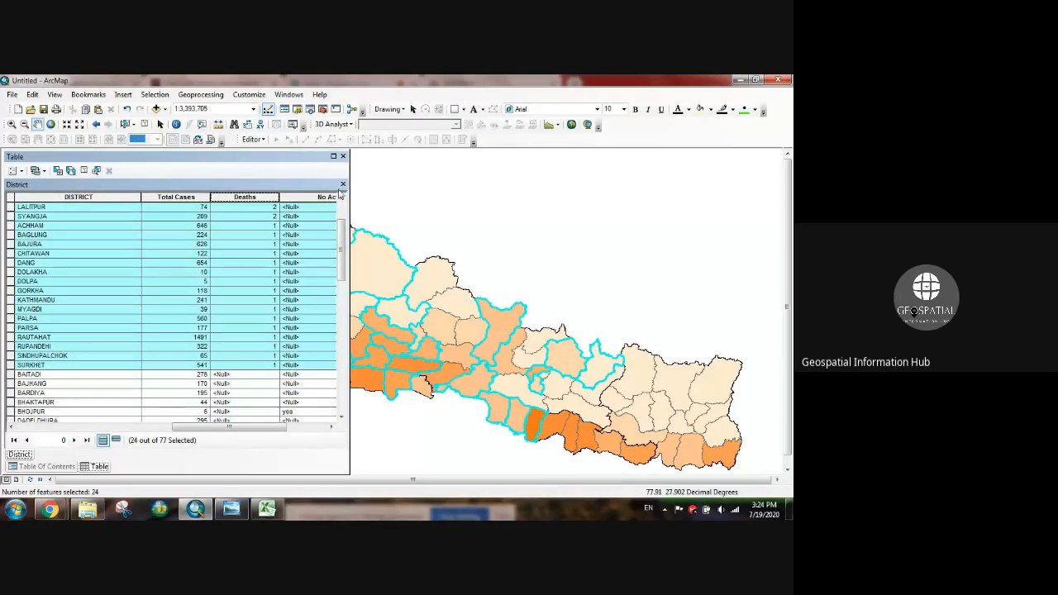
{"action": "left_click_drag", "start_coordinate": [350, 216], "coordinate": [141, 253]}
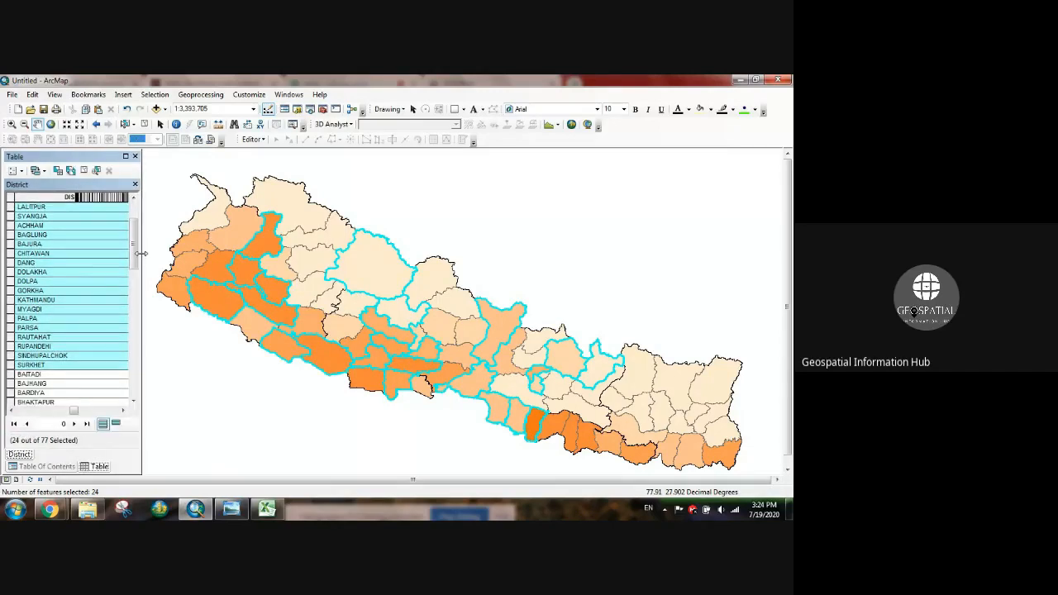
{"action": "left_click", "coordinate": [64, 468]}
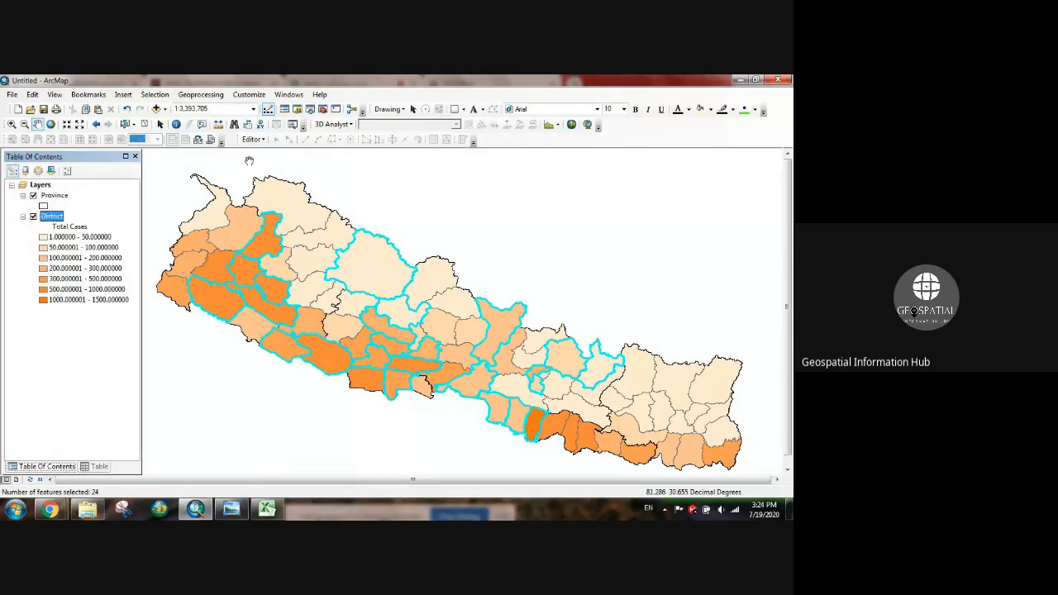
Start exporting the District layer's selected features and choose D:\COVID-19 as the output folder.
{"action": "right_click", "coordinate": [54, 216]}
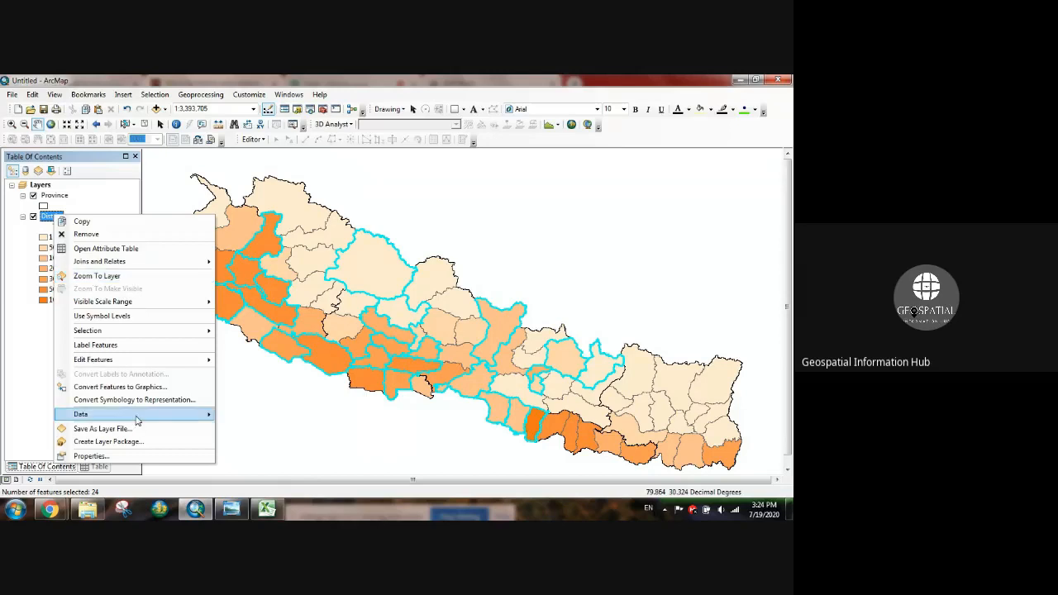
{"action": "mouse_move", "coordinate": [158, 413]}
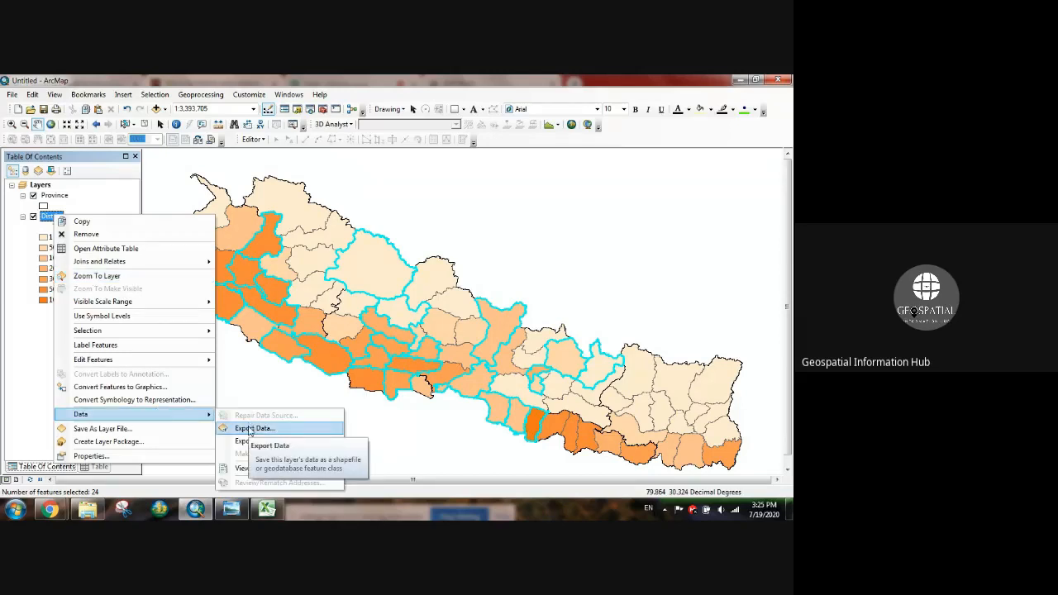
{"action": "left_click", "coordinate": [249, 429]}
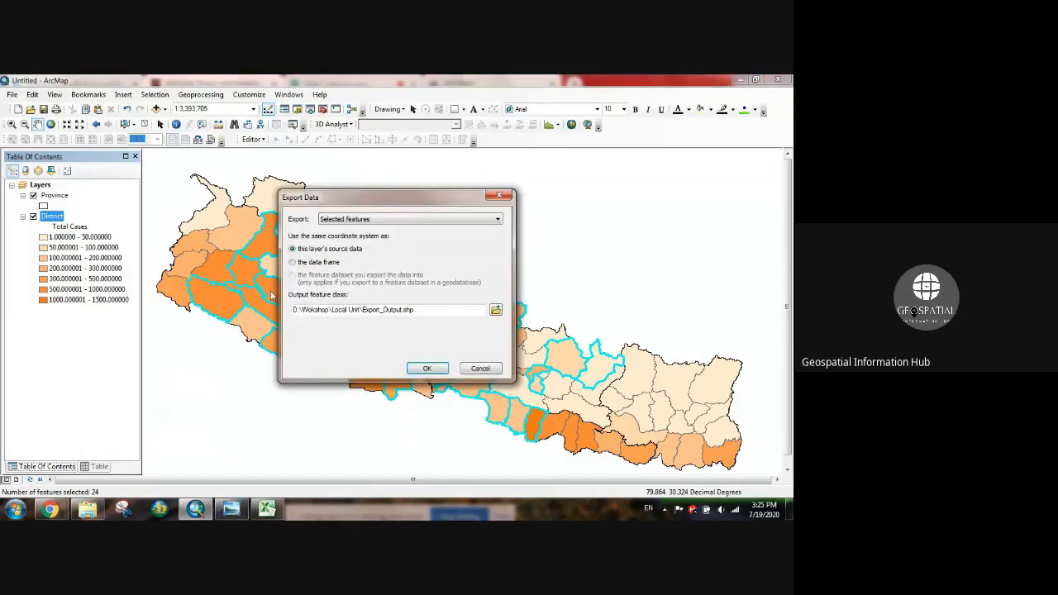
{"action": "left_click", "coordinate": [496, 309]}
{"action": "left_click", "coordinate": [395, 214]}
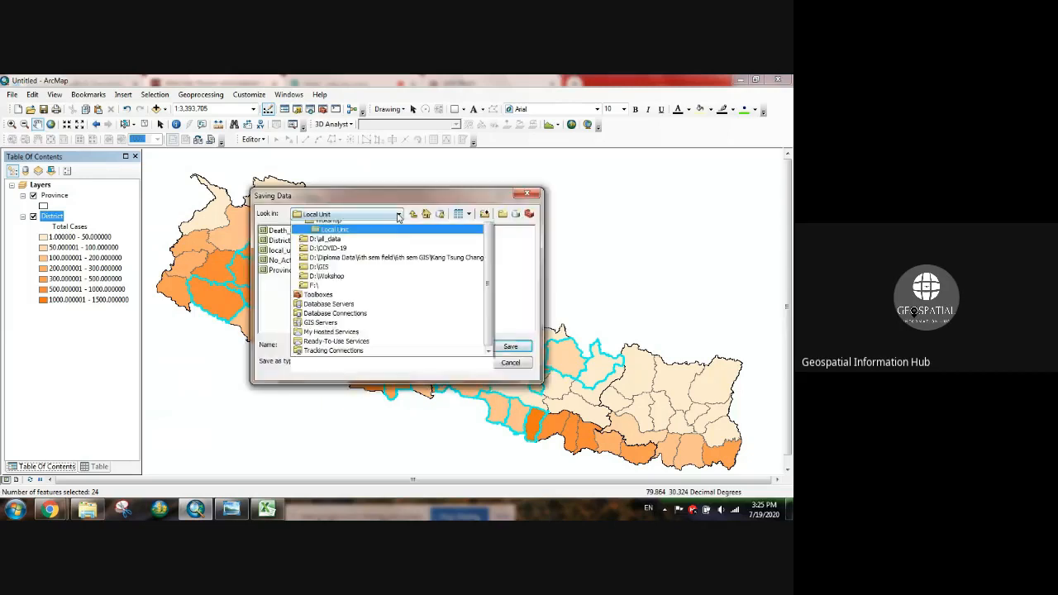
{"action": "left_click", "coordinate": [346, 235]}
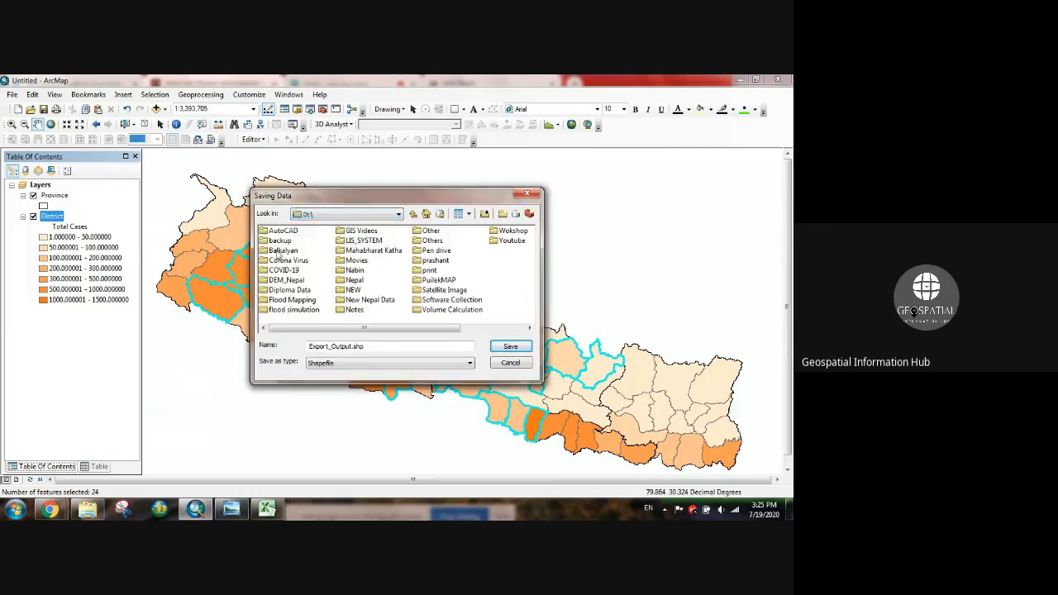
{"action": "double_click", "coordinate": [287, 271]}
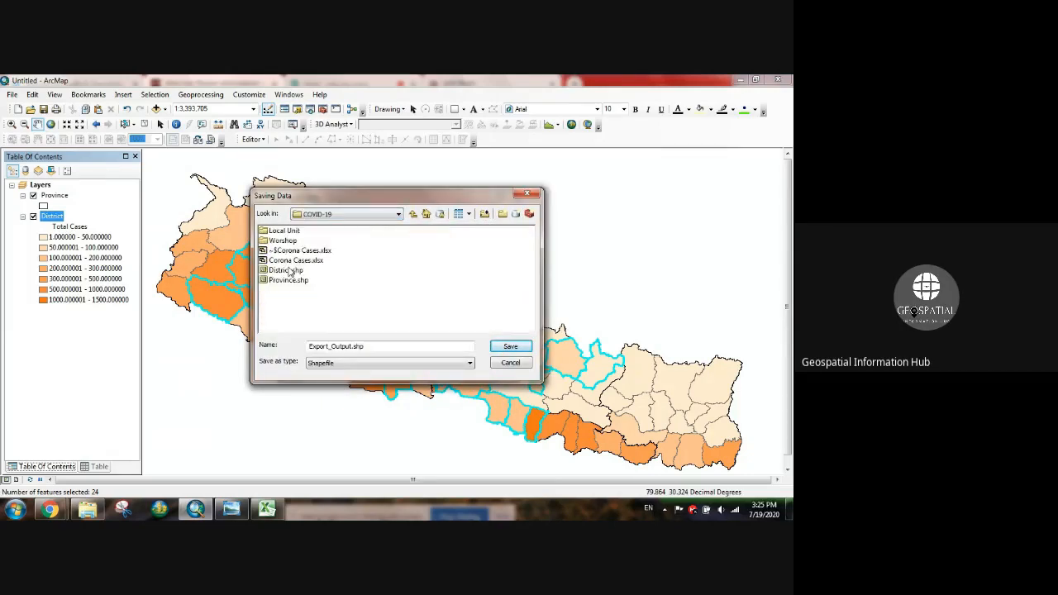
Name the output shapefile Death_cases, run the export and add the result to the map as a layer.
{"action": "left_click", "coordinate": [369, 348]}
{"action": "left_click_drag", "start_coordinate": [370, 348], "coordinate": [299, 335]}
{"action": "type", "text": "Death"}
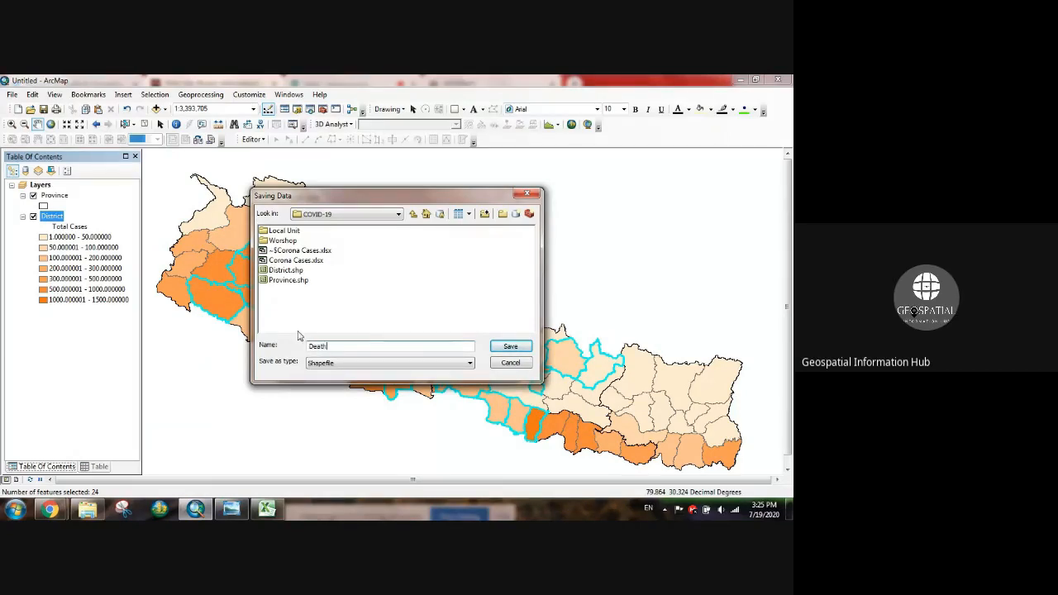
{"action": "type", "text": "_cases"}
{"action": "left_click", "coordinate": [510, 346]}
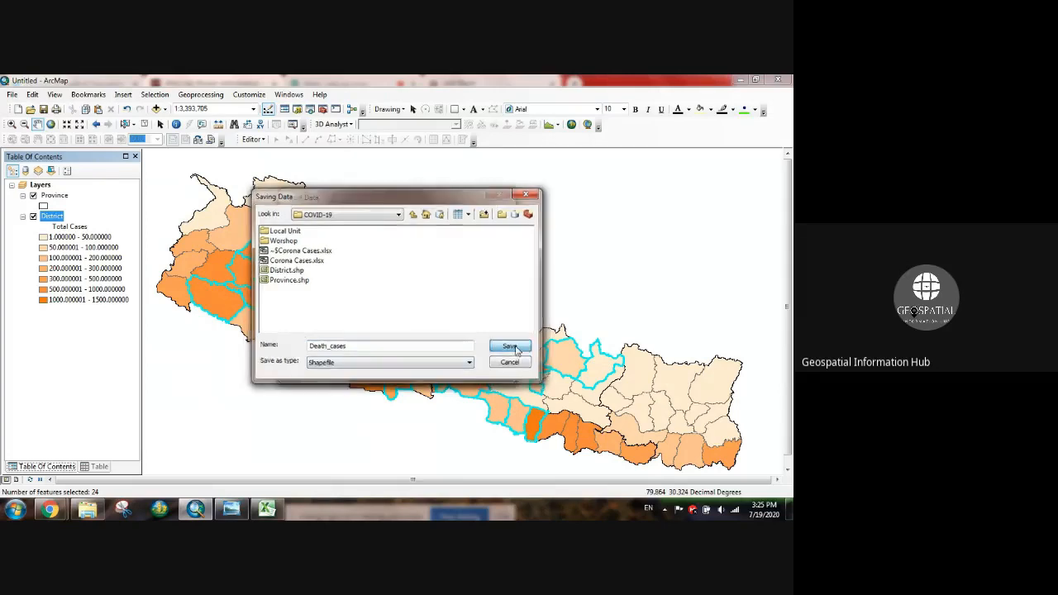
{"action": "left_click", "coordinate": [428, 370]}
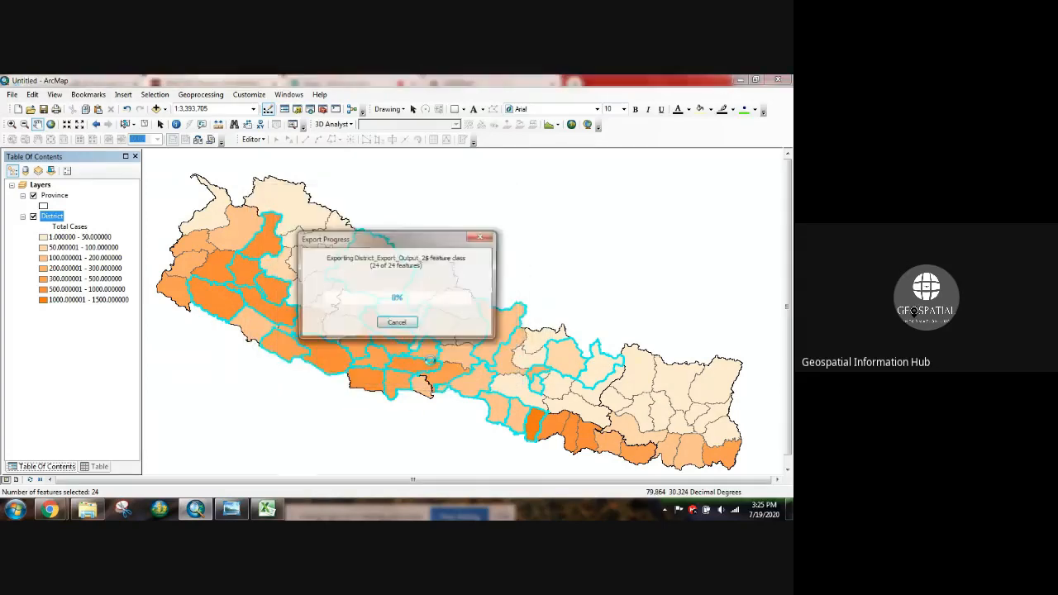
{"action": "left_click", "coordinate": [434, 331]}
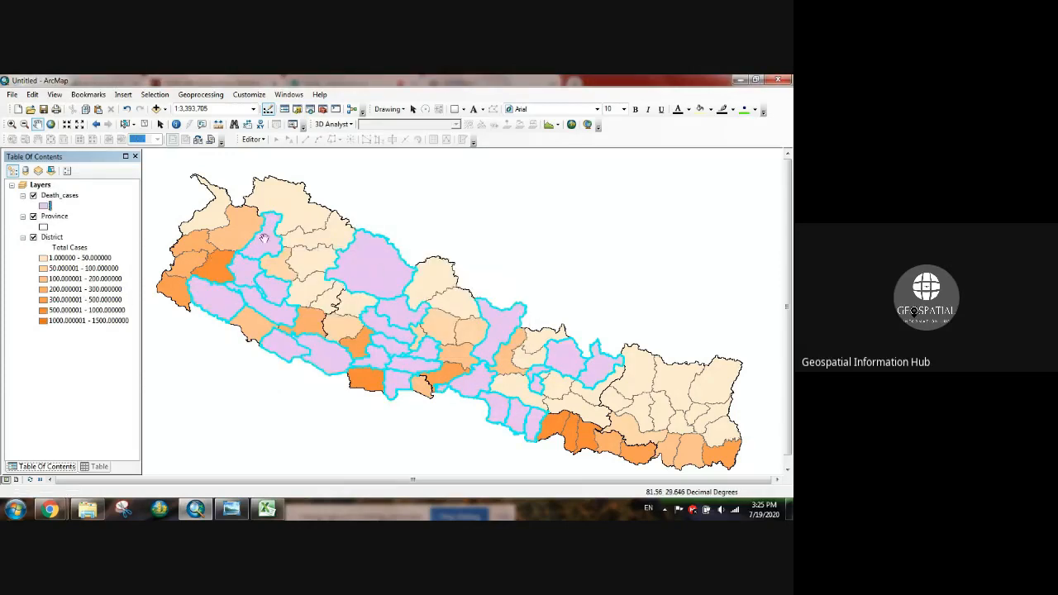
Symbolize the Death_cases layer with the Hollow fill and a dark red outline color.
{"action": "left_click", "coordinate": [44, 206]}
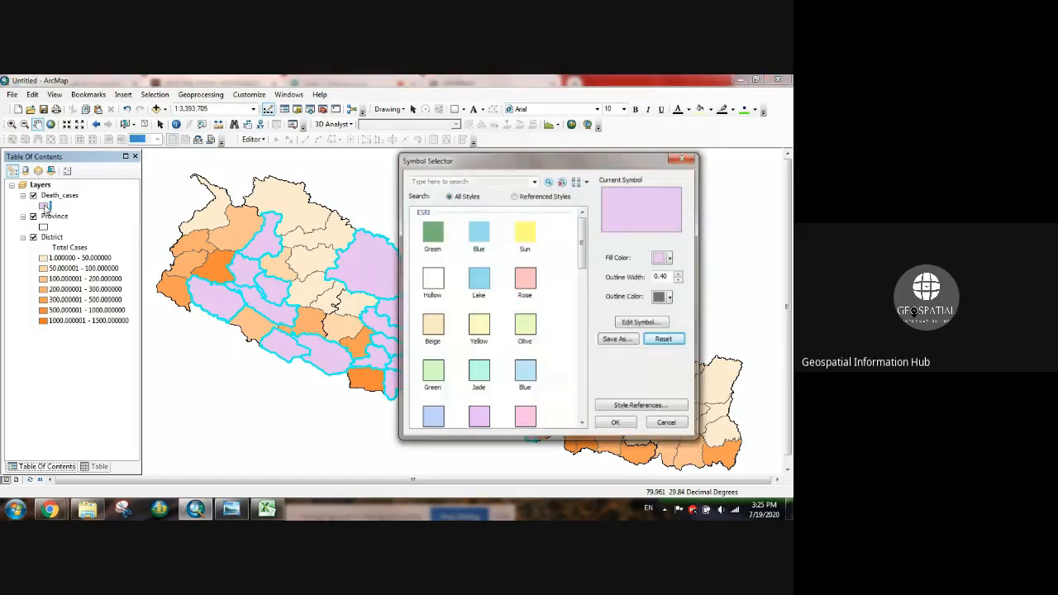
{"action": "left_click", "coordinate": [431, 278]}
{"action": "left_click", "coordinate": [669, 297]}
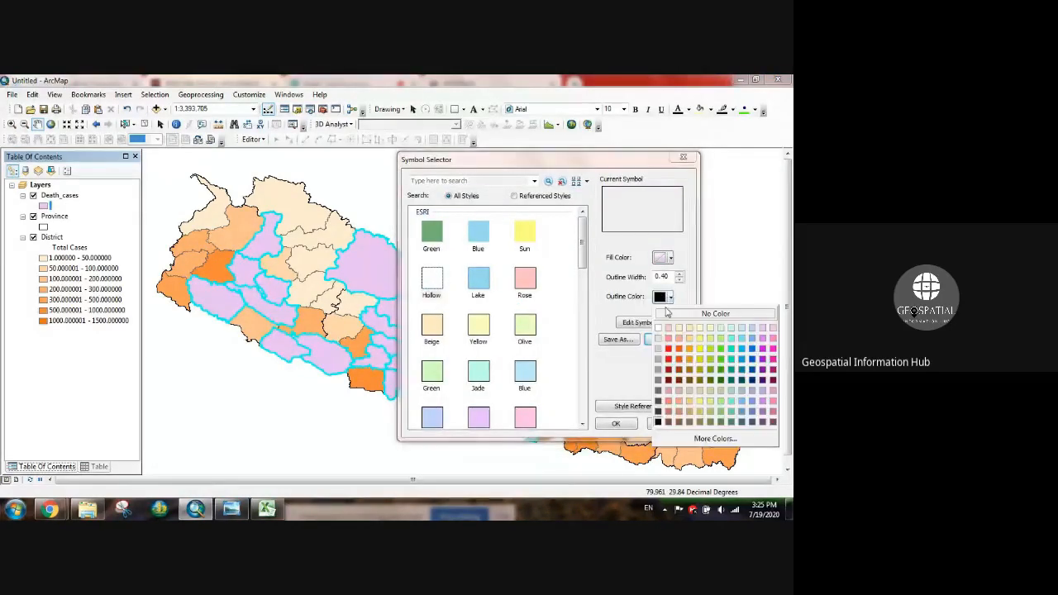
{"action": "left_click", "coordinate": [666, 368]}
{"action": "left_click", "coordinate": [617, 423]}
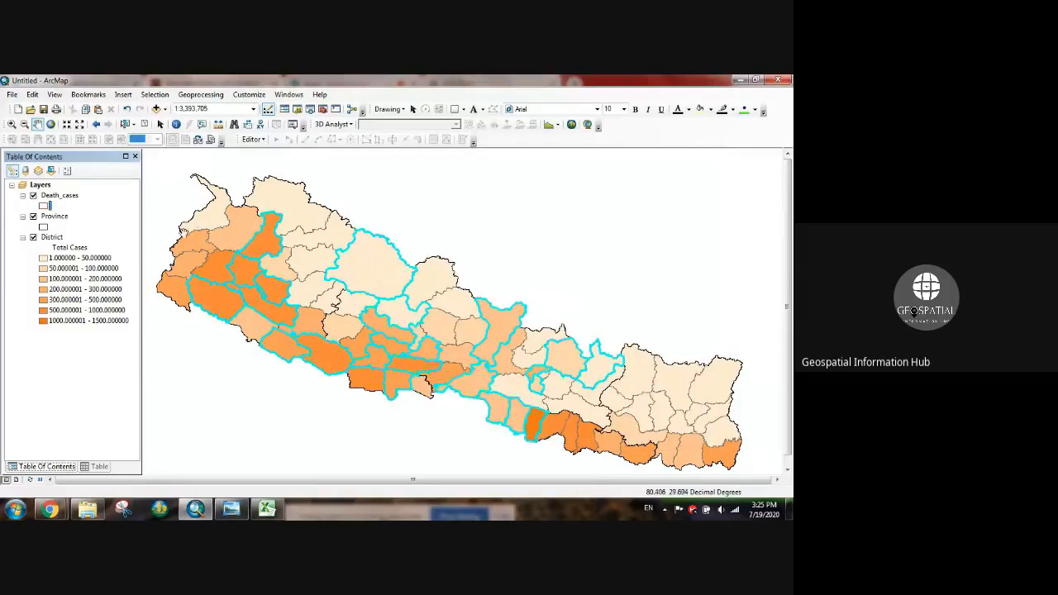
Clear the current feature selection and reposition the map in the view.
{"action": "left_click", "coordinate": [145, 125]}
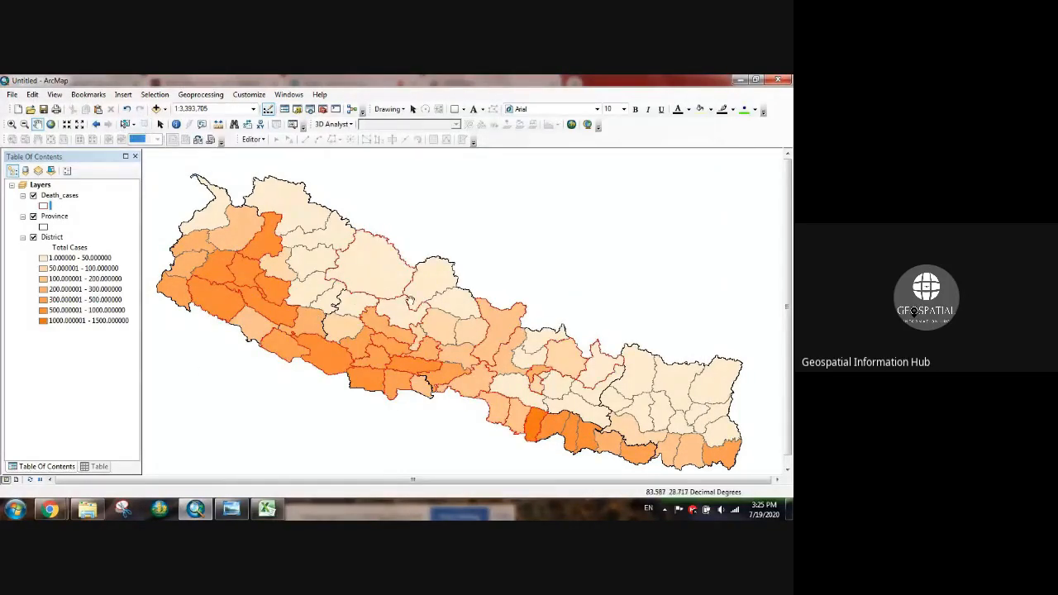
{"action": "left_click_drag", "start_coordinate": [541, 250], "coordinate": [544, 231]}
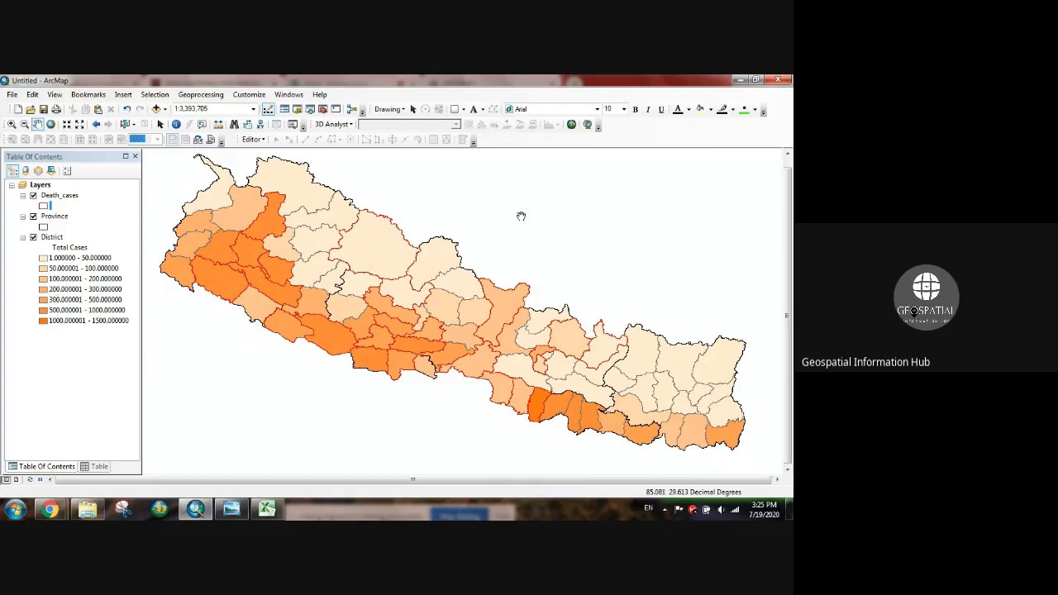
{"action": "left_click_drag", "start_coordinate": [520, 216], "coordinate": [515, 238]}
Open the District attribute table and sort its records by the No Active Cases field.
{"action": "left_click", "coordinate": [52, 237]}
{"action": "right_click", "coordinate": [53, 239]}
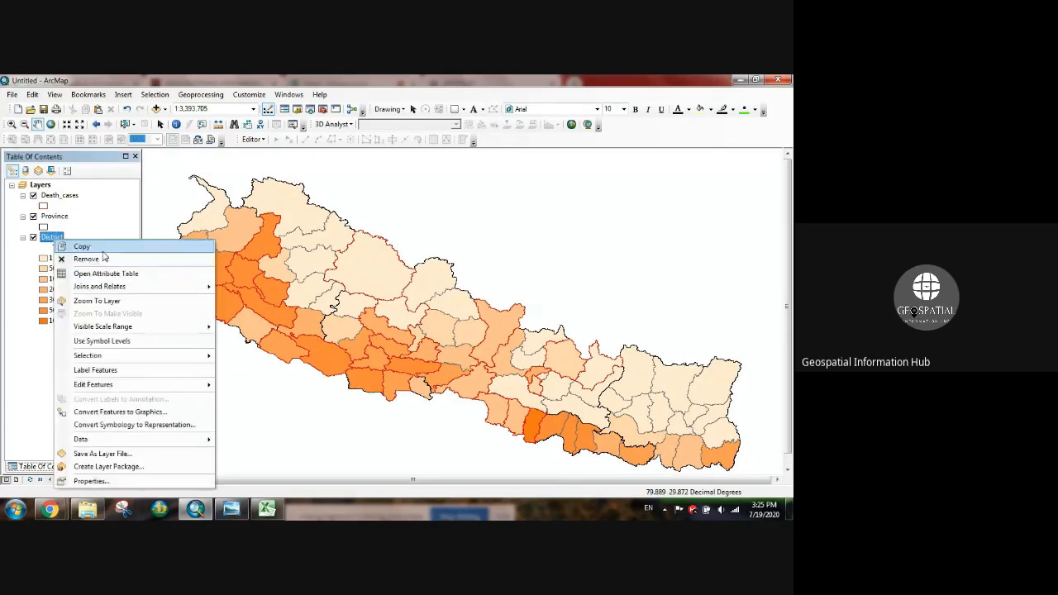
{"action": "left_click", "coordinate": [116, 272]}
{"action": "left_click_drag", "start_coordinate": [72, 414], "coordinate": [113, 413]}
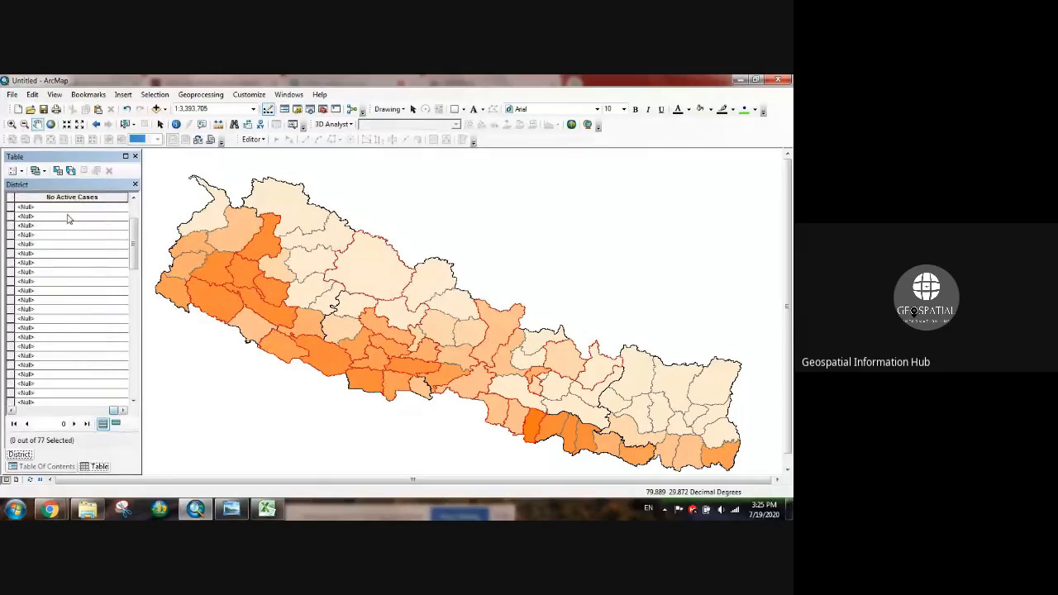
{"action": "left_click_drag", "start_coordinate": [135, 235], "coordinate": [120, 207]}
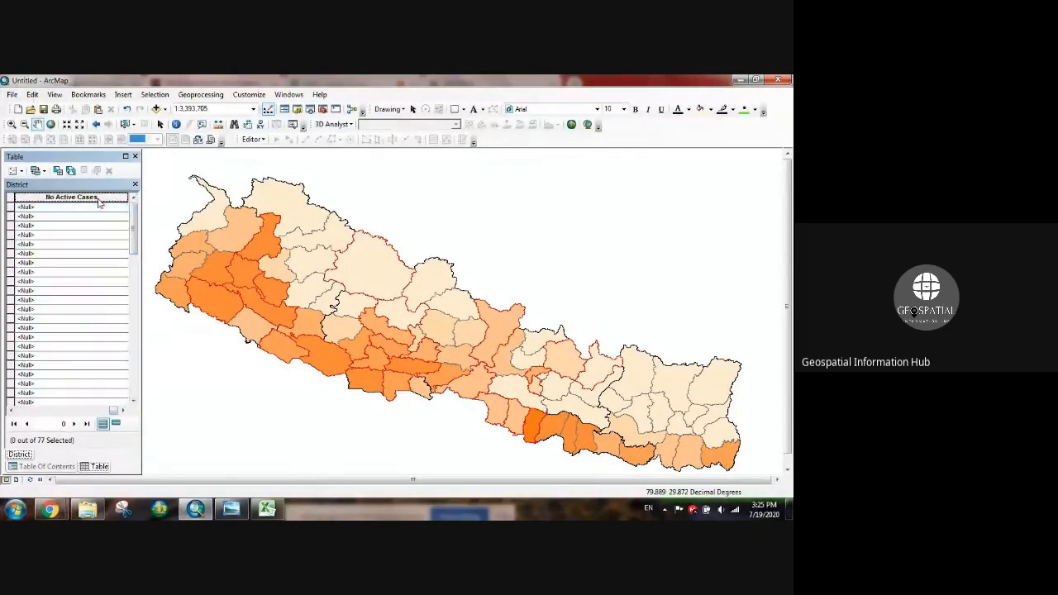
{"action": "double_click", "coordinate": [98, 199]}
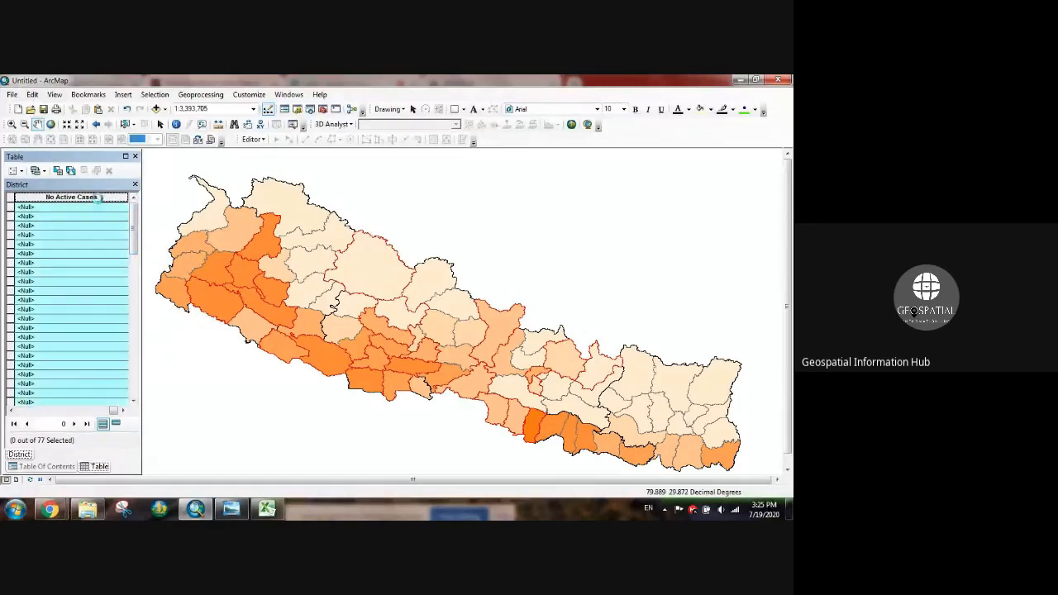
Select all District records marked yes under No Active Cases, check their district names and return to the layer list.
{"action": "left_click", "coordinate": [10, 207]}
{"action": "left_click_drag", "start_coordinate": [10, 207], "coordinate": [10, 264]}
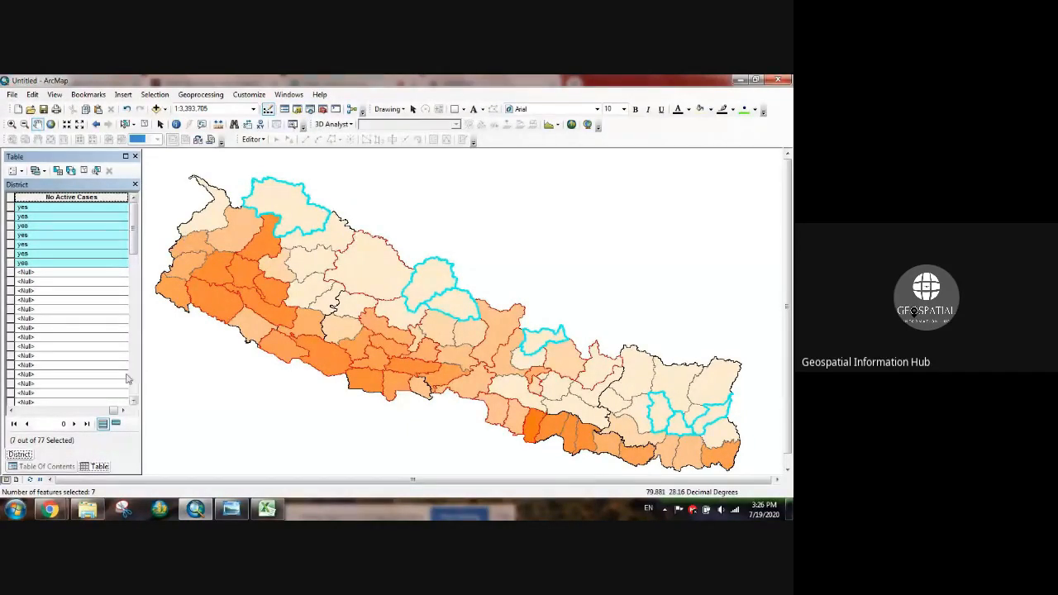
{"action": "left_click_drag", "start_coordinate": [116, 411], "coordinate": [75, 411]}
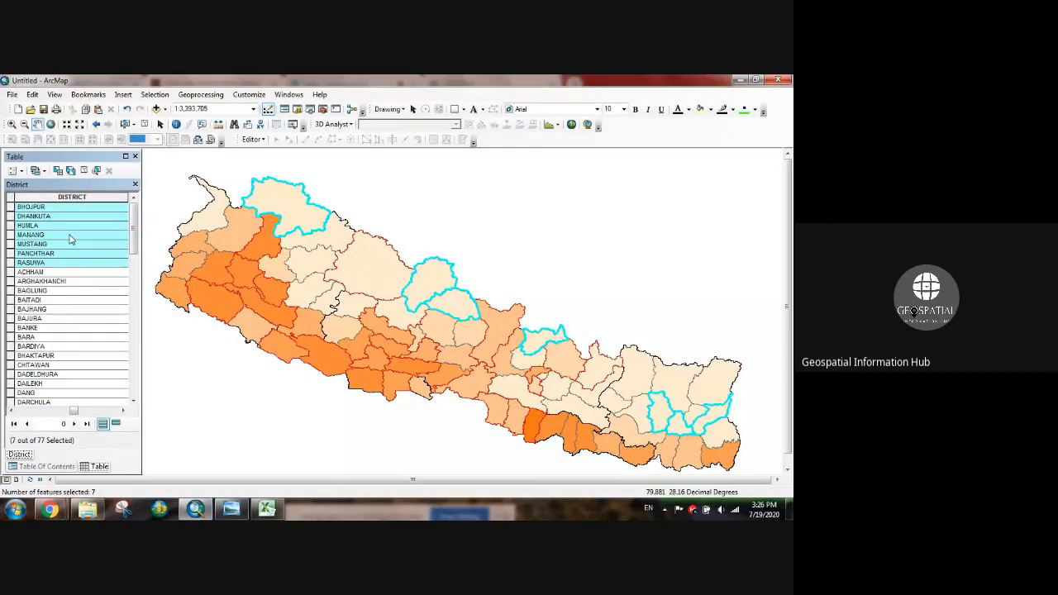
{"action": "left_click", "coordinate": [62, 468]}
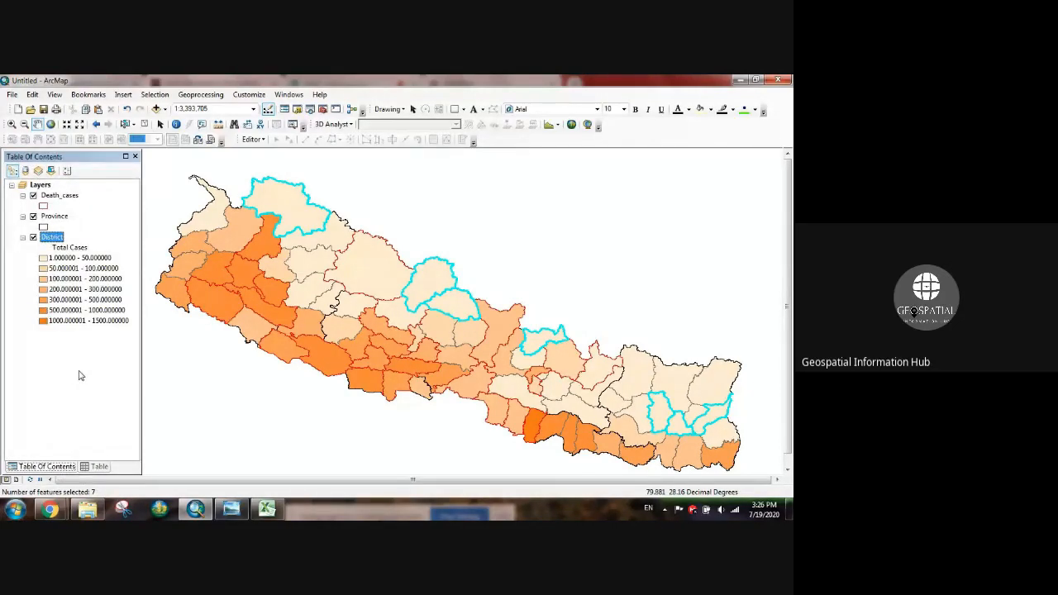
Start exporting the District layer's selected features and browse for the output location in the COVID-19 folder.
{"action": "right_click", "coordinate": [51, 239]}
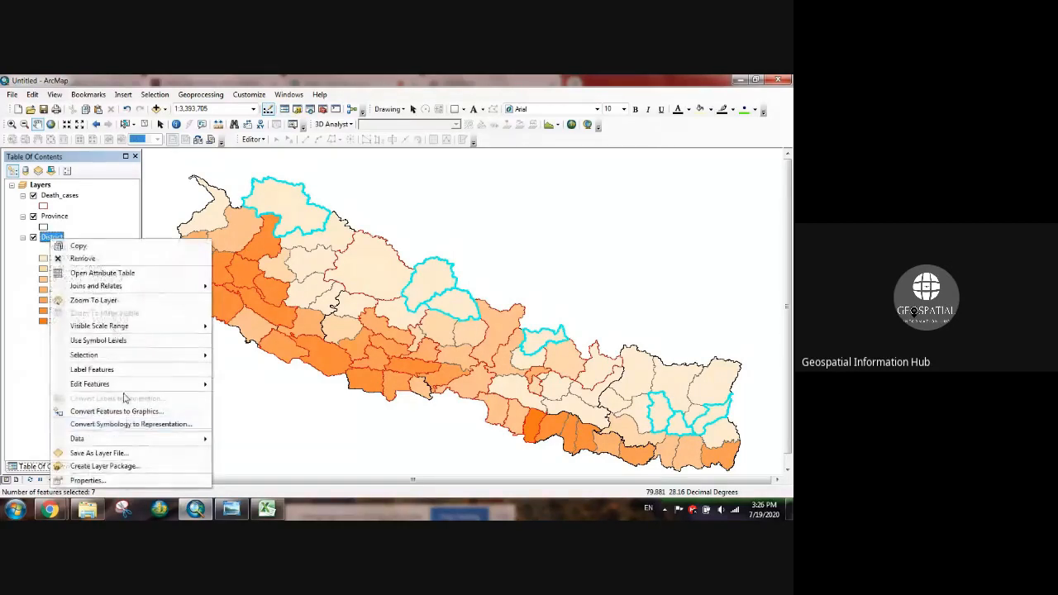
{"action": "mouse_move", "coordinate": [195, 444]}
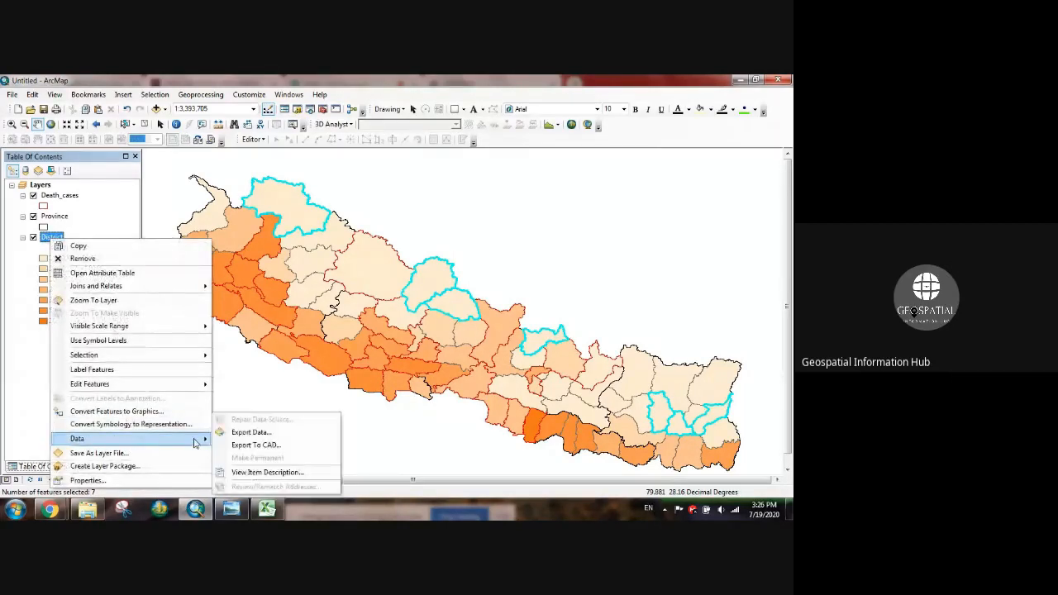
{"action": "left_click", "coordinate": [244, 433]}
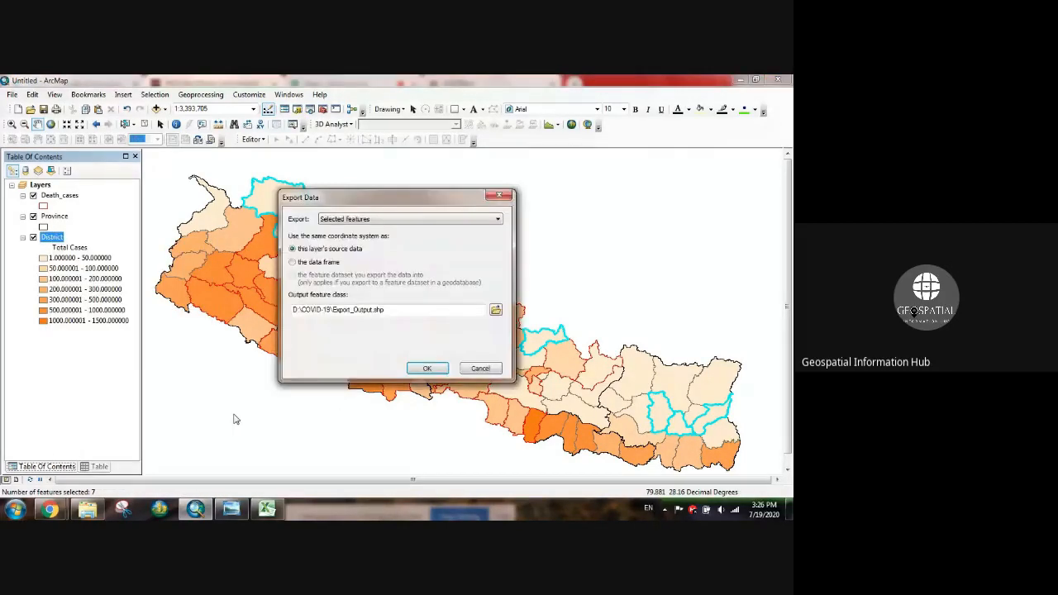
{"action": "left_click", "coordinate": [496, 310]}
Name the output shapefile No_active_cases, run the export and add the result to the map as a layer.
{"action": "left_click_drag", "start_coordinate": [368, 347], "coordinate": [283, 348]}
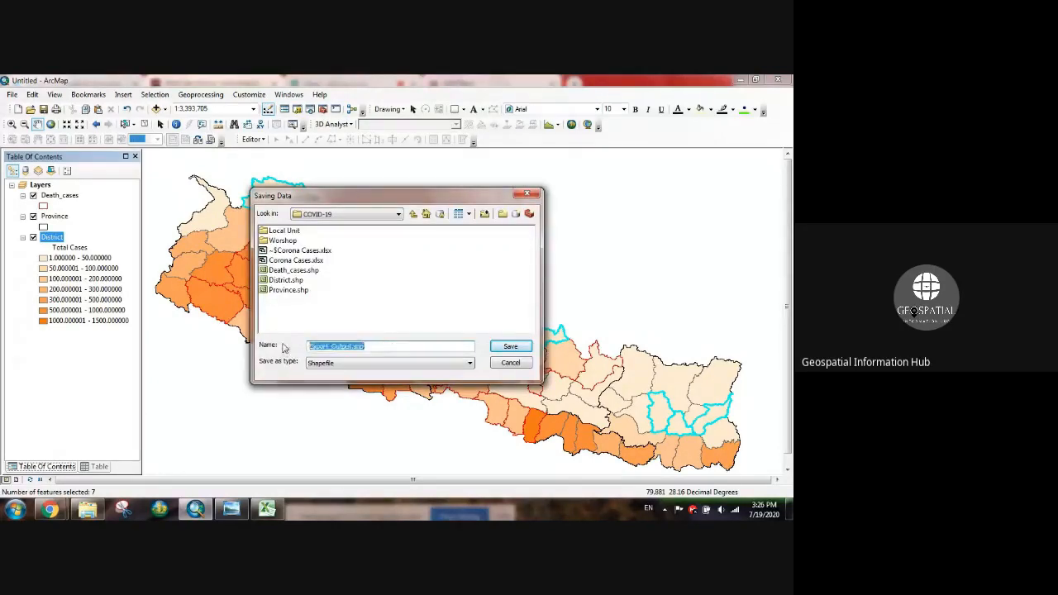
{"action": "type", "text": "No_"}
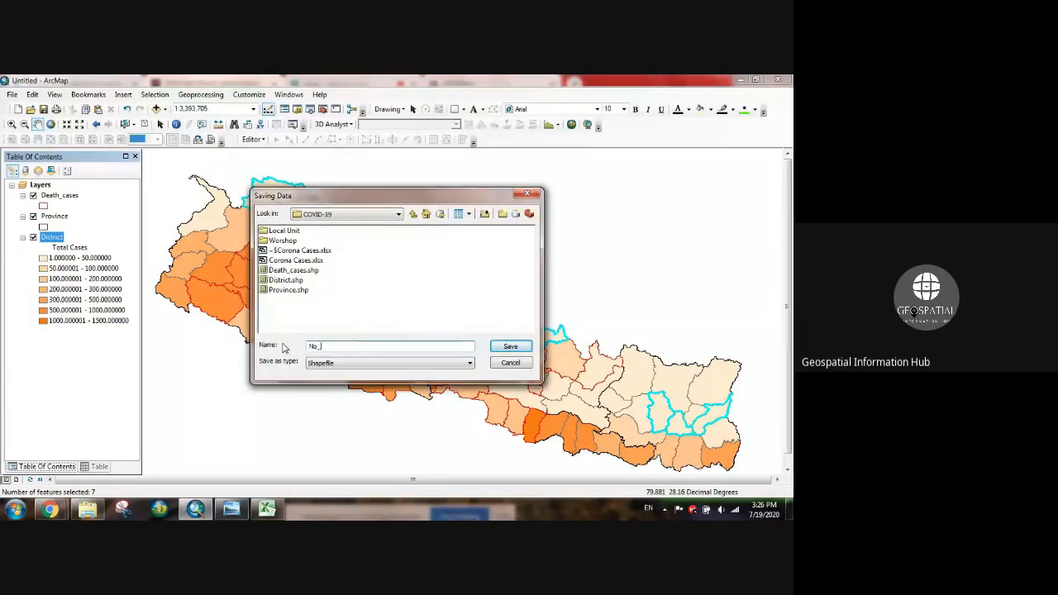
{"action": "type", "text": "ec"}
{"action": "type", "text": "tive_cases"}
{"action": "left_click", "coordinate": [503, 347]}
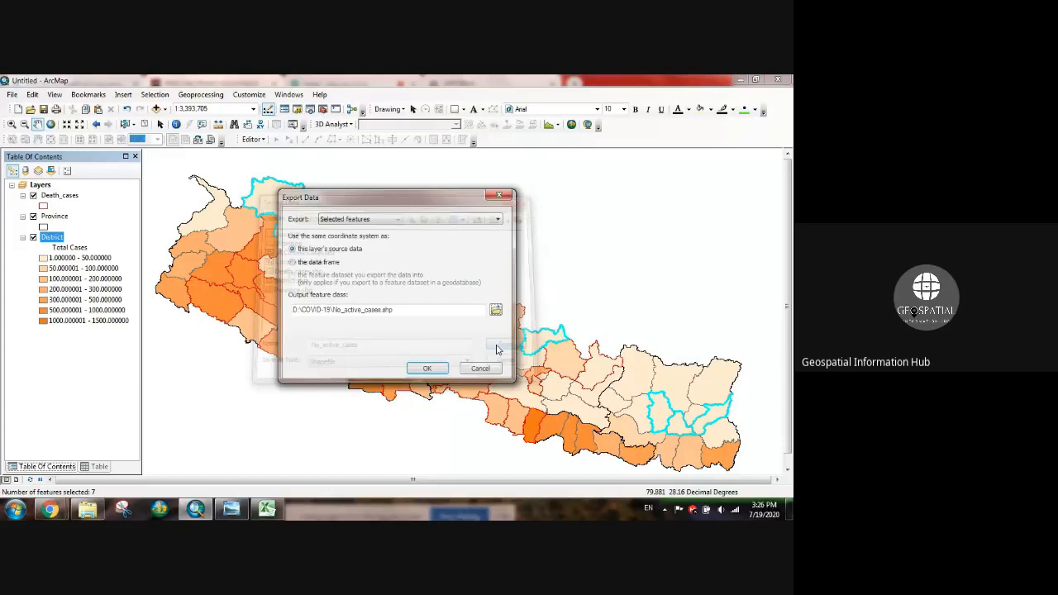
{"action": "left_click", "coordinate": [438, 369]}
{"action": "left_click", "coordinate": [432, 332]}
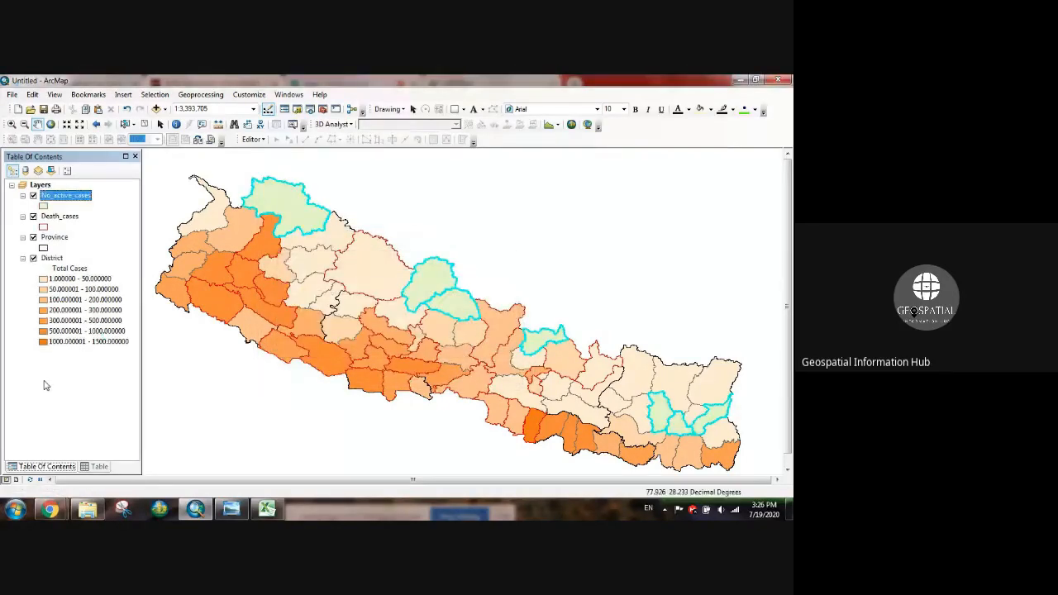
Symbolize the No_active_cases layer with the Hollow fill and a wider dark green outline, and clear the feature selection.
{"action": "left_click", "coordinate": [43, 205]}
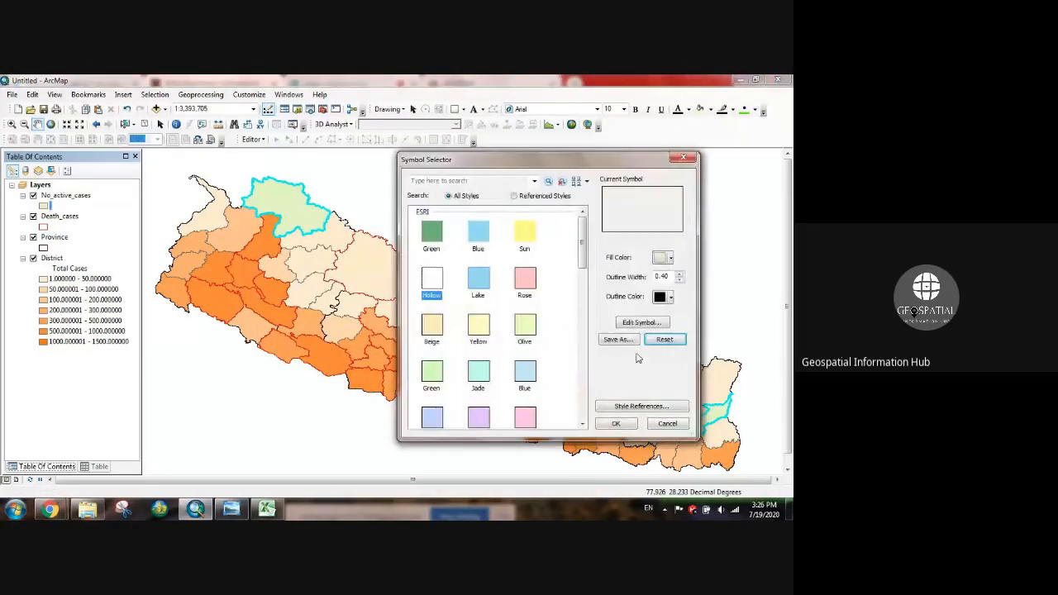
{"action": "left_click", "coordinate": [669, 297]}
{"action": "left_click", "coordinate": [716, 382]}
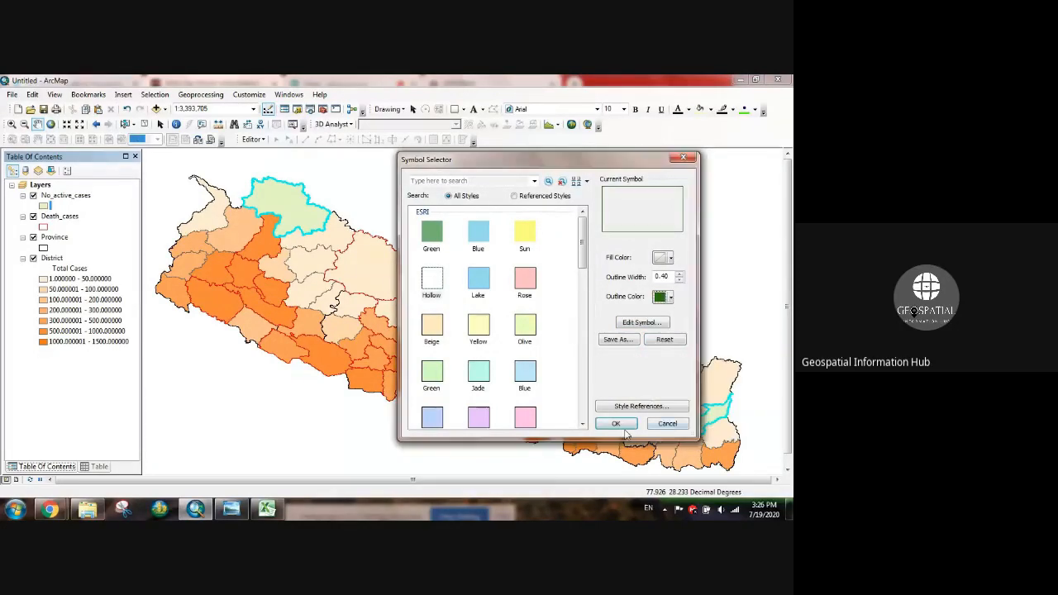
{"action": "left_click", "coordinate": [680, 274]}
{"action": "left_click", "coordinate": [616, 423]}
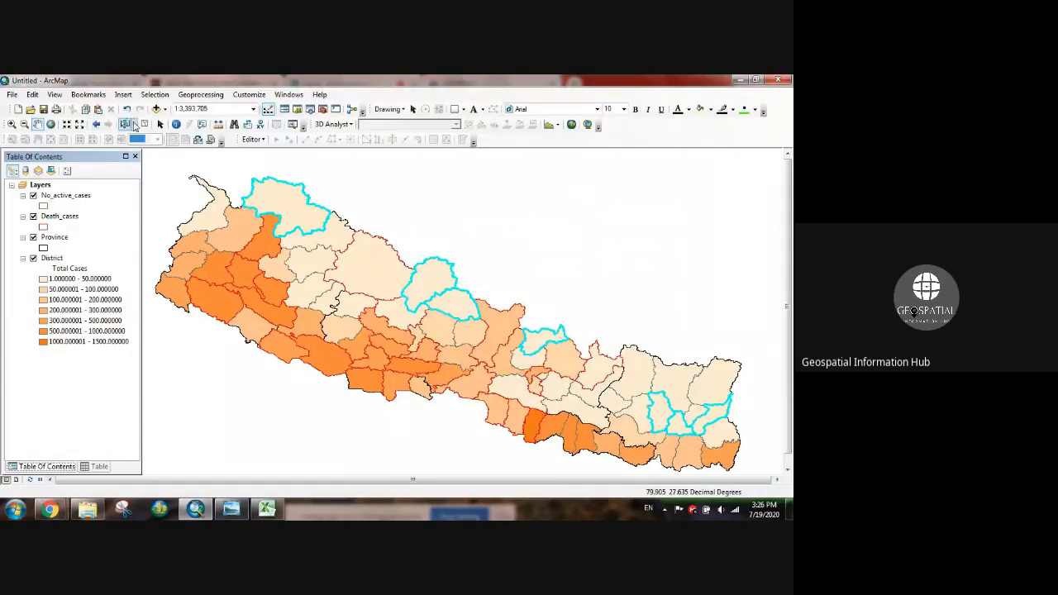
{"action": "left_click", "coordinate": [133, 124]}
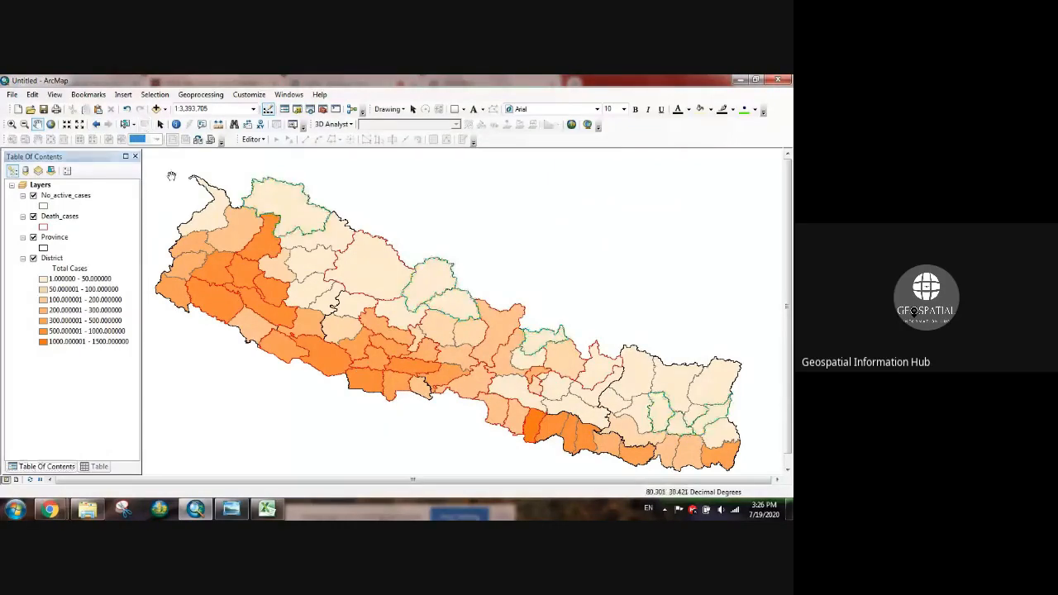
Set the Death_cases layer's outline width to 1 and move the Province layer above all other layers.
{"action": "left_click", "coordinate": [45, 227]}
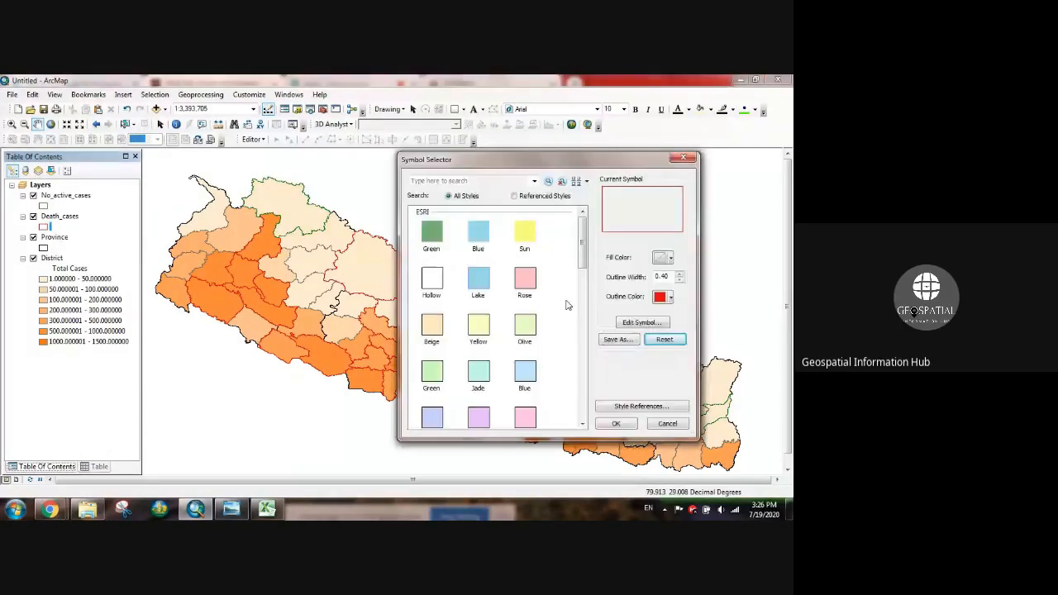
{"action": "left_click", "coordinate": [679, 280]}
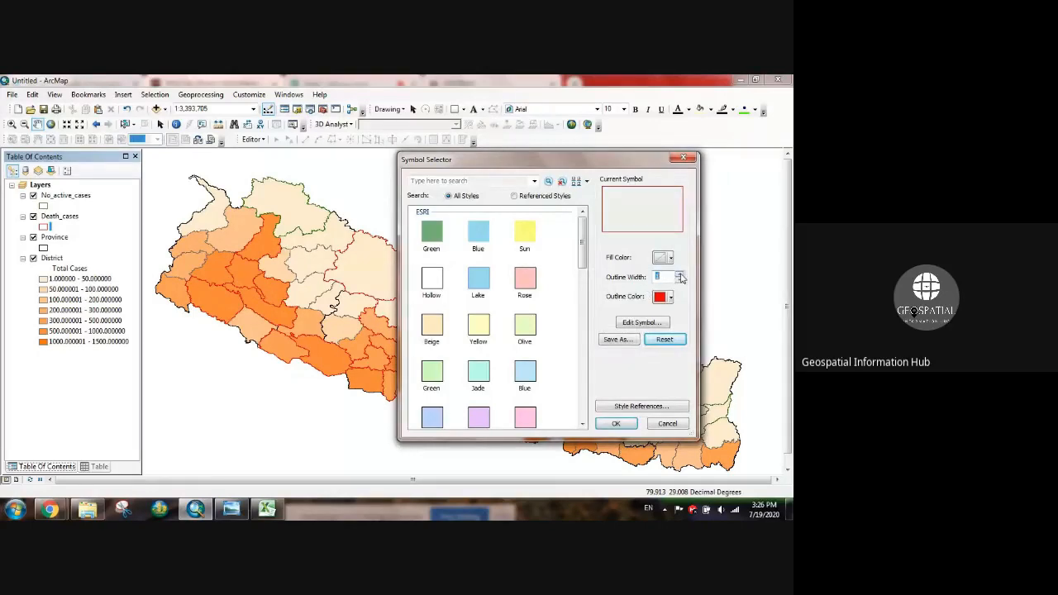
{"action": "left_click", "coordinate": [616, 424]}
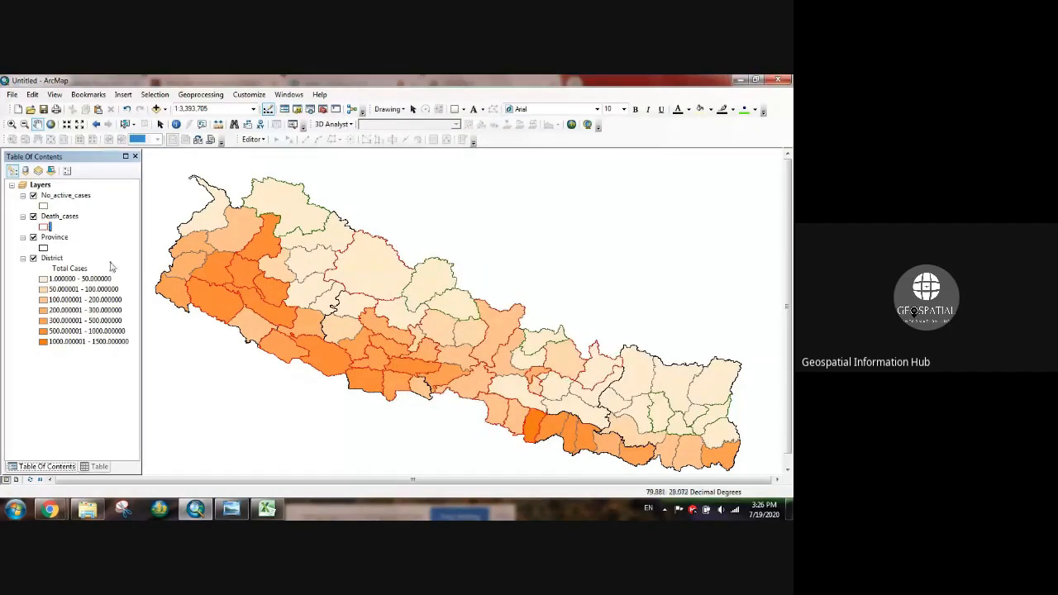
{"action": "left_click_drag", "start_coordinate": [54, 238], "coordinate": [54, 196]}
Set the No_active_cases layer's outline width to 2.
{"action": "left_click", "coordinate": [43, 227]}
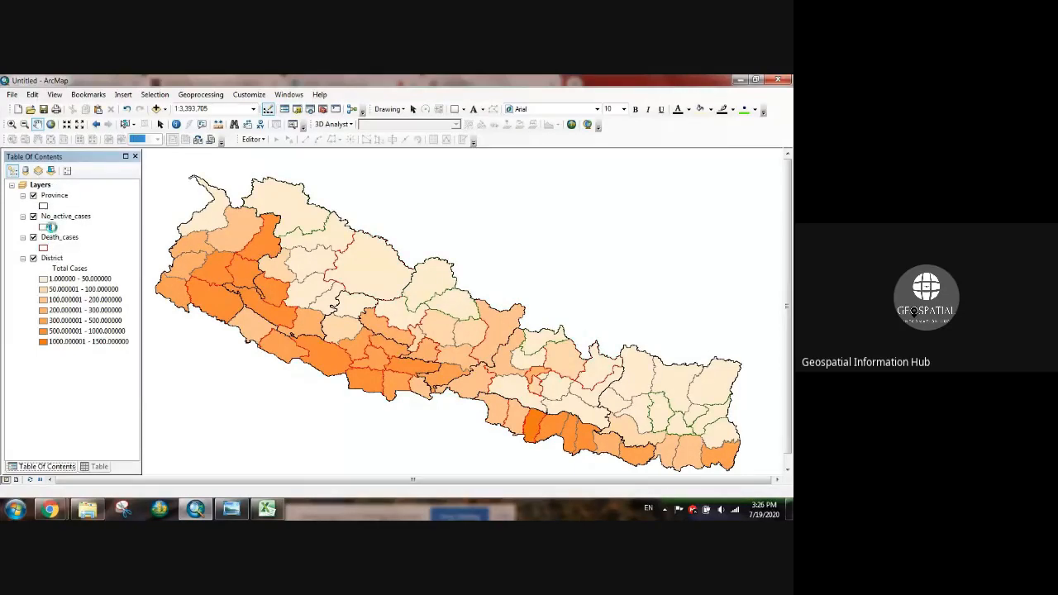
{"action": "left_click", "coordinate": [679, 273]}
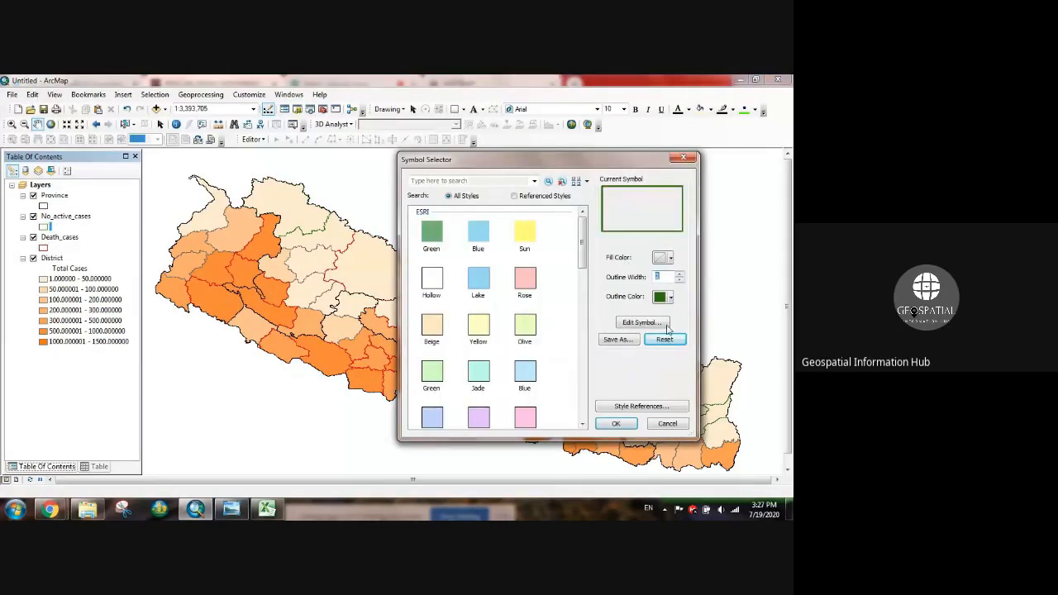
{"action": "left_click", "coordinate": [615, 425]}
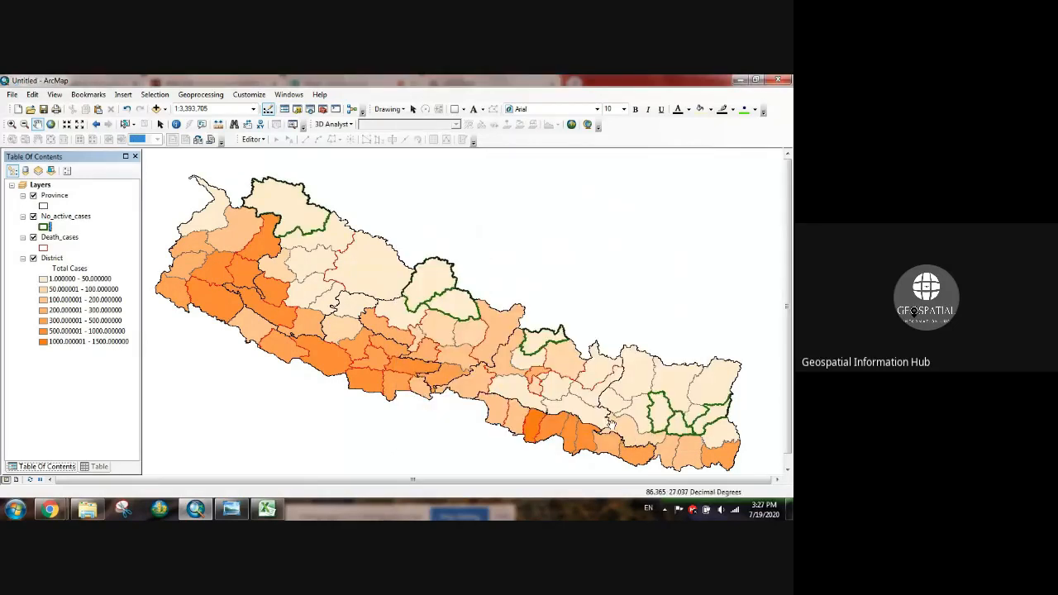
Set the No_active_cases layer's outline width to 1.5.
{"action": "left_click", "coordinate": [46, 226]}
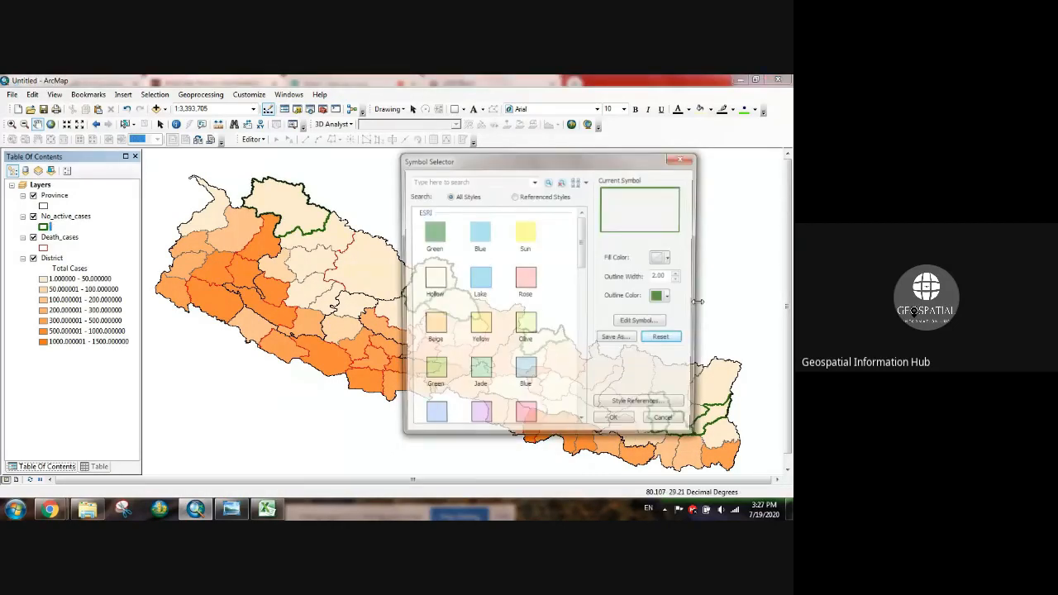
{"action": "left_click_drag", "start_coordinate": [671, 277], "coordinate": [649, 283]}
{"action": "type", "text": "1.5"}
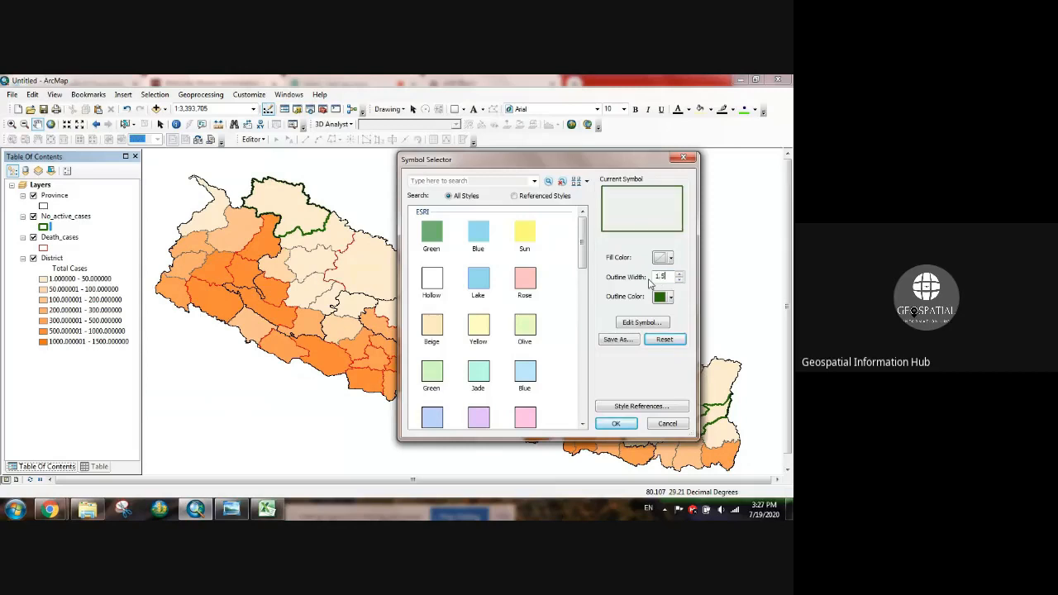
{"action": "left_click", "coordinate": [616, 423]}
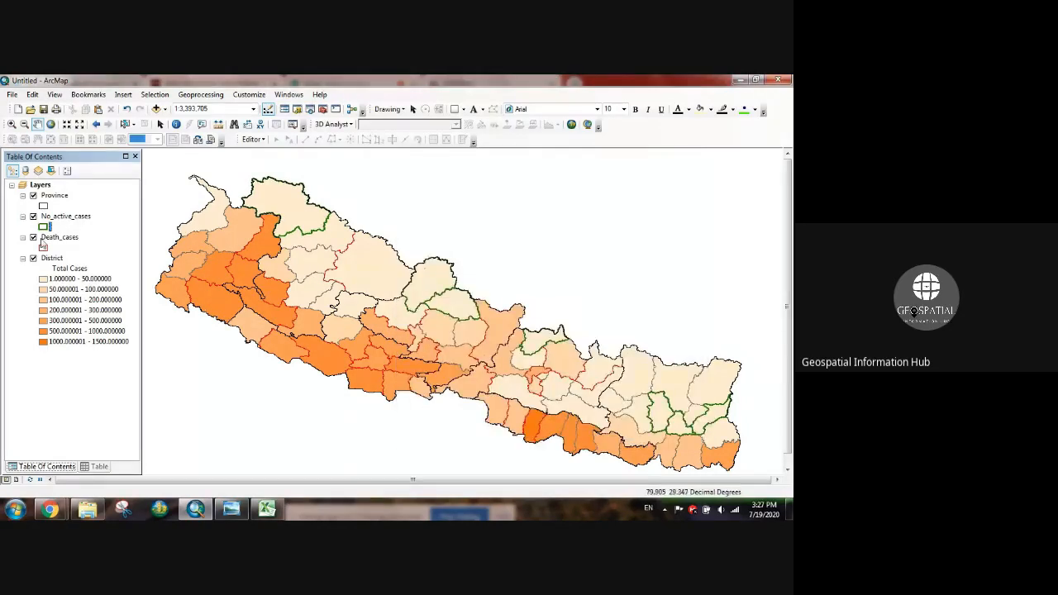
Set the Death_cases layer's outline width to 1.5.
{"action": "left_click", "coordinate": [43, 247]}
{"action": "left_click_drag", "start_coordinate": [672, 277], "coordinate": [650, 279]}
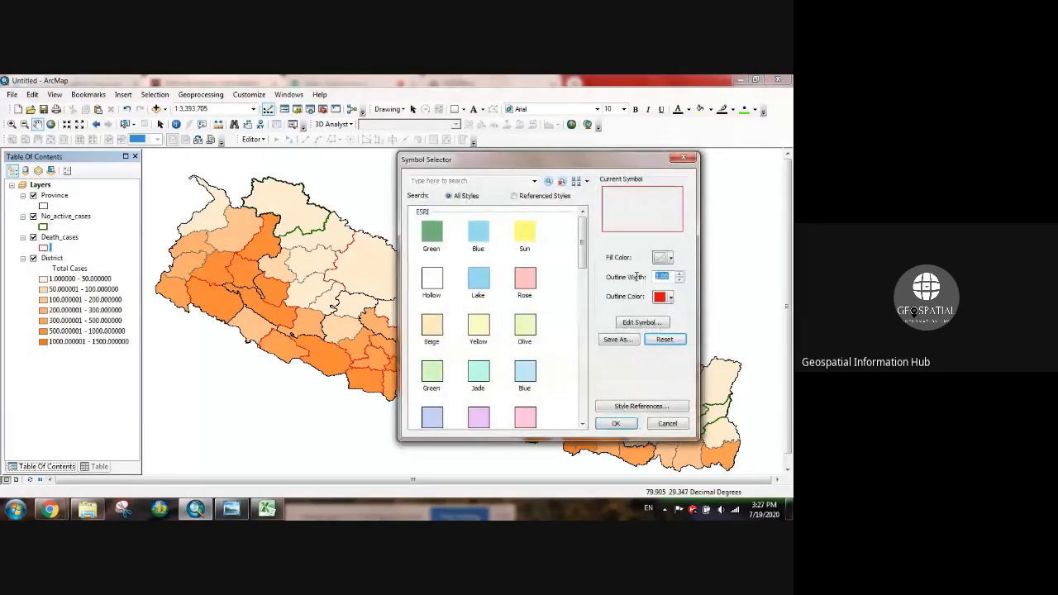
{"action": "type", "text": "1.5"}
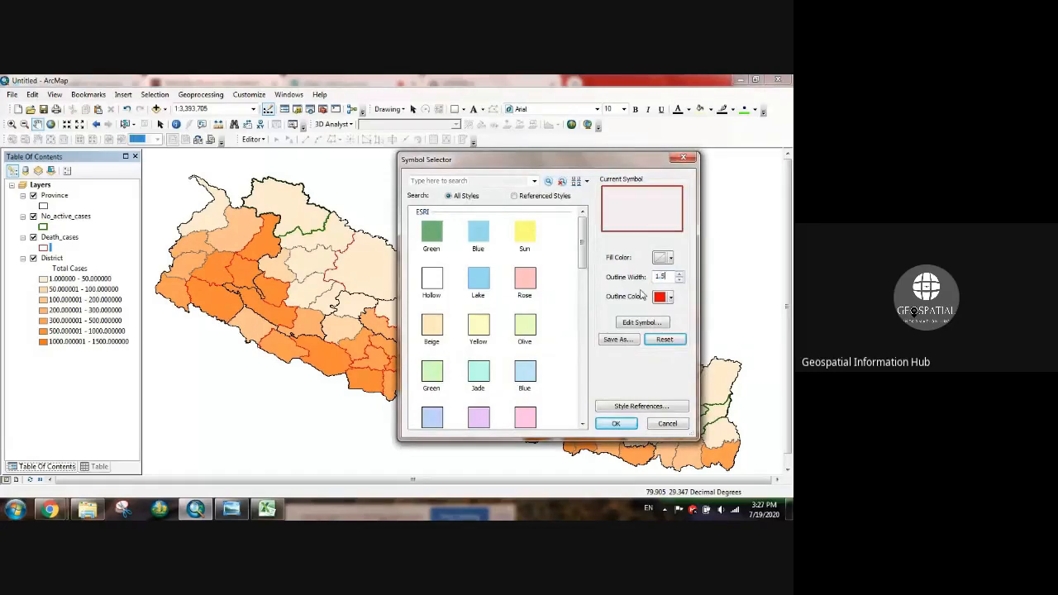
{"action": "left_click", "coordinate": [631, 428]}
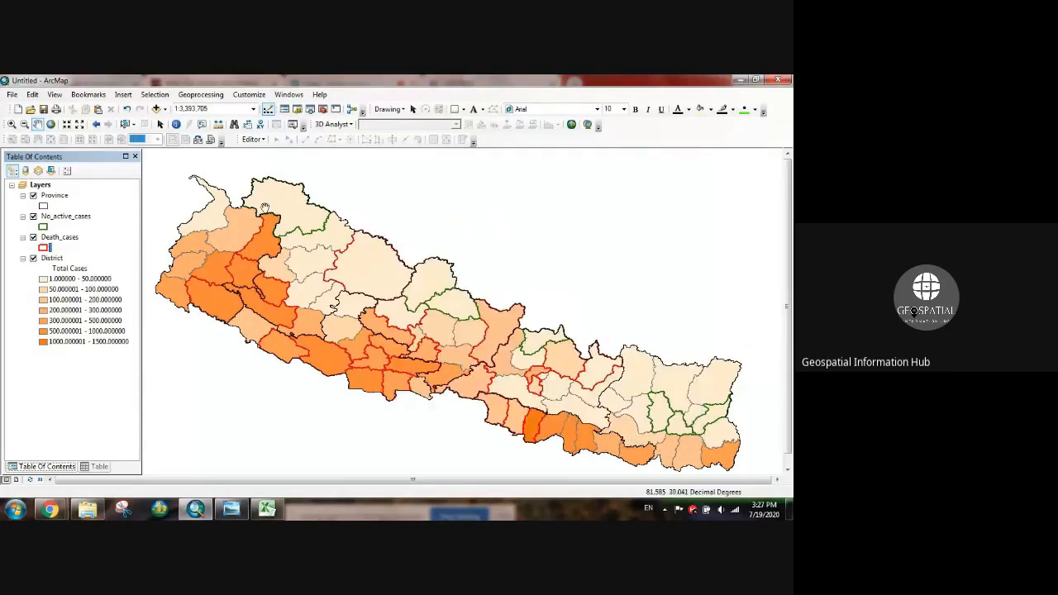
{"action": "mouse_move", "coordinate": [307, 402]}
{"action": "left_mouse_down"}
{"action": "mouse_move", "coordinate": [295, 405]}
{"action": "mouse_move", "coordinate": [304, 393]}
{"action": "left_mouse_up"}
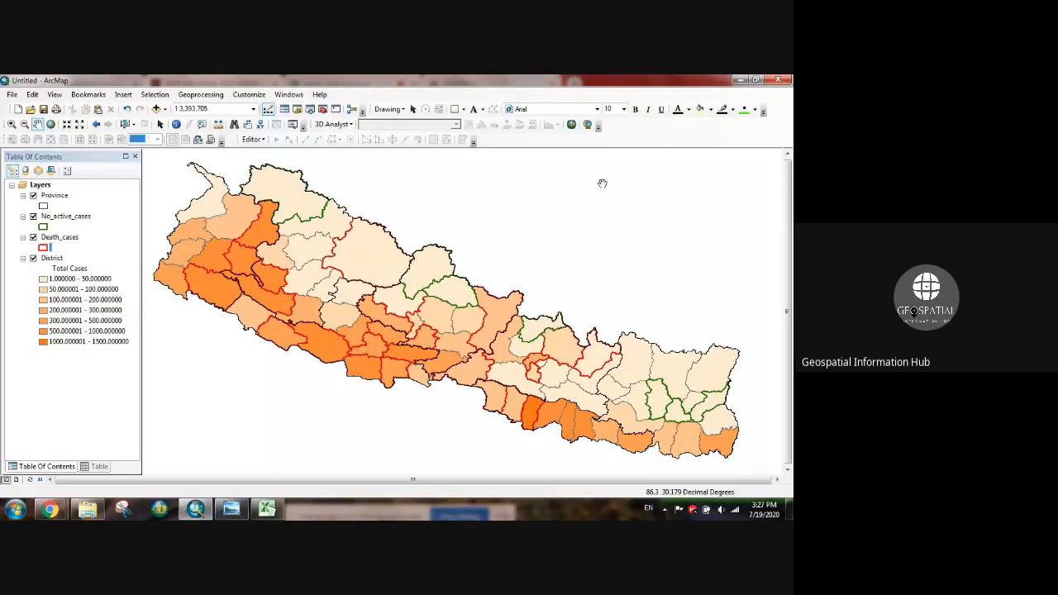
{"action": "left_click_drag", "start_coordinate": [603, 184], "coordinate": [596, 185]}
{"action": "left_click_drag", "start_coordinate": [610, 236], "coordinate": [617, 232]}
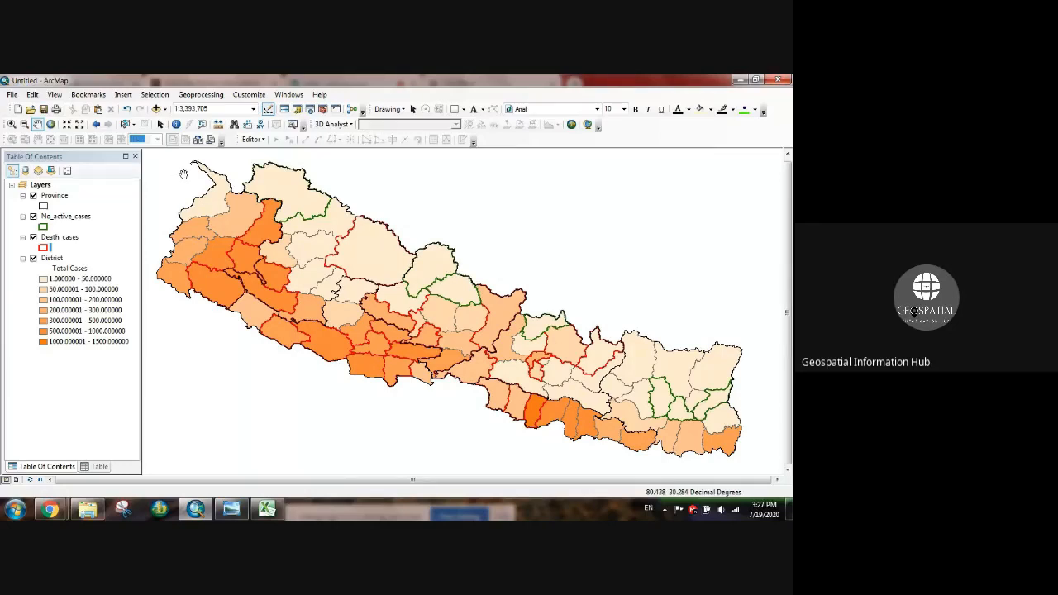
Open the page and print setup and select Microsoft XPS Document Writer as the printer.
{"action": "left_click", "coordinate": [12, 95]}
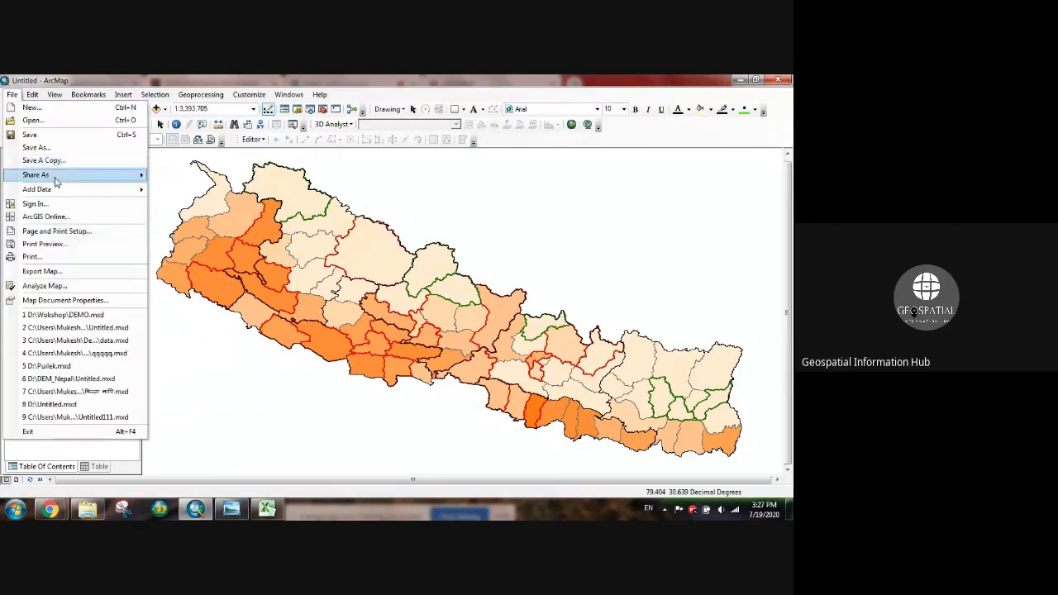
{"action": "left_click", "coordinate": [58, 233]}
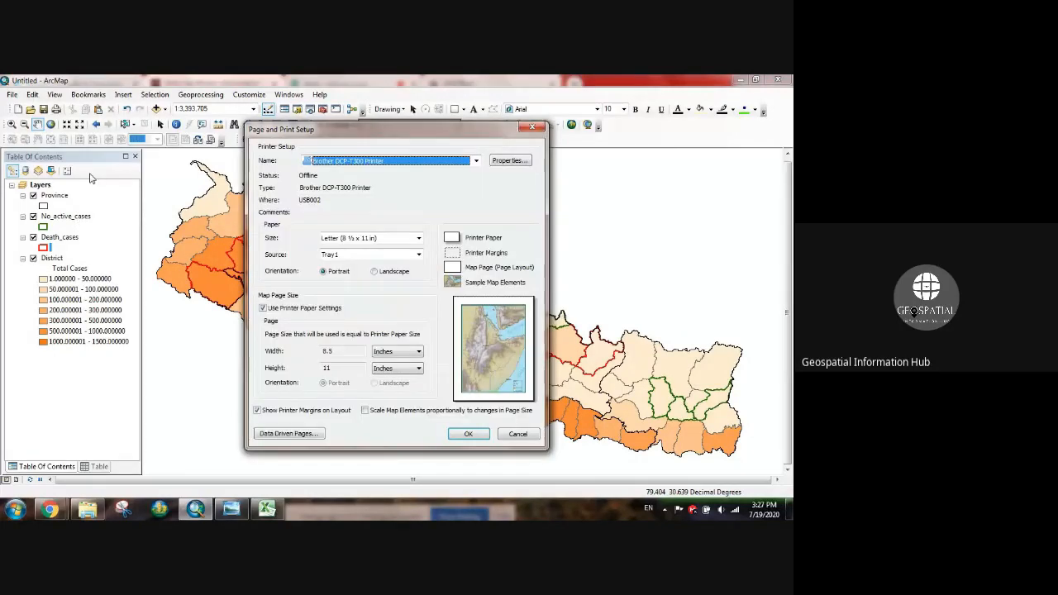
{"action": "left_click", "coordinate": [418, 238]}
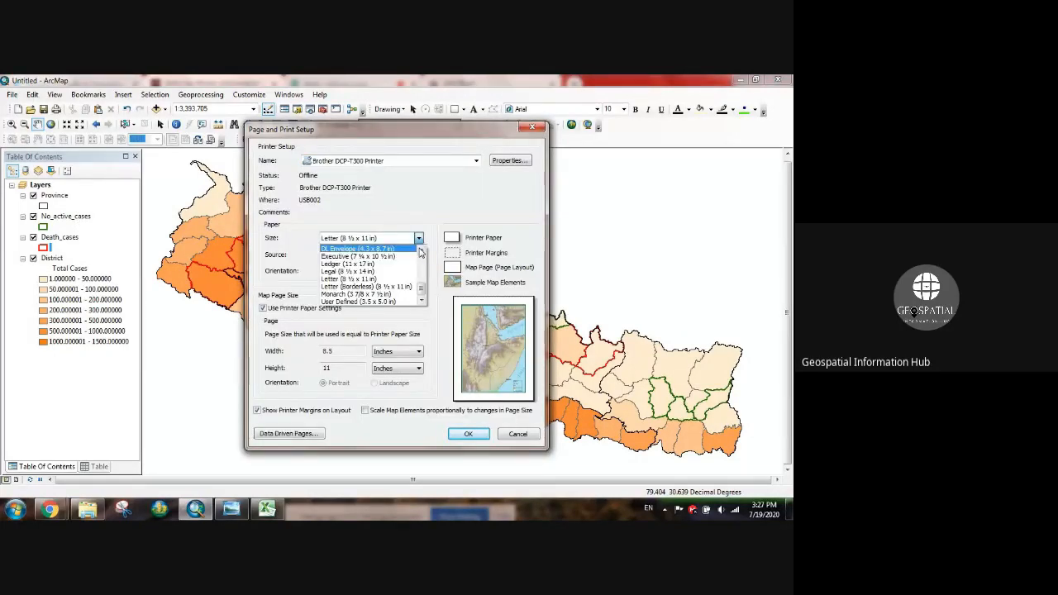
{"action": "scroll", "coordinate": [421, 252], "scroll_direction": "up", "scroll_amount": 5}
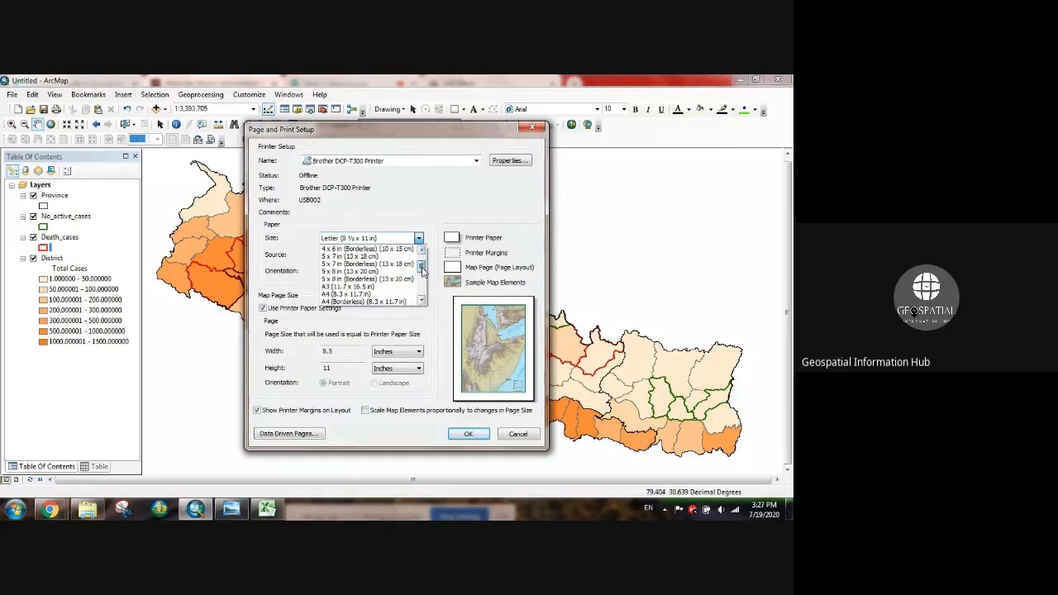
{"action": "left_click_drag", "start_coordinate": [424, 271], "coordinate": [423, 277]}
{"action": "left_click", "coordinate": [451, 145]}
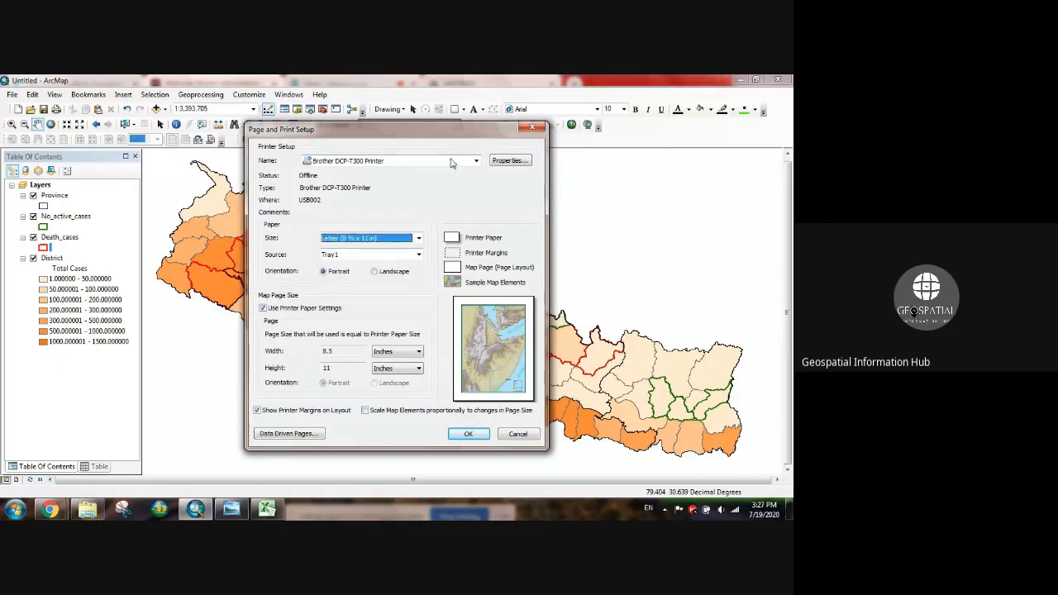
{"action": "left_click", "coordinate": [451, 161]}
{"action": "left_click", "coordinate": [396, 204]}
Set the paper size to A2 with landscape orientation and apply the page setup.
{"action": "left_click", "coordinate": [418, 239]}
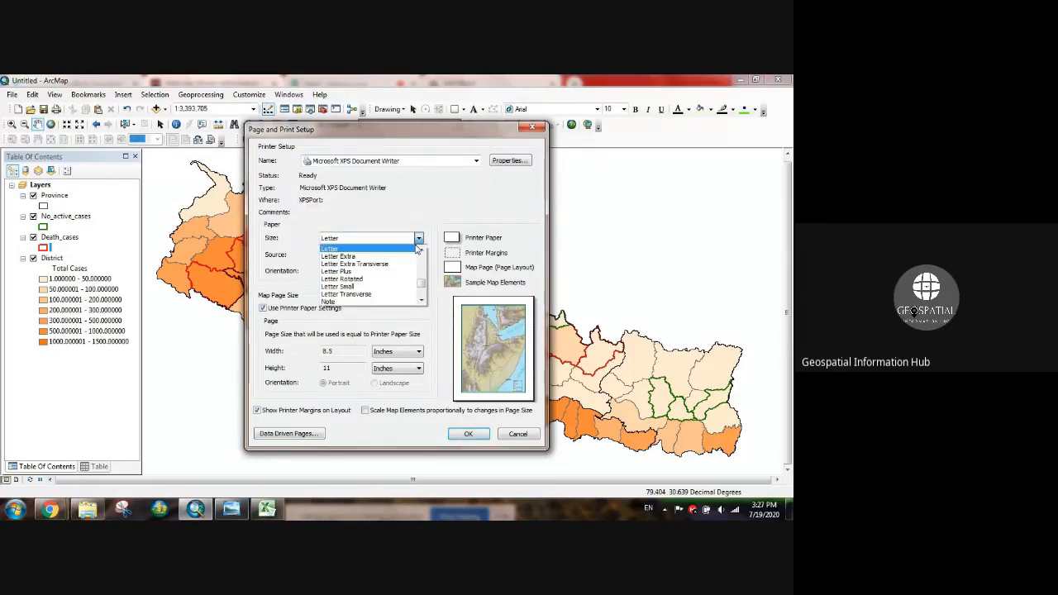
{"action": "scroll", "coordinate": [419, 252], "scroll_direction": "up", "scroll_amount": 8}
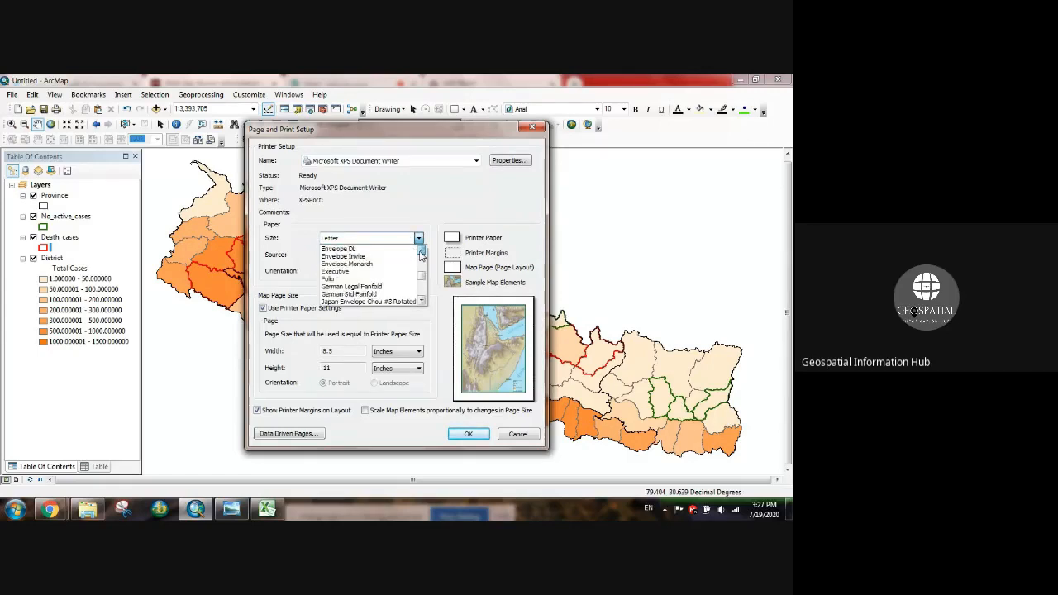
{"action": "scroll", "coordinate": [421, 252], "scroll_direction": "up", "scroll_amount": 10}
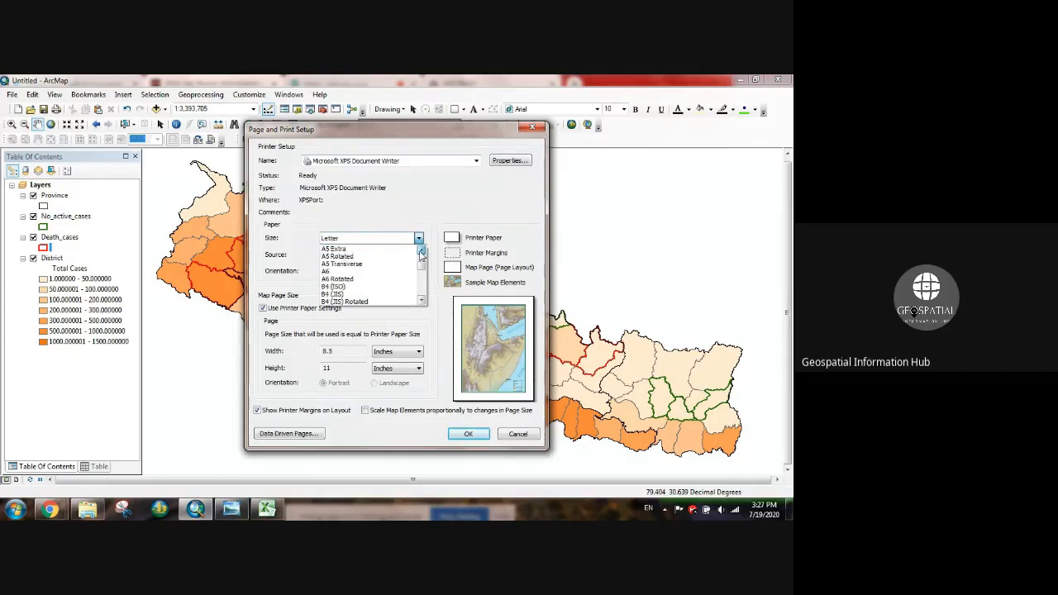
{"action": "scroll", "coordinate": [420, 254], "scroll_direction": "up", "scroll_amount": 4}
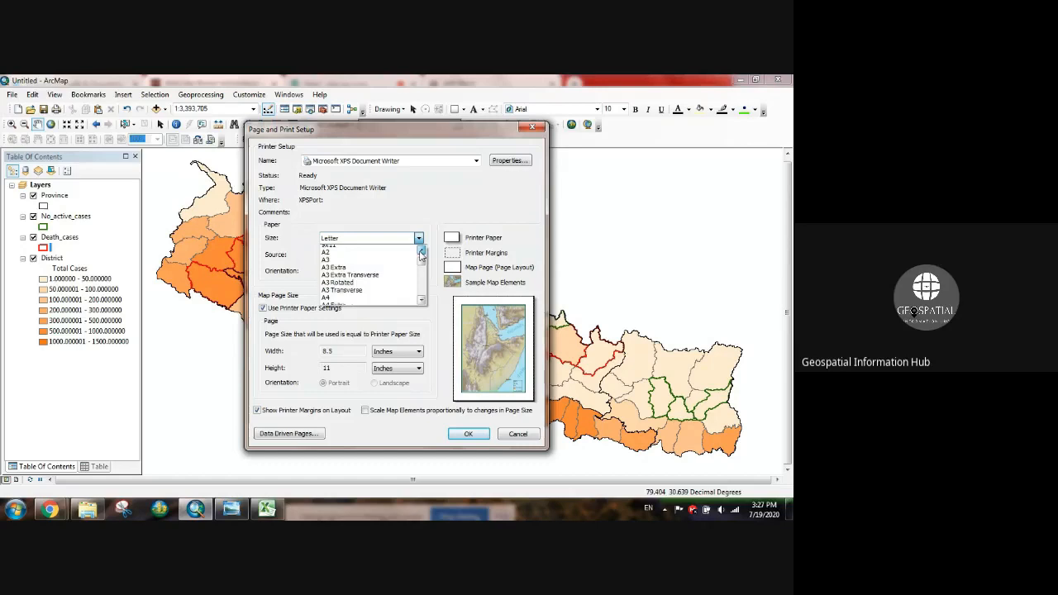
{"action": "left_click", "coordinate": [347, 251]}
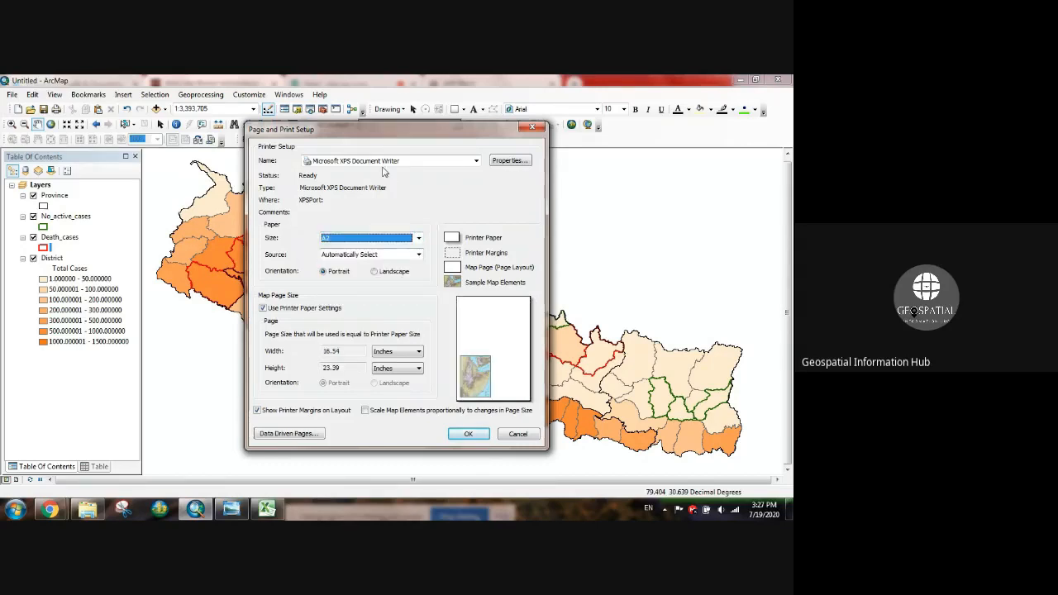
{"action": "left_click", "coordinate": [376, 272]}
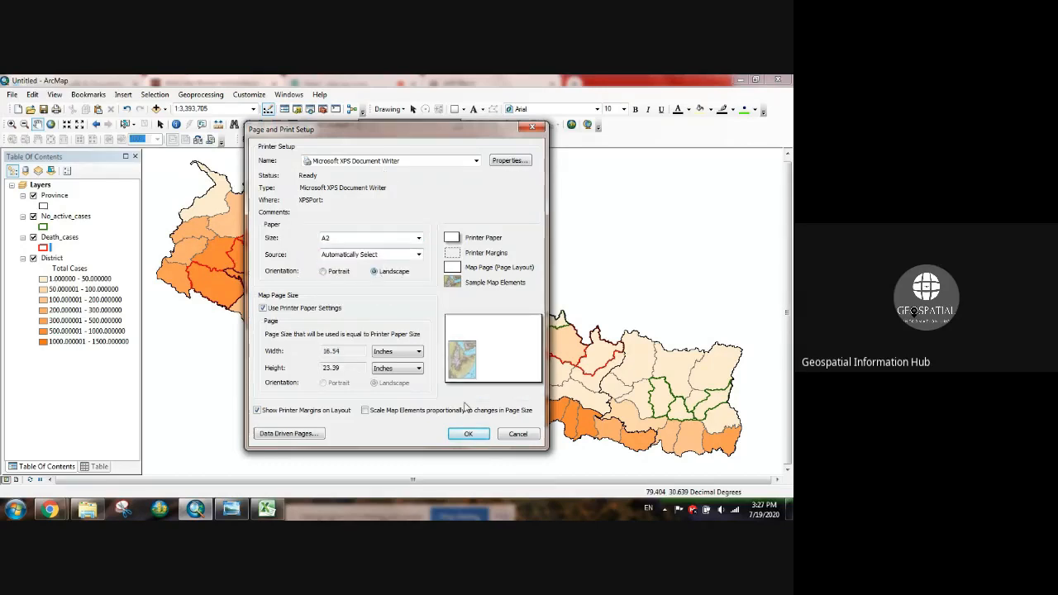
{"action": "left_click", "coordinate": [468, 434]}
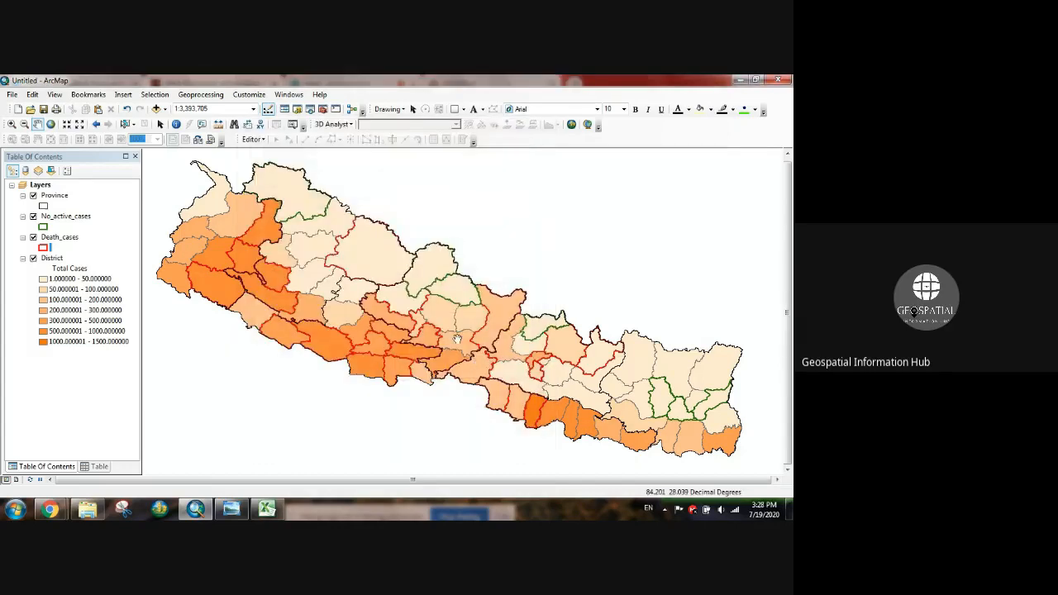
Switch to the page layout and resize the data frame to nearly full page width across roughly the upper 60% of the page.
{"action": "left_click", "coordinate": [20, 481]}
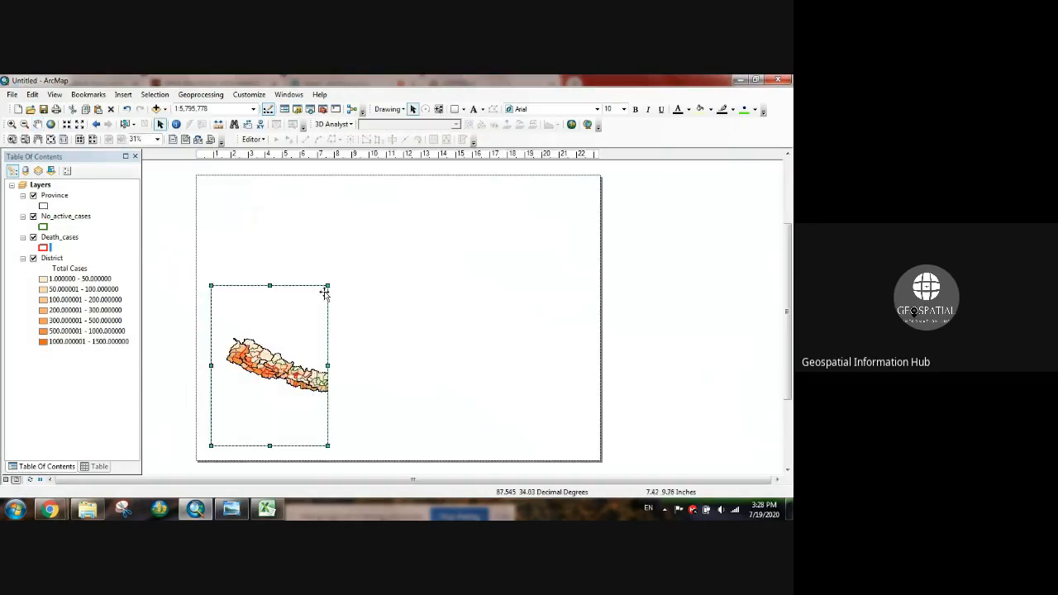
{"action": "left_click_drag", "start_coordinate": [327, 286], "coordinate": [596, 180]}
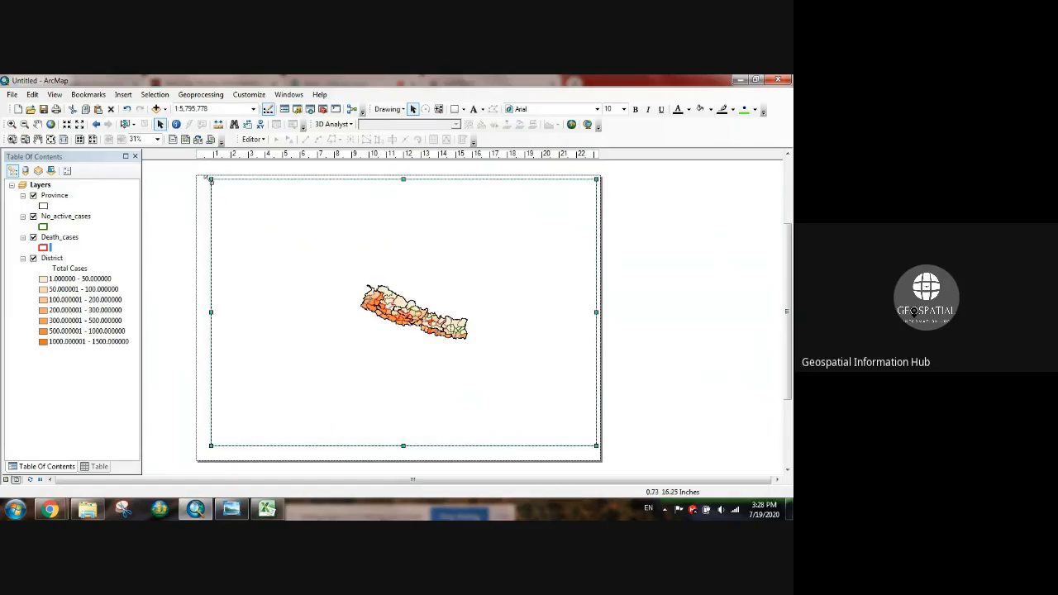
{"action": "left_click_drag", "start_coordinate": [205, 177], "coordinate": [200, 179]}
{"action": "left_click_drag", "start_coordinate": [398, 446], "coordinate": [389, 349]}
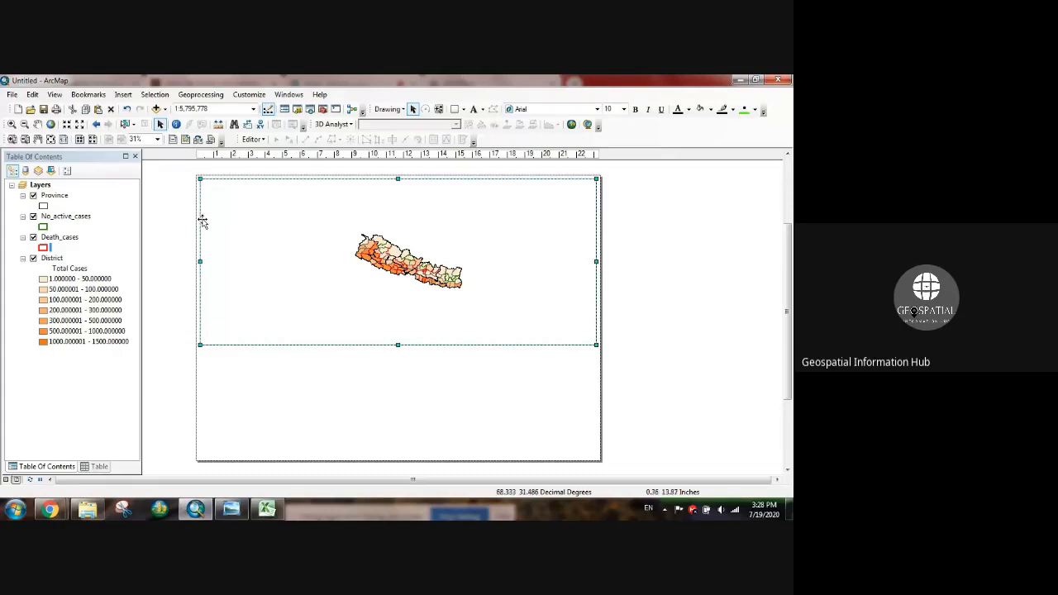
{"action": "left_click", "coordinate": [177, 229]}
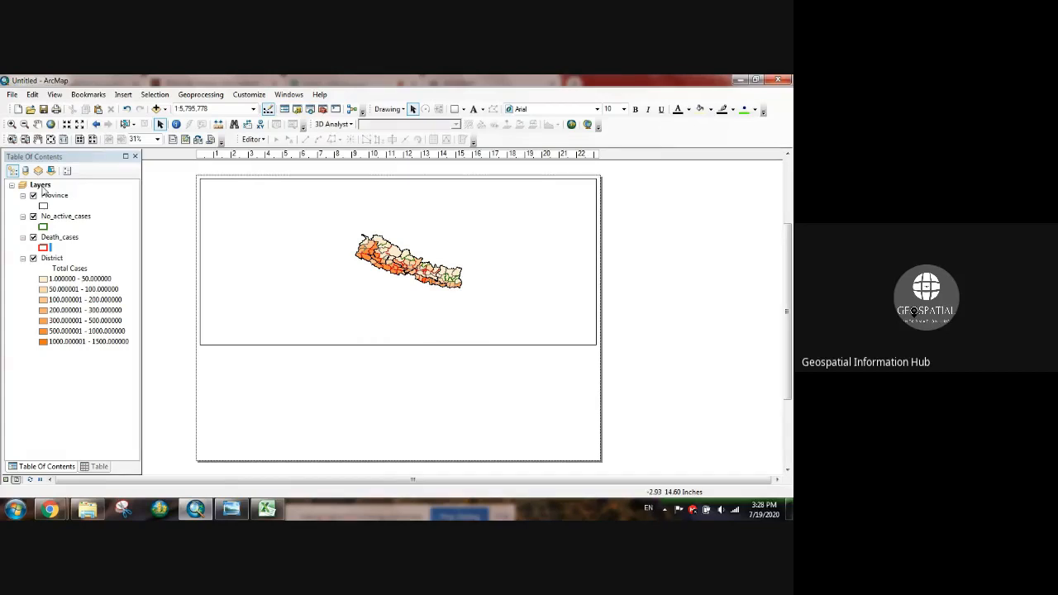
{"action": "right_click", "coordinate": [41, 185]}
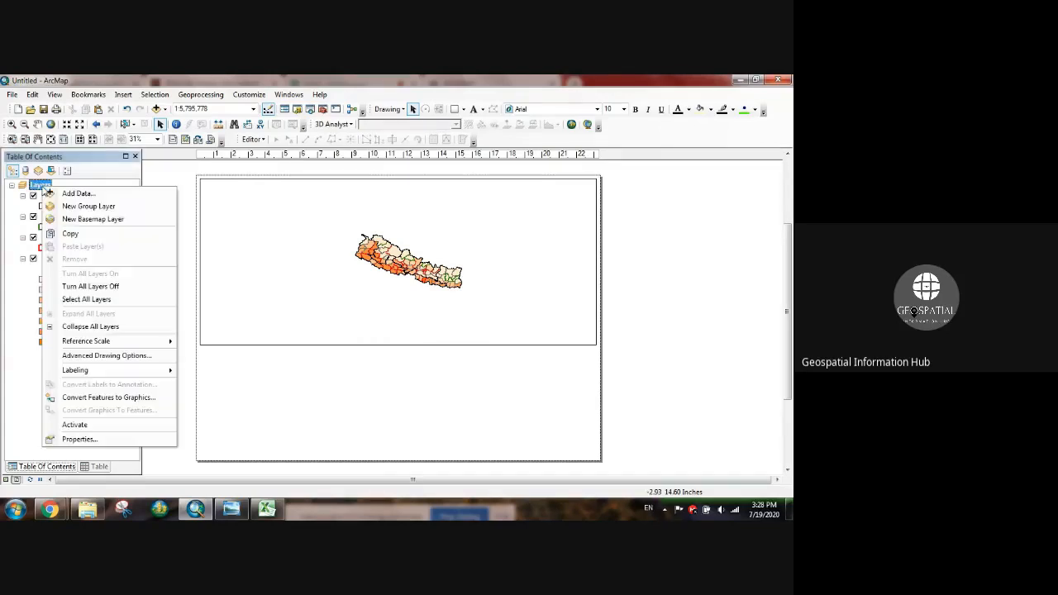
{"action": "left_click", "coordinate": [122, 440]}
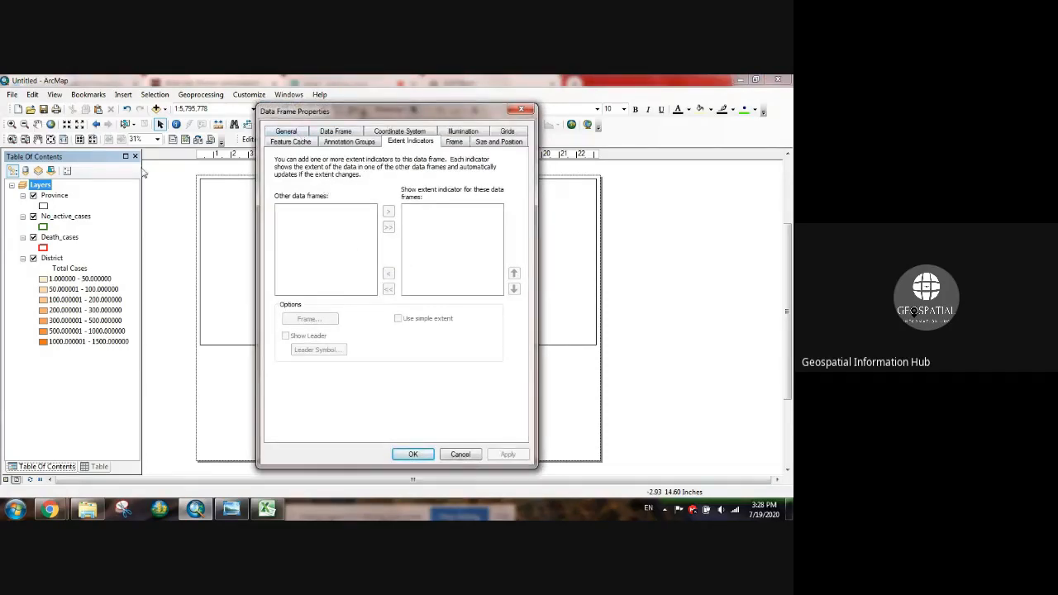
{"action": "left_click", "coordinate": [521, 109]}
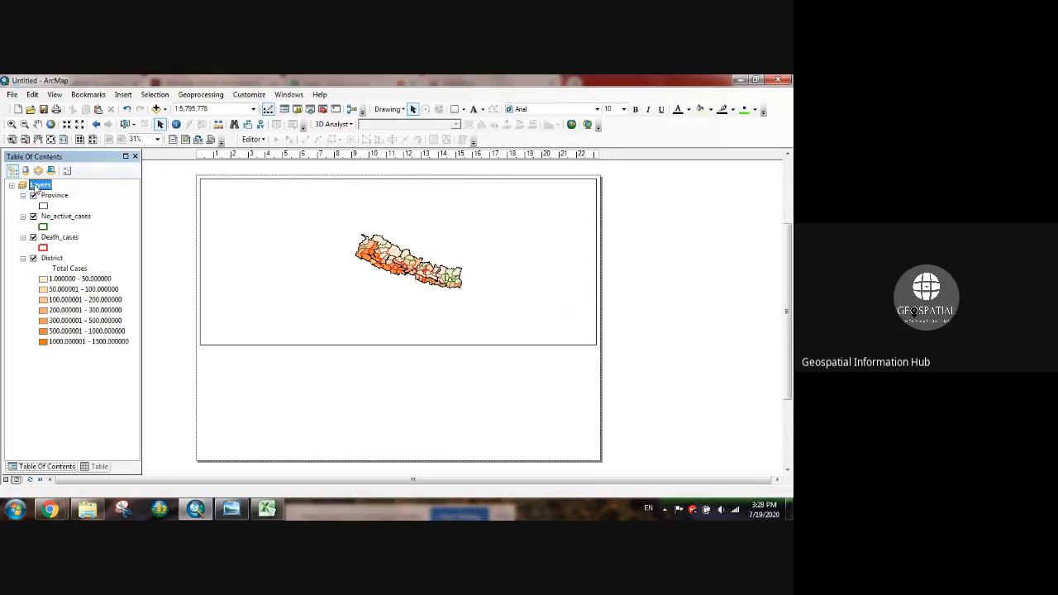
Set the Layers data frame's extent to Fixed Scale at 1:1,800,000.
{"action": "right_click", "coordinate": [36, 186]}
{"action": "left_click", "coordinate": [25, 439]}
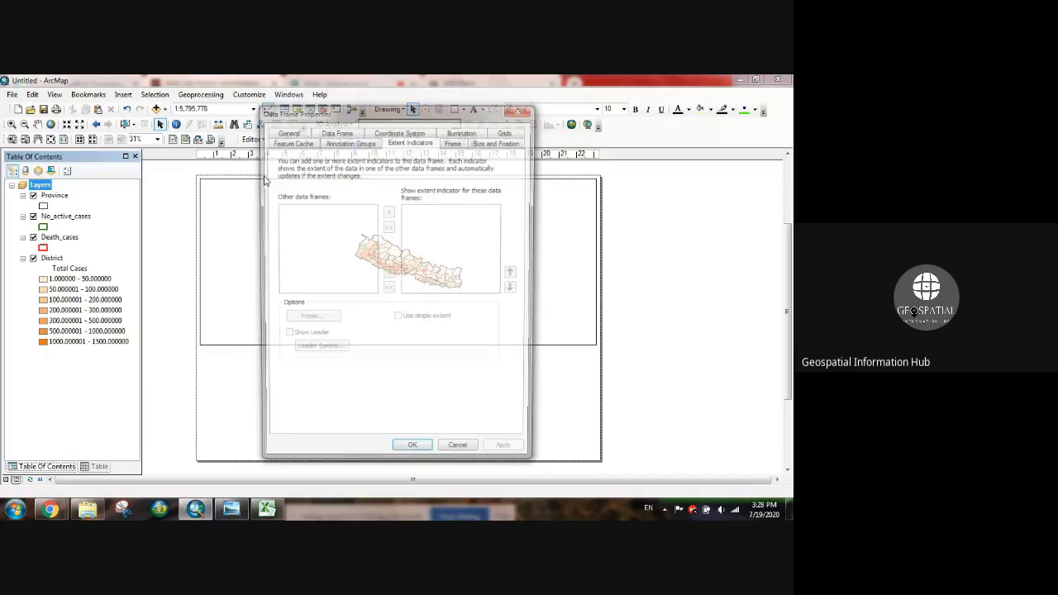
{"action": "left_click", "coordinate": [317, 132]}
{"action": "left_click", "coordinate": [299, 169]}
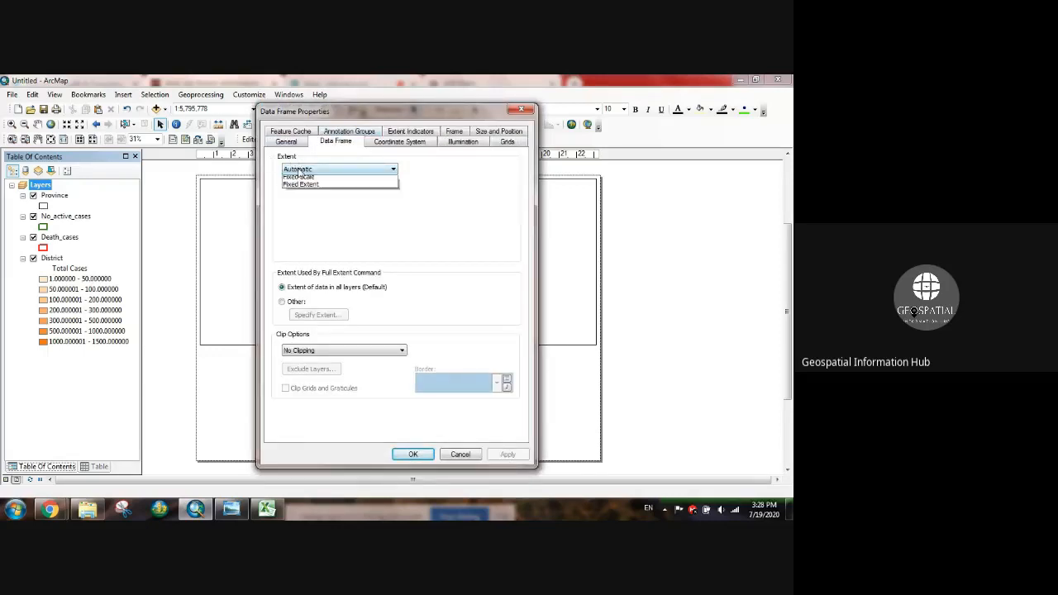
{"action": "left_click", "coordinate": [308, 189]}
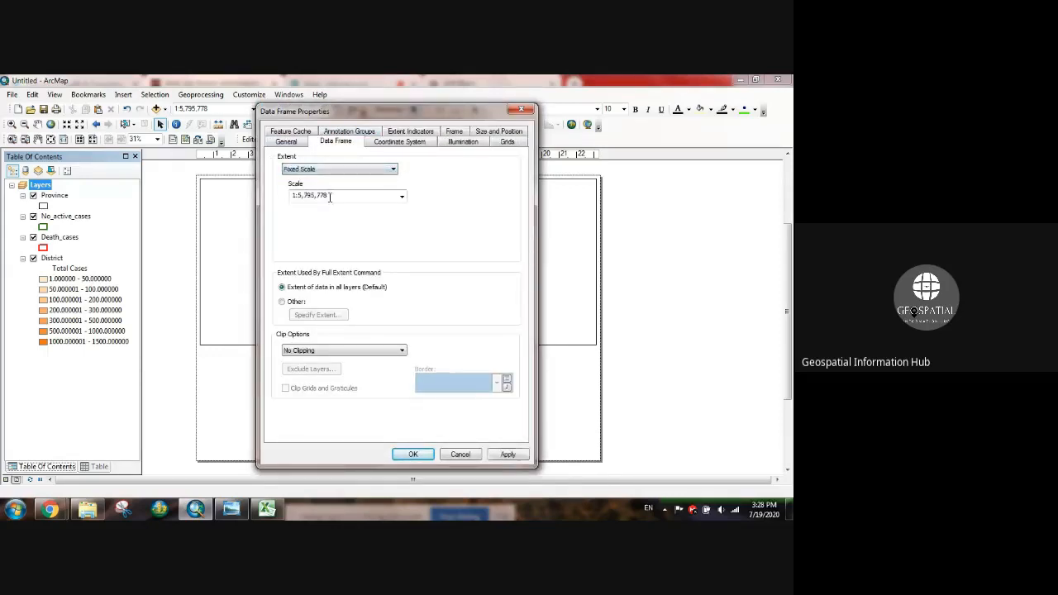
{"action": "left_click_drag", "start_coordinate": [347, 196], "coordinate": [286, 198]}
{"action": "type", "text": "1800000"}
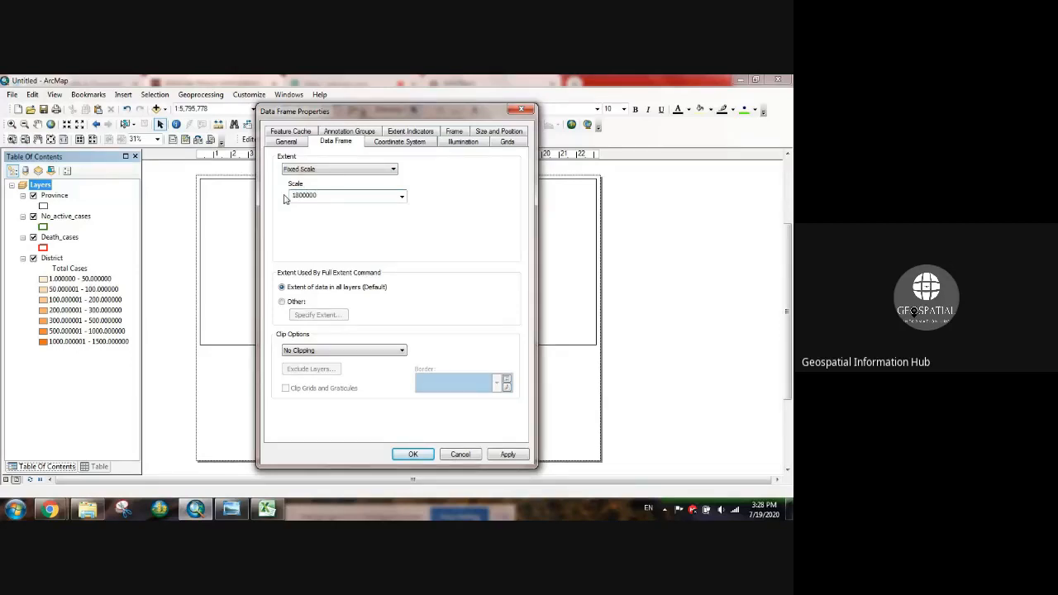
{"action": "left_click", "coordinate": [507, 454]}
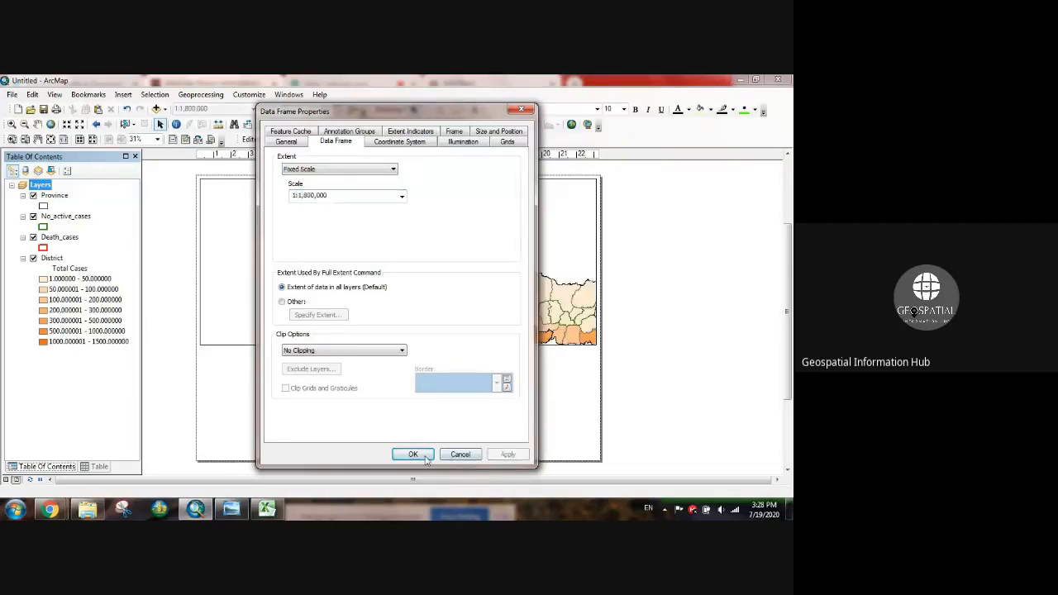
{"action": "left_click", "coordinate": [412, 454]}
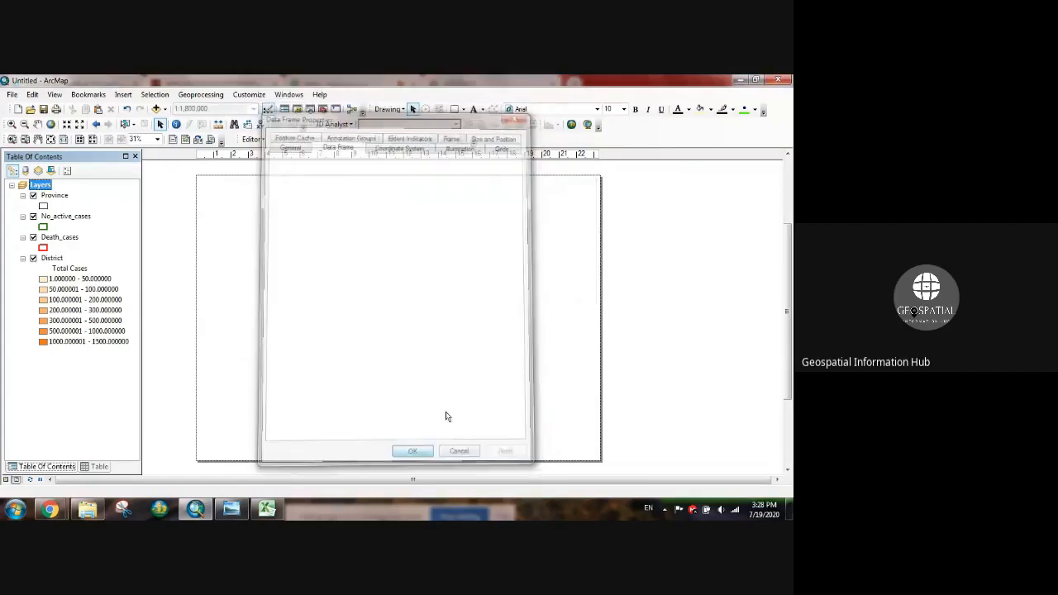
Reposition Nepal within the data frame and extend the frame's lower edge to about 4.8 inches above the page bottom so the whole country fits.
{"action": "left_click", "coordinate": [38, 125]}
{"action": "left_click_drag", "start_coordinate": [498, 288], "coordinate": [461, 302]}
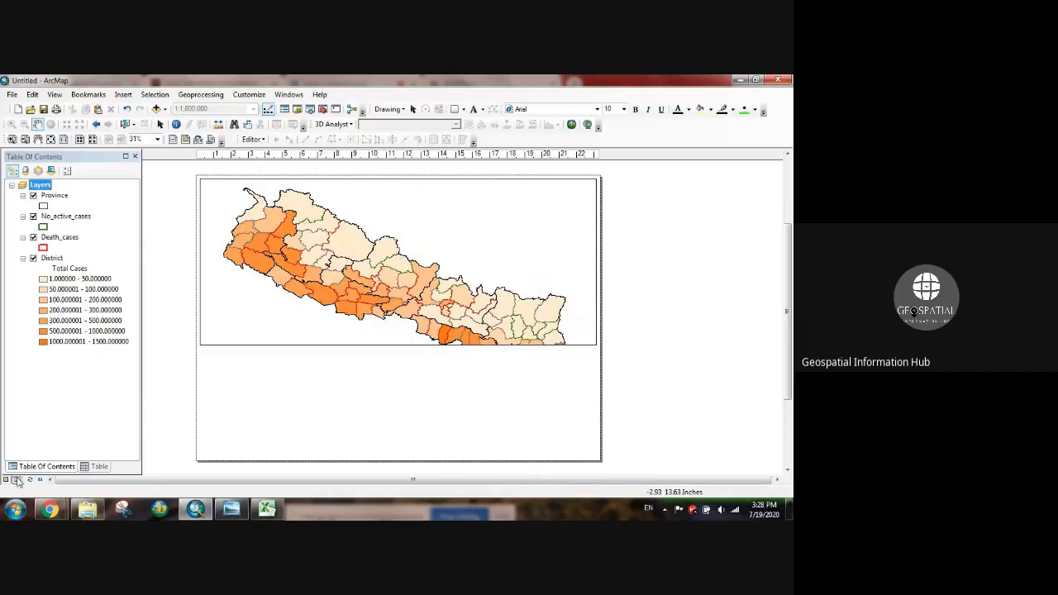
{"action": "left_click", "coordinate": [414, 108]}
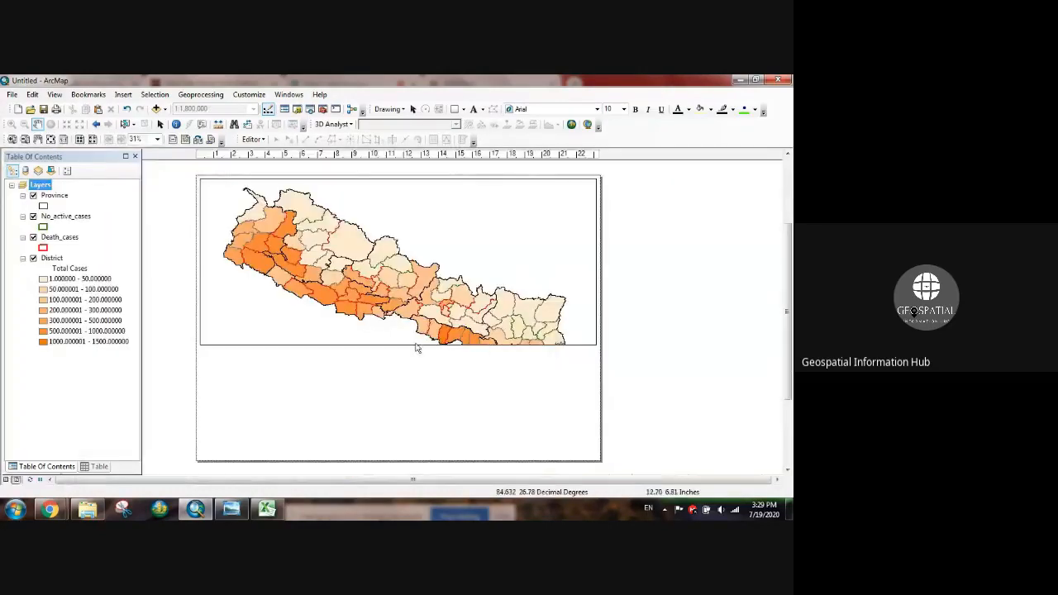
{"action": "left_click", "coordinate": [416, 349]}
{"action": "left_click_drag", "start_coordinate": [403, 346], "coordinate": [399, 378]}
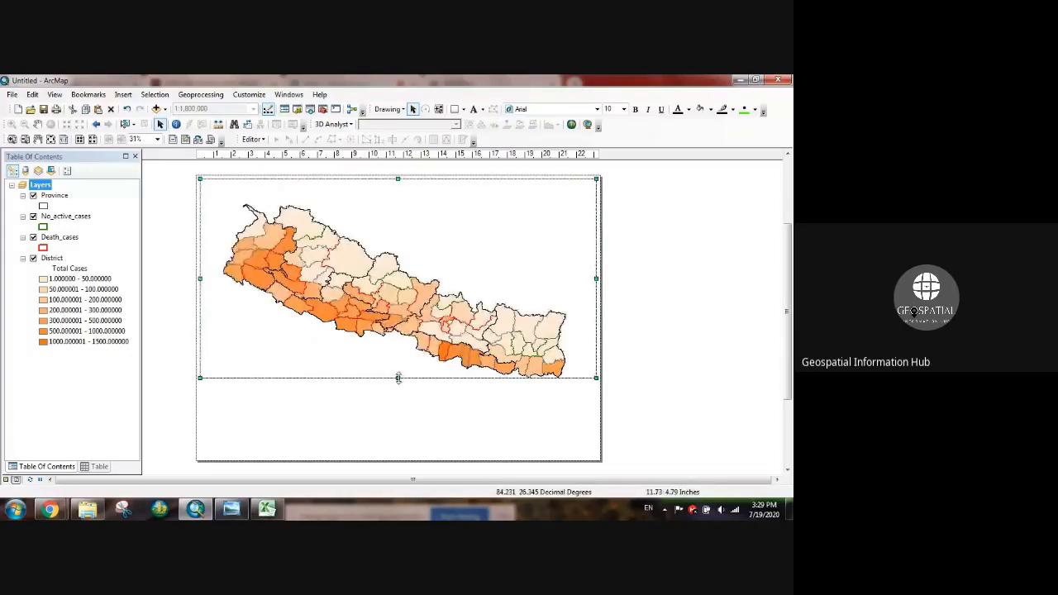
{"action": "left_click", "coordinate": [39, 125]}
{"action": "left_click_drag", "start_coordinate": [412, 289], "coordinate": [409, 279]}
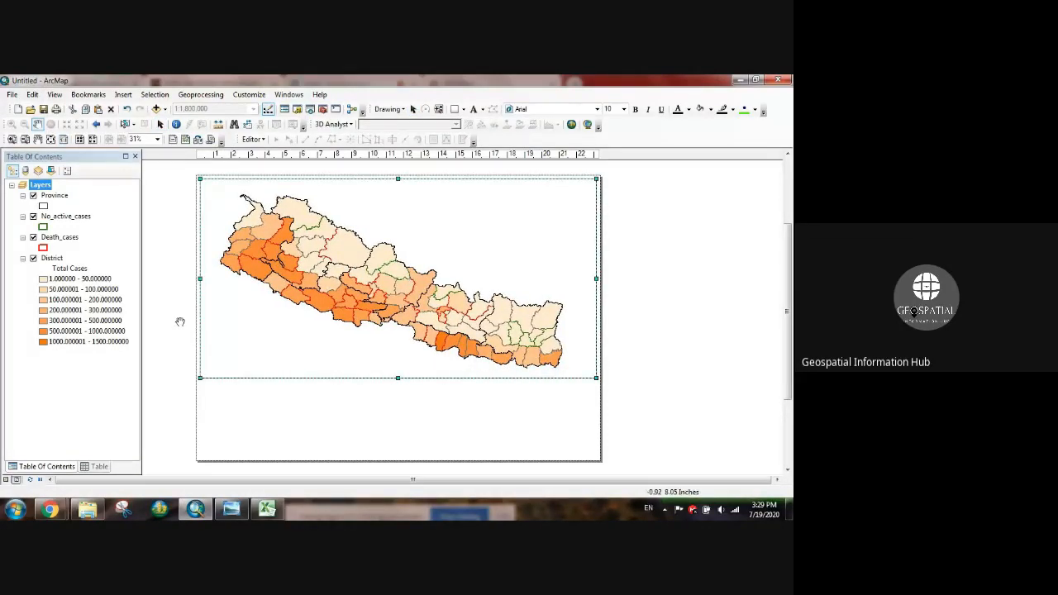
{"action": "left_click", "coordinate": [8, 479]}
{"action": "left_click", "coordinate": [15, 480]}
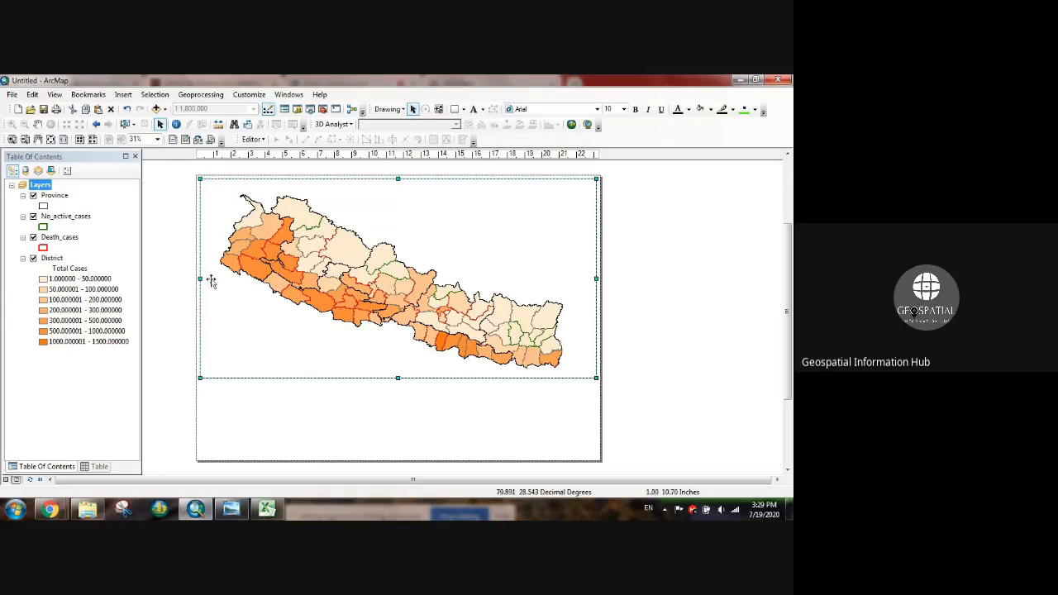
Set the District layer's label field to Total Cases and its label text to Times New Roman, size 20.
{"action": "left_click", "coordinate": [54, 259]}
{"action": "right_click", "coordinate": [55, 259]}
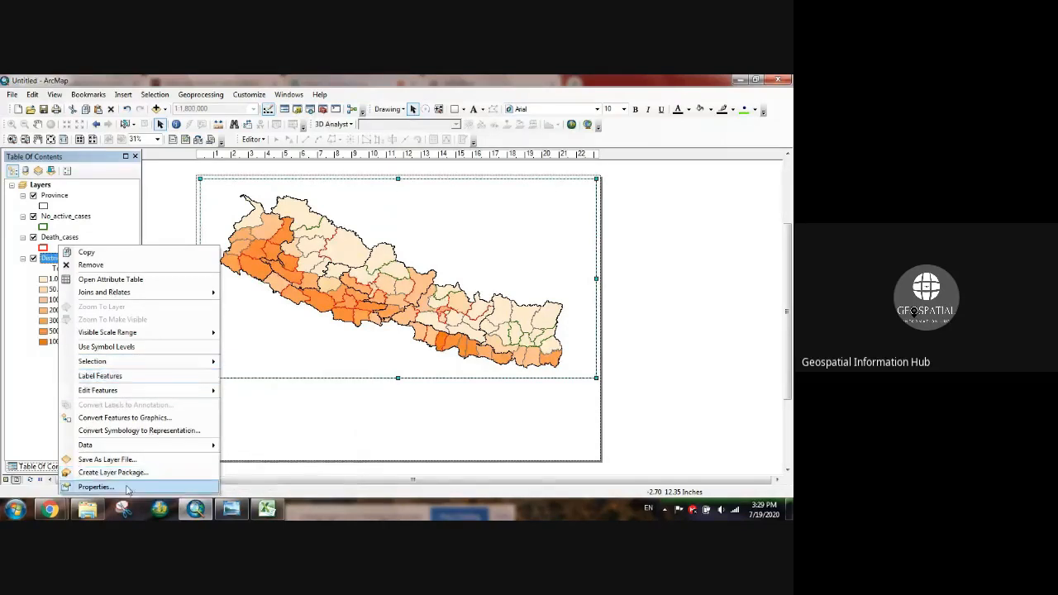
{"action": "left_click", "coordinate": [95, 487]}
{"action": "left_click", "coordinate": [448, 162]}
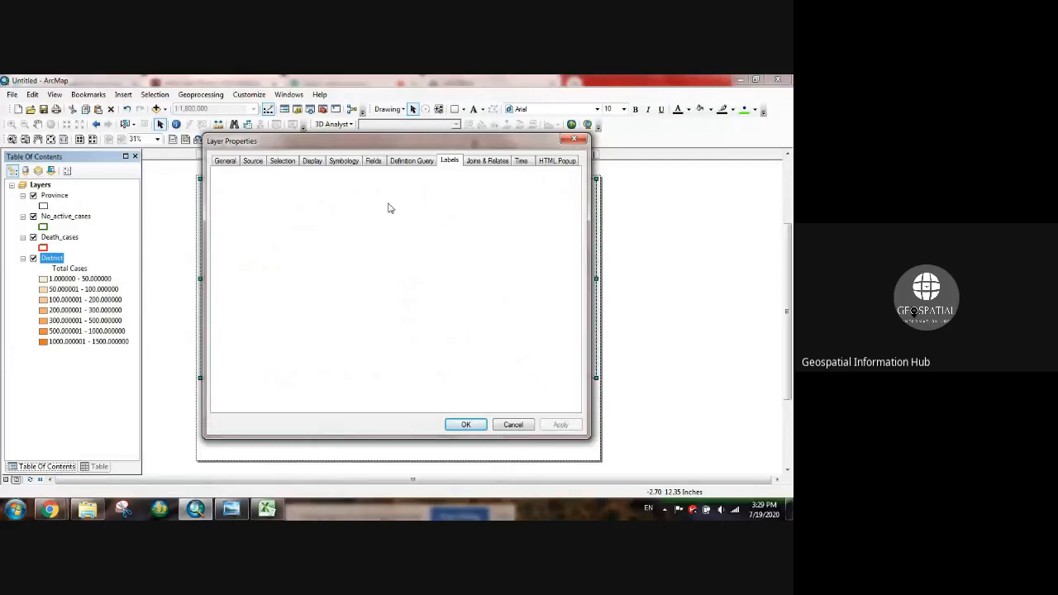
{"action": "left_click", "coordinate": [366, 253]}
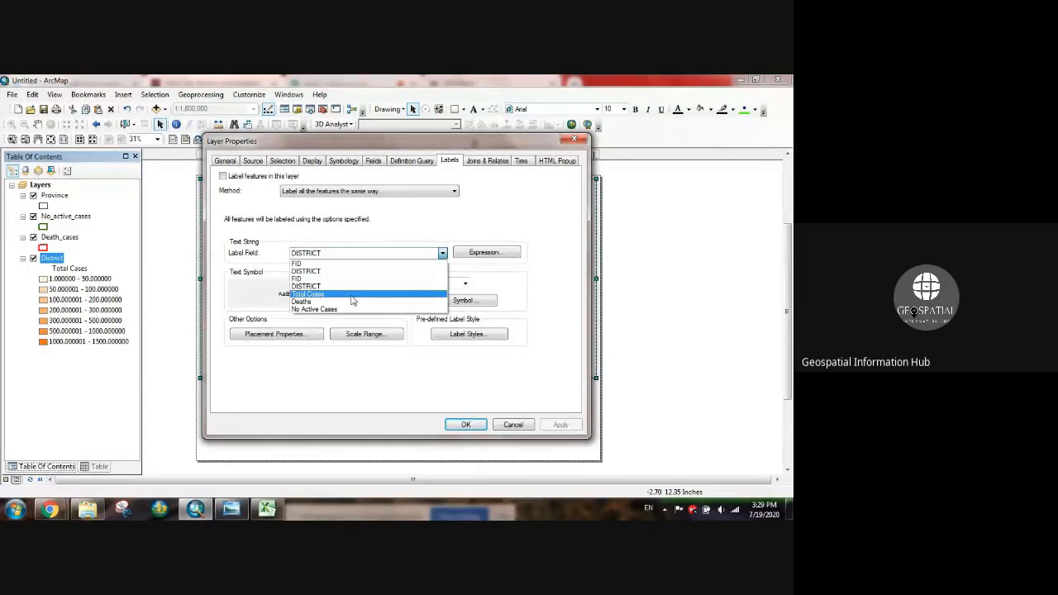
{"action": "left_click", "coordinate": [352, 295]}
{"action": "left_click", "coordinate": [433, 284]}
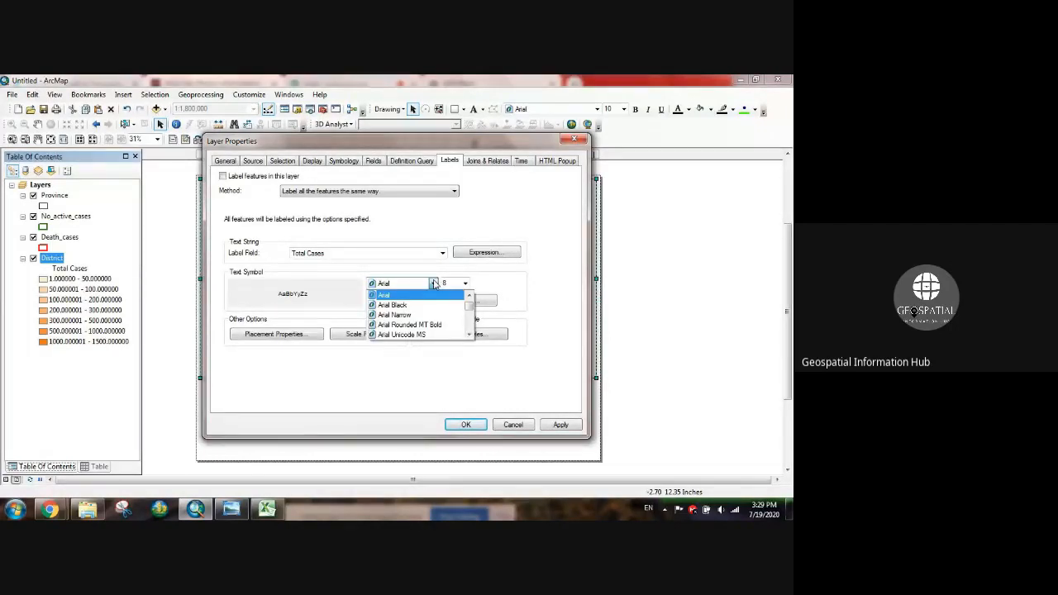
{"action": "type", "text": "ti"}
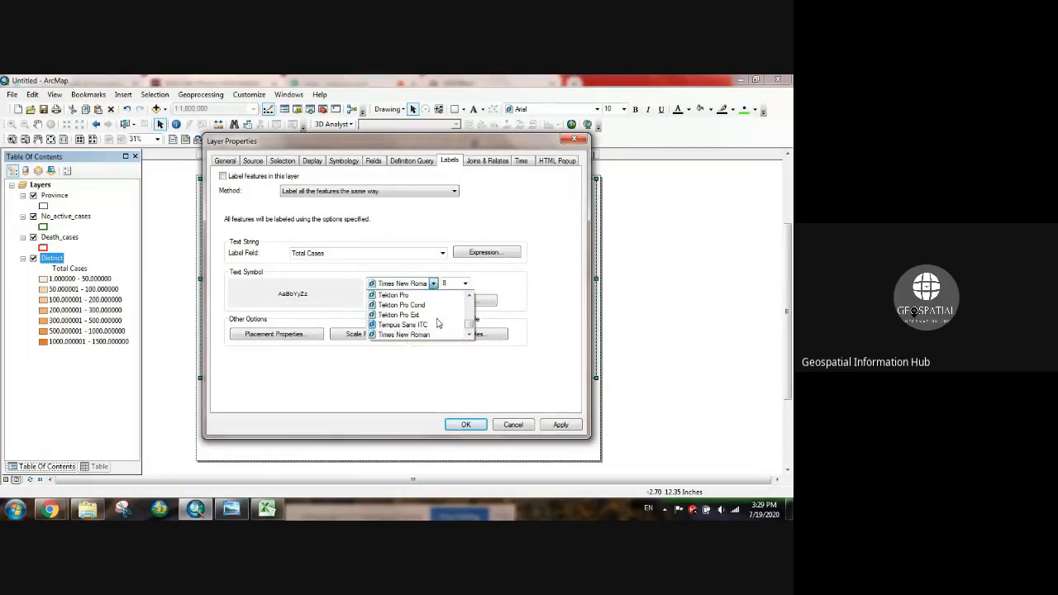
{"action": "left_click", "coordinate": [438, 334]}
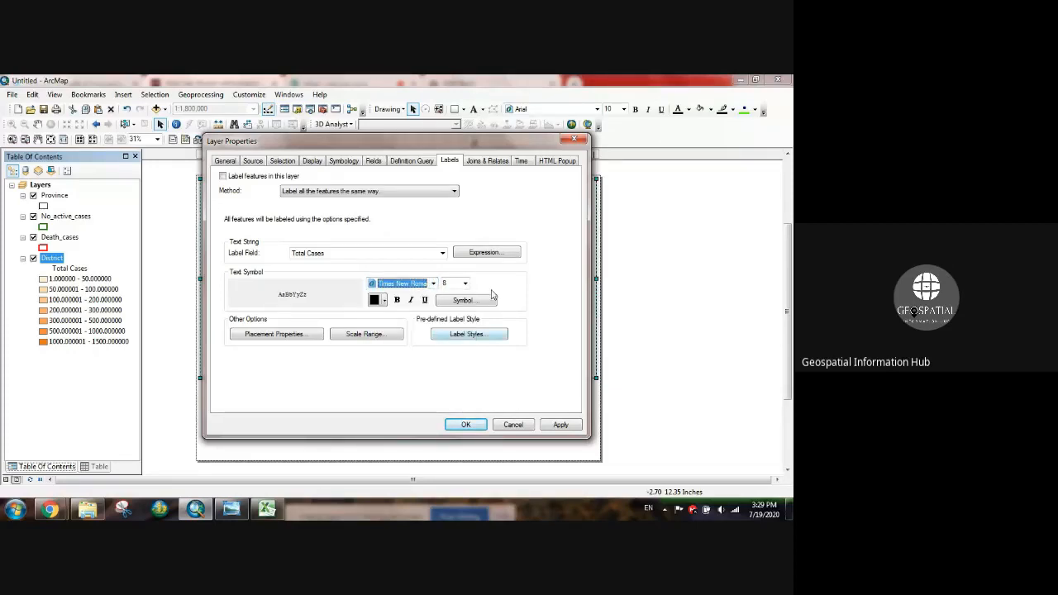
{"action": "key", "text": "Tab"}
{"action": "type", "text": "20"}
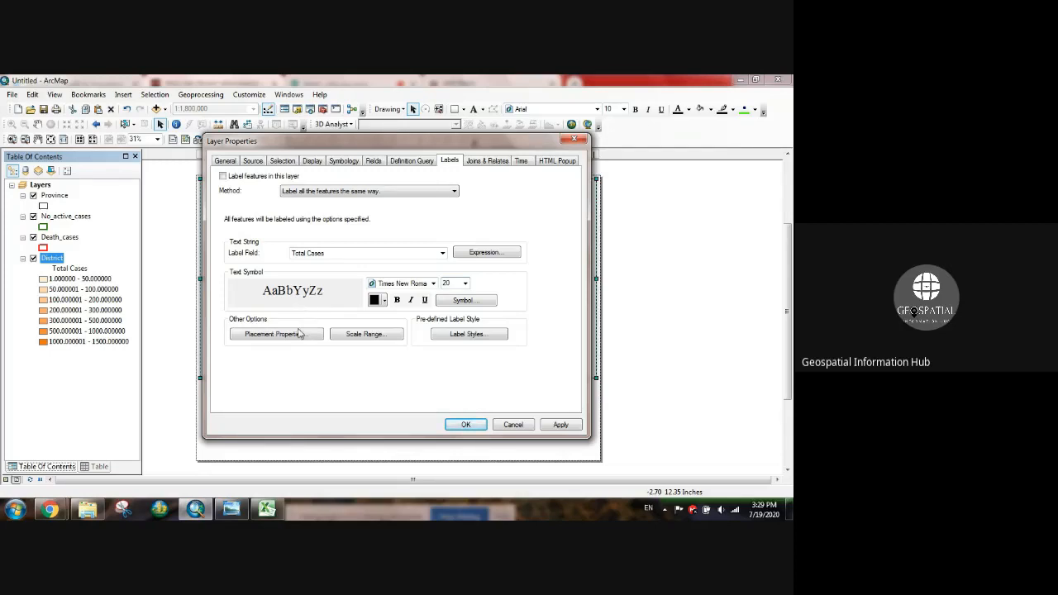
Set the District label placement to one label per feature and apply the layer properties.
{"action": "left_click", "coordinate": [298, 335]}
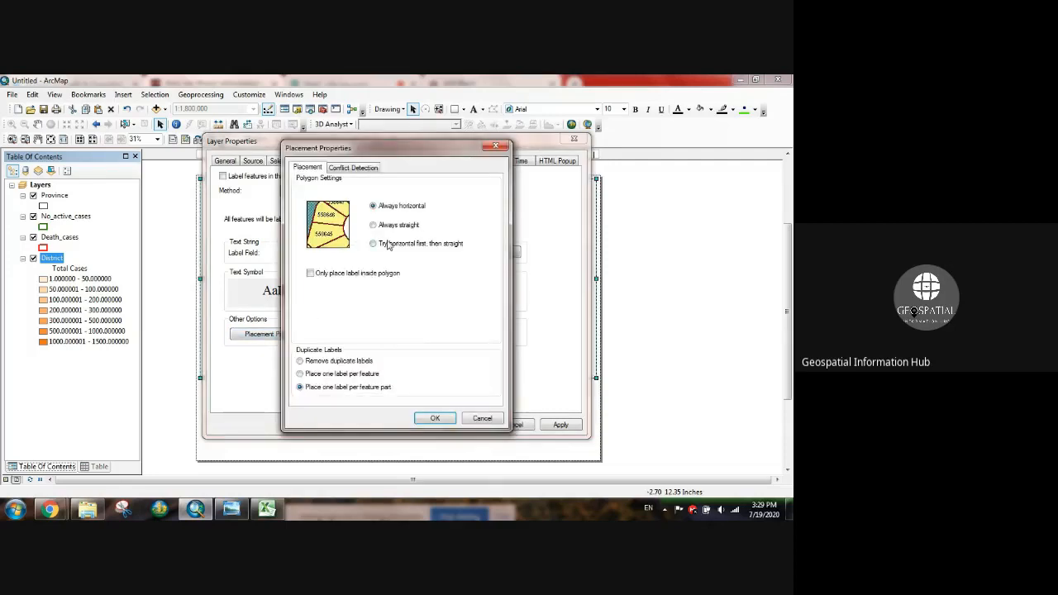
{"action": "left_click_drag", "start_coordinate": [399, 155], "coordinate": [415, 153]}
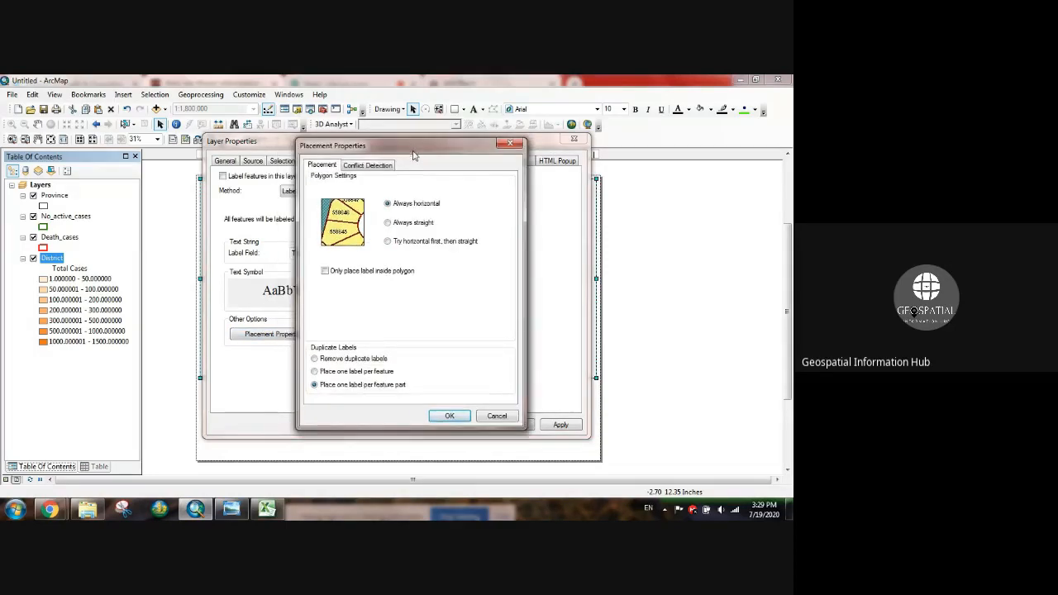
{"action": "left_click", "coordinate": [352, 373]}
{"action": "left_click", "coordinate": [449, 416]}
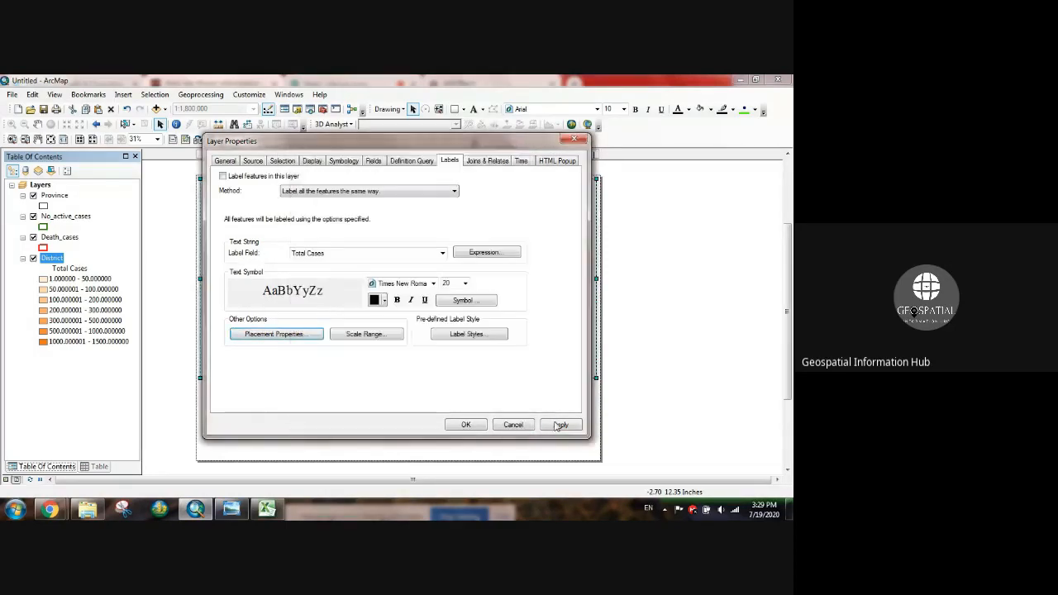
{"action": "left_click", "coordinate": [561, 424]}
{"action": "left_click", "coordinate": [466, 424]}
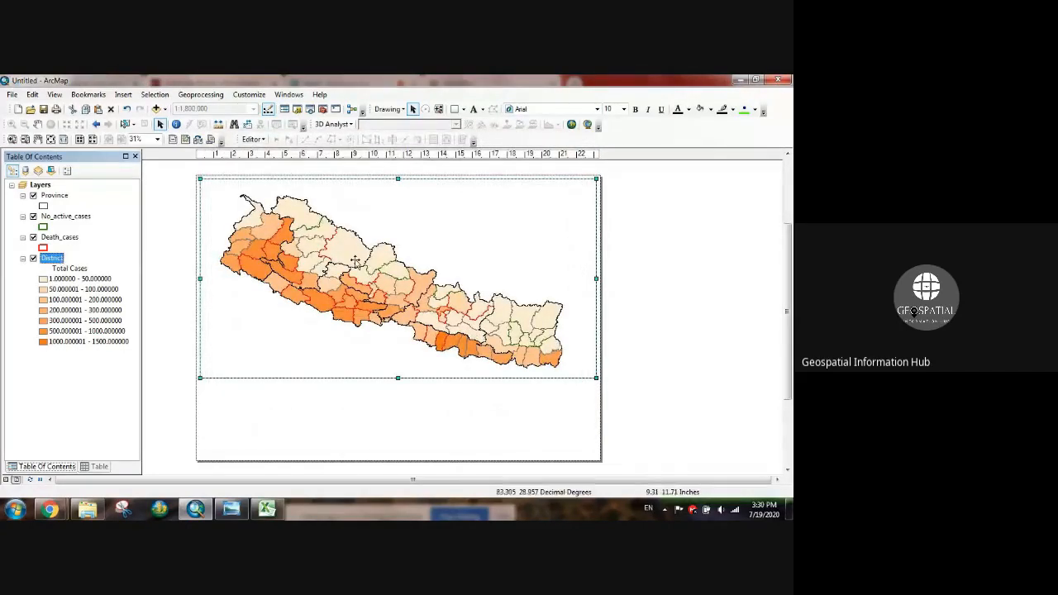
Turn on feature labels for the District layer.
{"action": "right_click", "coordinate": [51, 258]}
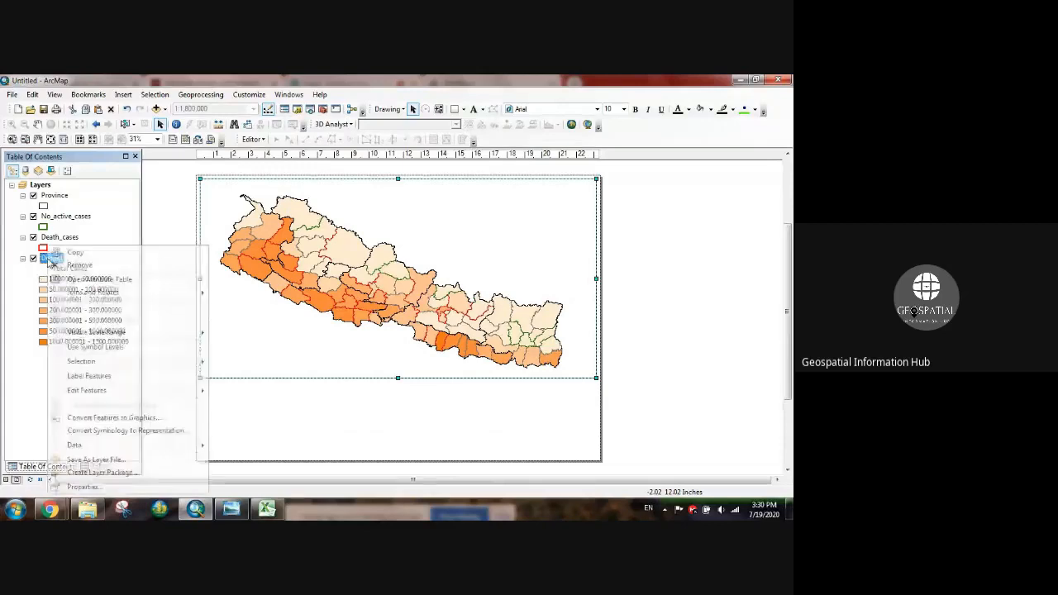
{"action": "left_click", "coordinate": [88, 376]}
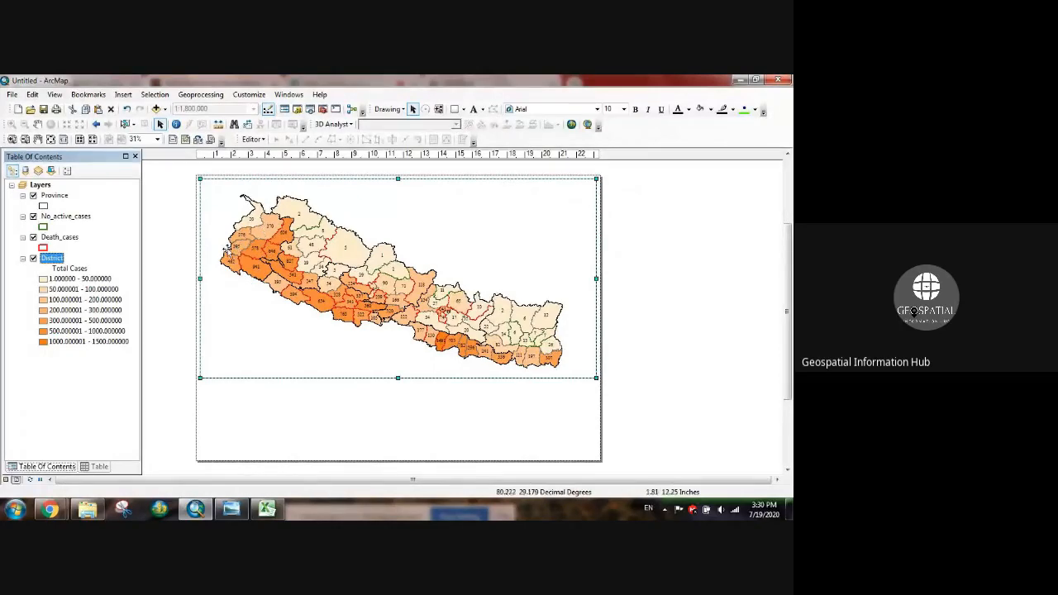
{"action": "left_click", "coordinate": [98, 353]}
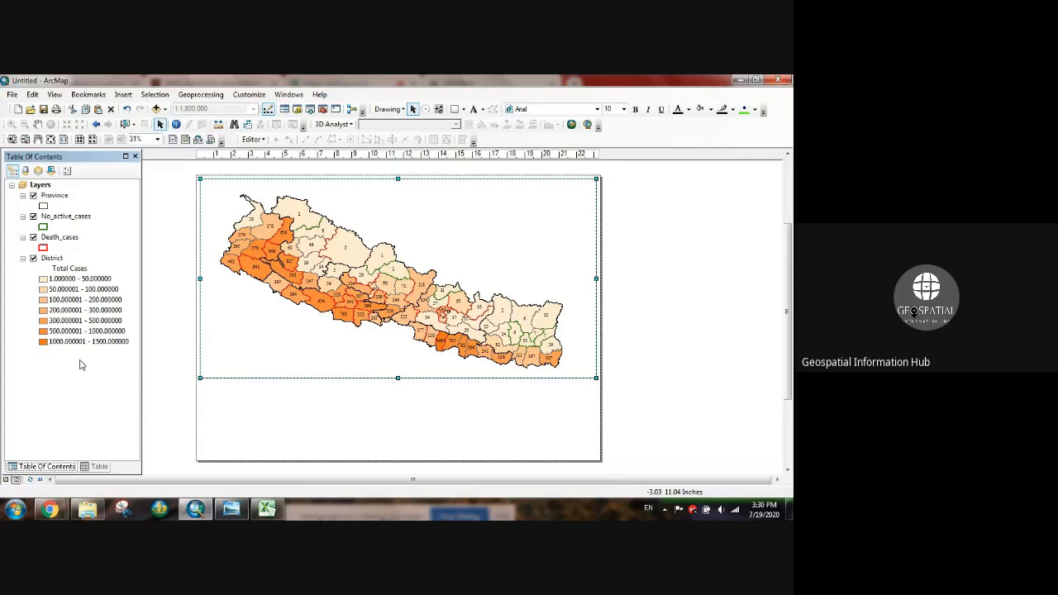
{"action": "left_click", "coordinate": [51, 259]}
{"action": "right_click", "coordinate": [52, 260]}
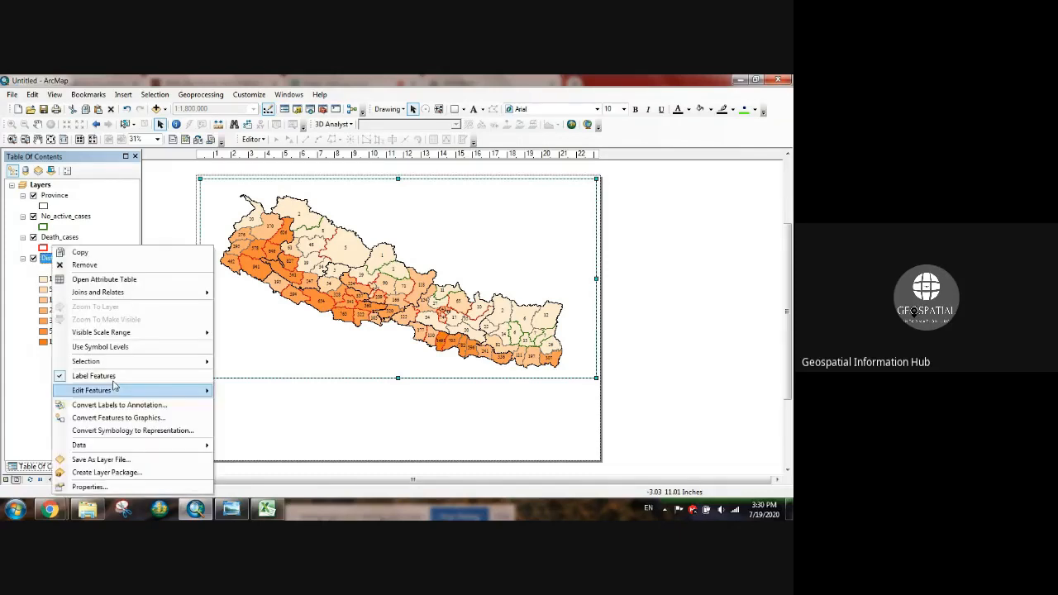
{"action": "left_click", "coordinate": [107, 489]}
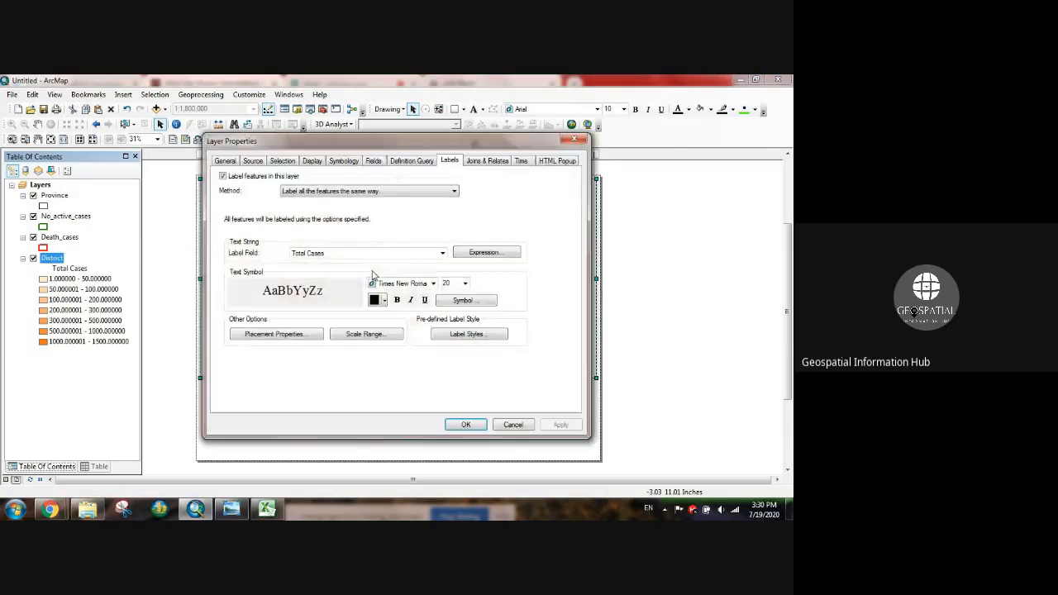
{"action": "left_click", "coordinate": [575, 141]}
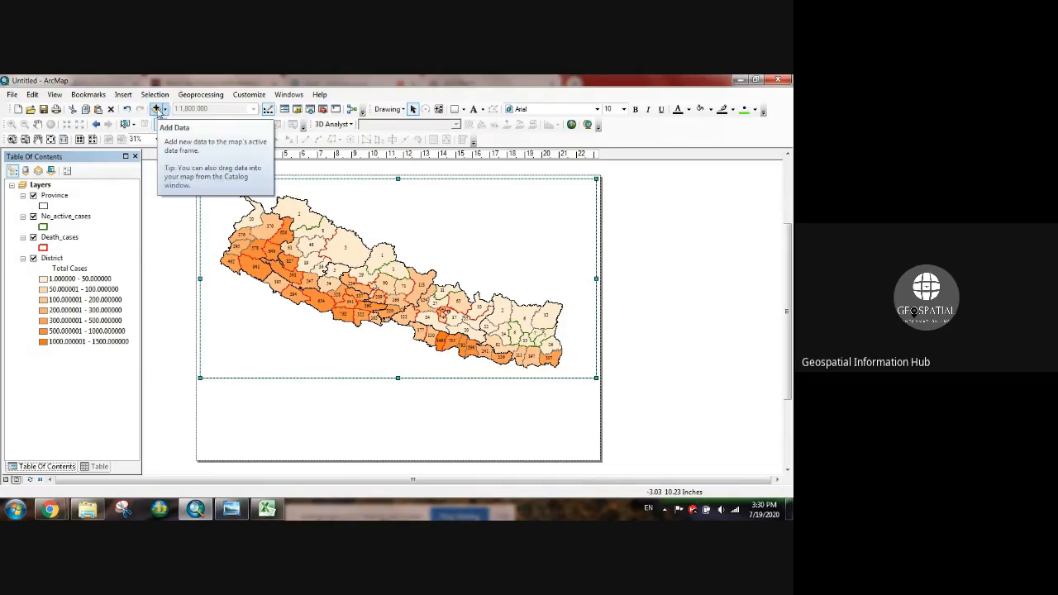
Add District.shp from the COVID-19 folder to the map again as a second District layer.
{"action": "left_click", "coordinate": [156, 110]}
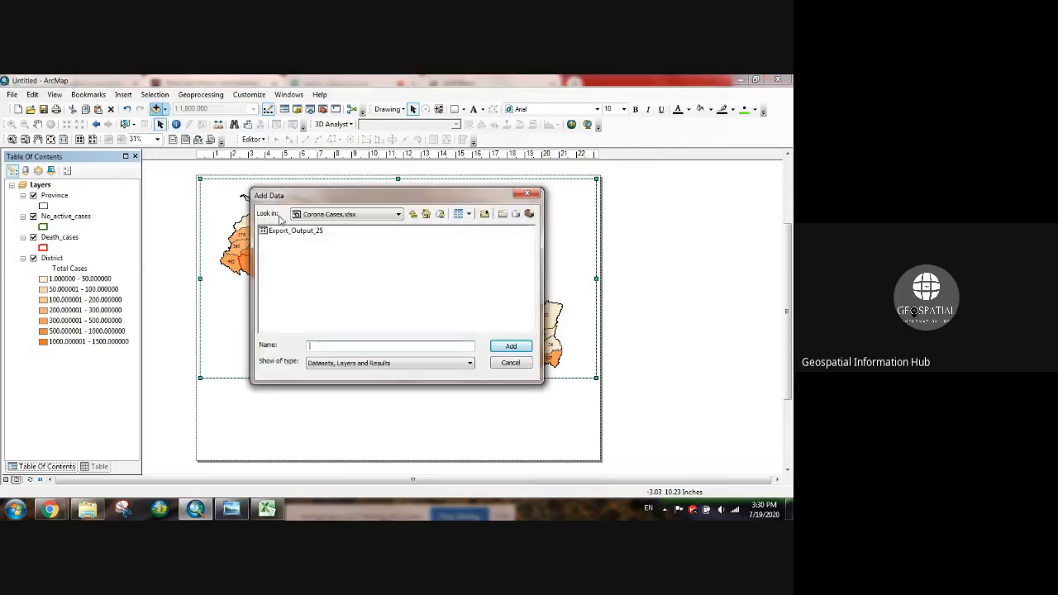
{"action": "left_click", "coordinate": [412, 215]}
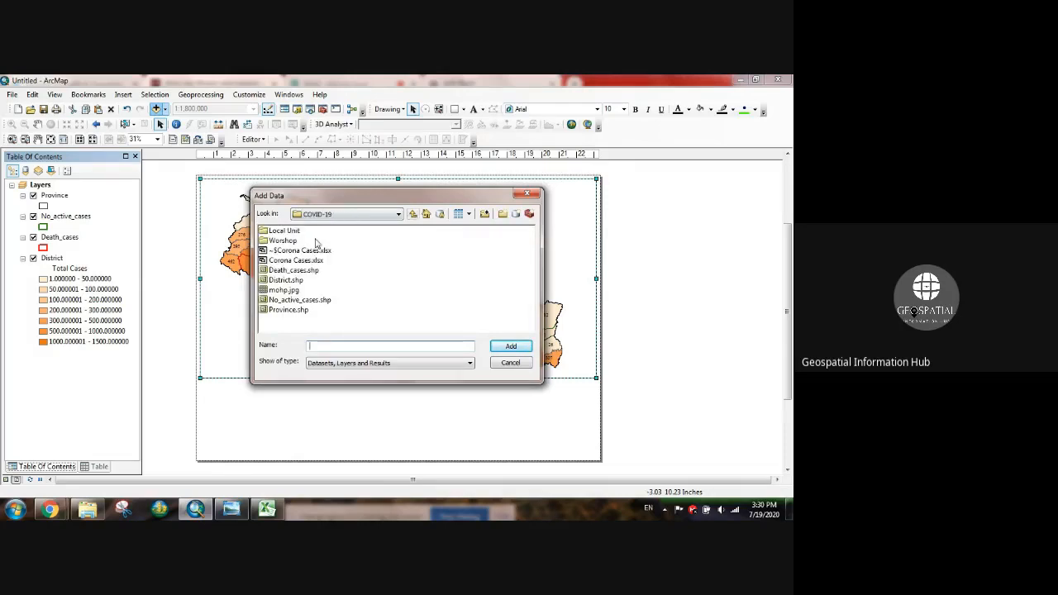
{"action": "left_click", "coordinate": [289, 280]}
{"action": "left_click", "coordinate": [508, 346]}
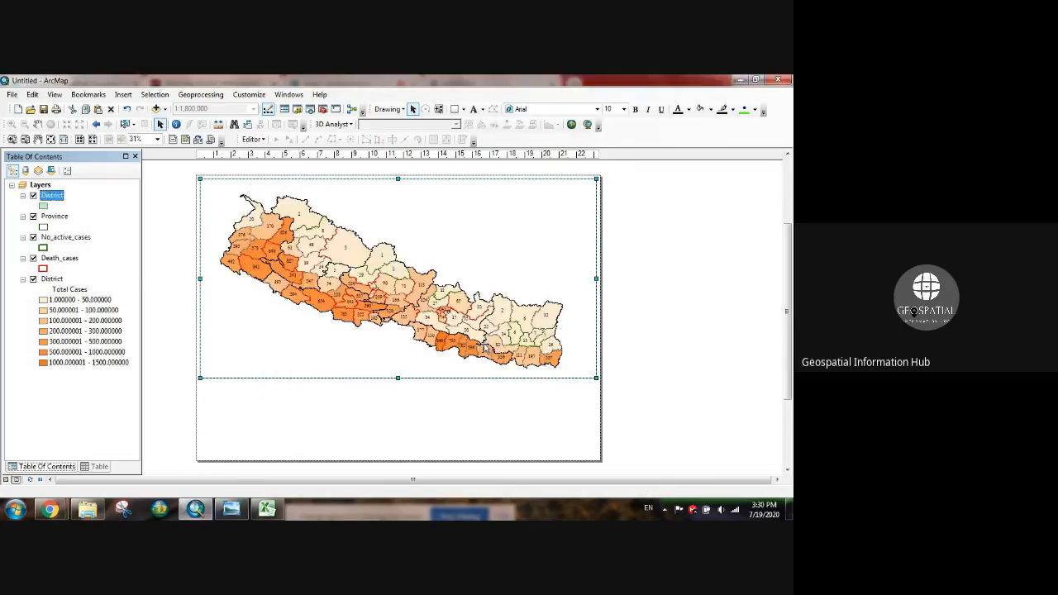
Give the newly added District layer a Hollow symbol with a white outline.
{"action": "left_click", "coordinate": [43, 206]}
{"action": "left_click", "coordinate": [431, 279]}
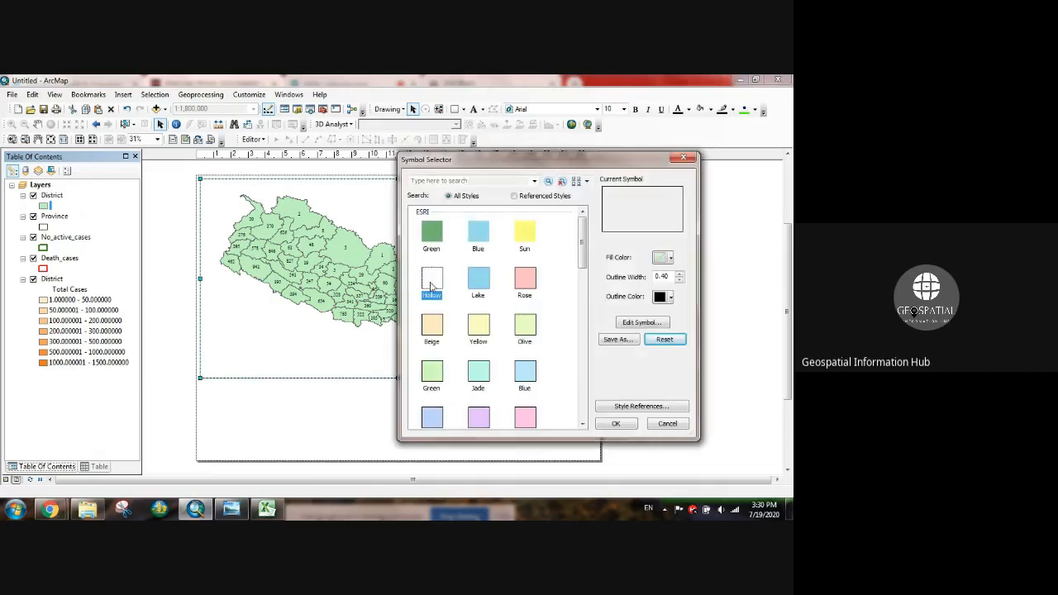
{"action": "left_click", "coordinate": [672, 298]}
{"action": "left_click", "coordinate": [749, 372]}
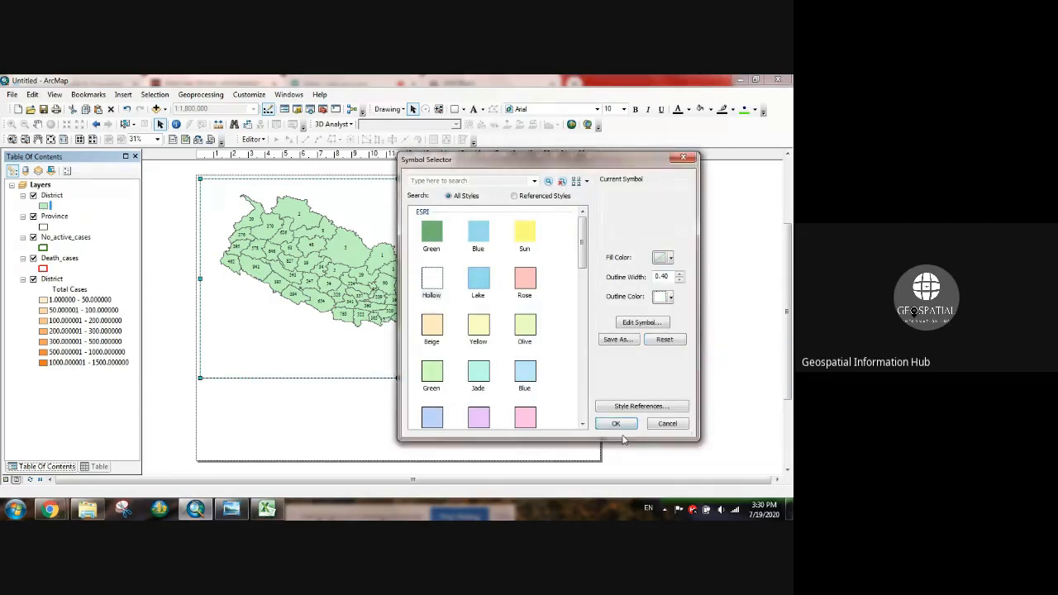
{"action": "left_click", "coordinate": [616, 424]}
Move the hollow District layer below the Total Cases District layer and turn on its feature labels.
{"action": "left_click", "coordinate": [52, 195]}
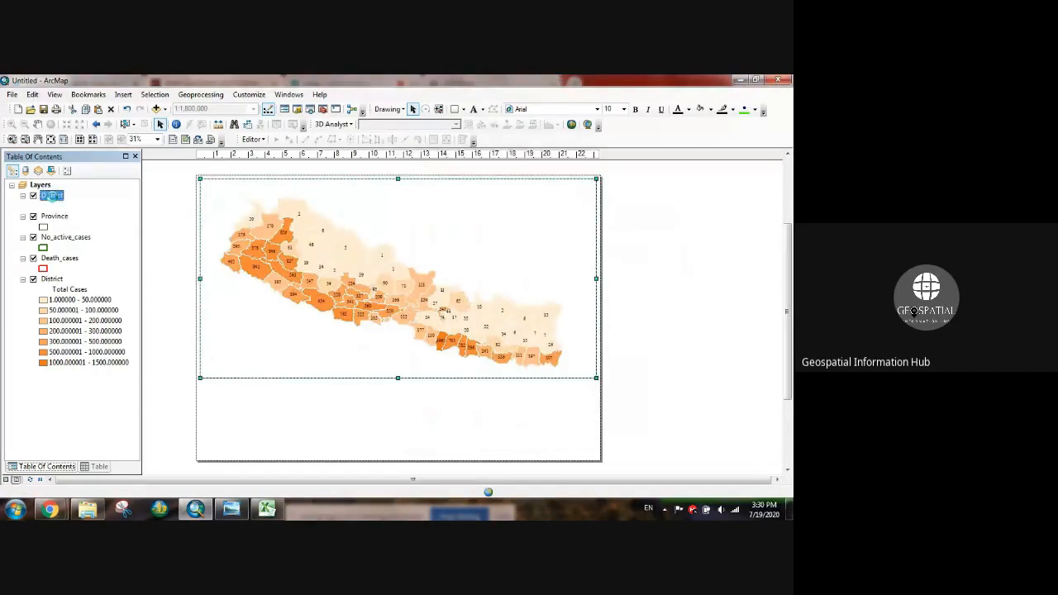
{"action": "left_click_drag", "start_coordinate": [54, 368], "coordinate": [51, 355]}
{"action": "right_click", "coordinate": [51, 352]}
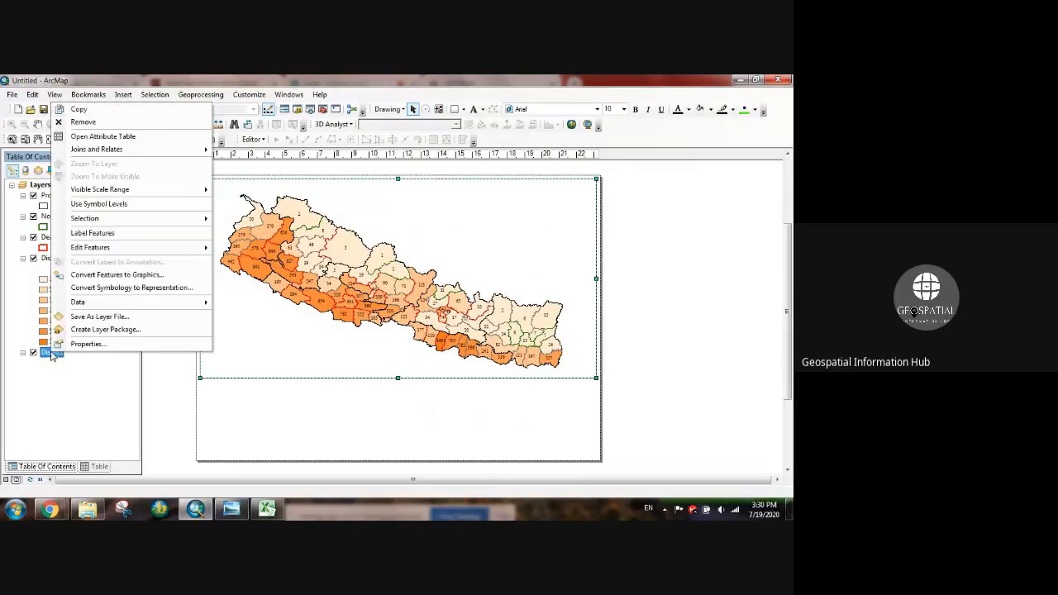
{"action": "left_click", "coordinate": [93, 233]}
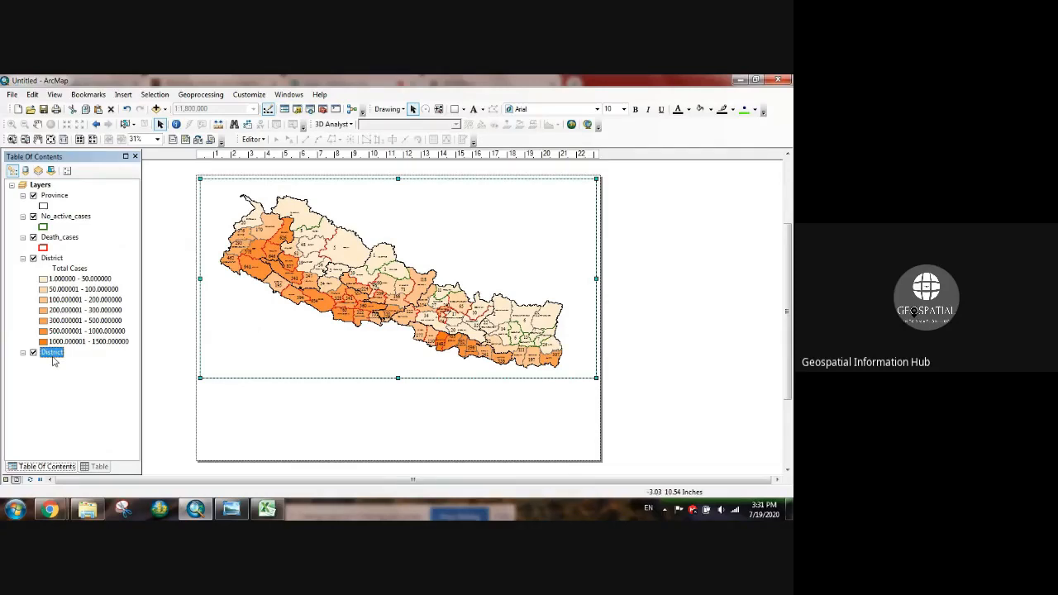
Set the bottom District layer's label text to Times New Roman, size 10, apply it, and close the layer properties.
{"action": "right_click", "coordinate": [53, 360]}
{"action": "left_click", "coordinate": [98, 342]}
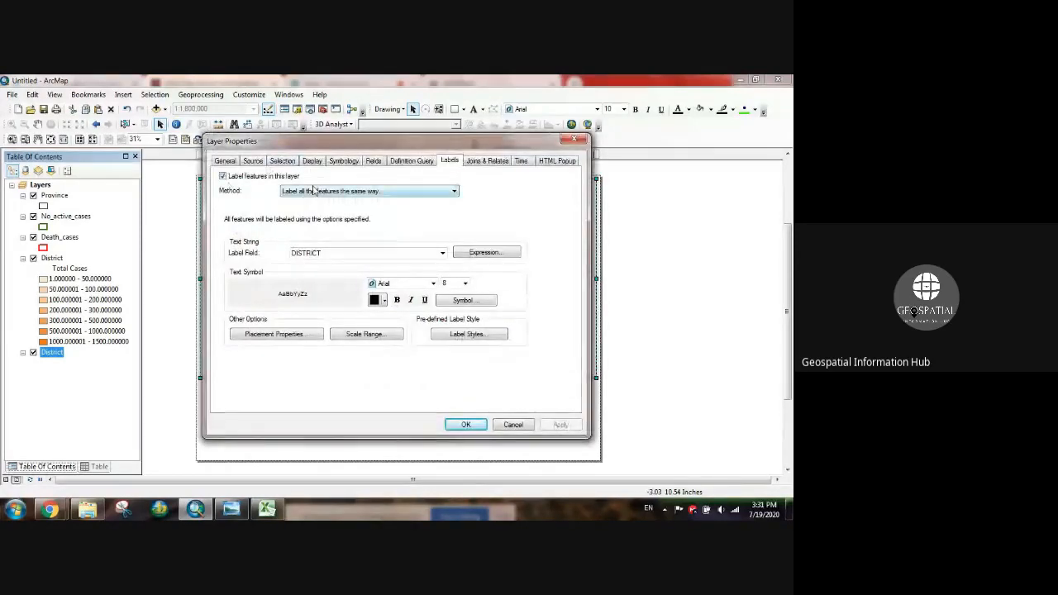
{"action": "left_click", "coordinate": [408, 284]}
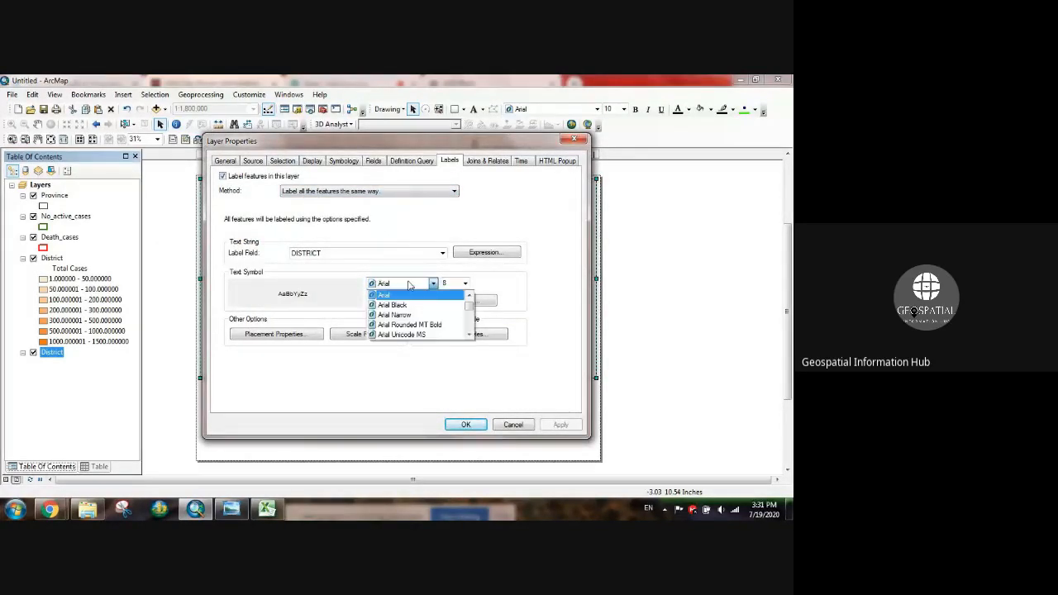
{"action": "type", "text": "ti"}
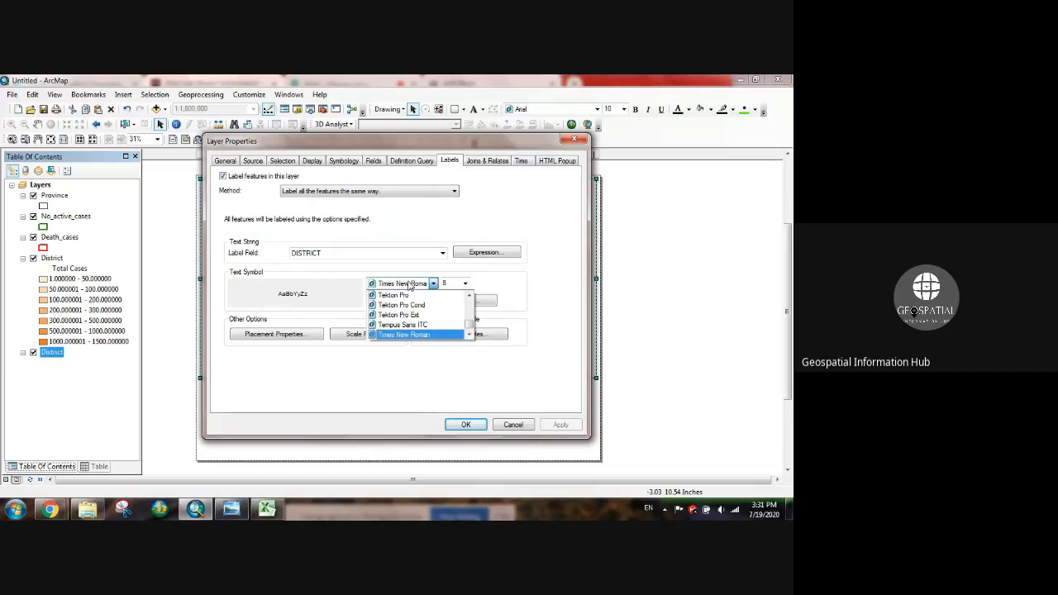
{"action": "left_click", "coordinate": [416, 333]}
{"action": "left_click", "coordinate": [465, 284]}
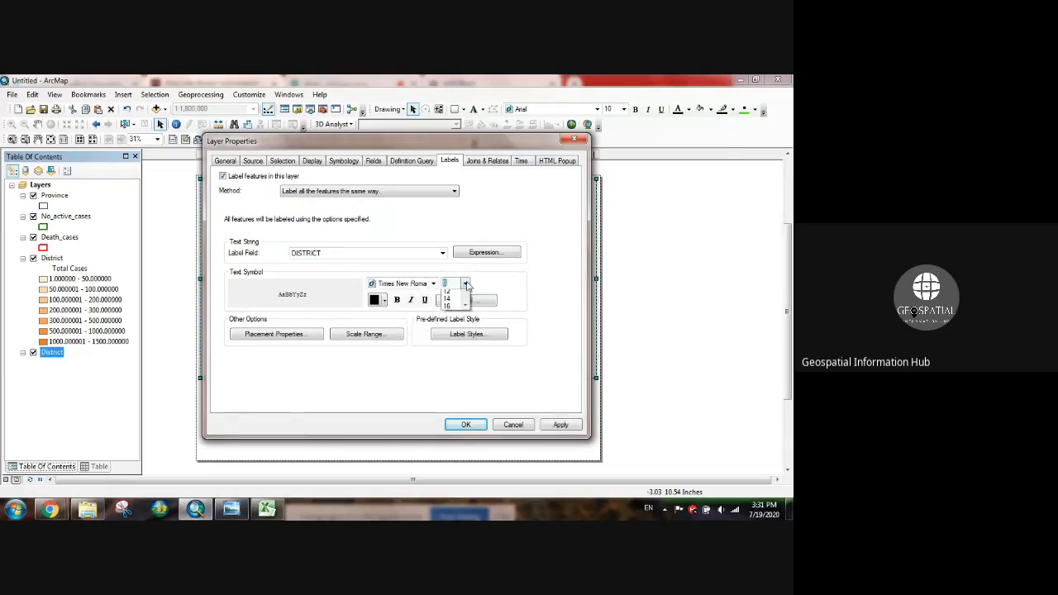
{"action": "type", "text": "20"}
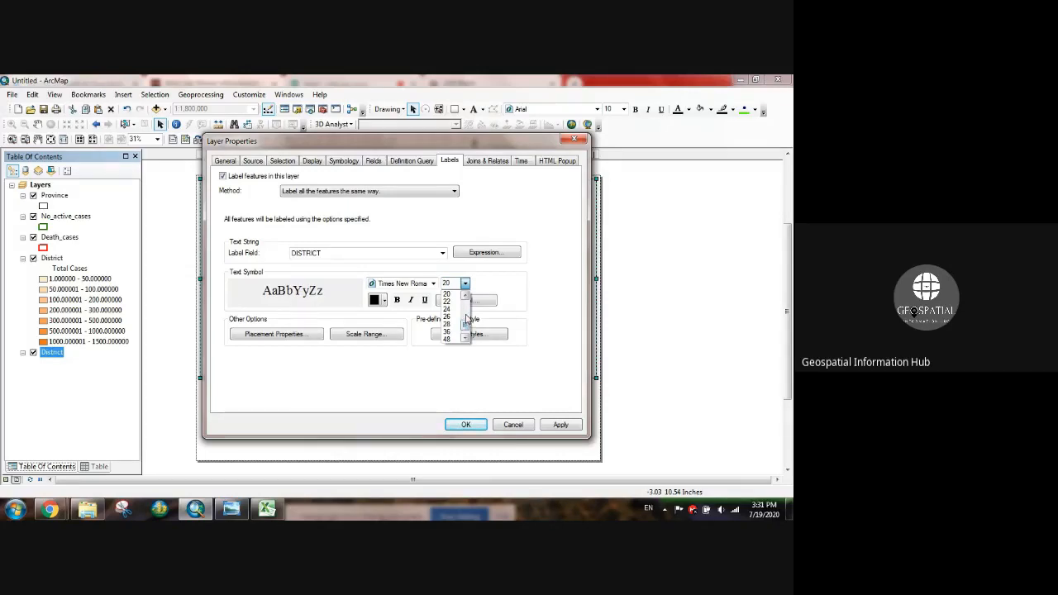
{"action": "key", "text": "BackSpace"}
{"action": "key", "text": "BackSpace"}
{"action": "type", "text": "10"}
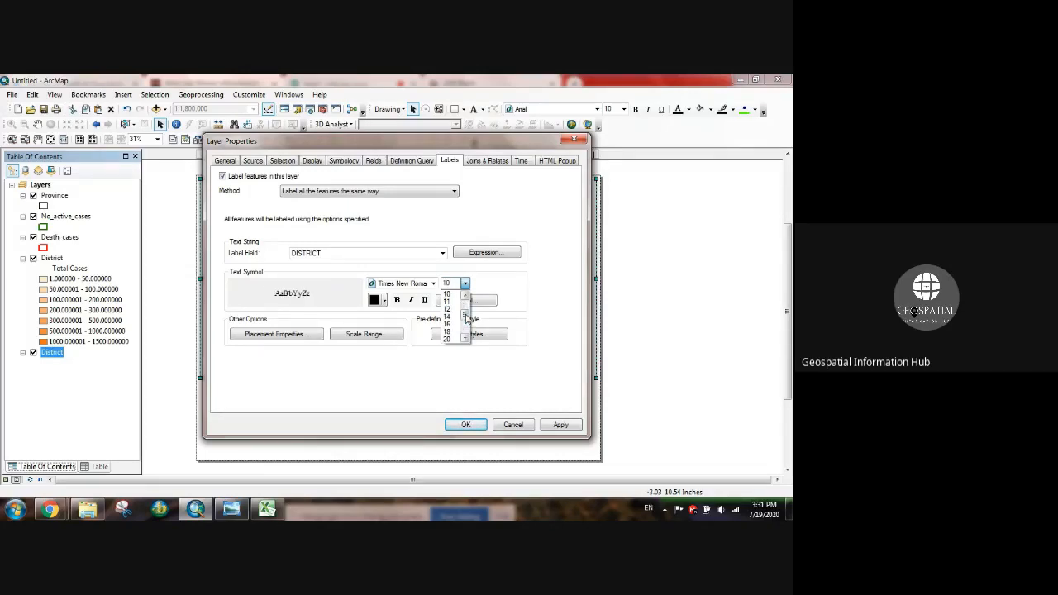
{"action": "left_click", "coordinate": [435, 371]}
{"action": "left_click", "coordinate": [241, 335]}
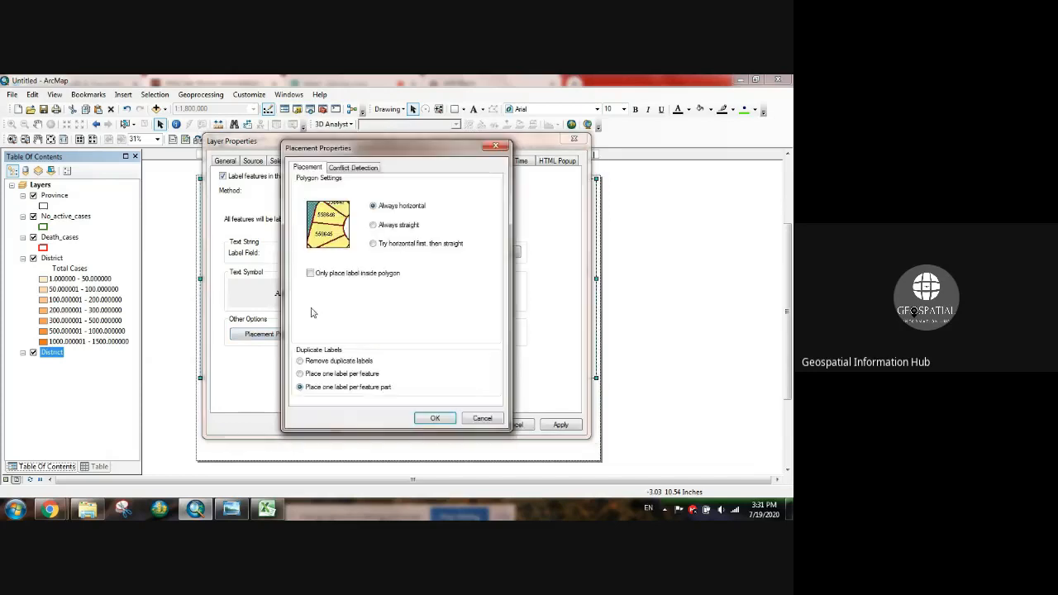
{"action": "left_click", "coordinate": [478, 419]}
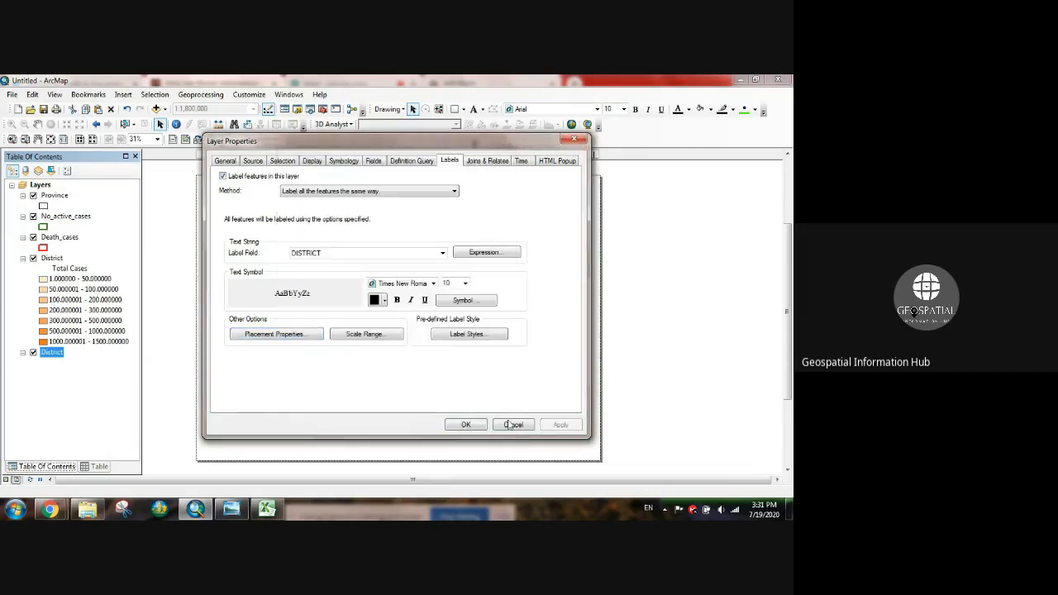
{"action": "left_click", "coordinate": [513, 424]}
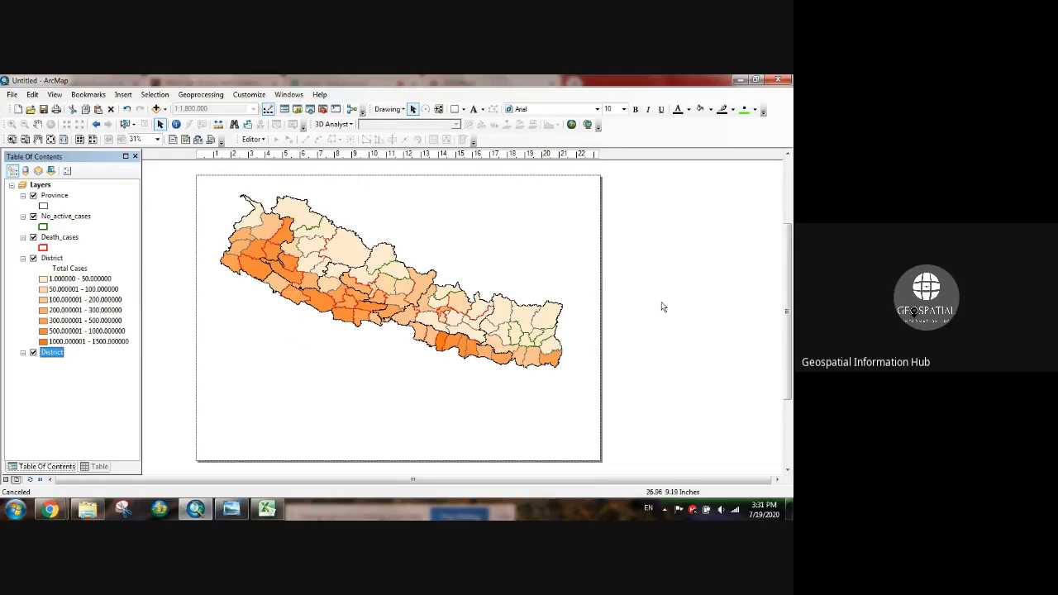
{"action": "right_click", "coordinate": [45, 353]}
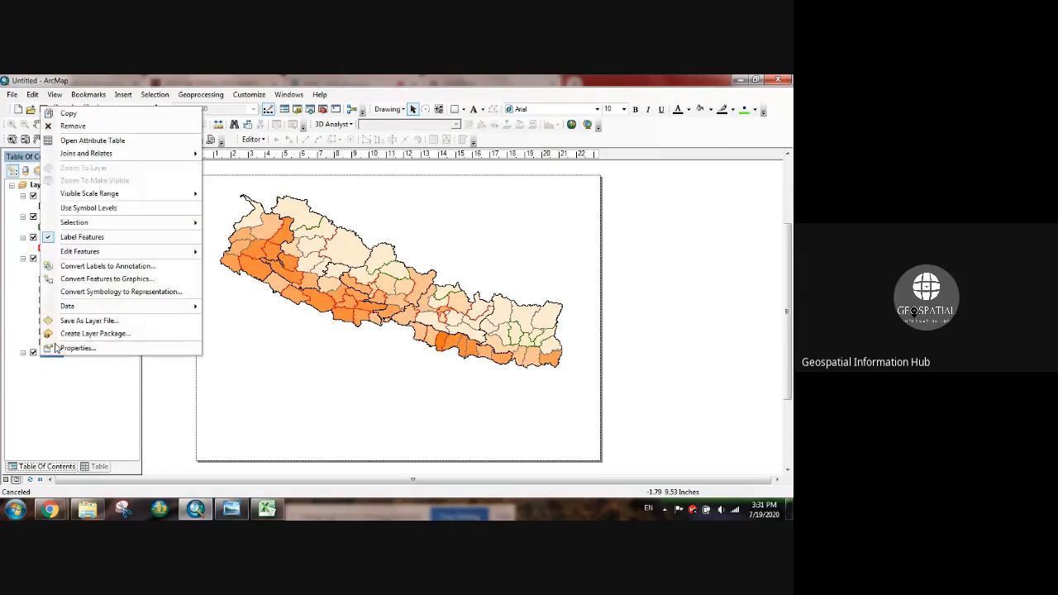
{"action": "left_click", "coordinate": [71, 394]}
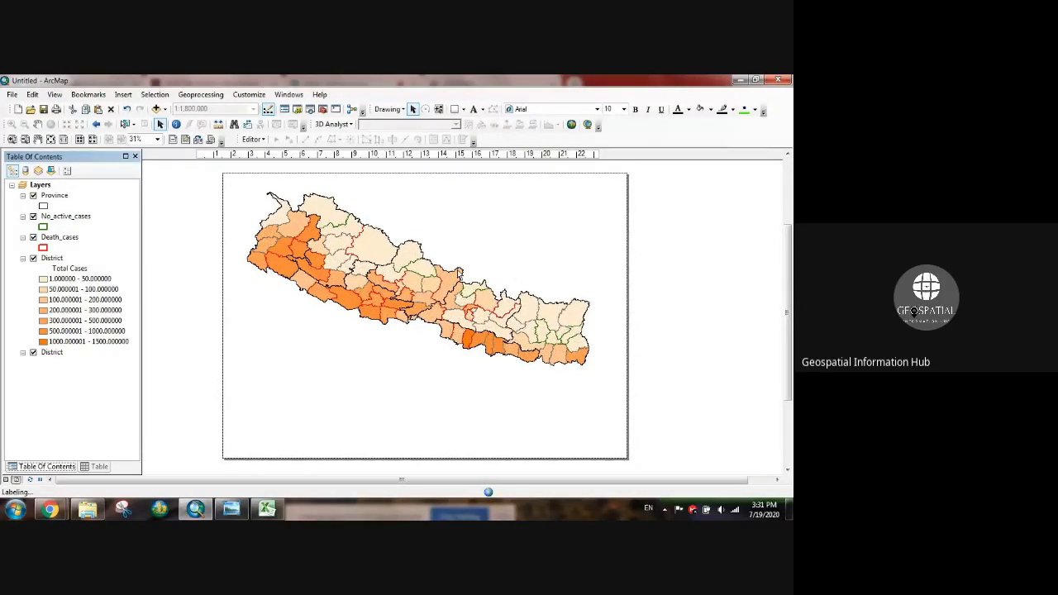
{"action": "left_click", "coordinate": [473, 250]}
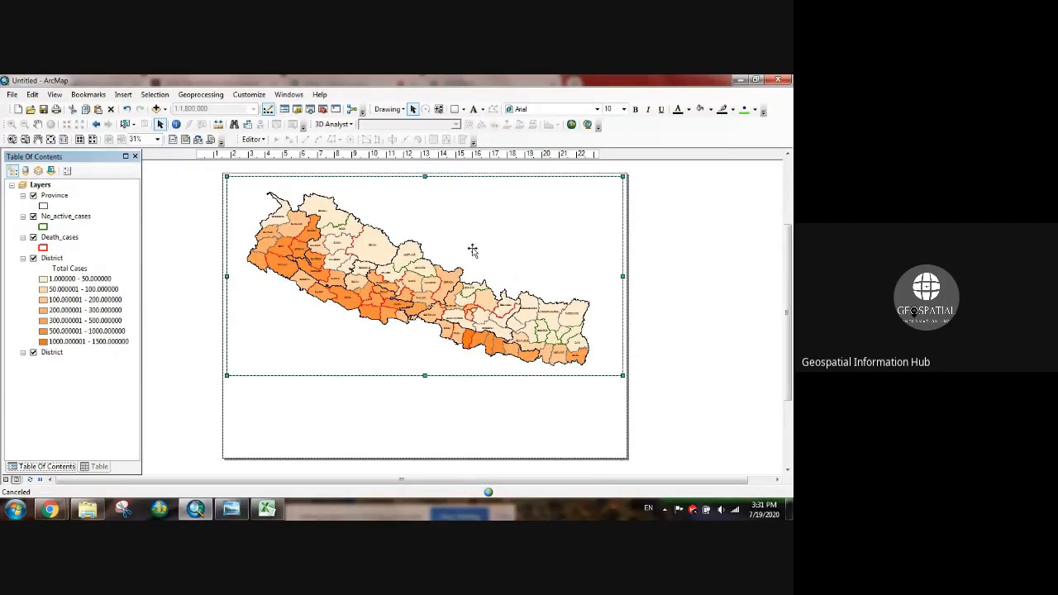
{"action": "left_click", "coordinate": [426, 409]}
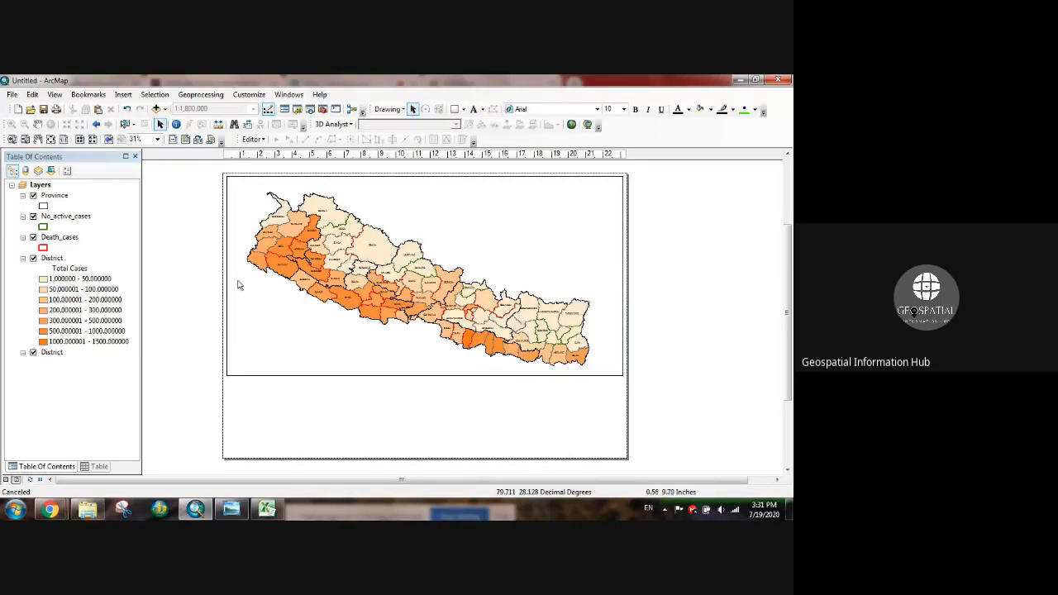
{"action": "left_click", "coordinate": [73, 366]}
{"action": "left_click", "coordinate": [50, 356]}
{"action": "left_click", "coordinate": [69, 390]}
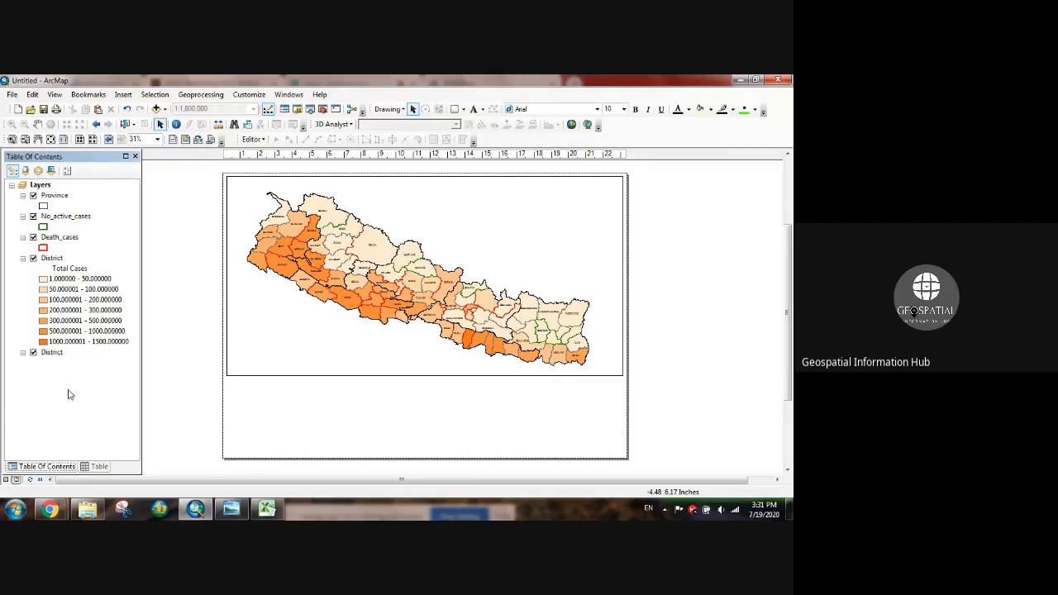
Try moving the Total Cases District layer below the hollow District layer, and move it back above.
{"action": "left_click_drag", "start_coordinate": [53, 260], "coordinate": [65, 382]}
{"action": "left_click_drag", "start_coordinate": [55, 283], "coordinate": [58, 249]}
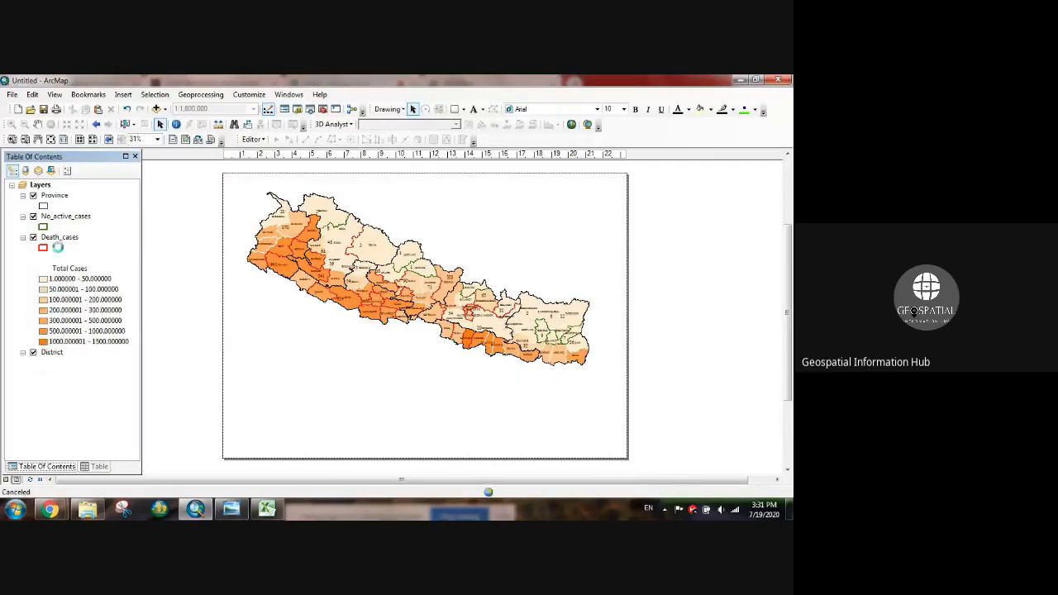
{"action": "left_click", "coordinate": [78, 390]}
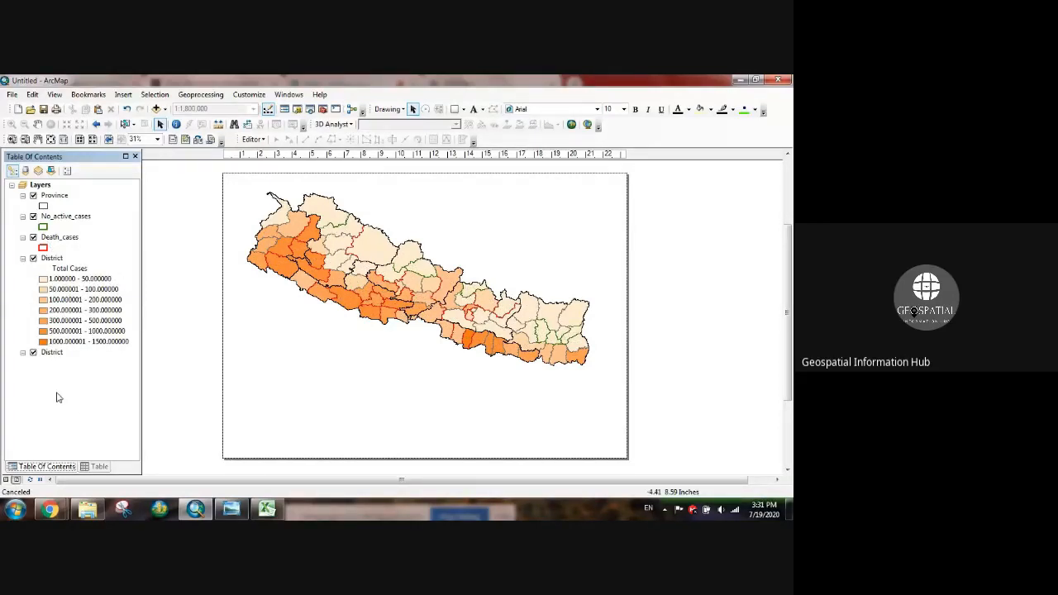
Pull the left and top edges of the map's data frame slightly inward from the page margins.
{"action": "left_click", "coordinate": [408, 354]}
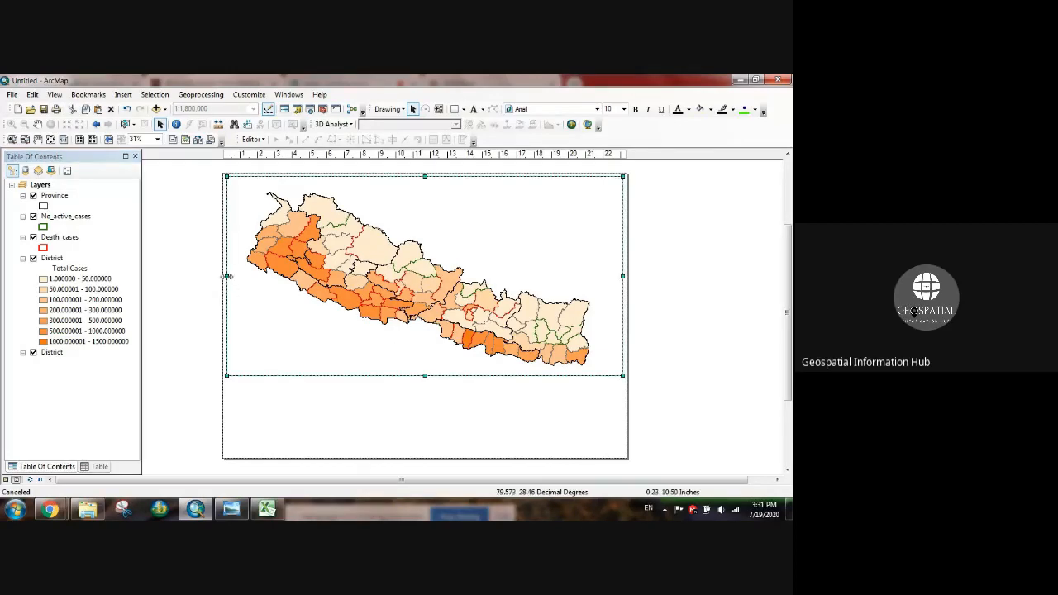
{"action": "left_click_drag", "start_coordinate": [227, 277], "coordinate": [230, 277]}
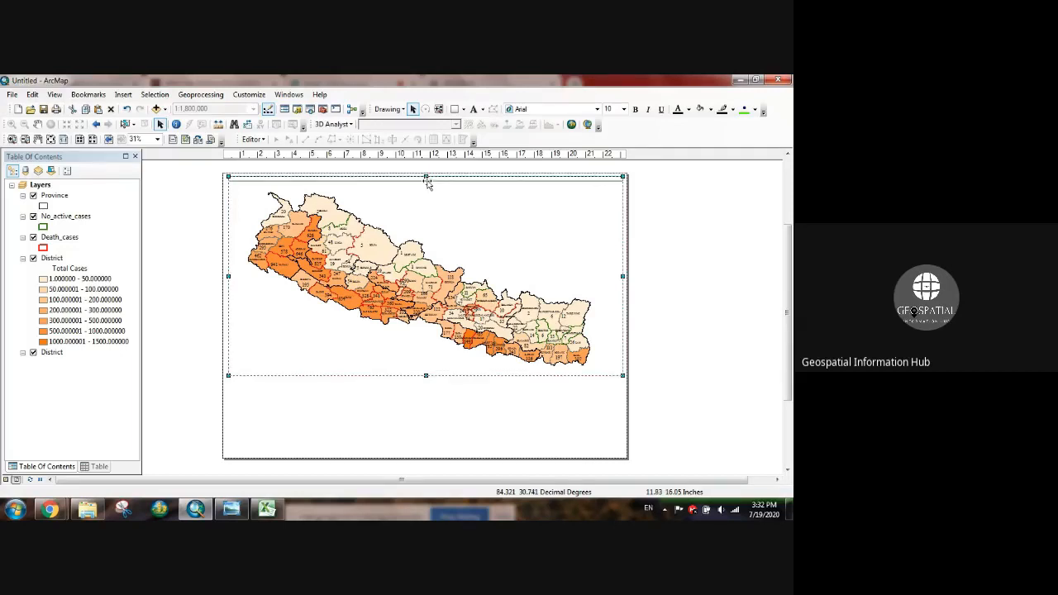
{"action": "left_click_drag", "start_coordinate": [426, 181], "coordinate": [427, 178]}
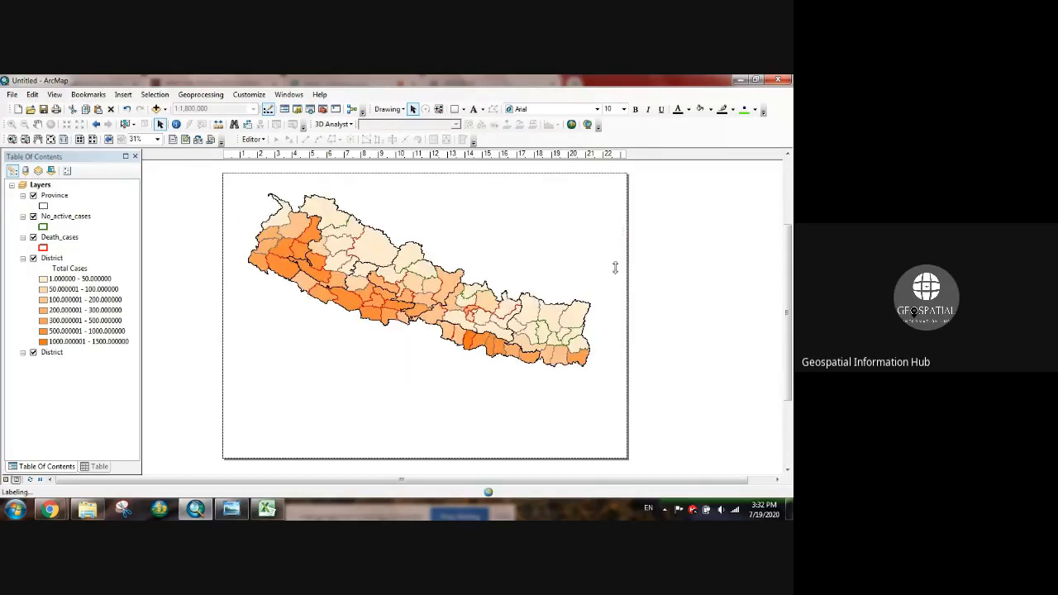
Start a new reference grid for the data frame as a graticule of meridians and parallels.
{"action": "right_click", "coordinate": [500, 222]}
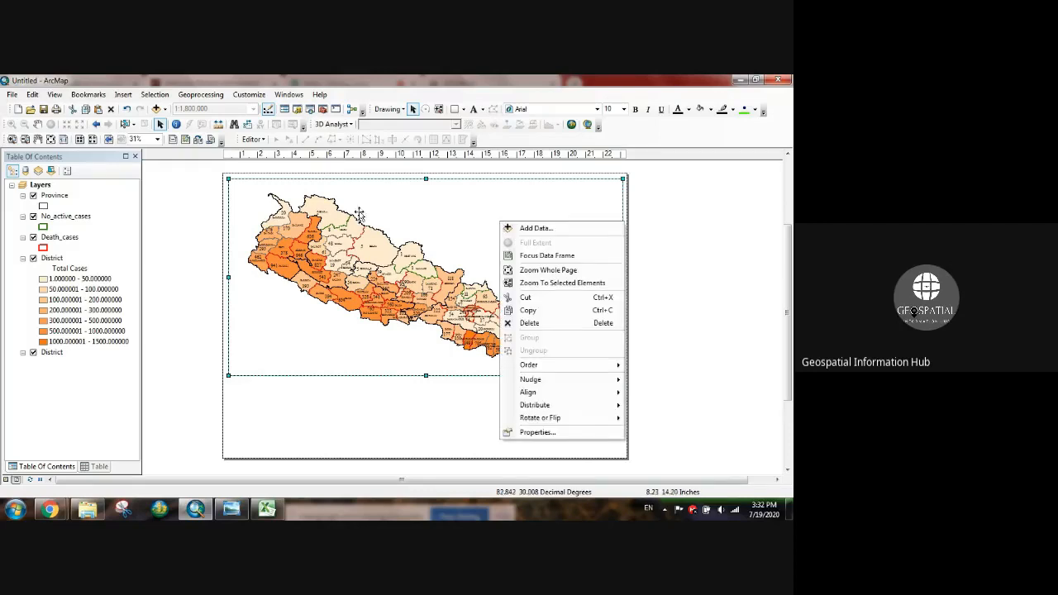
{"action": "left_click", "coordinate": [535, 434]}
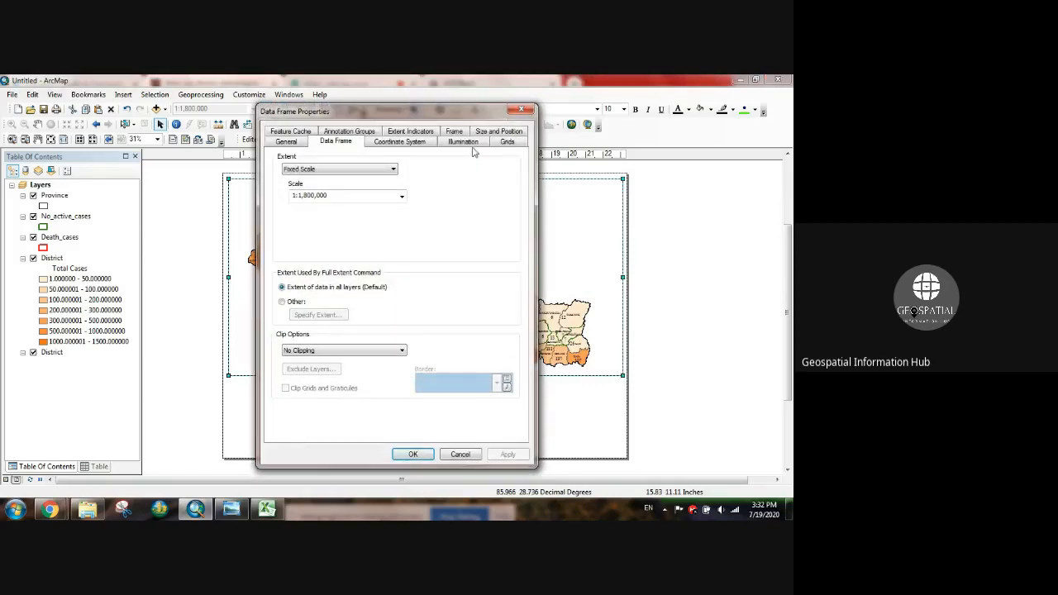
{"action": "left_click", "coordinate": [508, 142]}
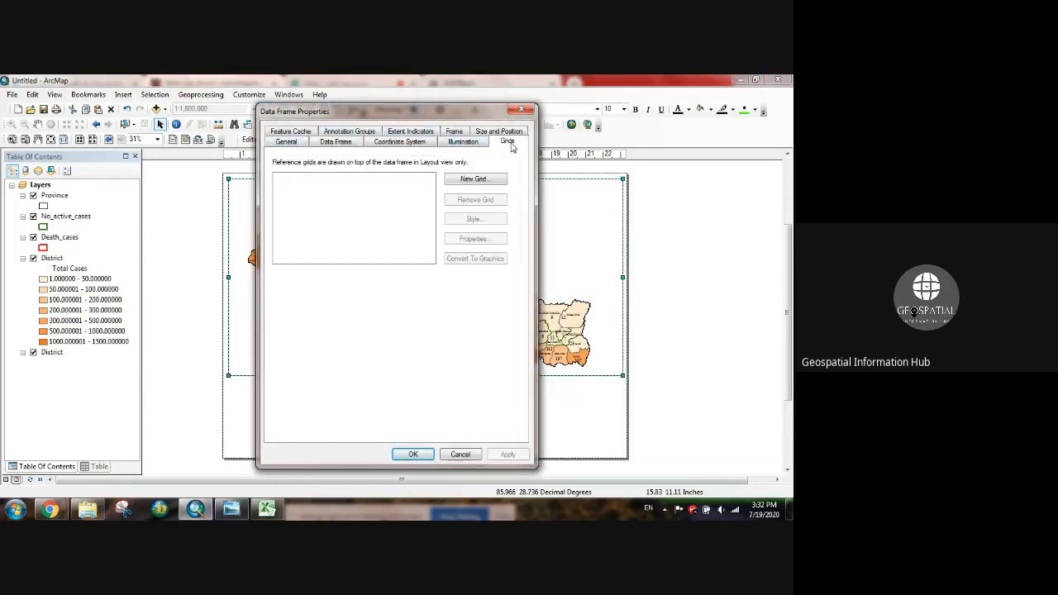
{"action": "left_click", "coordinate": [496, 179]}
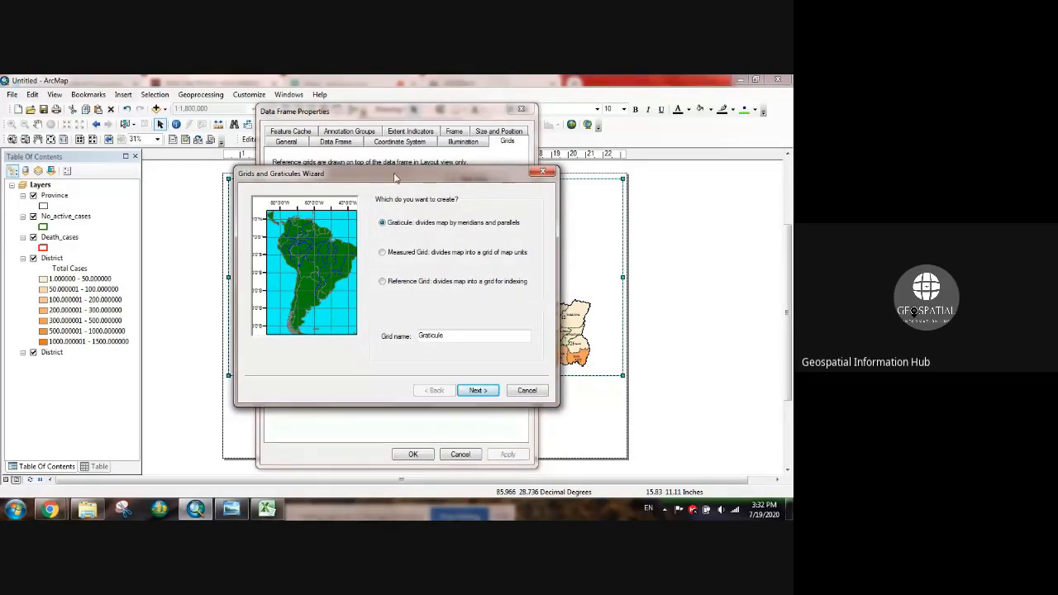
{"action": "left_click_drag", "start_coordinate": [395, 178], "coordinate": [295, 164]}
{"action": "left_click", "coordinate": [374, 376]}
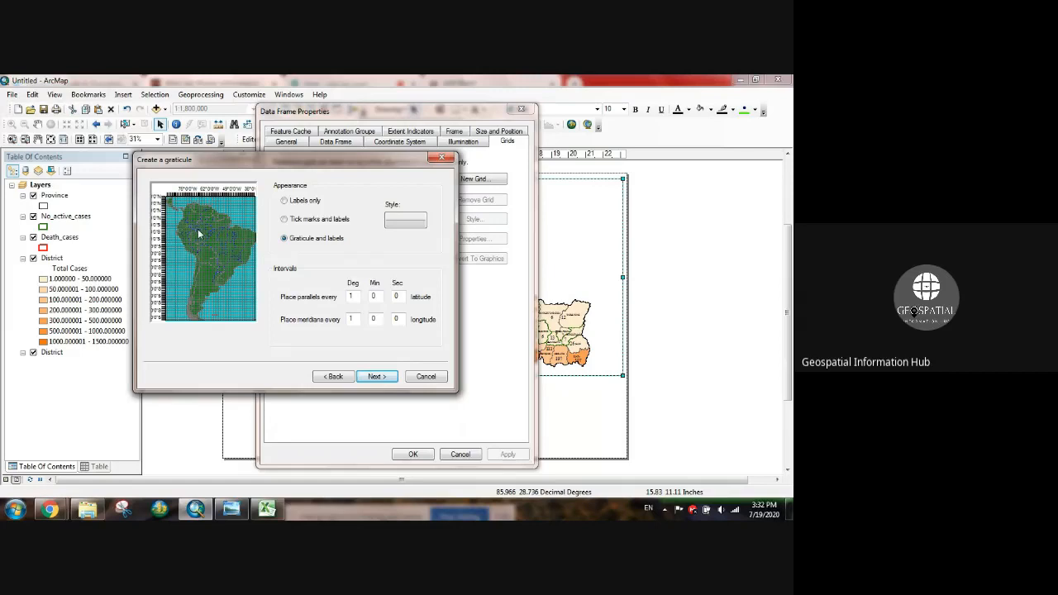
Make the graticule labels only, with parallels every 3° and meridians every 1°30', keep the default axes and border, and add it to the map.
{"action": "left_click", "coordinate": [284, 201]}
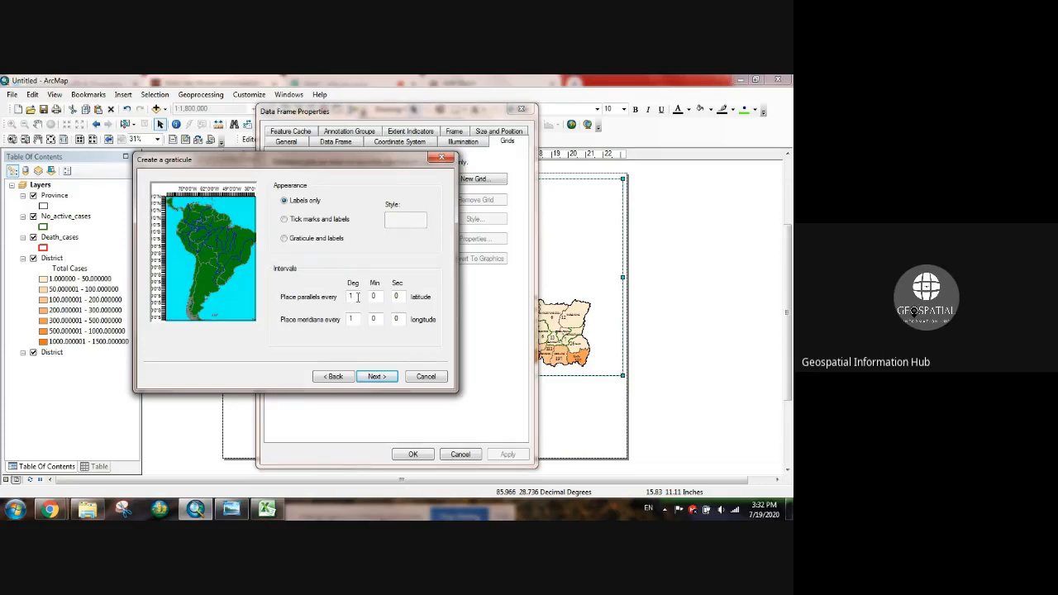
{"action": "double_click", "coordinate": [357, 298]}
{"action": "double_click", "coordinate": [349, 320]}
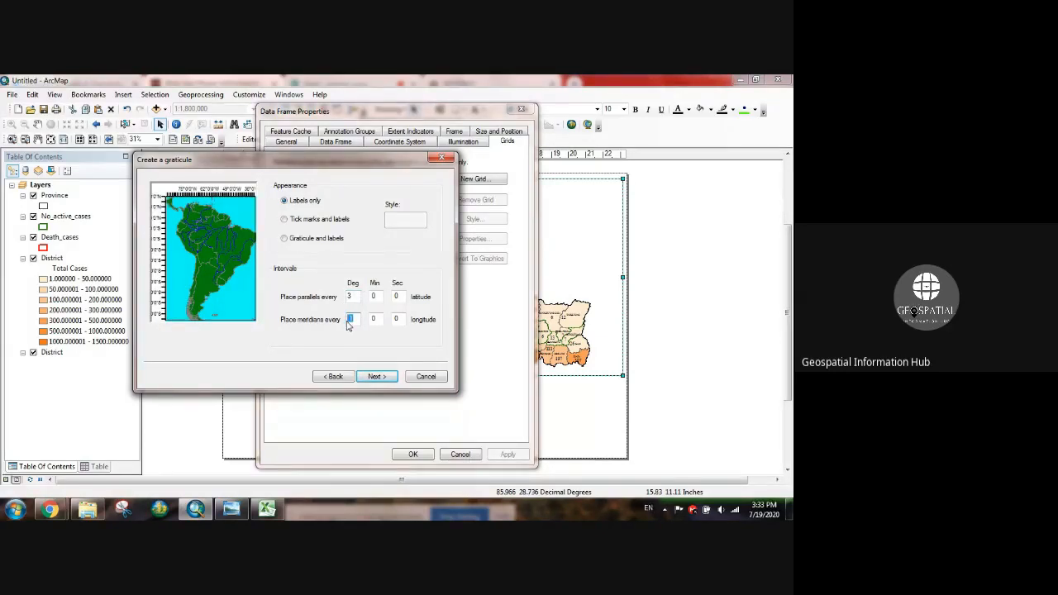
{"action": "double_click", "coordinate": [373, 320]}
{"action": "type", "text": "2"}
{"action": "left_click", "coordinate": [391, 379]}
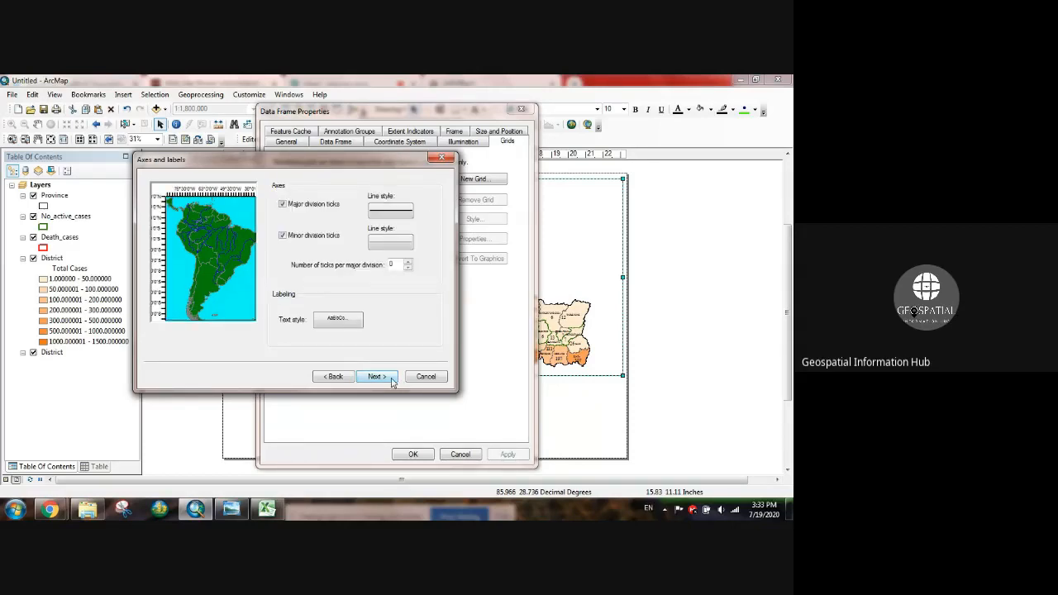
{"action": "left_click", "coordinate": [391, 380]}
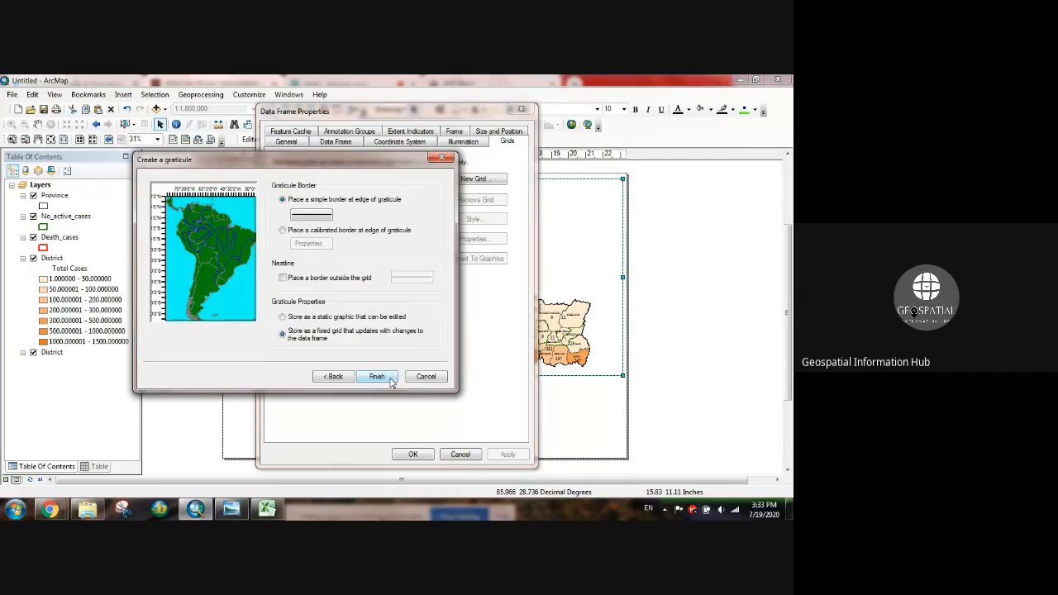
{"action": "left_click", "coordinate": [378, 377]}
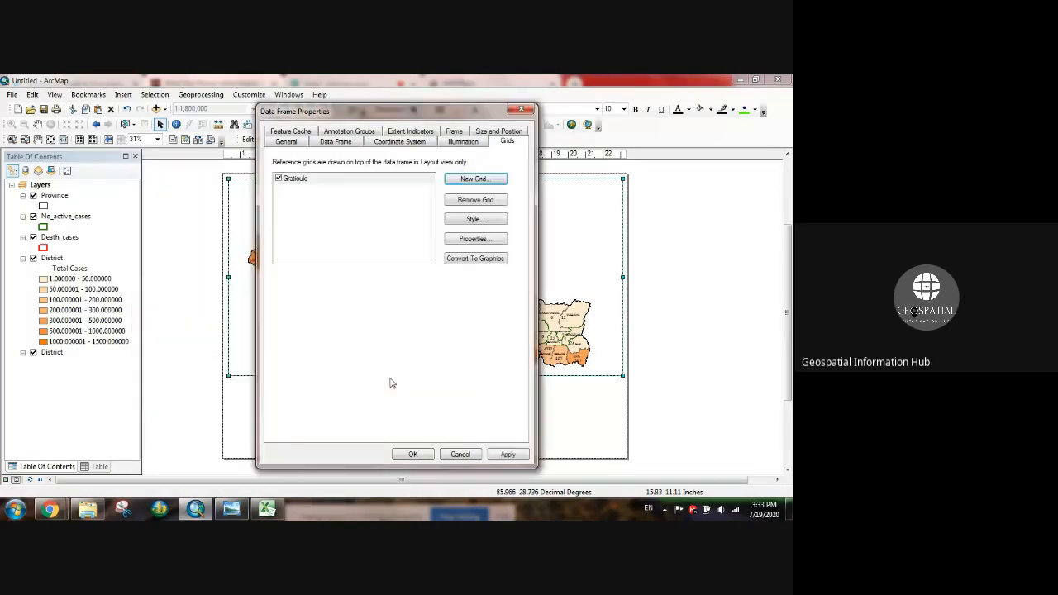
{"action": "left_click", "coordinate": [413, 454]}
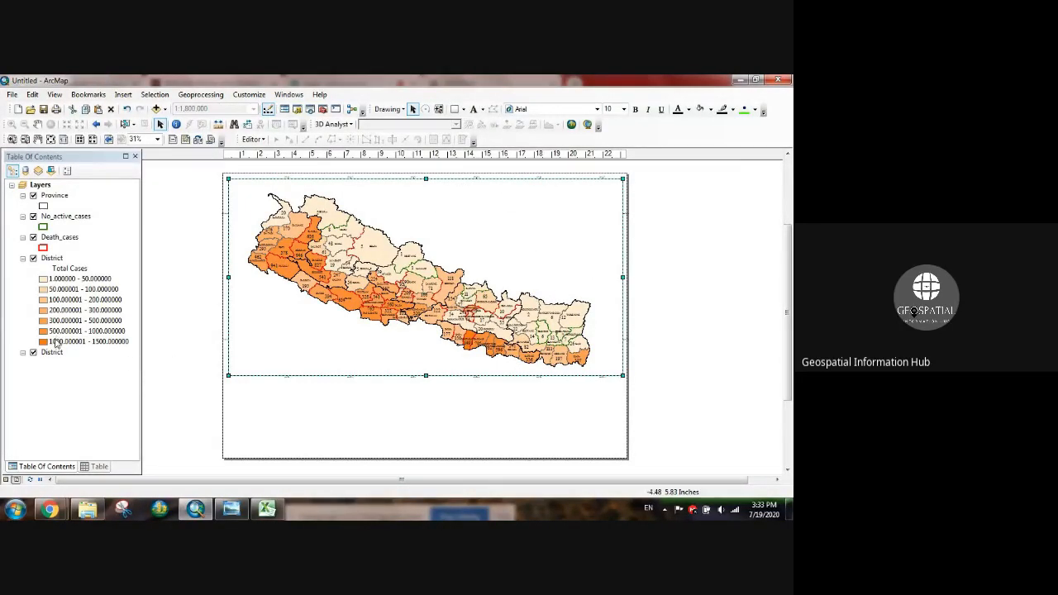
Set the graticule's labels to Times New Roman, size 20, with vertical orientation for the left and right labels.
{"action": "right_click", "coordinate": [444, 205]}
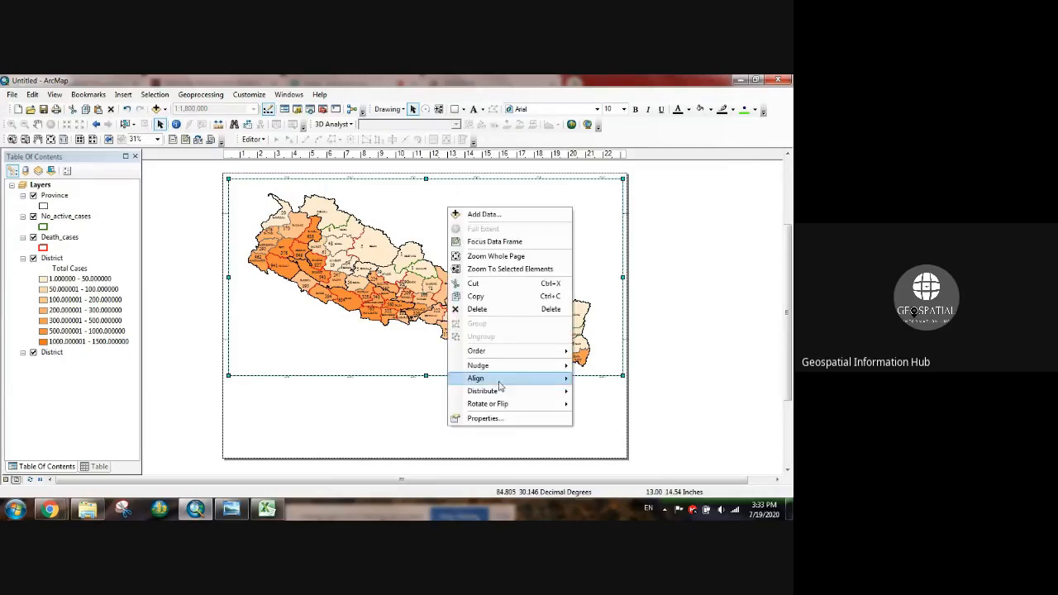
{"action": "left_click", "coordinate": [469, 417]}
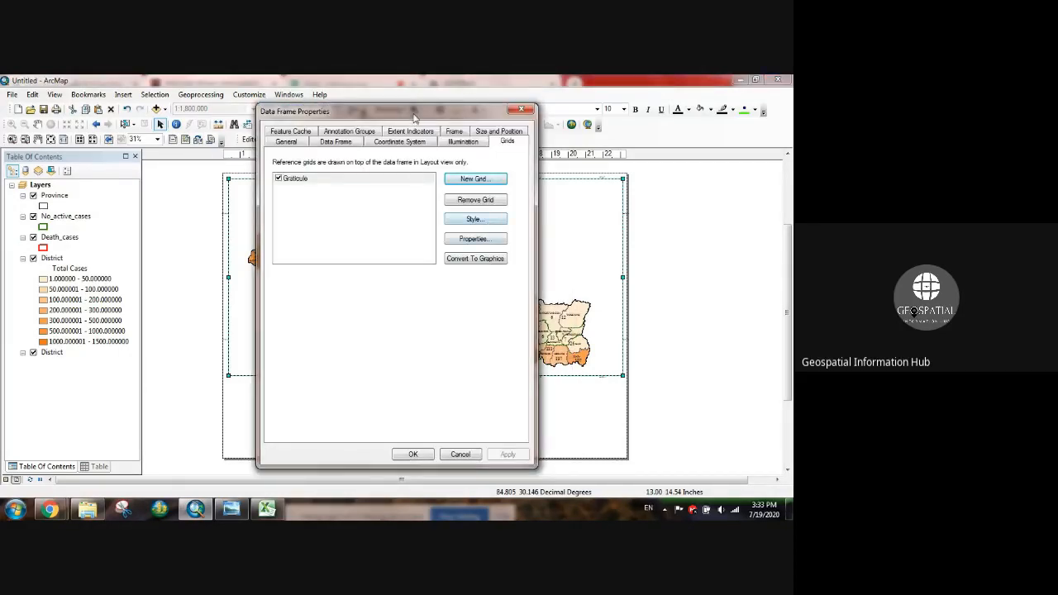
{"action": "left_click_drag", "start_coordinate": [414, 114], "coordinate": [102, 141]}
{"action": "left_click", "coordinate": [160, 262]}
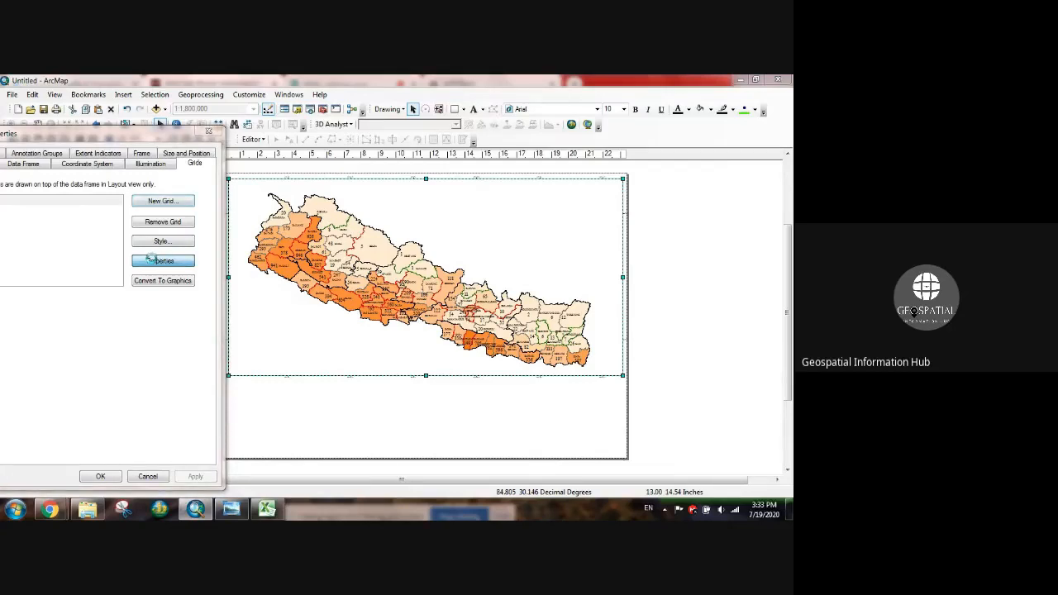
{"action": "left_click_drag", "start_coordinate": [126, 176], "coordinate": [128, 167]}
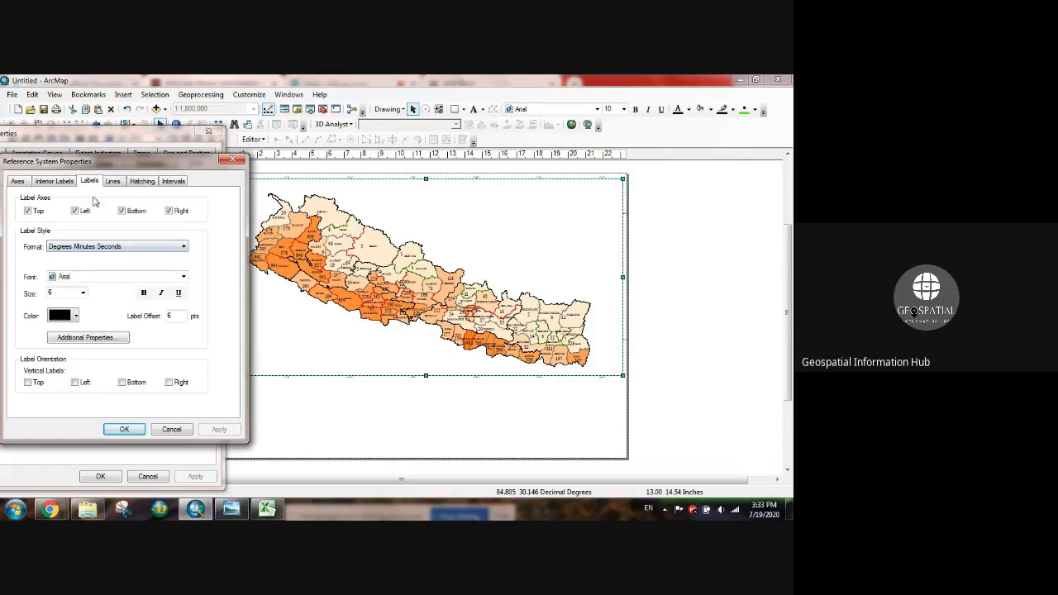
{"action": "left_click", "coordinate": [75, 278]}
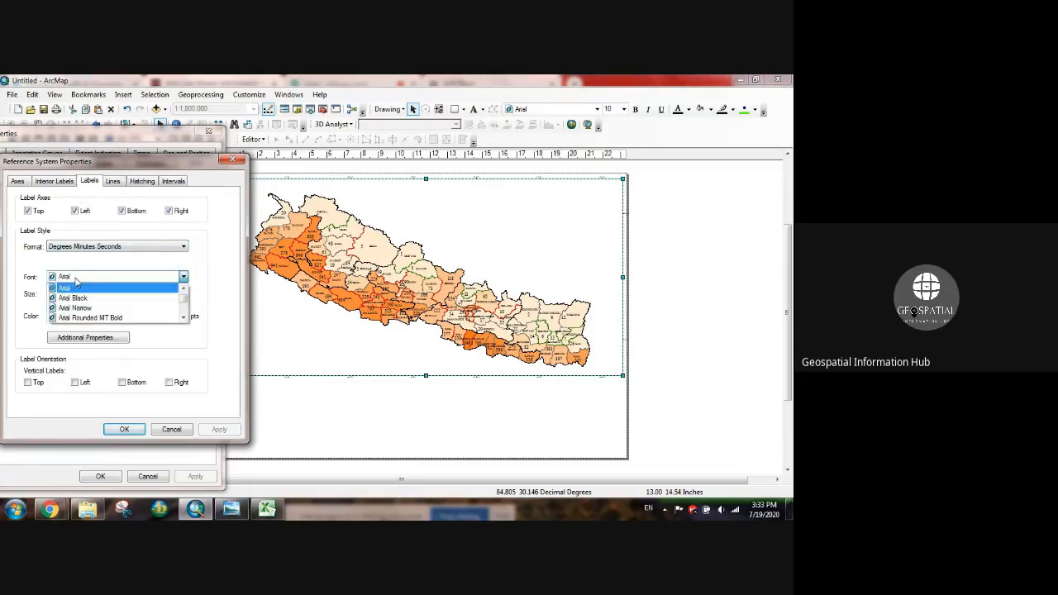
{"action": "type", "text": "ti"}
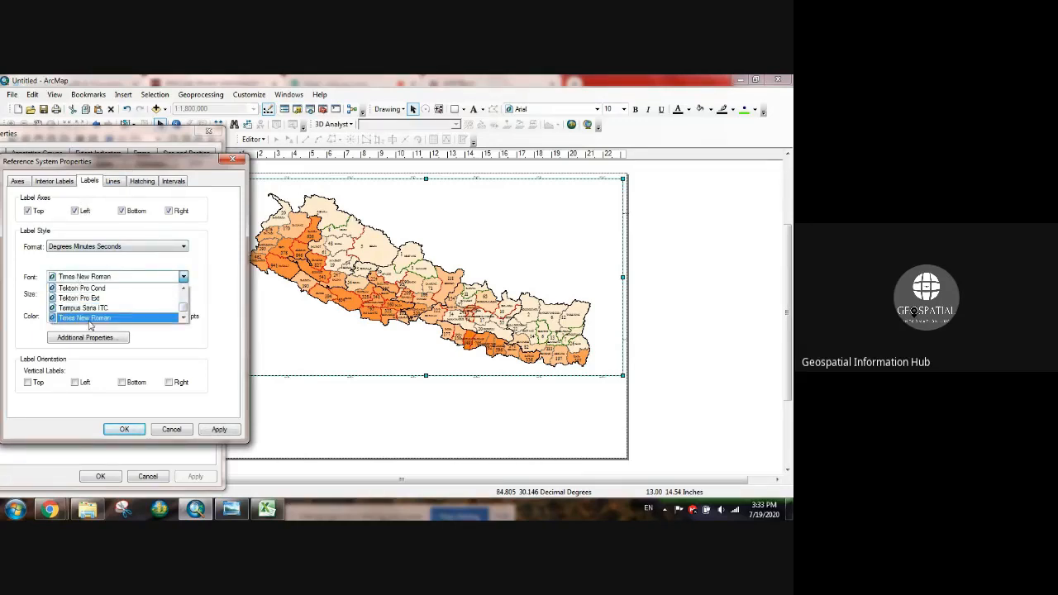
{"action": "left_click", "coordinate": [82, 318]}
{"action": "double_click", "coordinate": [76, 294]}
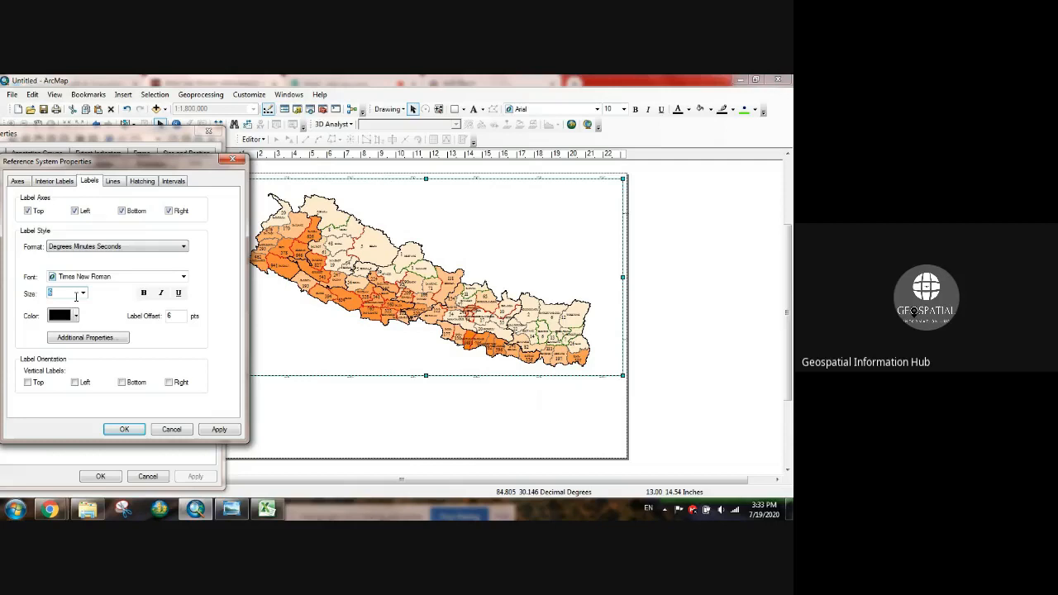
{"action": "type", "text": "20"}
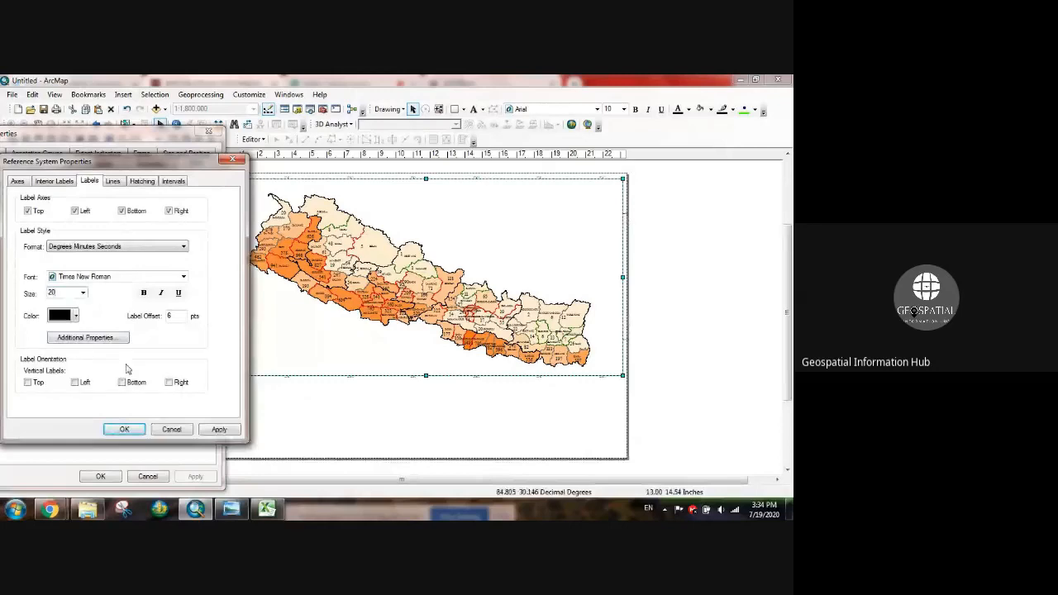
{"action": "left_click", "coordinate": [80, 384]}
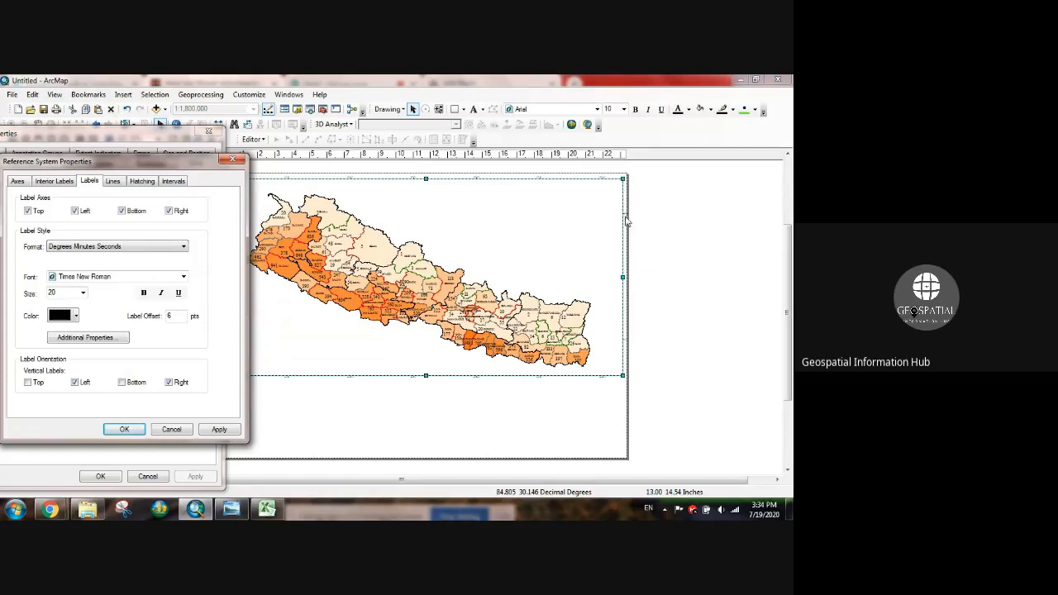
Set the graticule's hatch intervals to 3° longitude and 1°30' latitude, and apply the changes to the data frame.
{"action": "left_click", "coordinate": [116, 184]}
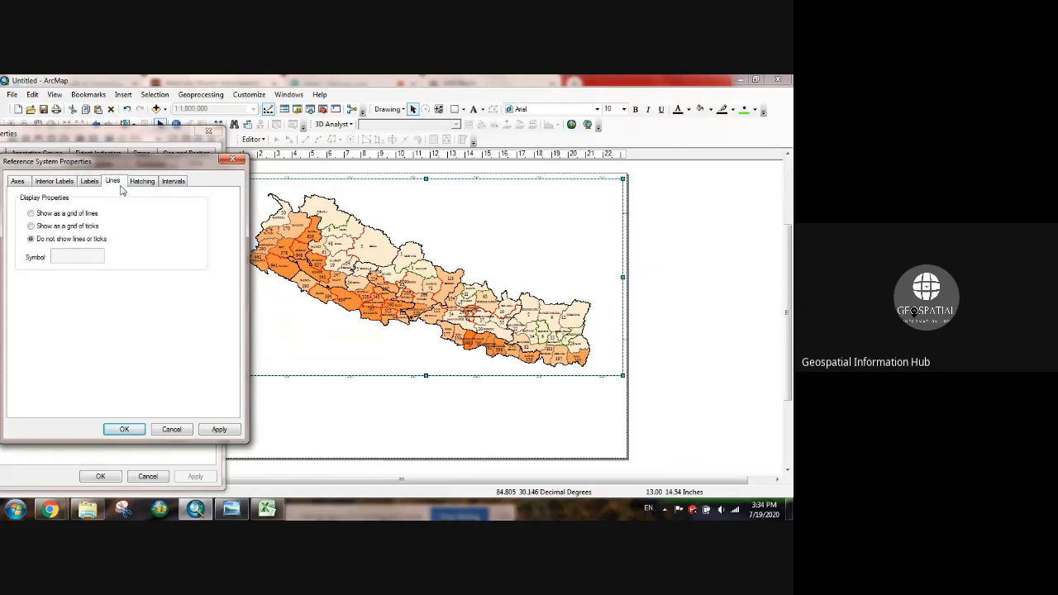
{"action": "left_click", "coordinate": [137, 185]}
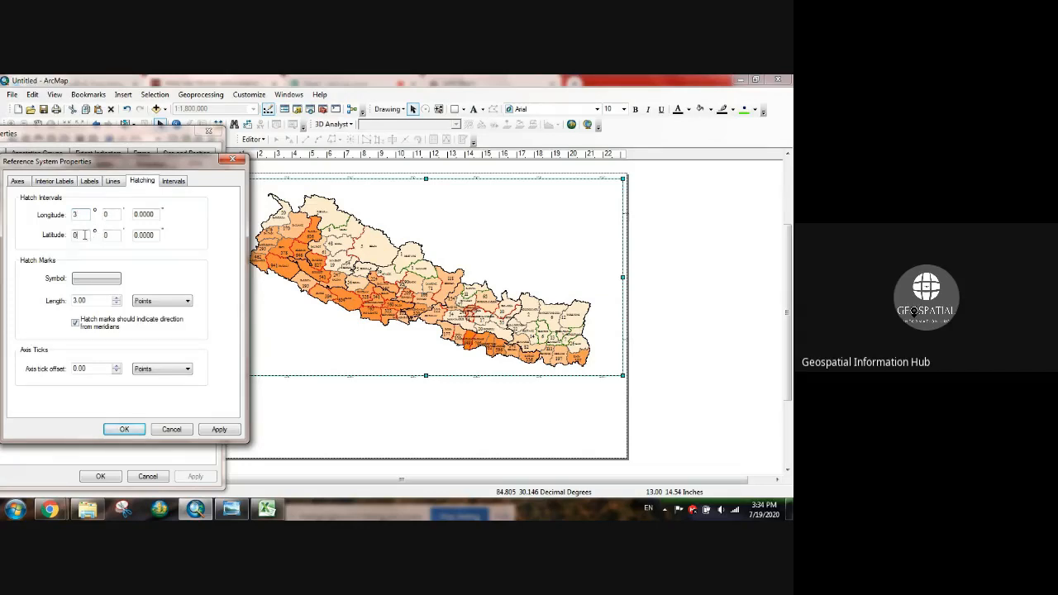
{"action": "double_click", "coordinate": [83, 235]}
{"action": "type", "text": "1"}
{"action": "left_click", "coordinate": [124, 429]}
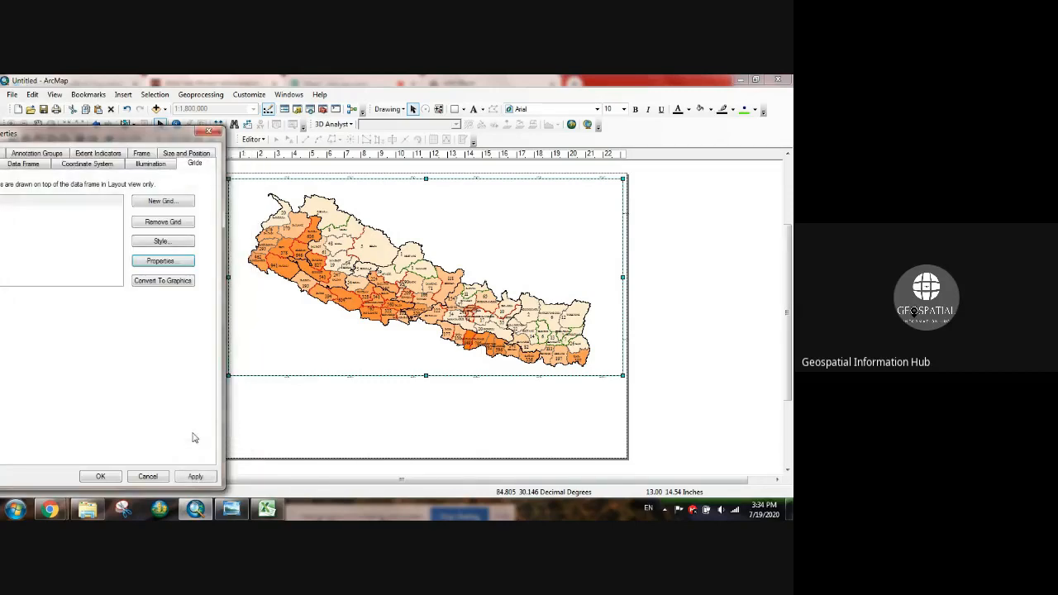
{"action": "left_click", "coordinate": [182, 477]}
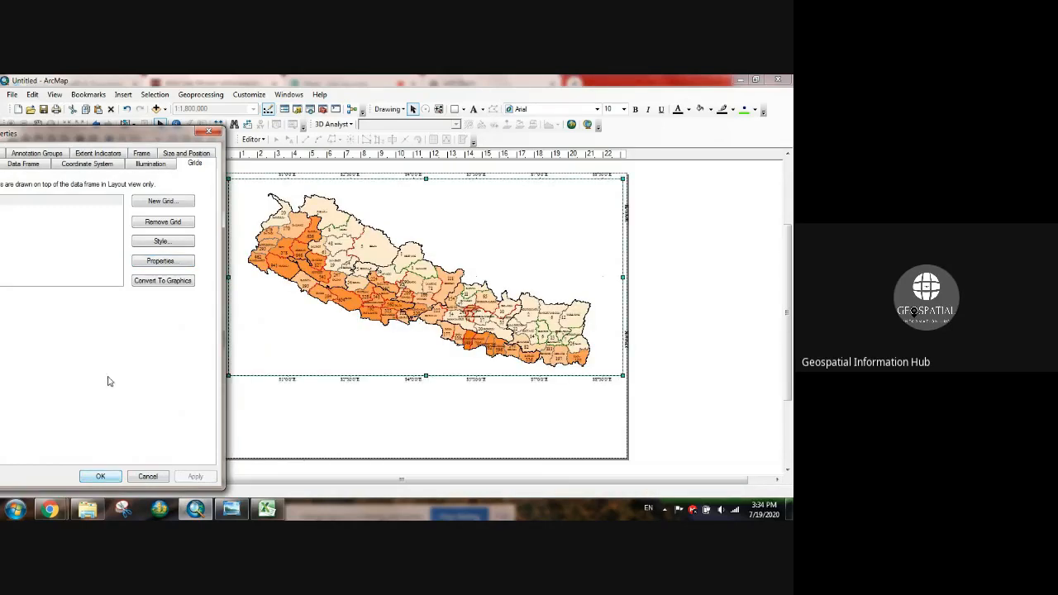
Set the graticule's hatch intervals to 1°30' for both longitude and latitude, and apply the changes to the data frame.
{"action": "left_click", "coordinate": [160, 261]}
{"action": "type", "text": "3"}
{"action": "double_click", "coordinate": [71, 245]}
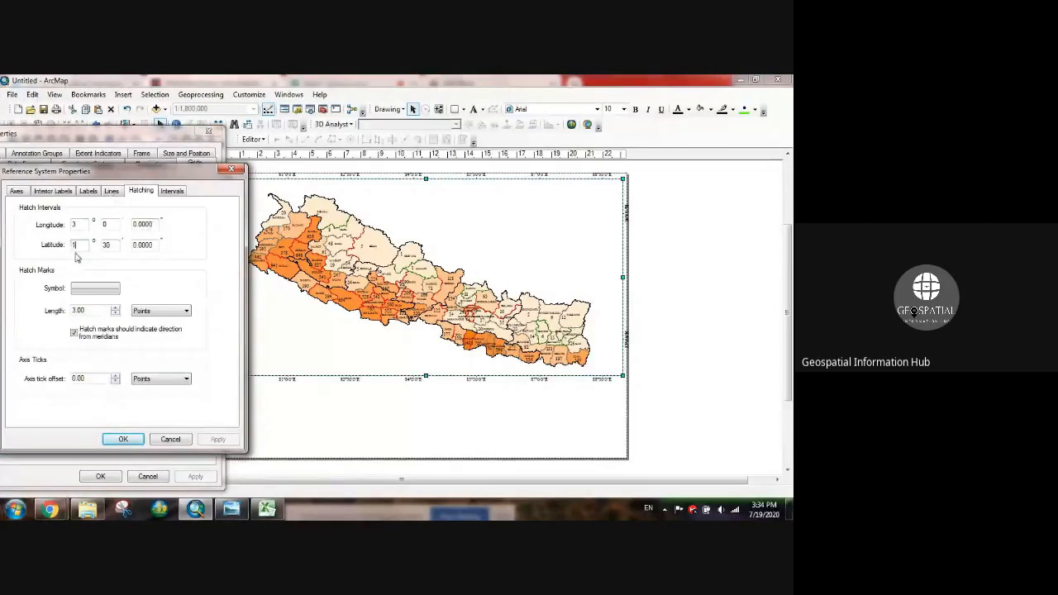
{"action": "left_click_drag", "start_coordinate": [81, 225], "coordinate": [66, 226]}
{"action": "type", "text": "1"}
{"action": "key", "text": "Tab"}
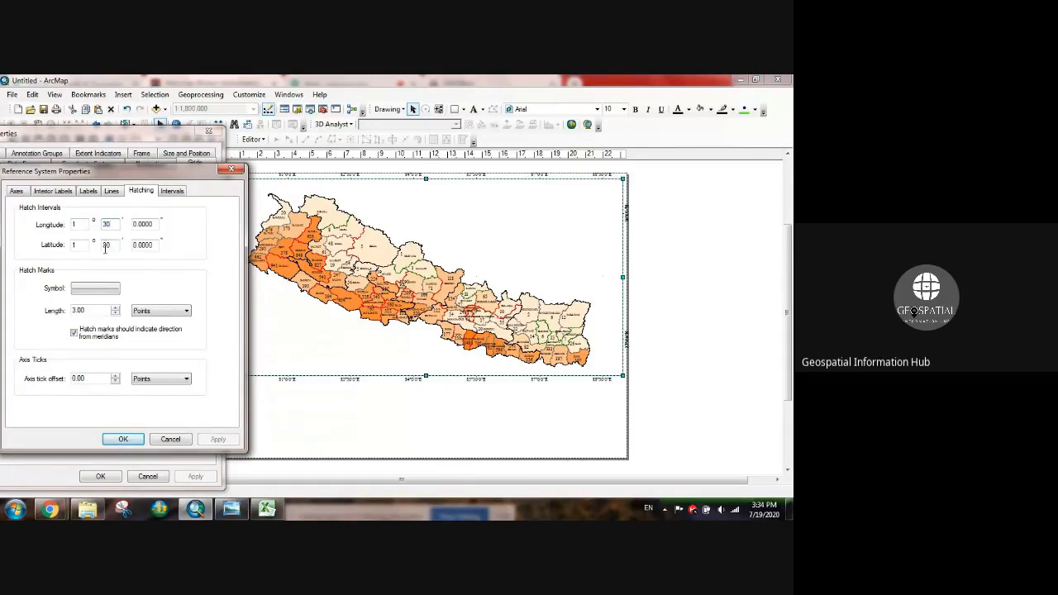
{"action": "left_click", "coordinate": [123, 439]}
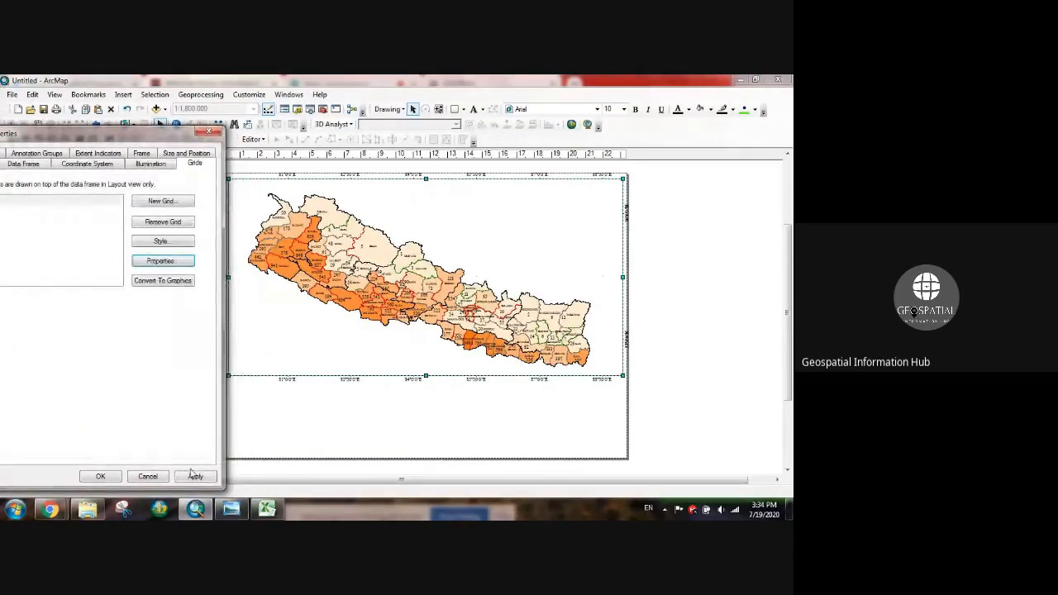
{"action": "left_click", "coordinate": [193, 476]}
{"action": "left_click", "coordinate": [101, 477]}
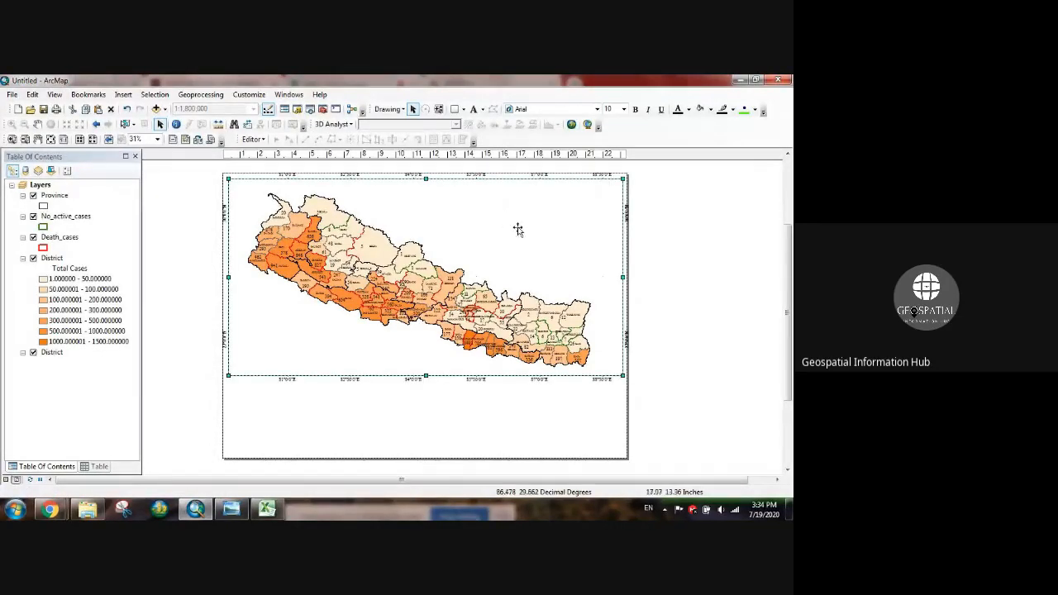
Shrink the main data frame slightly at its right and top edges to bring the graticule labels inside the page.
{"action": "left_click_drag", "start_coordinate": [623, 278], "coordinate": [619, 277]}
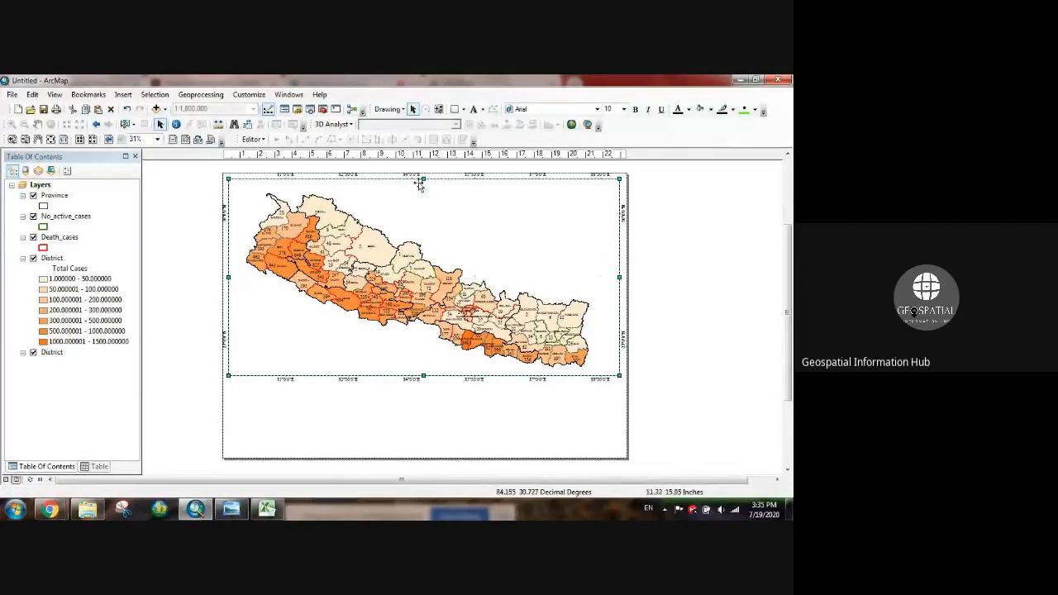
{"action": "left_click_drag", "start_coordinate": [423, 181], "coordinate": [419, 187]}
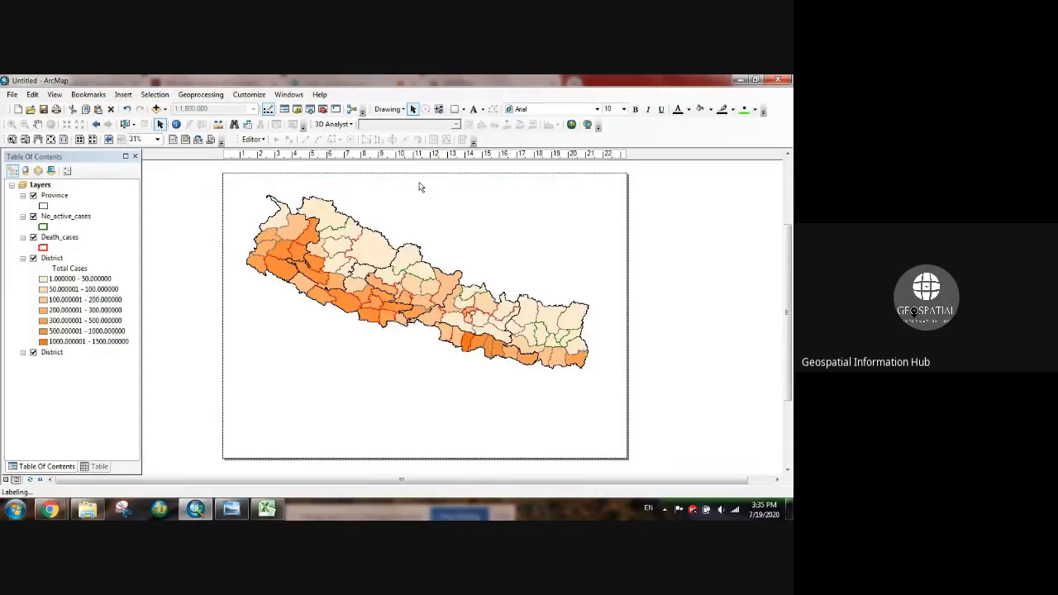
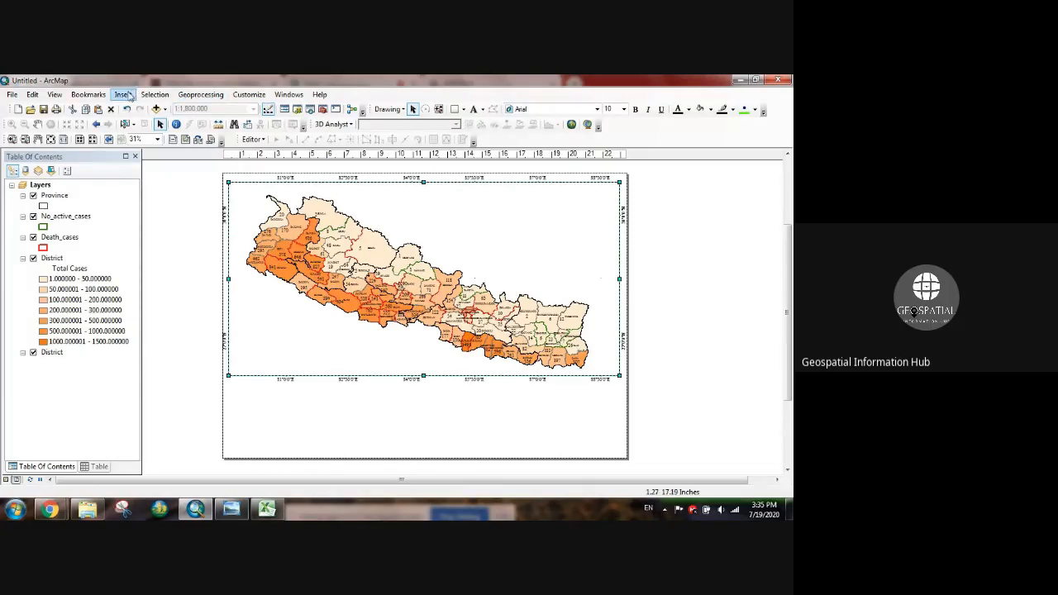
Insert a new data frame, reduce its size, and place it in the blank upper-right area of the main map.
{"action": "left_click", "coordinate": [124, 95]}
{"action": "left_click", "coordinate": [125, 96]}
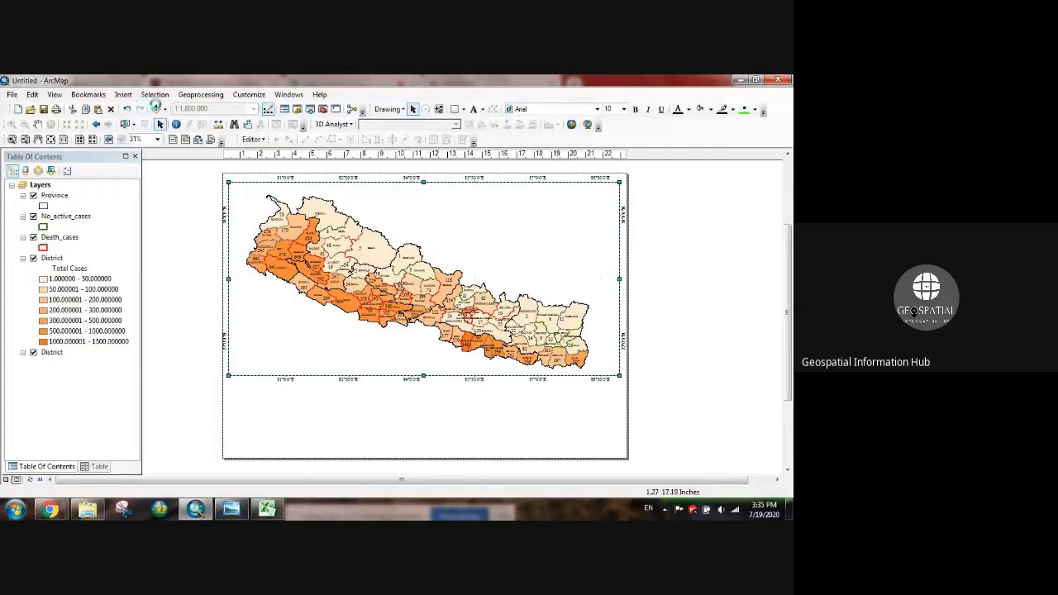
{"action": "left_click", "coordinate": [156, 108]}
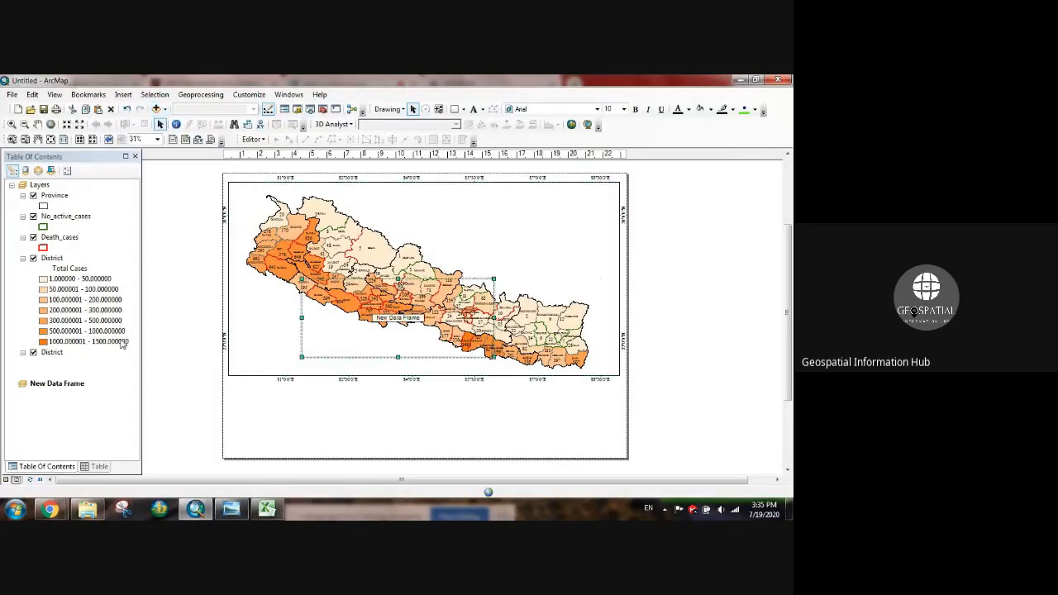
{"action": "left_click_drag", "start_coordinate": [437, 304], "coordinate": [507, 242]}
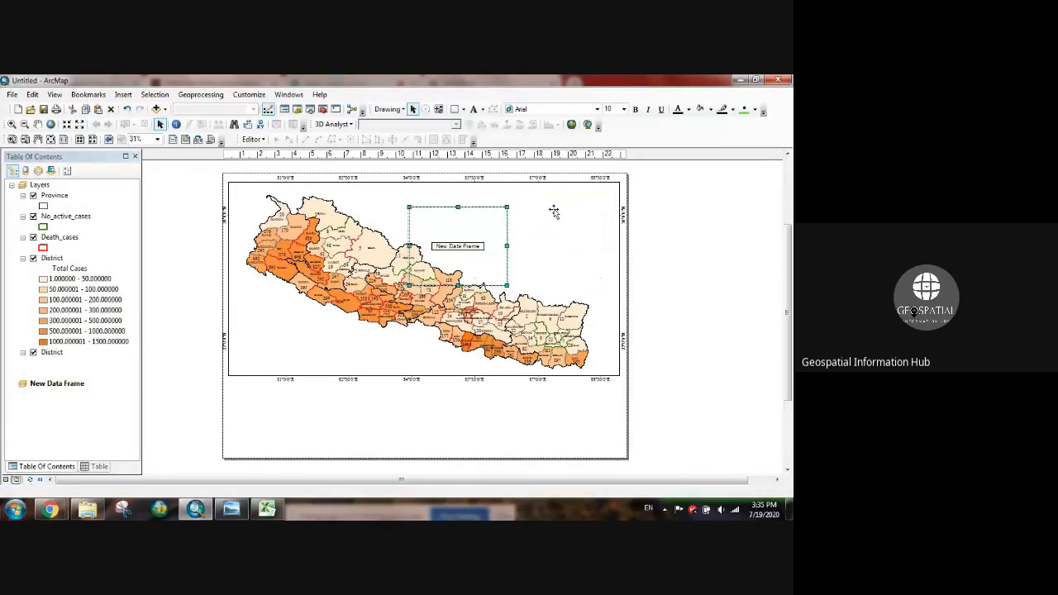
Copy the shaded District layer with the Total Cases classes from Layers into New Data Frame.
{"action": "left_click", "coordinate": [53, 259]}
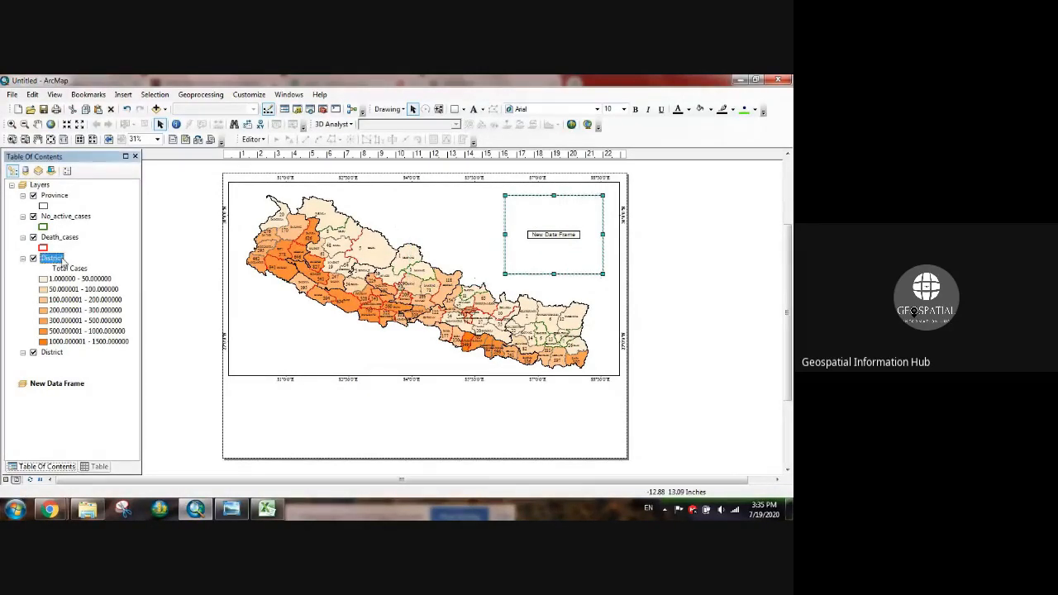
{"action": "right_click", "coordinate": [53, 261]}
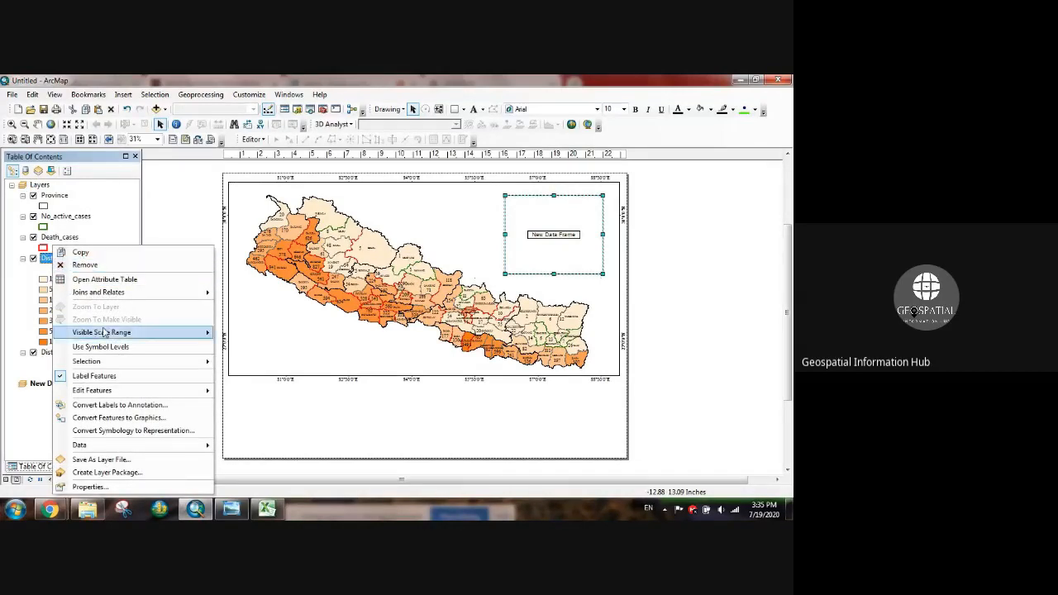
{"action": "left_click", "coordinate": [100, 257]}
{"action": "left_click", "coordinate": [58, 384]}
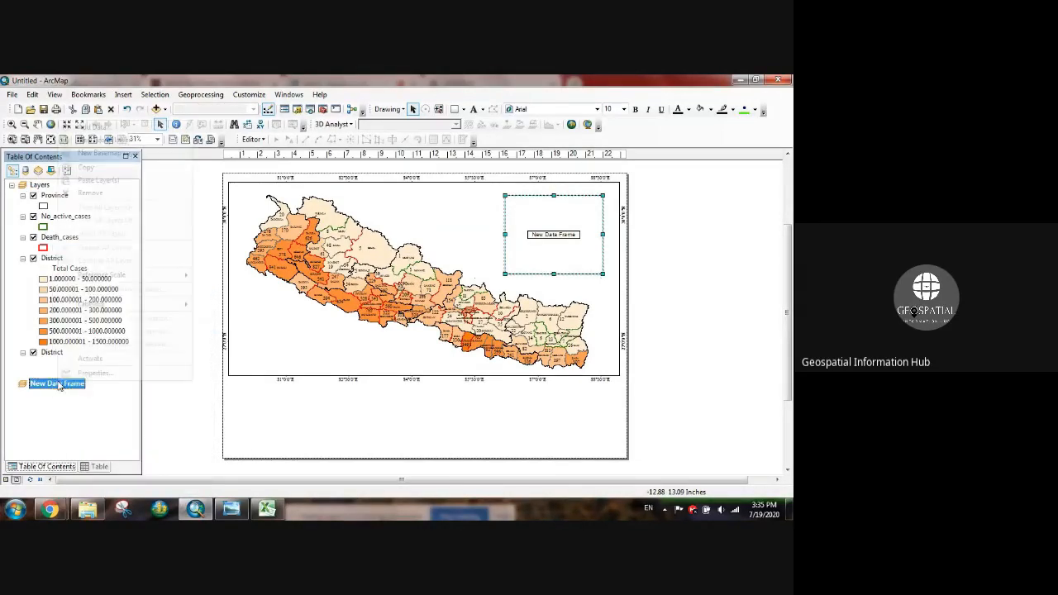
{"action": "right_click", "coordinate": [58, 385]}
{"action": "left_click", "coordinate": [116, 180]}
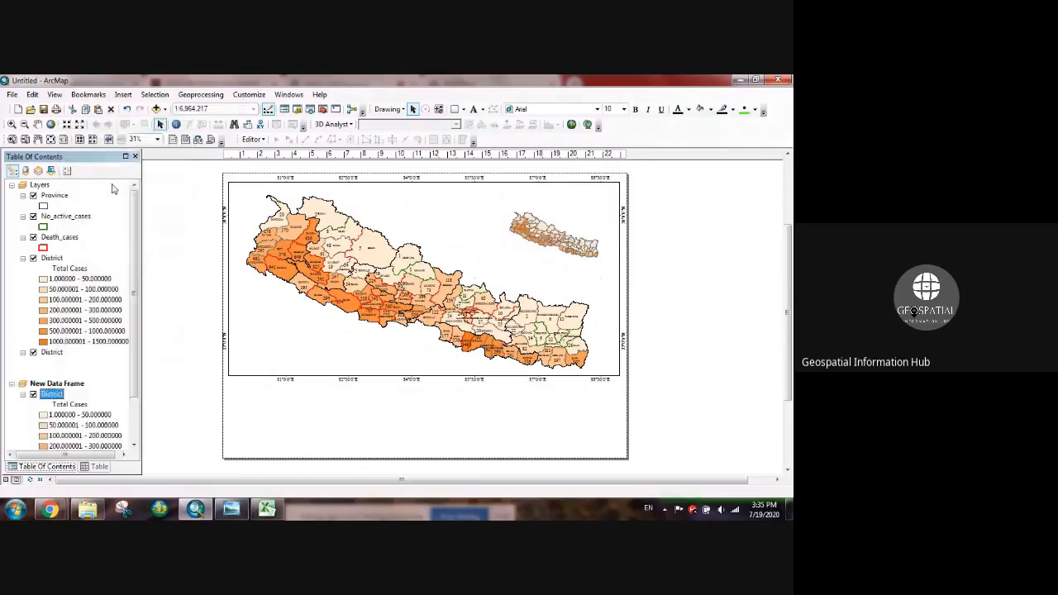
Copy the lowest District layer from Layers into New Data Frame, and arrange the shaded District layer above it.
{"action": "right_click", "coordinate": [53, 353]}
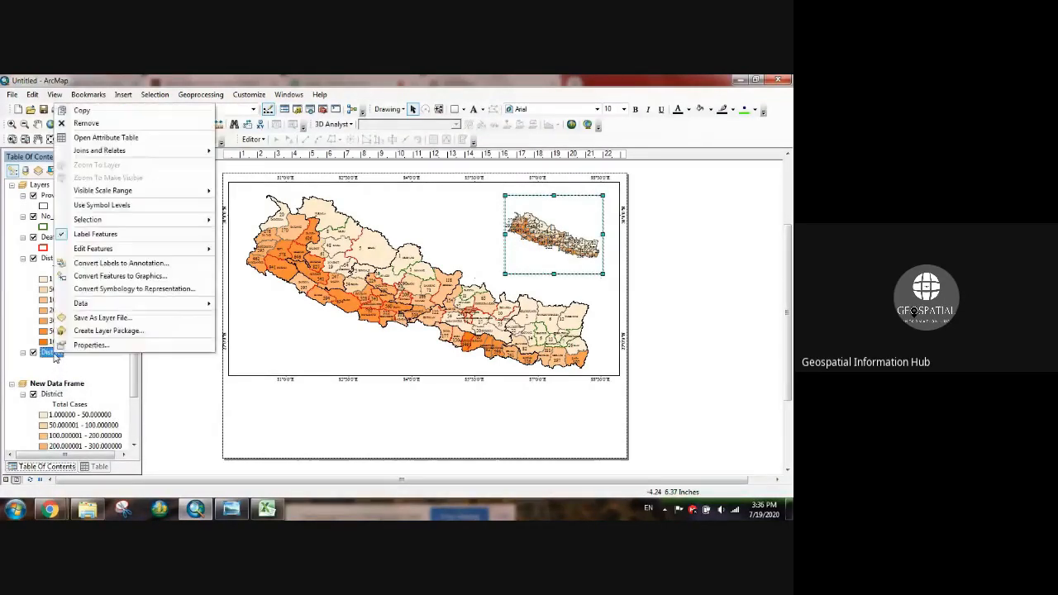
{"action": "left_click", "coordinate": [98, 110]}
{"action": "right_click", "coordinate": [73, 382]}
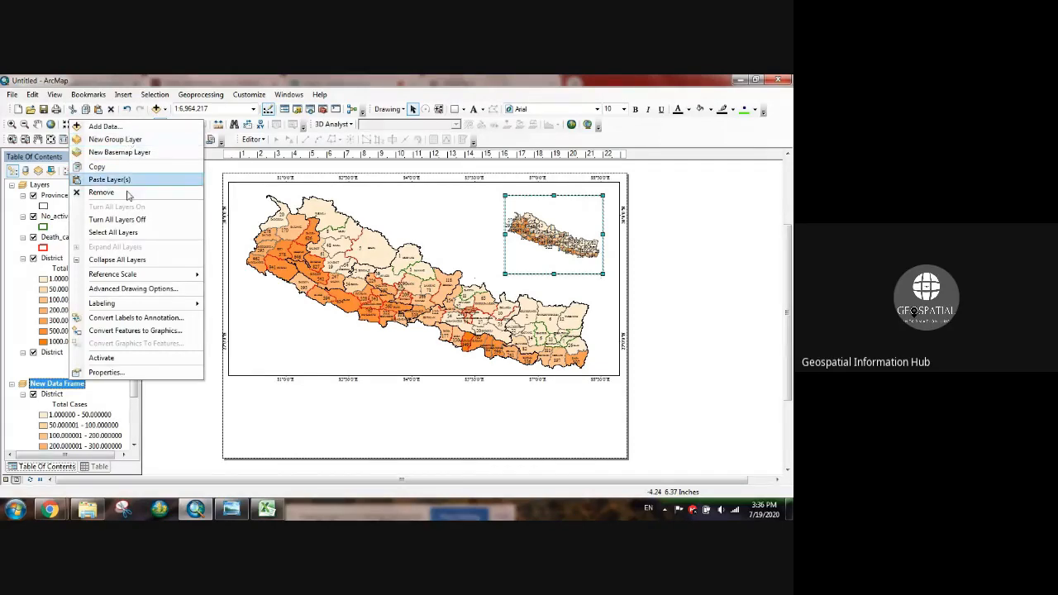
{"action": "left_click", "coordinate": [127, 180]}
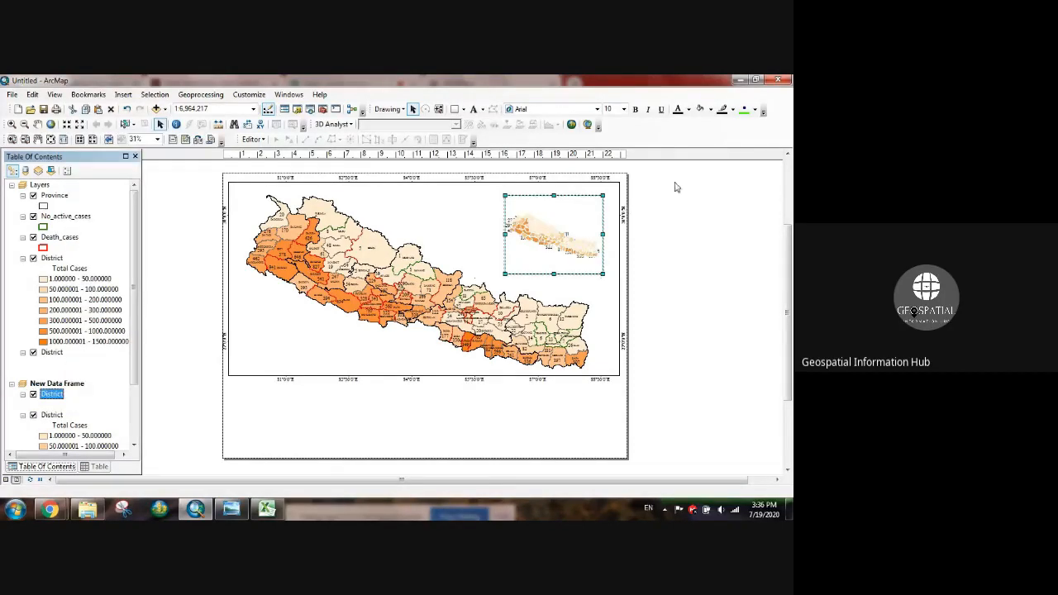
{"action": "left_click_drag", "start_coordinate": [52, 415], "coordinate": [53, 395]}
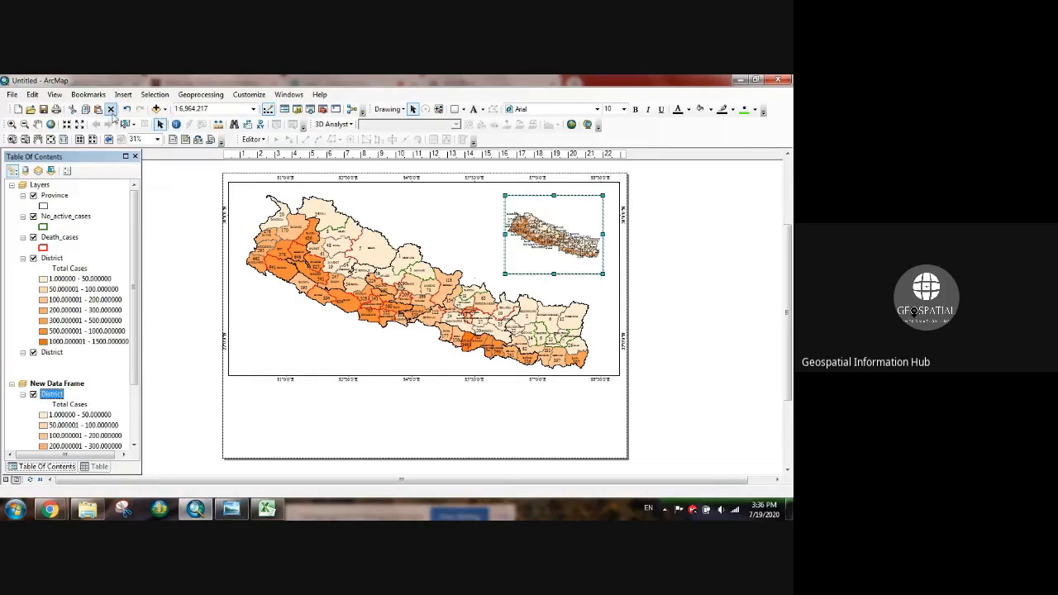
Zoom the inset data frame in on the cluster of small central-eastern districts, to a scale of about 1:454,000.
{"action": "left_click", "coordinate": [12, 124]}
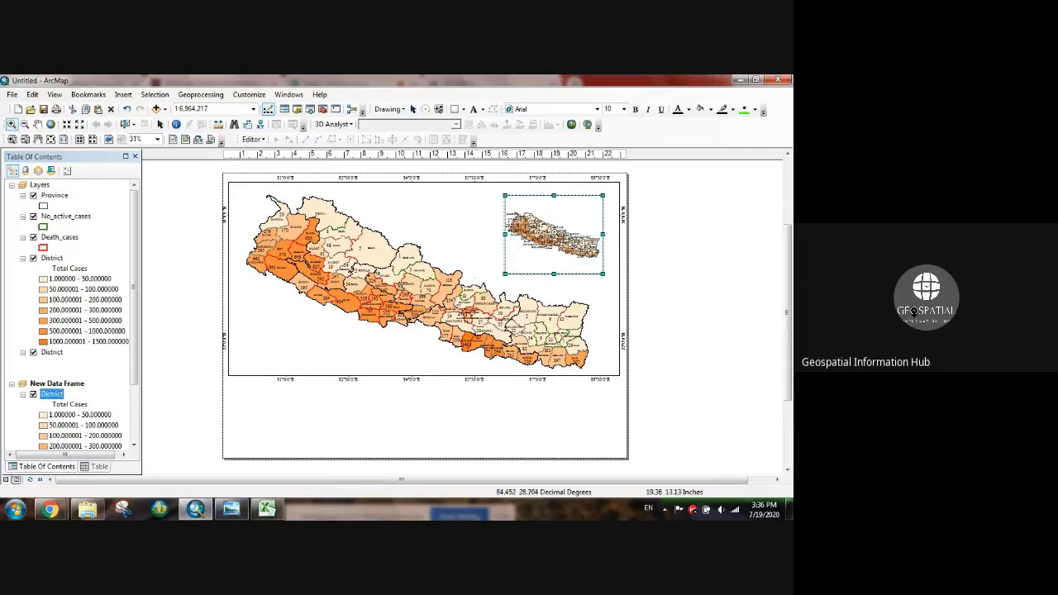
{"action": "left_click_drag", "start_coordinate": [554, 232], "coordinate": [576, 250]}
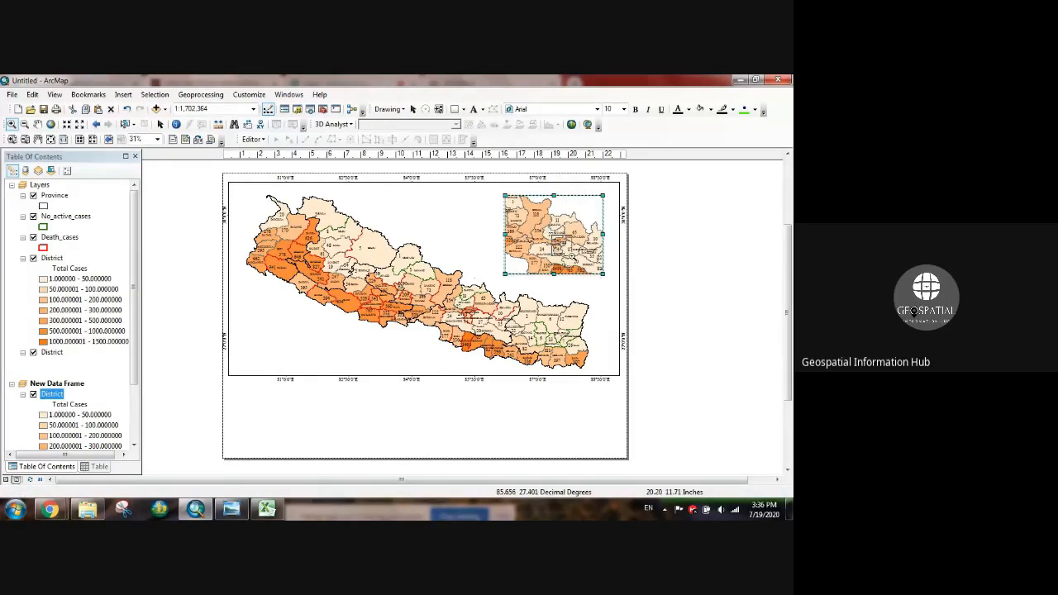
{"action": "left_click_drag", "start_coordinate": [553, 236], "coordinate": [572, 257]}
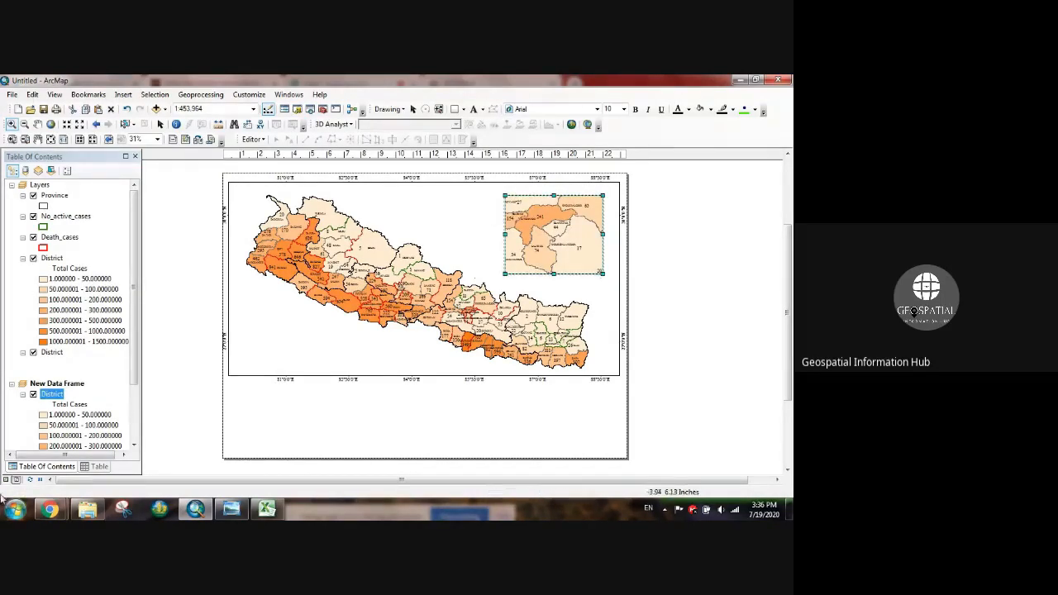
{"action": "left_click", "coordinate": [6, 480]}
{"action": "left_click", "coordinate": [15, 479]}
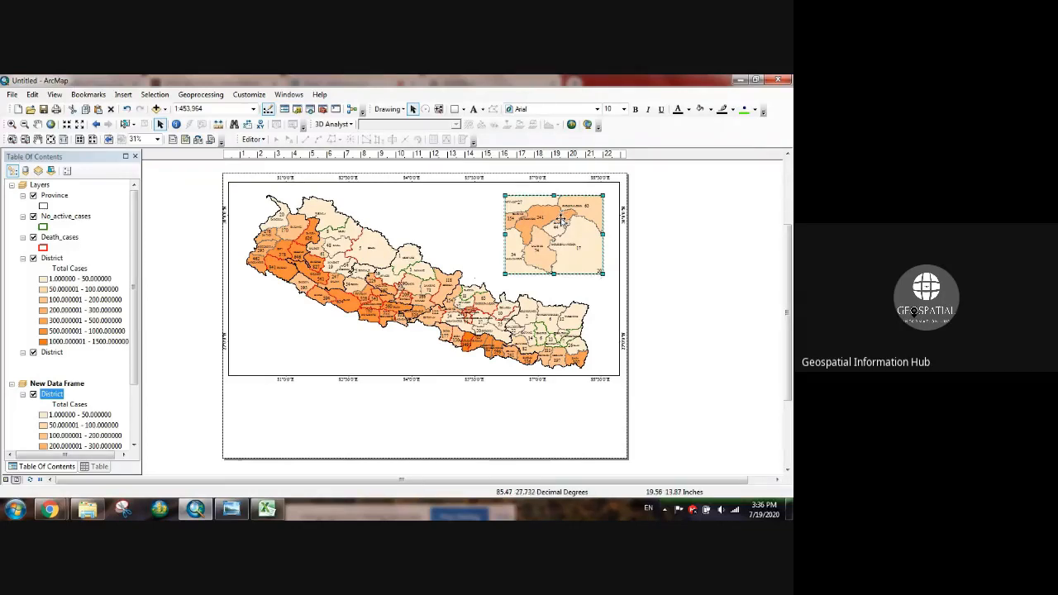
Round the inset data frame's border by 100%, keeping the thin black border style.
{"action": "right_click", "coordinate": [561, 220]}
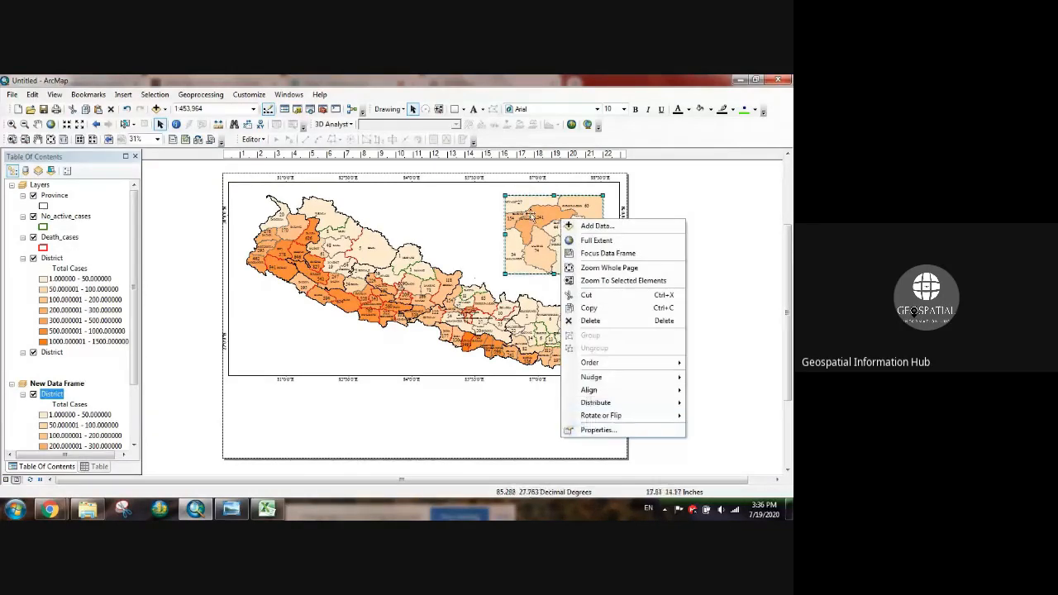
{"action": "left_click", "coordinate": [612, 431]}
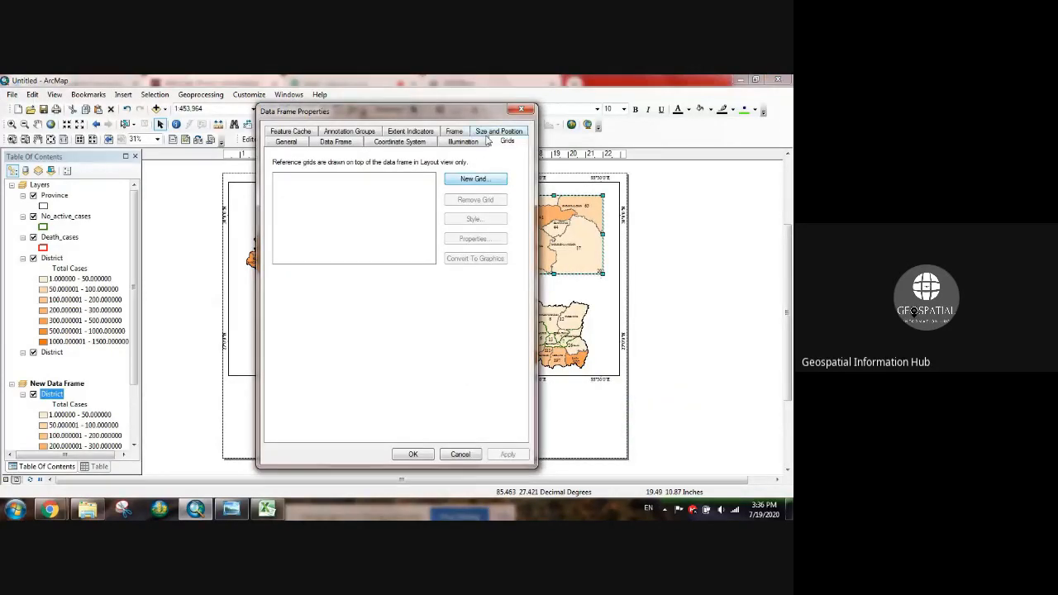
{"action": "left_click", "coordinate": [454, 132]}
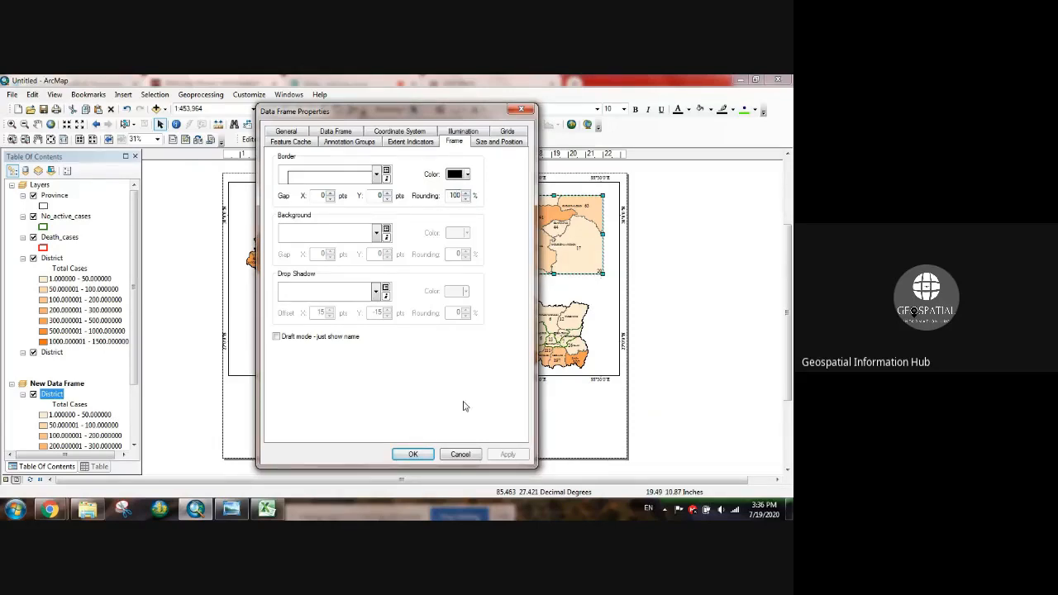
{"action": "left_click", "coordinate": [412, 454]}
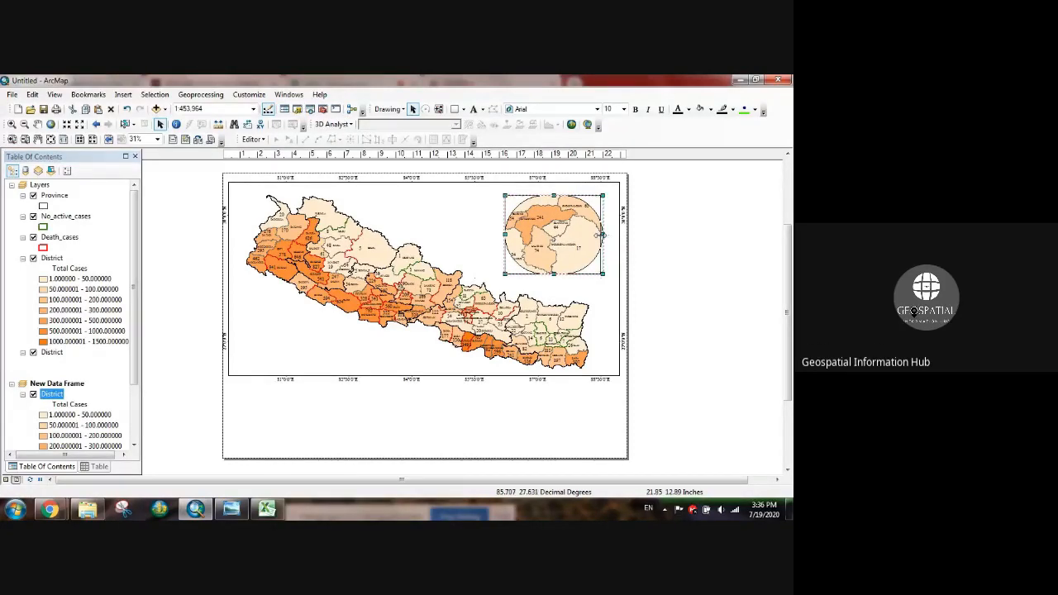
Narrow the inset data frame slightly from its right edge to make its rounded outline nearly circular.
{"action": "left_click_drag", "start_coordinate": [603, 235], "coordinate": [599, 235]}
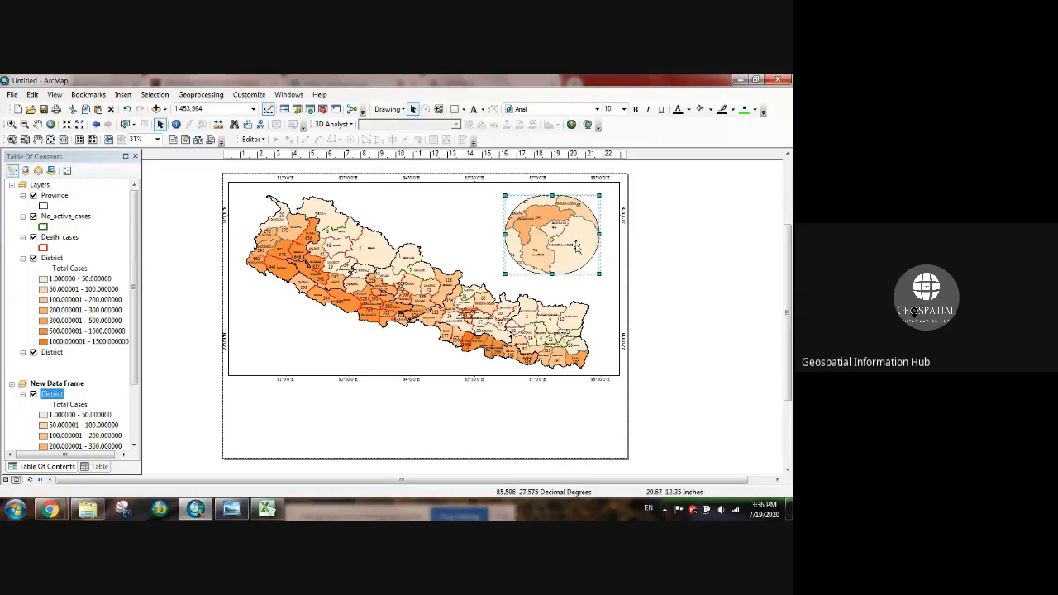
{"action": "left_click_drag", "start_coordinate": [599, 235], "coordinate": [601, 235]}
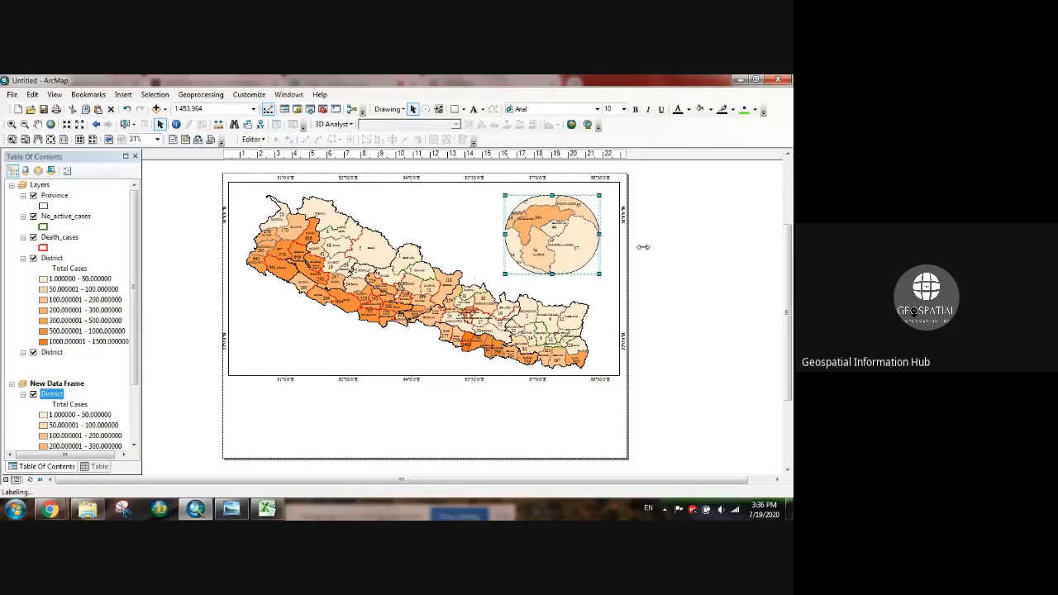
{"action": "left_click", "coordinate": [671, 253]}
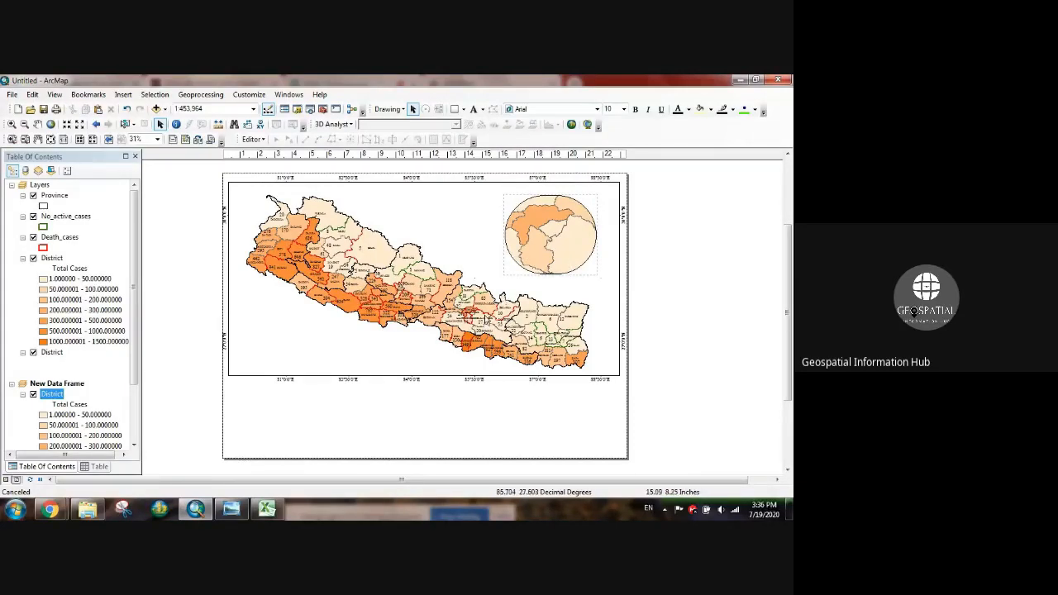
Add an extent indicator for New Data Frame to the main map's data frame.
{"action": "left_click", "coordinate": [357, 339]}
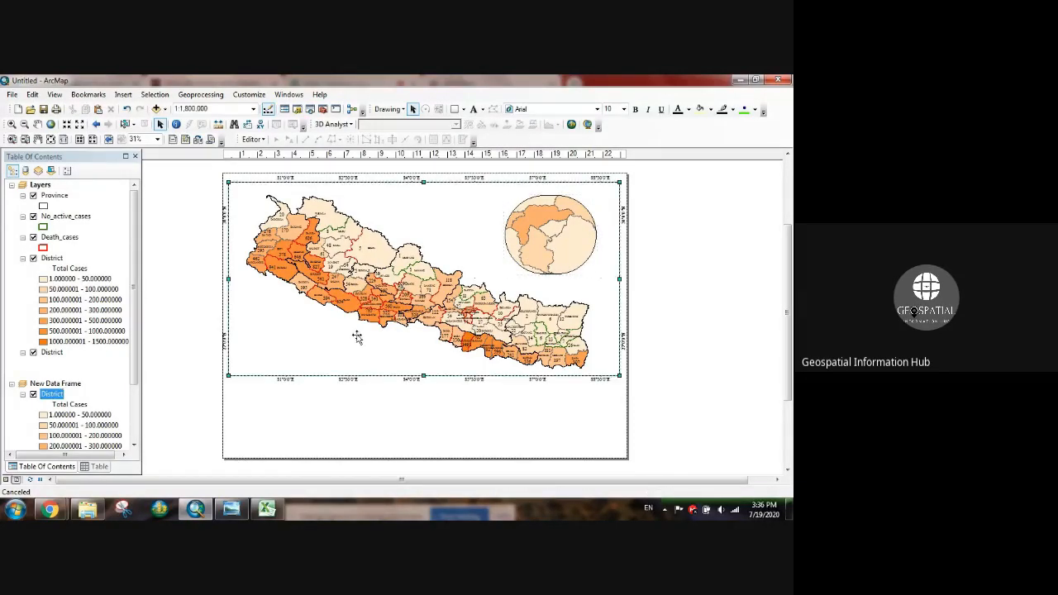
{"action": "right_click", "coordinate": [294, 329]}
{"action": "left_click", "coordinate": [329, 324]}
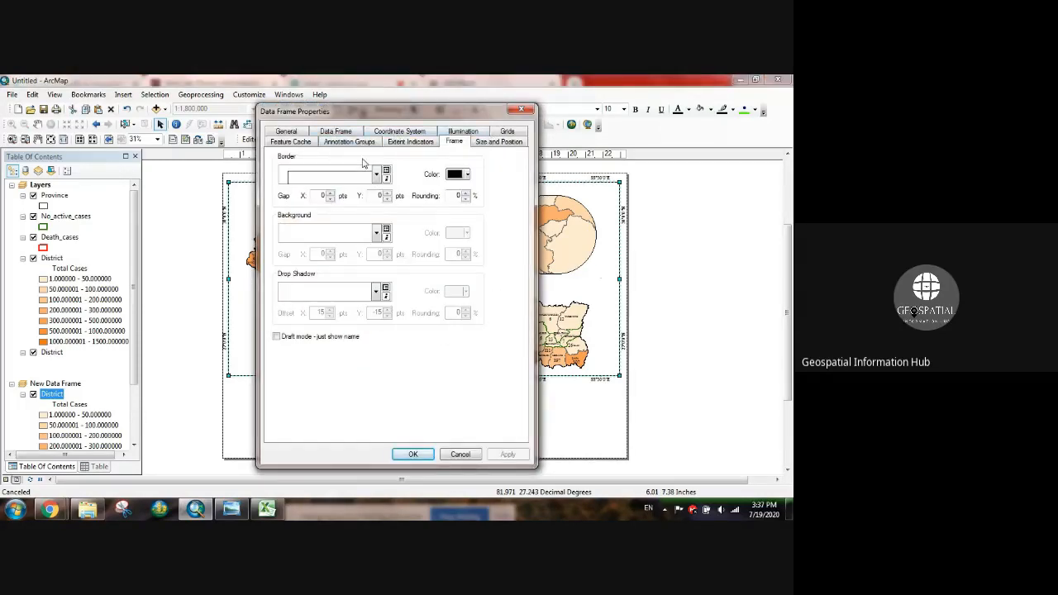
{"action": "left_click", "coordinate": [407, 145]}
{"action": "left_click", "coordinate": [318, 210]}
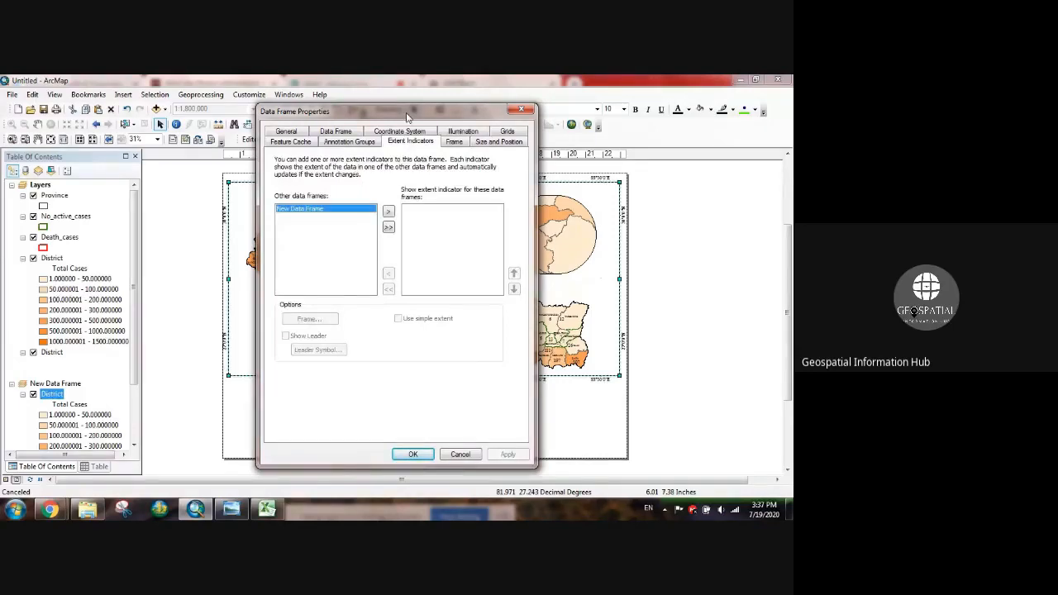
{"action": "left_click_drag", "start_coordinate": [406, 116], "coordinate": [243, 135]}
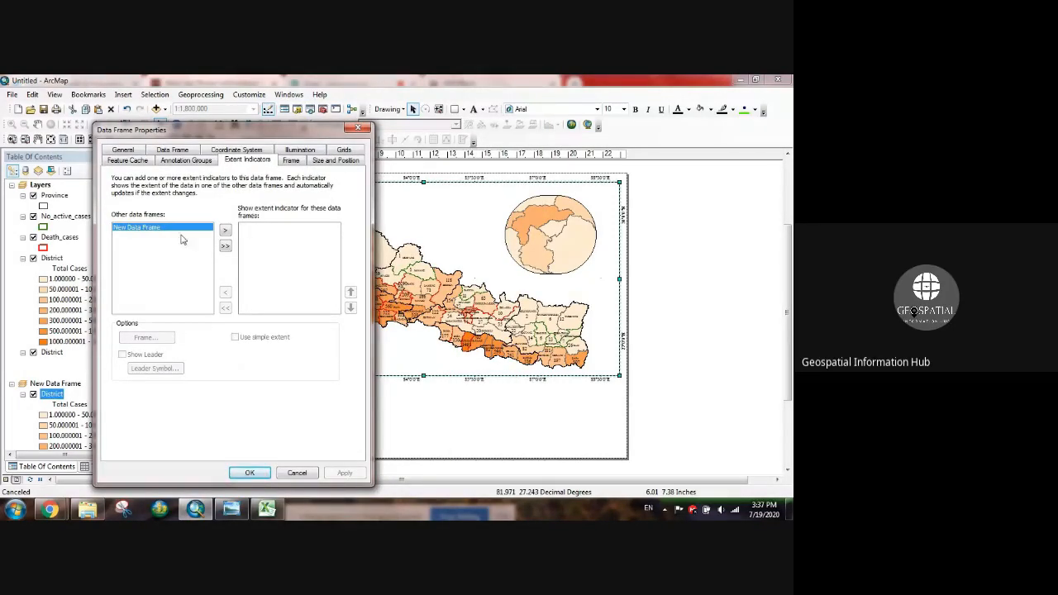
{"action": "left_click", "coordinate": [224, 231]}
Give the inset's extent indicator on the main map a thin black border with 100% rounding.
{"action": "left_click", "coordinate": [134, 339]}
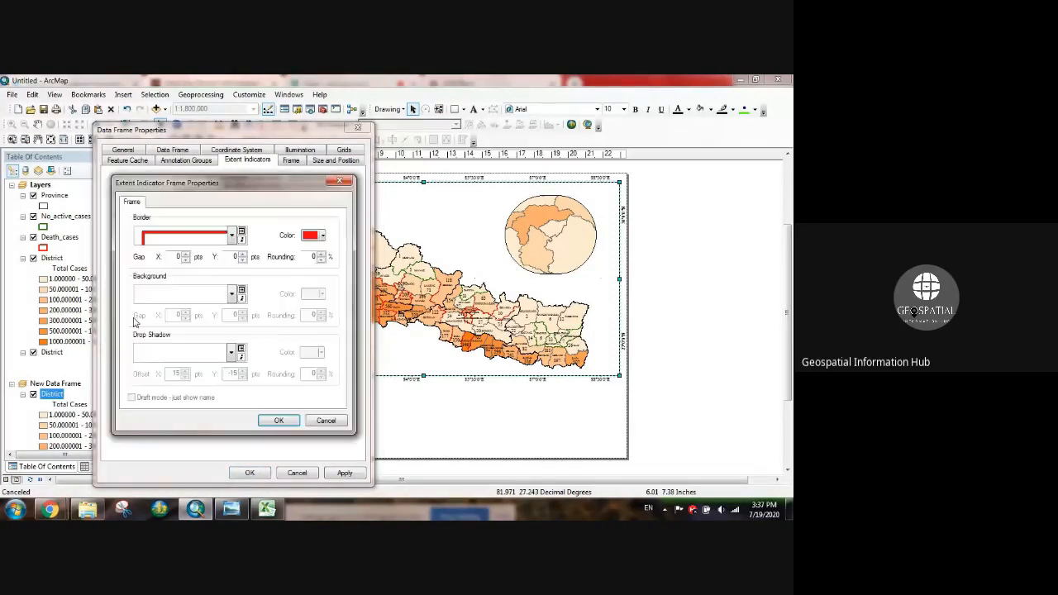
{"action": "left_click", "coordinate": [232, 236]}
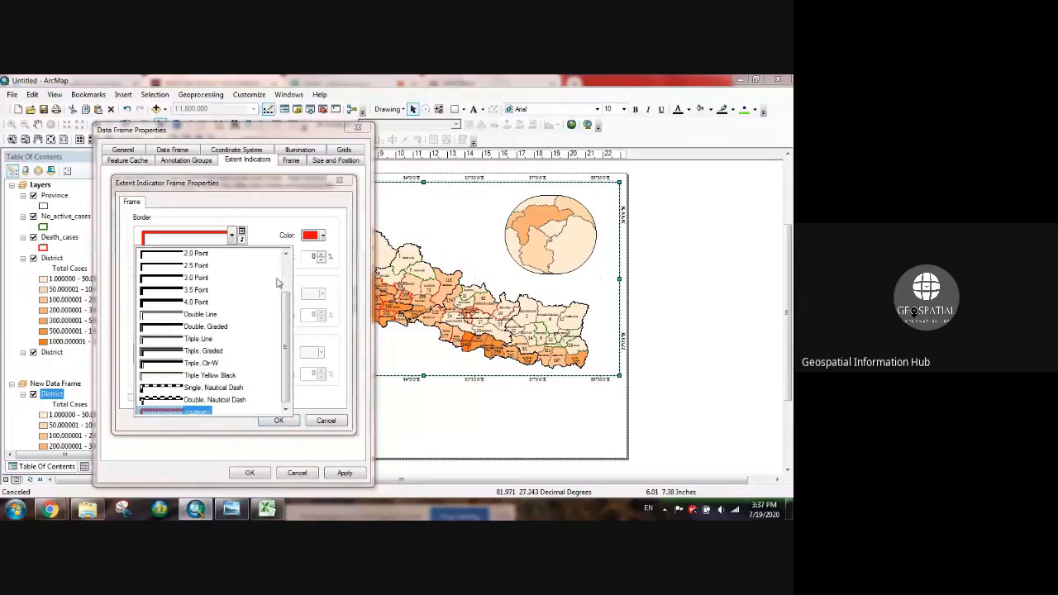
{"action": "scroll", "coordinate": [285, 300], "scroll_direction": "up", "scroll_amount": 2}
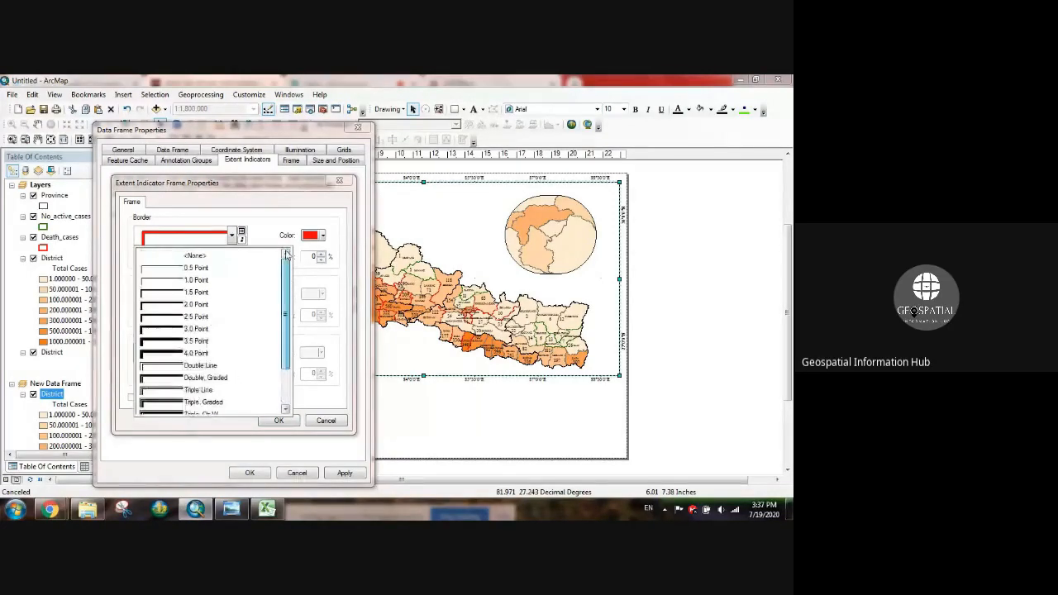
{"action": "left_click", "coordinate": [177, 272]}
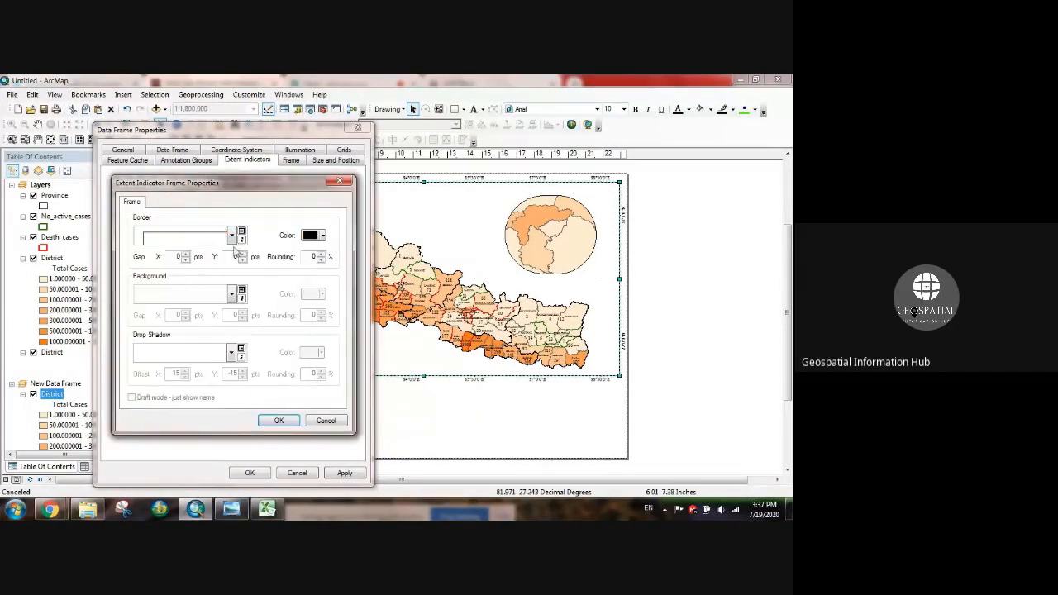
{"action": "left_click", "coordinate": [233, 240]}
{"action": "left_click", "coordinate": [168, 291]}
{"action": "type", "text": "100"}
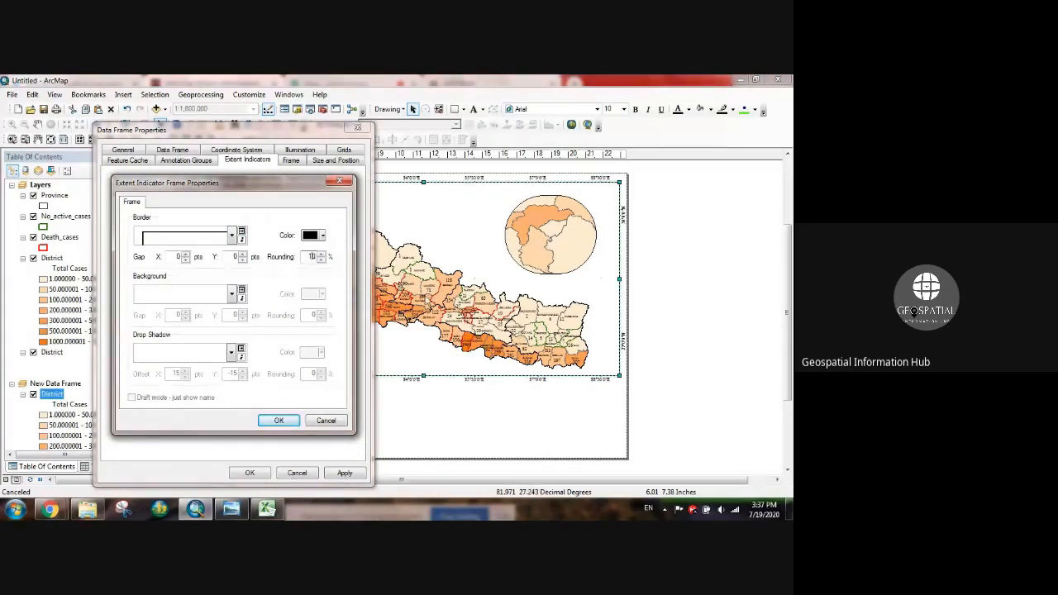
{"action": "left_click", "coordinate": [279, 420]}
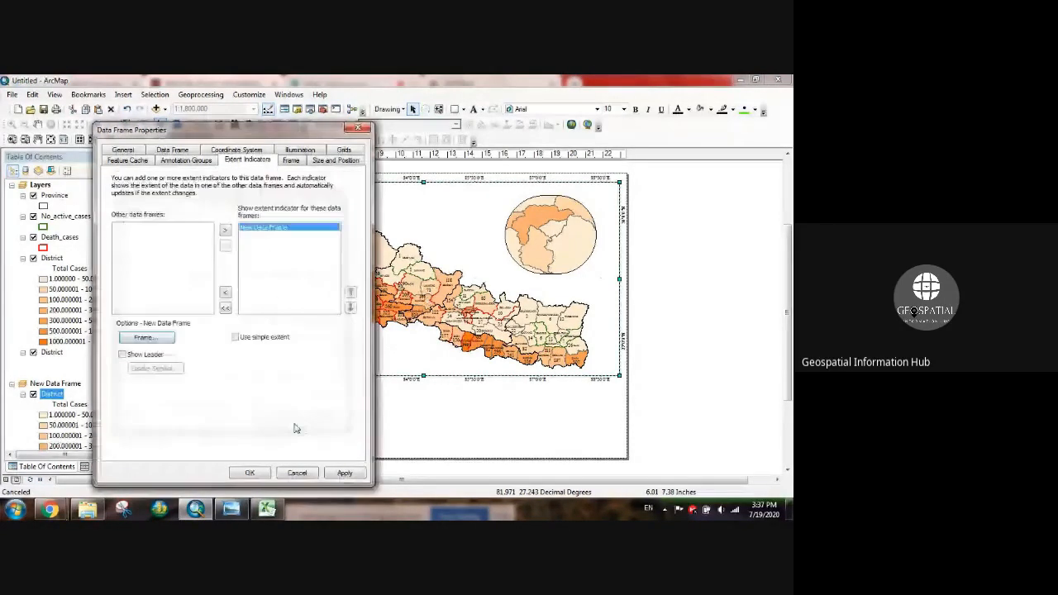
{"action": "left_click", "coordinate": [345, 473]}
{"action": "left_click", "coordinate": [250, 473]}
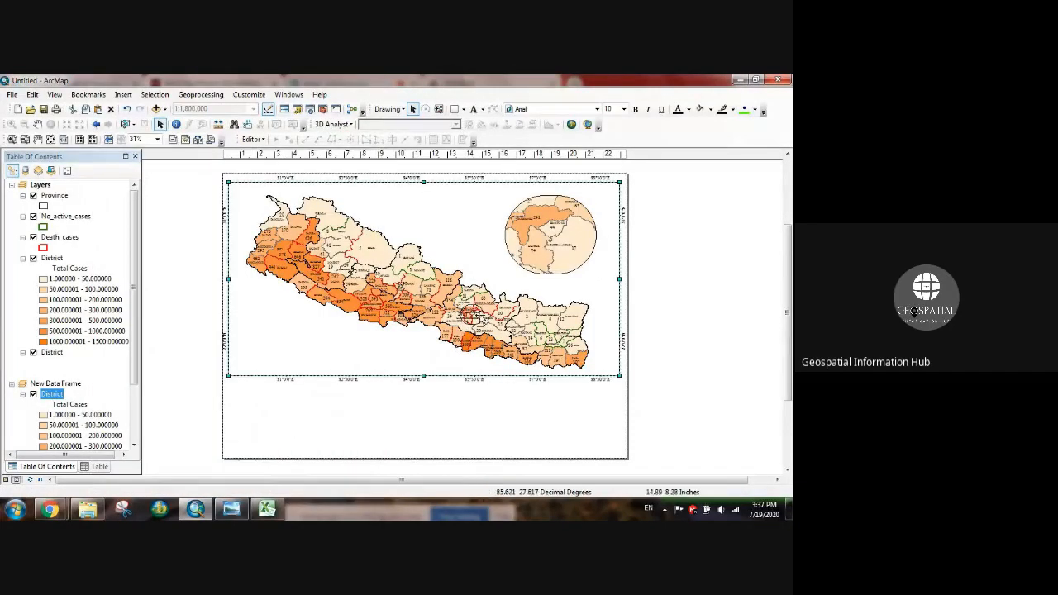
Change the border of the New Data Frame extent indicator to the heavier 3.0 Point black line.
{"action": "right_click", "coordinate": [50, 397]}
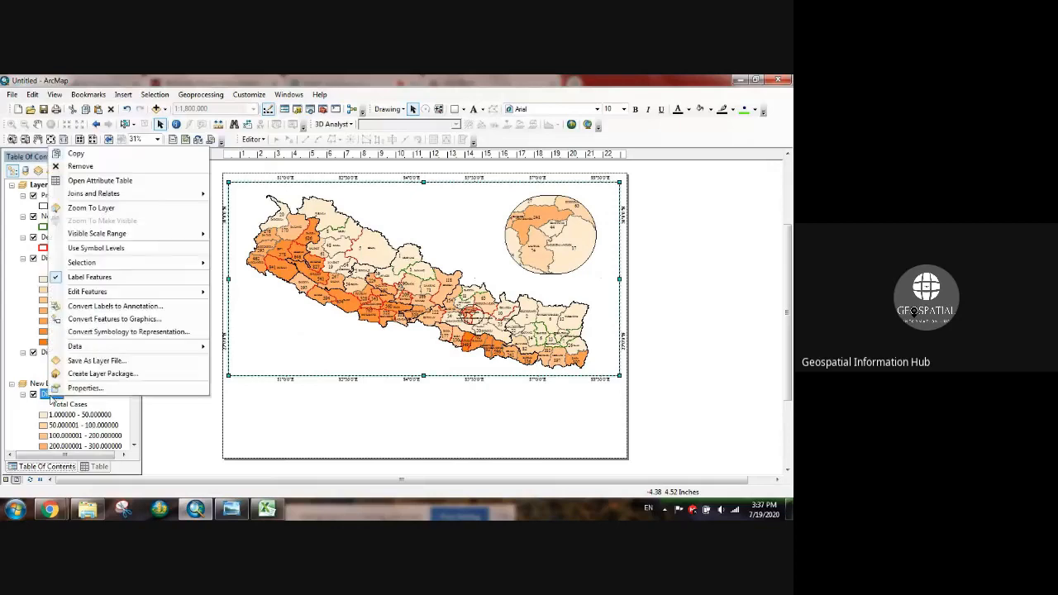
{"action": "left_click", "coordinate": [437, 397]}
{"action": "right_click", "coordinate": [379, 352]}
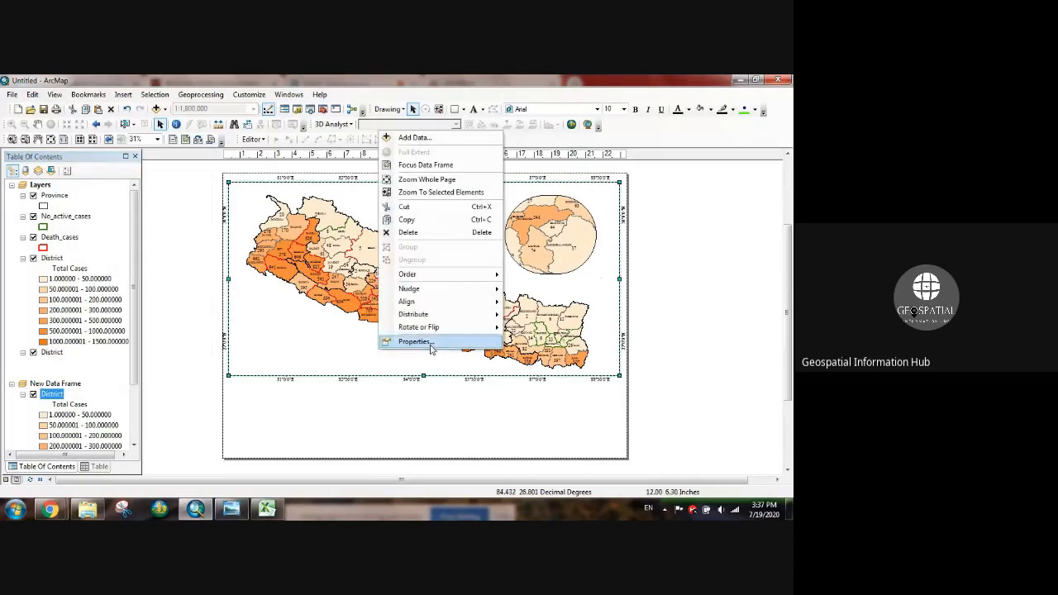
{"action": "left_click", "coordinate": [416, 342]}
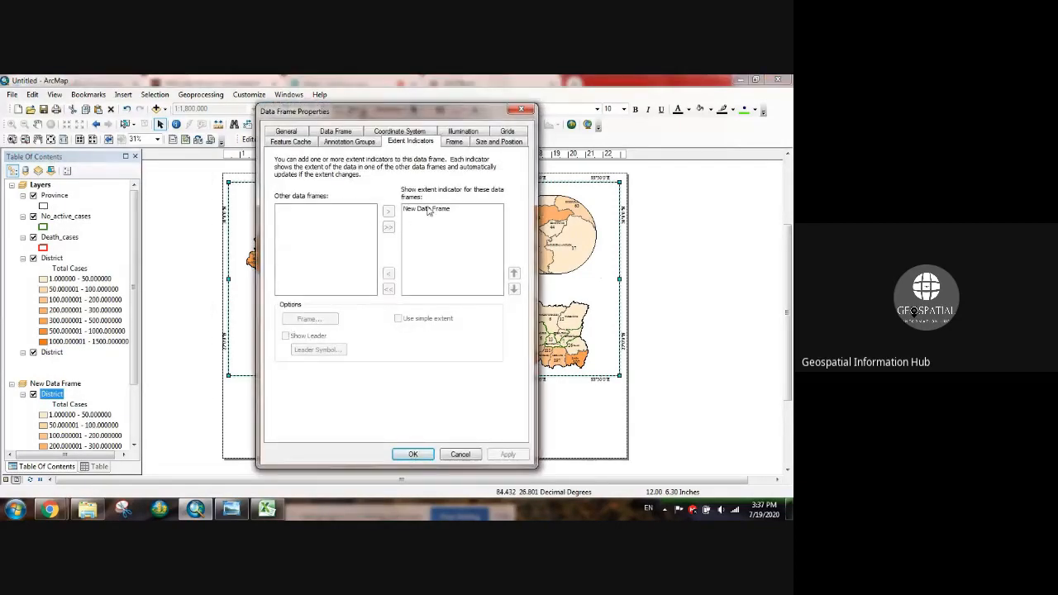
{"action": "left_click", "coordinate": [429, 210]}
{"action": "left_click", "coordinate": [308, 319]}
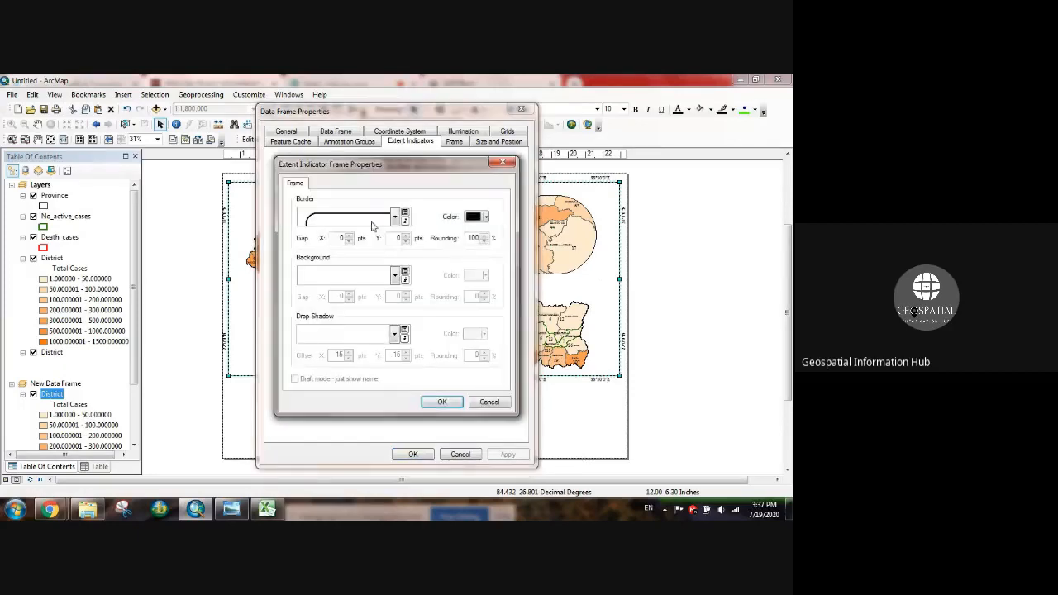
{"action": "left_click", "coordinate": [395, 218]}
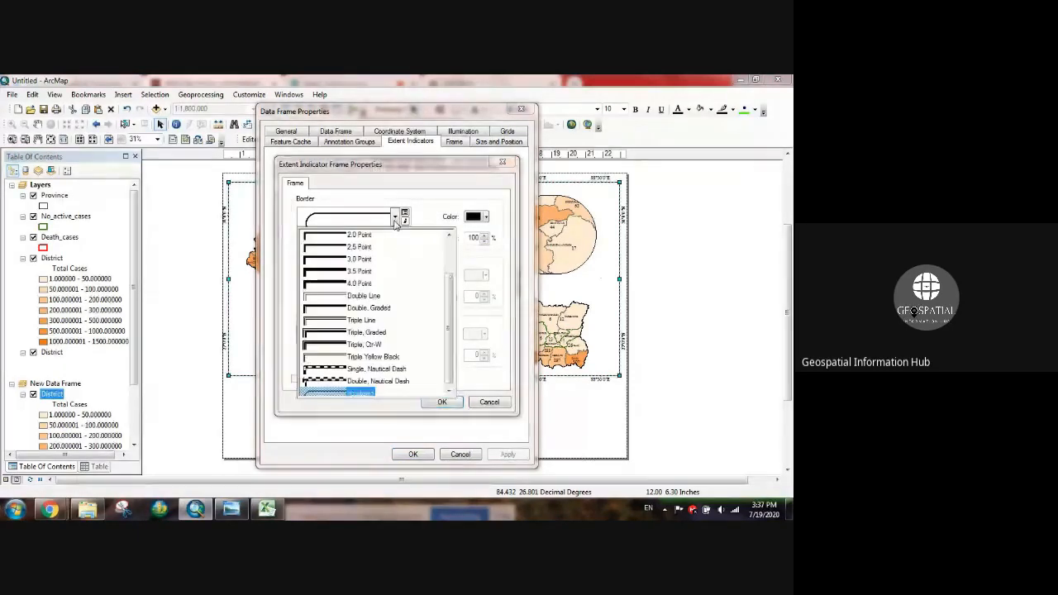
{"action": "left_click", "coordinate": [346, 264]}
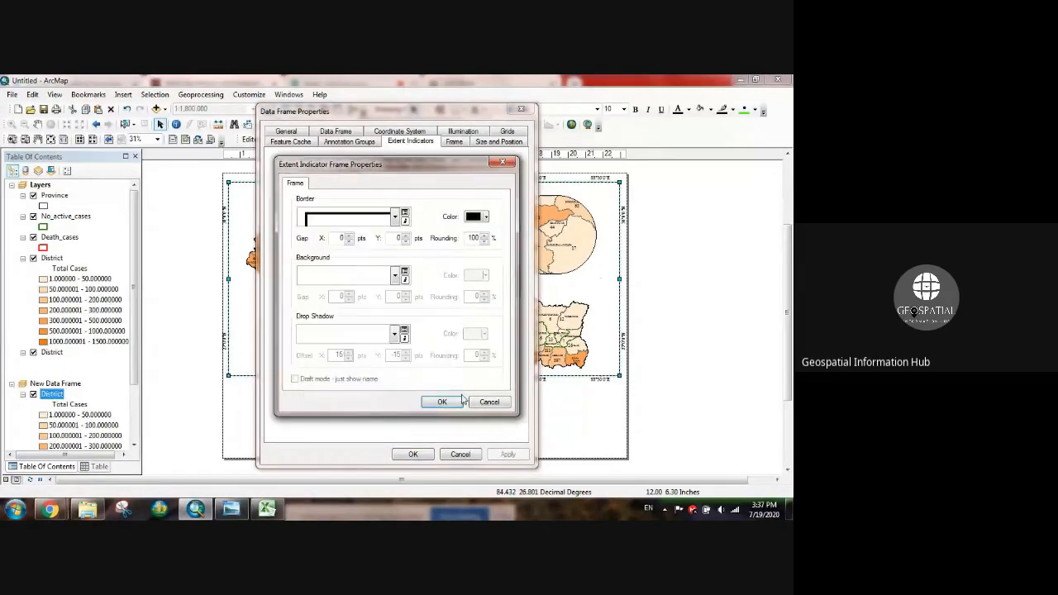
{"action": "left_click", "coordinate": [442, 402]}
{"action": "left_click", "coordinate": [506, 454]}
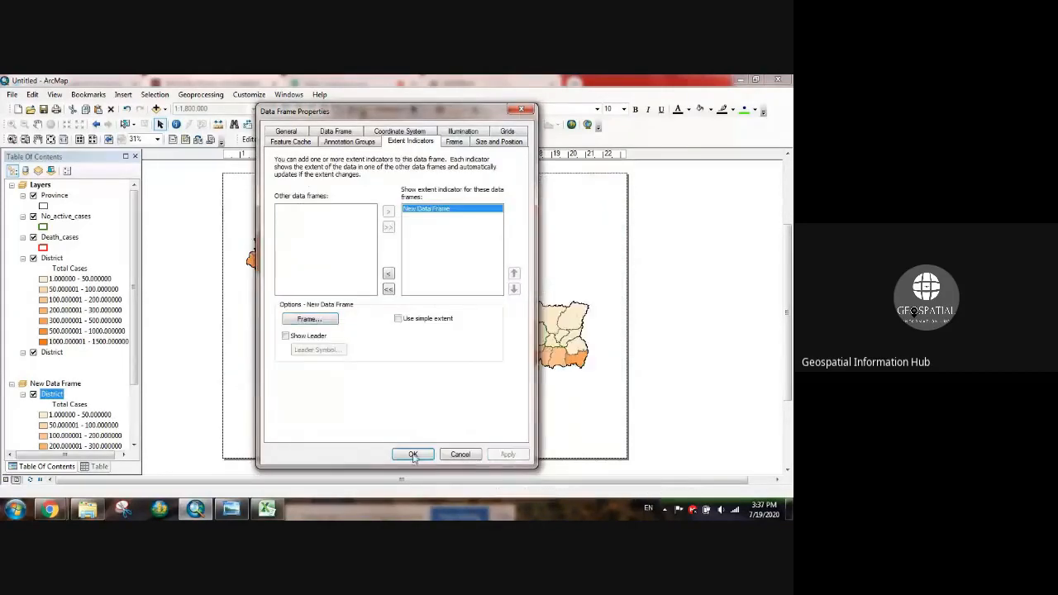
{"action": "left_click", "coordinate": [412, 454]}
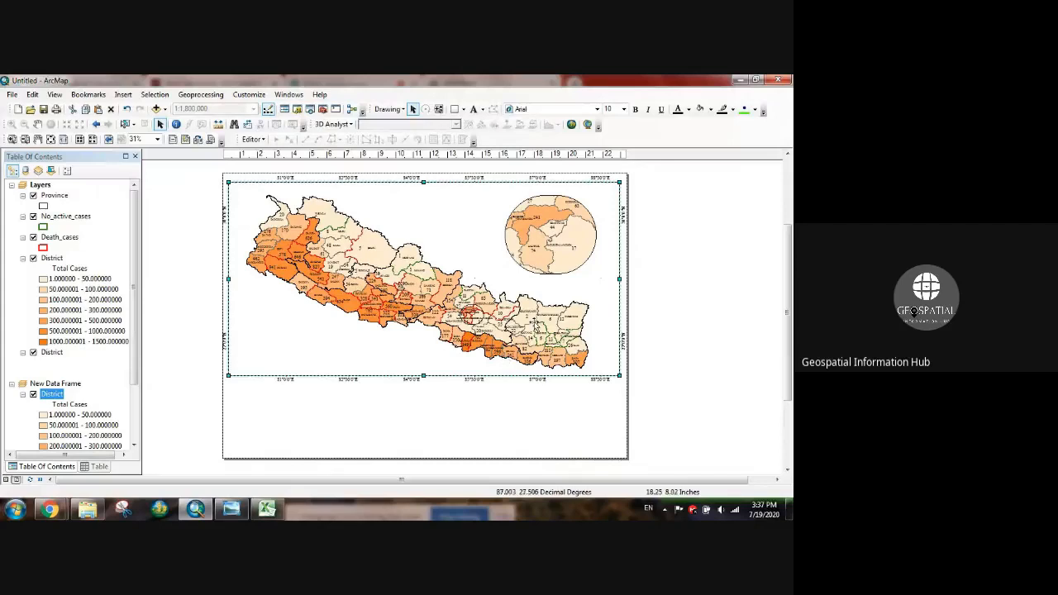
Narrow the circular inset data frame slightly from its right edge and move it a little to the left on the page.
{"action": "left_click", "coordinate": [577, 238]}
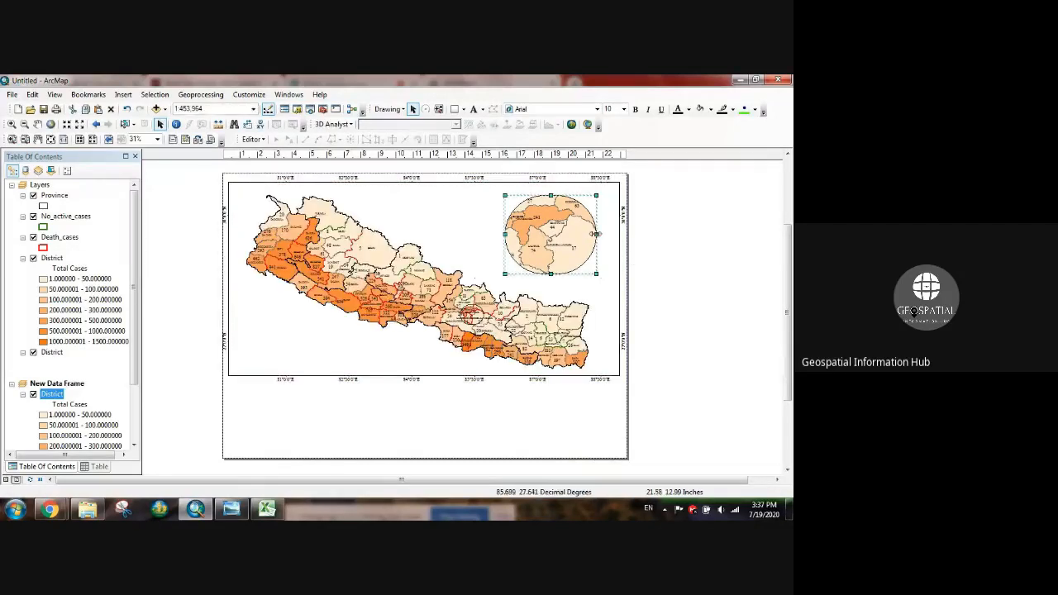
{"action": "left_click_drag", "start_coordinate": [597, 234], "coordinate": [590, 233]}
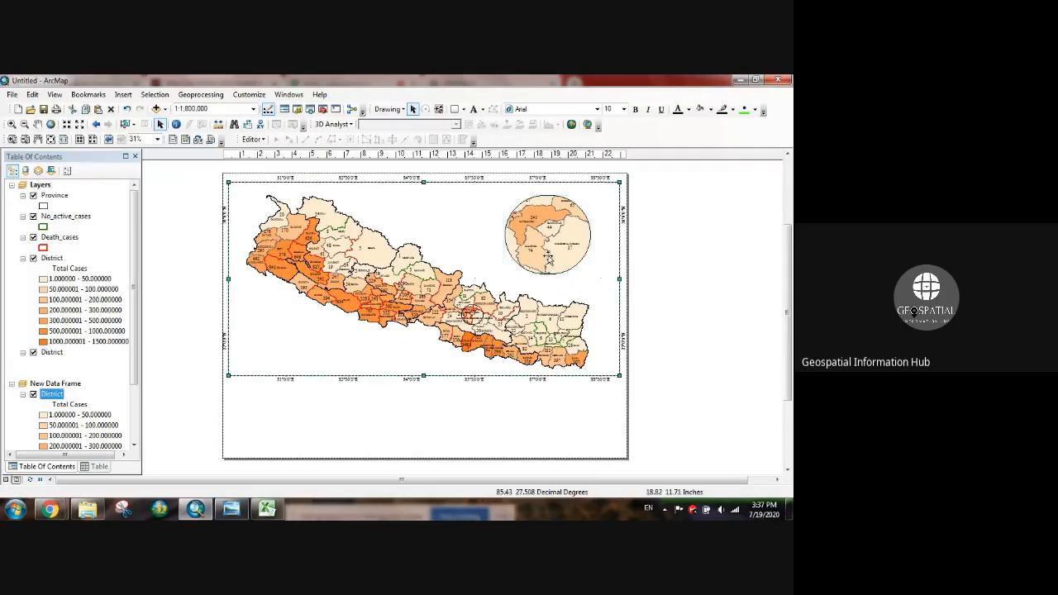
{"action": "left_click", "coordinate": [548, 261]}
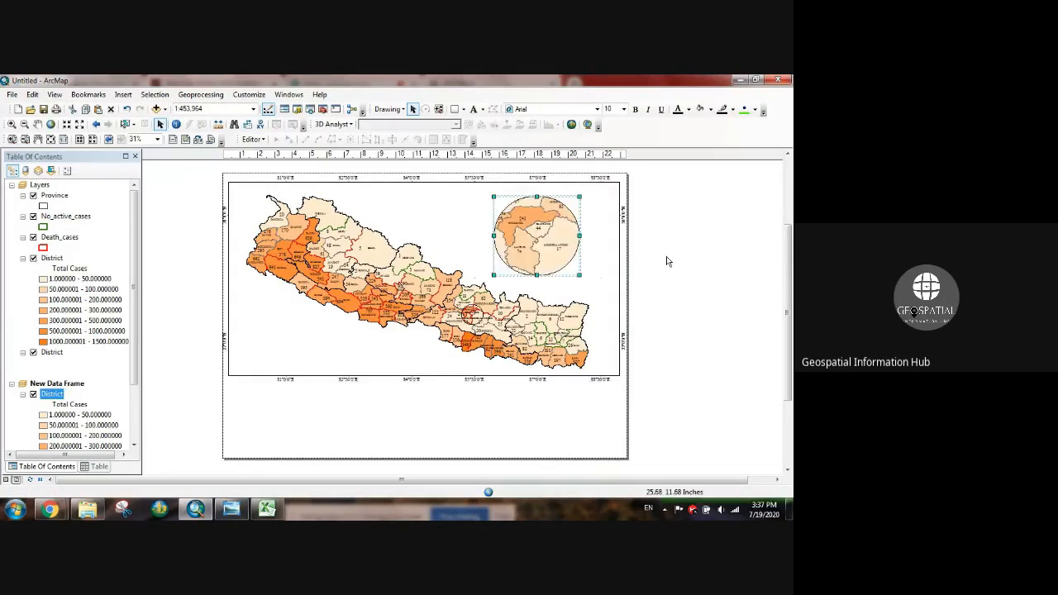
Draw a straight leader line about 5.6 in long from the extent circle's right side to the inset circle's lower-right edge.
{"action": "left_click", "coordinate": [484, 111]}
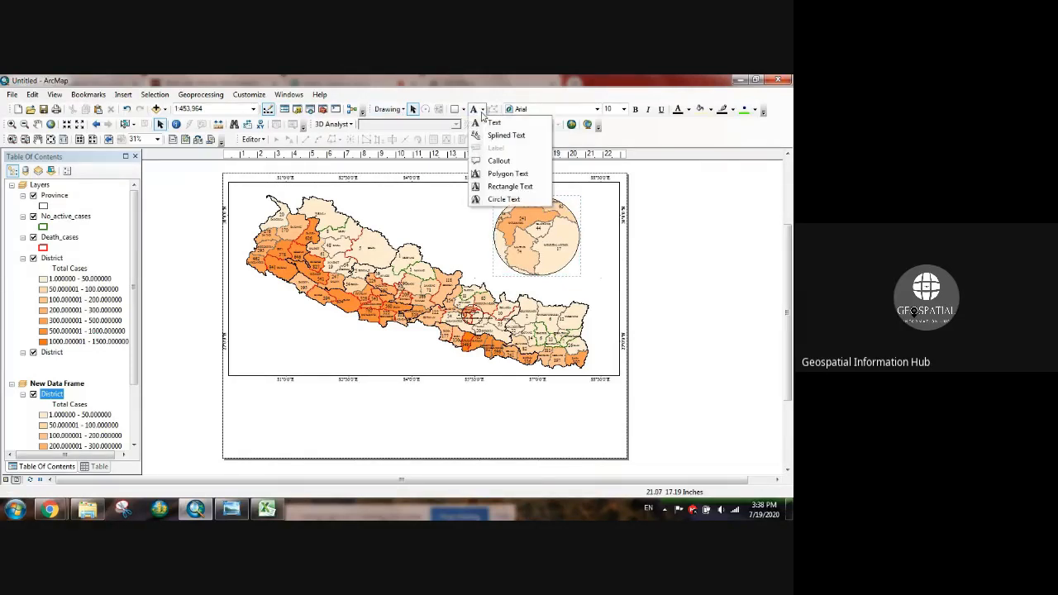
{"action": "left_click", "coordinate": [464, 112]}
{"action": "left_click", "coordinate": [464, 114]}
{"action": "left_click", "coordinate": [465, 114]}
{"action": "left_click", "coordinate": [464, 115]}
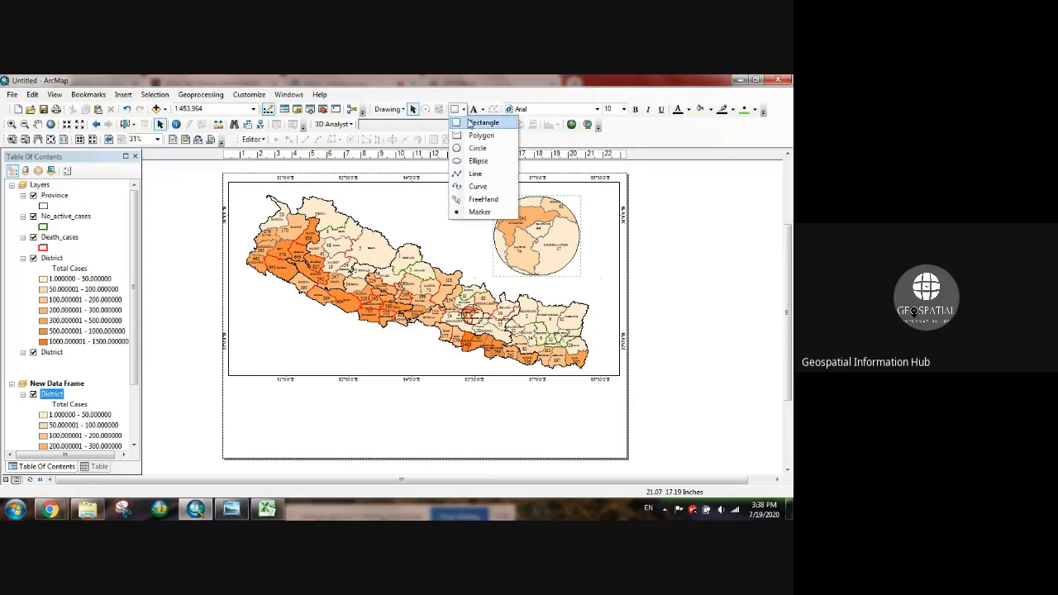
{"action": "left_click", "coordinate": [475, 173]}
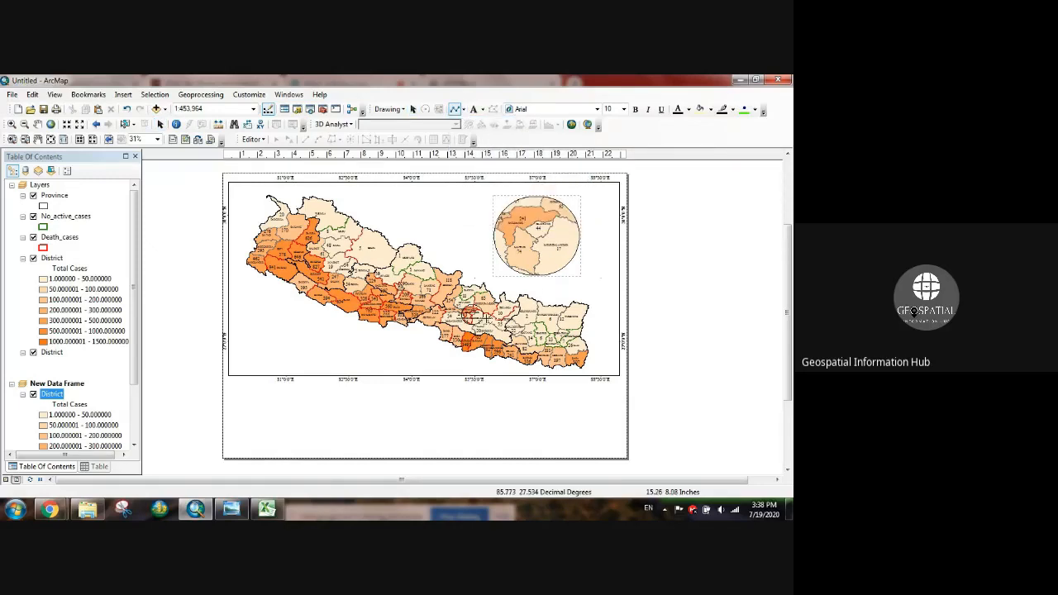
{"action": "scroll", "coordinate": [473, 317], "scroll_direction": "up", "scroll_amount": 4}
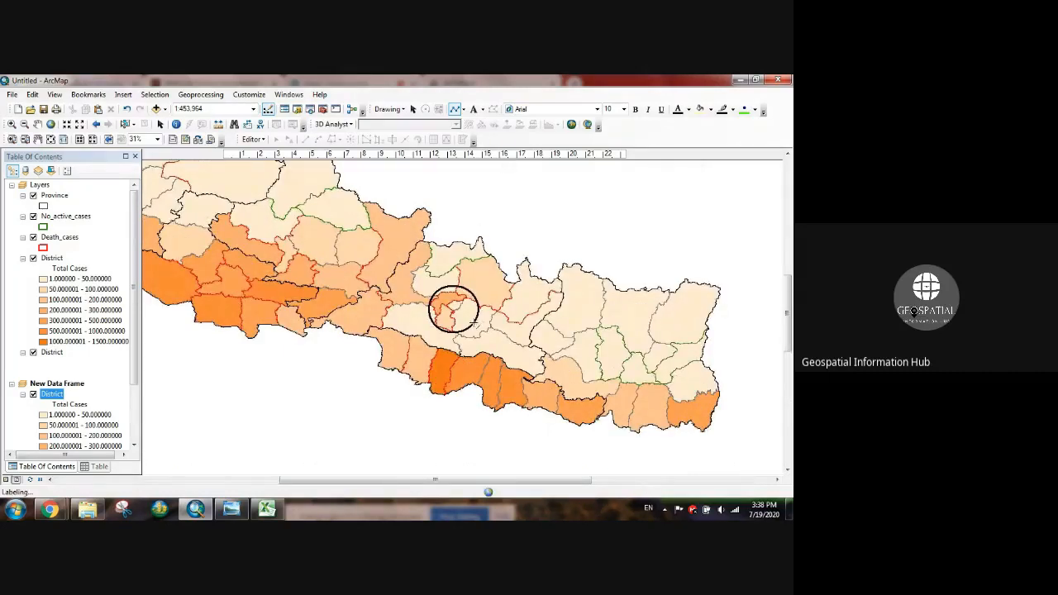
{"action": "left_click", "coordinate": [475, 323]}
{"action": "left_click_drag", "start_coordinate": [600, 210], "coordinate": [441, 368]}
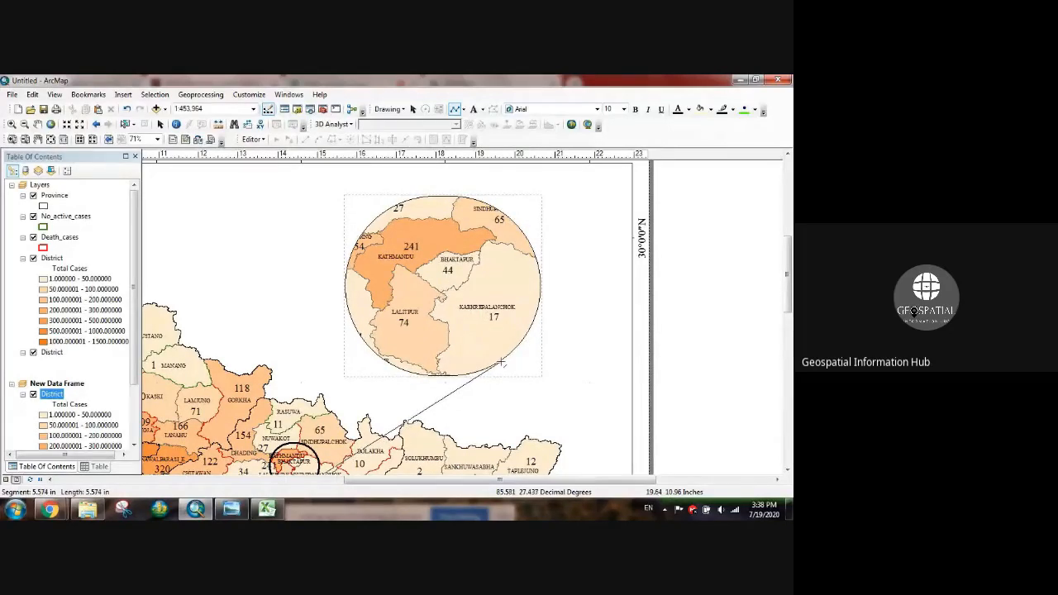
{"action": "double_click", "coordinate": [499, 369]}
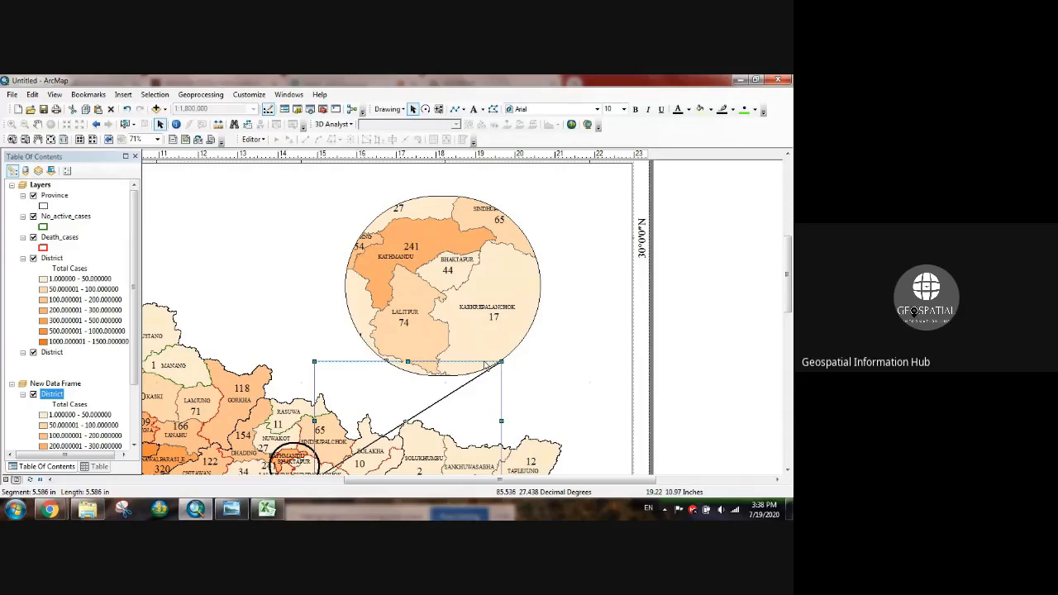
{"action": "left_click", "coordinate": [535, 379]}
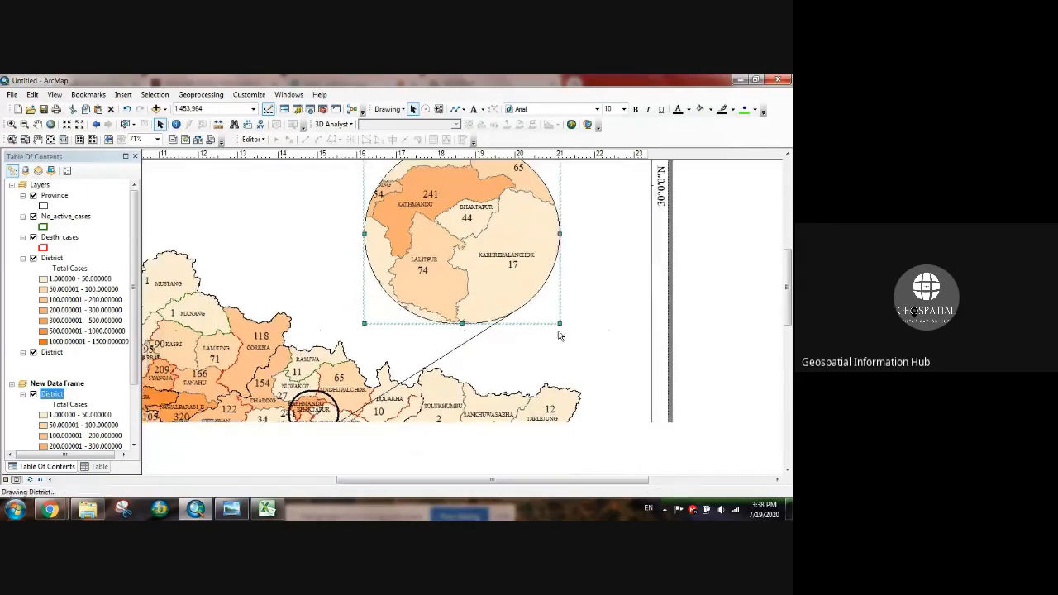
Draw a second leader line about 5.1 in long from the extent circle's upper-left side to the inset circle's left edge.
{"action": "left_click", "coordinate": [454, 109]}
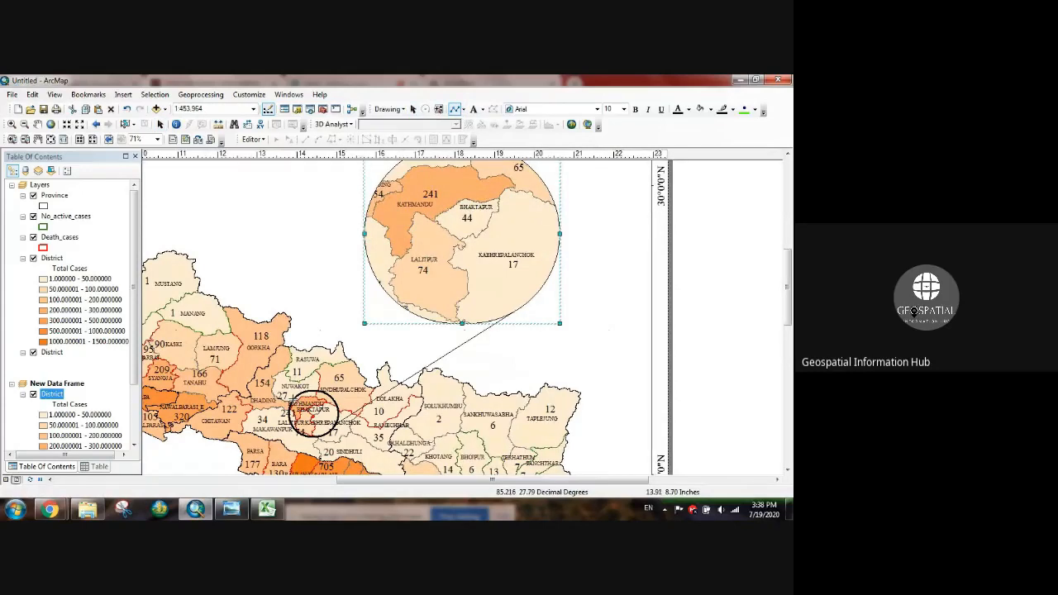
{"action": "left_click", "coordinate": [297, 400]}
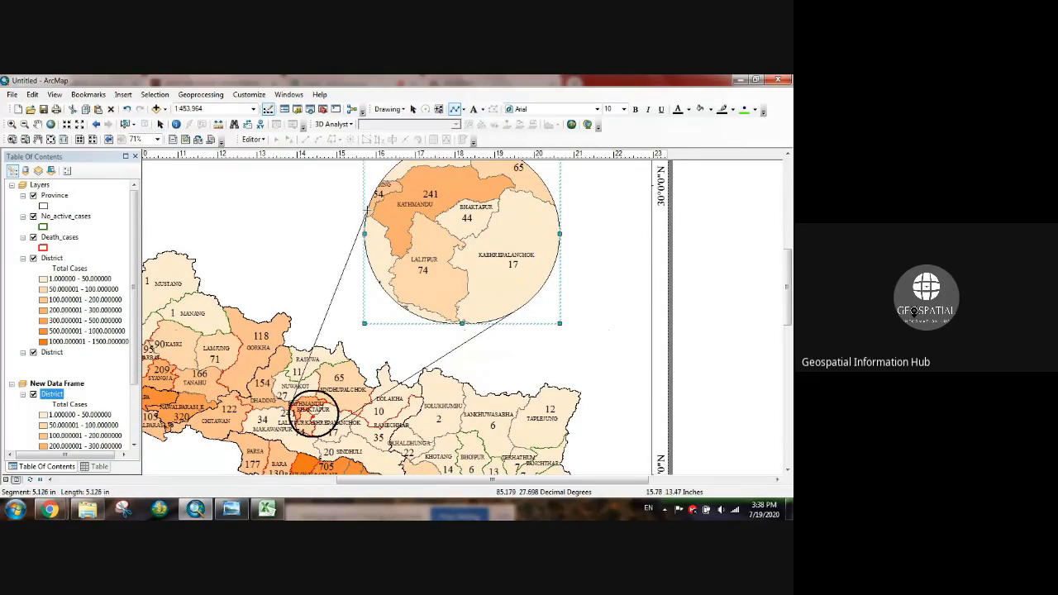
{"action": "double_click", "coordinate": [367, 211]}
{"action": "left_click", "coordinate": [610, 316]}
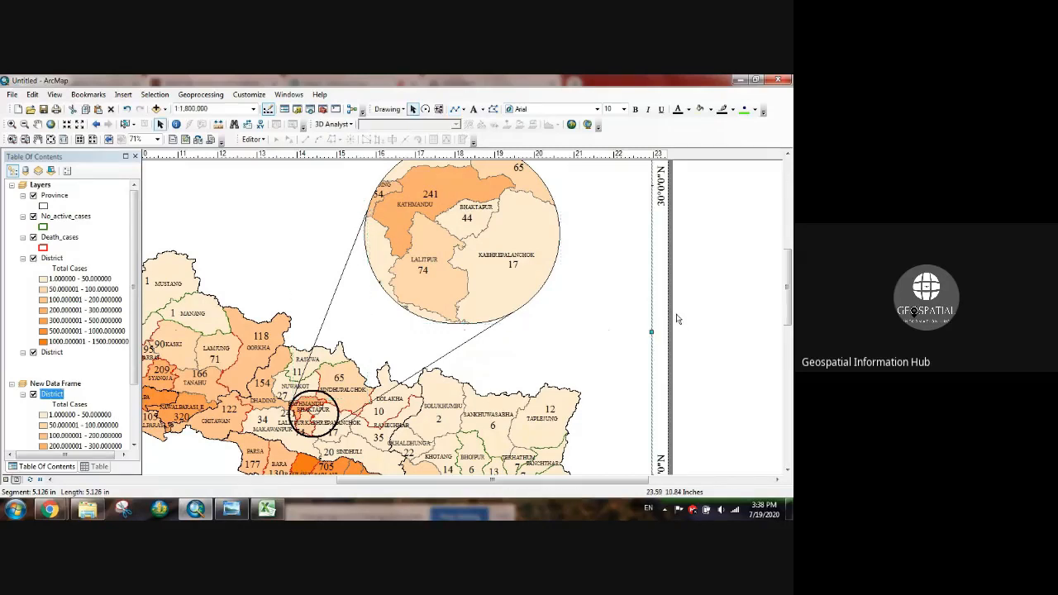
{"action": "scroll", "coordinate": [653, 321], "scroll_direction": "down", "scroll_amount": 1}
{"action": "scroll", "coordinate": [653, 321], "scroll_direction": "up", "scroll_amount": 5}
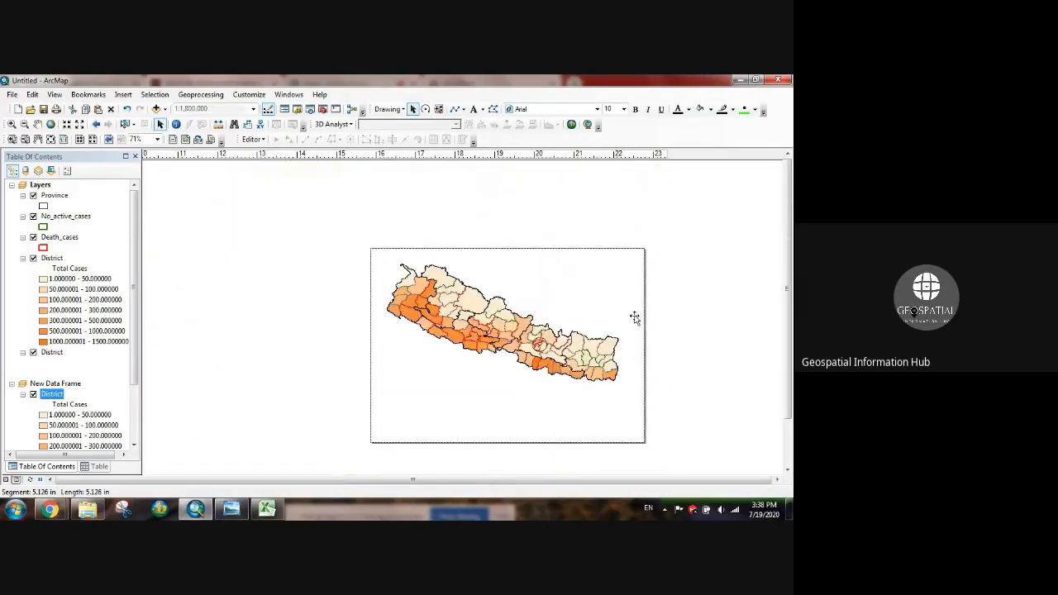
{"action": "scroll", "coordinate": [626, 317], "scroll_direction": "up", "scroll_amount": 1}
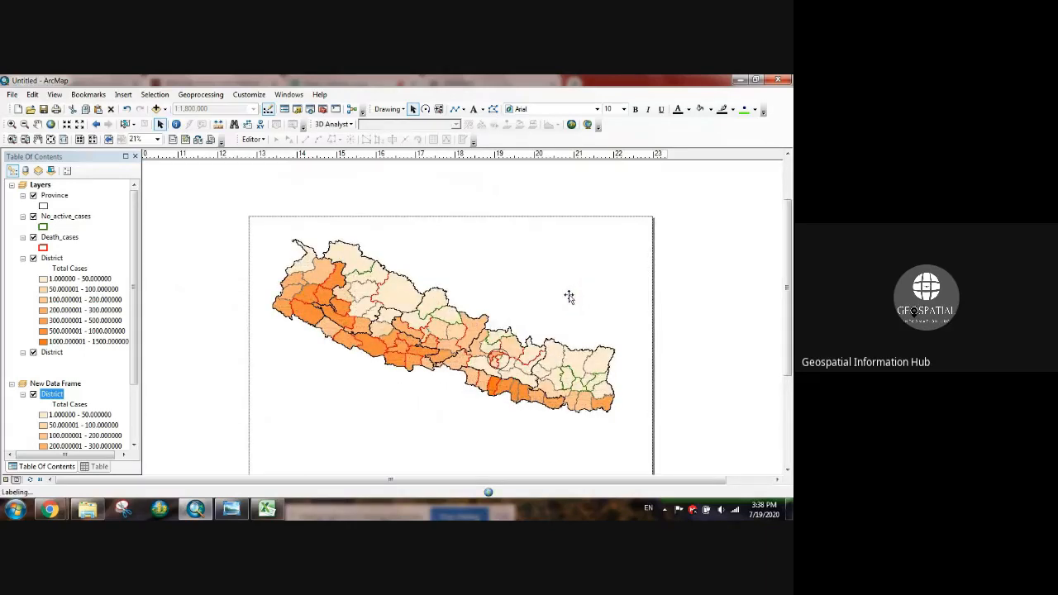
Open the Province layer's attribute table and examine the values in its Province field.
{"action": "left_click", "coordinate": [133, 261]}
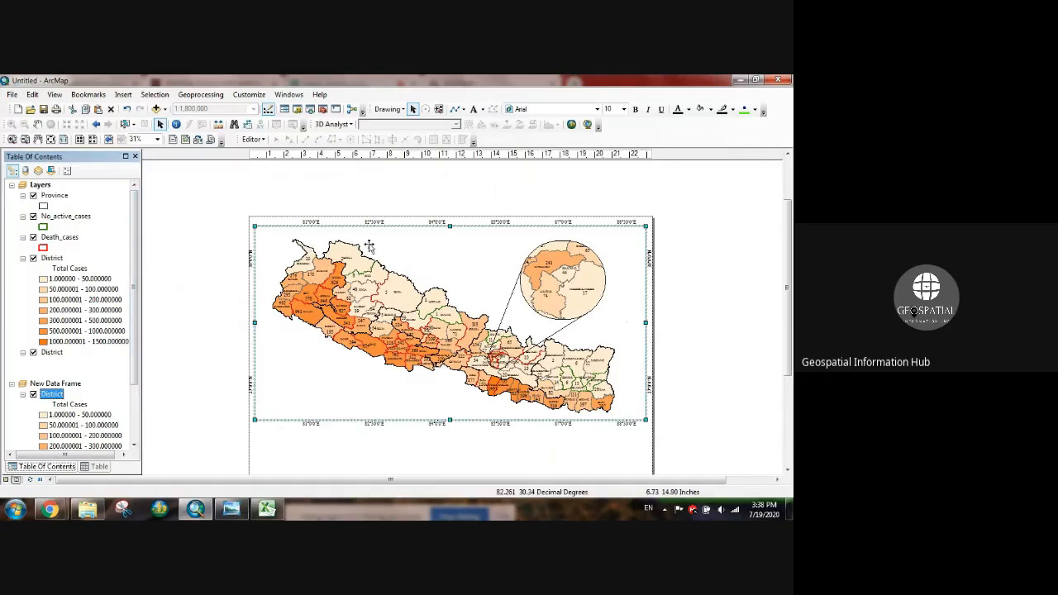
{"action": "left_click", "coordinate": [56, 197]}
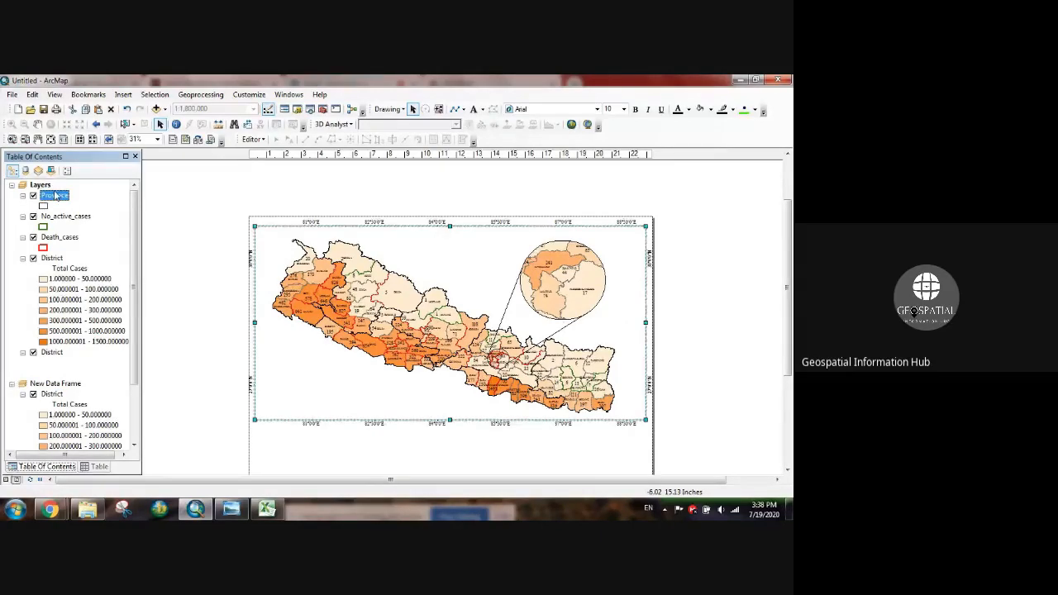
{"action": "right_click", "coordinate": [55, 196]}
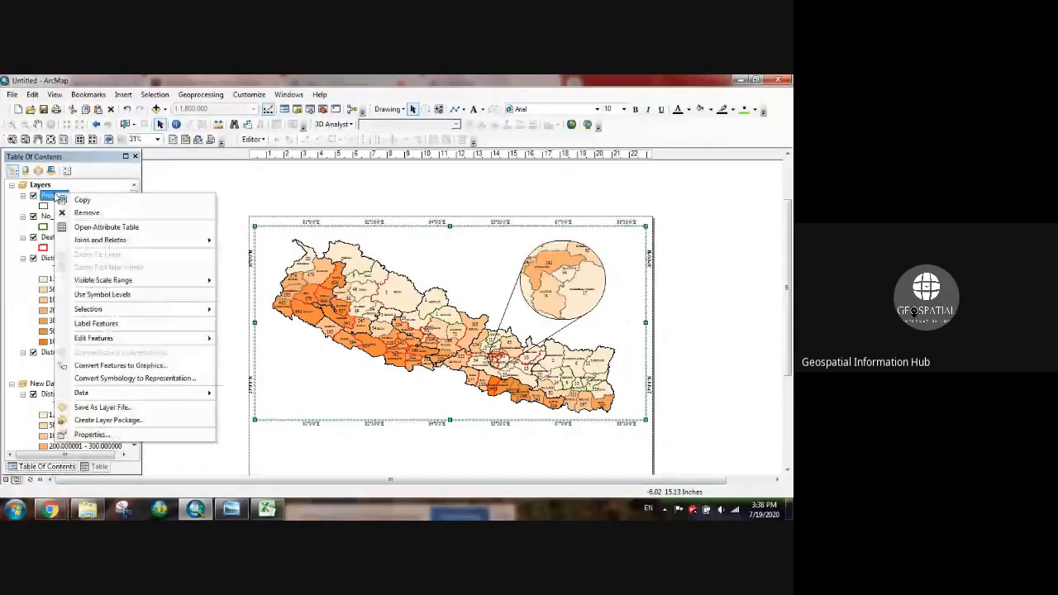
{"action": "left_click", "coordinate": [97, 227]}
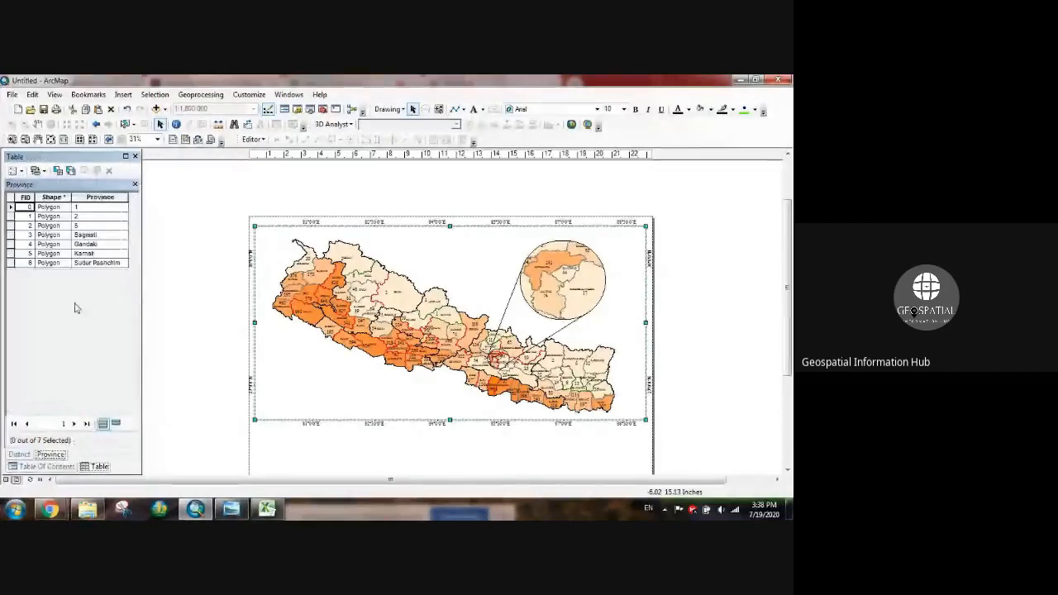
{"action": "left_click", "coordinate": [77, 208]}
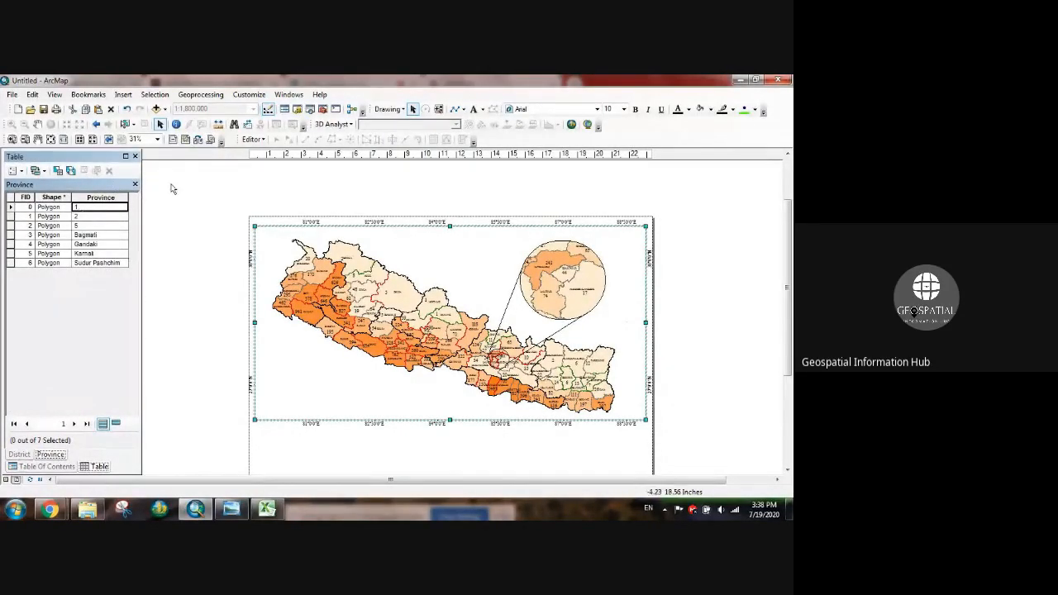
Start an edit session and change the Province field values 1, 2 and 5 to Province 1, Province 2 and Province 5.
{"action": "left_click", "coordinate": [240, 139]}
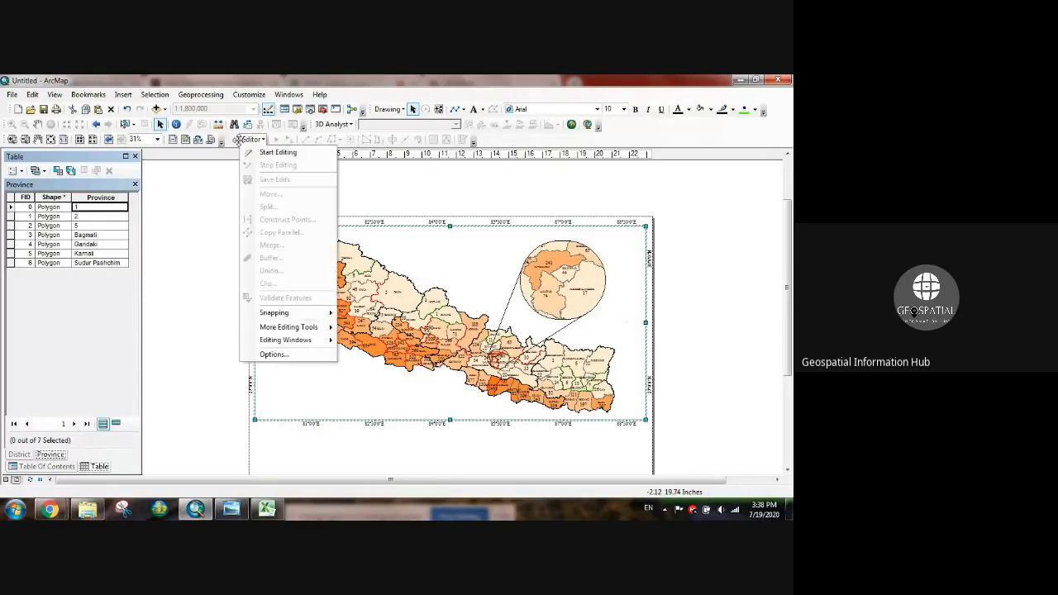
{"action": "left_click", "coordinate": [266, 152]}
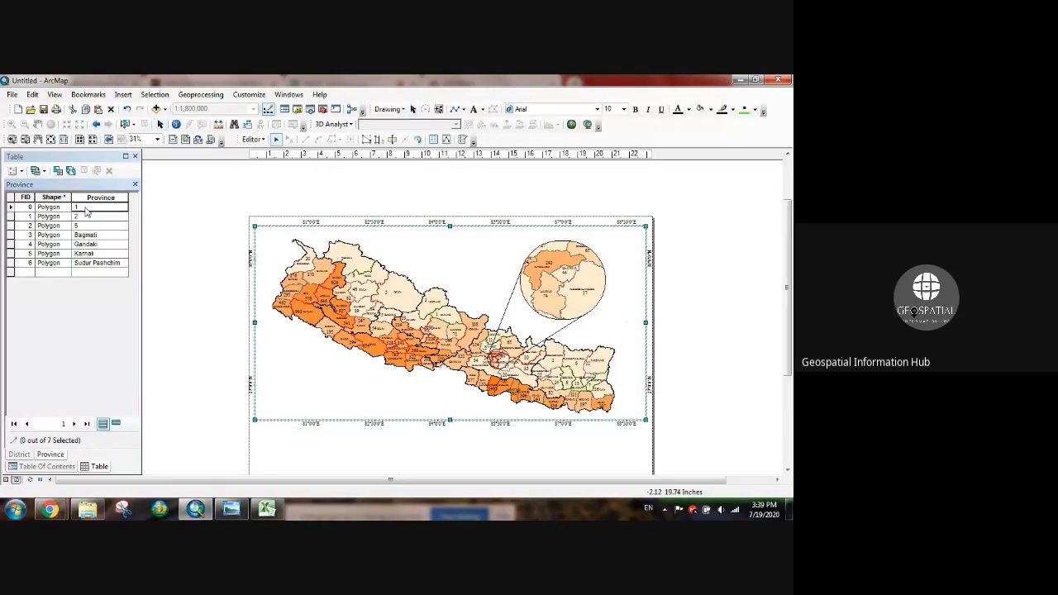
{"action": "left_click", "coordinate": [86, 210]}
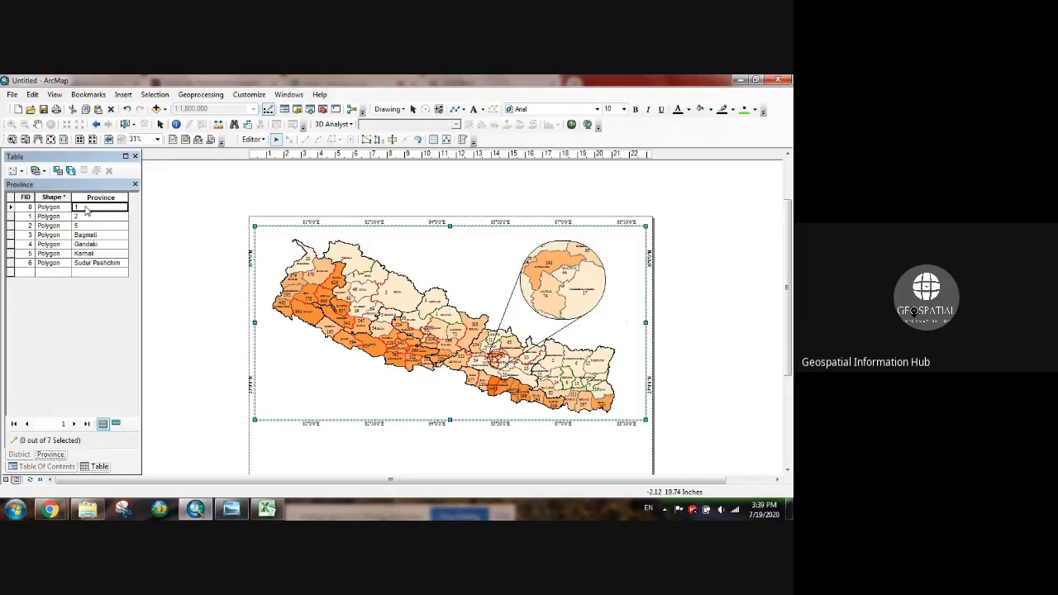
{"action": "type", "text": "Province"}
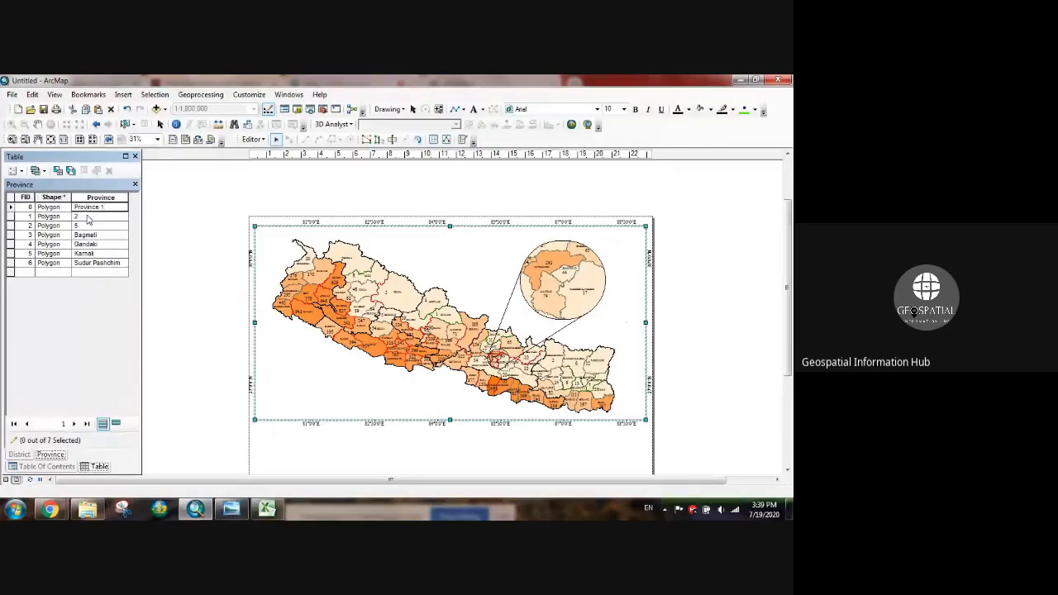
{"action": "left_click", "coordinate": [101, 219]}
{"action": "type", "text": "Pr"}
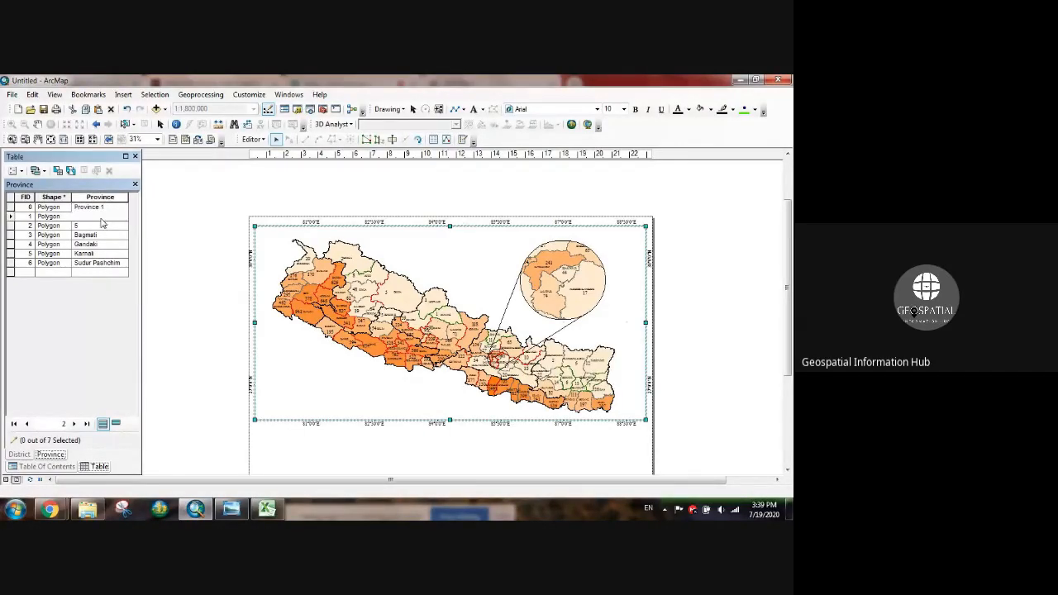
{"action": "type", "text": "ovince 2"}
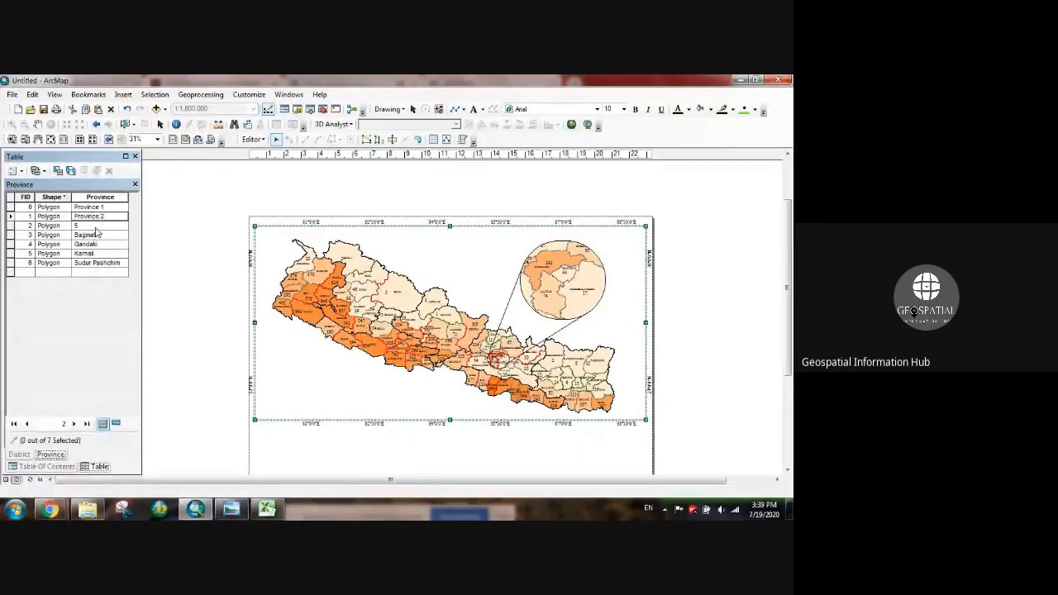
{"action": "left_click", "coordinate": [97, 226]}
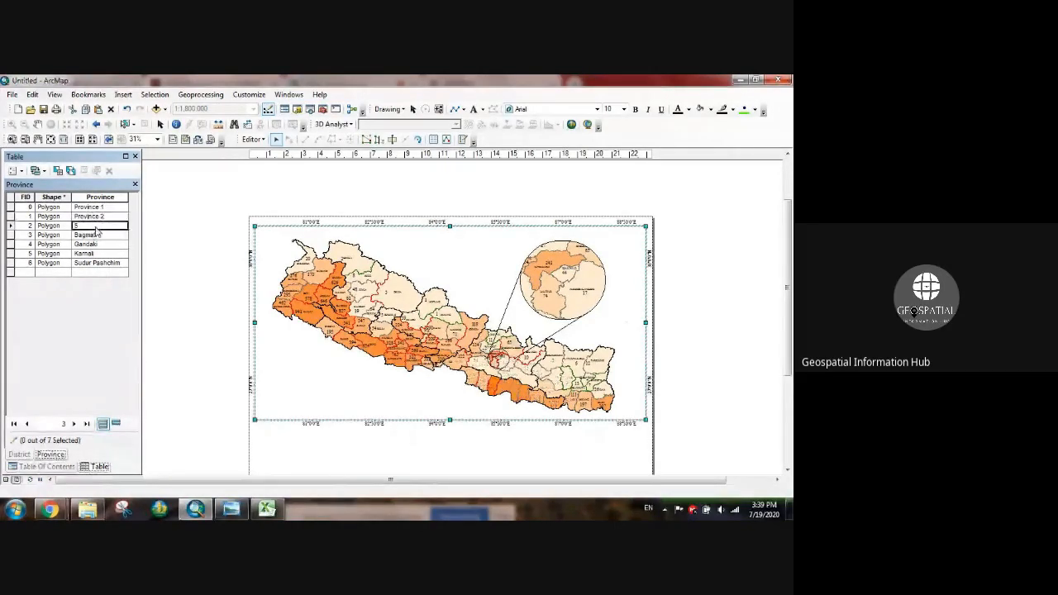
{"action": "type", "text": "Province"}
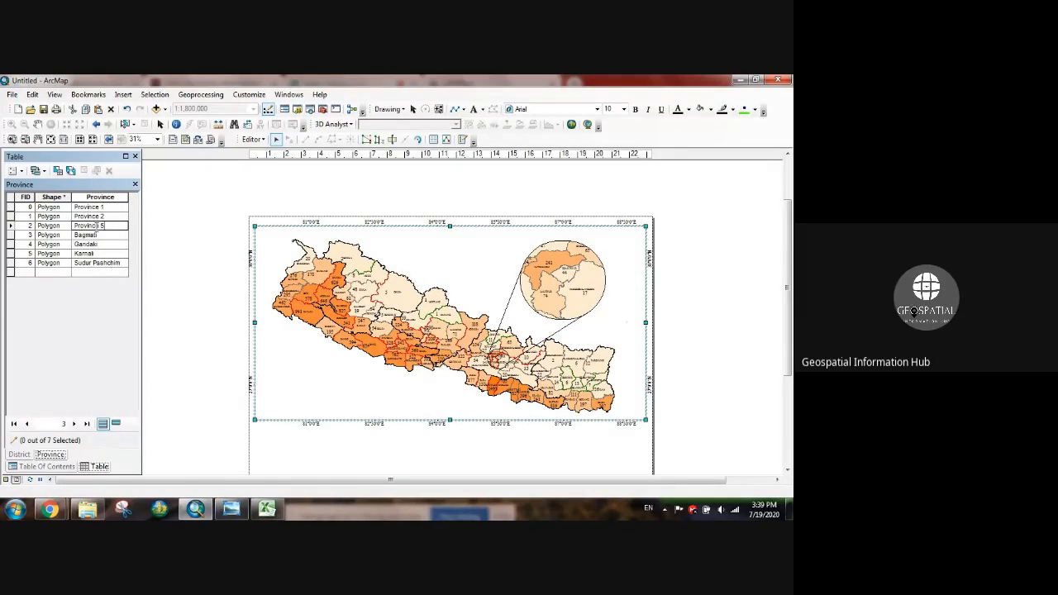
End the edit session and save the edits to the Province attribute table.
{"action": "left_click", "coordinate": [250, 140]}
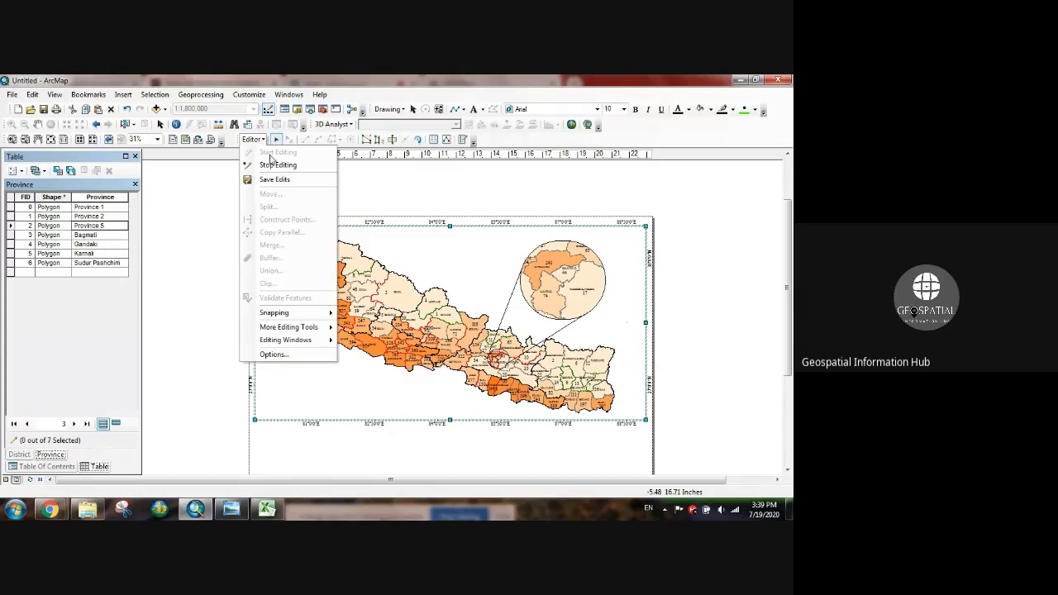
{"action": "left_click", "coordinate": [273, 165]}
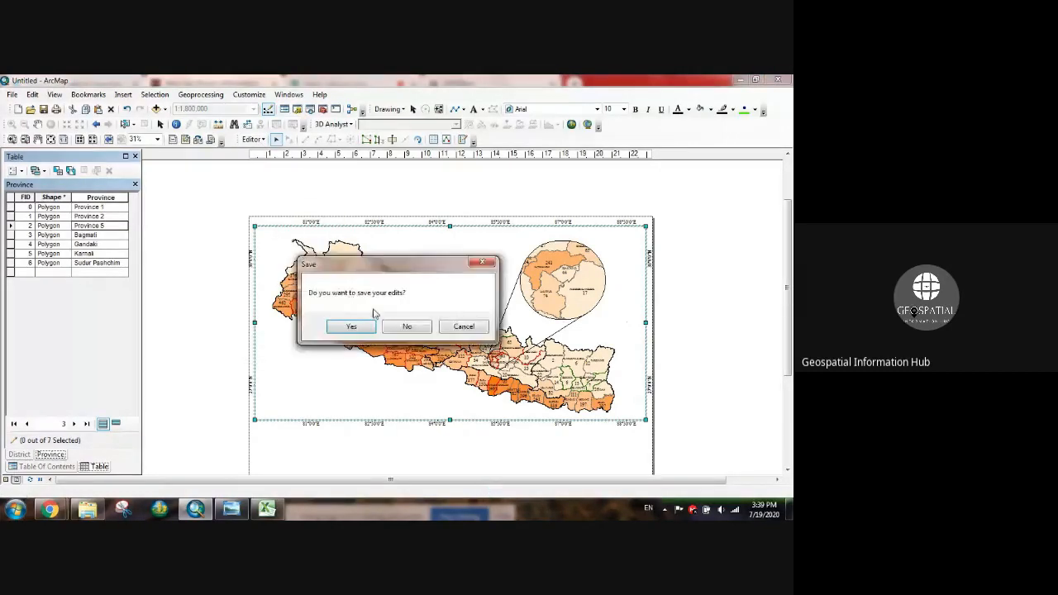
{"action": "left_click", "coordinate": [352, 326]}
Return to the layer list and turn on feature labels for the Province layer.
{"action": "left_click", "coordinate": [37, 467]}
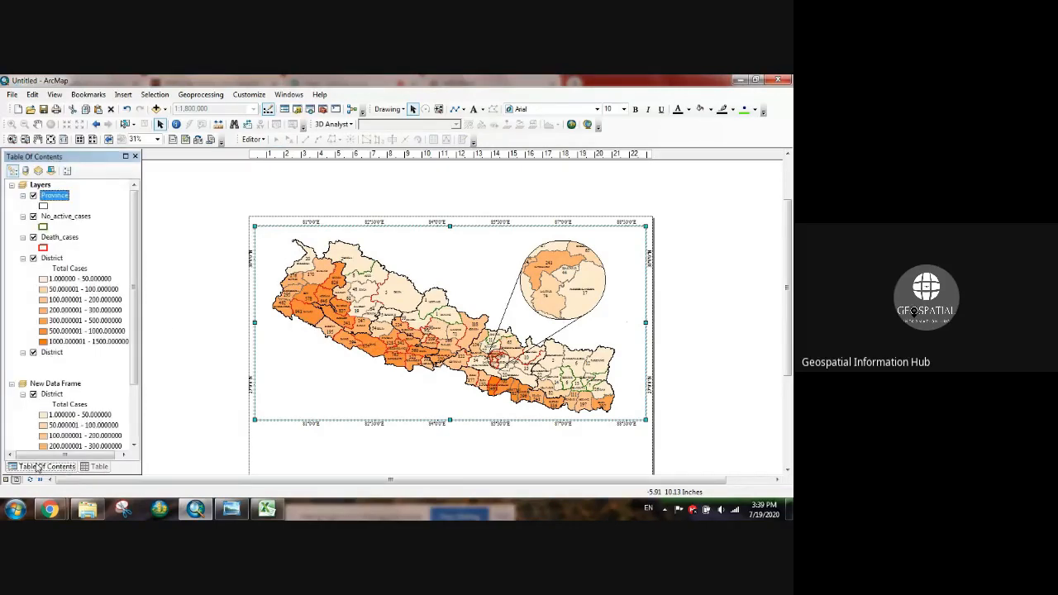
{"action": "right_click", "coordinate": [55, 196]}
{"action": "left_click", "coordinate": [96, 327]}
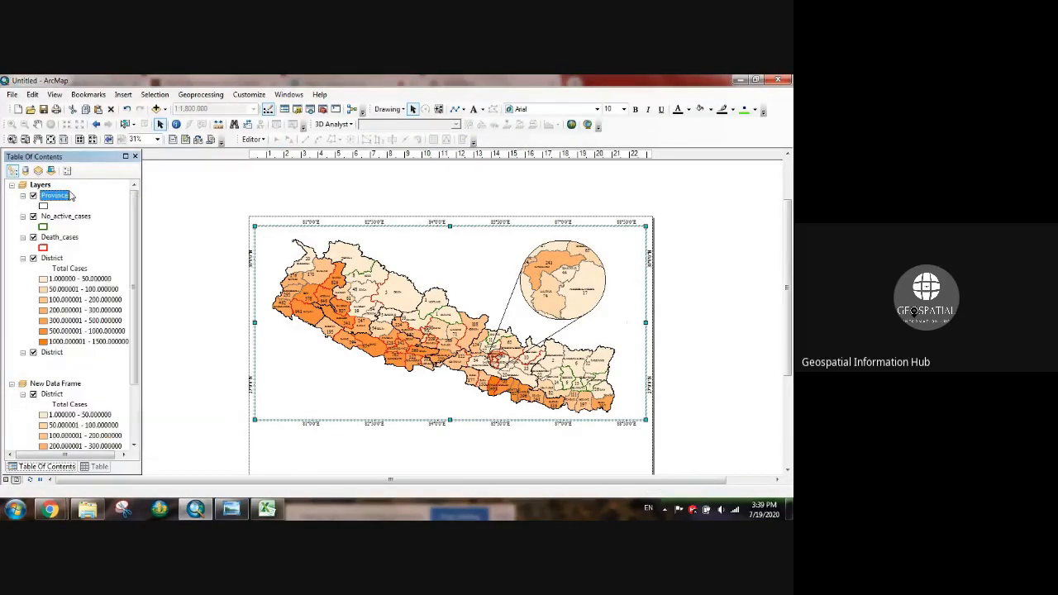
Set the Province layer's label font to Times New Roman at size 22 in its layer properties.
{"action": "right_click", "coordinate": [50, 199]}
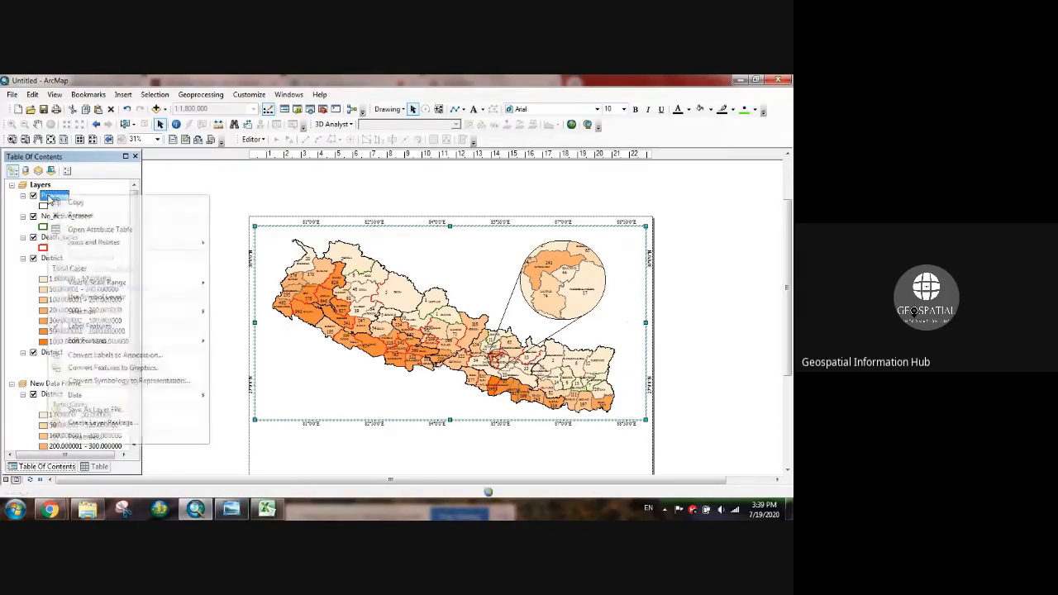
{"action": "left_click", "coordinate": [83, 435]}
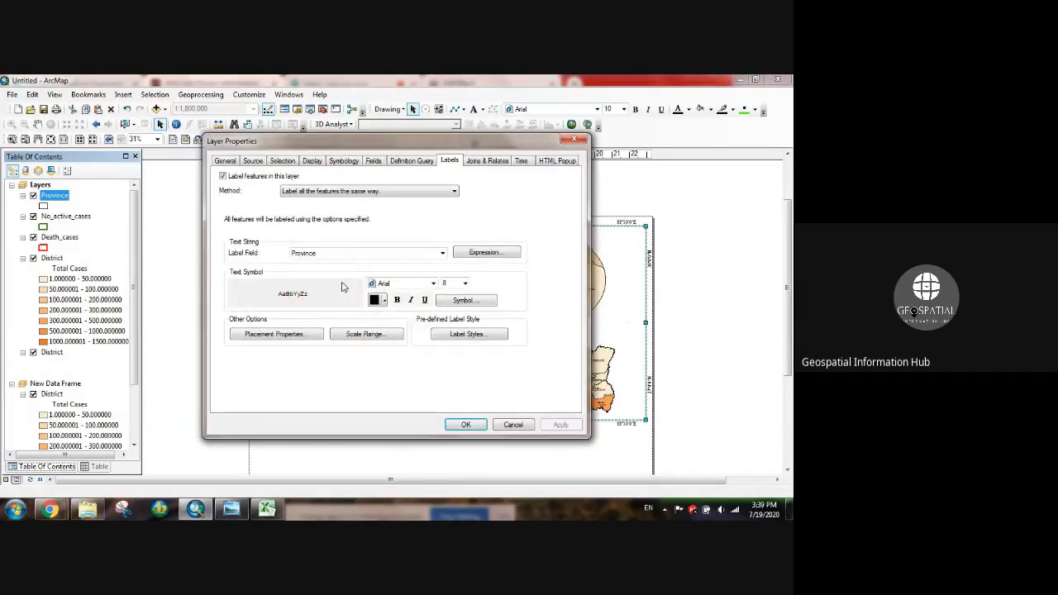
{"action": "left_click", "coordinate": [393, 284]}
{"action": "type", "text": "ti"}
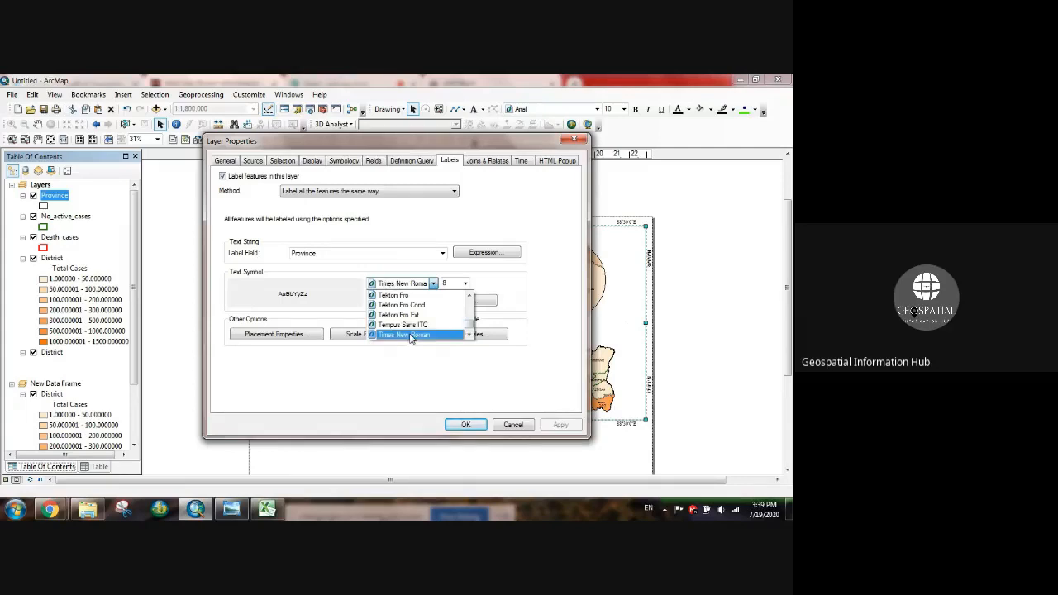
{"action": "left_click", "coordinate": [411, 335]}
{"action": "left_click", "coordinate": [466, 285]}
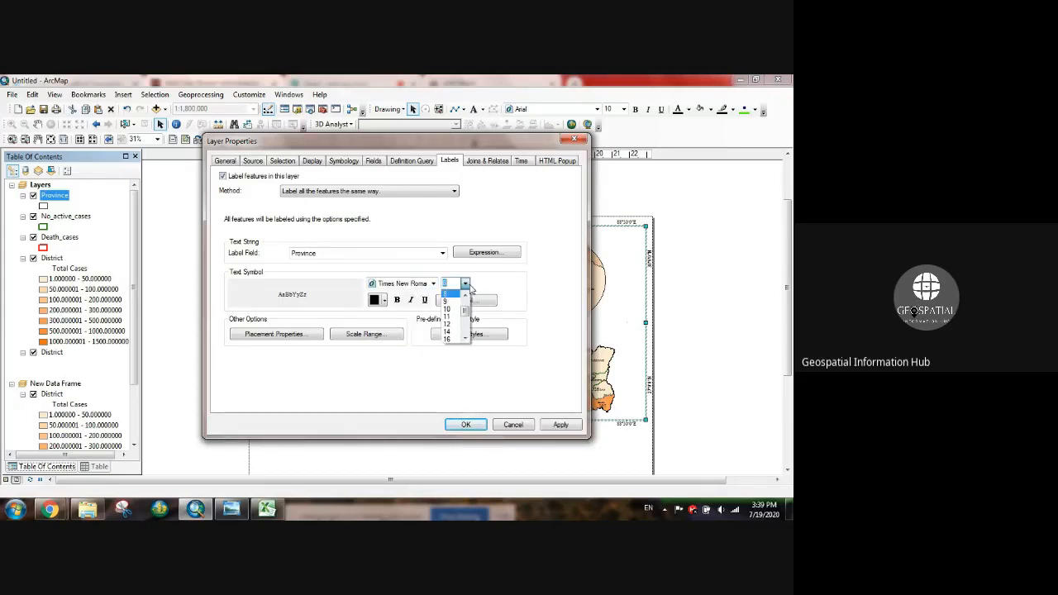
{"action": "left_click", "coordinate": [465, 339]}
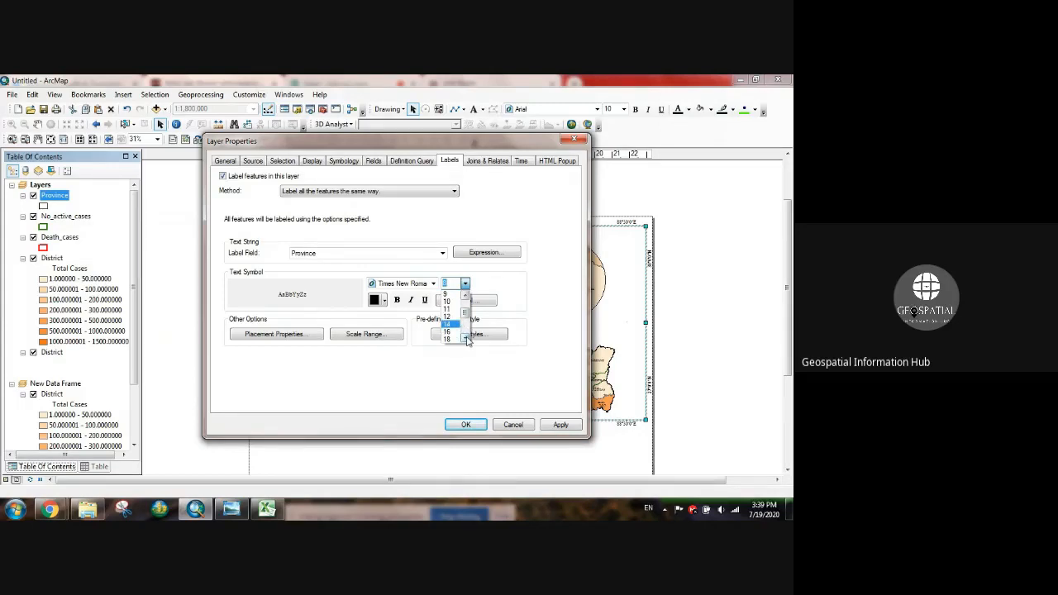
{"action": "left_click", "coordinate": [466, 338]}
{"action": "left_click", "coordinate": [466, 338]}
{"action": "left_click", "coordinate": [447, 339]}
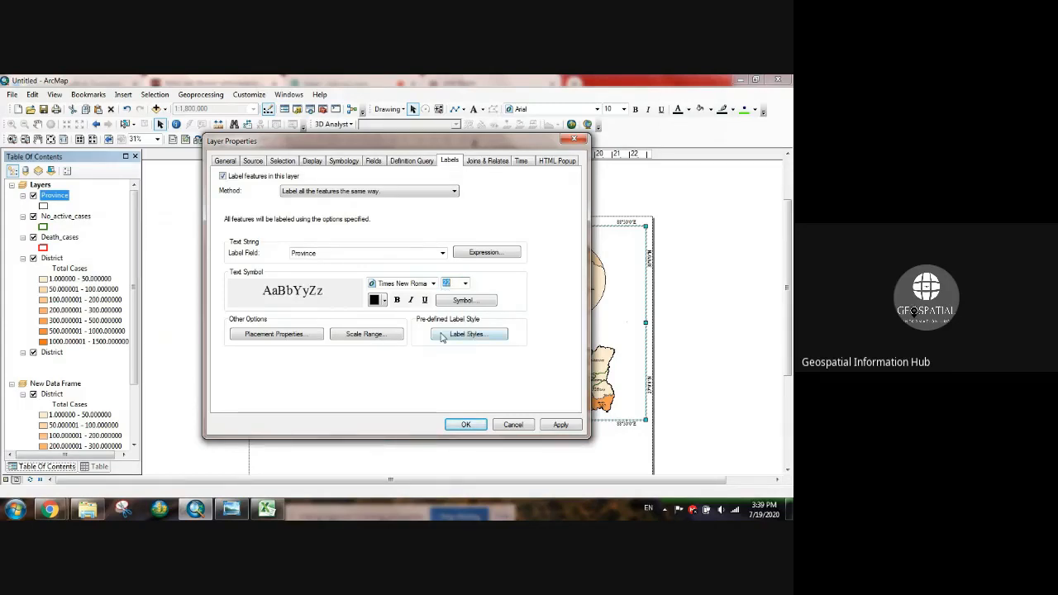
Set the Province label placement to try horizontal first, then straight, and apply the label settings.
{"action": "left_click", "coordinate": [274, 335]}
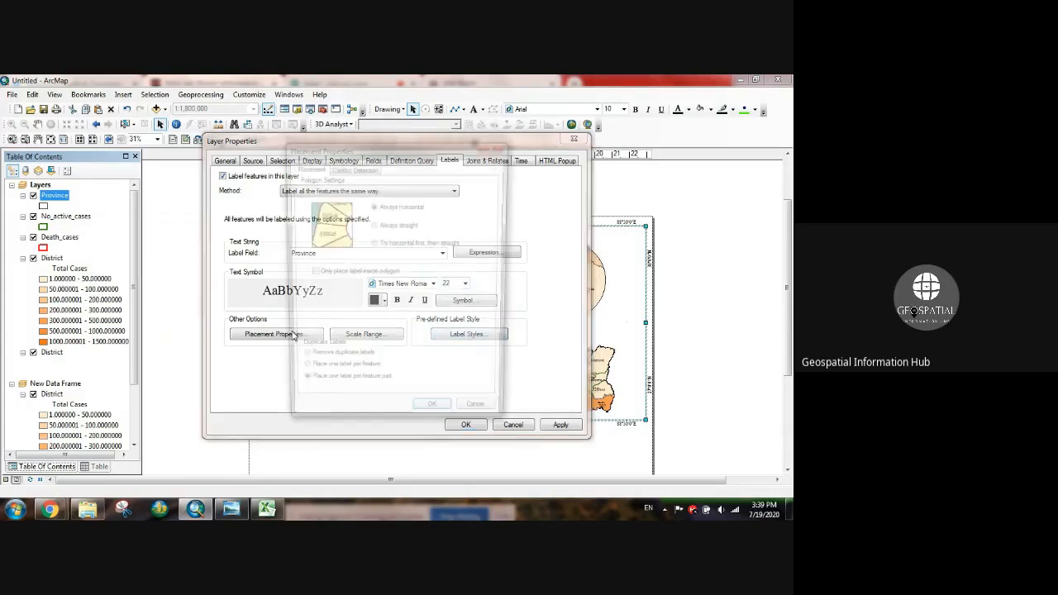
{"action": "left_click", "coordinate": [381, 245]}
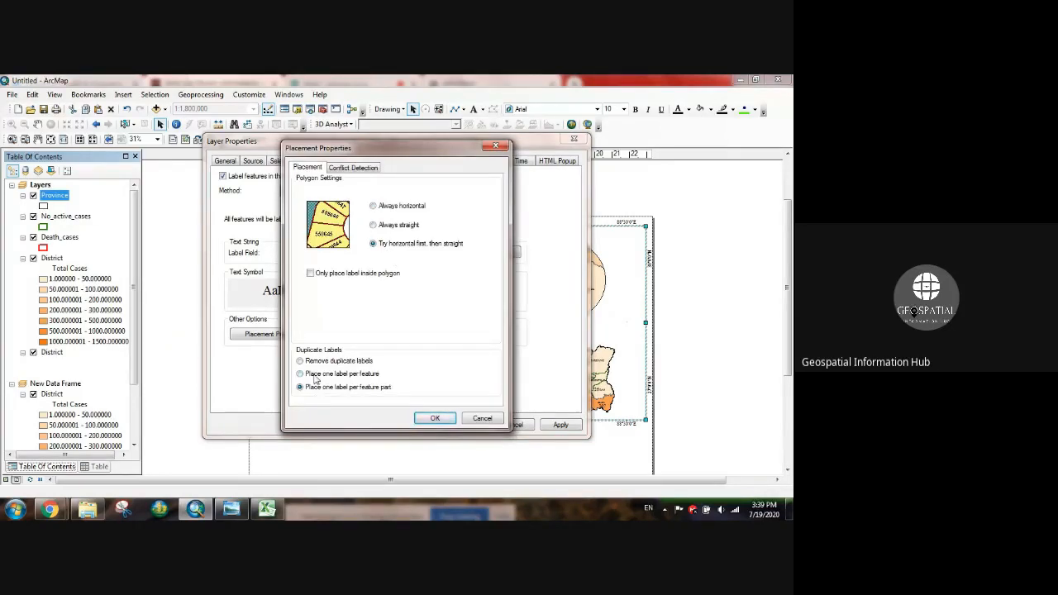
{"action": "left_click", "coordinate": [435, 418]}
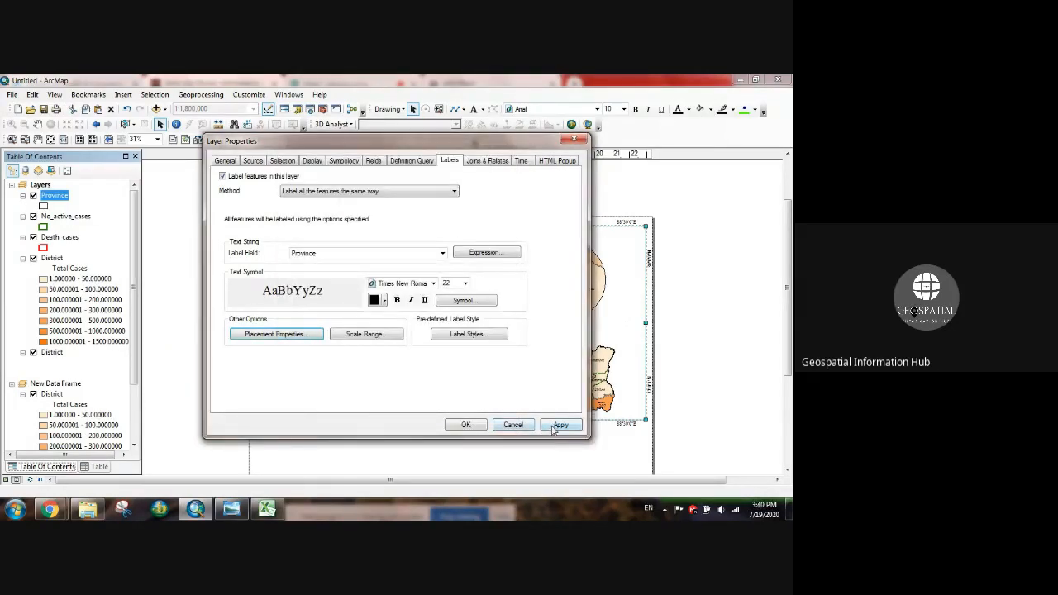
{"action": "left_click", "coordinate": [559, 425]}
{"action": "left_click", "coordinate": [465, 425]}
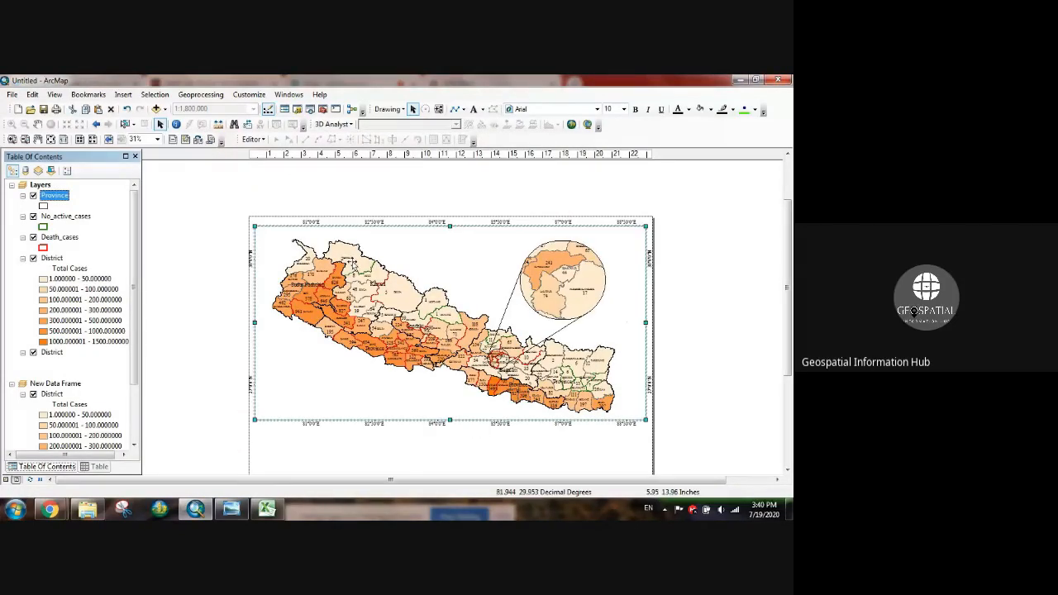
Make the Province layer's labels italic and inspect them across the map layout.
{"action": "scroll", "coordinate": [298, 293], "scroll_direction": "down", "scroll_amount": 5}
{"action": "scroll", "coordinate": [298, 293], "scroll_direction": "up", "scroll_amount": 9}
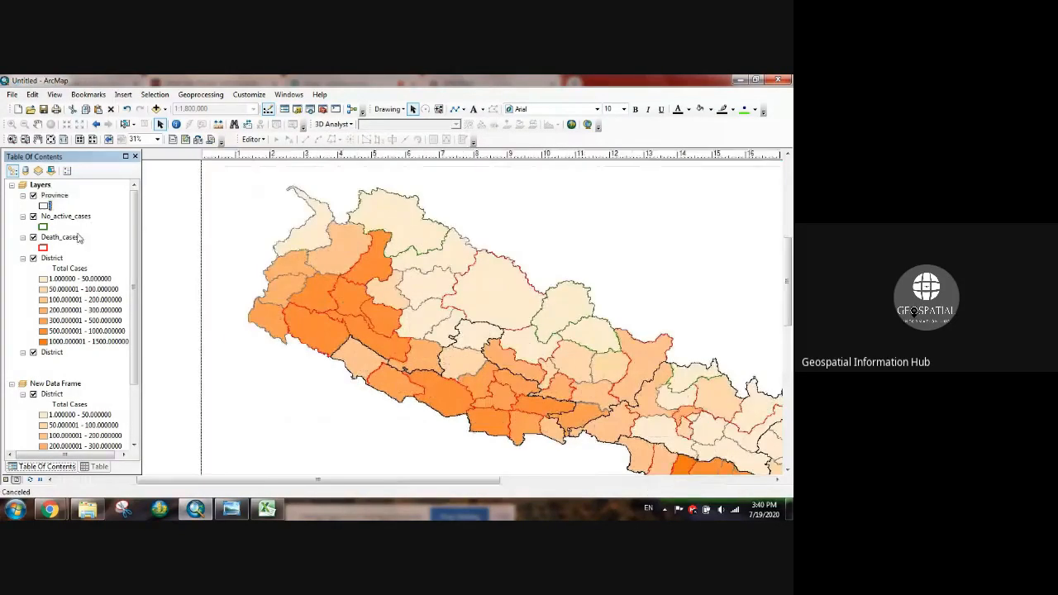
{"action": "right_click", "coordinate": [54, 196]}
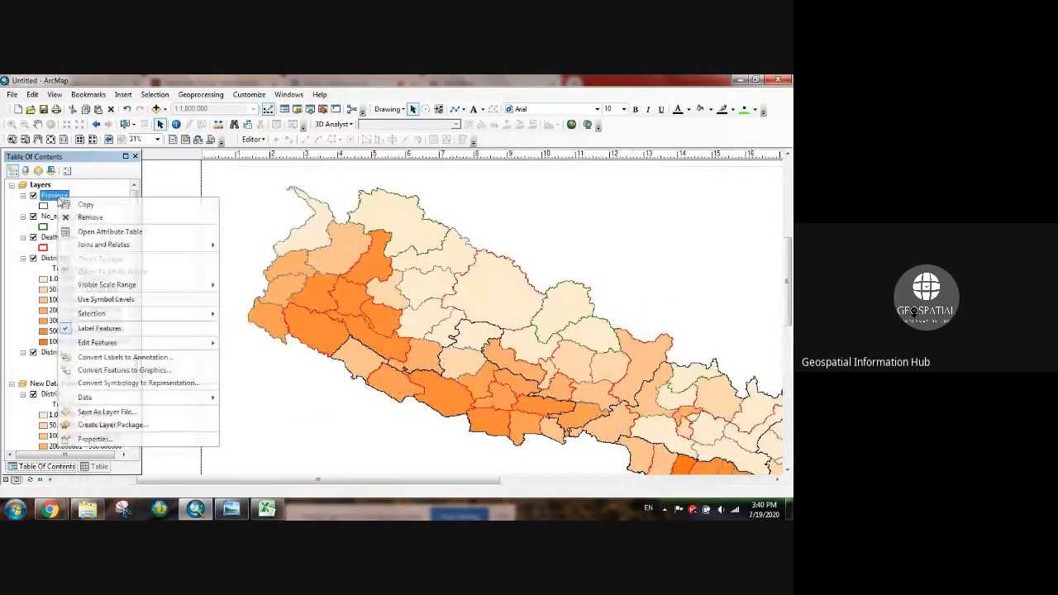
{"action": "left_click", "coordinate": [131, 439]}
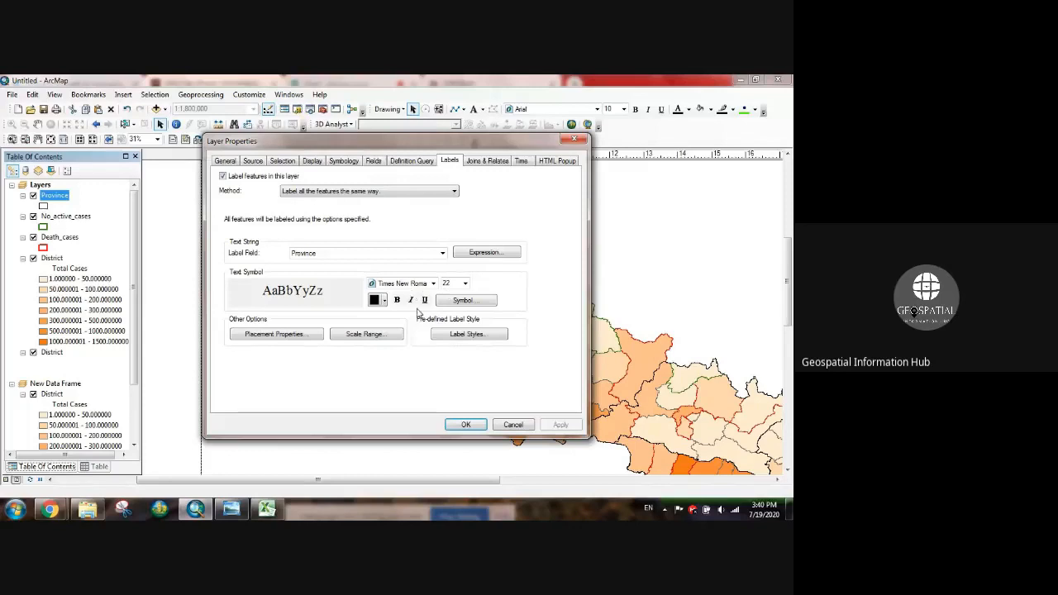
{"action": "left_click", "coordinate": [411, 300]}
{"action": "left_click", "coordinate": [468, 425]}
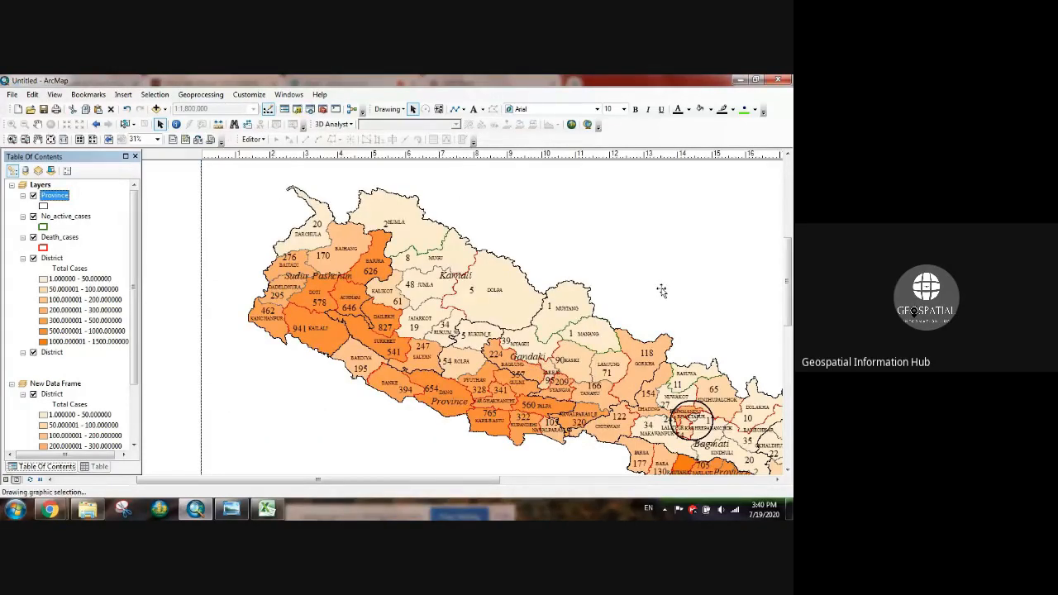
{"action": "scroll", "coordinate": [661, 291], "scroll_direction": "down", "scroll_amount": 4}
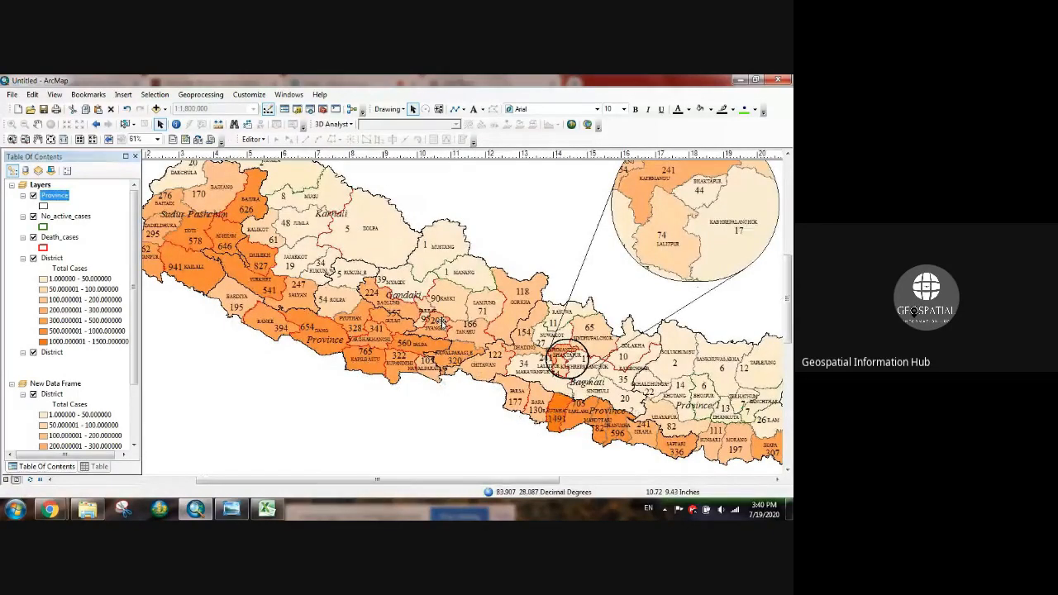
{"action": "scroll", "coordinate": [548, 335], "scroll_direction": "up", "scroll_amount": 1}
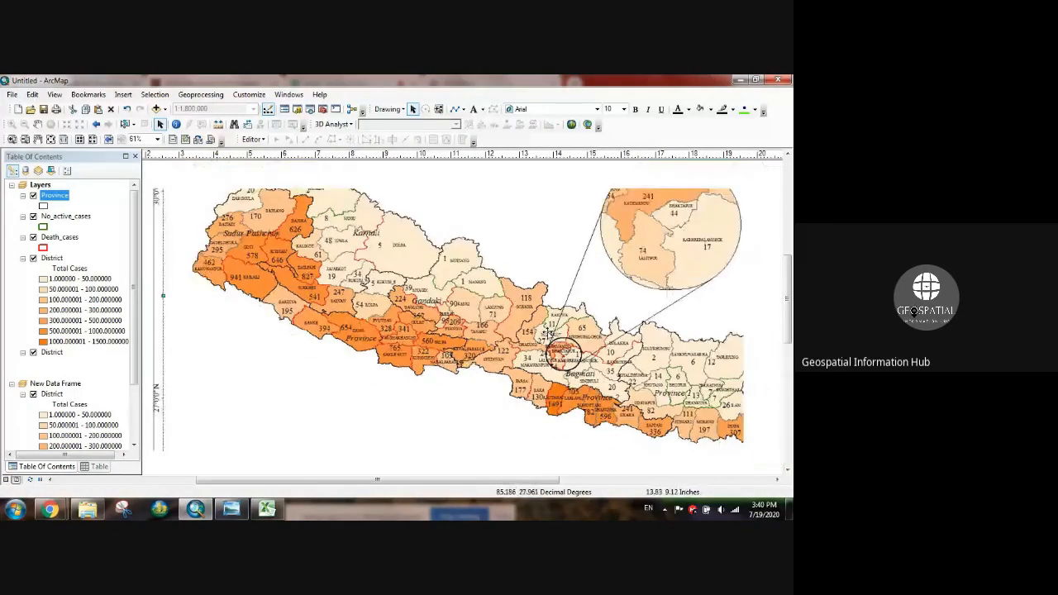
{"action": "scroll", "coordinate": [548, 335], "scroll_direction": "up", "scroll_amount": 1}
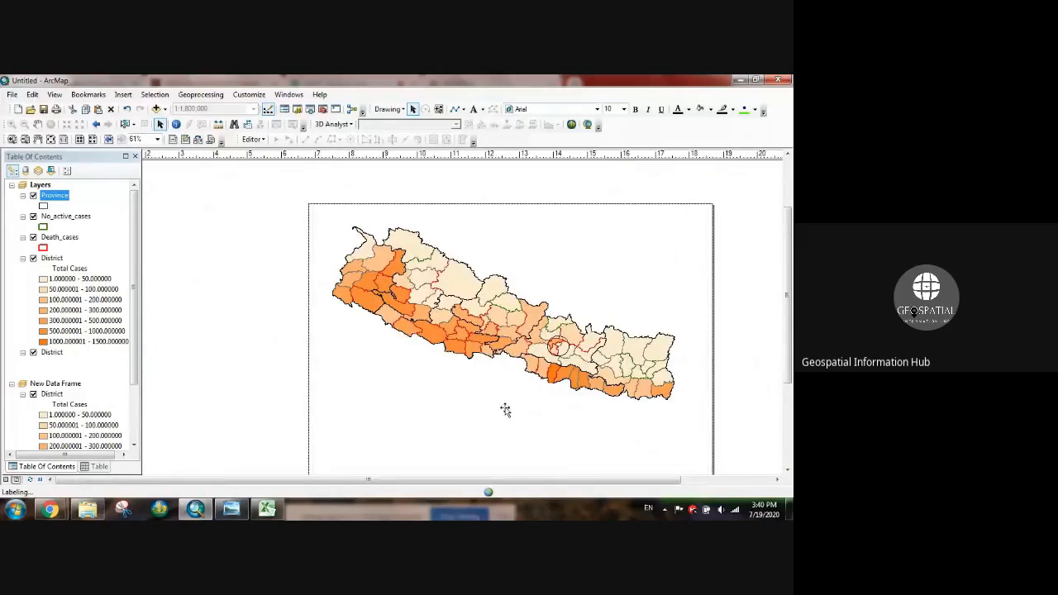
{"action": "scroll", "coordinate": [473, 374], "scroll_direction": "up", "scroll_amount": 1}
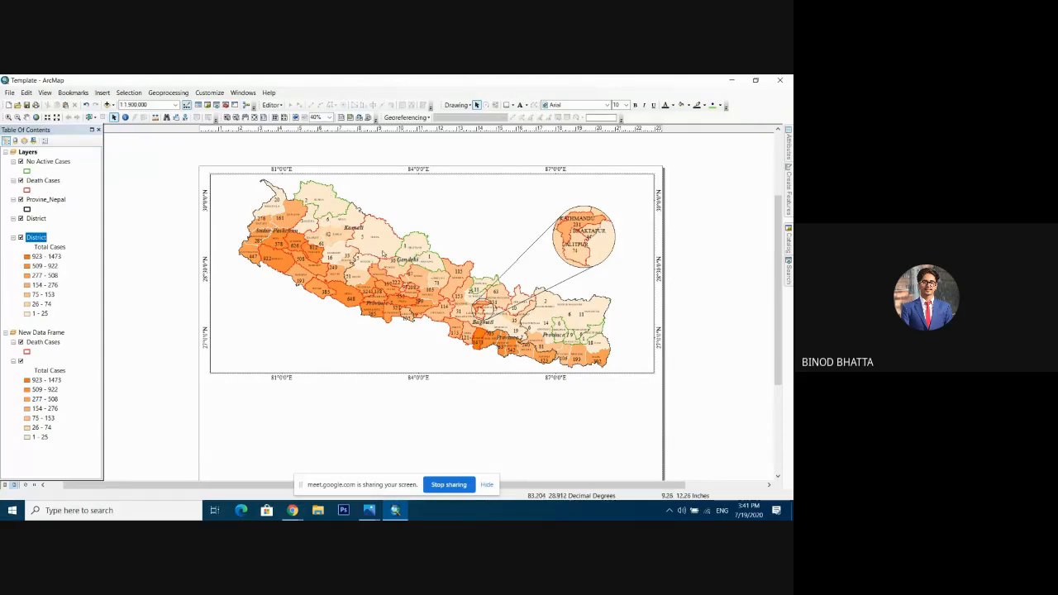
{"action": "left_click", "coordinate": [602, 258]}
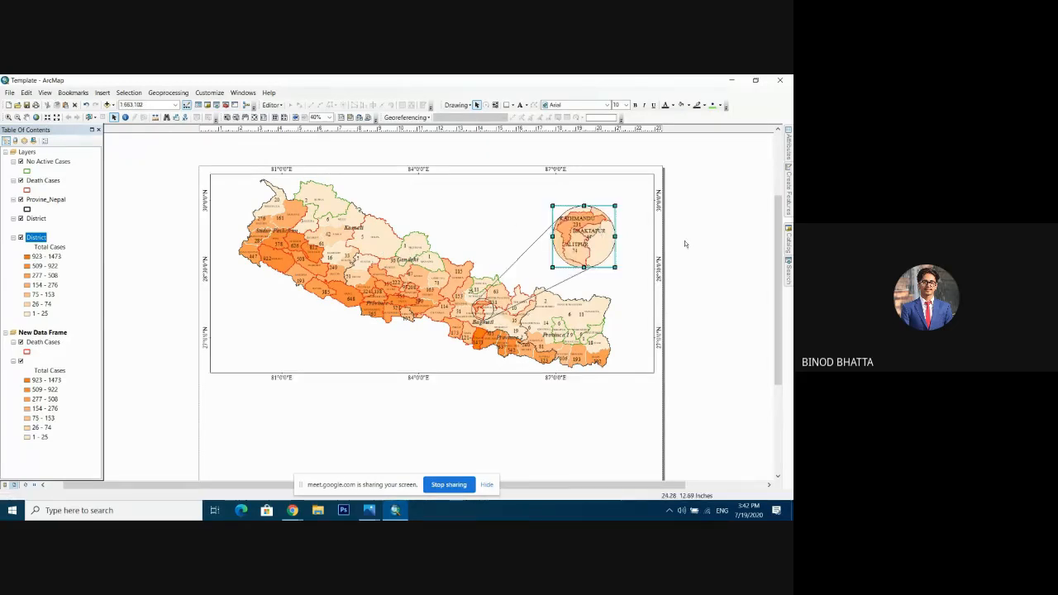
{"action": "double_click", "coordinate": [610, 245]}
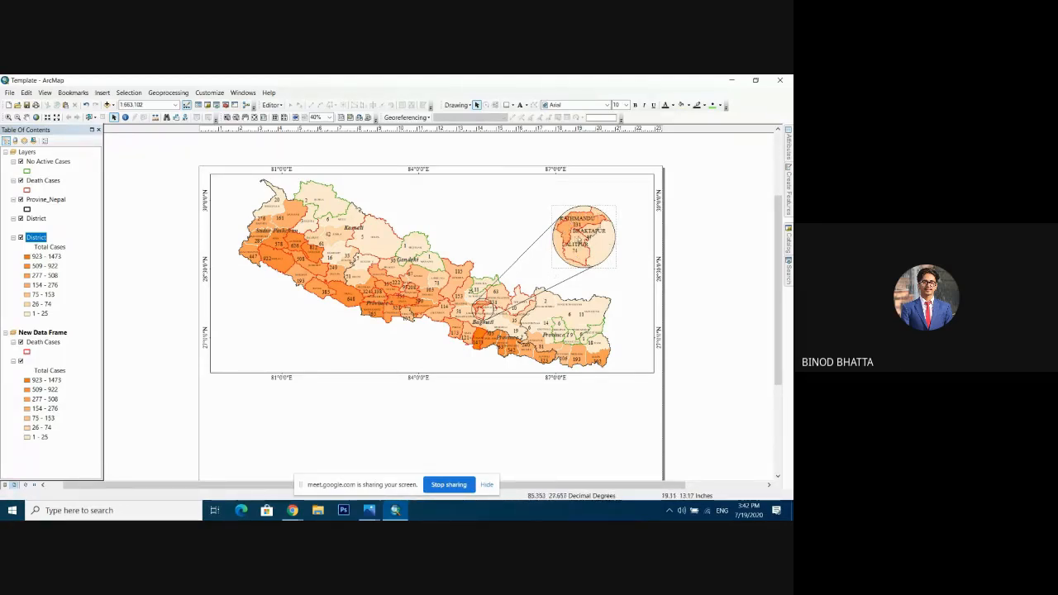
{"action": "left_click_drag", "start_coordinate": [779, 269], "coordinate": [779, 273]}
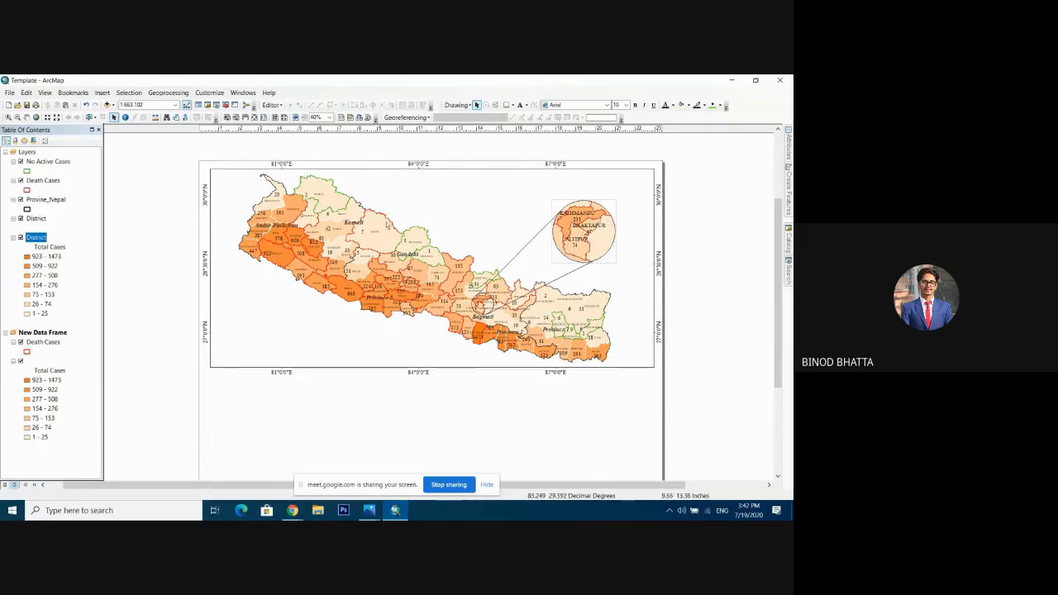
{"action": "left_click", "coordinate": [429, 208]}
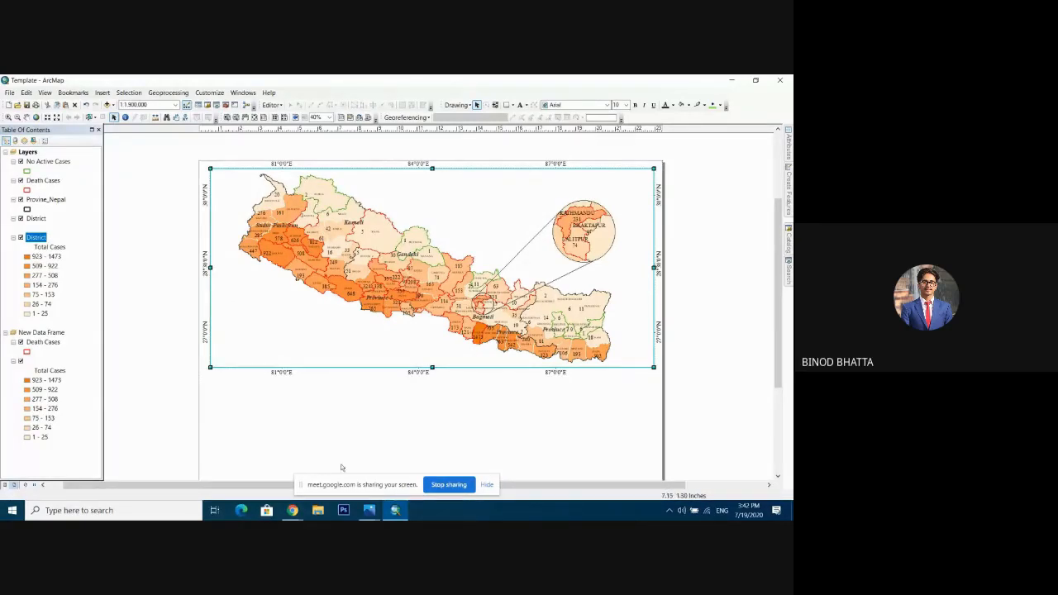
Switch to the Google Meet meeting window in Chrome.
{"action": "mouse_move", "coordinate": [292, 511]}
{"action": "left_click", "coordinate": [234, 467]}
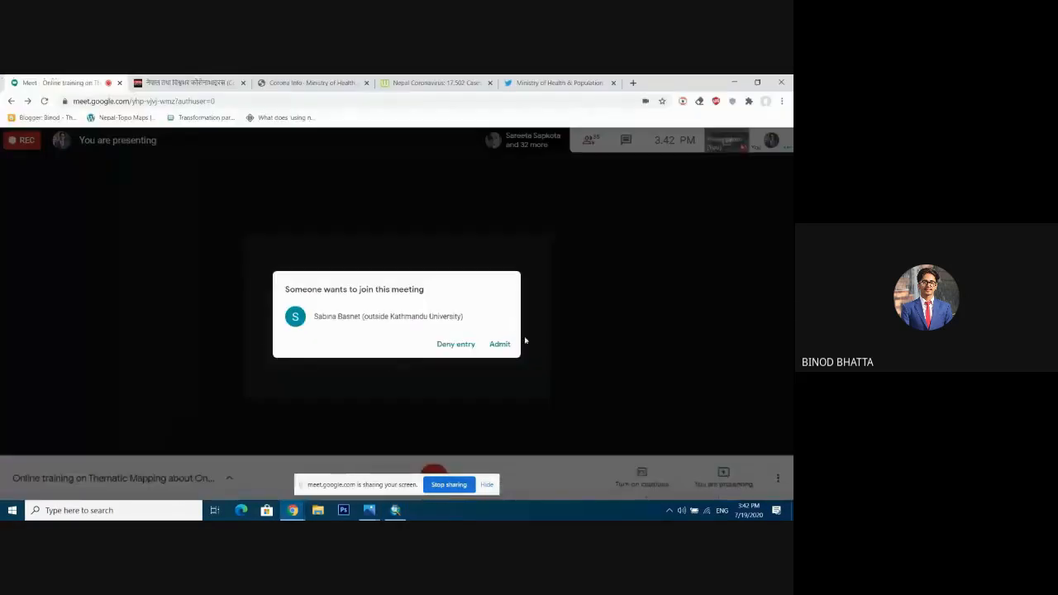
Admit the waiting participant to the Google Meet meeting and return to the map layout in ArcMap.
{"action": "left_click", "coordinate": [501, 344]}
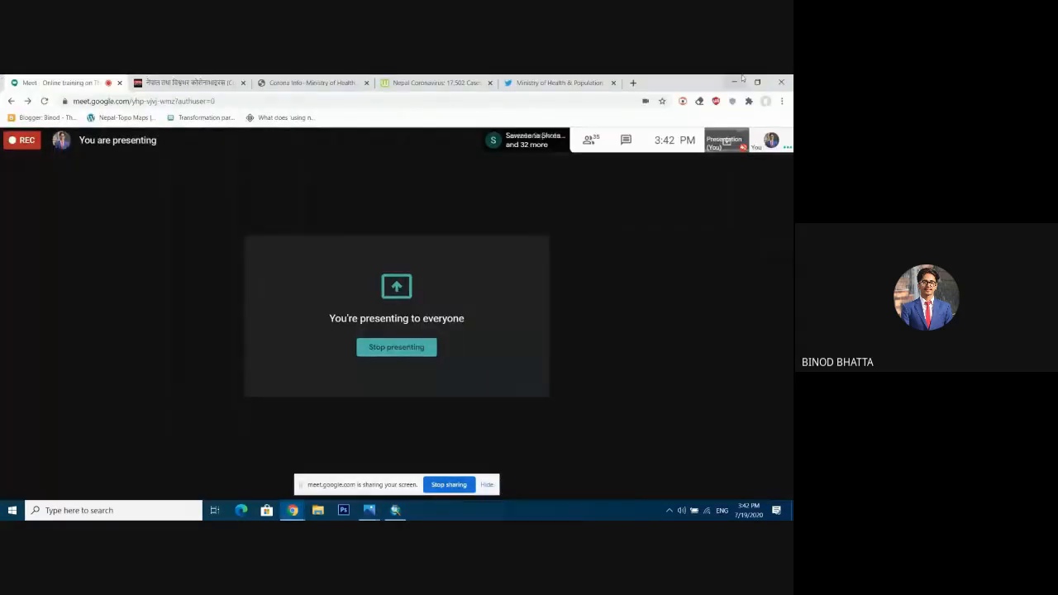
{"action": "left_click", "coordinate": [738, 81]}
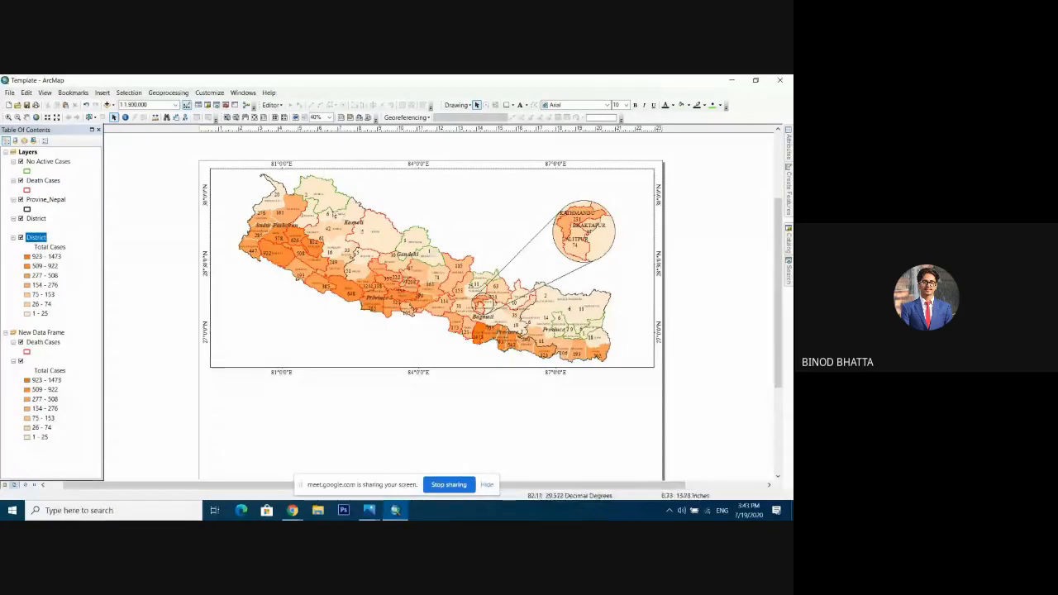
{"action": "left_click", "coordinate": [293, 510]}
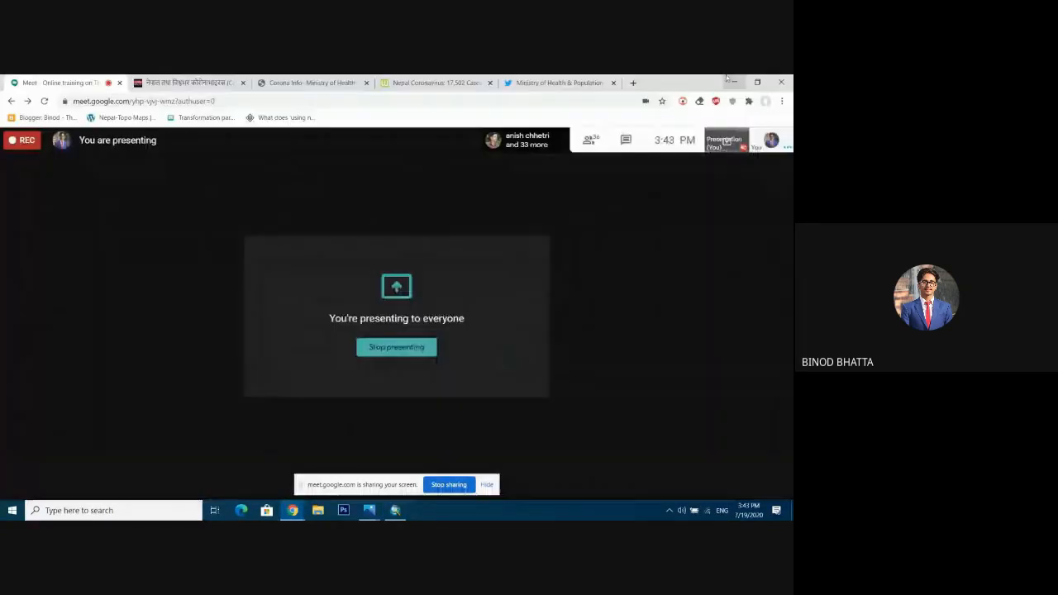
{"action": "left_click", "coordinate": [731, 81]}
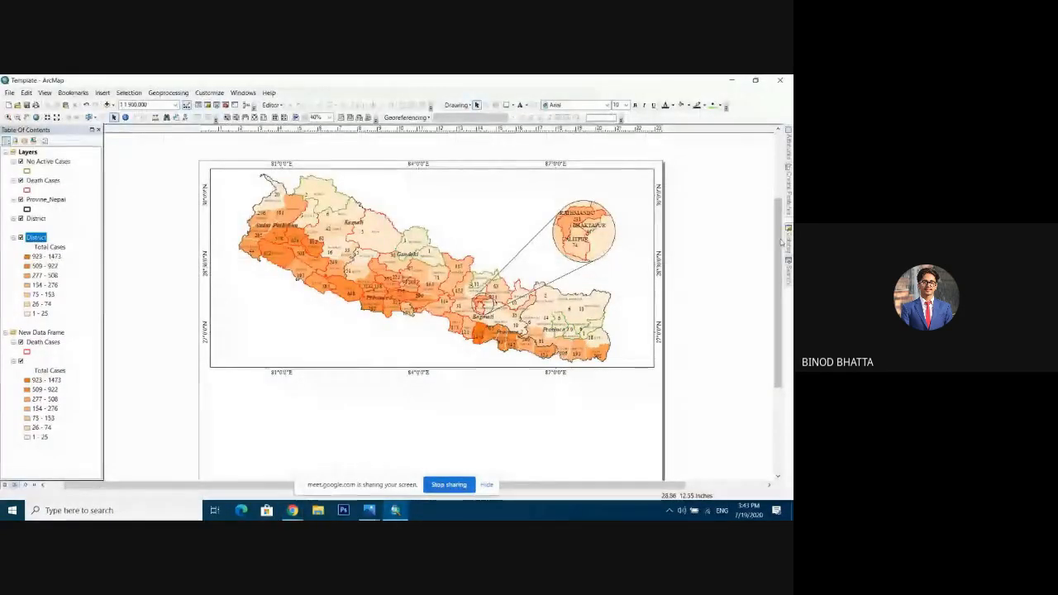
{"action": "left_click", "coordinate": [532, 219]}
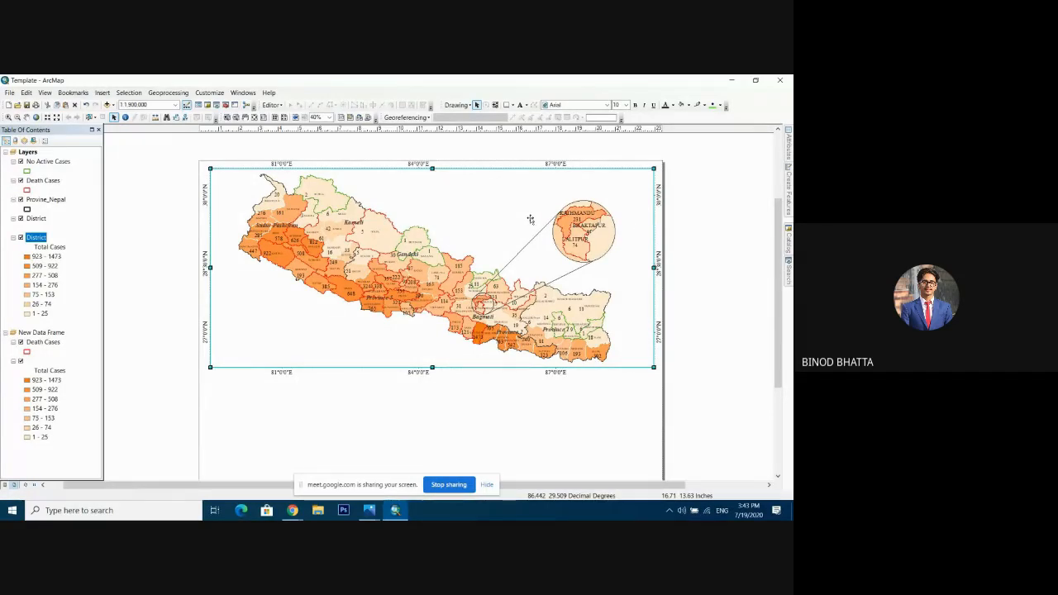
{"action": "left_click", "coordinate": [292, 508]}
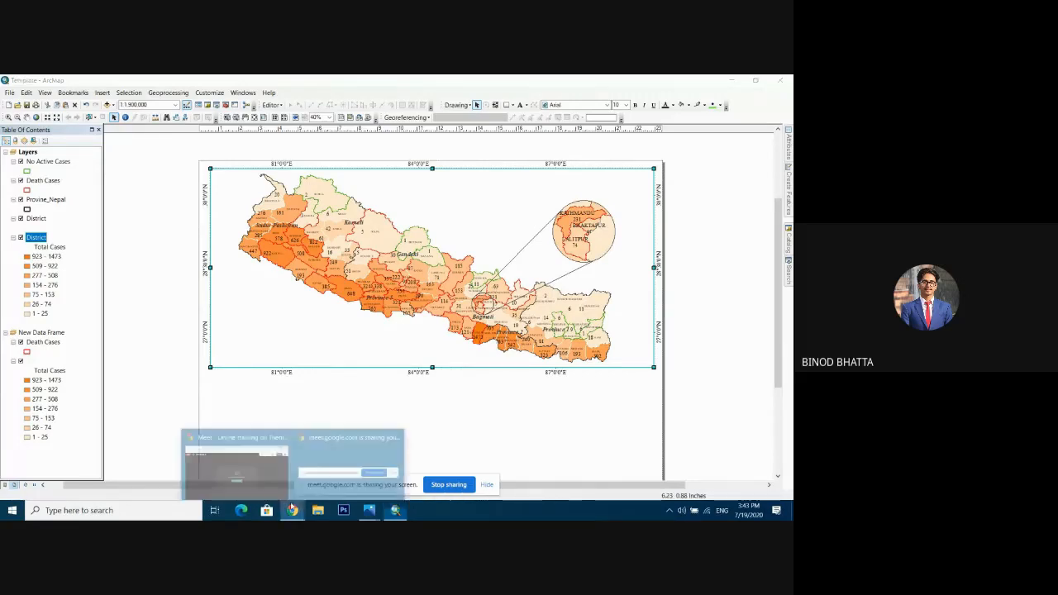
{"action": "left_click", "coordinate": [469, 425]}
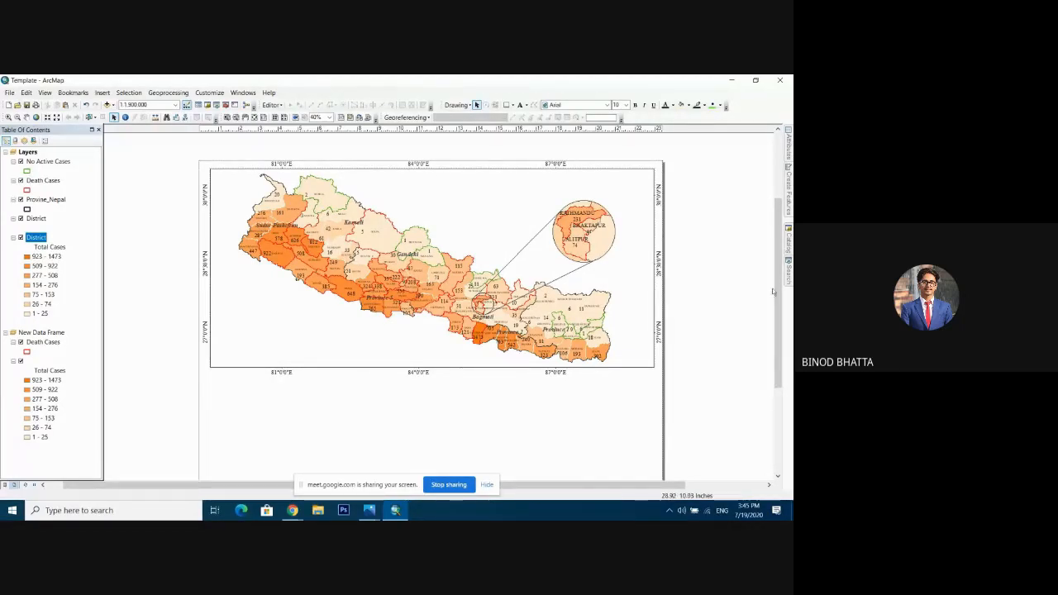
Switch from the page layout to data view and bring the whole labelled map of Nepal into the frame.
{"action": "left_click_drag", "start_coordinate": [780, 284], "coordinate": [780, 292]}
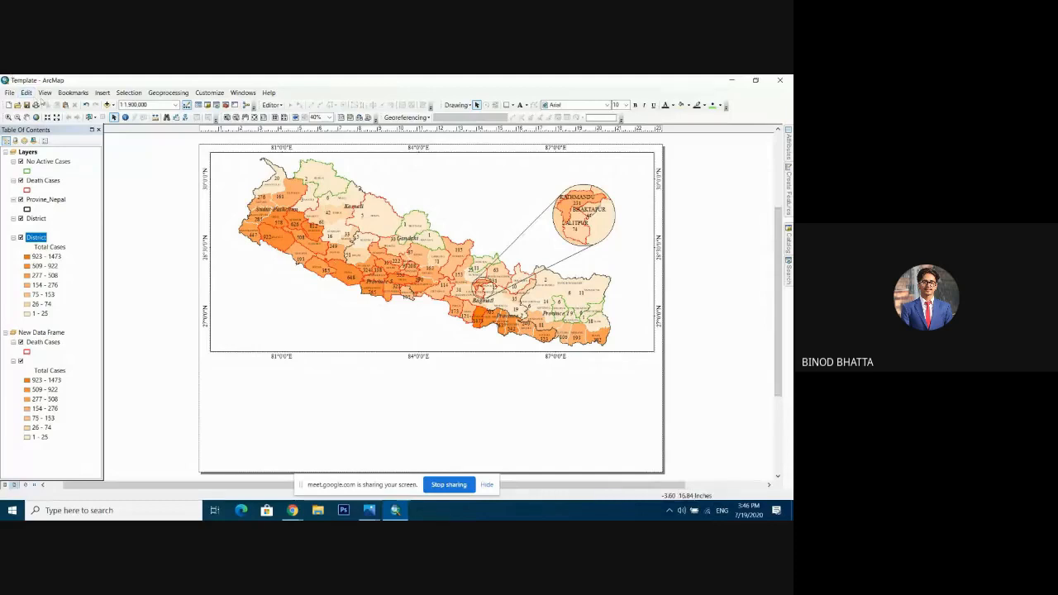
{"action": "left_click", "coordinate": [45, 92]}
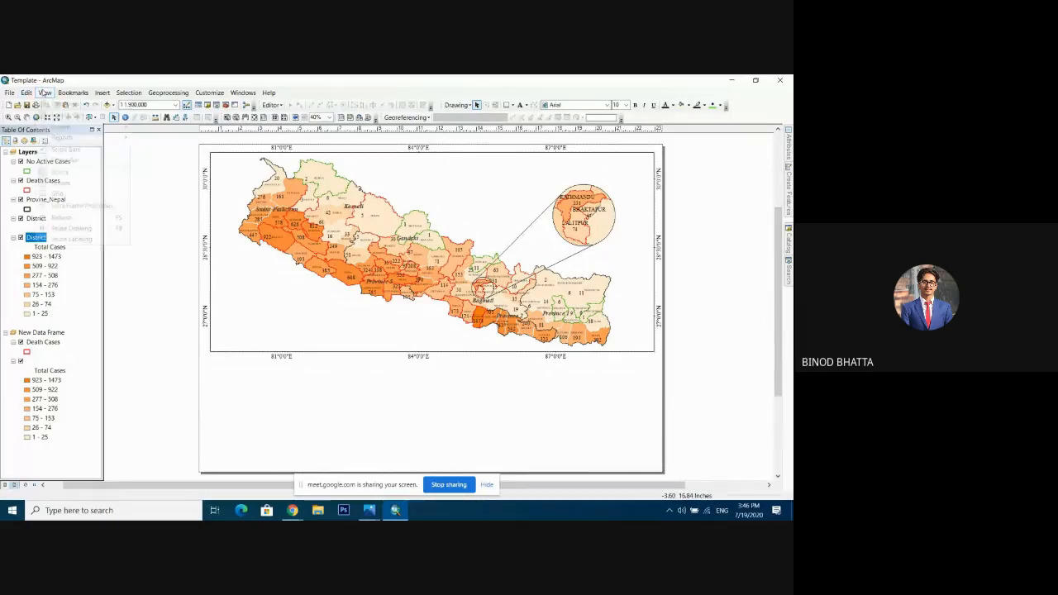
{"action": "left_click", "coordinate": [43, 93]}
{"action": "left_click", "coordinate": [43, 94]}
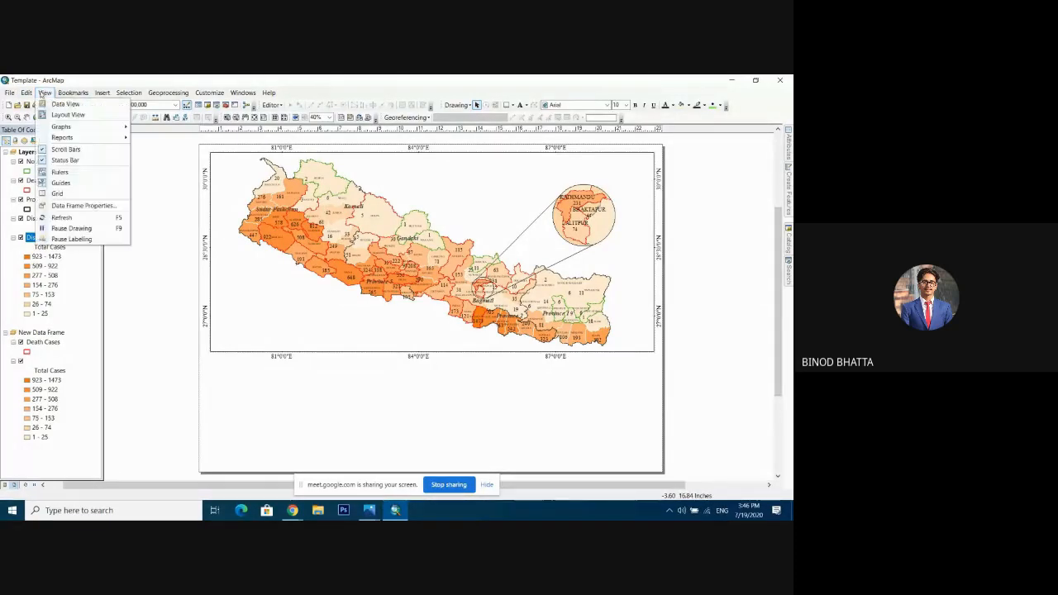
{"action": "left_click", "coordinate": [64, 105]}
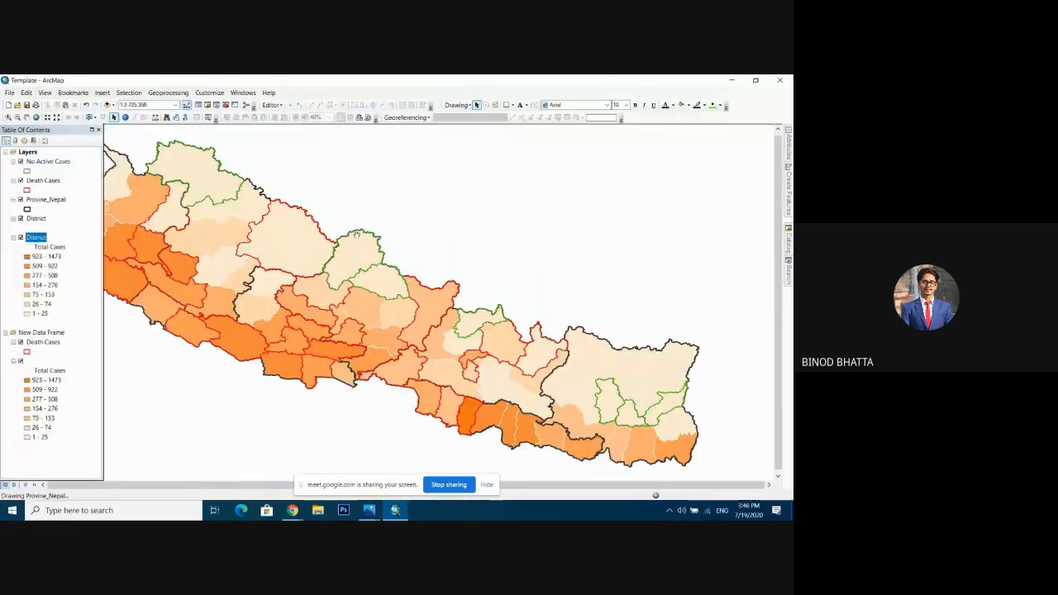
{"action": "left_click_drag", "start_coordinate": [312, 244], "coordinate": [375, 244]}
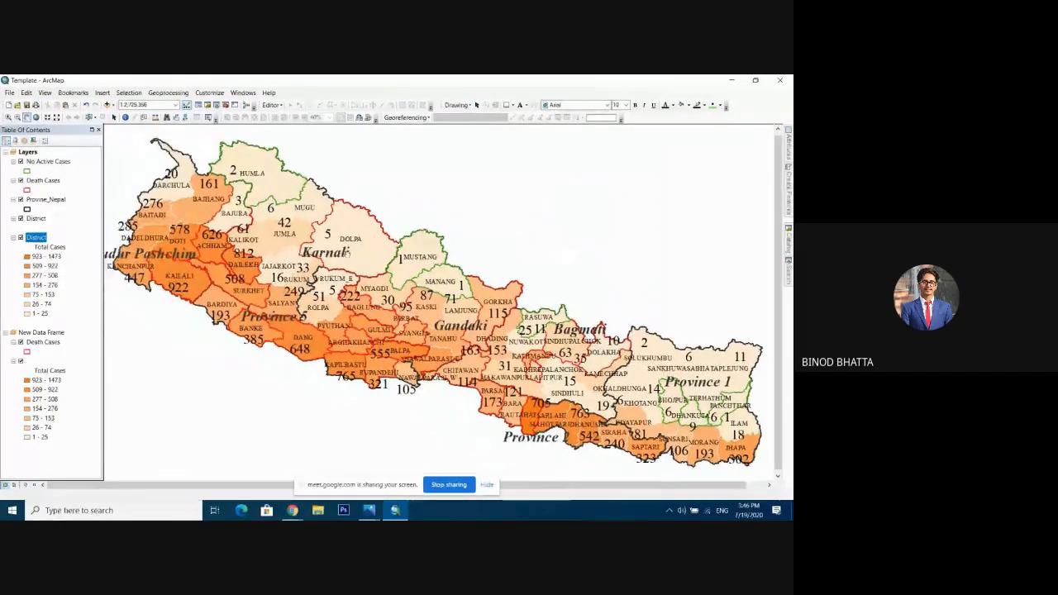
{"action": "left_click_drag", "start_coordinate": [545, 315], "coordinate": [550, 299]}
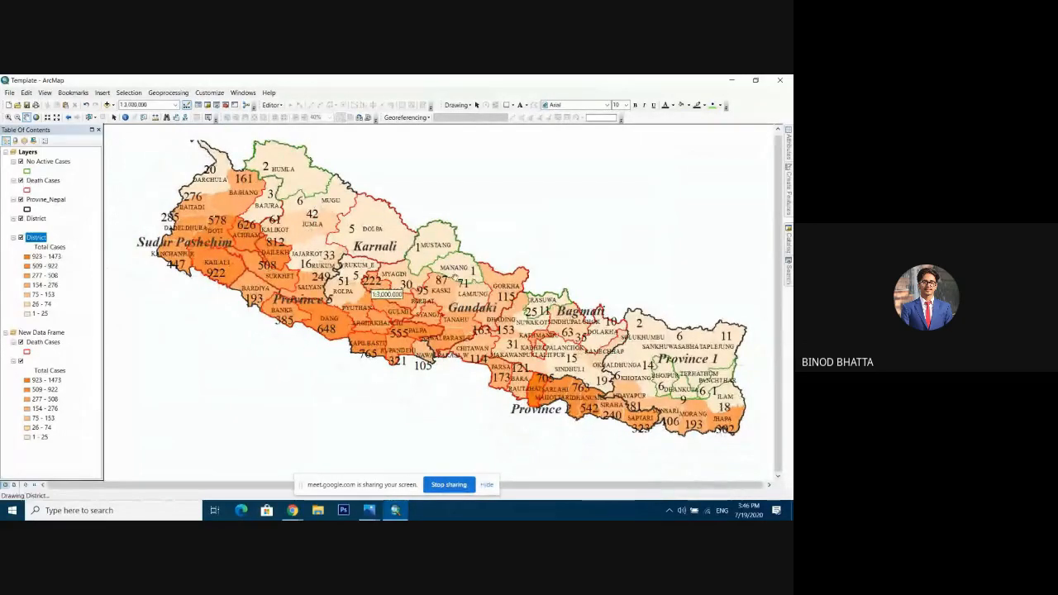
Switch the Nepal map from data view to layout view.
{"action": "scroll", "coordinate": [550, 299], "scroll_direction": "down", "scroll_amount": 1}
{"action": "scroll", "coordinate": [506, 296], "scroll_direction": "down", "scroll_amount": 2}
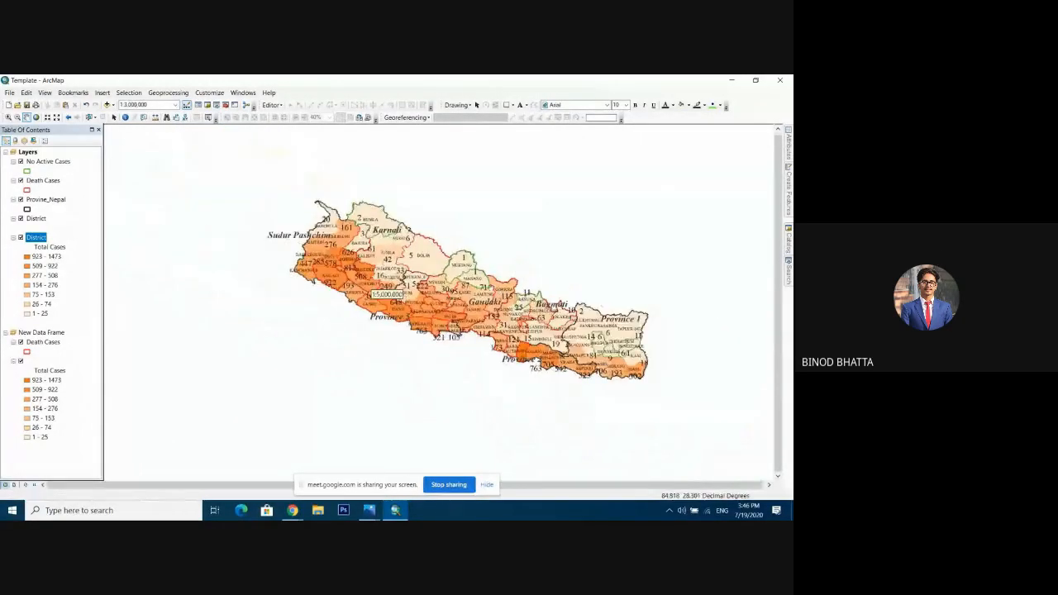
{"action": "left_click_drag", "start_coordinate": [457, 291], "coordinate": [436, 285]}
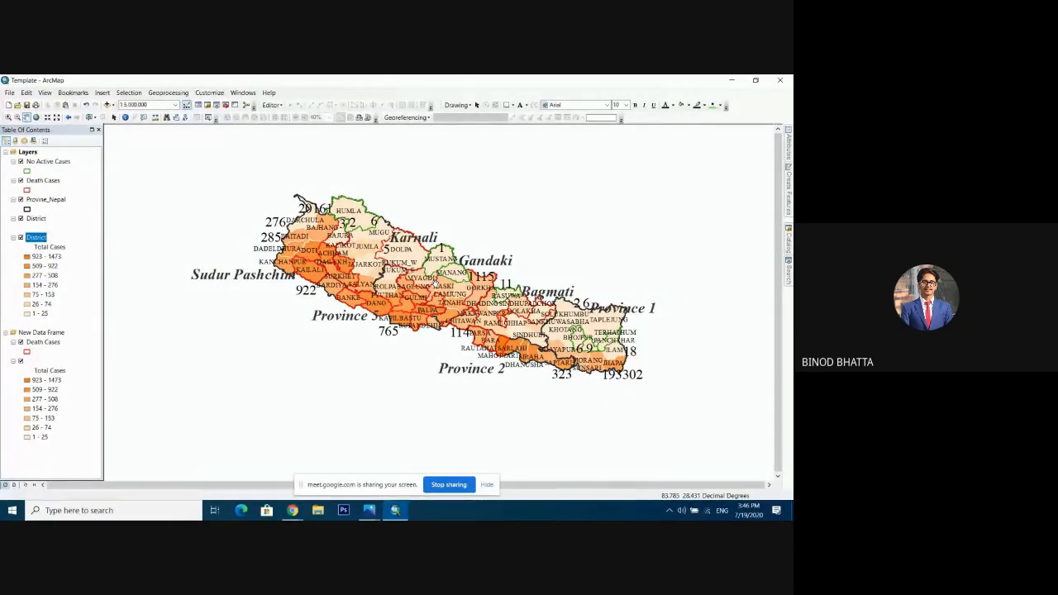
{"action": "scroll", "coordinate": [397, 309], "scroll_direction": "down", "scroll_amount": 2}
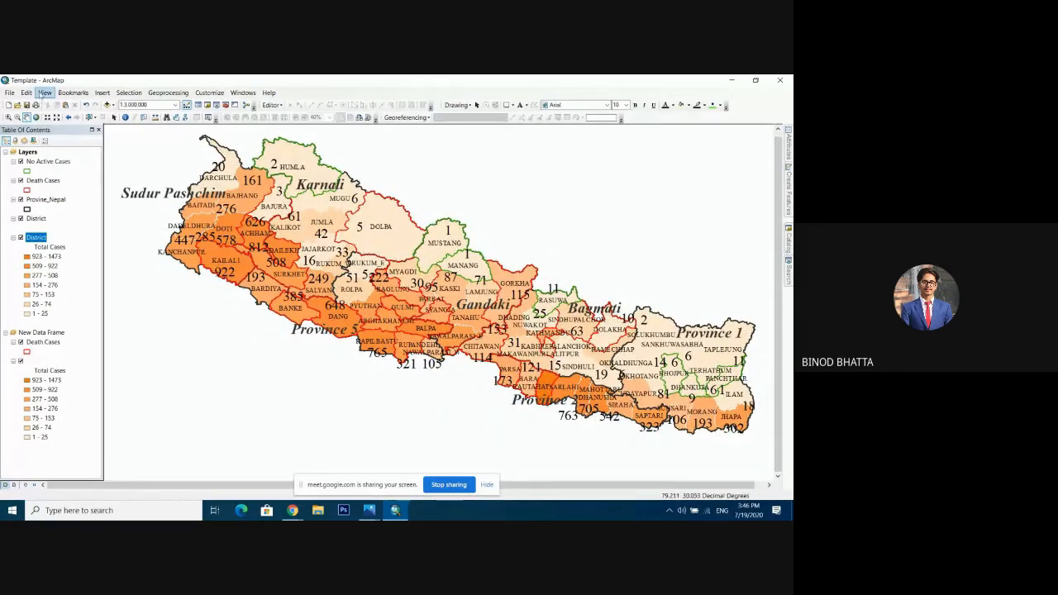
{"action": "left_click", "coordinate": [45, 93]}
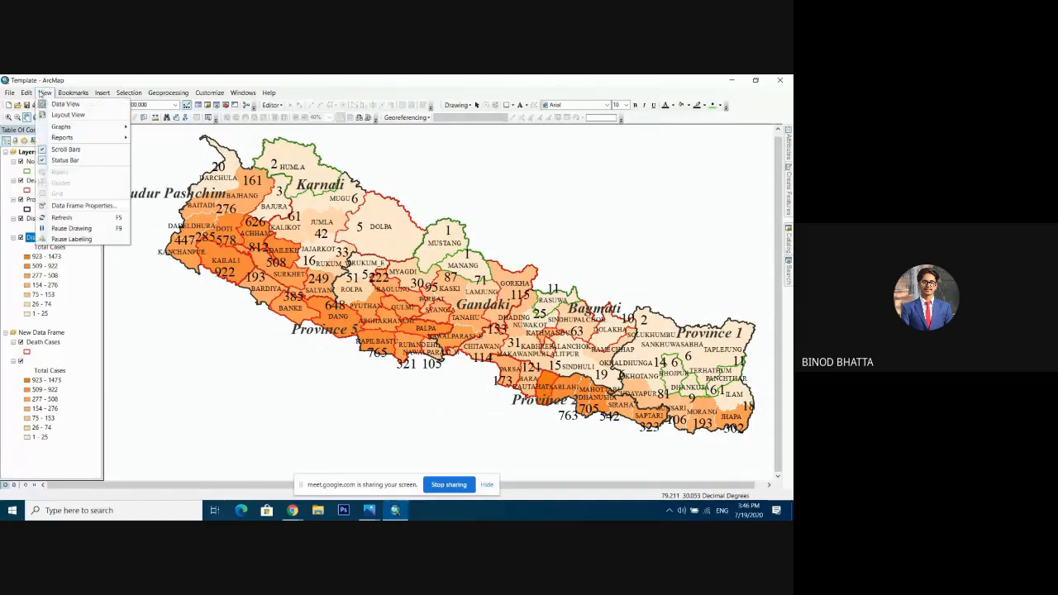
{"action": "left_click", "coordinate": [68, 115]}
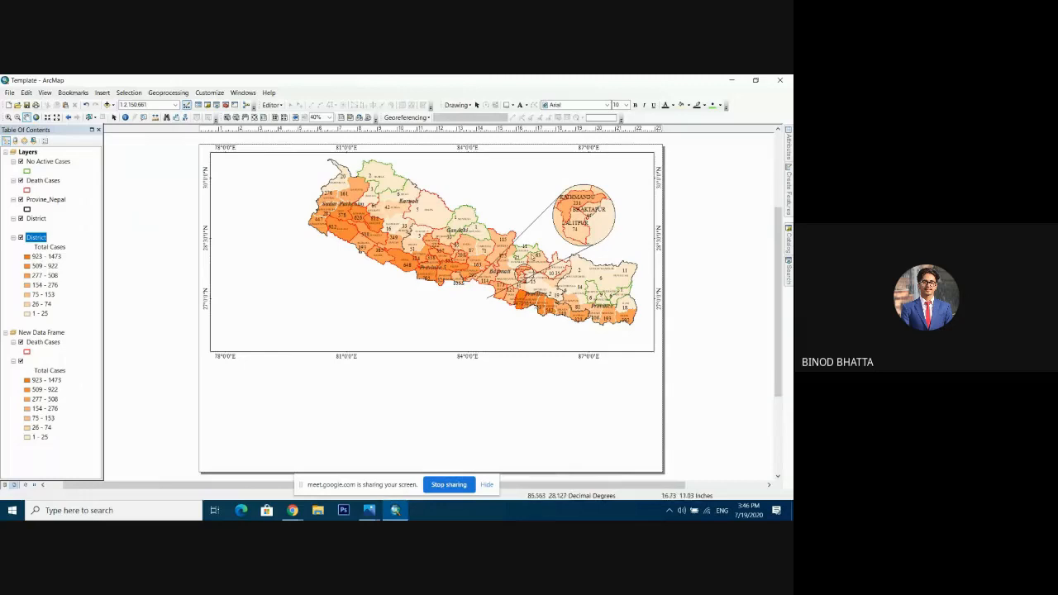
Examine the grid settings in the properties of the Layers data frame, then close them without changes.
{"action": "left_click", "coordinate": [527, 271]}
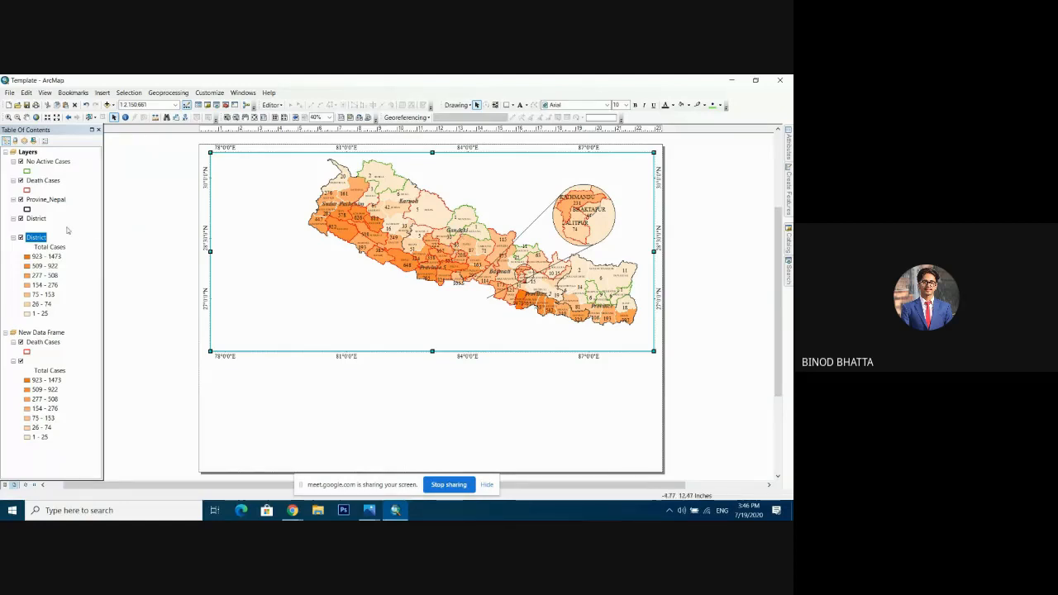
{"action": "left_click", "coordinate": [33, 141]}
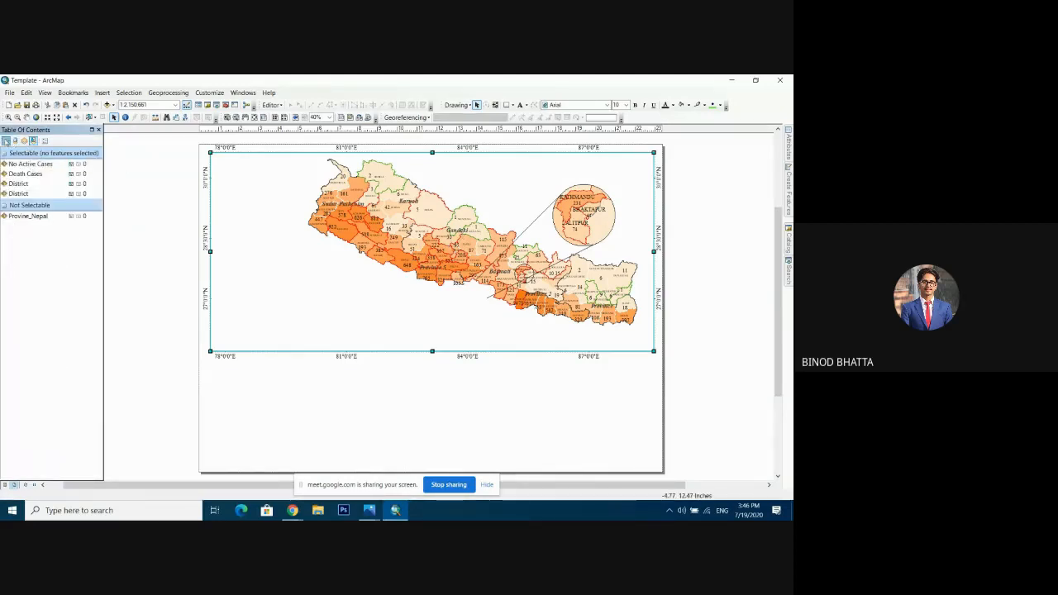
{"action": "left_click", "coordinate": [6, 141]}
{"action": "right_click", "coordinate": [27, 153]}
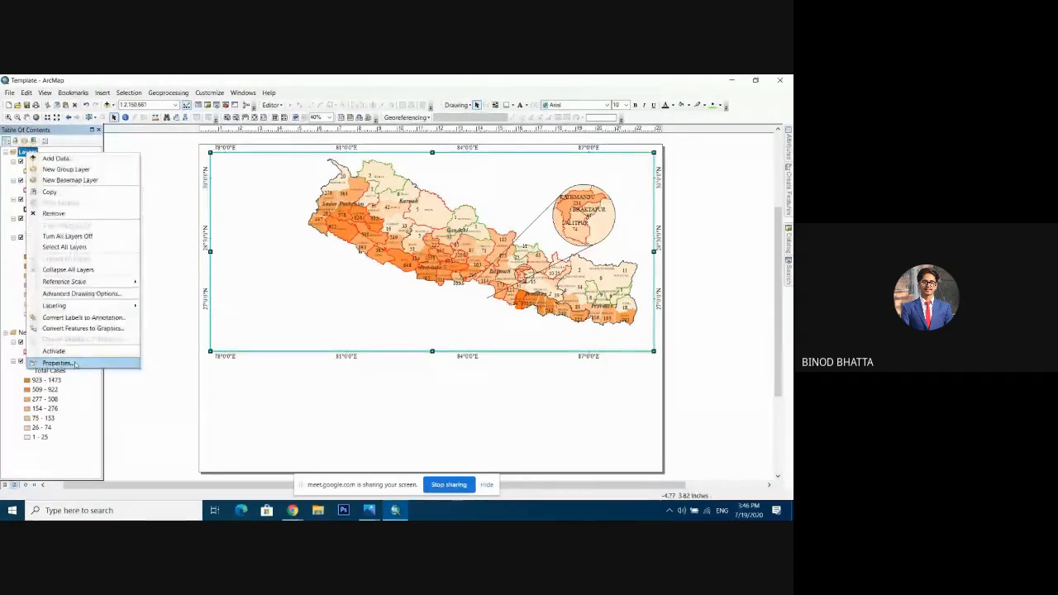
{"action": "left_click", "coordinate": [47, 362]}
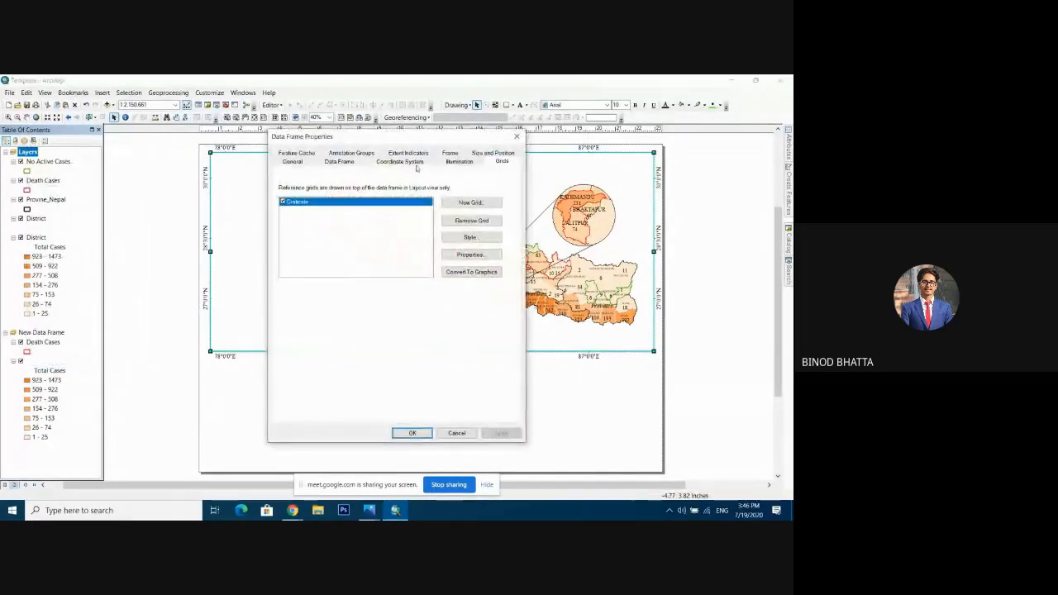
{"action": "left_click", "coordinate": [517, 136]}
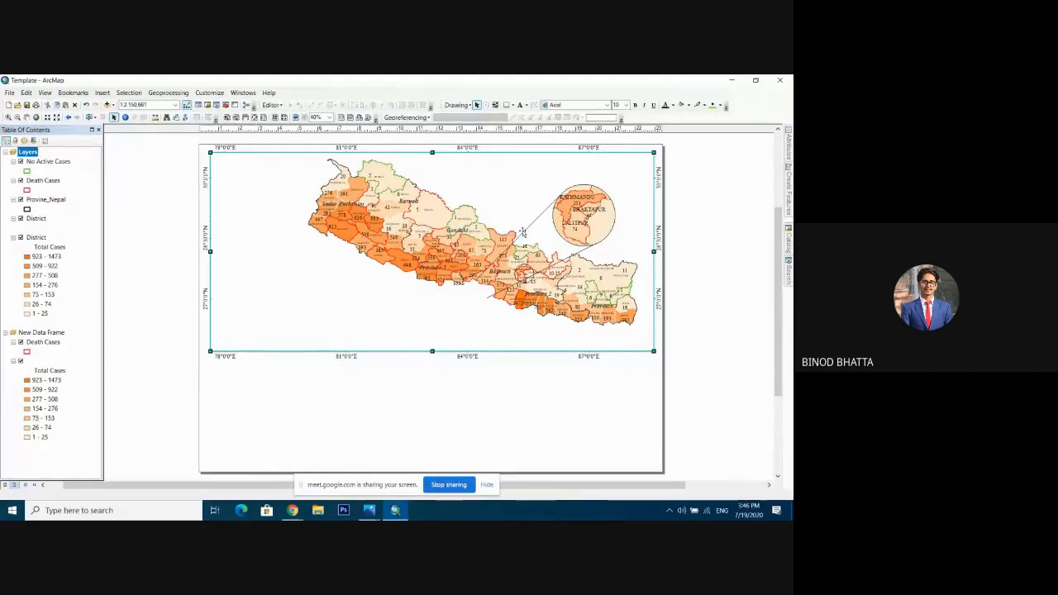
Delete the two leader lines connecting the circular Kathmandu valley inset to the main map.
{"action": "left_click", "coordinate": [525, 231]}
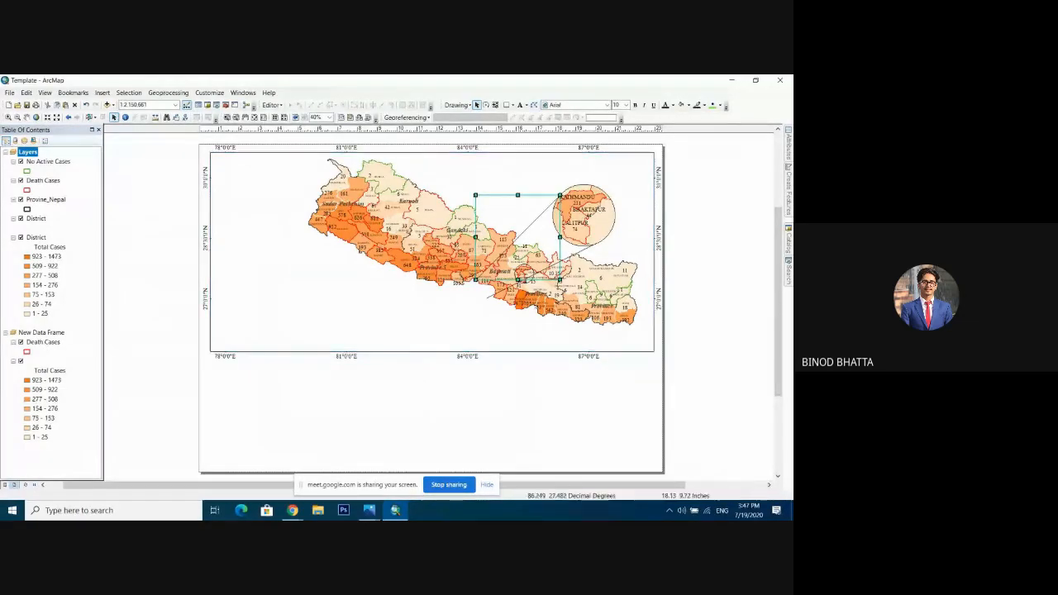
{"action": "key", "text": "Delete"}
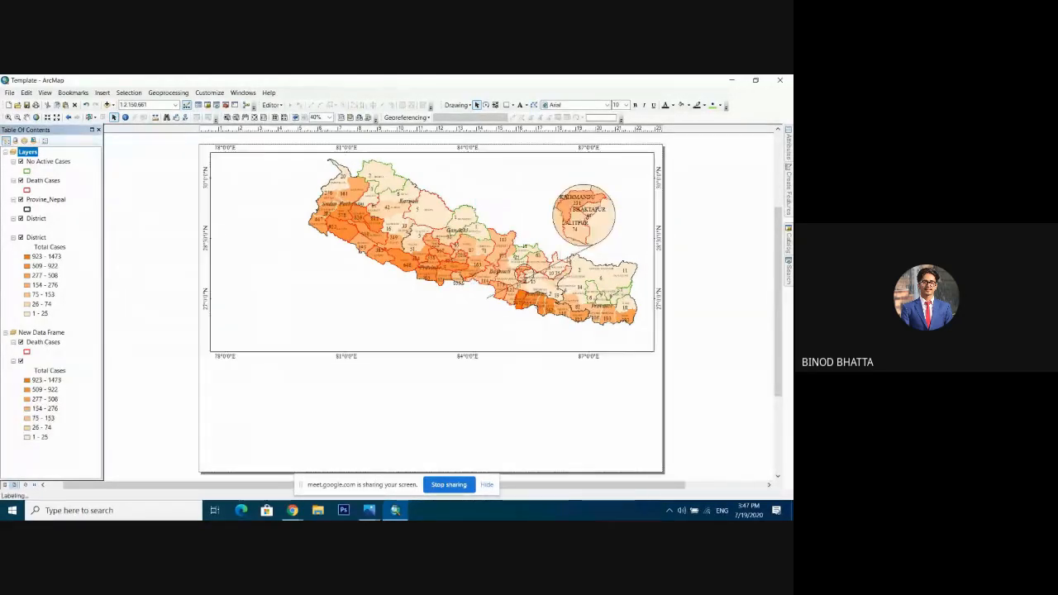
{"action": "left_click", "coordinate": [569, 258]}
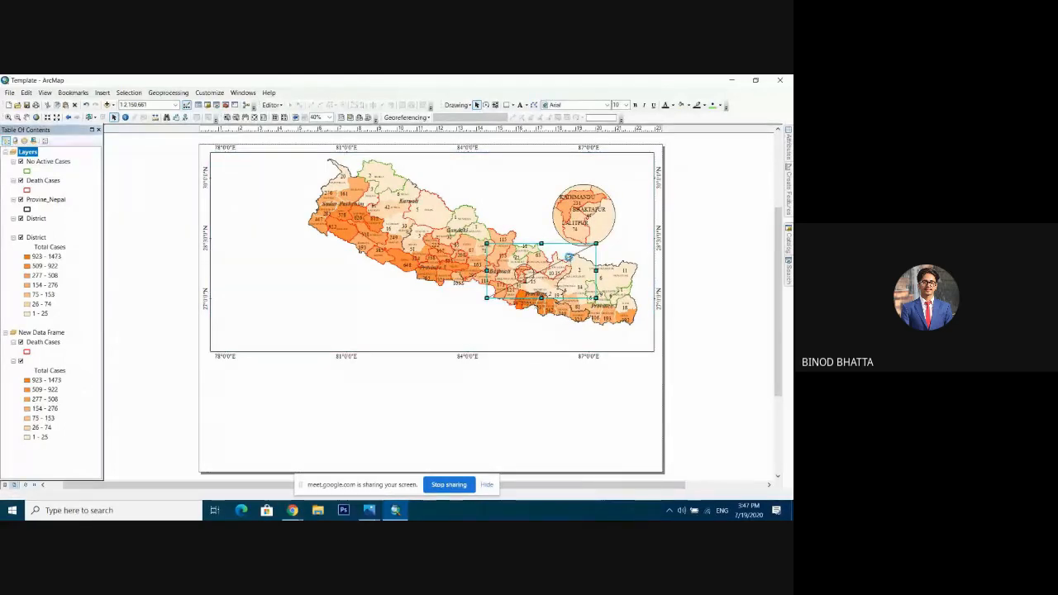
{"action": "key", "text": "Delete"}
Pan the Nepal map westward and slightly down within the main data frame, away from the circular inset.
{"action": "left_click", "coordinate": [529, 260]}
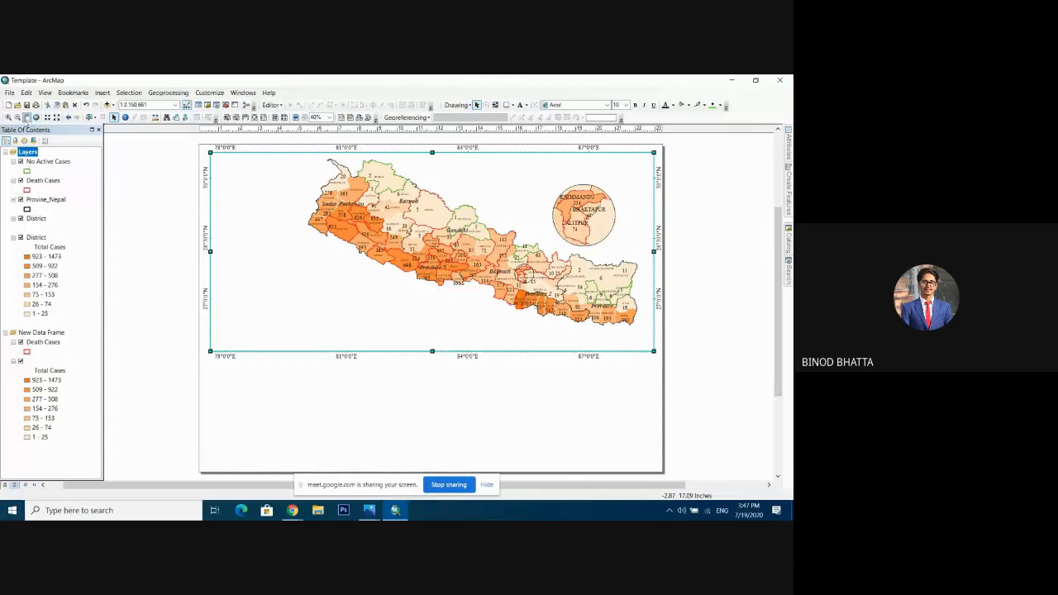
{"action": "left_click", "coordinate": [27, 118]}
{"action": "left_click_drag", "start_coordinate": [488, 270], "coordinate": [387, 271]}
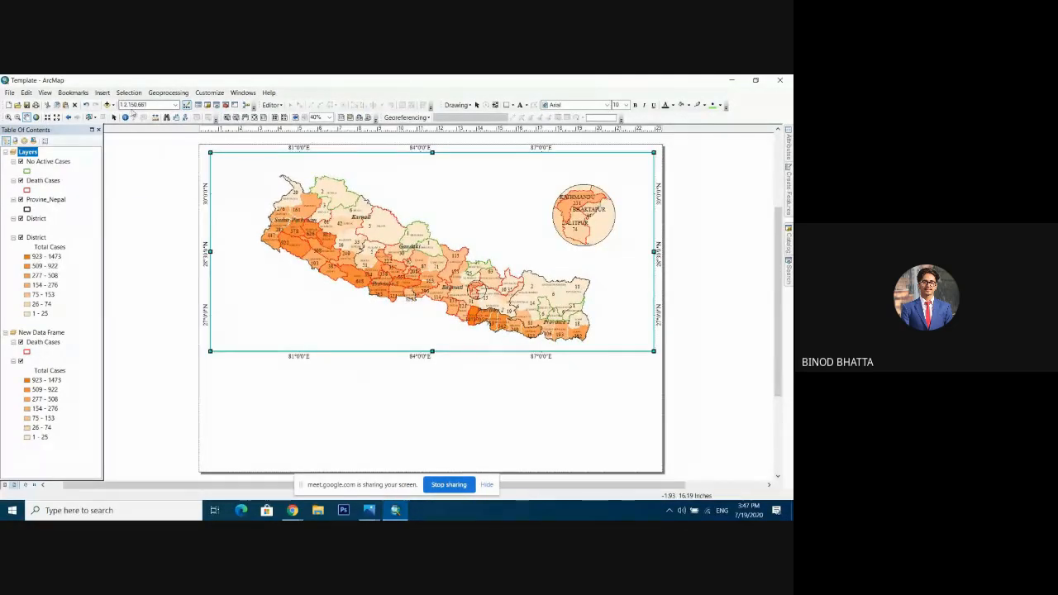
{"action": "left_click_drag", "start_coordinate": [437, 262], "coordinate": [445, 260]}
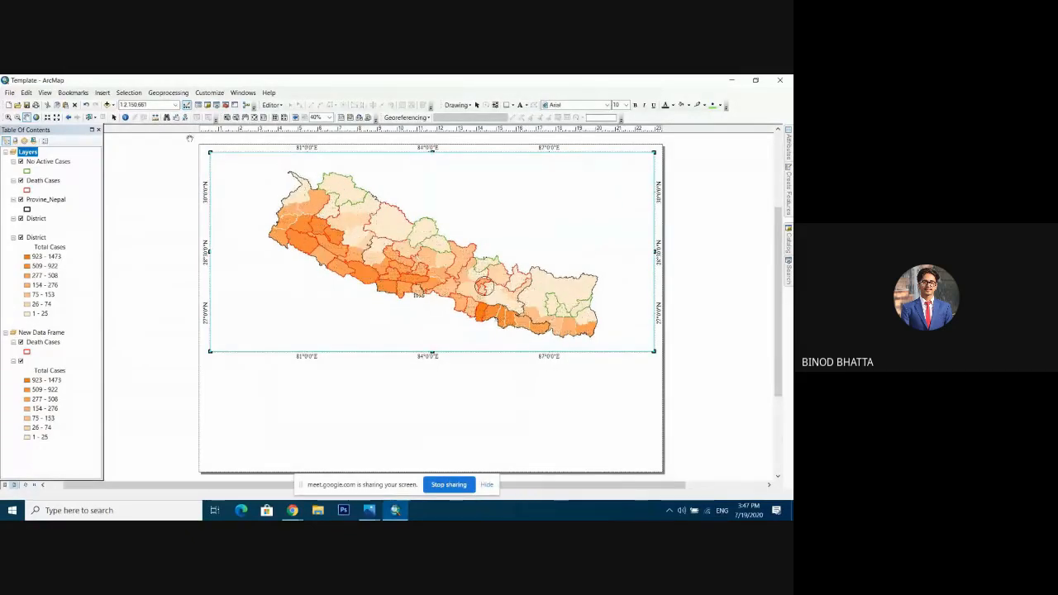
Set the main data frame's scale to 1:1,800,000 and nudge the map slightly upward within its frame.
{"action": "left_click", "coordinate": [153, 105]}
{"action": "type", "text": "1,"}
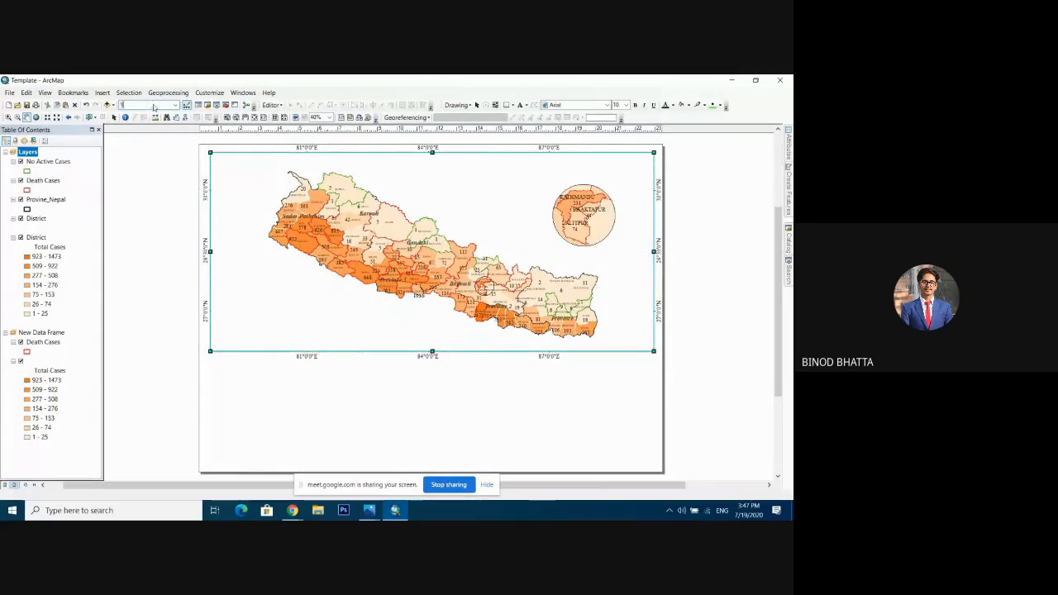
{"action": "type", "text": "000,000"}
{"action": "key", "text": "Return"}
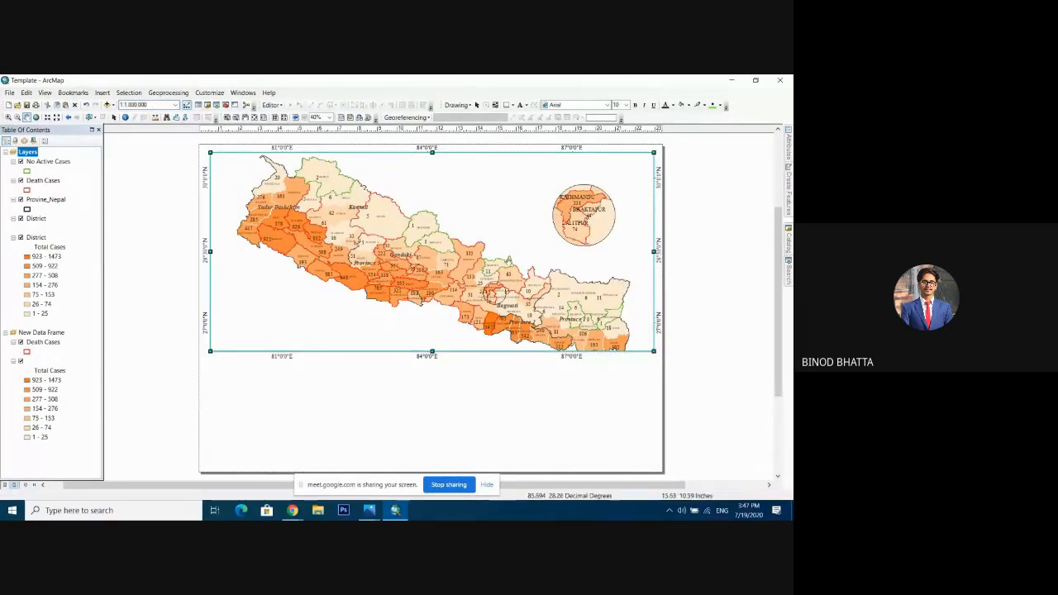
{"action": "left_click_drag", "start_coordinate": [508, 261], "coordinate": [508, 258]}
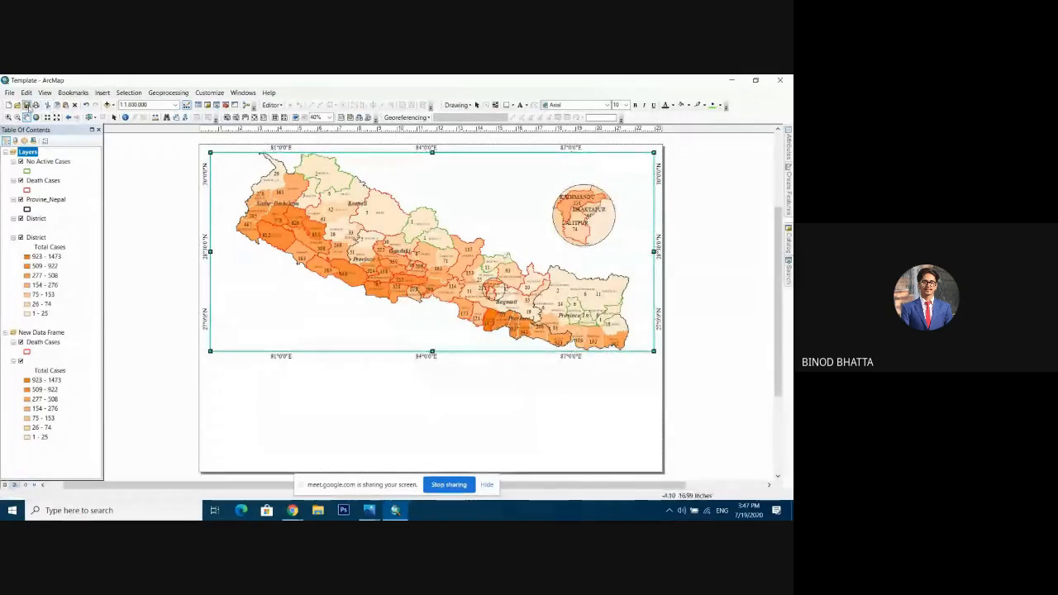
Extend the main data frame's lower edge down to near the bottom of the page.
{"action": "left_click", "coordinate": [114, 118]}
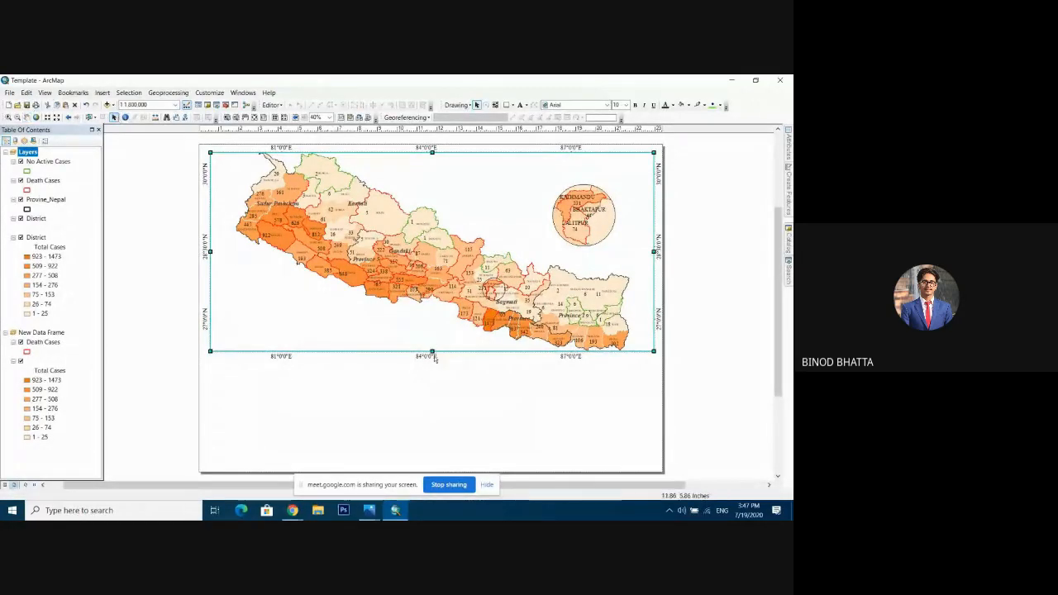
{"action": "left_click_drag", "start_coordinate": [432, 351], "coordinate": [422, 461]}
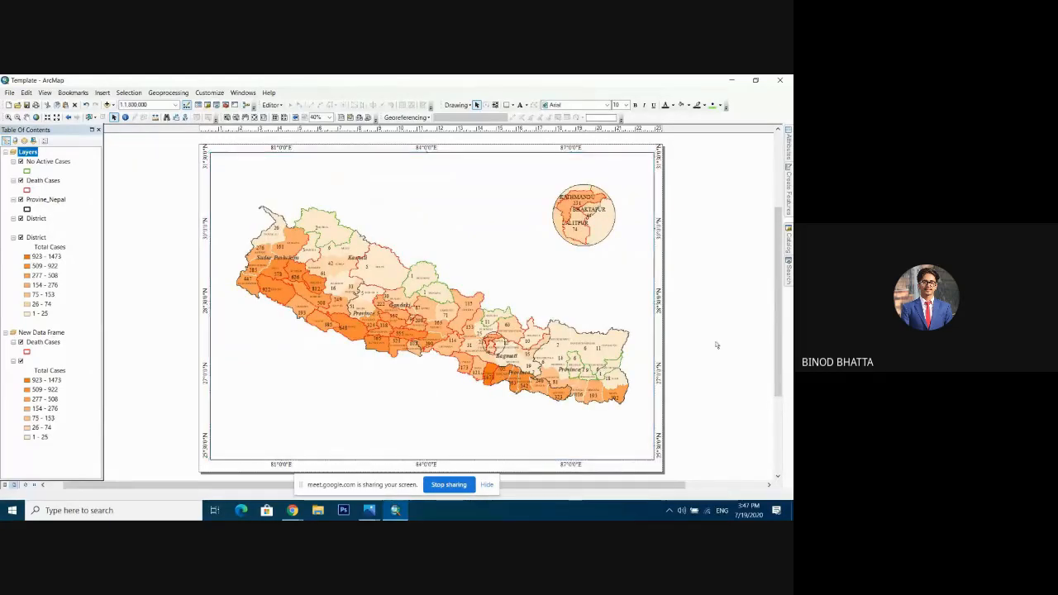
{"action": "left_click_drag", "start_coordinate": [779, 326], "coordinate": [779, 339]}
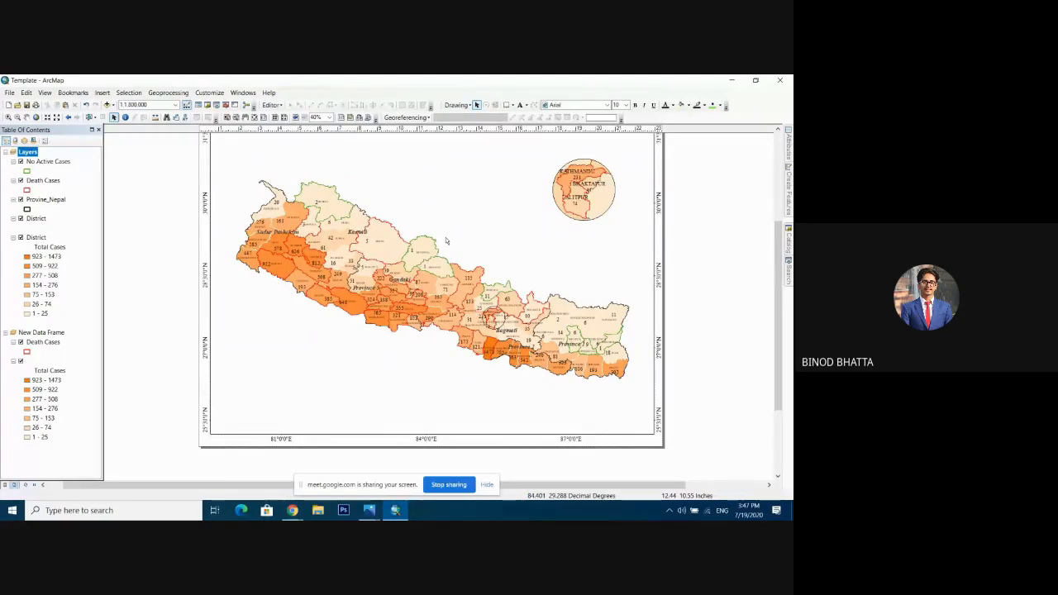
Reduce the main data frame's height so its lower edge sits just below the Nepal map, leaving the page beneath it free.
{"action": "left_click", "coordinate": [362, 378]}
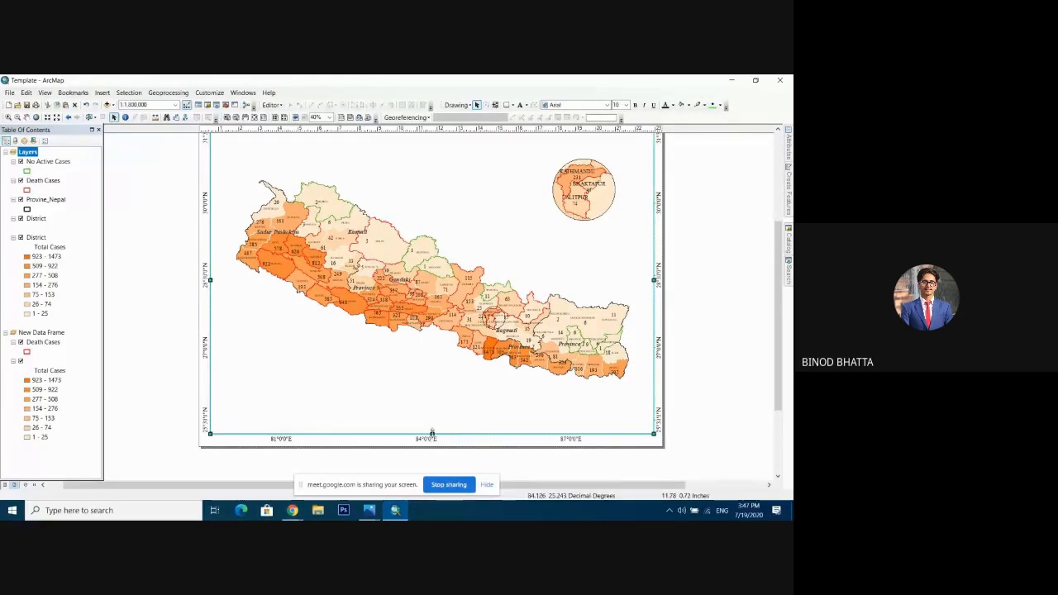
{"action": "left_click_drag", "start_coordinate": [433, 434], "coordinate": [432, 346]}
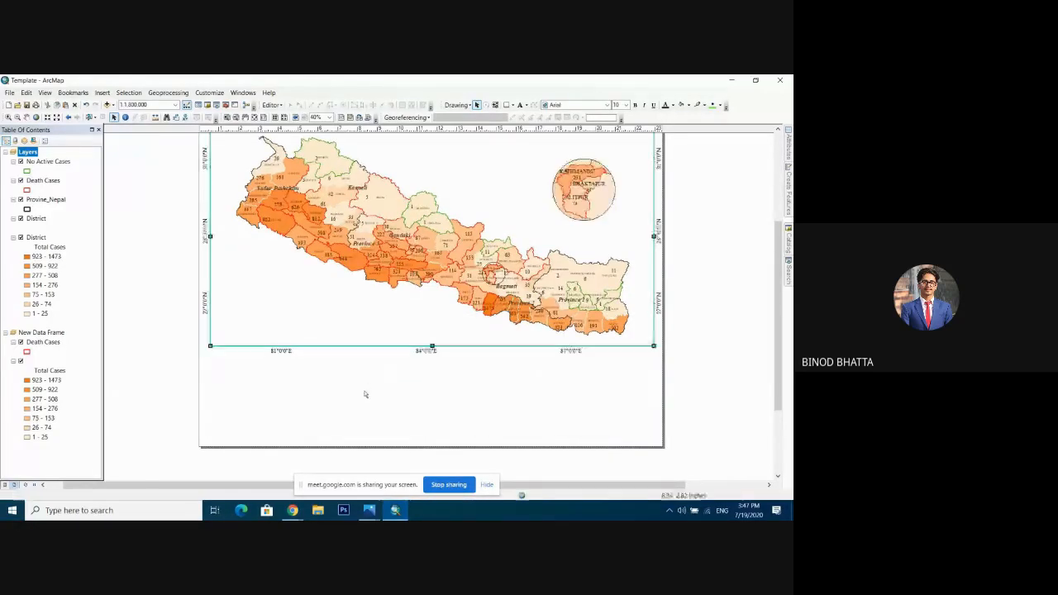
{"action": "left_click", "coordinate": [431, 341]}
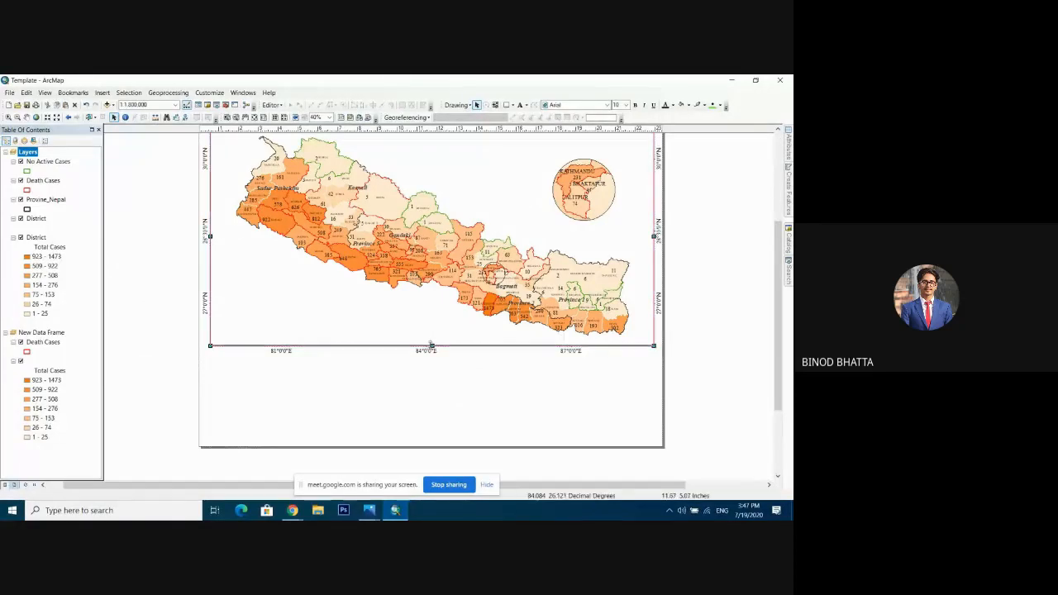
{"action": "left_click_drag", "start_coordinate": [432, 345], "coordinate": [437, 321]}
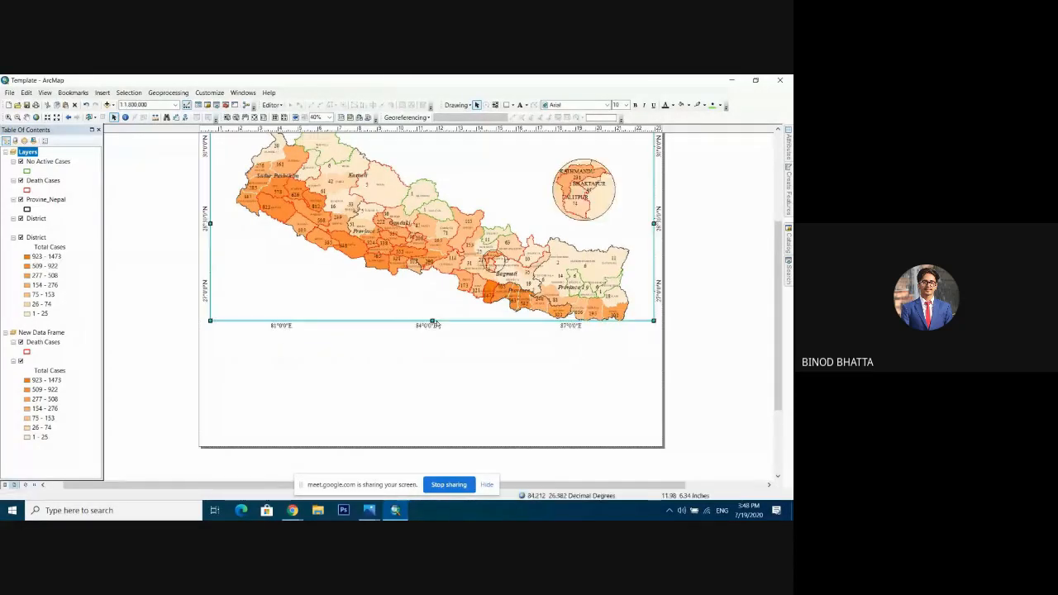
{"action": "mouse_move", "coordinate": [777, 347]}
{"action": "left_mouse_down"}
{"action": "mouse_move", "coordinate": [780, 306]}
{"action": "mouse_move", "coordinate": [779, 351]}
{"action": "left_mouse_up"}
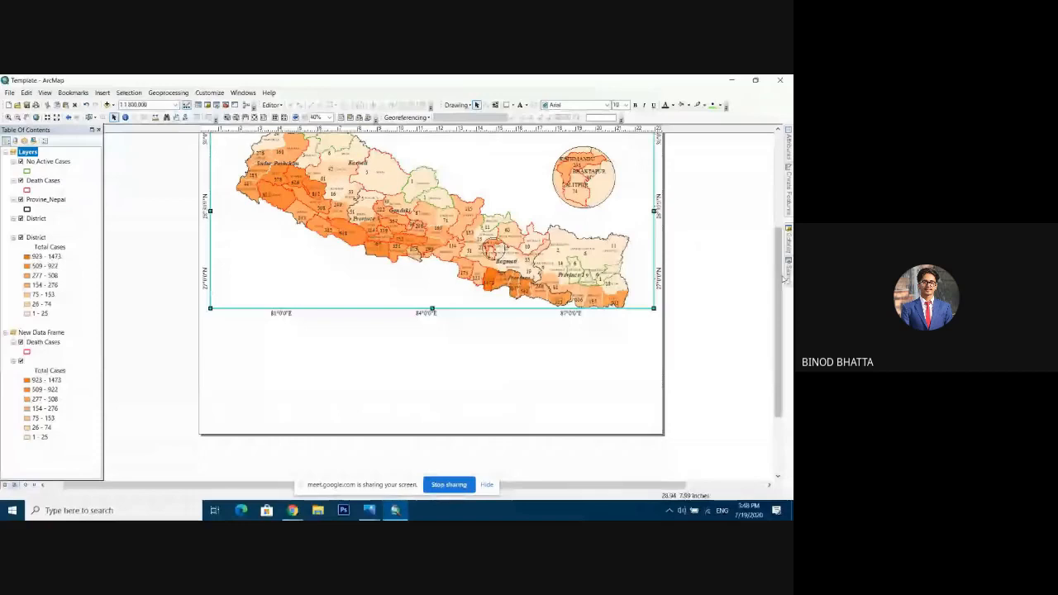
{"action": "left_click_drag", "start_coordinate": [780, 279], "coordinate": [780, 262]}
{"action": "left_click", "coordinate": [412, 423]}
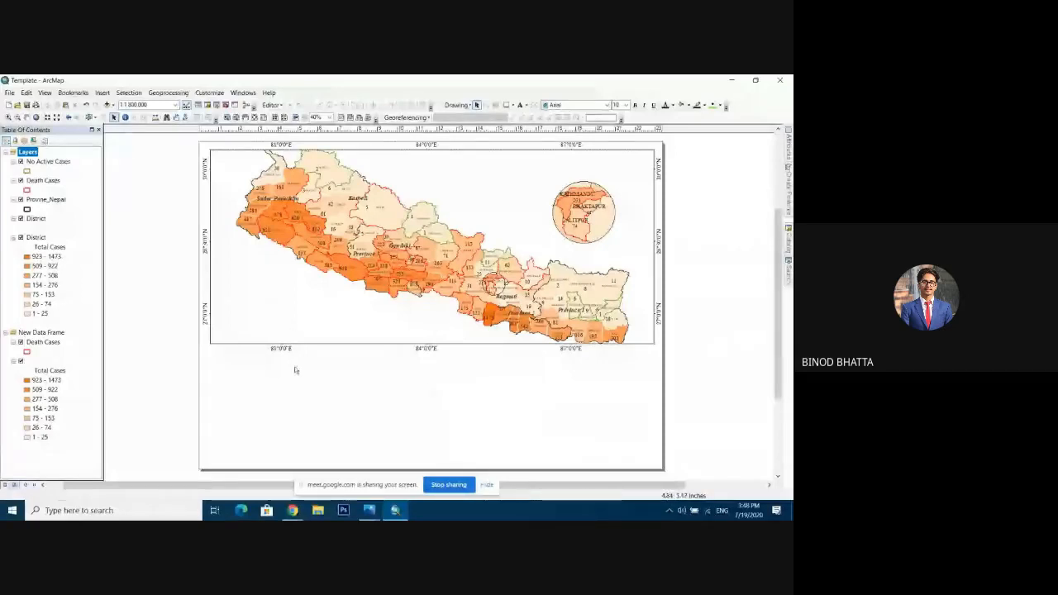
{"action": "left_click", "coordinate": [405, 310]}
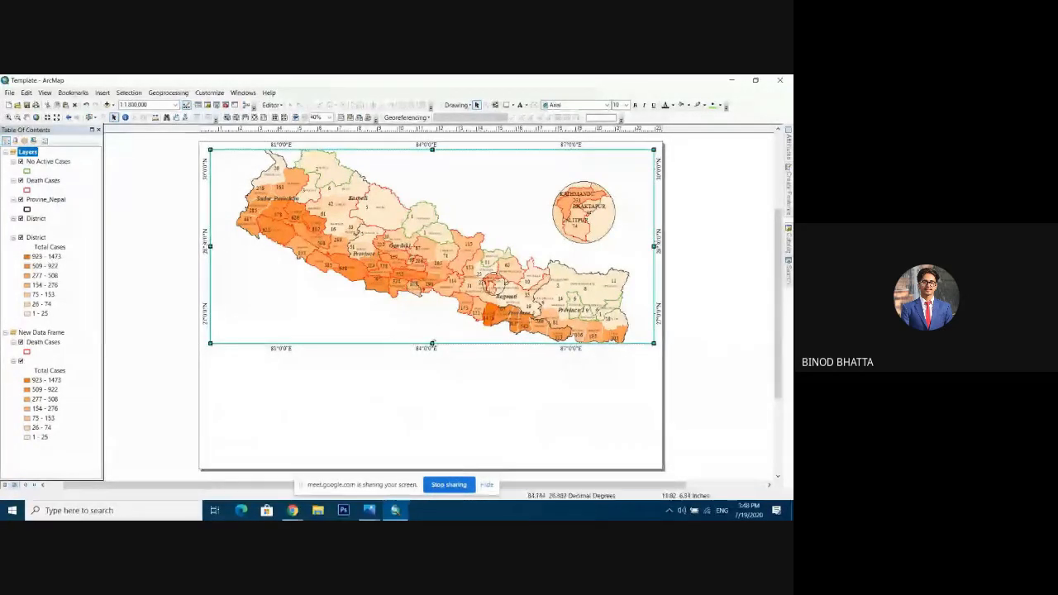
{"action": "left_click_drag", "start_coordinate": [432, 352], "coordinate": [432, 359]}
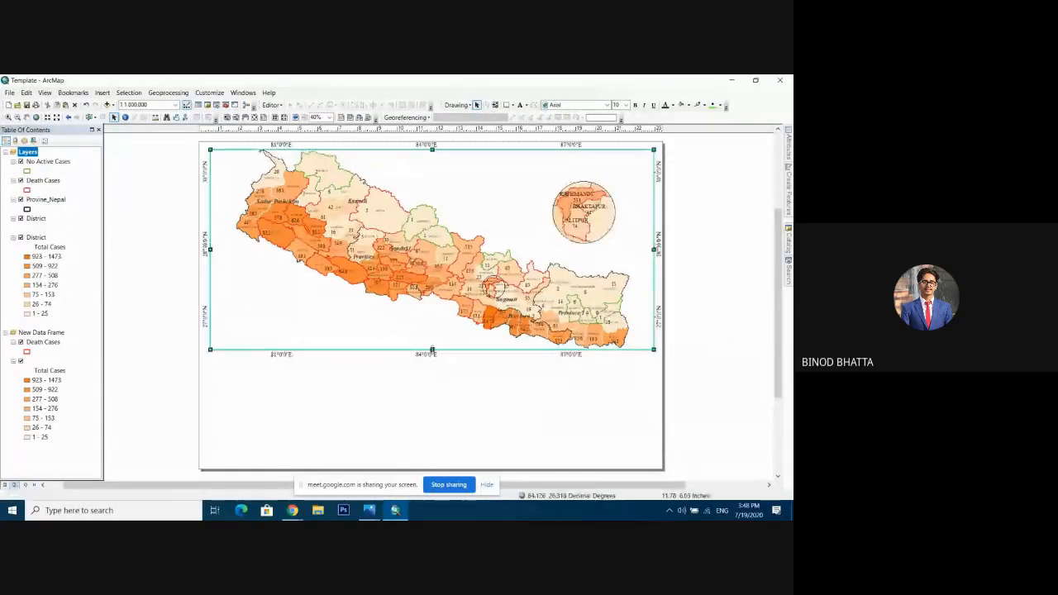
{"action": "left_click", "coordinate": [102, 92]}
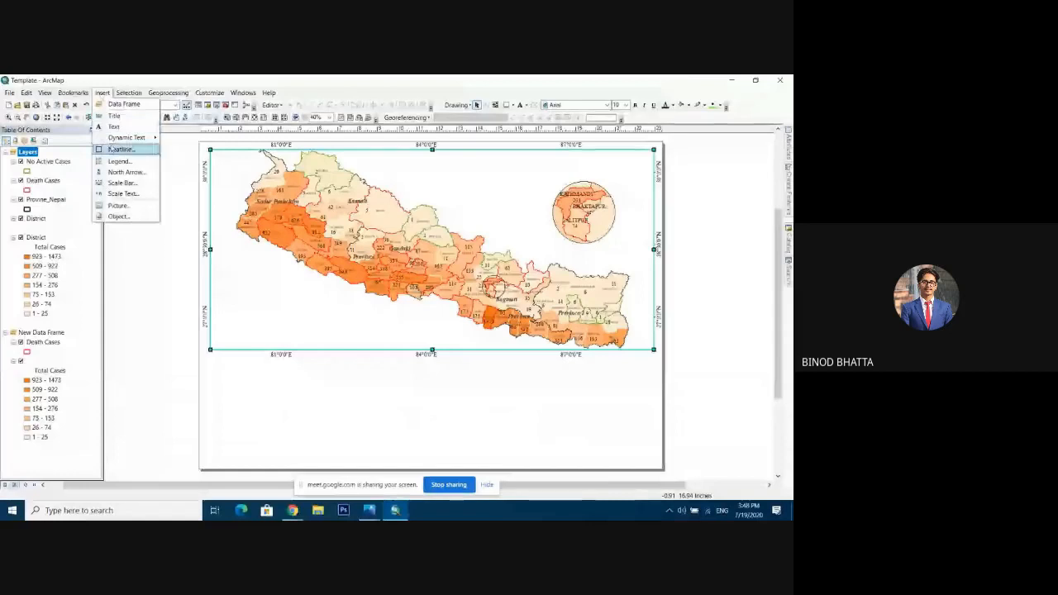
{"action": "left_click", "coordinate": [161, 218]}
{"action": "left_click", "coordinate": [99, 93]}
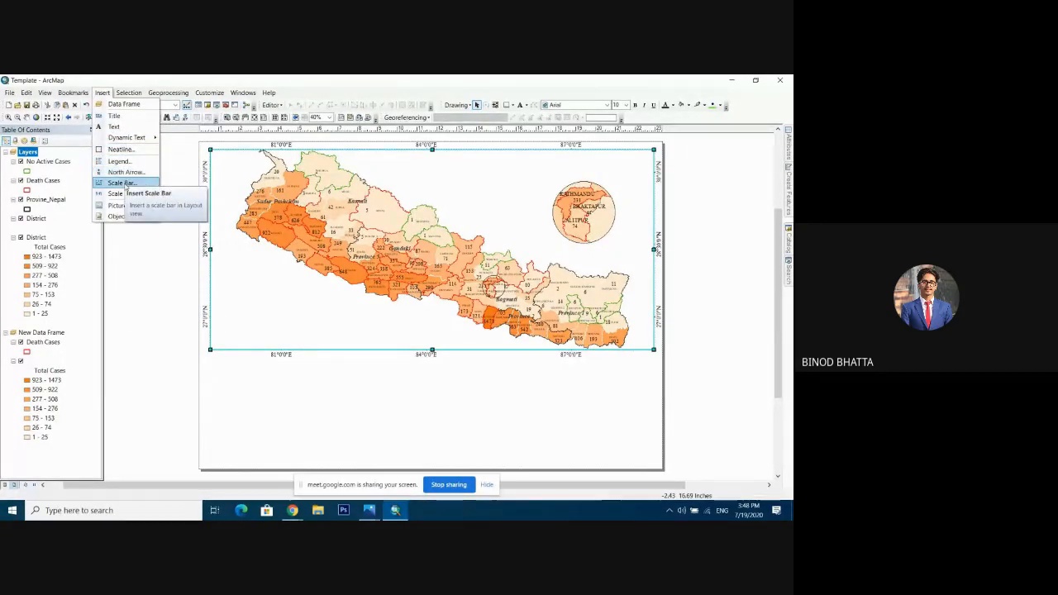
{"action": "left_click", "coordinate": [101, 93]}
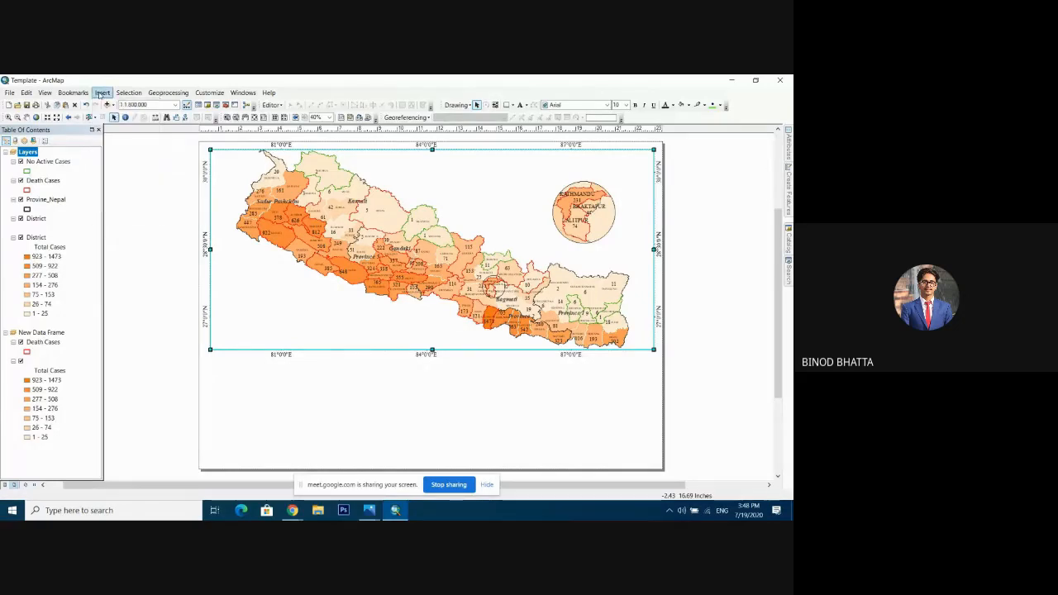
{"action": "left_click", "coordinate": [101, 93]}
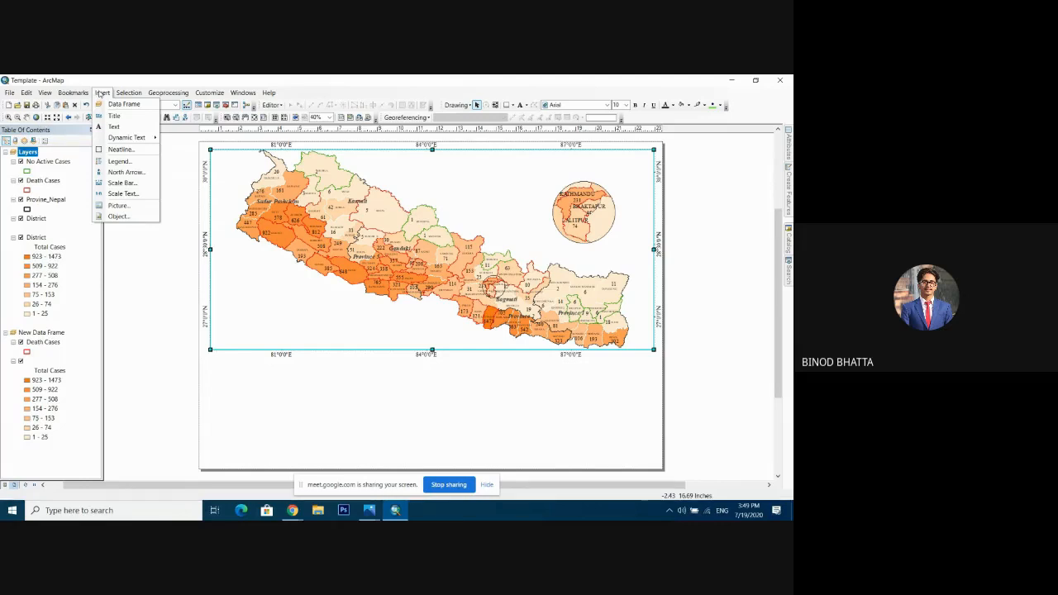
{"action": "left_click", "coordinate": [154, 332]}
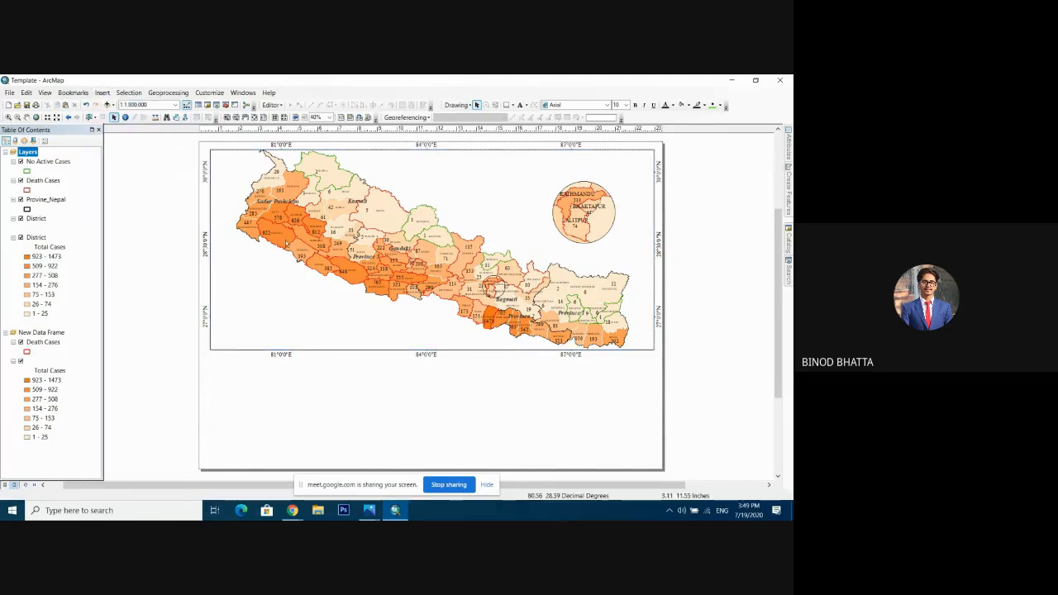
Extend the main data frame's lower edge slightly down to leave a little more room beneath the Nepal map.
{"action": "left_click_drag", "start_coordinate": [779, 294], "coordinate": [779, 288]}
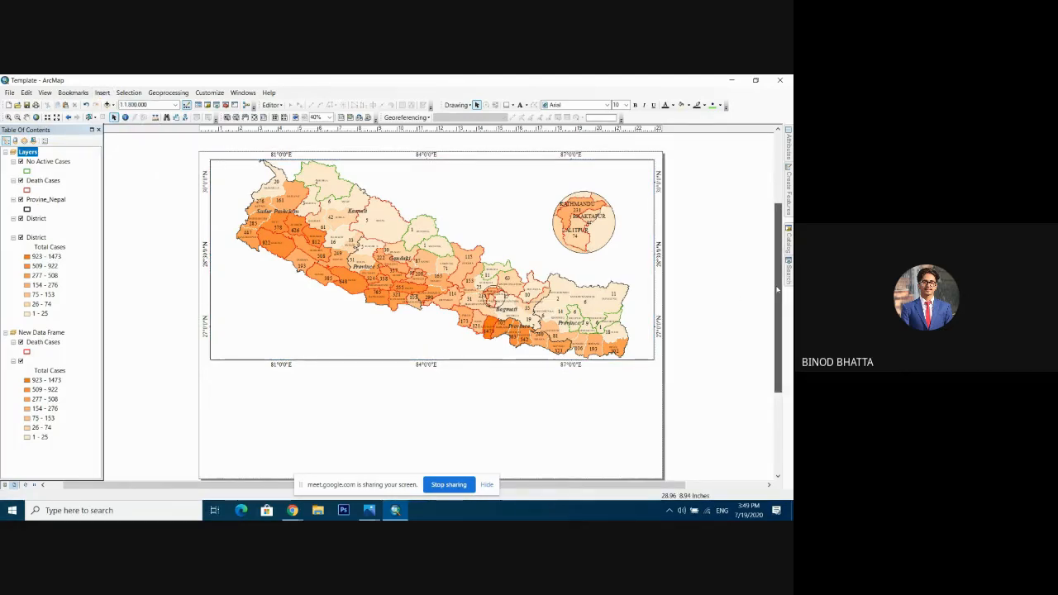
{"action": "left_click", "coordinate": [441, 341]}
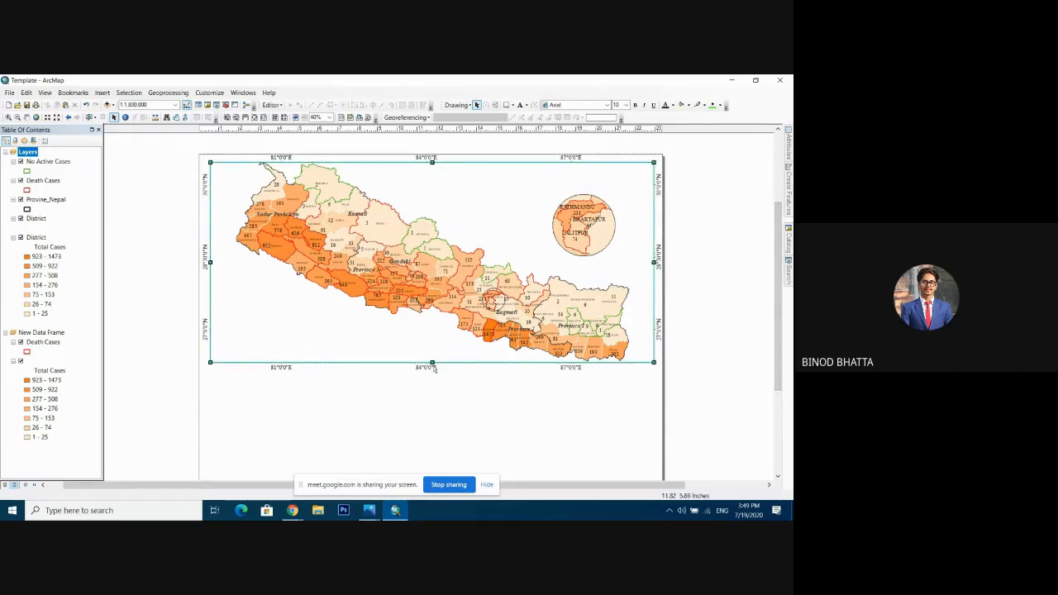
{"action": "left_click_drag", "start_coordinate": [433, 368], "coordinate": [431, 371]}
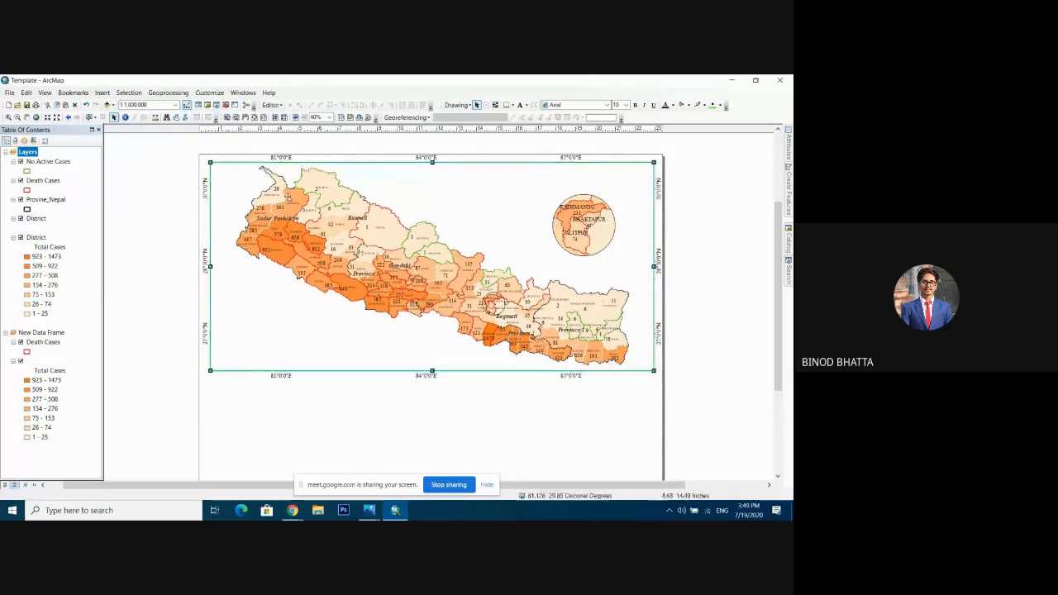
Insert a title into the layout and move it to the upper middle of the main data frame.
{"action": "left_click", "coordinate": [101, 93]}
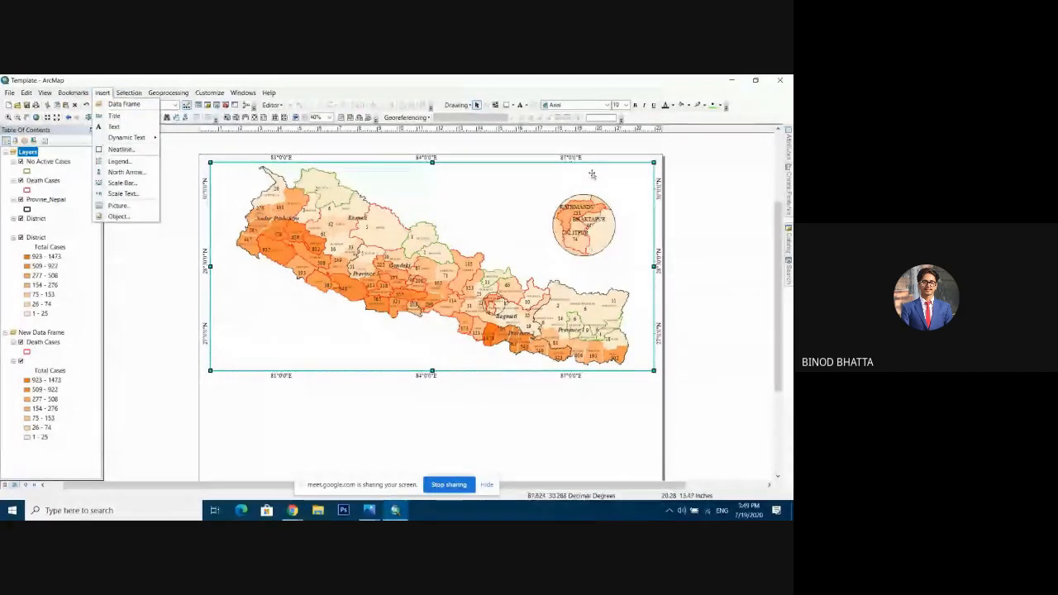
{"action": "left_click", "coordinate": [115, 116]}
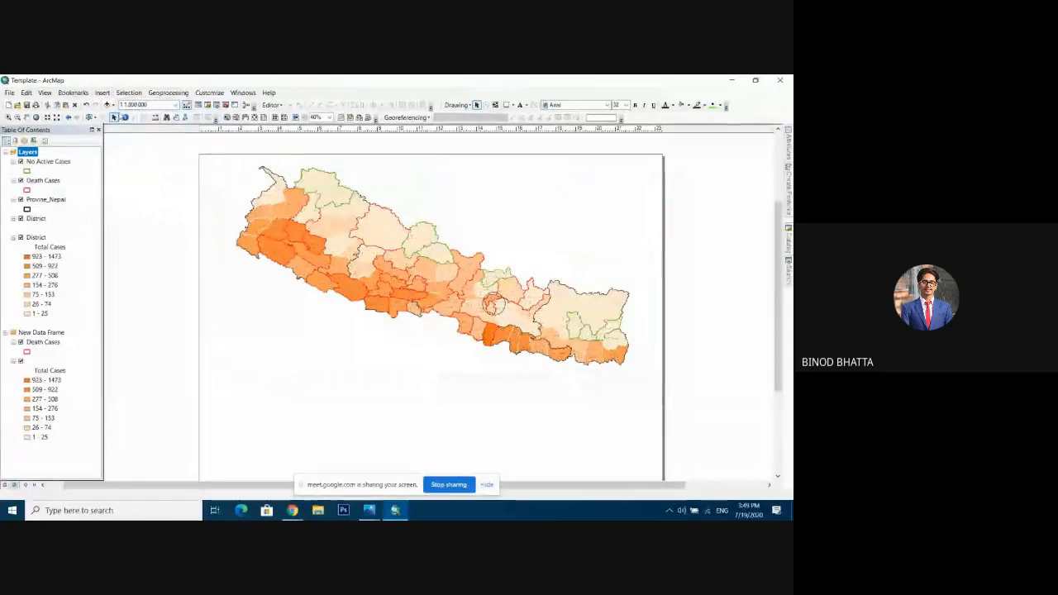
{"action": "left_click", "coordinate": [436, 185]}
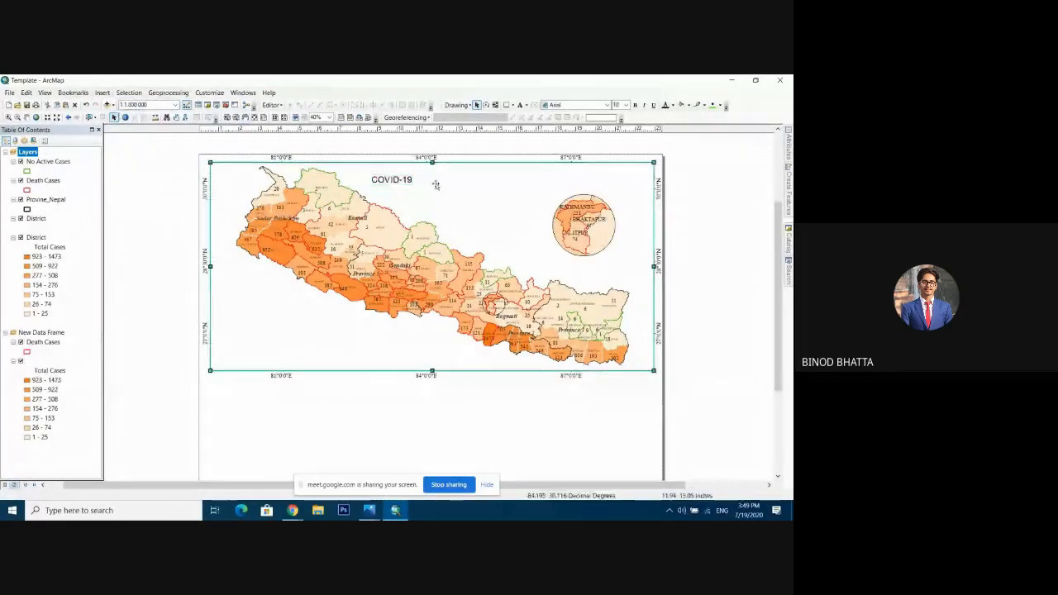
{"action": "left_click", "coordinate": [406, 180]}
{"action": "left_click_drag", "start_coordinate": [387, 181], "coordinate": [477, 177]}
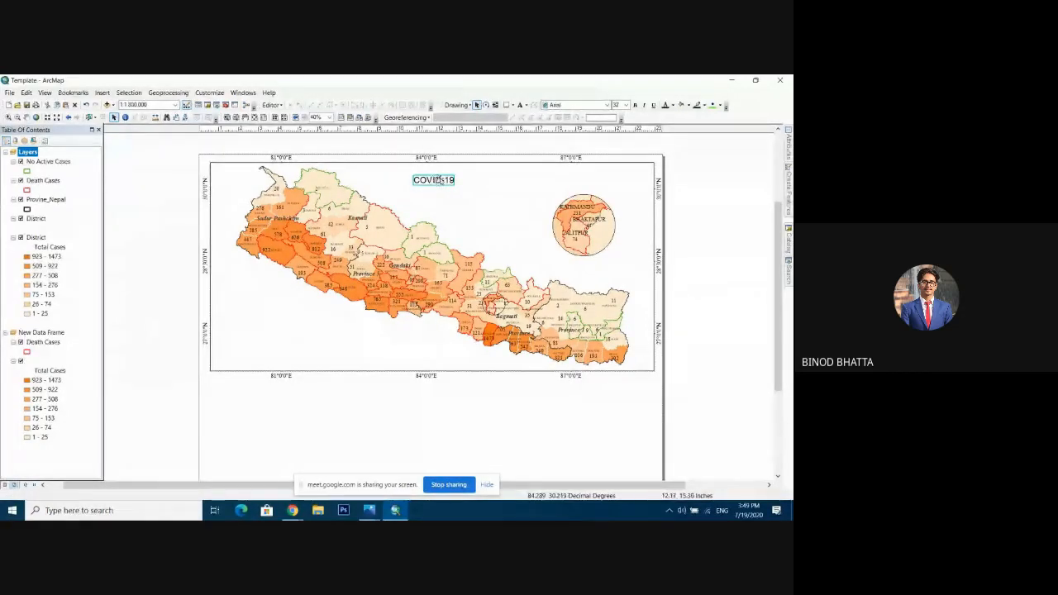
Replace the layout title's text with "COVID-19 Outbreak in Nepal".
{"action": "left_click", "coordinate": [441, 180]}
{"action": "left_click", "coordinate": [442, 181]}
{"action": "double_click", "coordinate": [442, 180]}
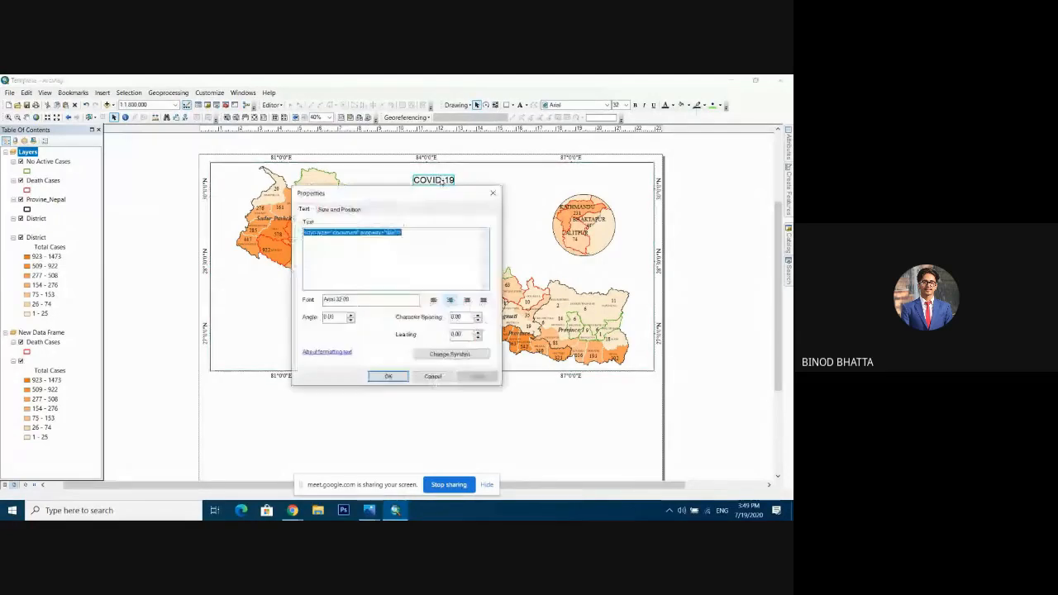
{"action": "key", "text": "BackSpace"}
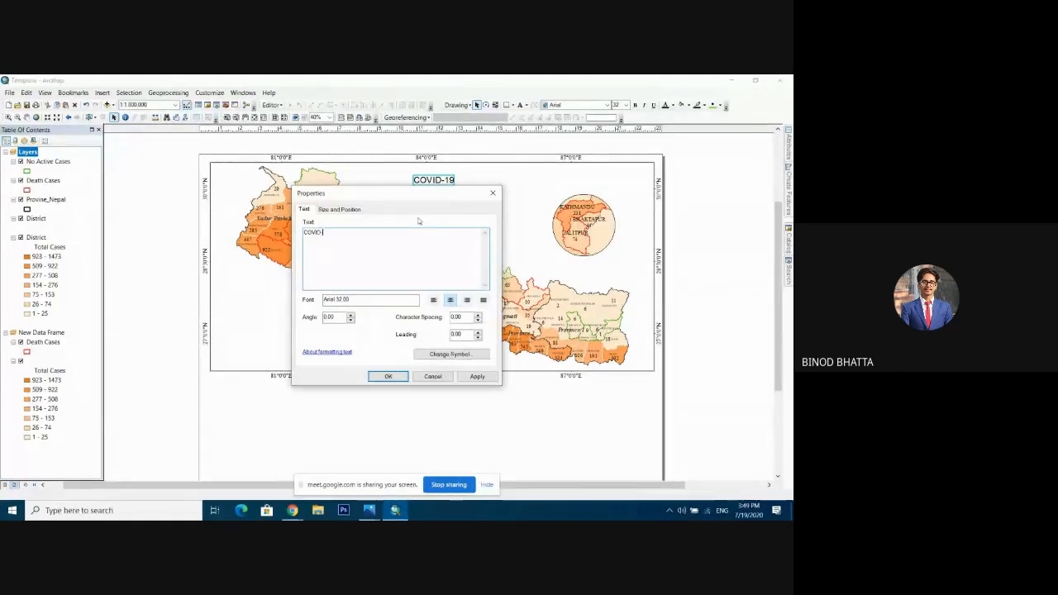
{"action": "type", "text": "19 c"}
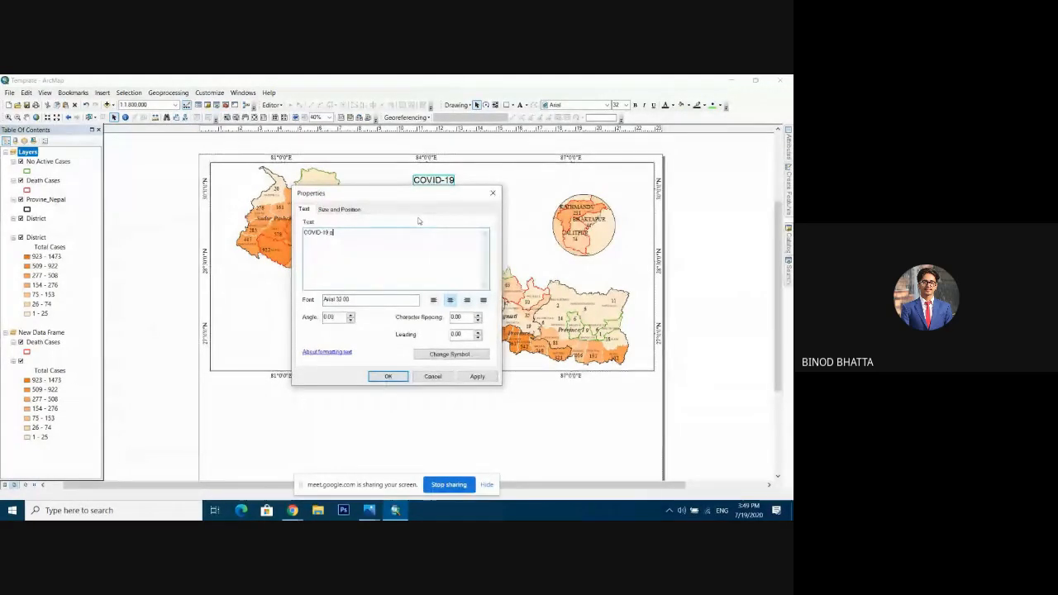
{"action": "type", "text": "atb"}
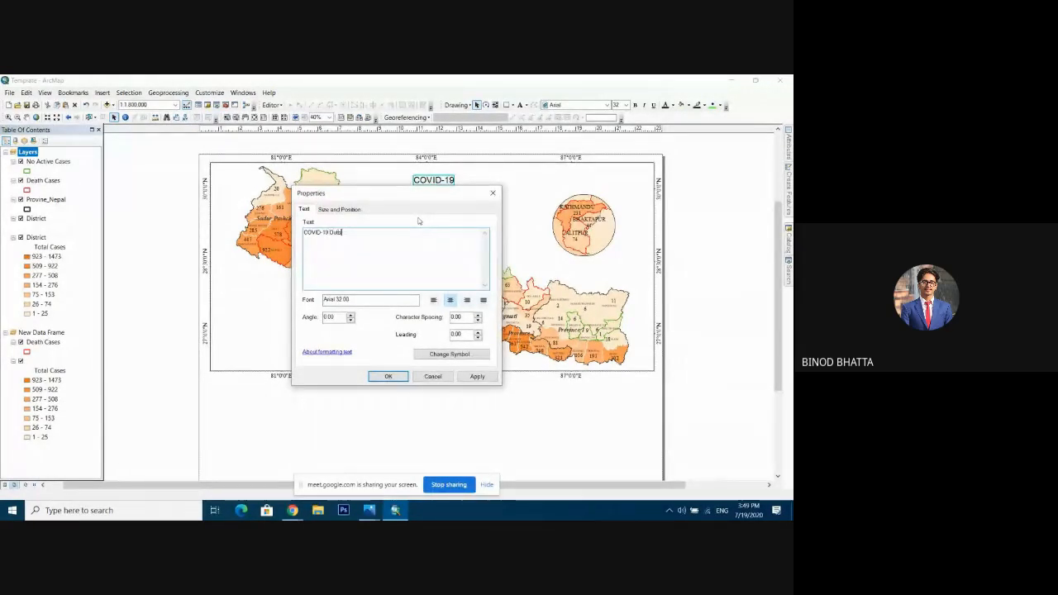
{"action": "type", "text": "reak"}
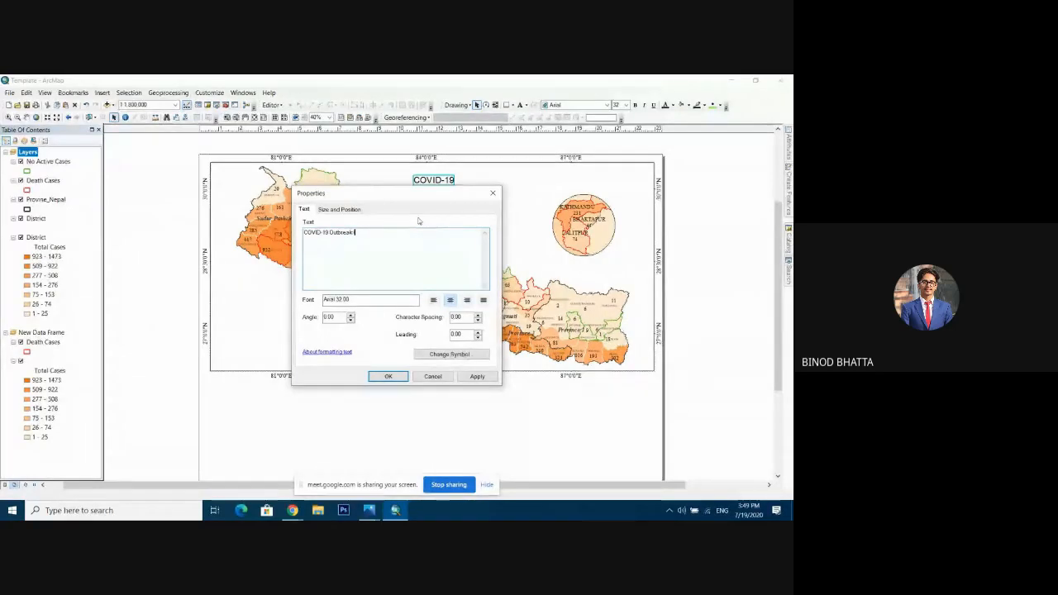
{"action": "type", "text": " in Nepal"}
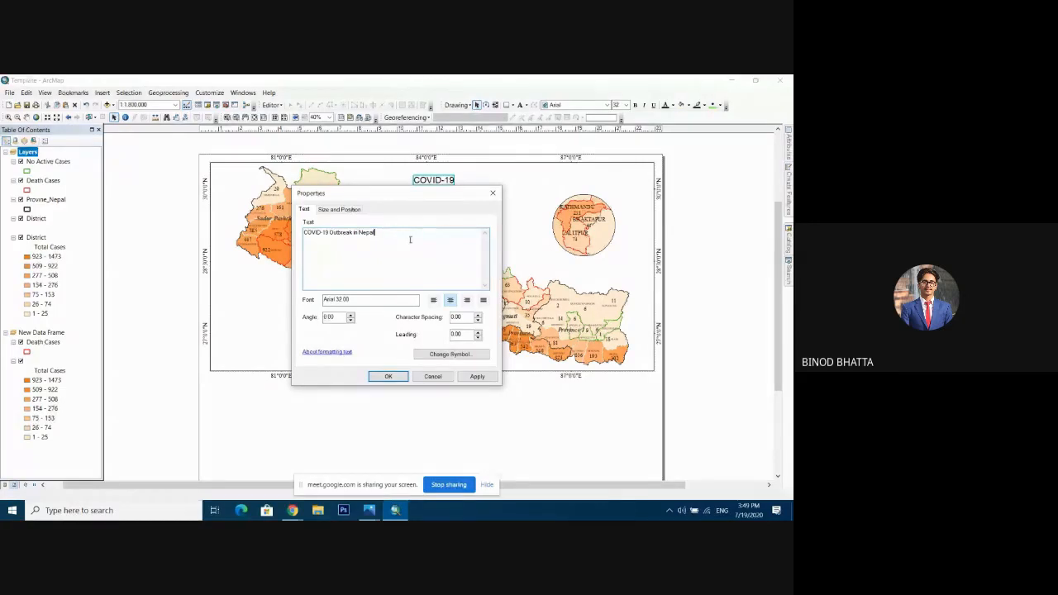
Change the title's font to Times New Roman and apply the text properties.
{"action": "left_click", "coordinate": [441, 354]}
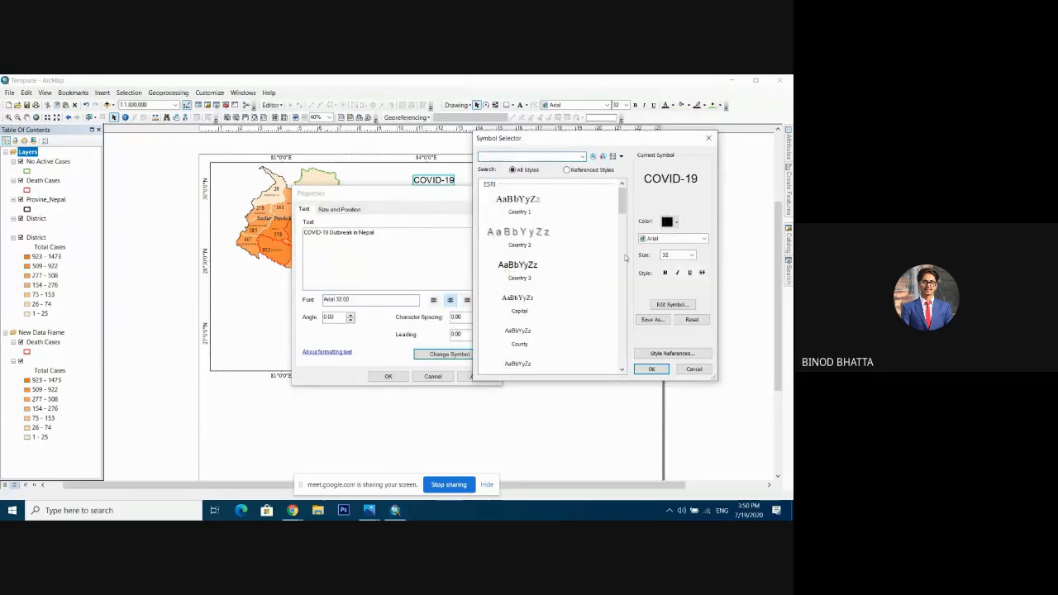
{"action": "left_click", "coordinate": [672, 238]}
{"action": "type", "text": "ti"}
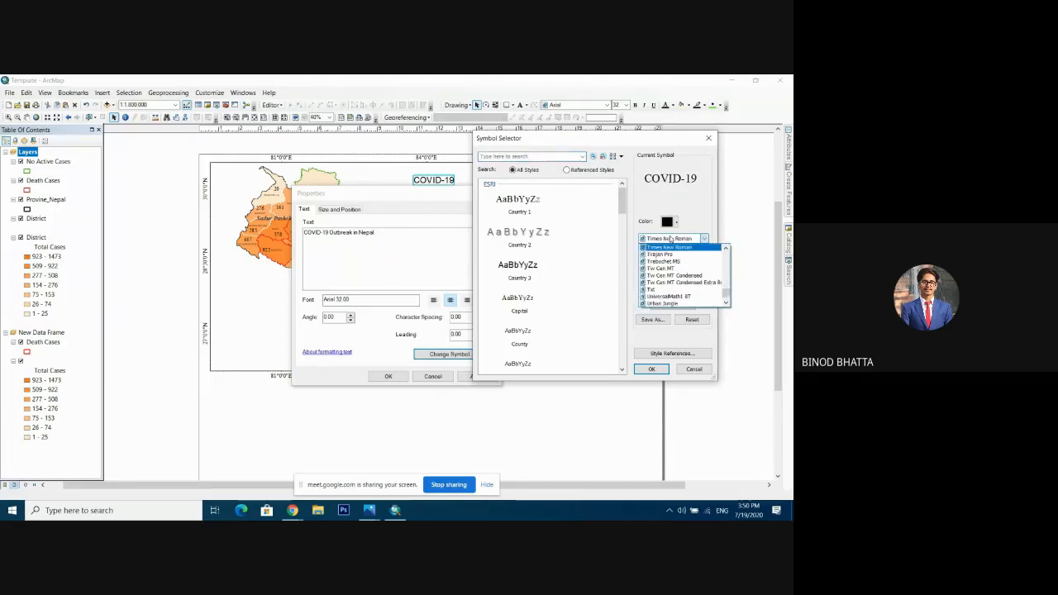
{"action": "key", "text": "Return"}
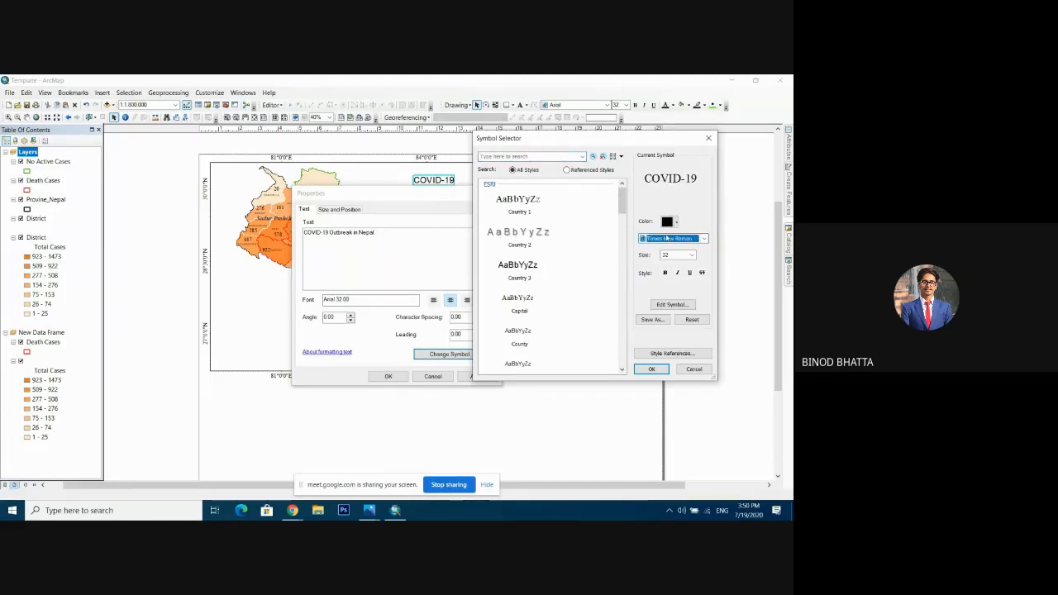
{"action": "left_click", "coordinate": [653, 370]}
{"action": "left_click", "coordinate": [468, 377]}
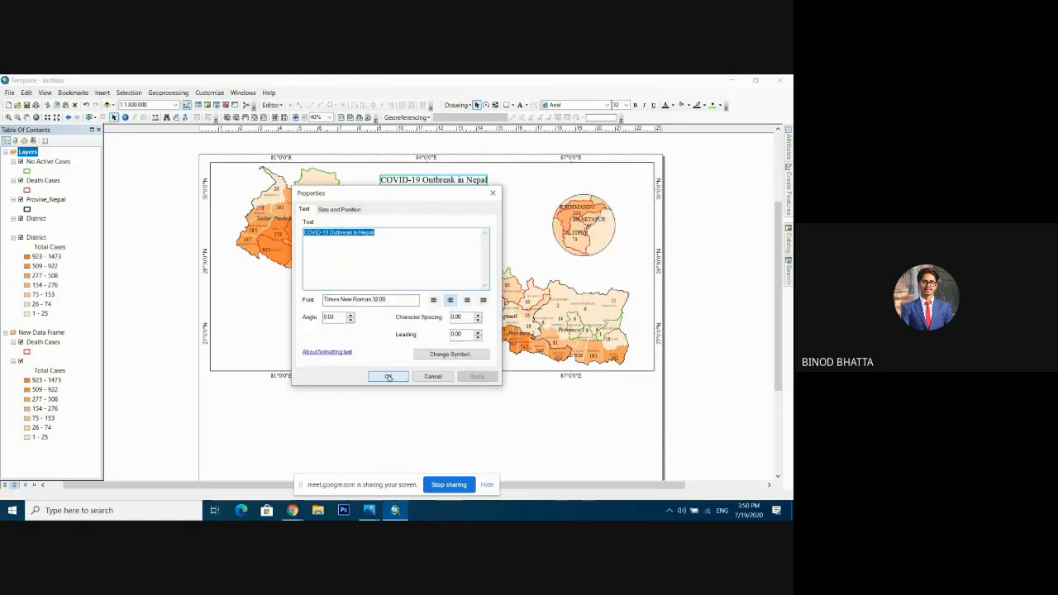
{"action": "left_click", "coordinate": [388, 376]}
Nudge the title slightly upward so it sits just below the main data frame's upper edge.
{"action": "left_click", "coordinate": [449, 180]}
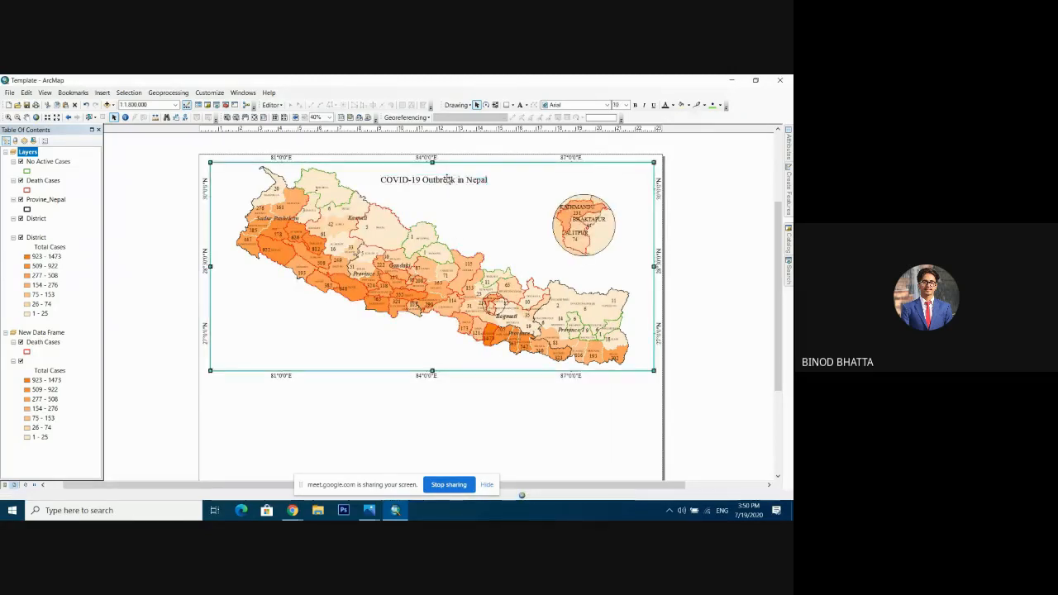
{"action": "left_click", "coordinate": [449, 179]}
{"action": "left_click_drag", "start_coordinate": [449, 179], "coordinate": [447, 173]}
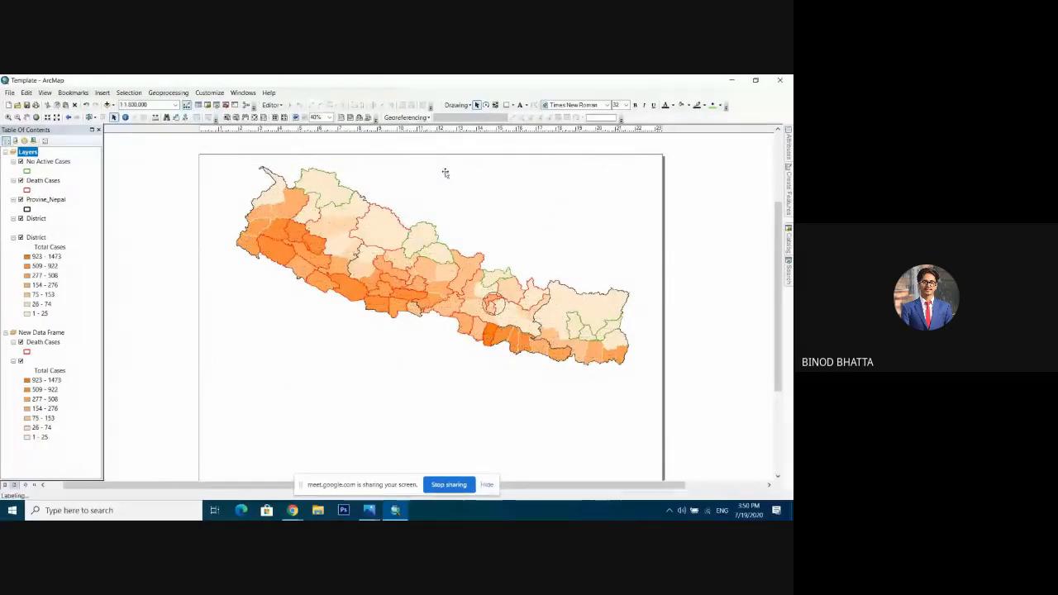
{"action": "left_click", "coordinate": [179, 166]}
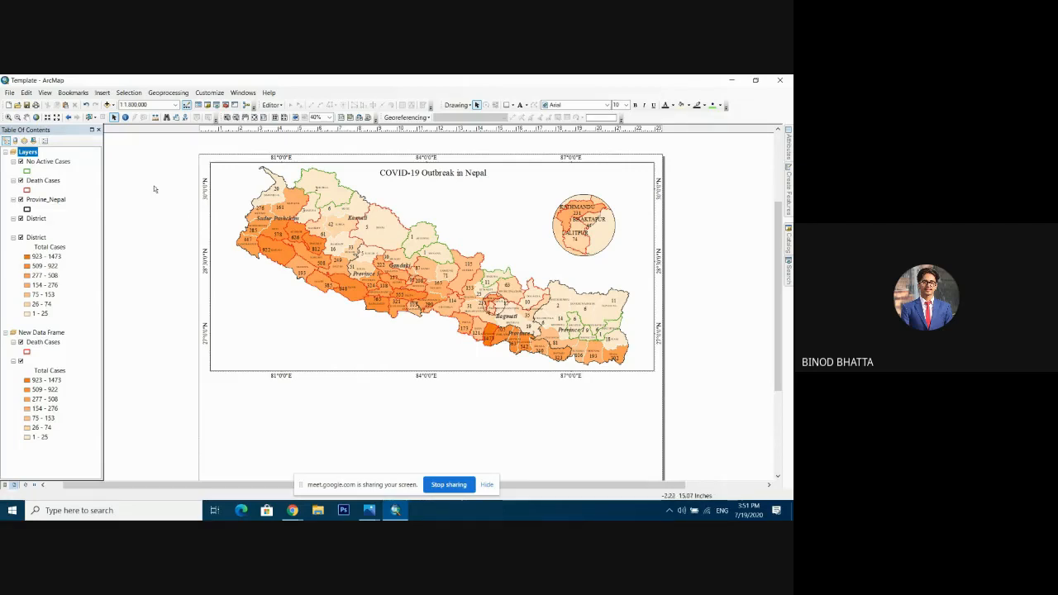
Insert the current date as dynamic text and place it directly beneath the map title.
{"action": "left_click", "coordinate": [101, 93]}
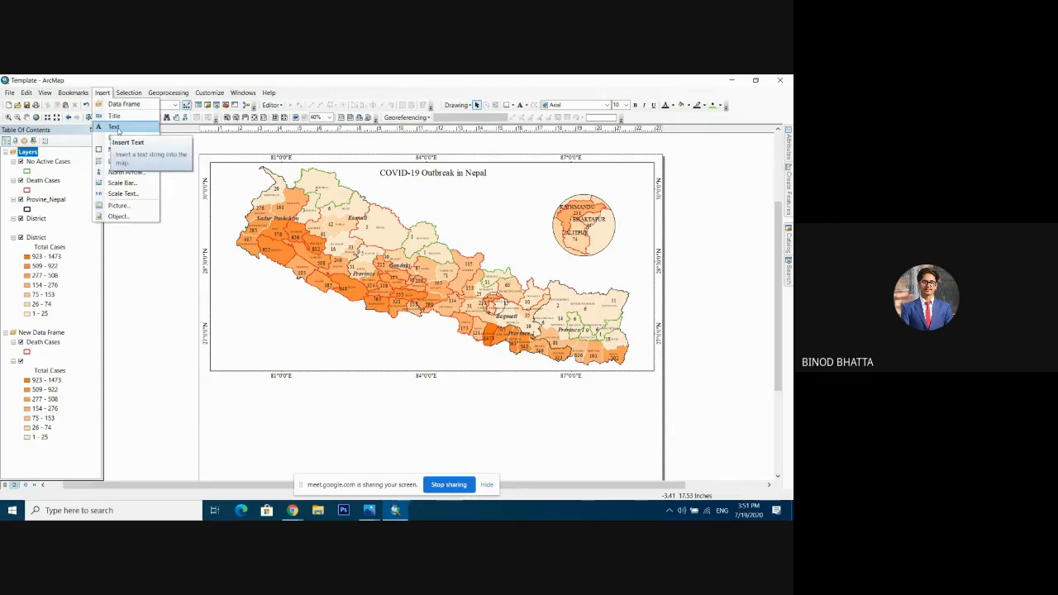
{"action": "mouse_move", "coordinate": [110, 140]}
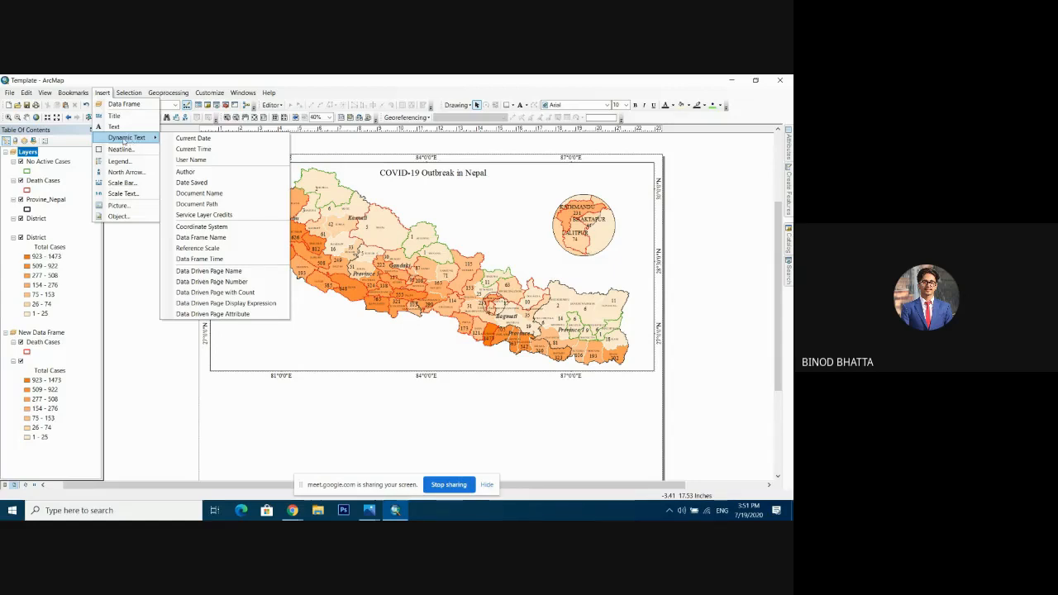
{"action": "left_click", "coordinate": [212, 140]}
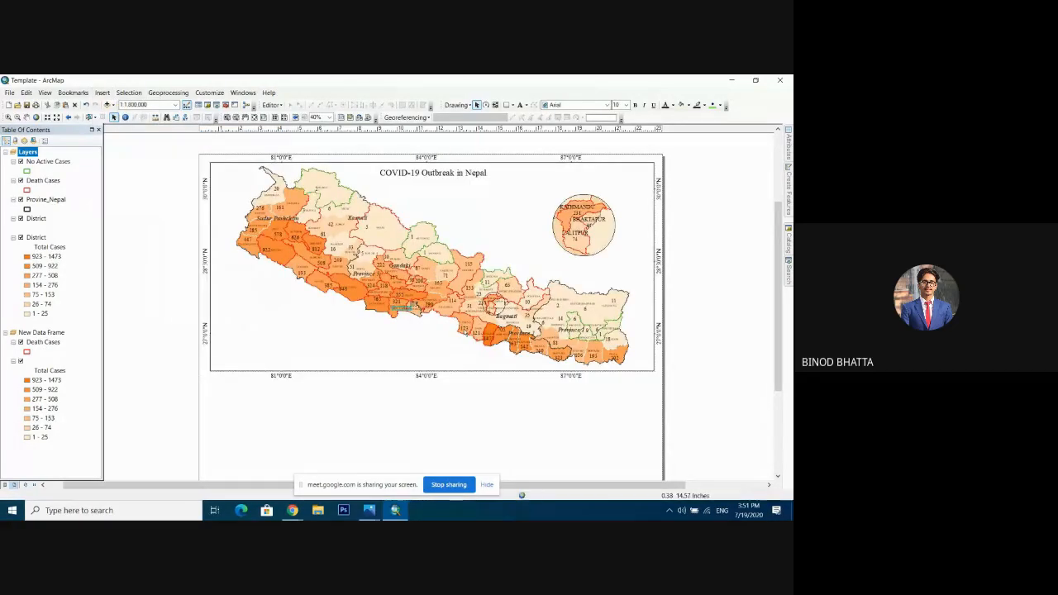
{"action": "left_click_drag", "start_coordinate": [398, 308], "coordinate": [428, 185]}
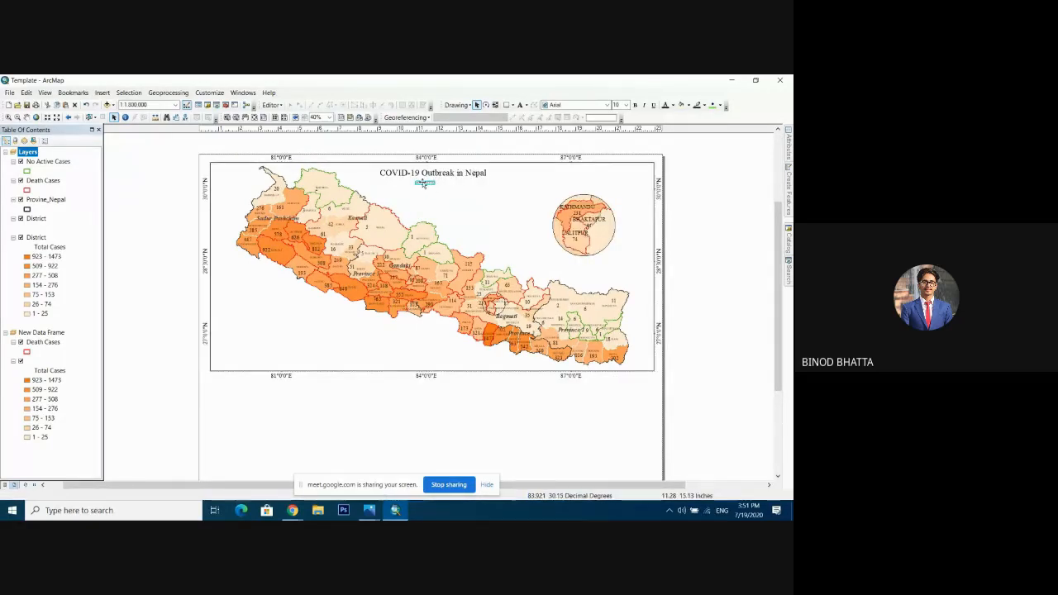
Format the date text in Times New Roman at size 22.
{"action": "double_click", "coordinate": [424, 184]}
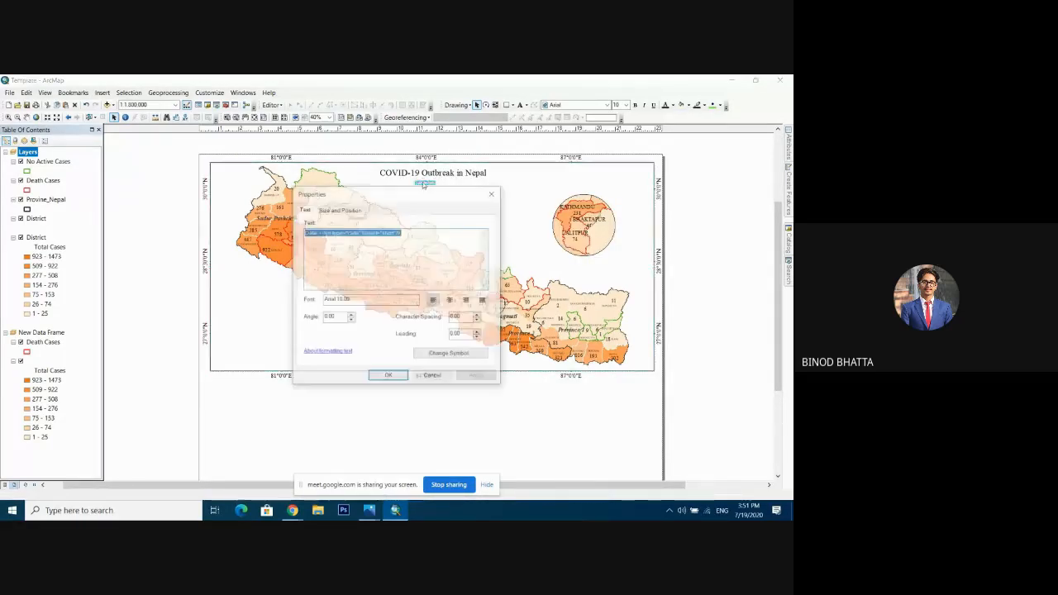
{"action": "left_click", "coordinate": [413, 352]}
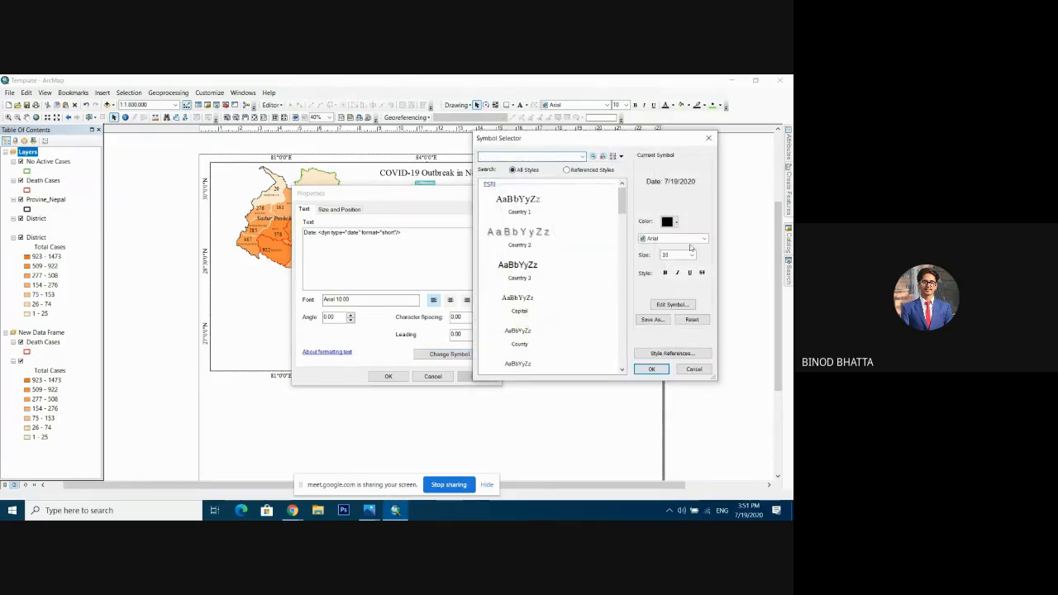
{"action": "left_click", "coordinate": [686, 239]}
{"action": "type", "text": "Times New Roman"}
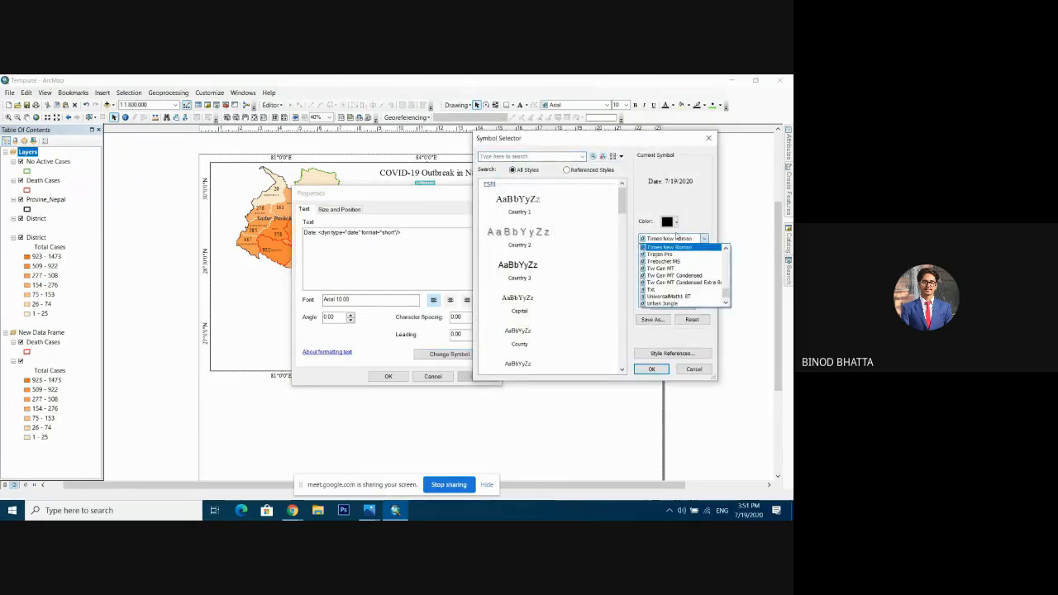
{"action": "key", "text": "Return"}
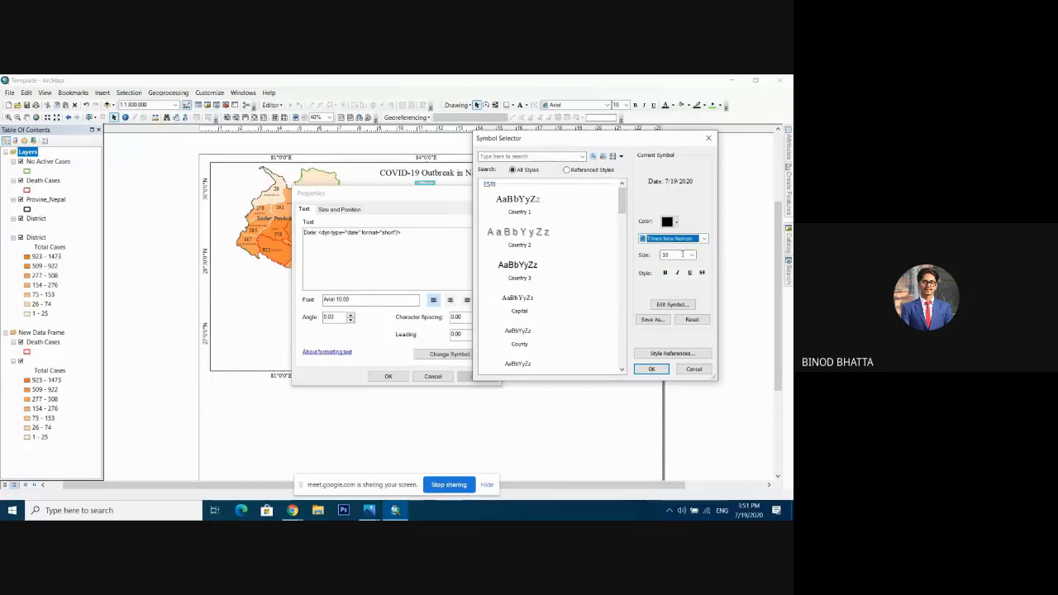
{"action": "left_click", "coordinate": [691, 255]}
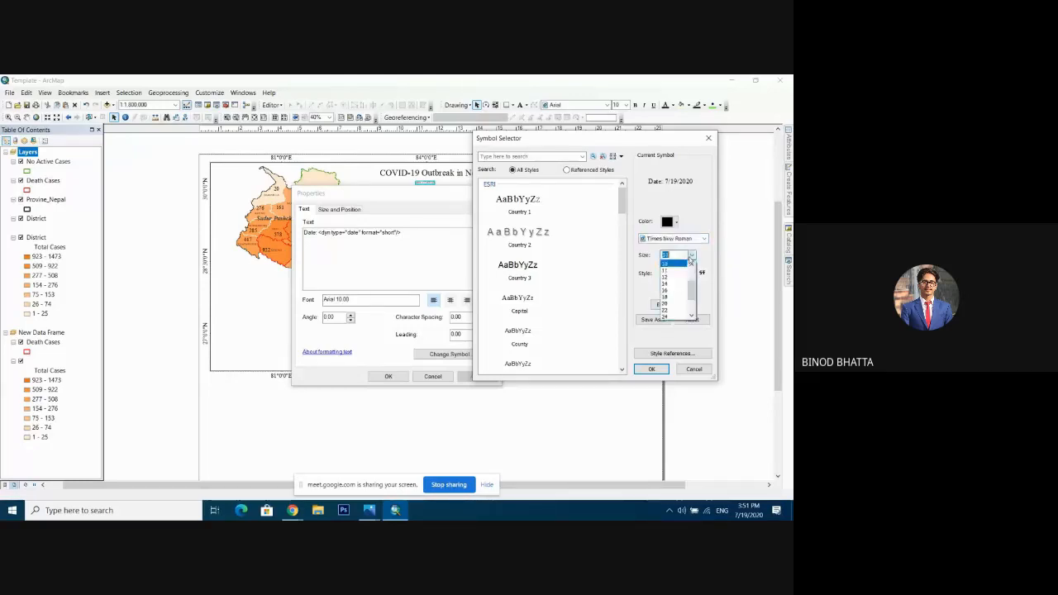
{"action": "left_click", "coordinate": [675, 305]}
{"action": "left_click", "coordinate": [662, 370]}
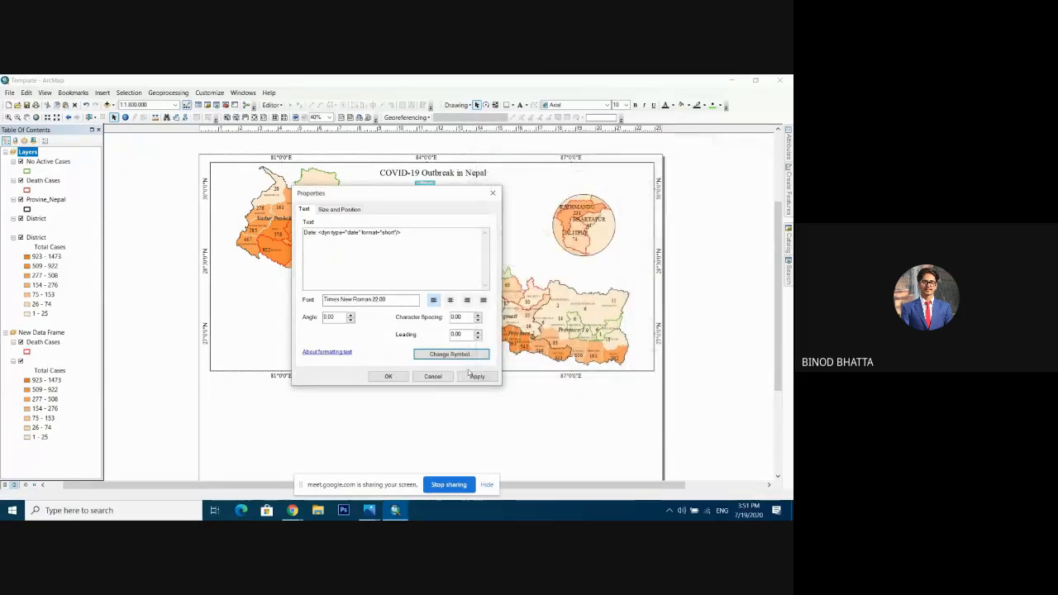
{"action": "left_click", "coordinate": [389, 377]}
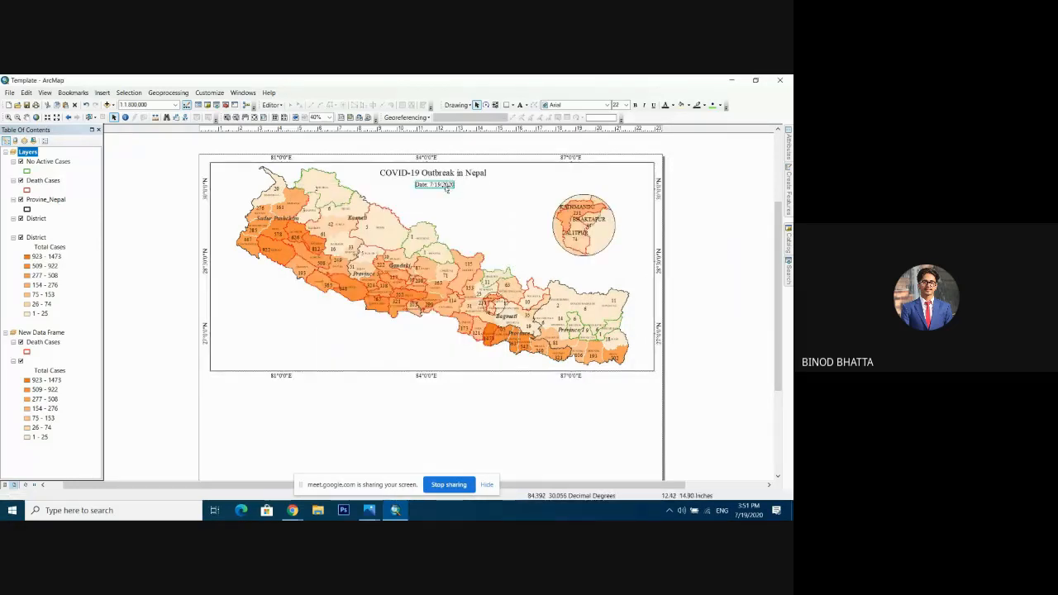
Nudge the date text slightly so it is centred beneath the map title, and deselect it.
{"action": "left_click", "coordinate": [680, 190]}
{"action": "left_click", "coordinate": [438, 185]}
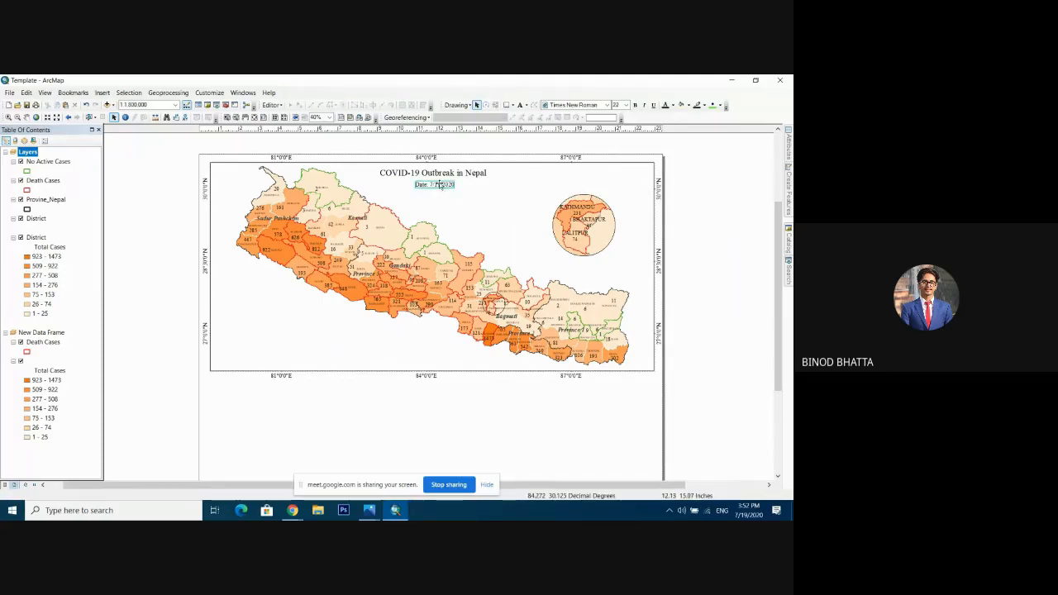
{"action": "left_click_drag", "start_coordinate": [438, 184], "coordinate": [437, 183]}
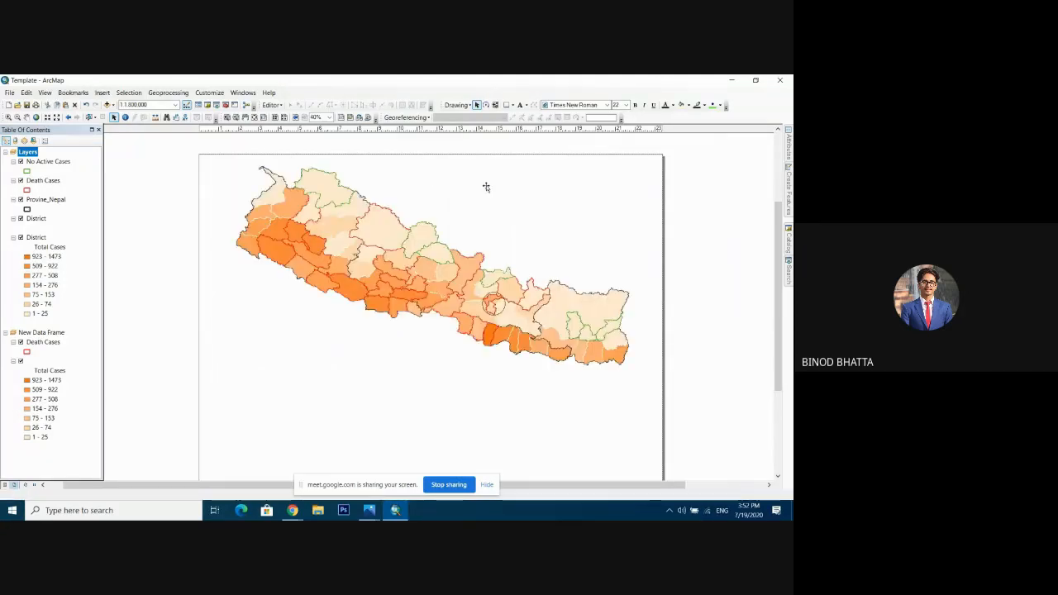
{"action": "left_click", "coordinate": [746, 235]}
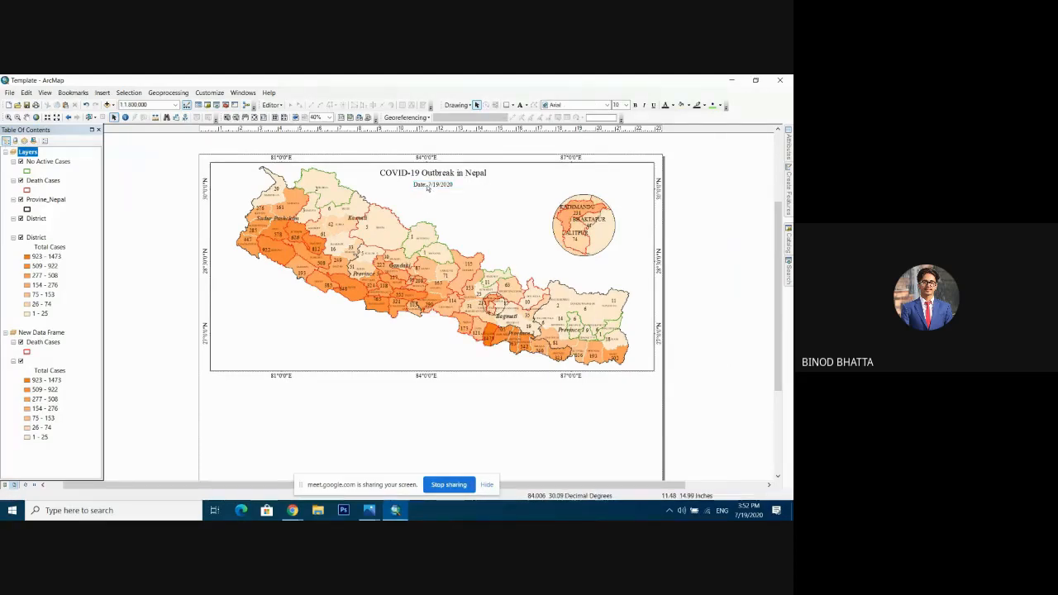
{"action": "left_click", "coordinate": [102, 93]}
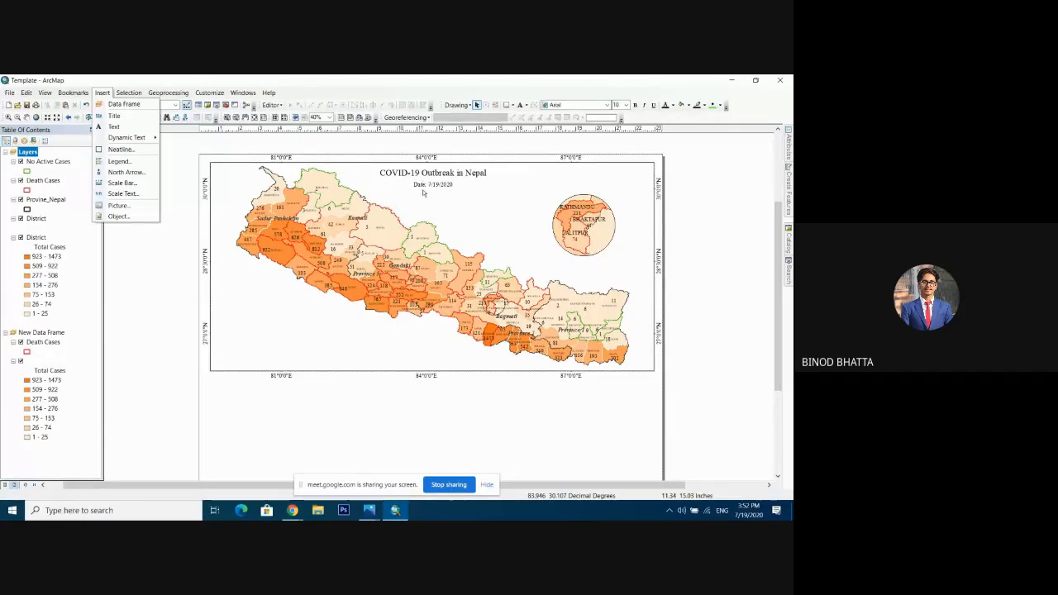
{"action": "left_click", "coordinate": [176, 278]}
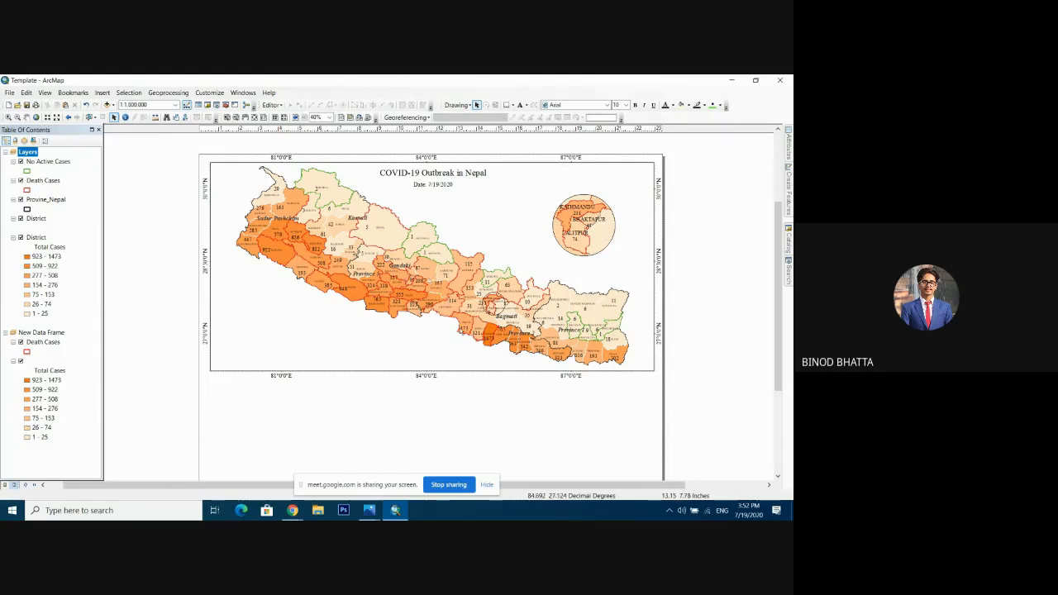
{"action": "right_click", "coordinate": [234, 250]}
{"action": "left_click", "coordinate": [192, 249]}
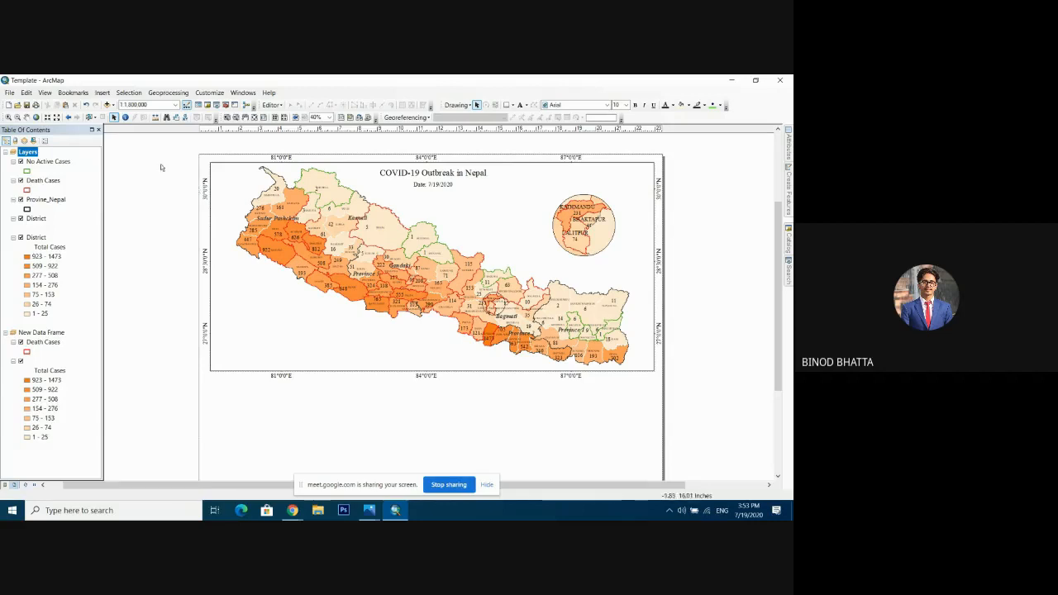
Start a legend for the main data frame and remove all the default layers from its legend items.
{"action": "left_click", "coordinate": [103, 93]}
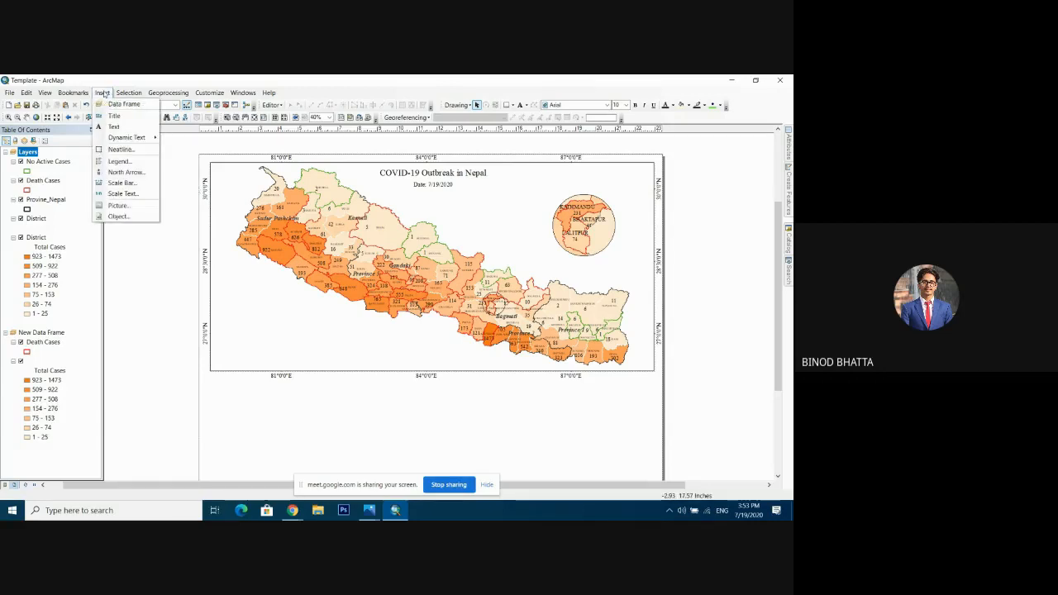
{"action": "left_click", "coordinate": [116, 161]}
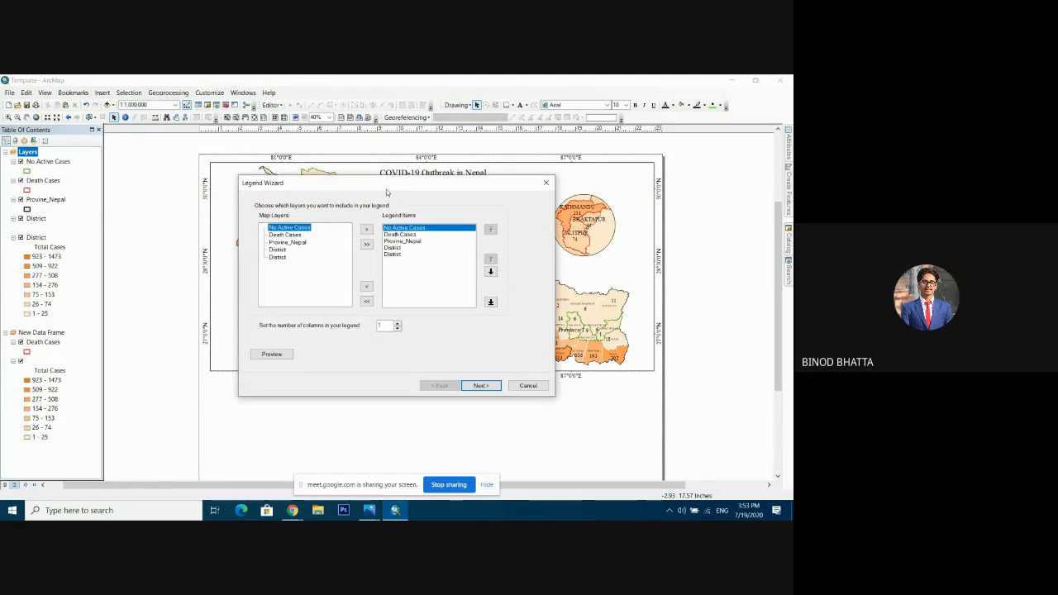
{"action": "left_click_drag", "start_coordinate": [386, 188], "coordinate": [245, 131]}
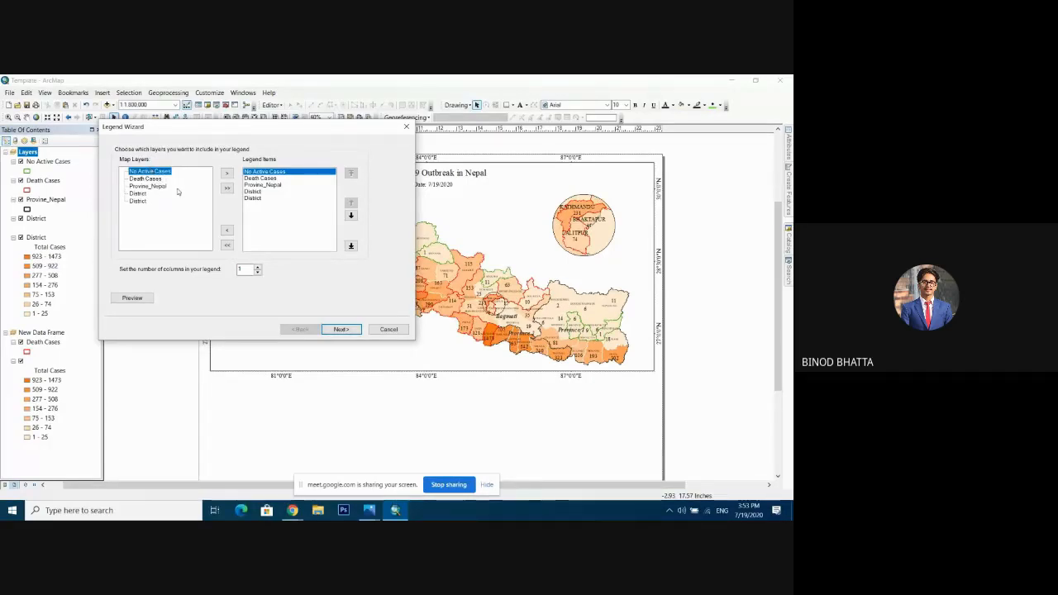
{"action": "left_click", "coordinate": [156, 187]}
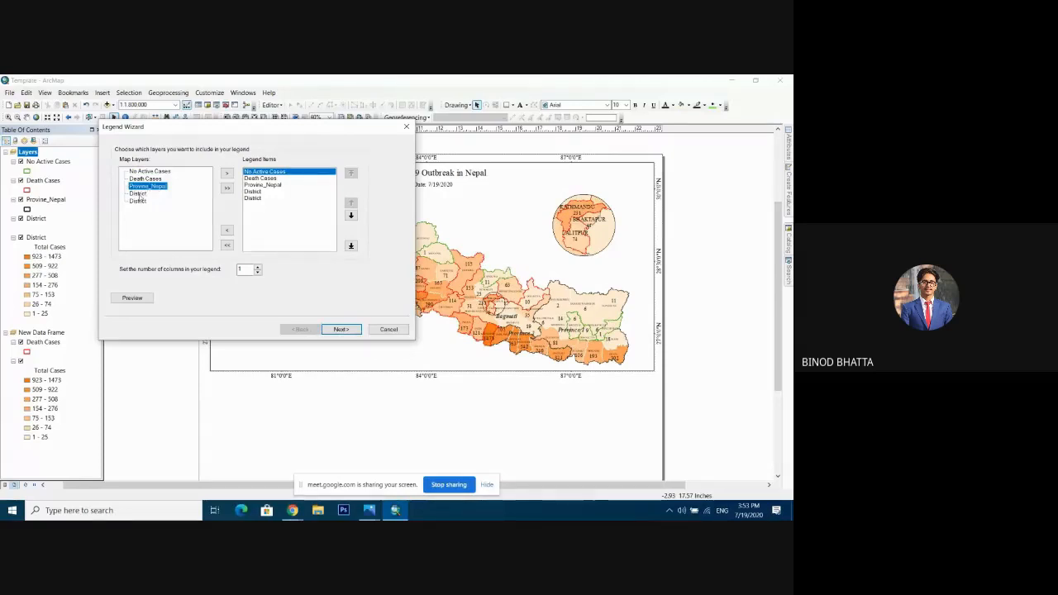
{"action": "left_click", "coordinate": [129, 186]}
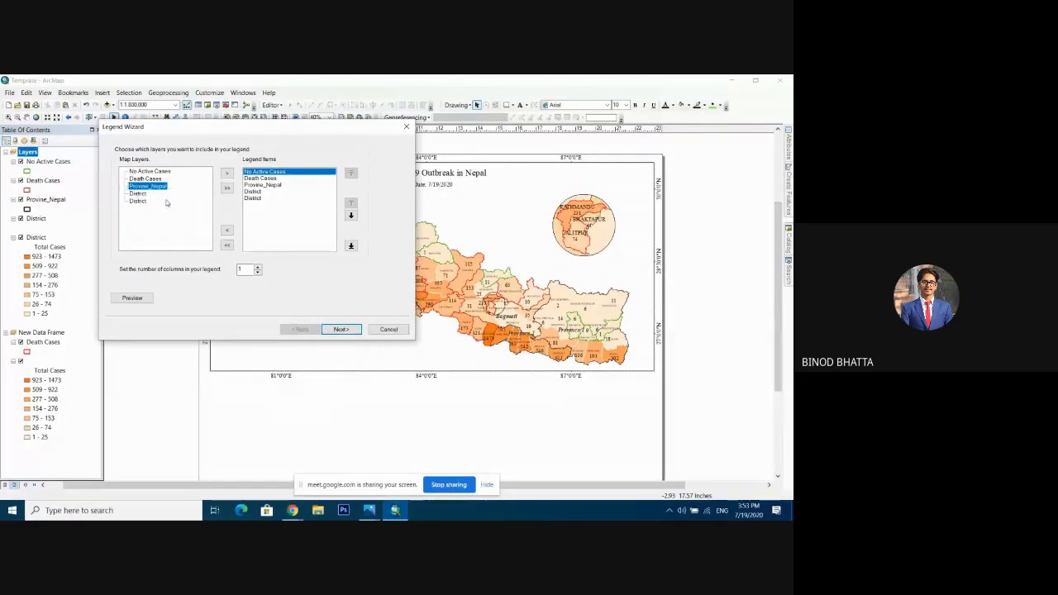
{"action": "left_click", "coordinate": [141, 202]}
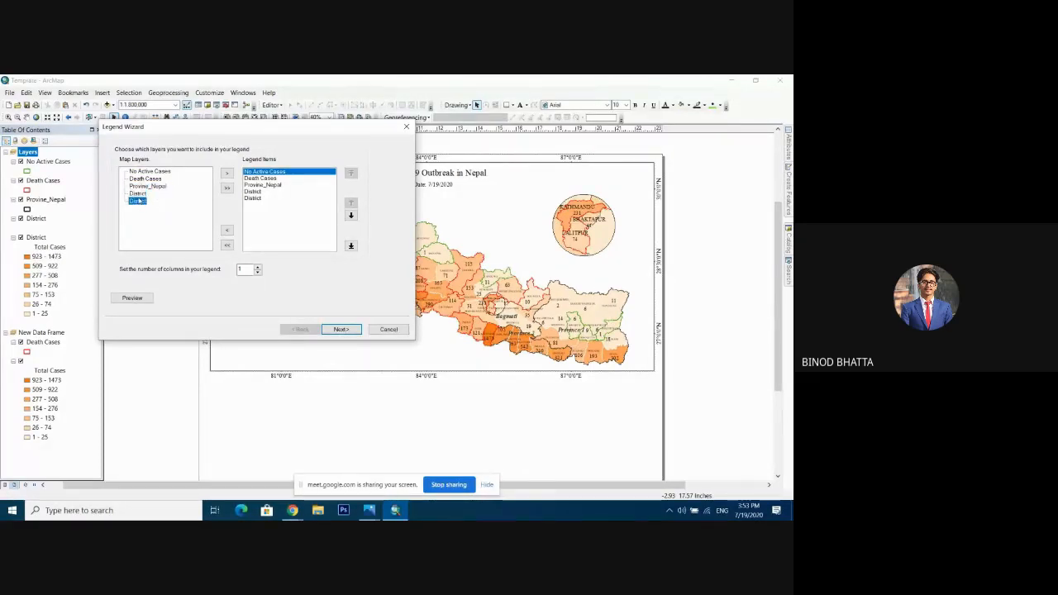
{"action": "left_click", "coordinate": [139, 194]}
{"action": "left_click", "coordinate": [231, 233]}
{"action": "left_click", "coordinate": [231, 233]}
{"action": "left_click", "coordinate": [230, 233]}
{"action": "left_click", "coordinate": [230, 233]}
{"action": "left_click", "coordinate": [231, 233]}
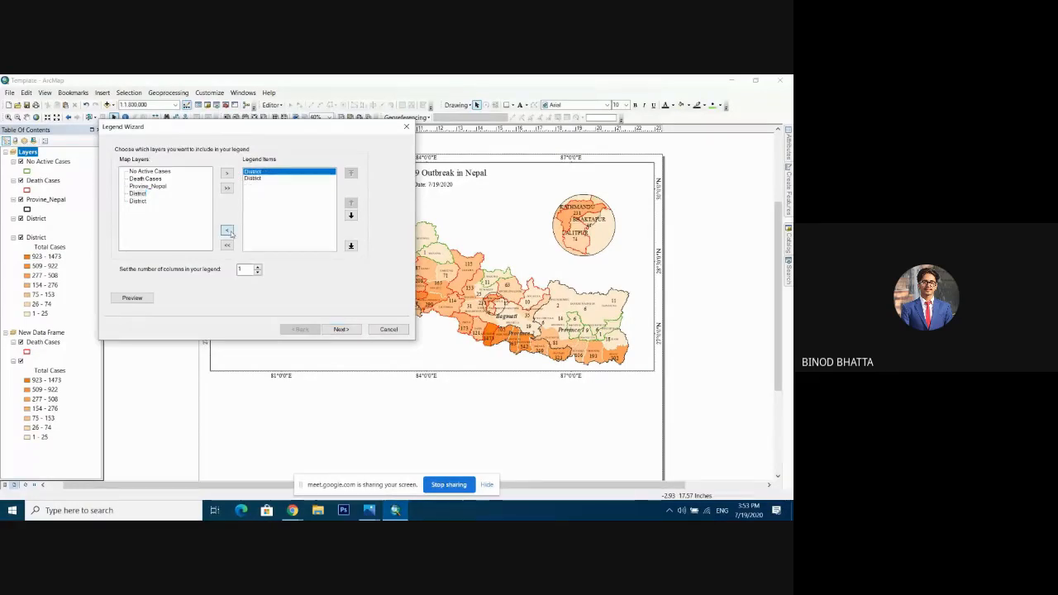
{"action": "left_click", "coordinate": [231, 234]}
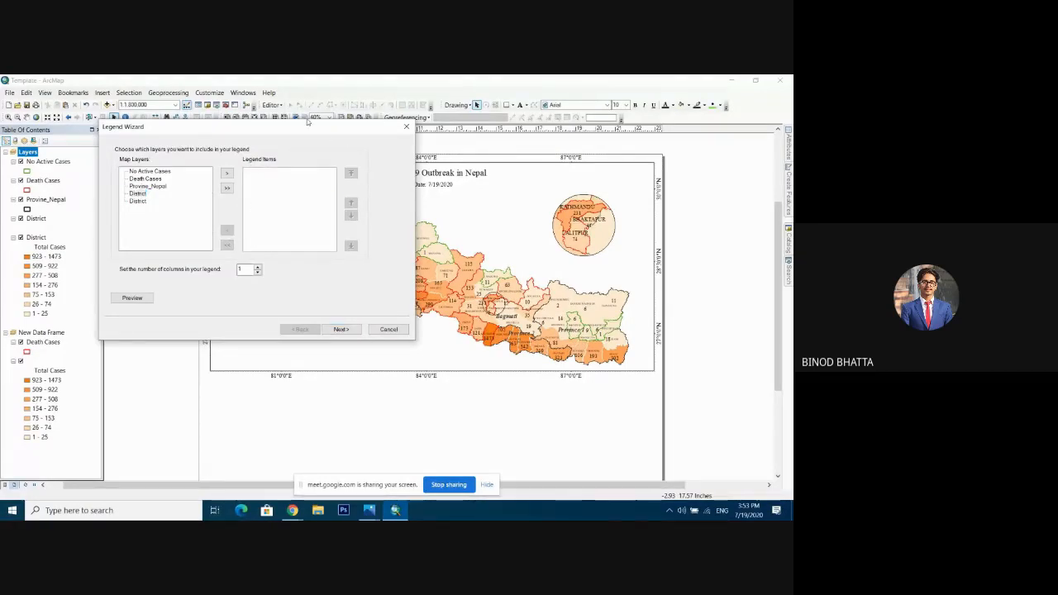
Add the No Active Cases and Death Cases layers to the legend items.
{"action": "left_click_drag", "start_coordinate": [307, 125], "coordinate": [364, 120]}
{"action": "left_click", "coordinate": [218, 168]}
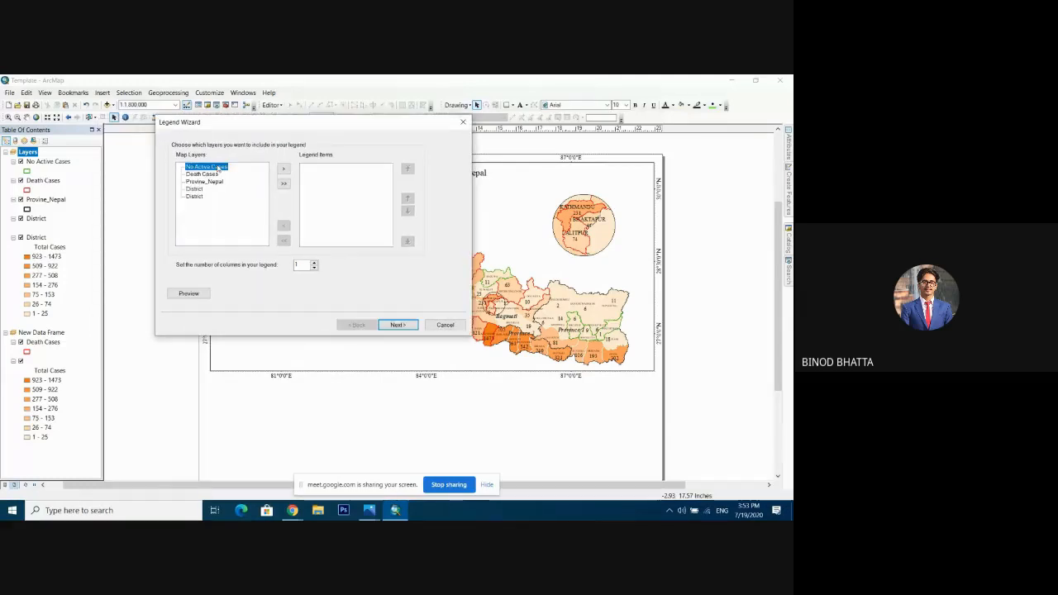
{"action": "left_click", "coordinate": [285, 168]}
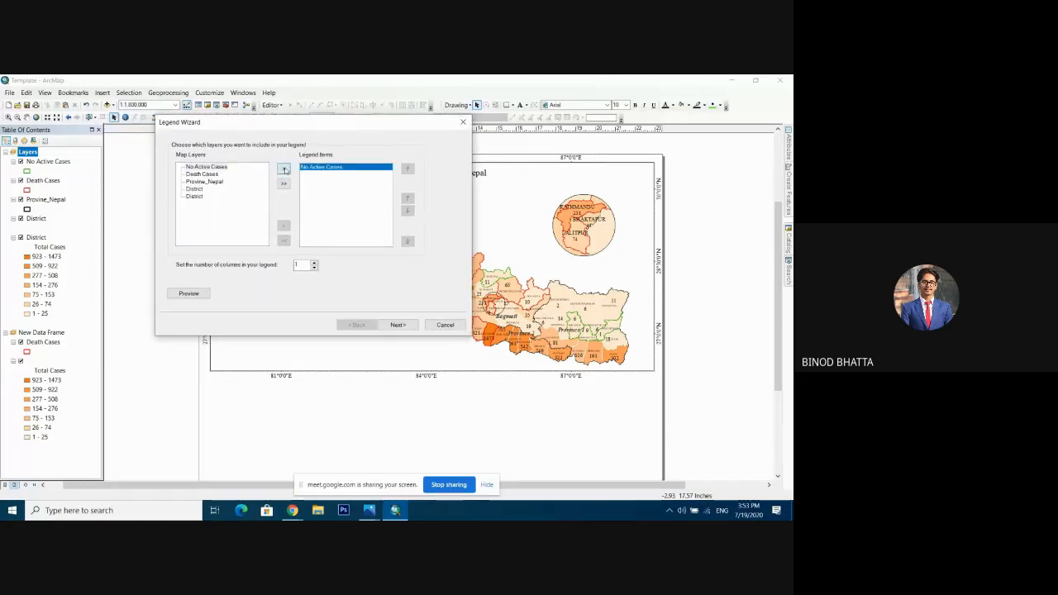
{"action": "left_click", "coordinate": [213, 175]}
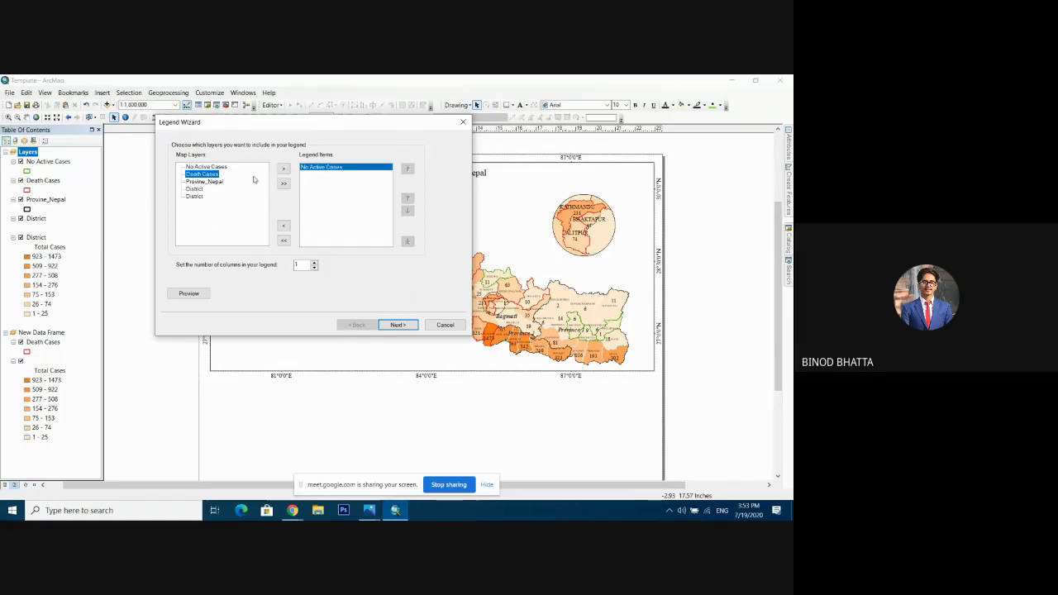
{"action": "left_click", "coordinate": [284, 170]}
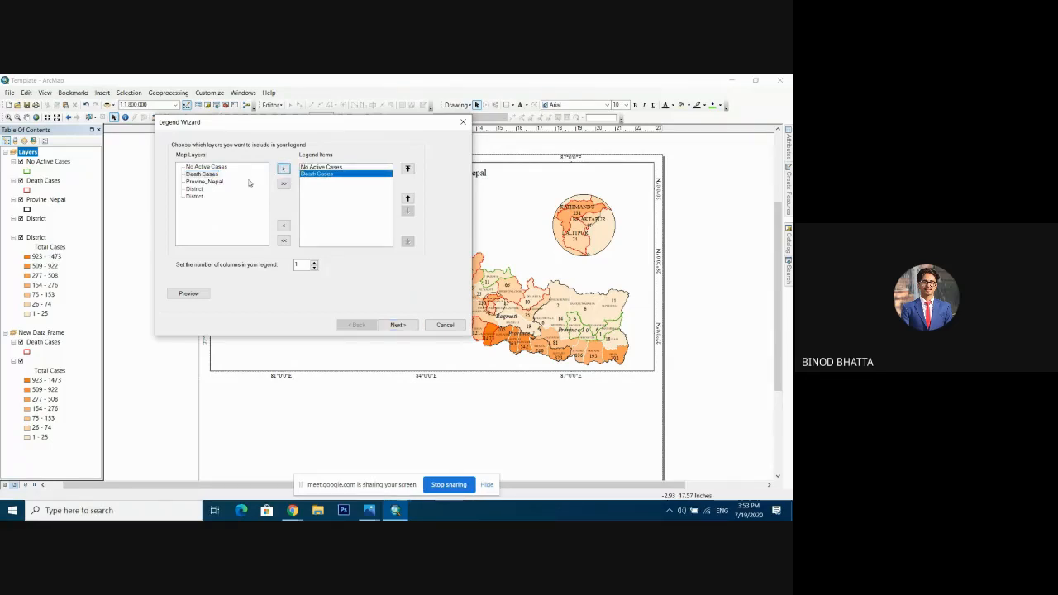
Add the lower District layer, the one classified by total cases, to the legend items below Death Cases.
{"action": "left_click", "coordinate": [217, 182]}
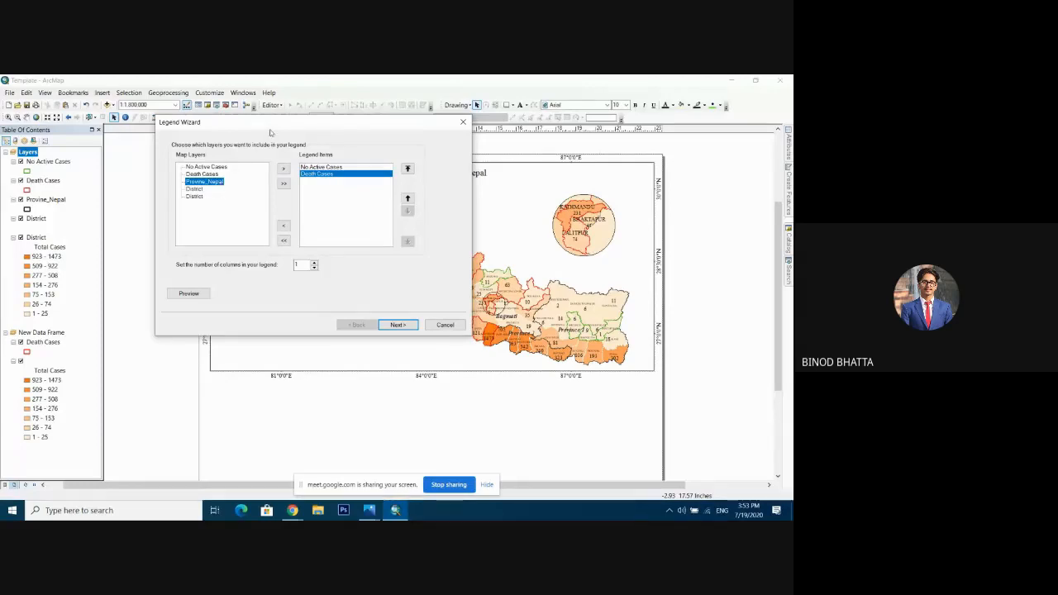
{"action": "left_click_drag", "start_coordinate": [272, 125], "coordinate": [201, 88]}
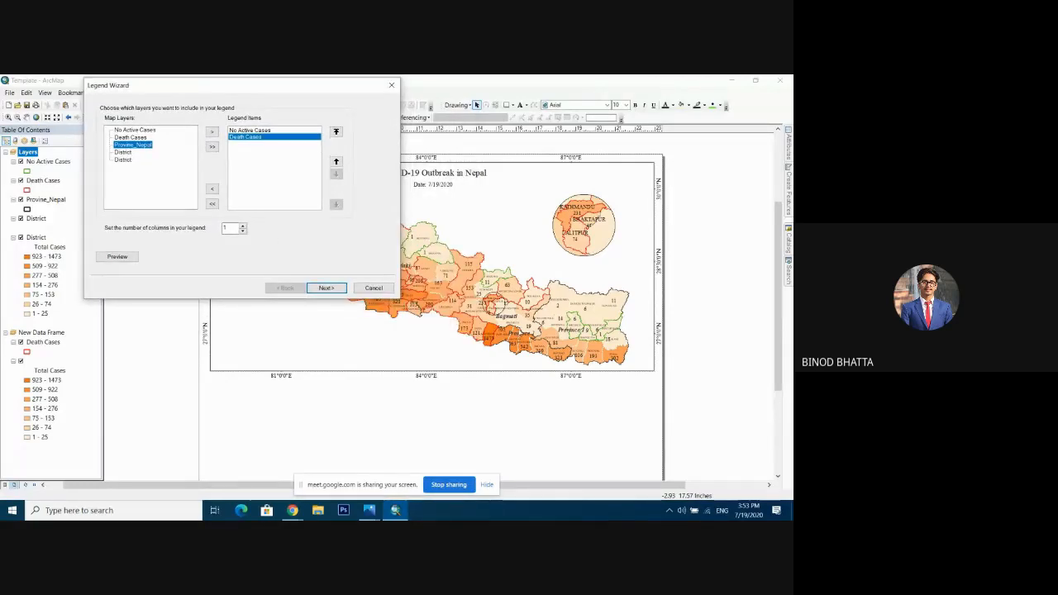
{"action": "left_click_drag", "start_coordinate": [272, 91], "coordinate": [318, 116]}
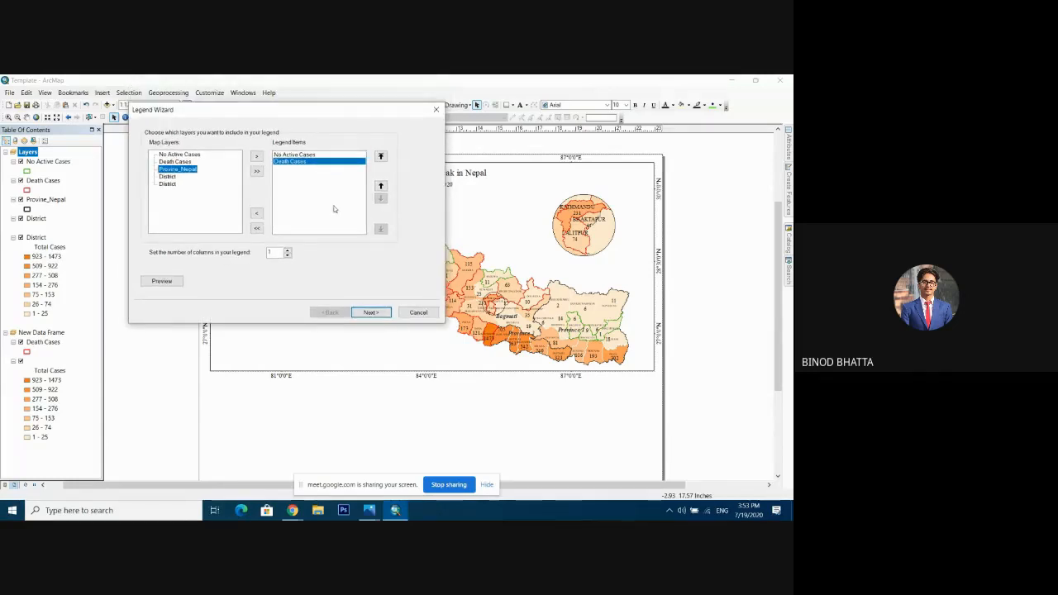
{"action": "left_click", "coordinate": [169, 177]}
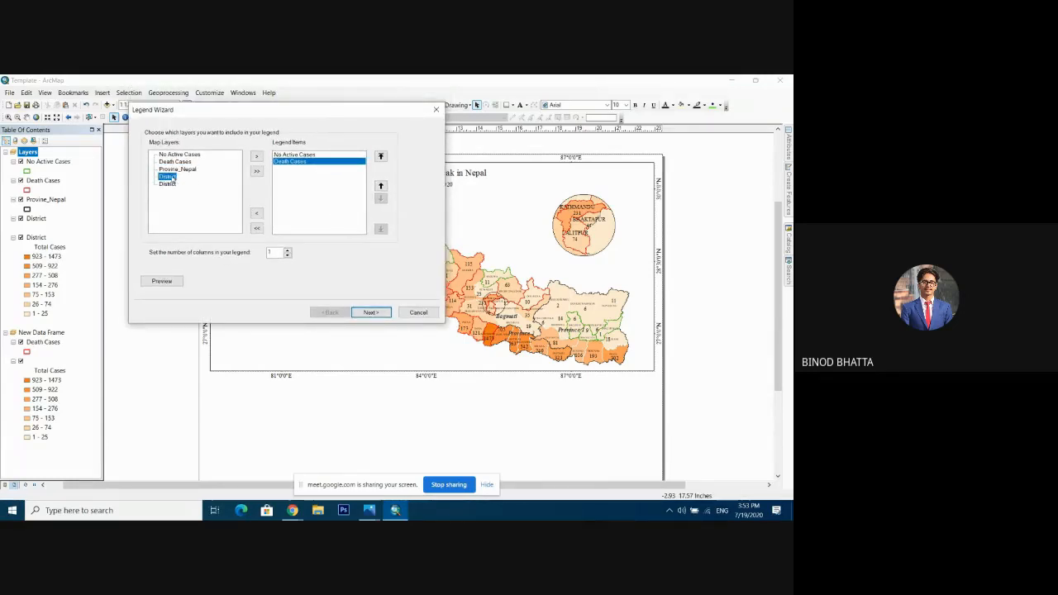
{"action": "left_click", "coordinate": [168, 184]}
{"action": "left_click", "coordinate": [168, 176]}
{"action": "left_click", "coordinate": [176, 185]}
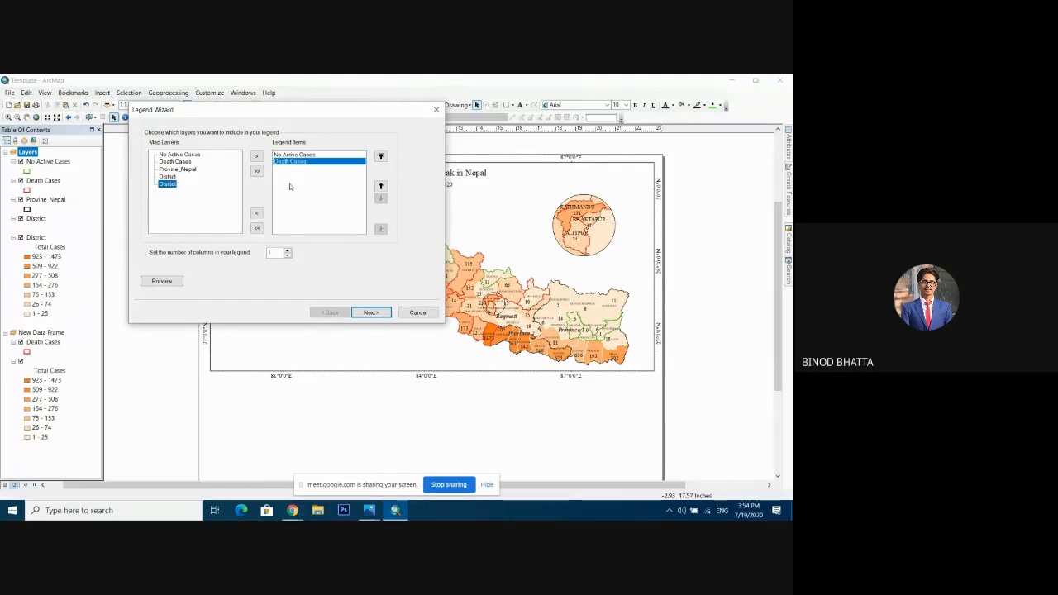
{"action": "left_click", "coordinate": [257, 157]}
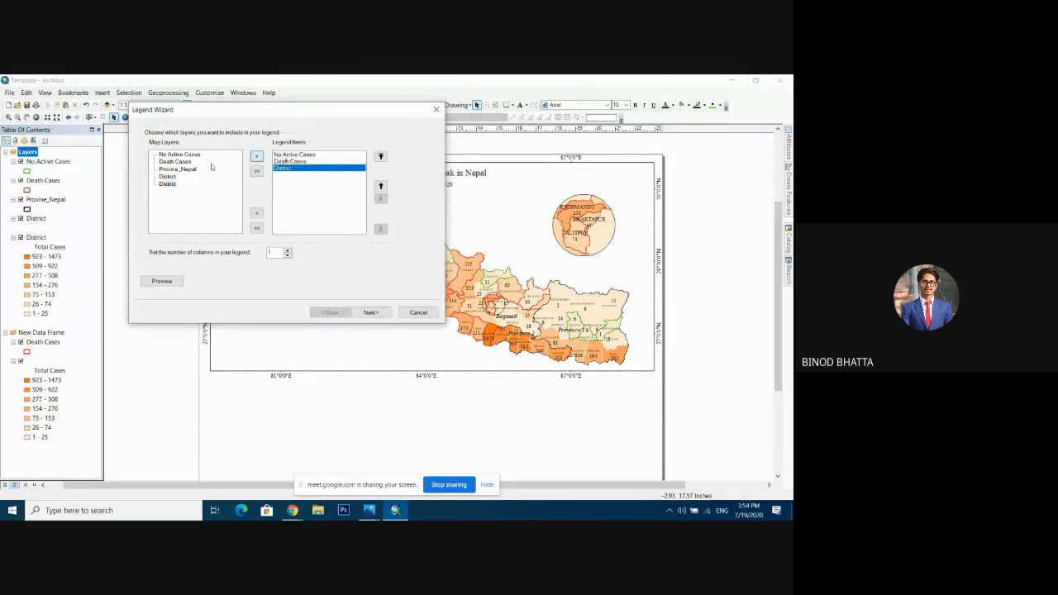
Preview and finish the single-column legend, then place it in the lower-left corner of the main data frame and deselect it.
{"action": "left_click", "coordinate": [162, 282]}
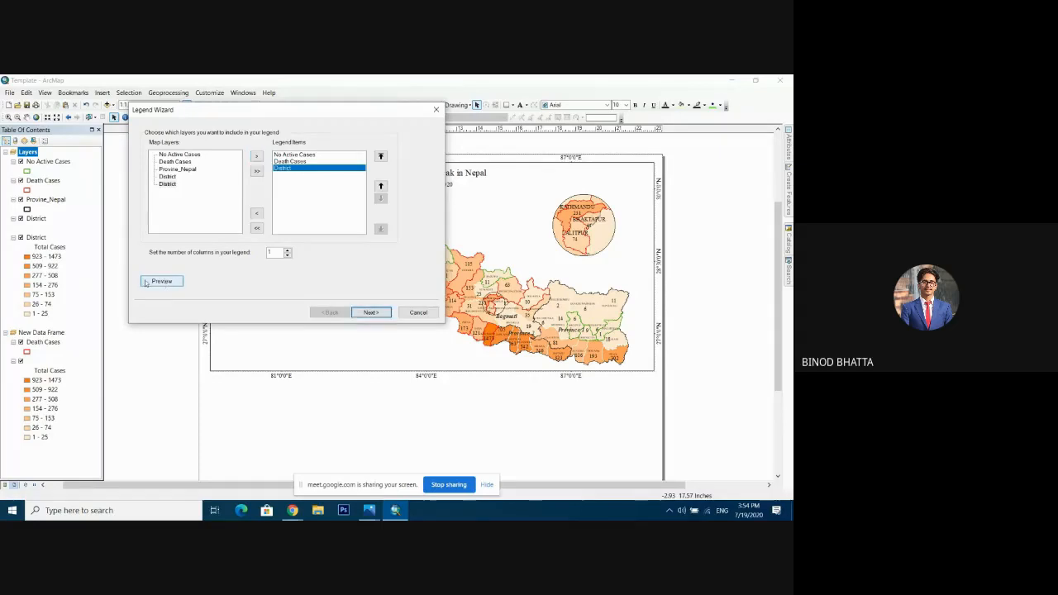
{"action": "left_click_drag", "start_coordinate": [308, 116], "coordinate": [580, 170]}
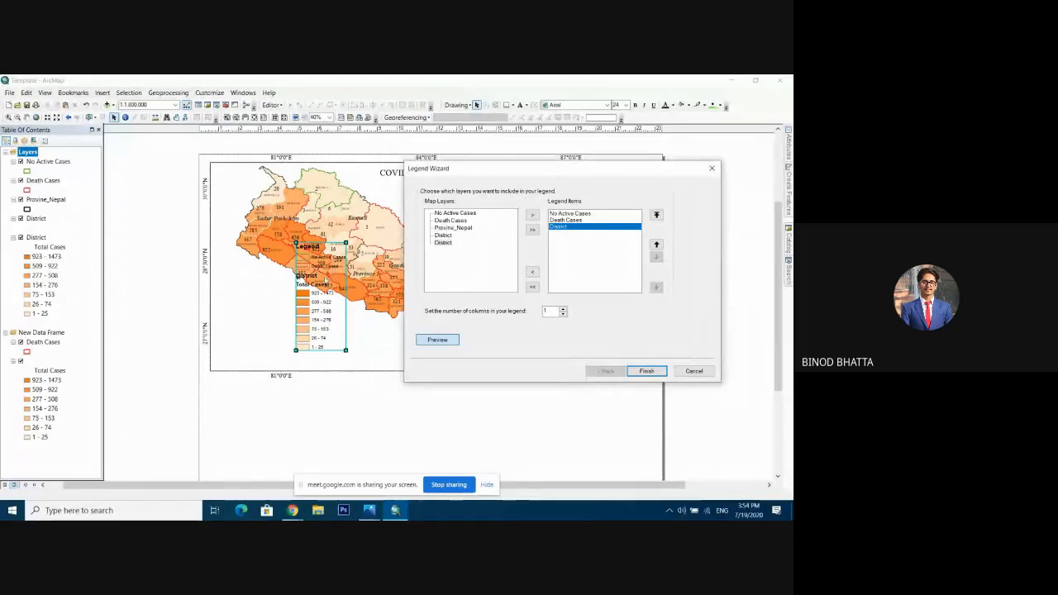
{"action": "left_click", "coordinate": [648, 371]}
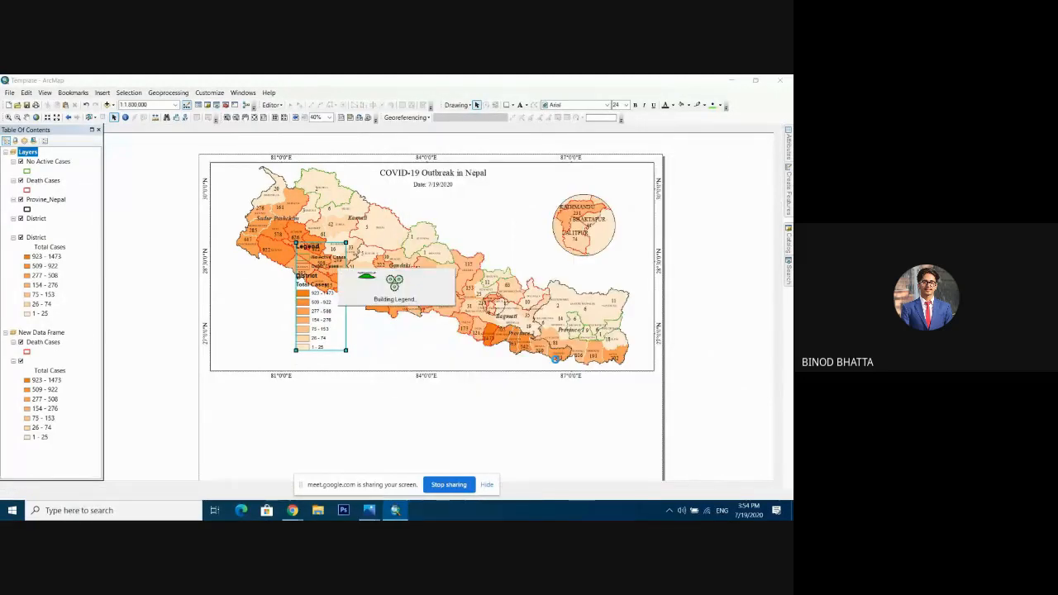
{"action": "left_click_drag", "start_coordinate": [328, 330], "coordinate": [246, 347]}
{"action": "left_click", "coordinate": [183, 331]}
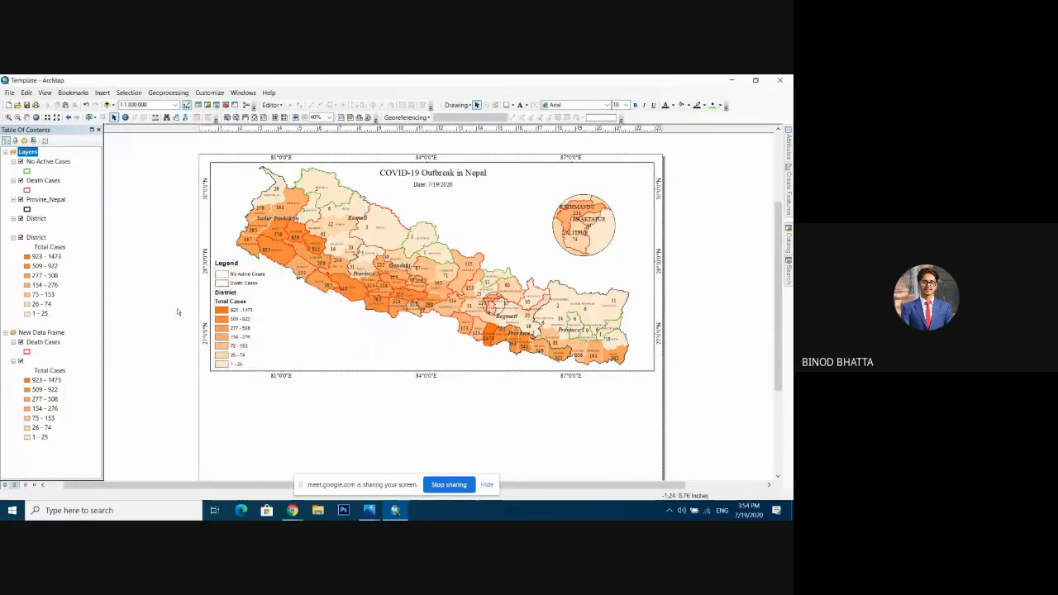
{"action": "left_click", "coordinate": [248, 314]}
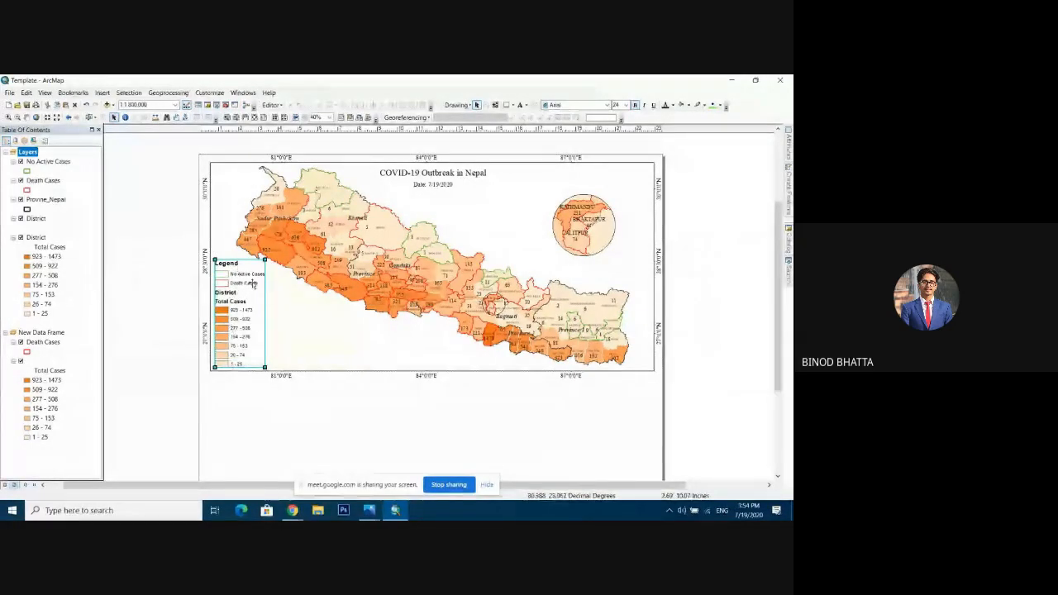
{"action": "left_click", "coordinate": [146, 319]}
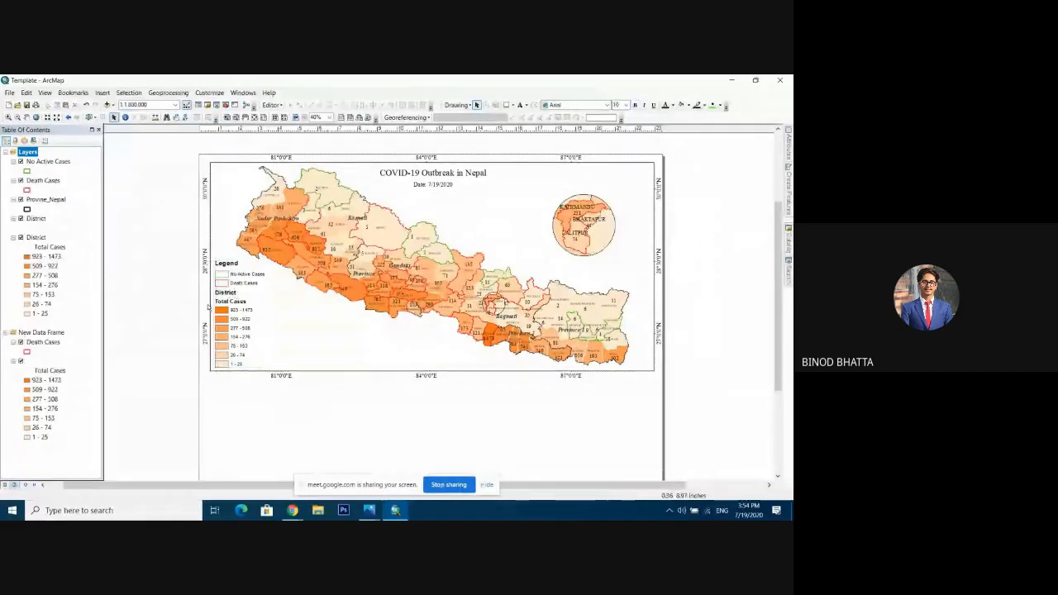
{"action": "left_click", "coordinate": [243, 314]}
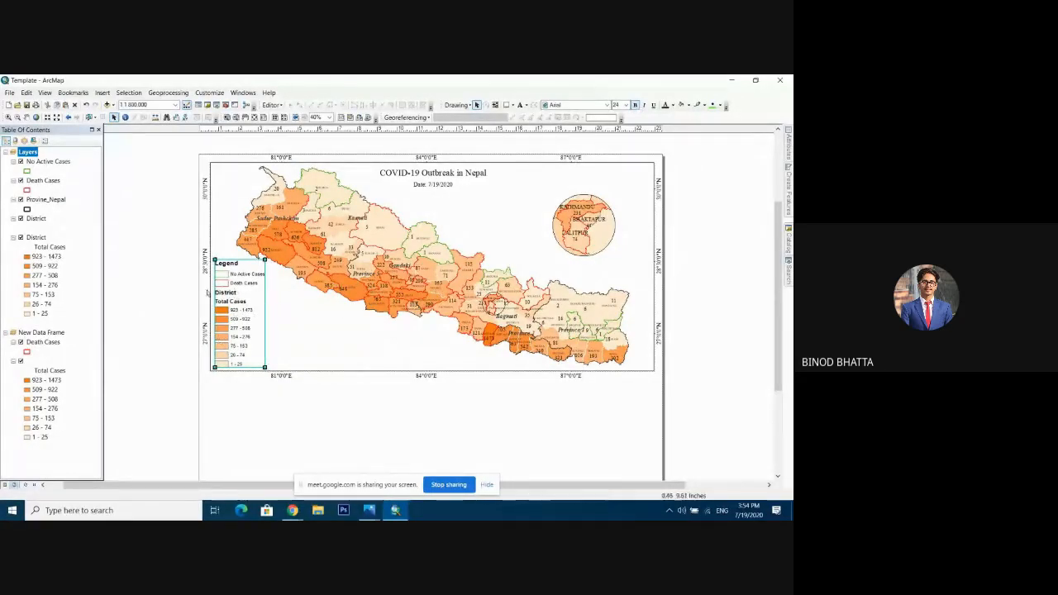
{"action": "left_click", "coordinate": [164, 278]}
{"action": "left_click", "coordinate": [233, 303]}
{"action": "left_click", "coordinate": [189, 289]}
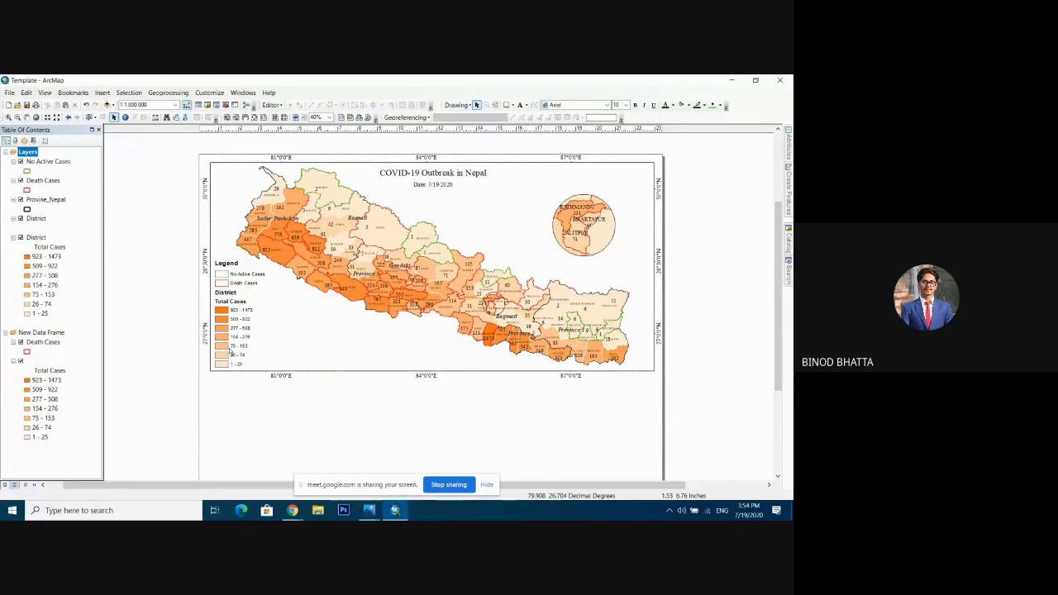
{"action": "left_click", "coordinate": [242, 308]}
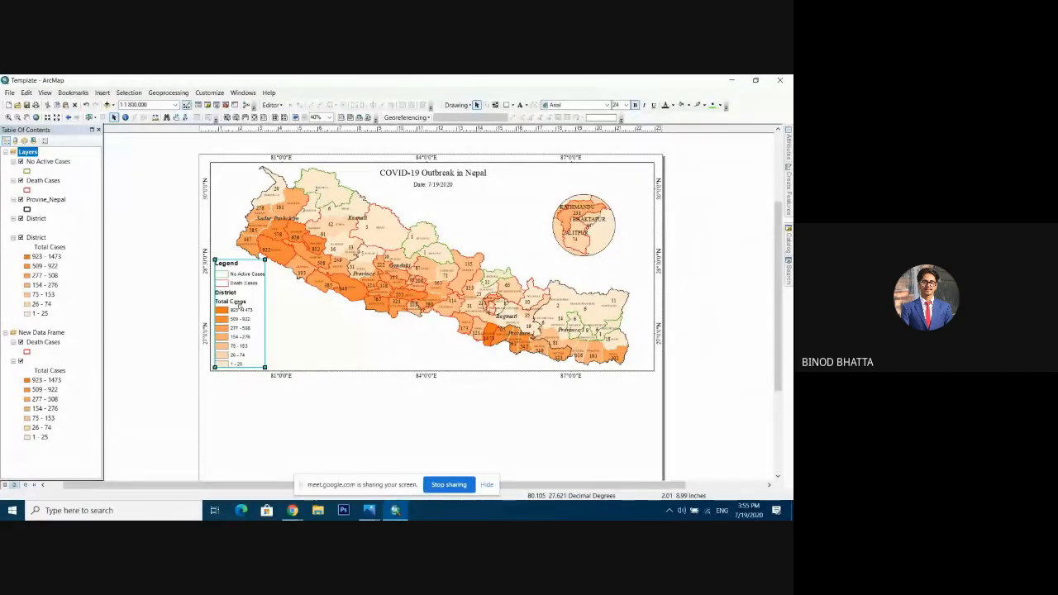
{"action": "left_click", "coordinate": [169, 296]}
{"action": "left_click", "coordinate": [249, 310]}
{"action": "left_click", "coordinate": [166, 268]}
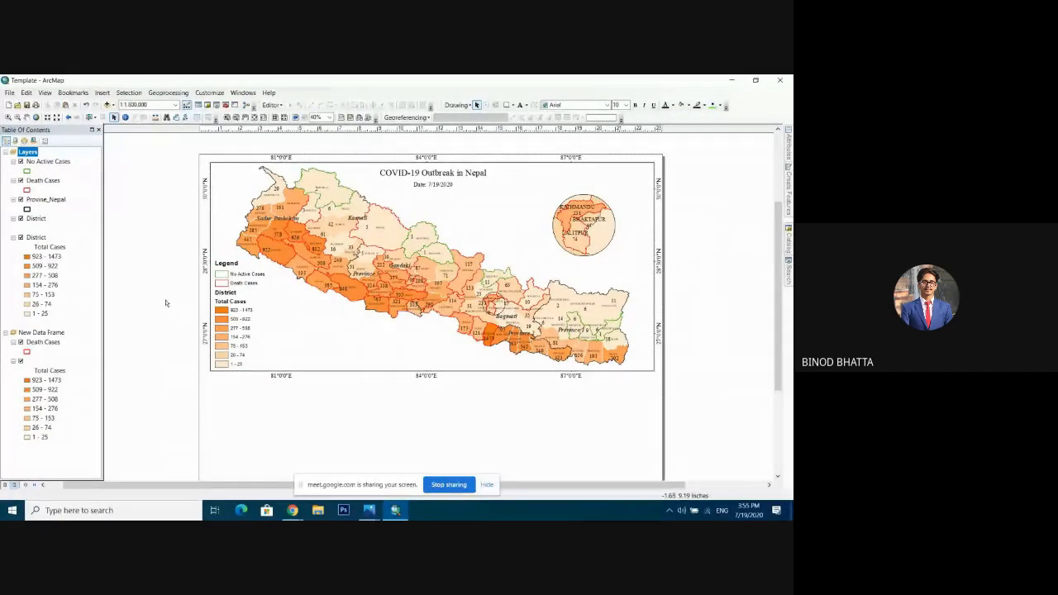
{"action": "left_click", "coordinate": [225, 303]}
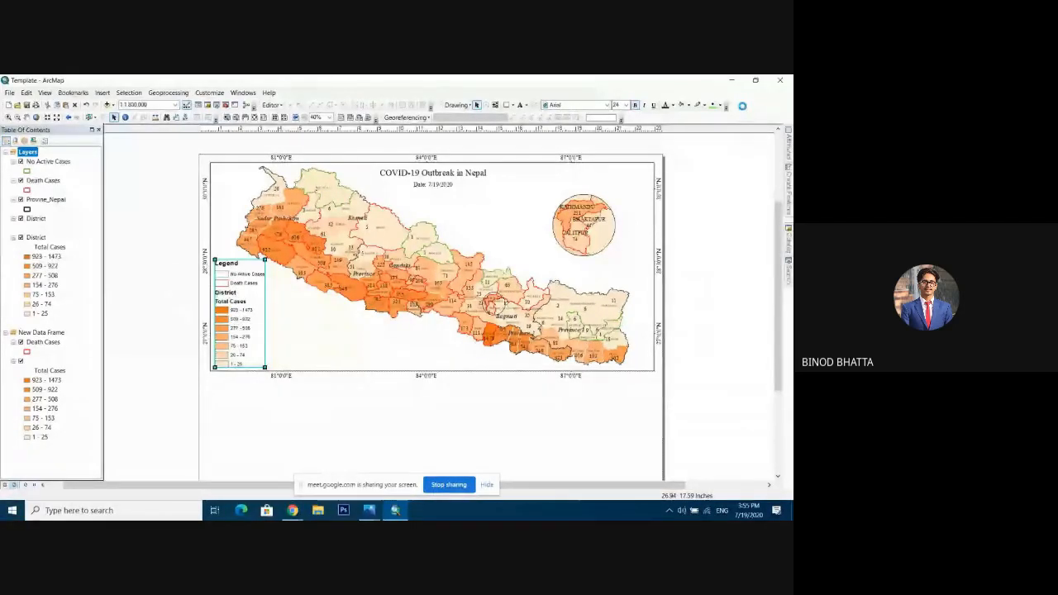
{"action": "right_click", "coordinate": [742, 105]}
{"action": "left_click", "coordinate": [713, 177]}
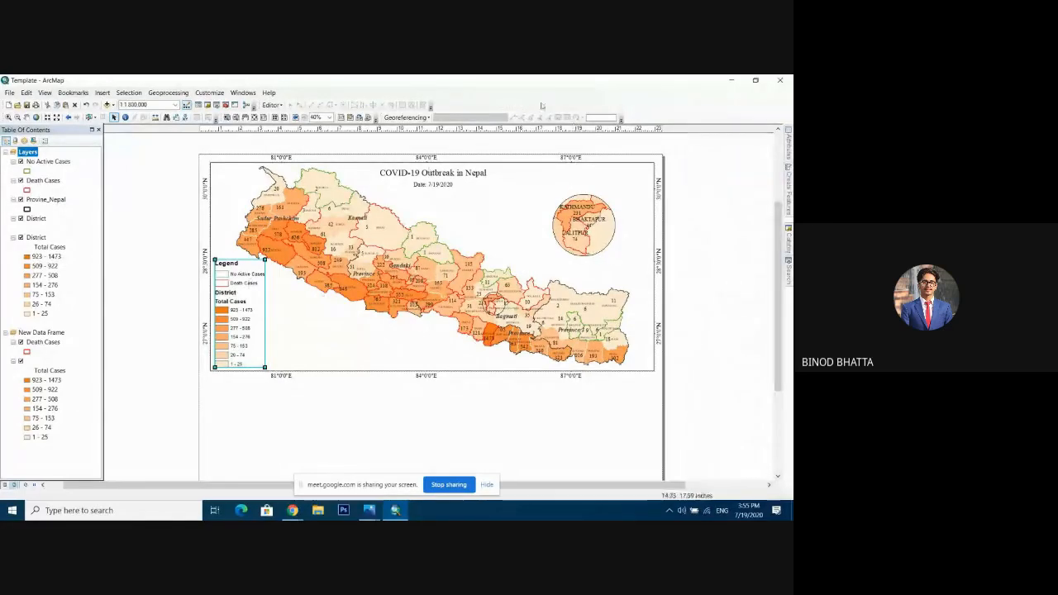
{"action": "right_click", "coordinate": [683, 103]}
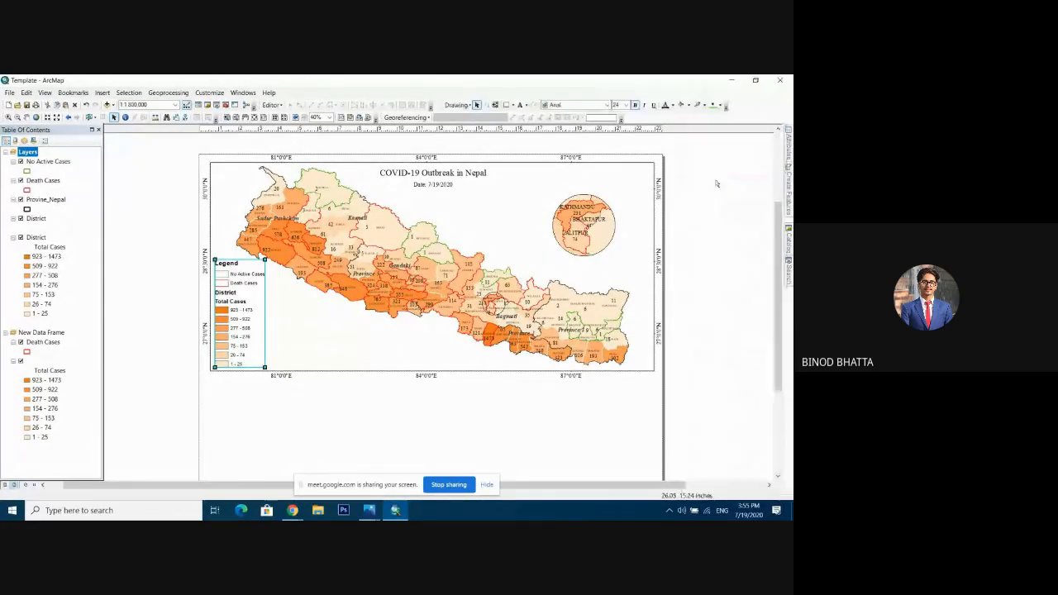
{"action": "left_click", "coordinate": [707, 177]}
{"action": "right_click", "coordinate": [741, 108]}
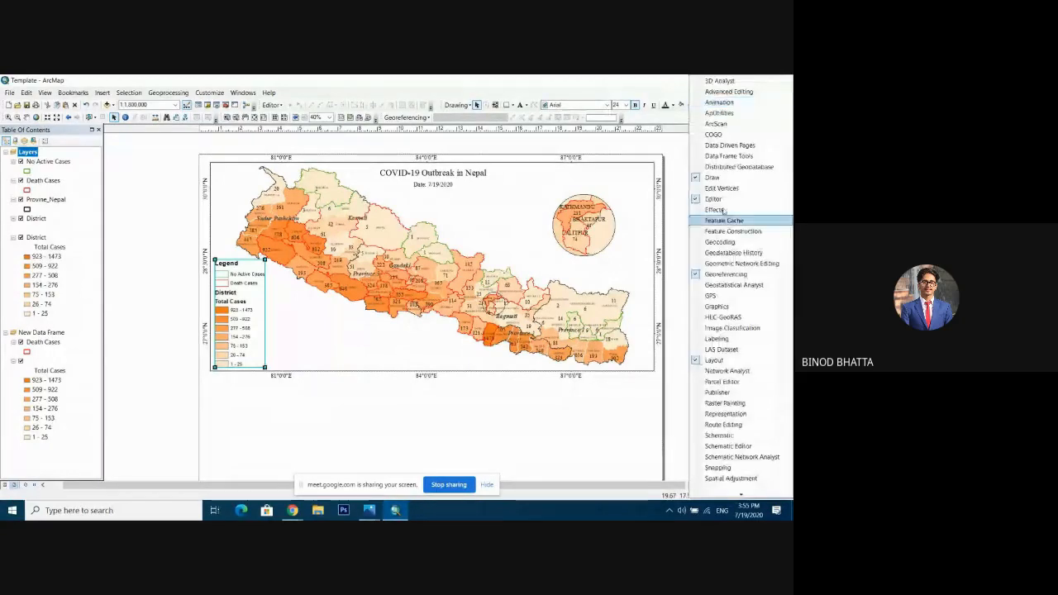
{"action": "left_click", "coordinate": [682, 86]}
{"action": "right_click", "coordinate": [747, 103]}
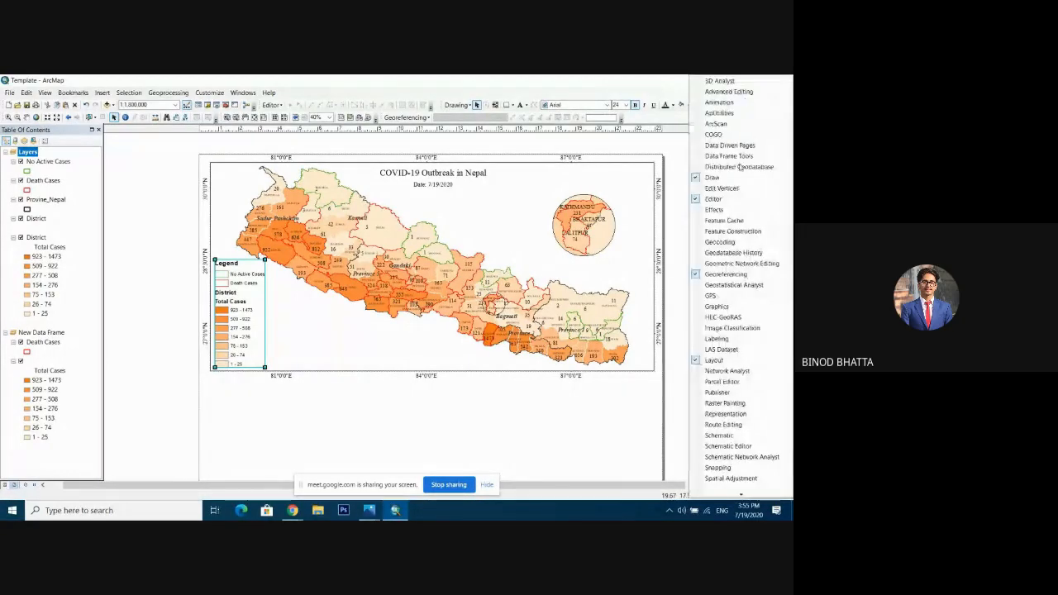
Set the legend's font to Times New Roman and shrink the legend slightly from its upper-right corner.
{"action": "left_click", "coordinate": [243, 304]}
{"action": "left_click", "coordinate": [243, 304]}
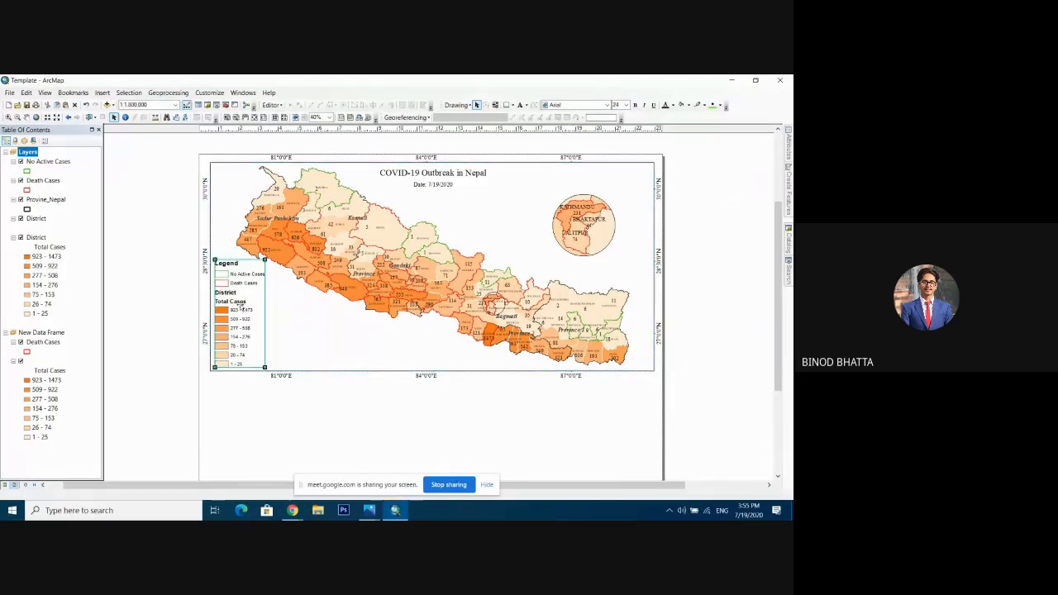
{"action": "left_click", "coordinate": [569, 105]}
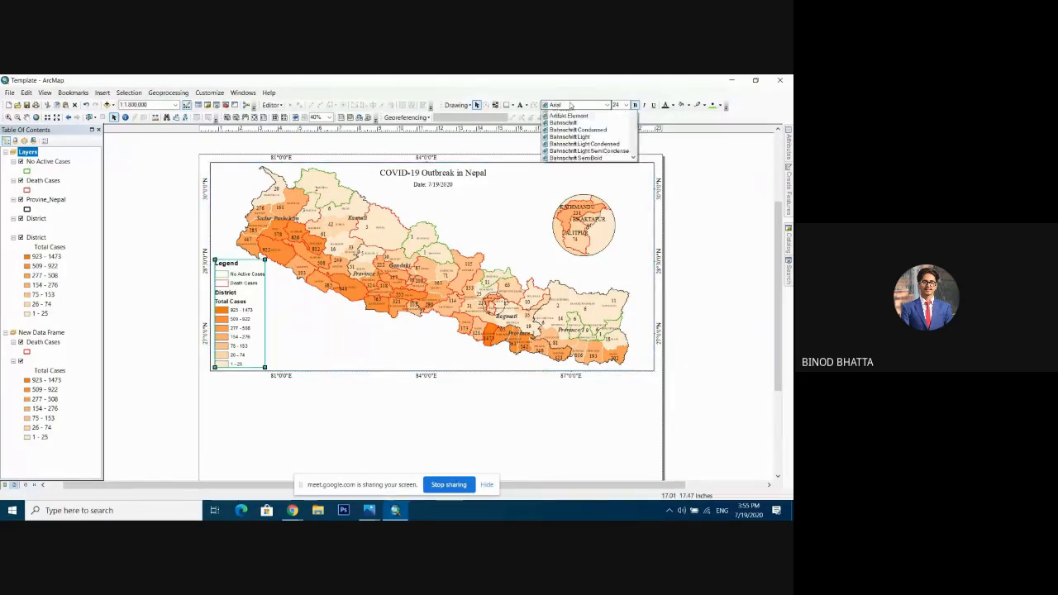
{"action": "key", "text": "t"}
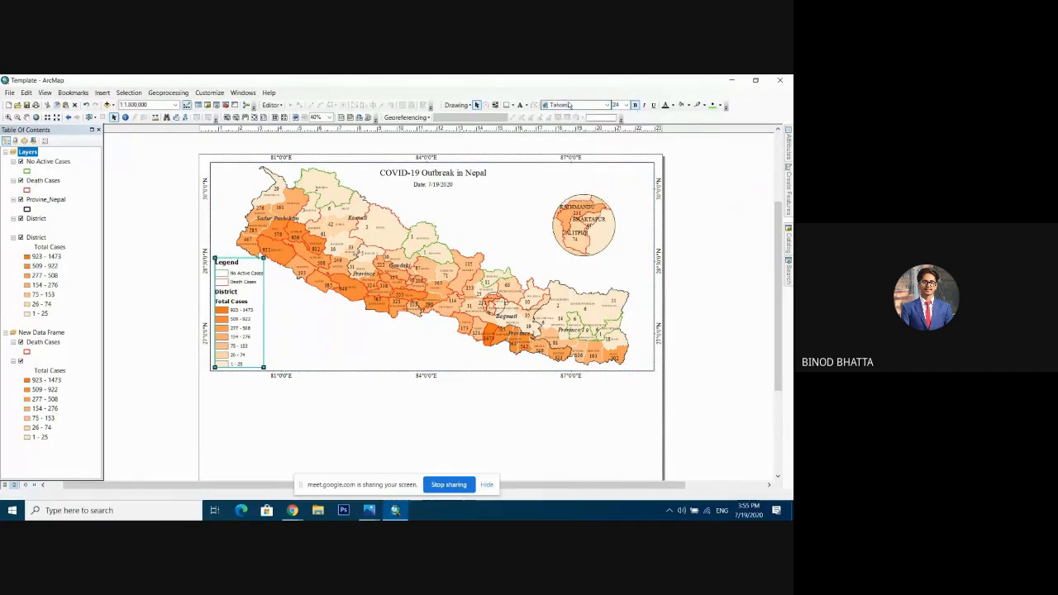
{"action": "left_click", "coordinate": [569, 105]}
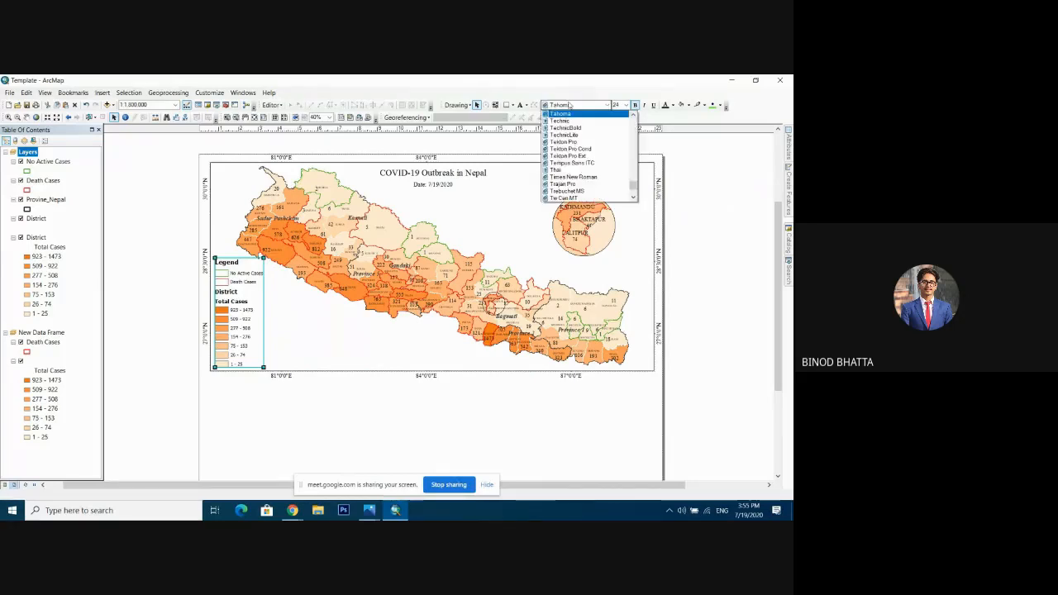
{"action": "left_click", "coordinate": [573, 176]}
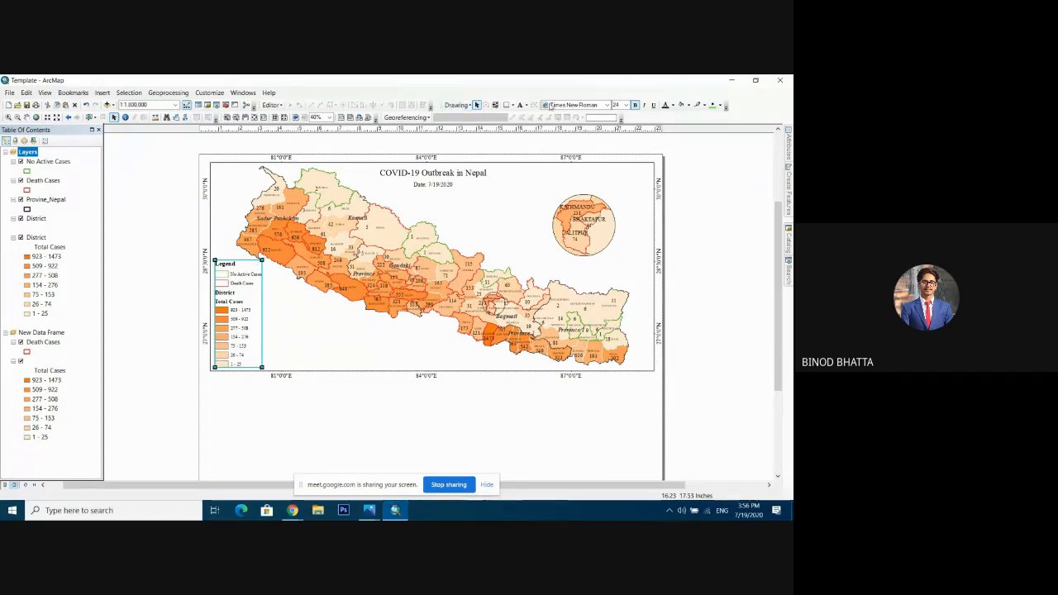
{"action": "left_click_drag", "start_coordinate": [262, 260], "coordinate": [258, 269]}
{"action": "left_click", "coordinate": [172, 303]}
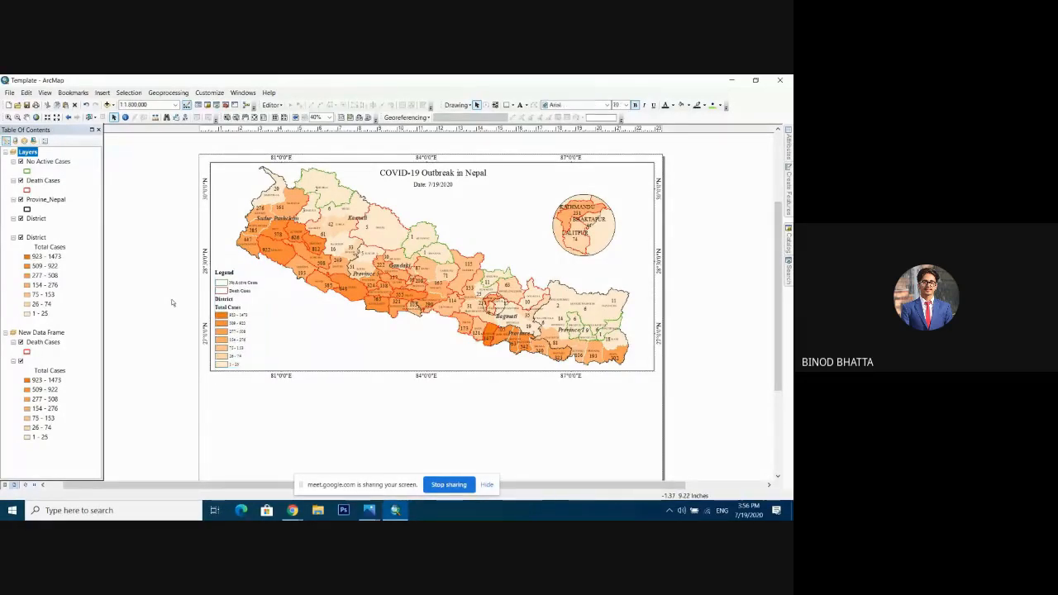
Convert the legend to graphics and ungroup it into separate elements.
{"action": "left_click", "coordinate": [229, 300]}
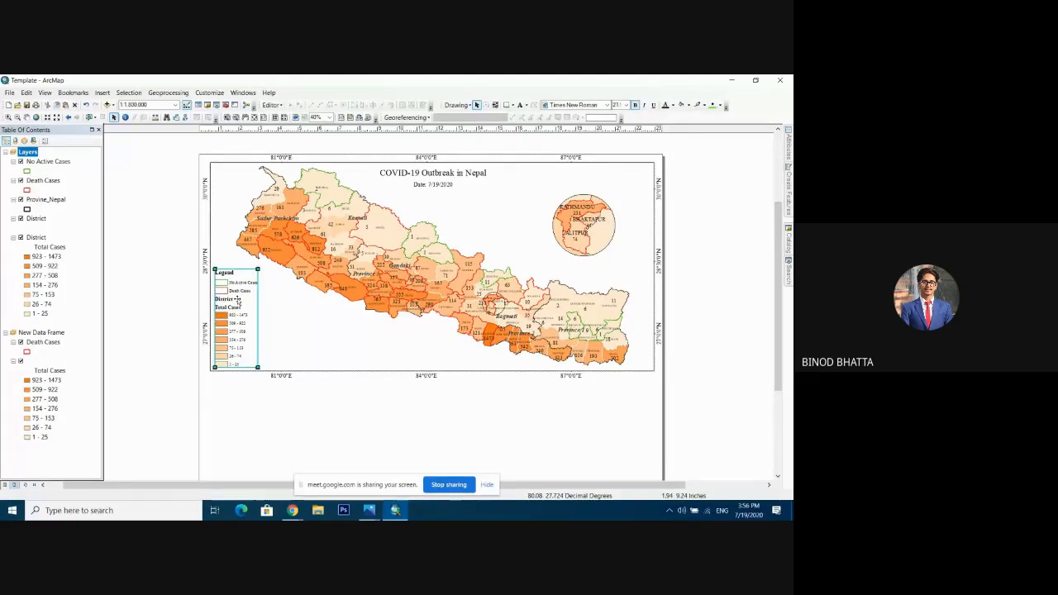
{"action": "right_click", "coordinate": [237, 296]}
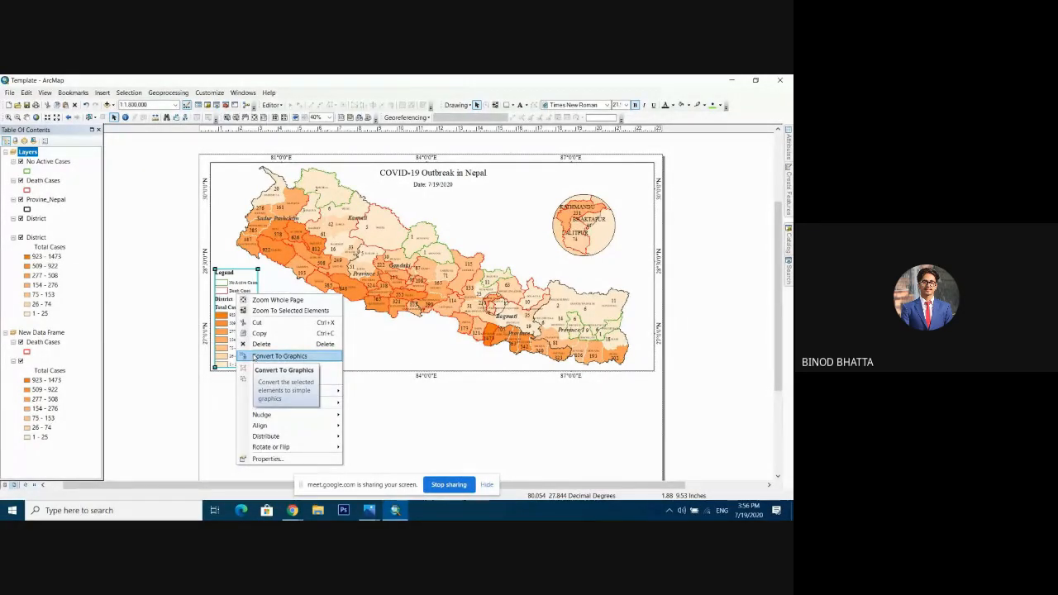
{"action": "left_click", "coordinate": [253, 357]}
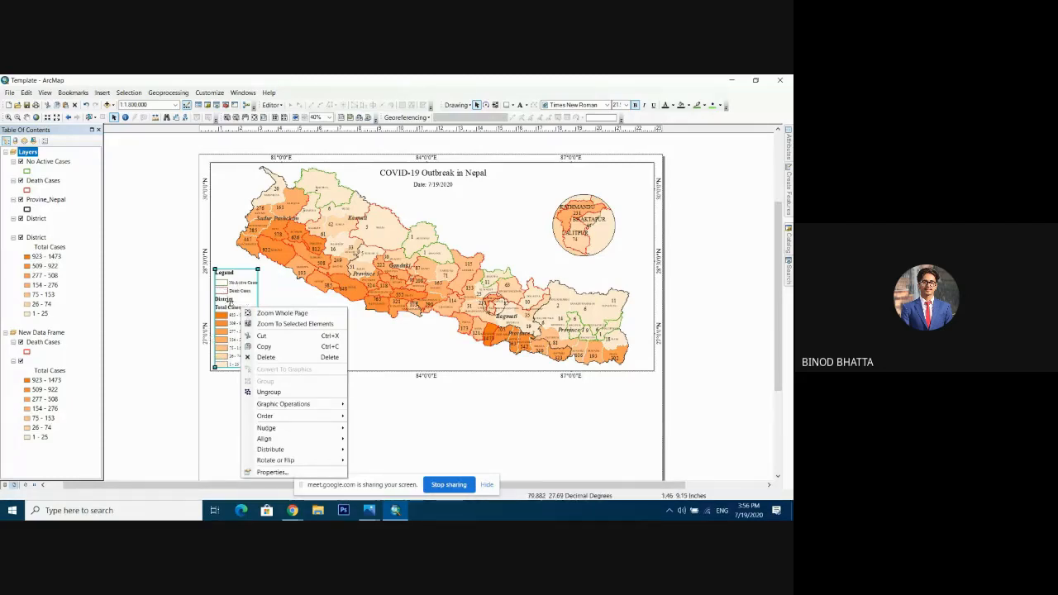
{"action": "left_click", "coordinate": [269, 392]}
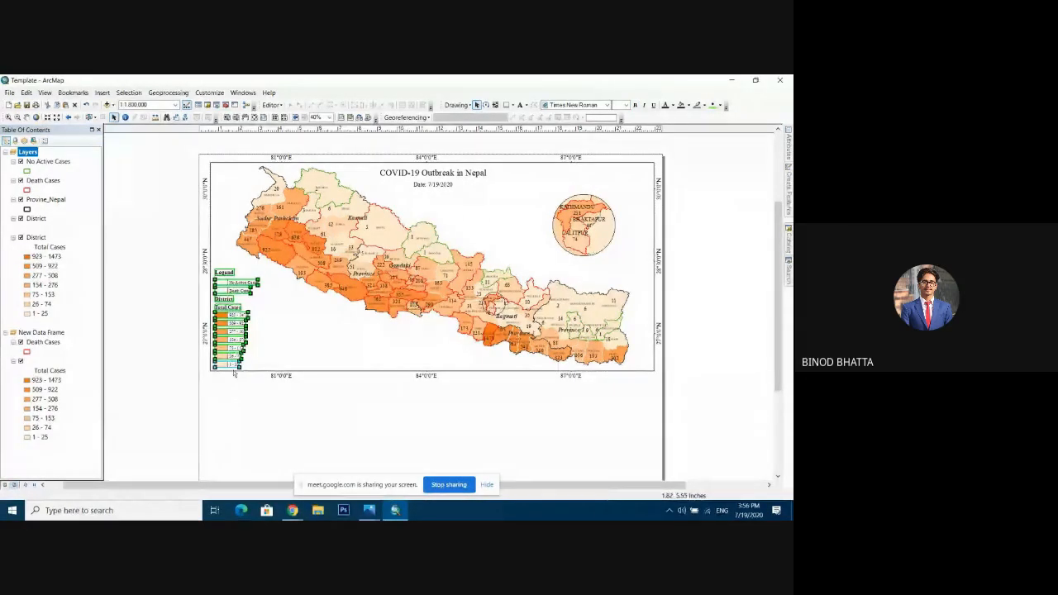
{"action": "left_click", "coordinate": [174, 352]}
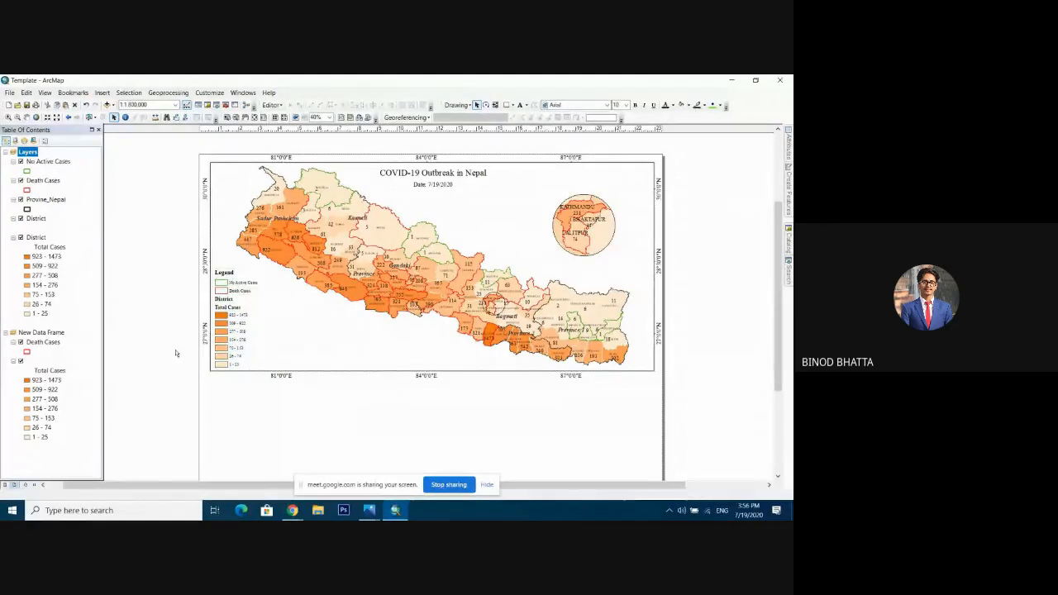
Delete the District heading from the ungrouped legend.
{"action": "left_click", "coordinate": [230, 367]}
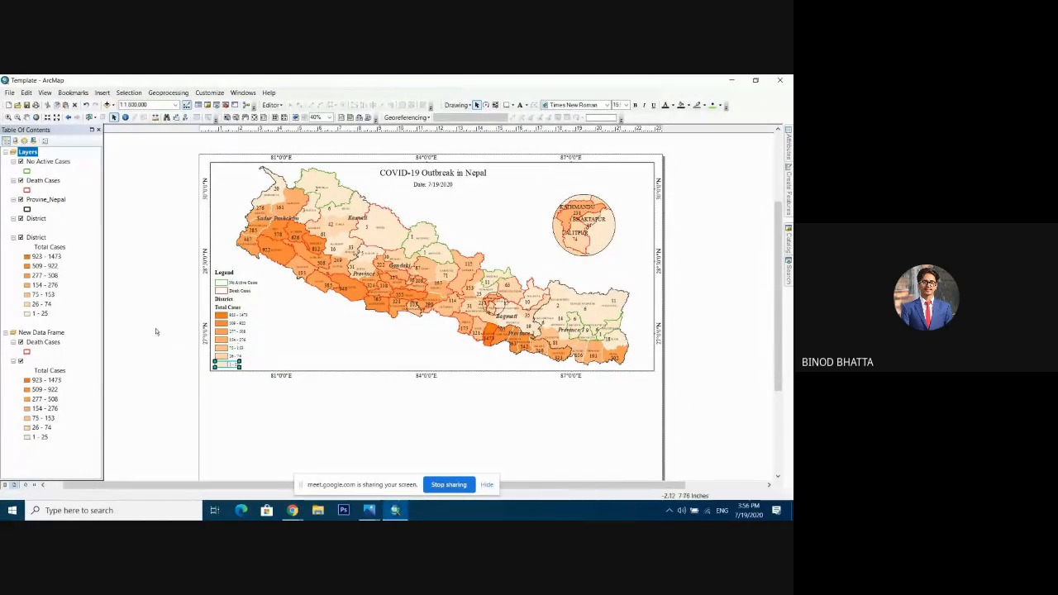
{"action": "left_click", "coordinate": [132, 328]}
{"action": "left_click", "coordinate": [224, 299]}
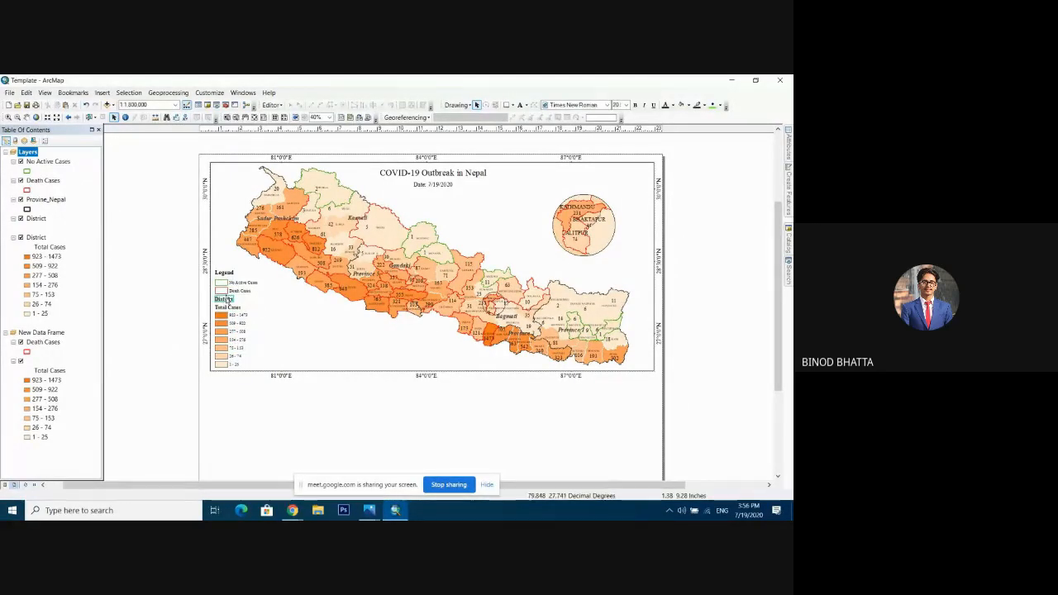
{"action": "left_click", "coordinate": [166, 307]}
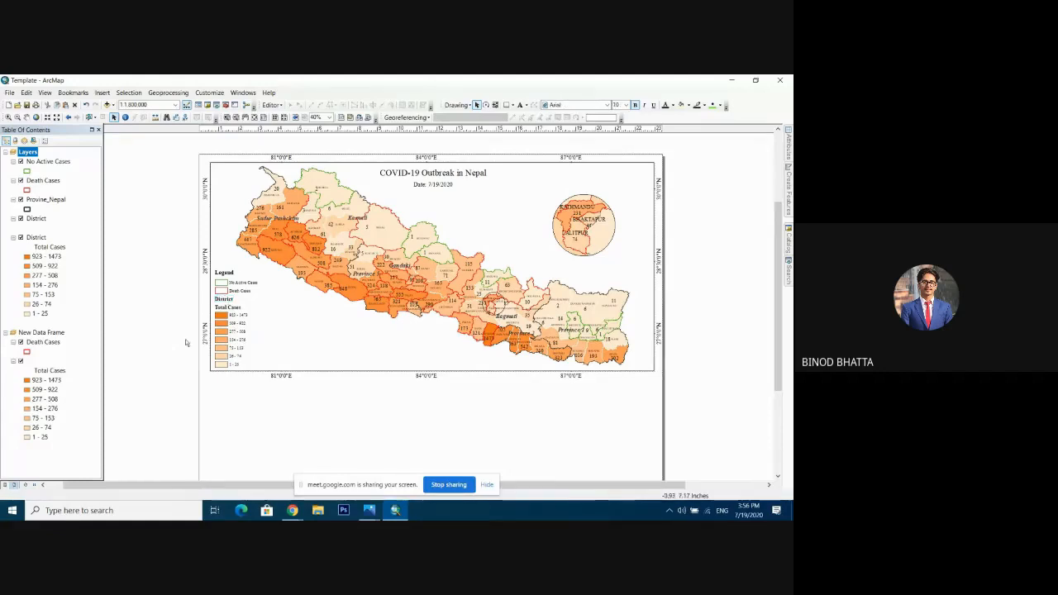
{"action": "left_click", "coordinate": [225, 300]}
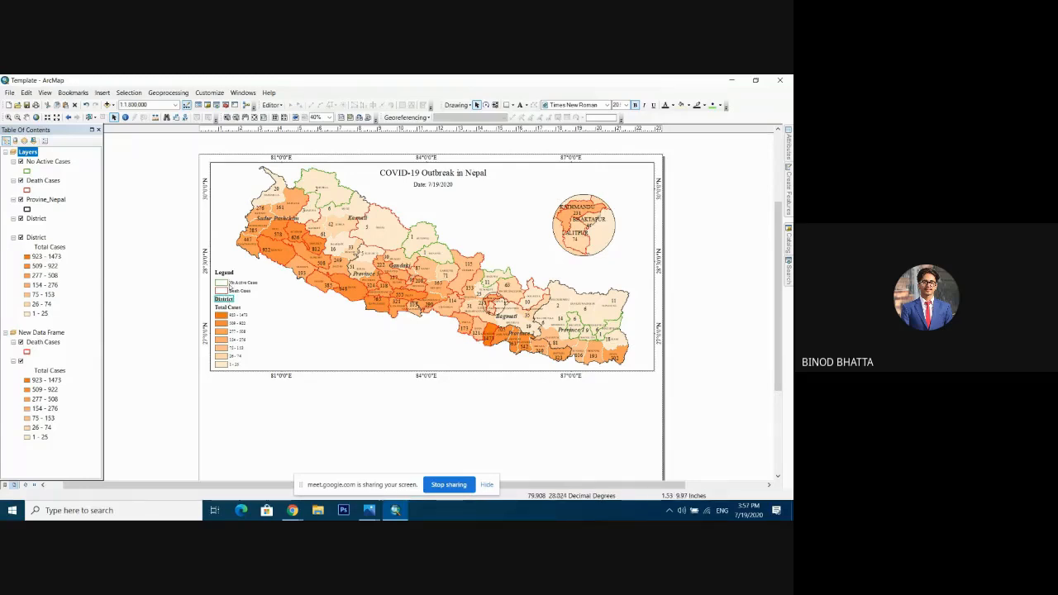
{"action": "key", "text": "Delete"}
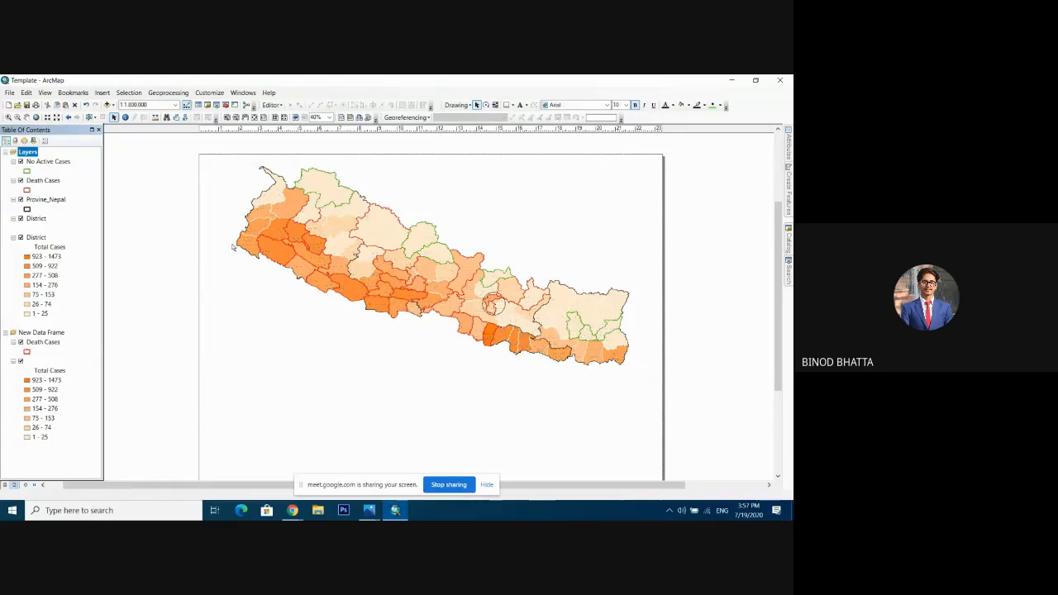
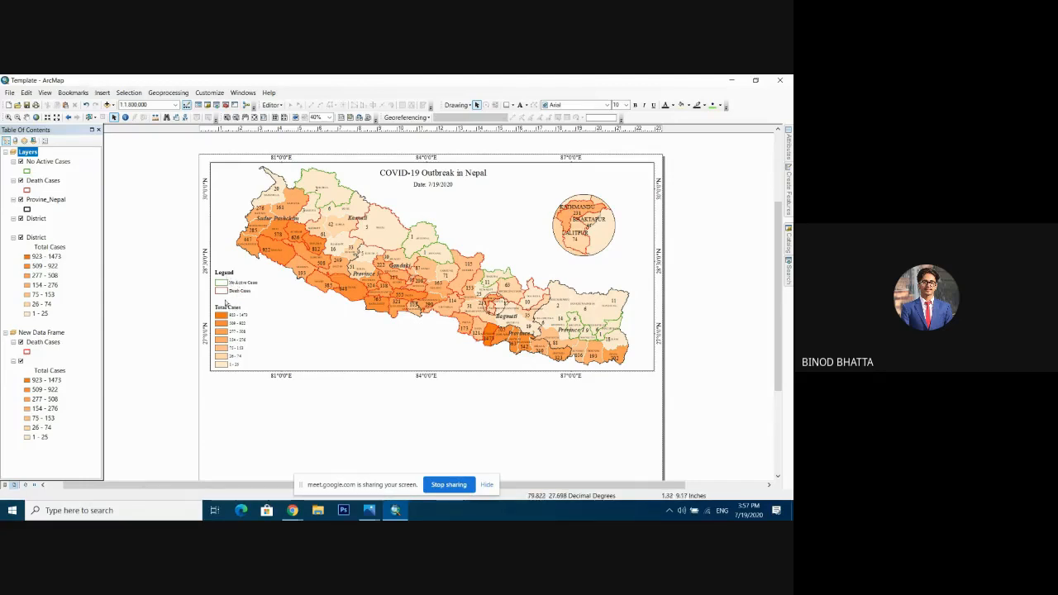
Try to move the Legend title with the No Active Cases and Death Cases entries down, and undo it.
{"action": "left_click", "coordinate": [235, 284]}
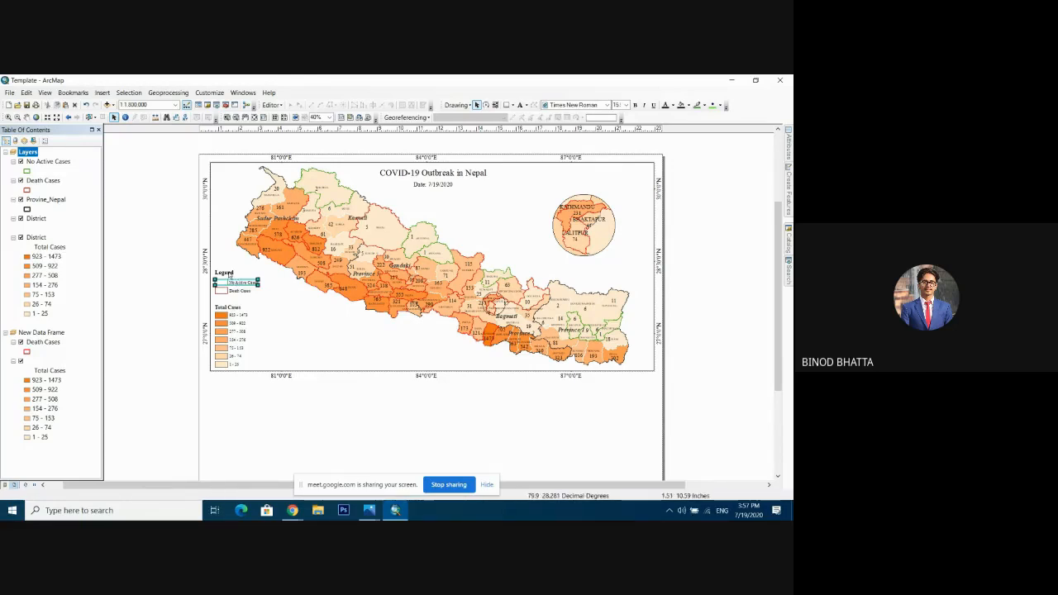
{"action": "left_click", "coordinate": [230, 275], "text": "shift"}
{"action": "left_click", "coordinate": [240, 292], "text": "shift"}
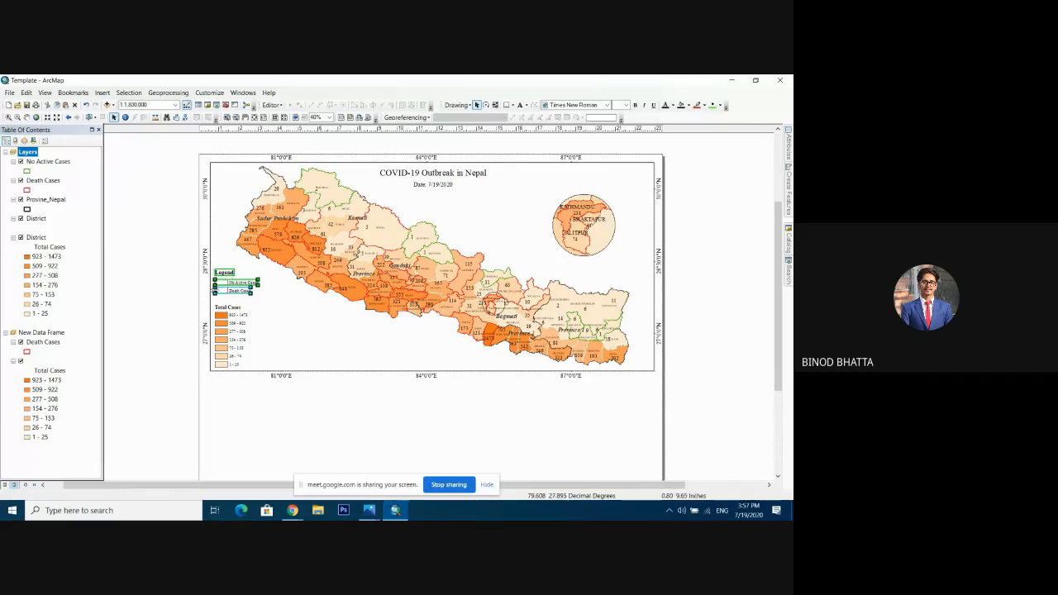
{"action": "left_click_drag", "start_coordinate": [230, 274], "coordinate": [229, 281]}
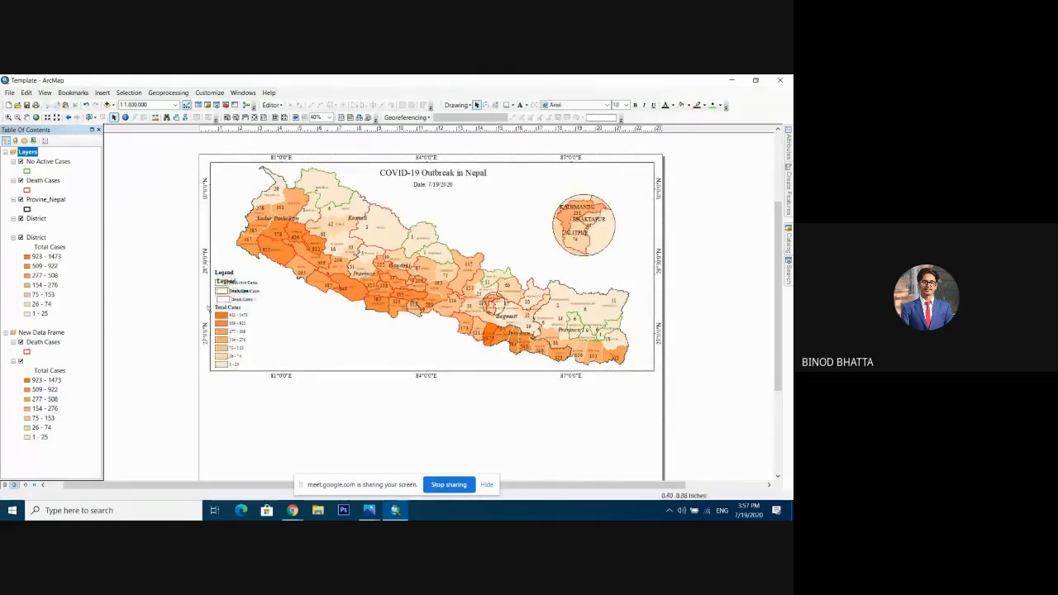
{"action": "left_click", "coordinate": [226, 274]}
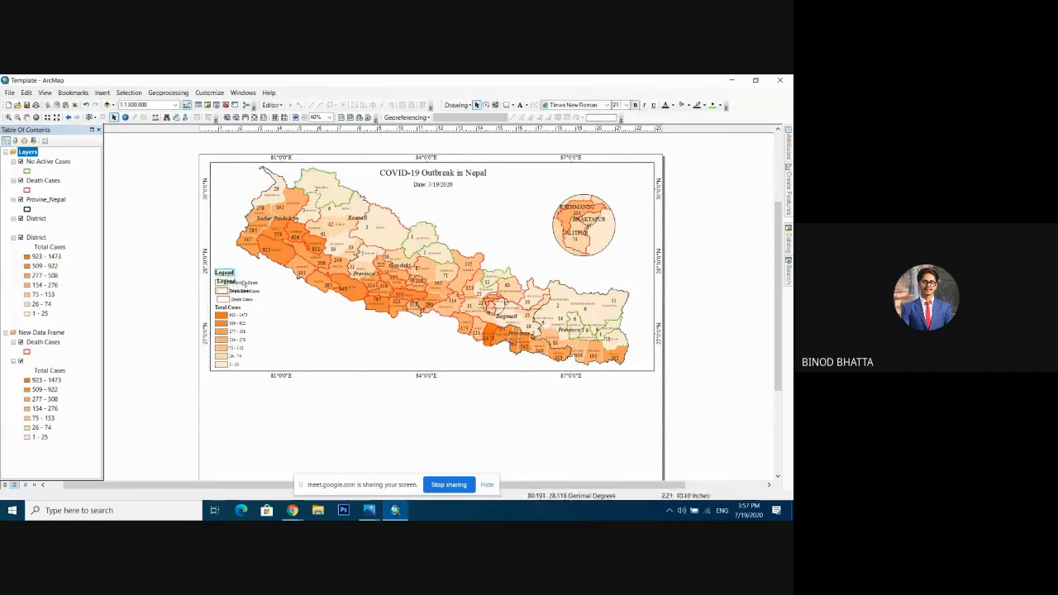
{"action": "key", "text": "ctrl+z"}
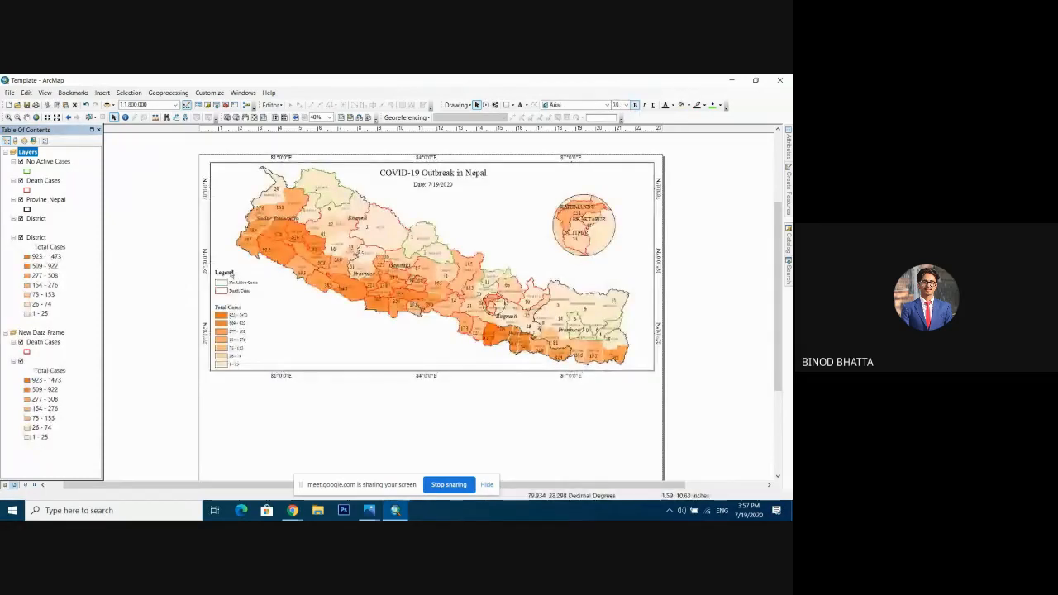
Move the Legend title and the No Active Cases and Death Cases entries down to close the gap above Total Cases.
{"action": "left_click", "coordinate": [225, 274]}
{"action": "left_click", "coordinate": [239, 284], "text": "shift"}
{"action": "left_click", "coordinate": [240, 291], "text": "shift"}
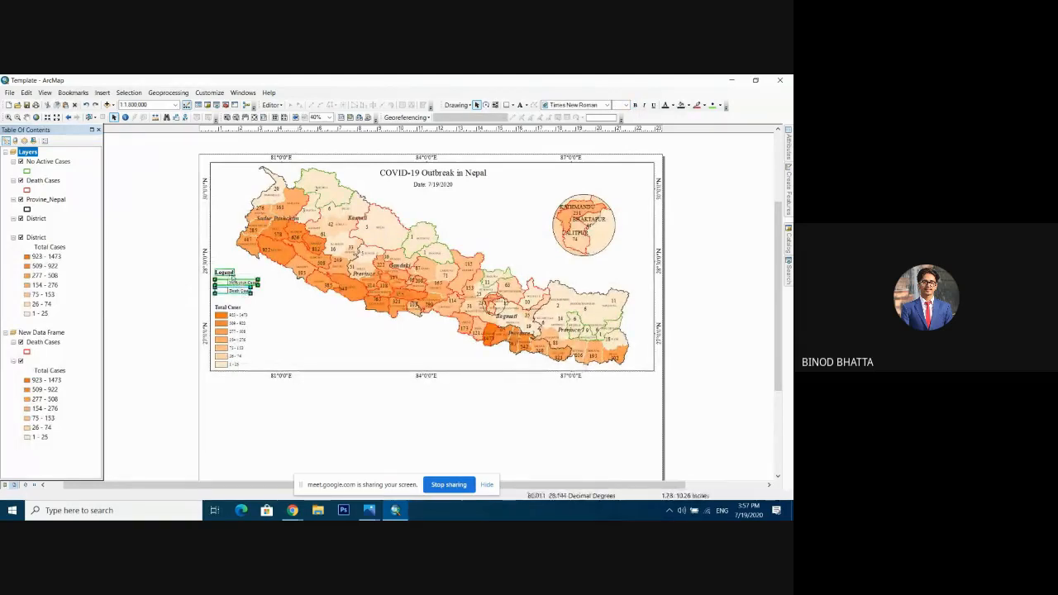
{"action": "left_click_drag", "start_coordinate": [232, 273], "coordinate": [230, 281]}
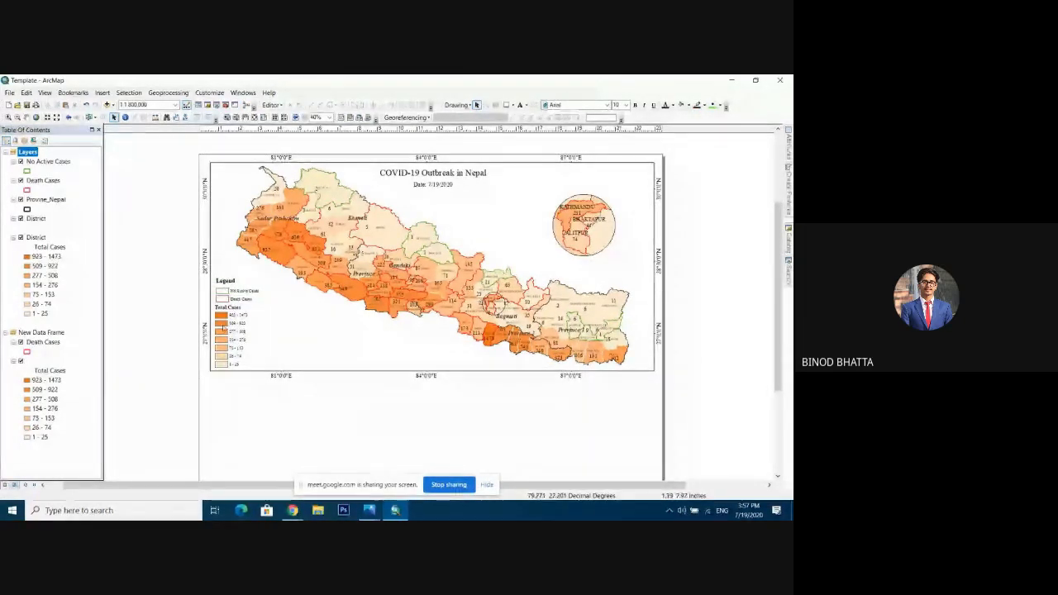
Try to shift the Legend title with the No Active Cases and Death Cases entries slightly to the left.
{"action": "left_click", "coordinate": [234, 293]}
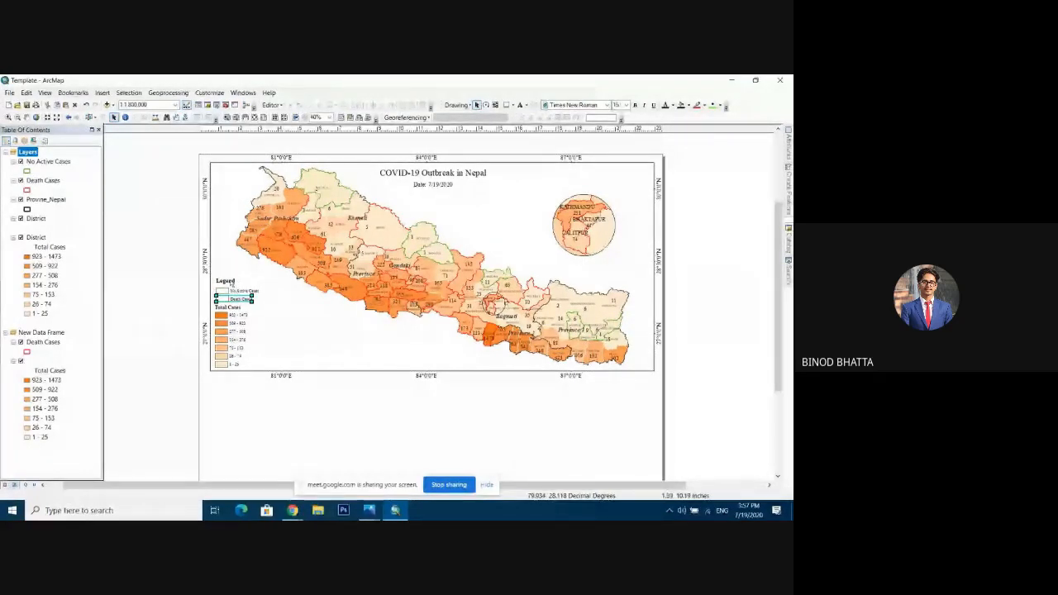
{"action": "left_click", "coordinate": [234, 290], "text": "shift"}
{"action": "left_click", "coordinate": [232, 281], "text": "shift"}
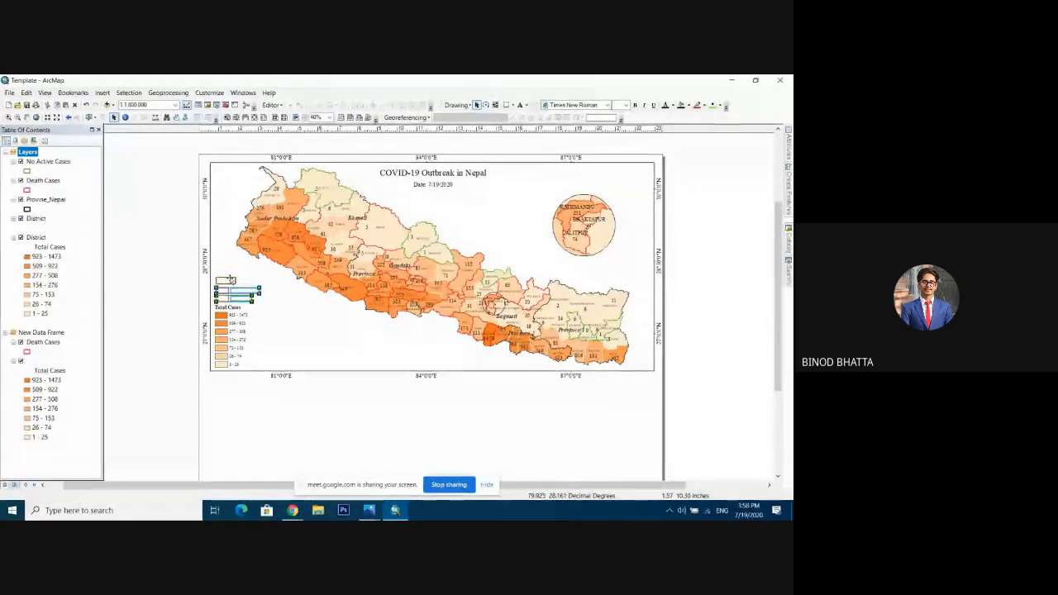
{"action": "left_click_drag", "start_coordinate": [231, 281], "coordinate": [218, 279]}
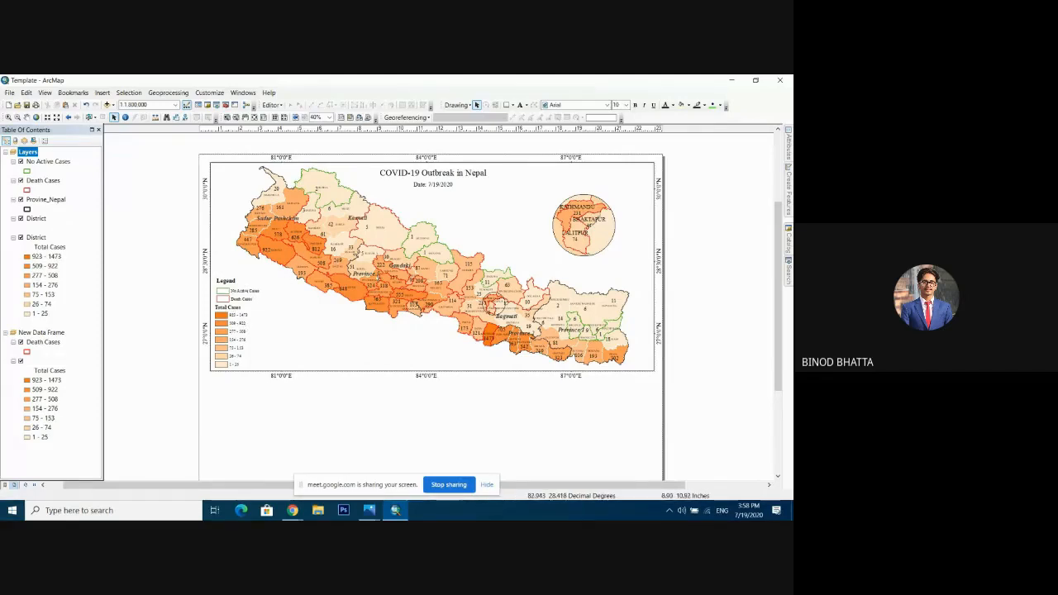
Group the Legend title, the No Active Cases and Death Cases entries, the Total Cases heading and all its class entries into one element.
{"action": "left_click", "coordinate": [235, 291]}
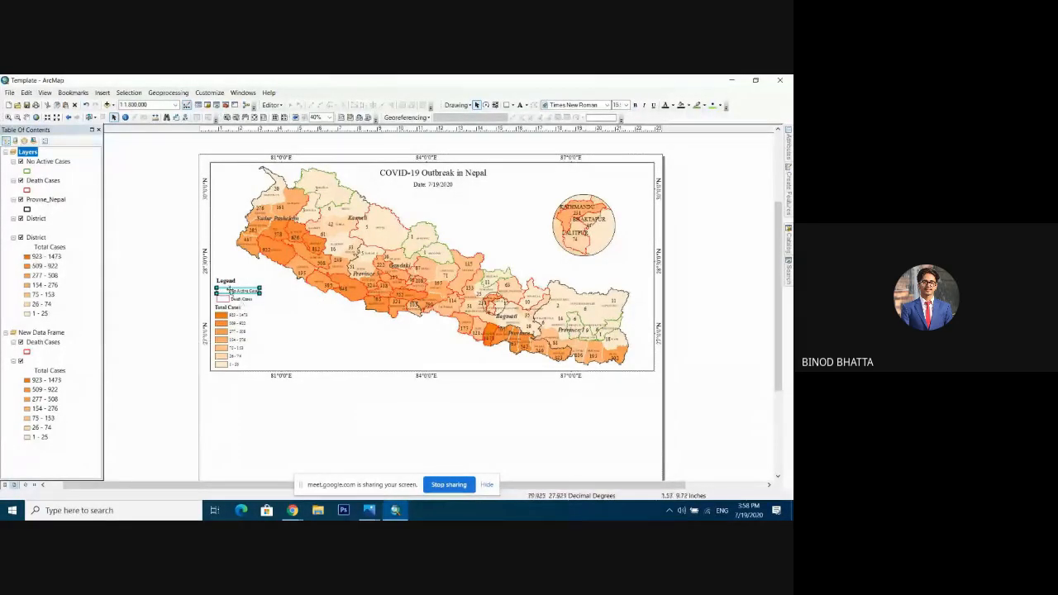
{"action": "left_click", "coordinate": [229, 283]}
{"action": "left_click", "coordinate": [231, 293]}
{"action": "left_click", "coordinate": [231, 302], "text": "shift"}
{"action": "left_click", "coordinate": [232, 309], "text": "shift"}
{"action": "left_click", "coordinate": [232, 324], "text": "shift"}
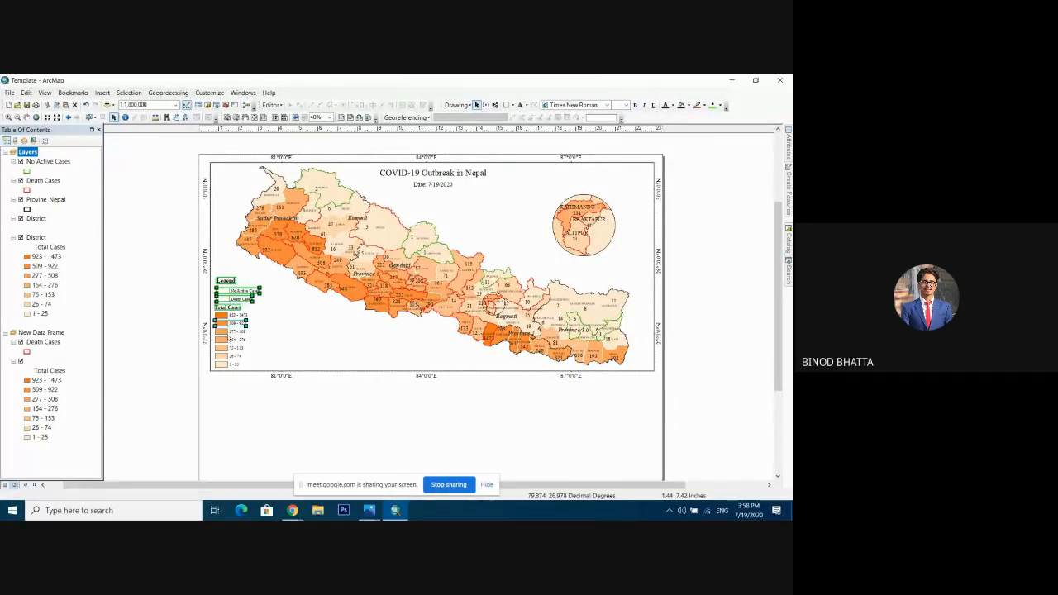
{"action": "left_click", "coordinate": [232, 332], "text": "shift"}
{"action": "left_click", "coordinate": [231, 341], "text": "shift"}
{"action": "left_click", "coordinate": [231, 316], "text": "shift"}
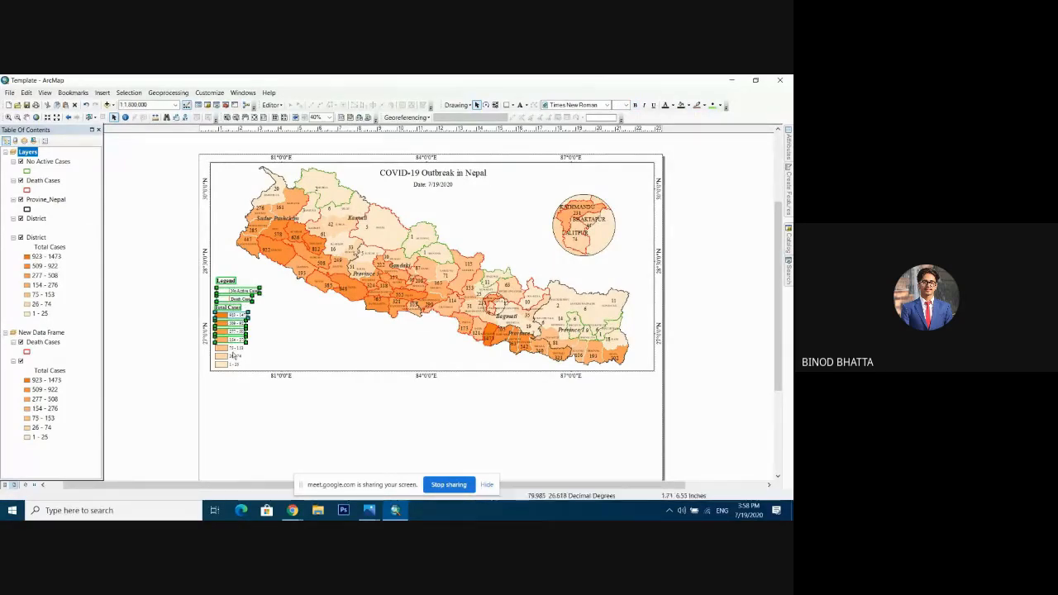
{"action": "left_click", "coordinate": [233, 355], "text": "shift"}
{"action": "left_click", "coordinate": [232, 348], "text": "shift"}
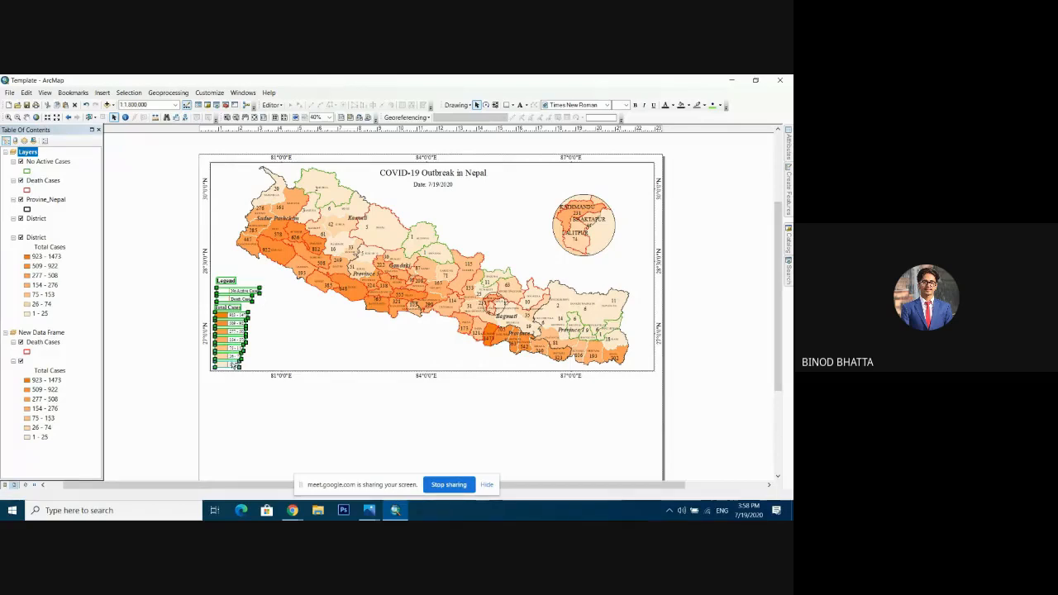
{"action": "right_click", "coordinate": [235, 296]}
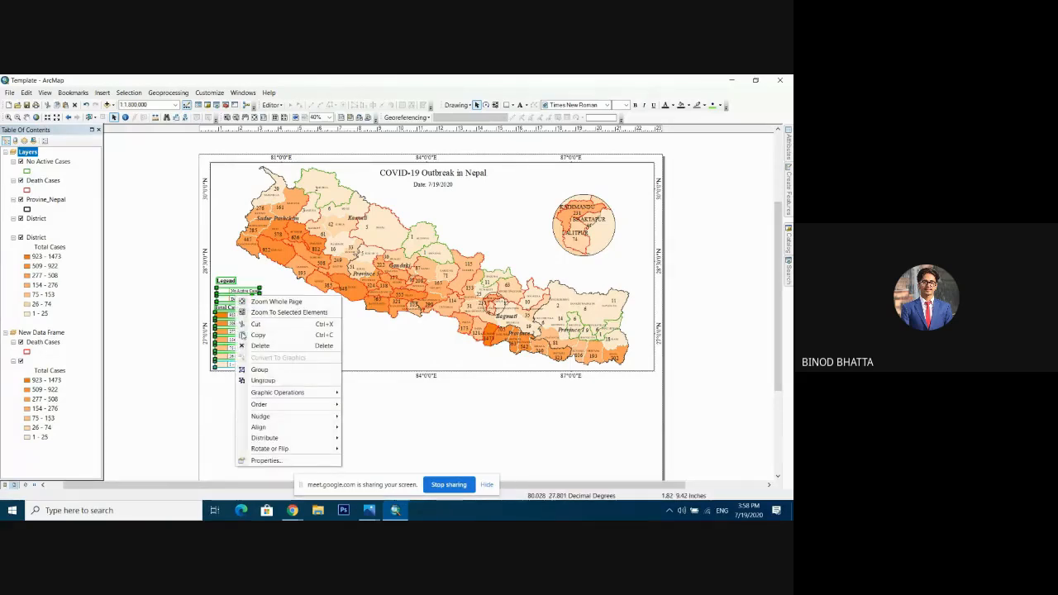
{"action": "left_click", "coordinate": [260, 370]}
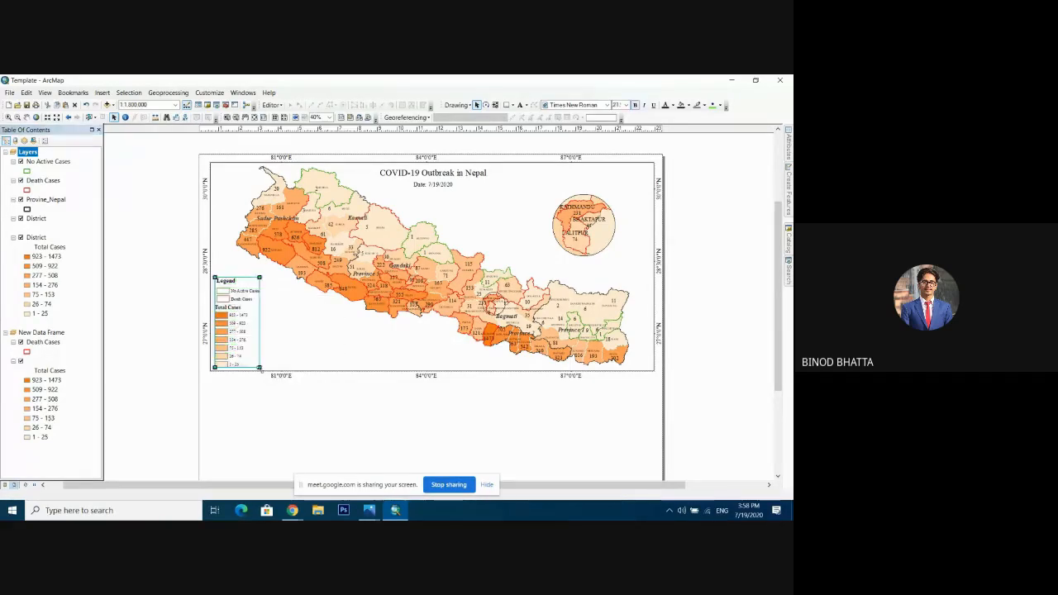
Shift the grouped legend slightly up and to the right, away from the map frame's lower-left corner.
{"action": "mouse_move", "coordinate": [228, 317]}
{"action": "left_mouse_down"}
{"action": "mouse_move", "coordinate": [296, 327]}
{"action": "mouse_move", "coordinate": [229, 314]}
{"action": "mouse_move", "coordinate": [229, 337]}
{"action": "mouse_move", "coordinate": [240, 315]}
{"action": "left_mouse_up"}
{"action": "left_click", "coordinate": [191, 318]}
{"action": "left_click", "coordinate": [241, 313]}
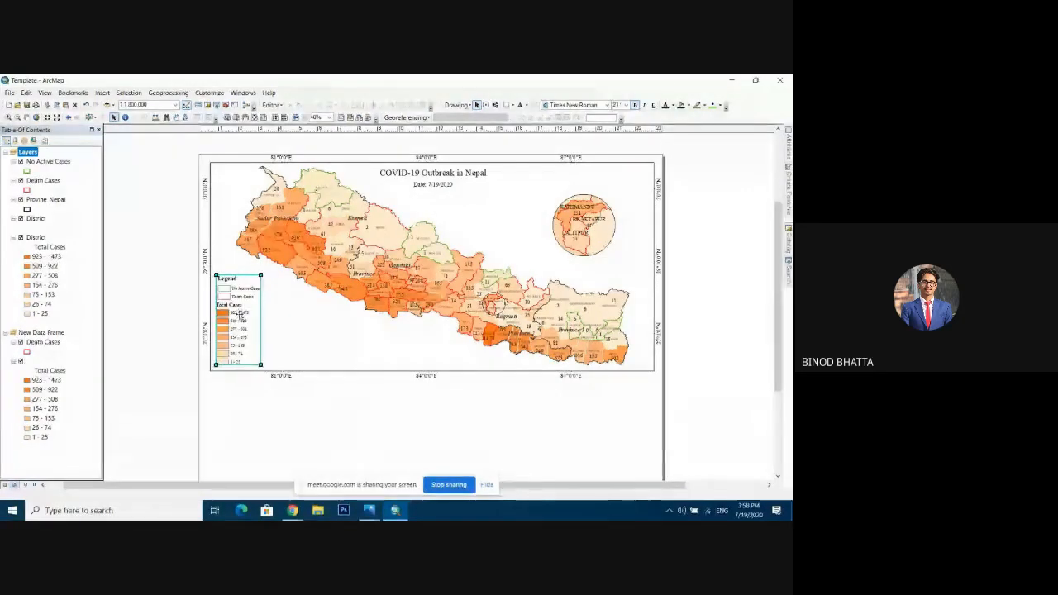
{"action": "left_click", "coordinate": [175, 303]}
{"action": "left_click", "coordinate": [235, 309]}
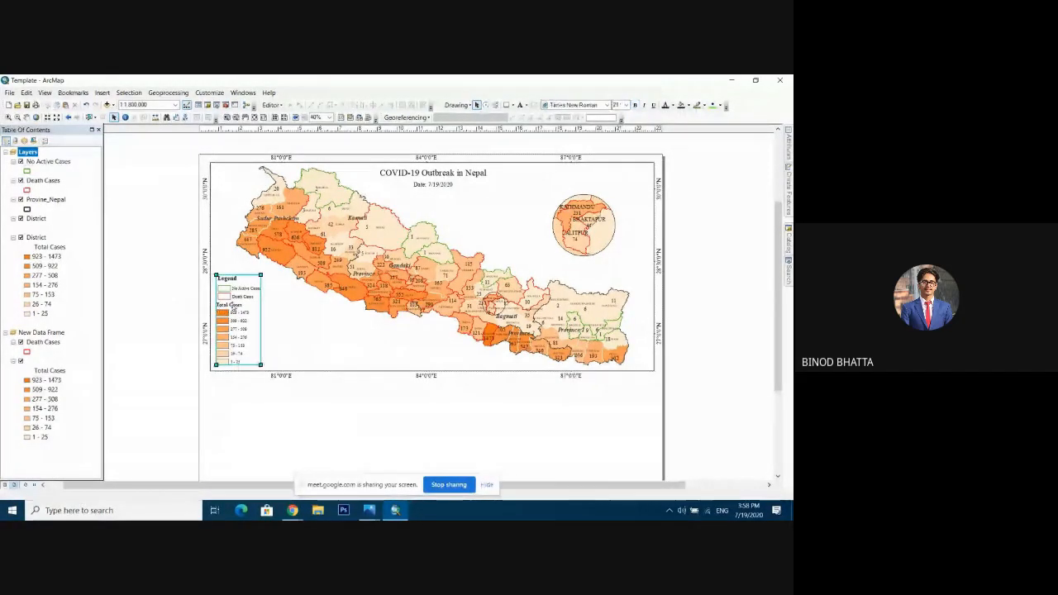
{"action": "left_click", "coordinate": [183, 307]}
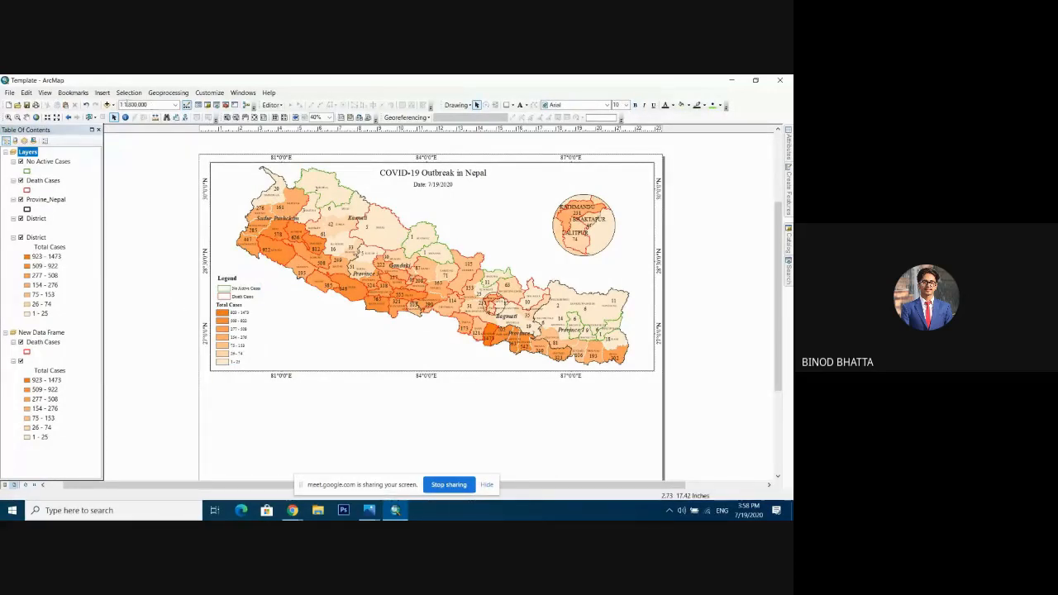
Insert the ESRI North 1 north arrow and place it in the upper-right corner of the map frame.
{"action": "left_click", "coordinate": [103, 93]}
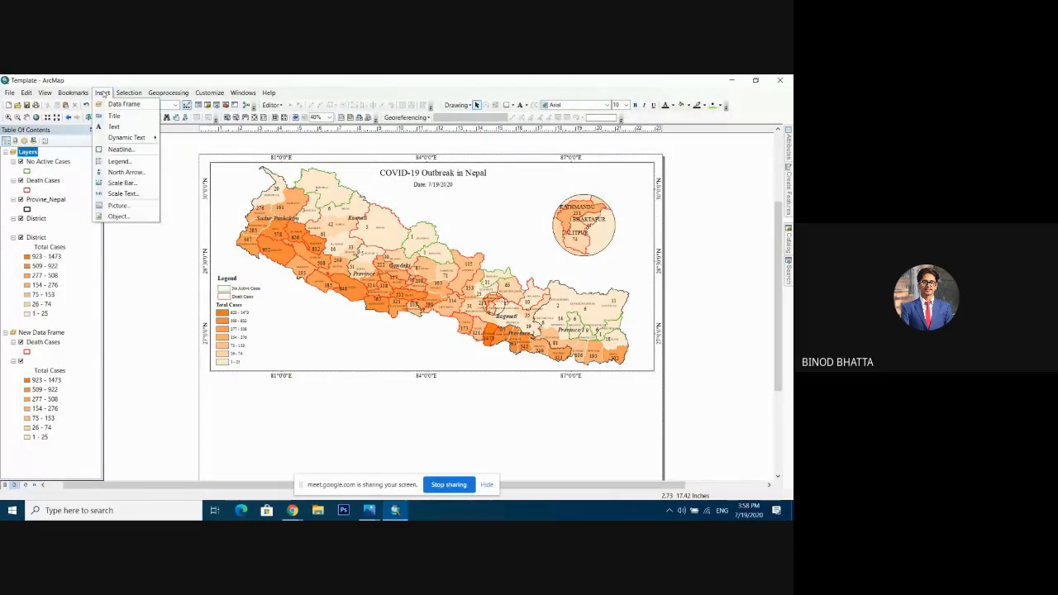
{"action": "left_click", "coordinate": [125, 172]}
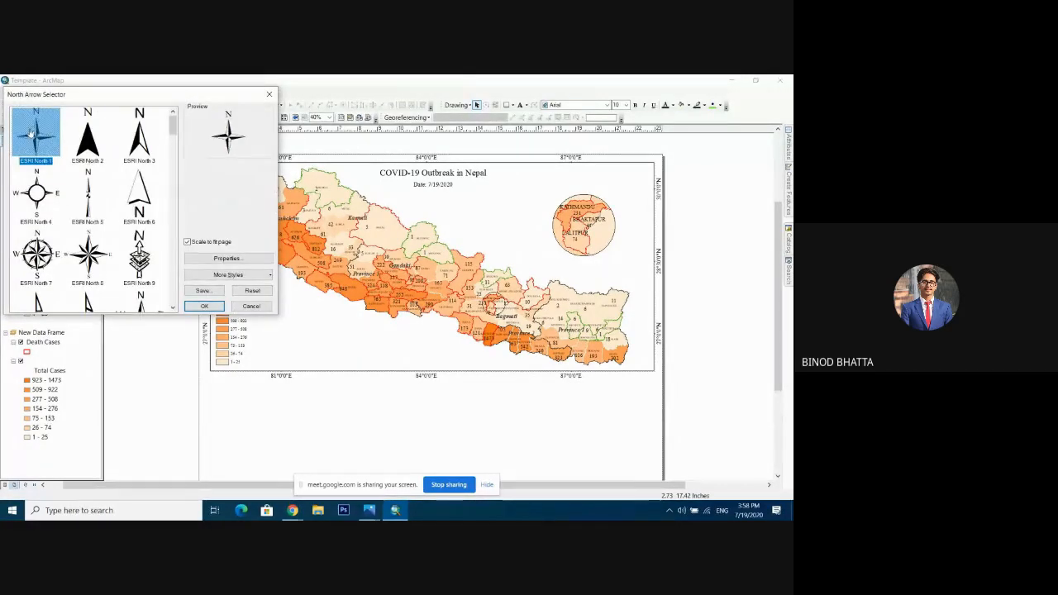
{"action": "left_click", "coordinate": [204, 306]}
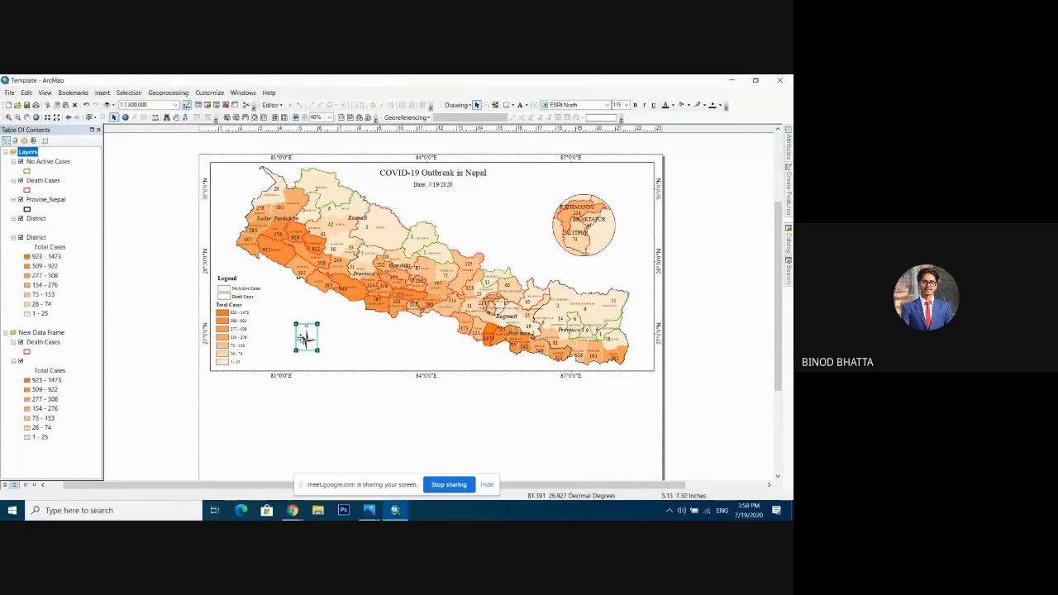
{"action": "left_click_drag", "start_coordinate": [306, 338], "coordinate": [640, 180]}
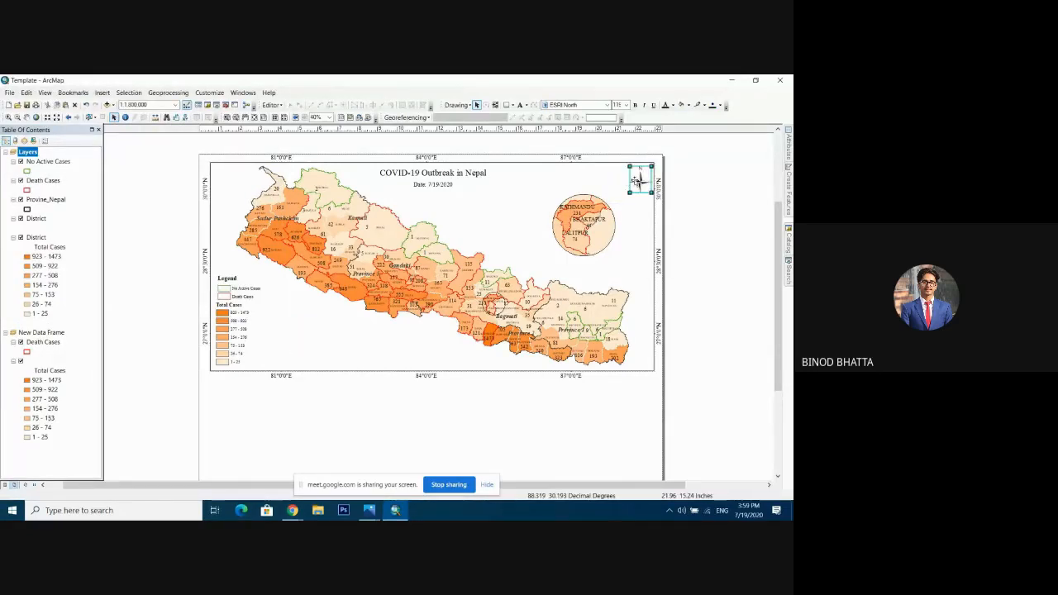
{"action": "left_click", "coordinate": [129, 275]}
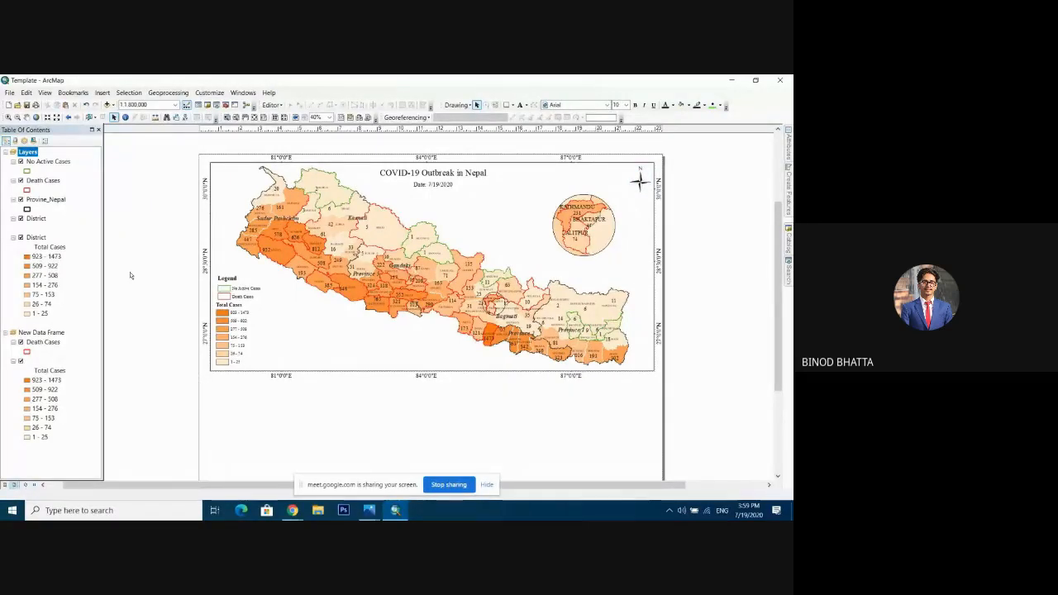
Insert a Double Alternating Scale Bar 1, place it at the bottom centre of the map frame and reduce its width and height.
{"action": "left_click", "coordinate": [105, 95]}
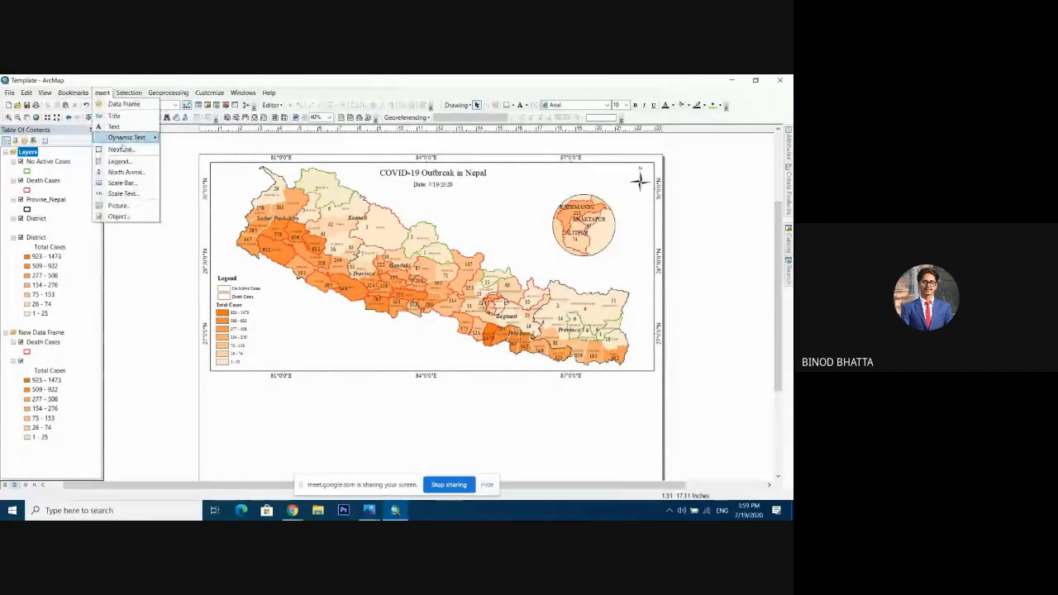
{"action": "left_click", "coordinate": [121, 183]}
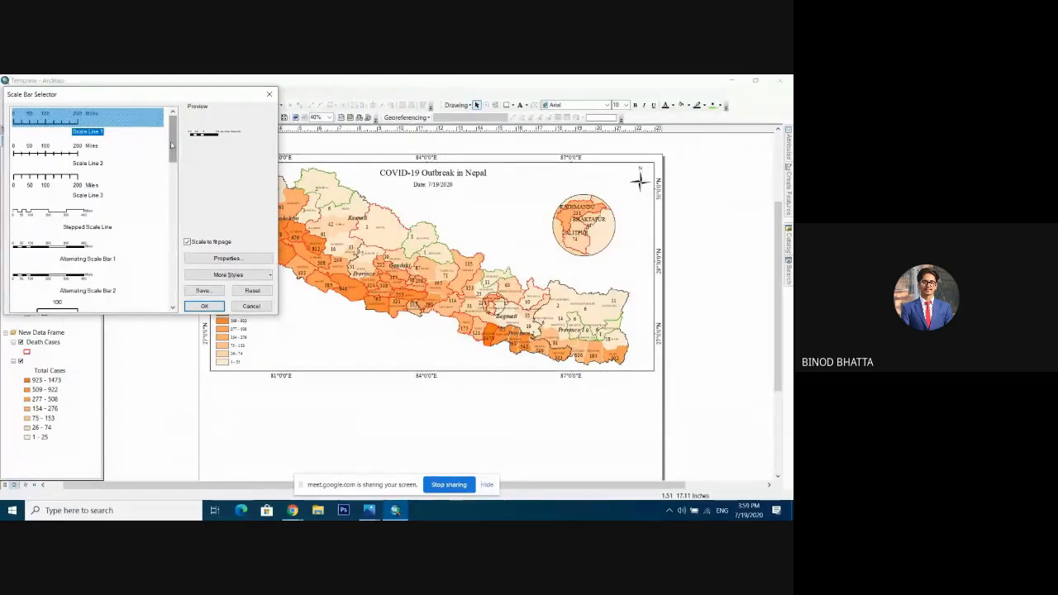
{"action": "left_click_drag", "start_coordinate": [172, 145], "coordinate": [172, 195]}
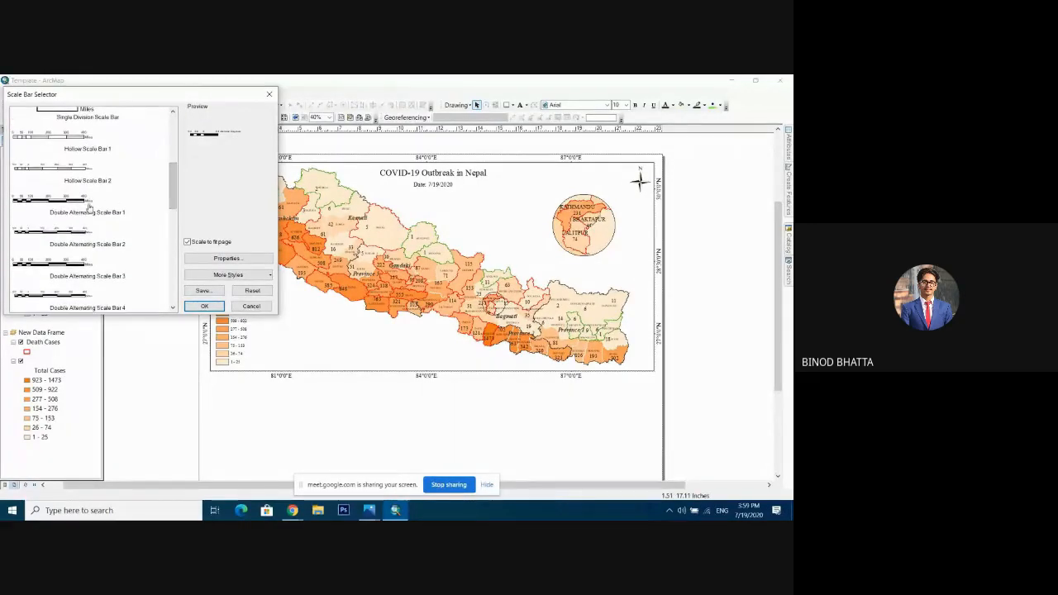
{"action": "left_click", "coordinate": [91, 196]}
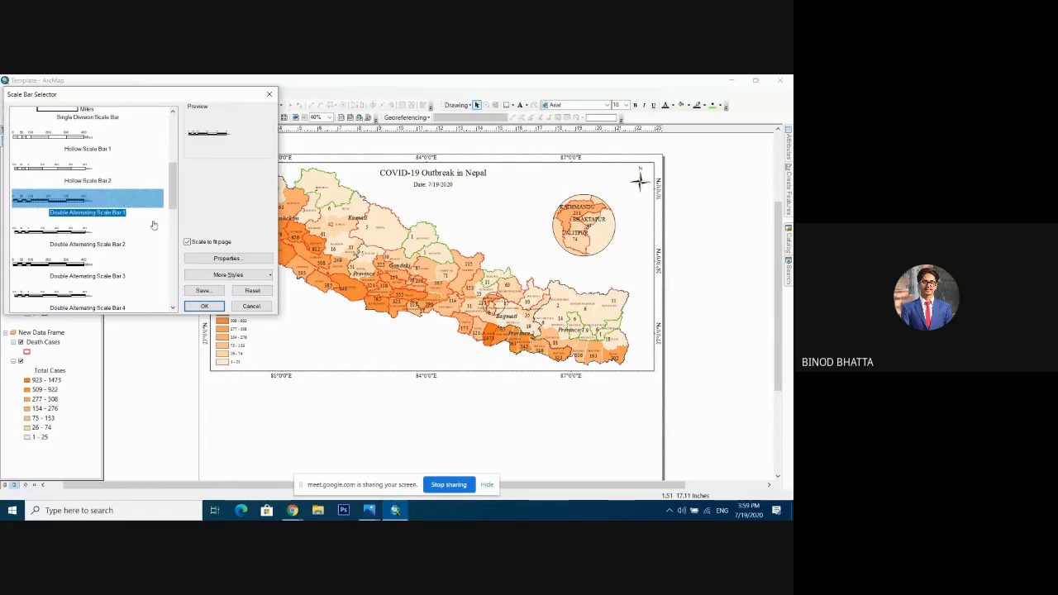
{"action": "left_click", "coordinate": [205, 306]}
{"action": "left_click_drag", "start_coordinate": [394, 320], "coordinate": [406, 359]}
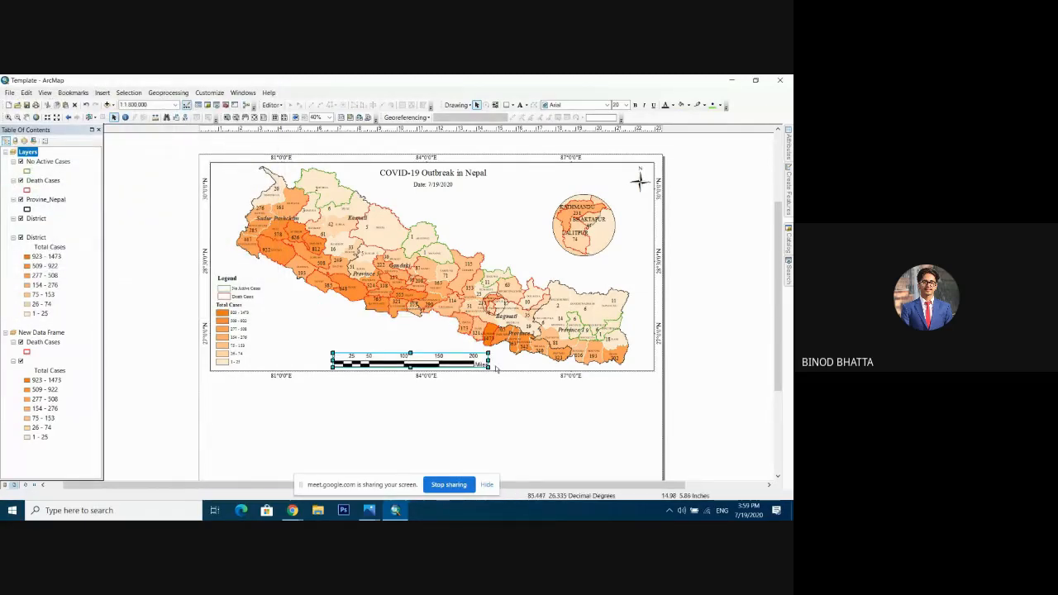
{"action": "left_click_drag", "start_coordinate": [490, 365], "coordinate": [476, 365]}
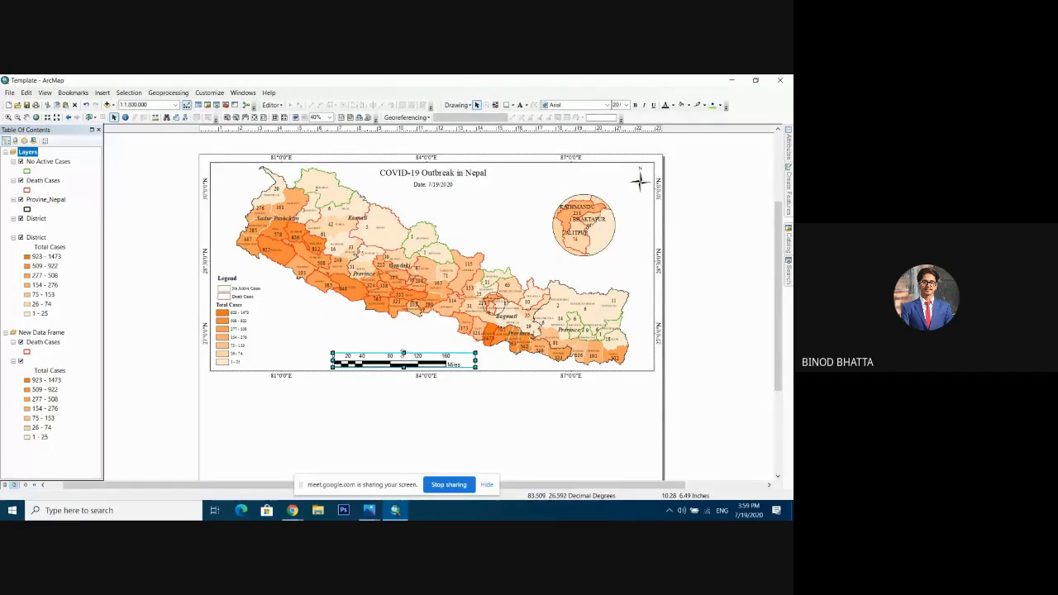
{"action": "left_click_drag", "start_coordinate": [403, 354], "coordinate": [419, 368]}
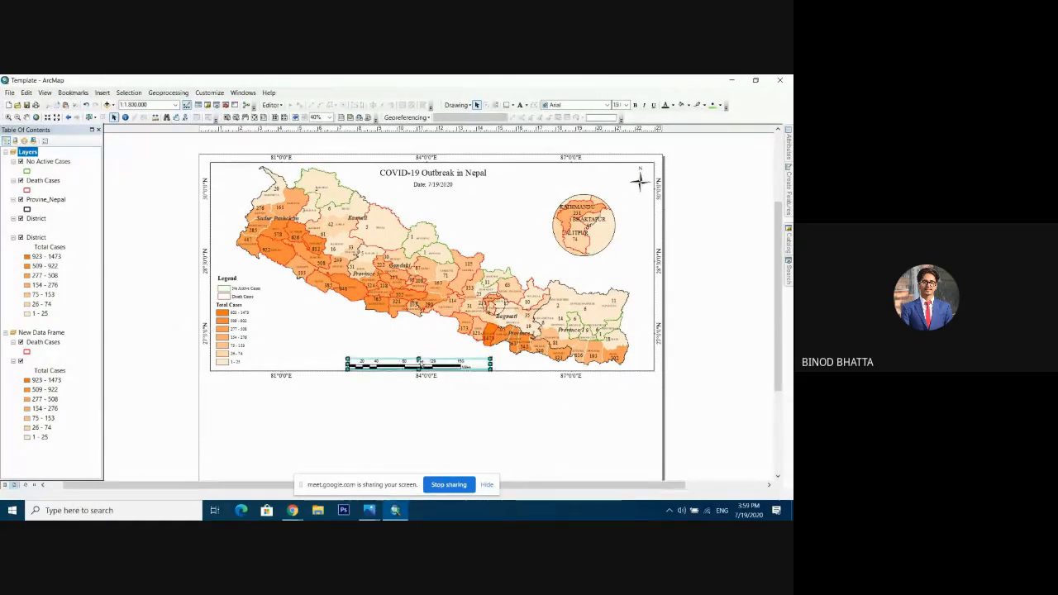
Set the scale bar's division units to Kilometers.
{"action": "right_click", "coordinate": [419, 362]}
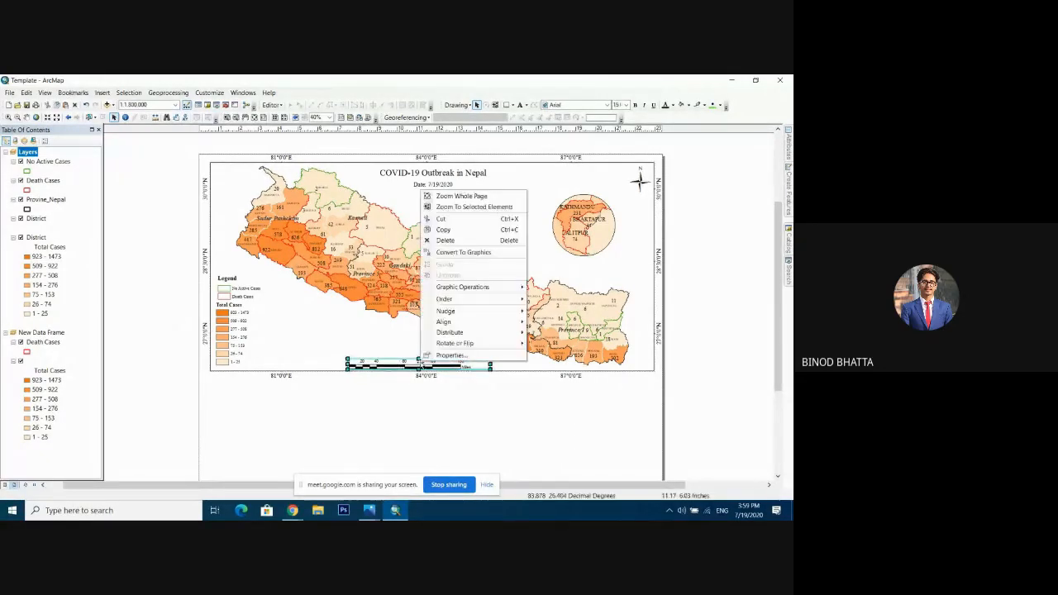
{"action": "left_click", "coordinate": [463, 357]}
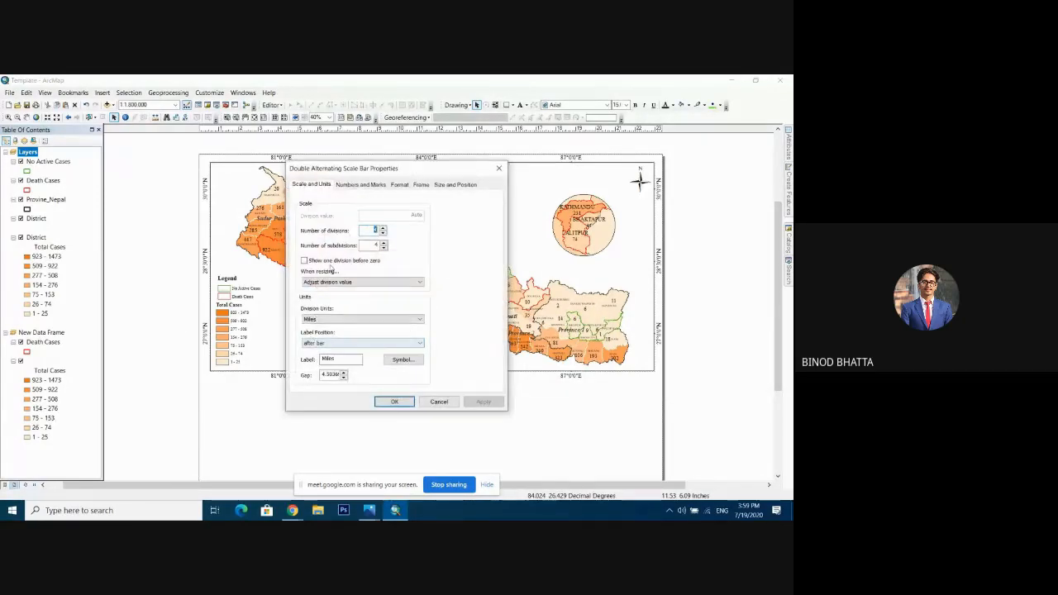
{"action": "left_click", "coordinate": [314, 320]}
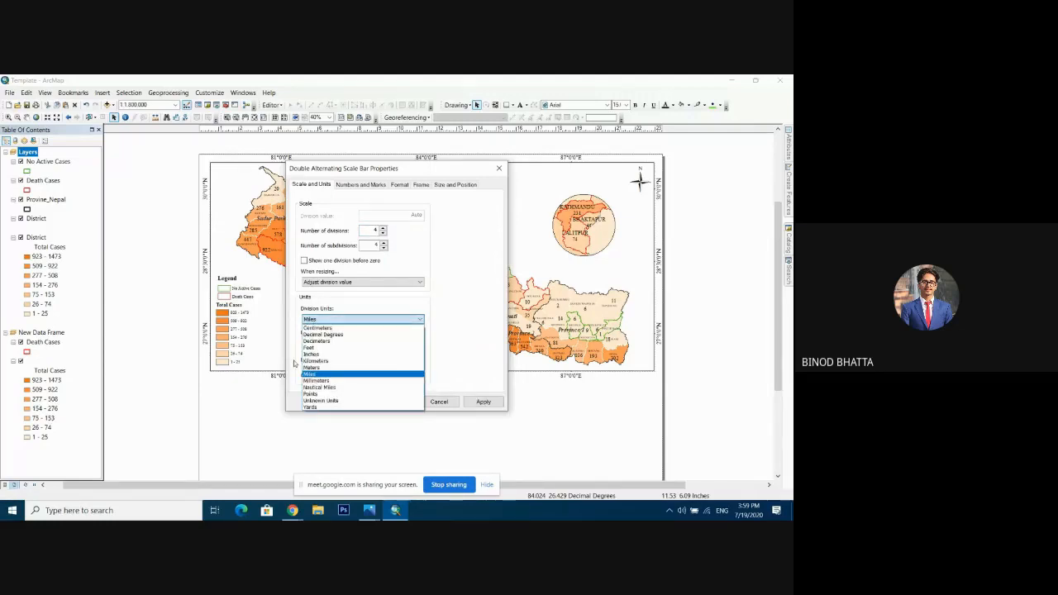
{"action": "left_click", "coordinate": [315, 360]}
{"action": "left_click_drag", "start_coordinate": [411, 170], "coordinate": [197, 132]}
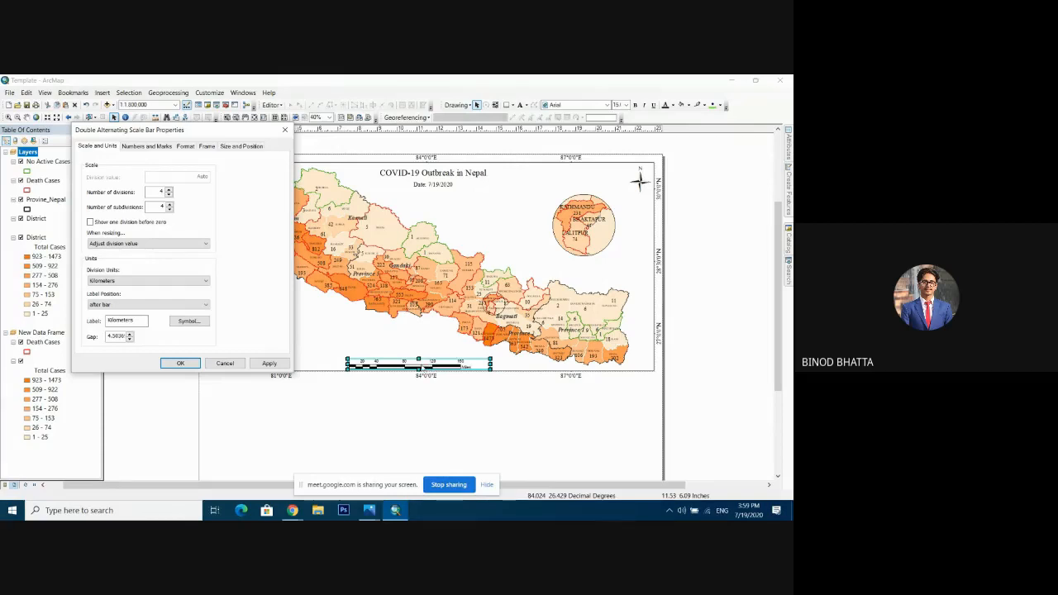
Set the position of the scale bar's numbers to Below bar and apply the scale bar properties.
{"action": "left_click", "coordinate": [153, 146]}
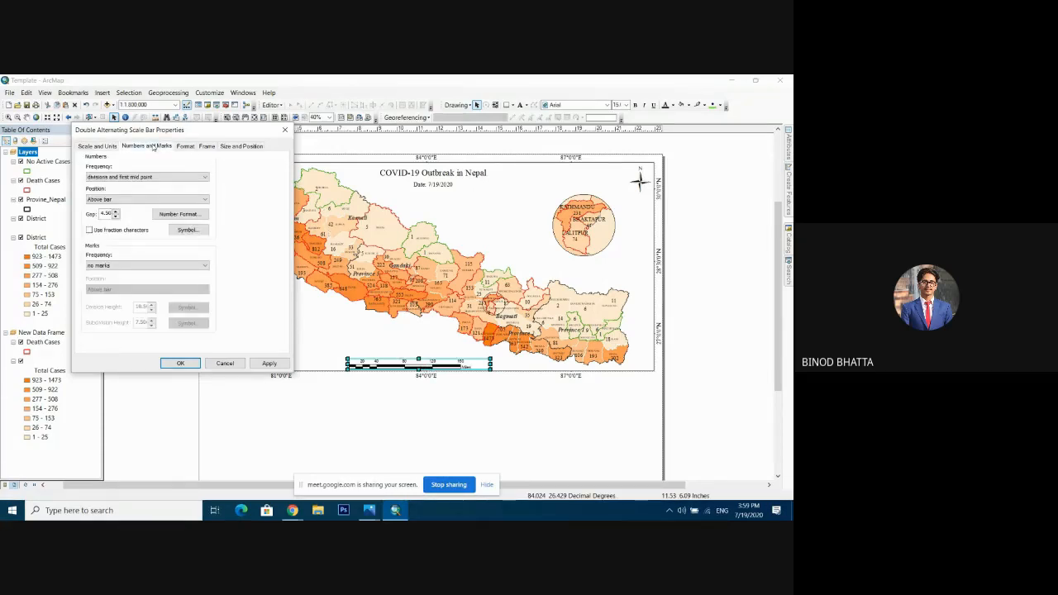
{"action": "left_click", "coordinate": [153, 201]}
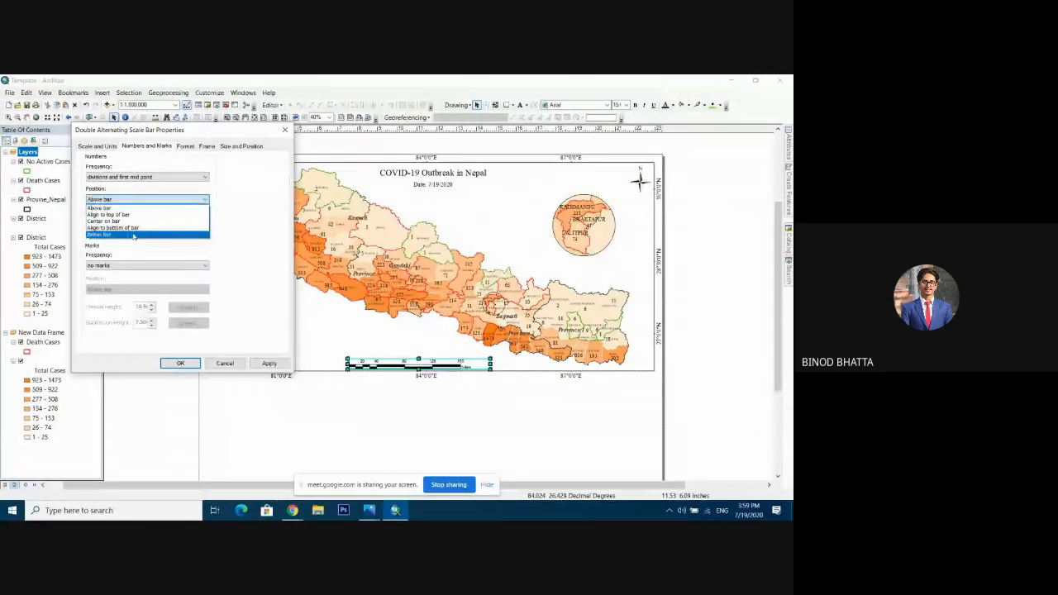
{"action": "left_click", "coordinate": [134, 235]}
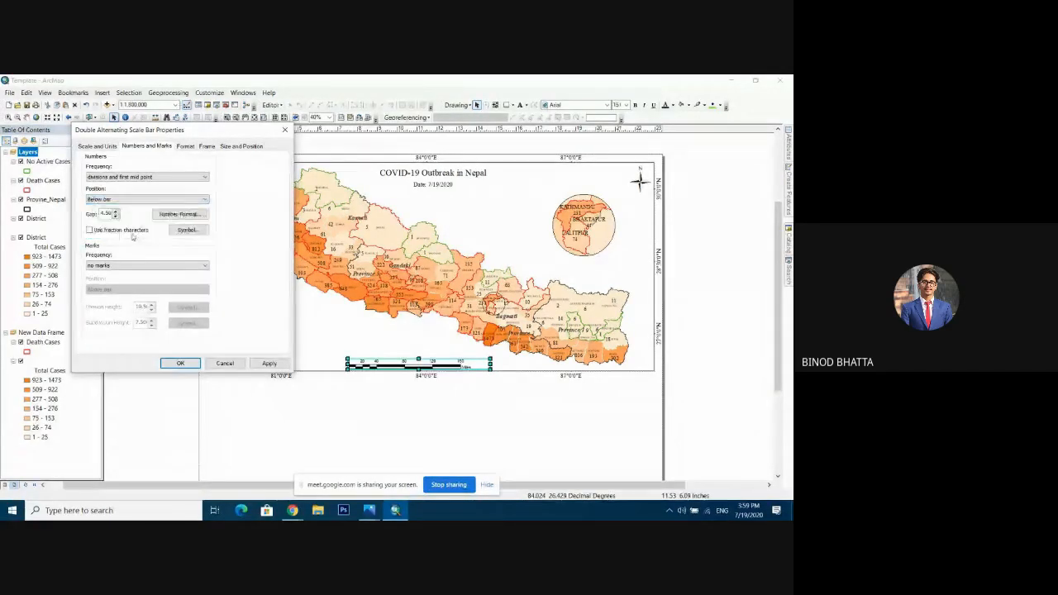
{"action": "left_click", "coordinate": [267, 364]}
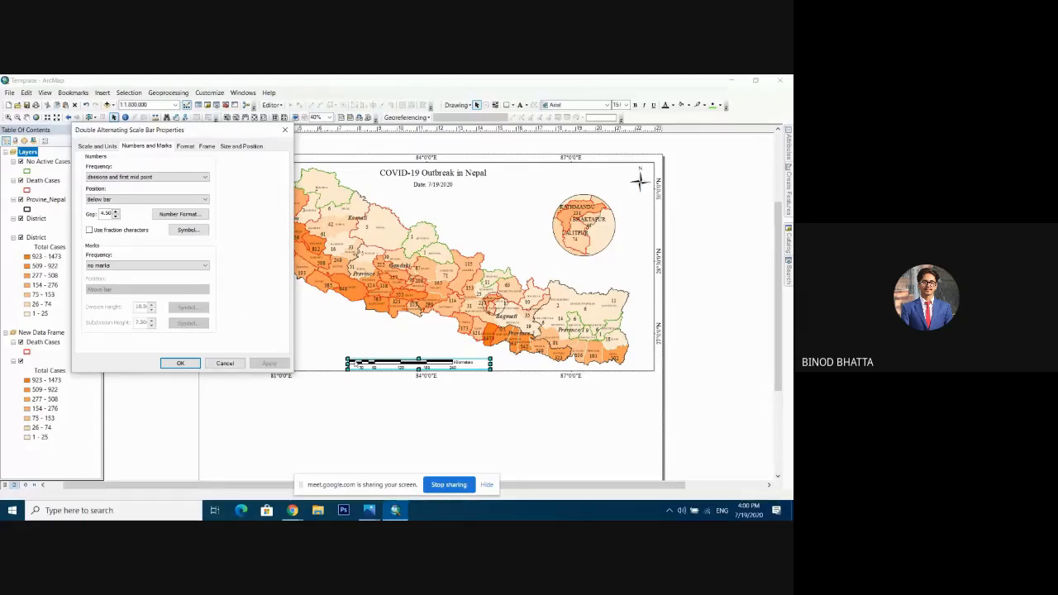
{"action": "left_click", "coordinate": [181, 364]}
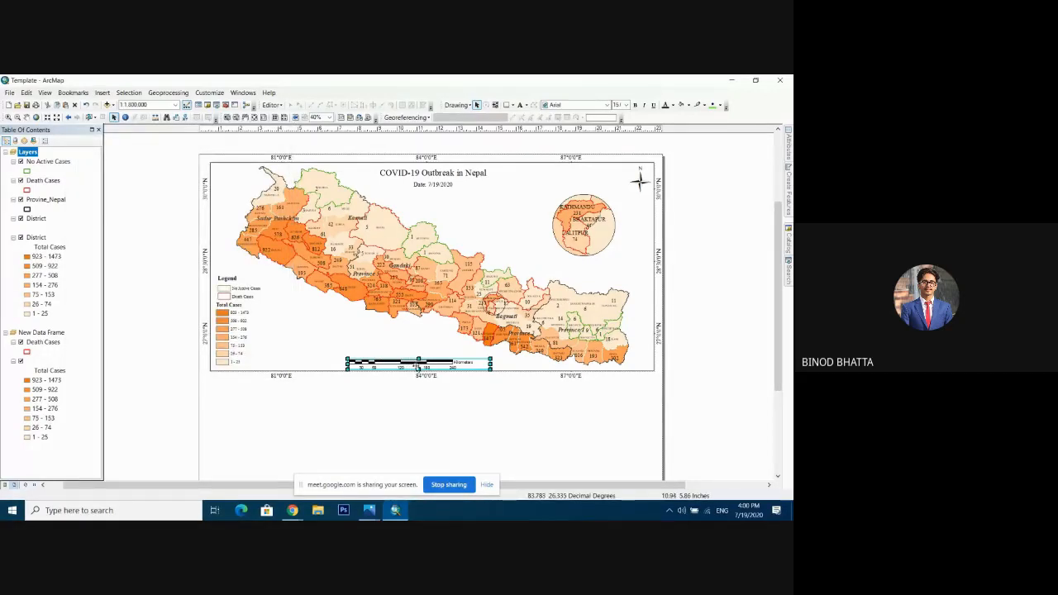
Change the scale bar's font to Times New Roman.
{"action": "left_click", "coordinate": [584, 105]}
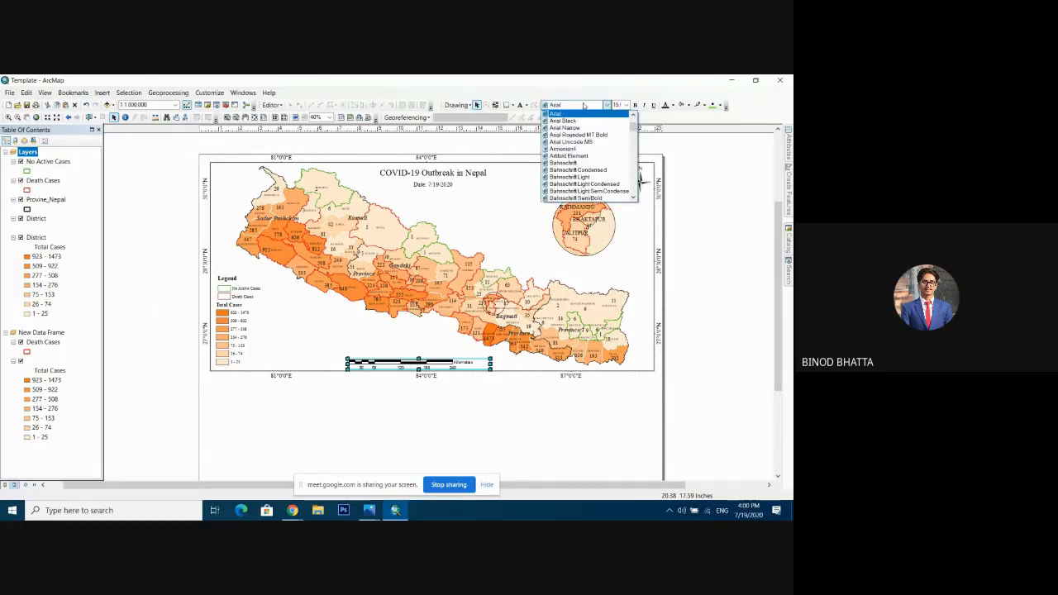
{"action": "key", "text": "t"}
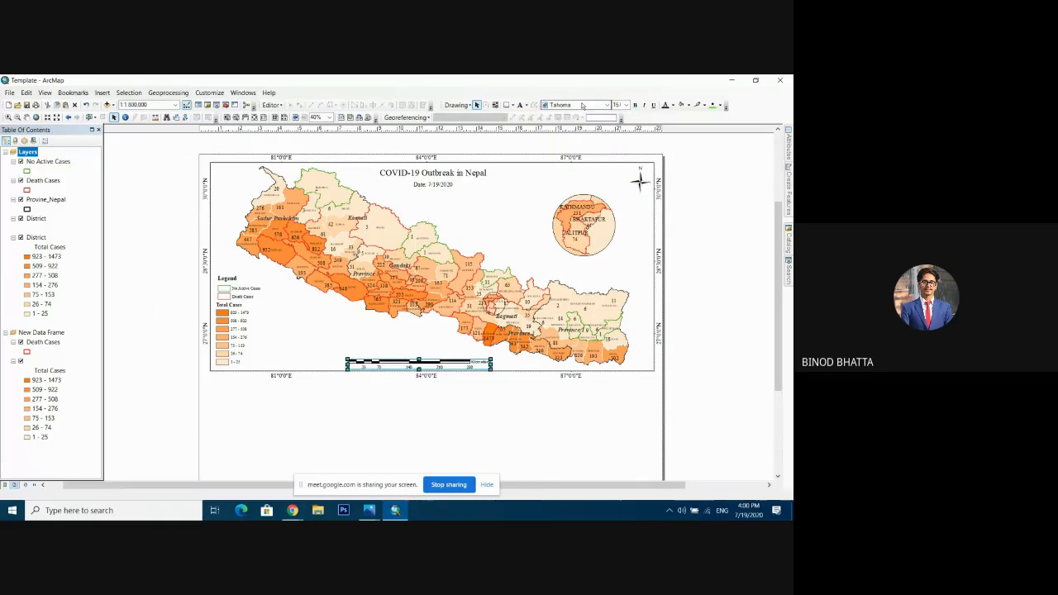
{"action": "left_click", "coordinate": [582, 105]}
{"action": "left_click", "coordinate": [593, 177]}
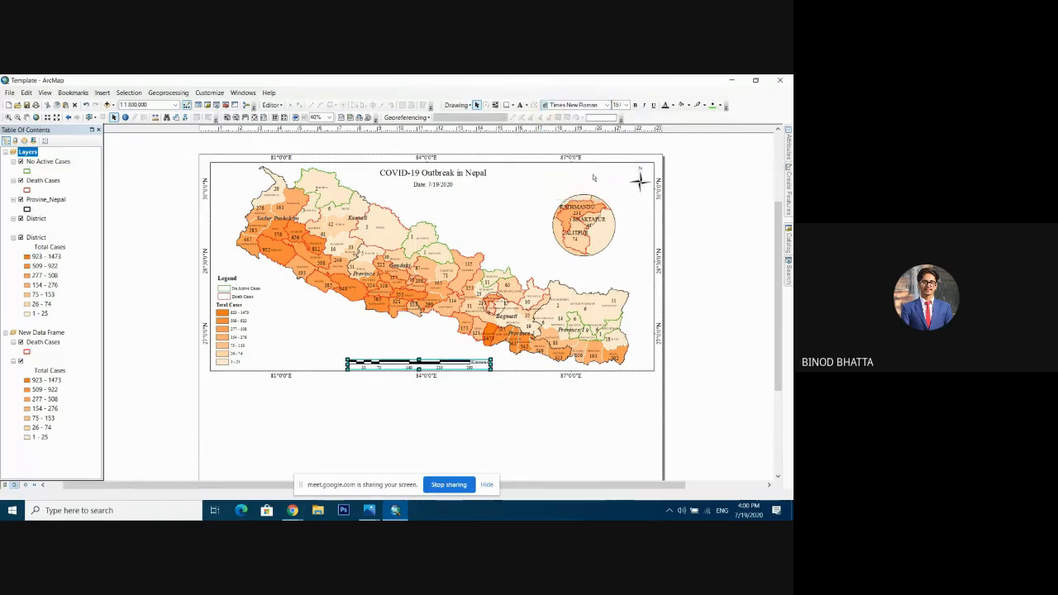
{"action": "left_click", "coordinate": [694, 282]}
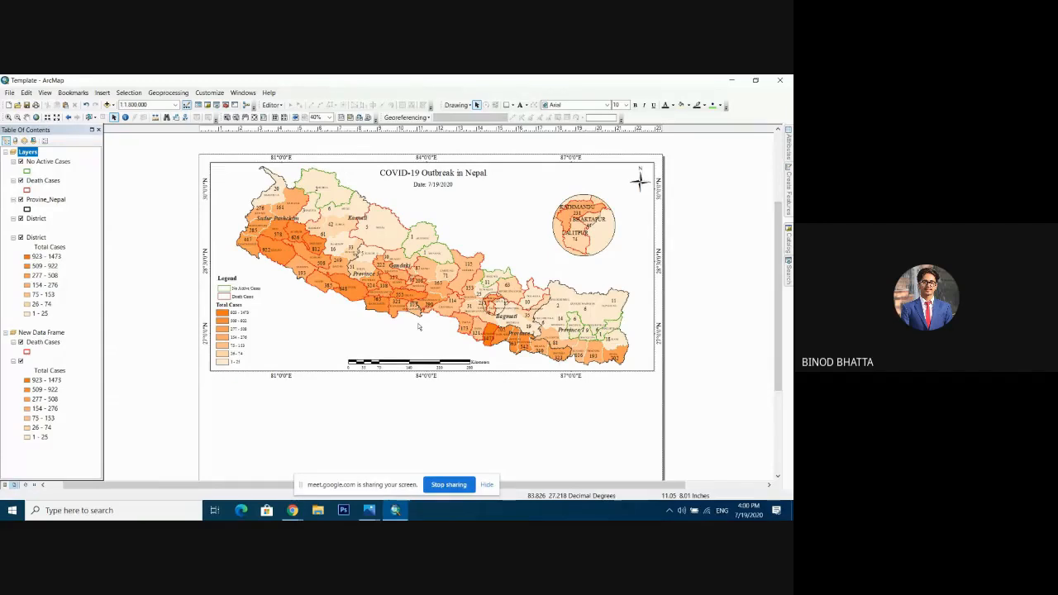
Insert an Absolute Scale text and place it centred just above the scale bar.
{"action": "left_click", "coordinate": [102, 92]}
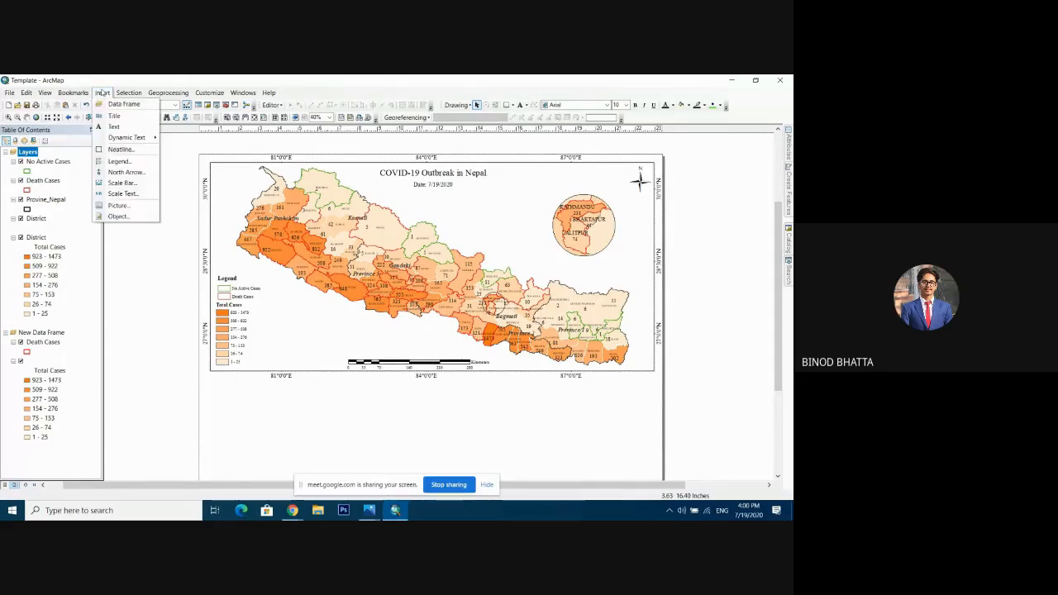
{"action": "left_click", "coordinate": [122, 193]}
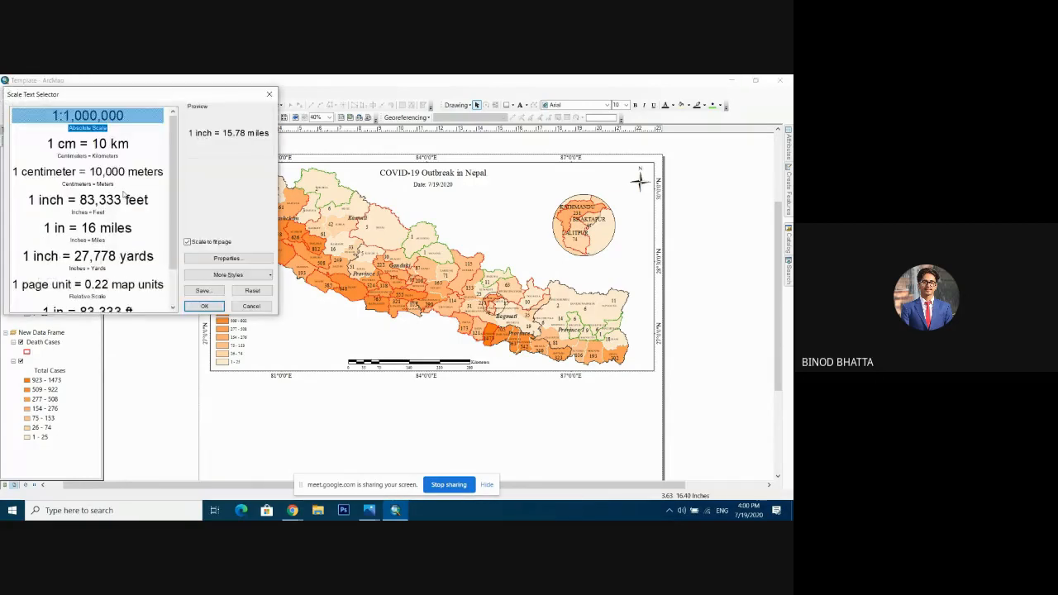
{"action": "left_click", "coordinate": [89, 118]}
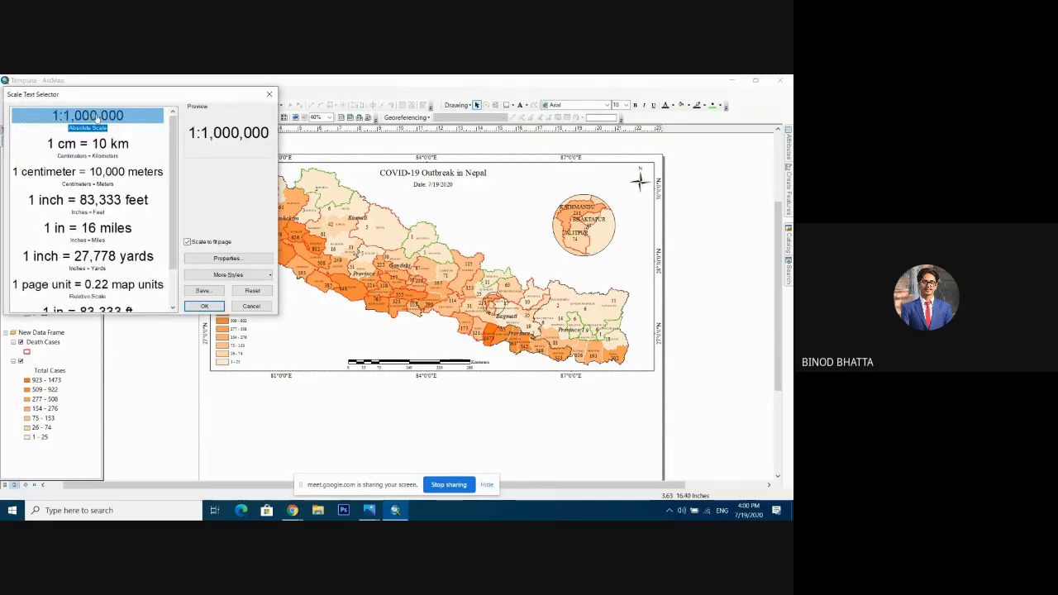
{"action": "left_click", "coordinate": [115, 149]}
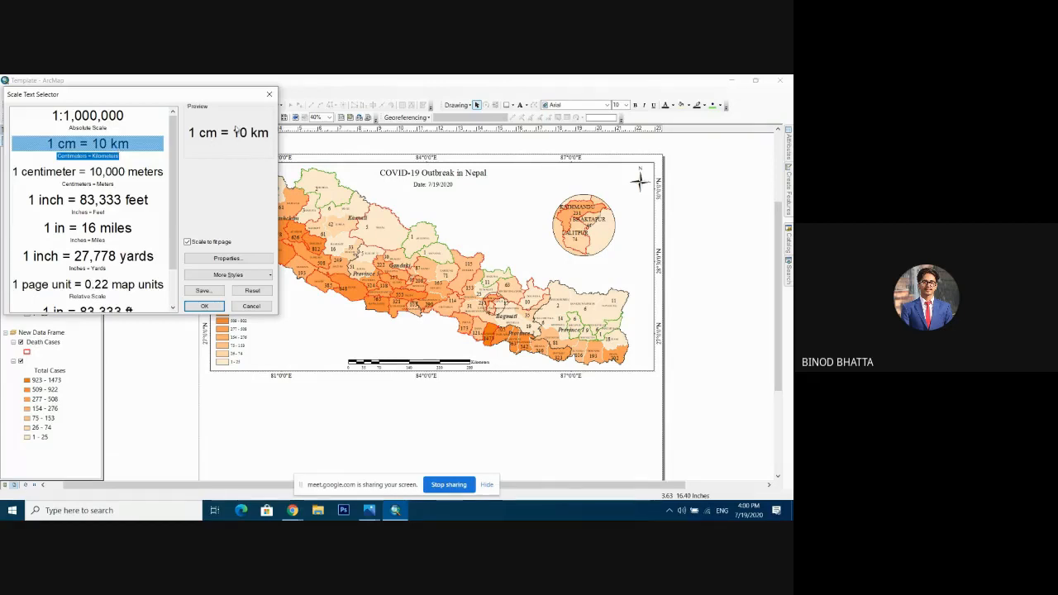
{"action": "left_click", "coordinate": [112, 122]}
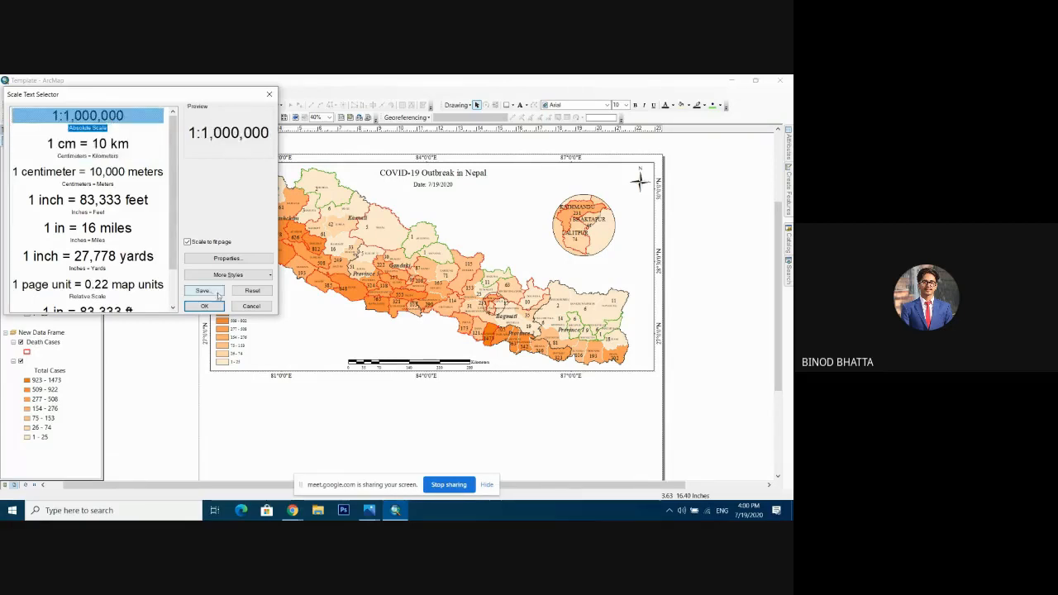
{"action": "left_click", "coordinate": [204, 306]}
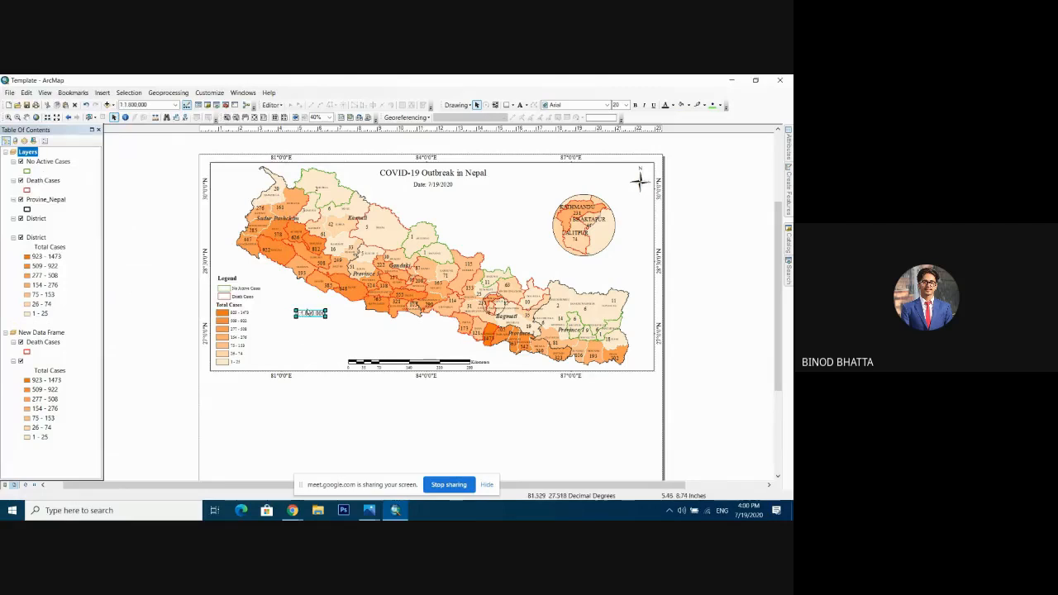
{"action": "left_click_drag", "start_coordinate": [310, 313], "coordinate": [412, 357]}
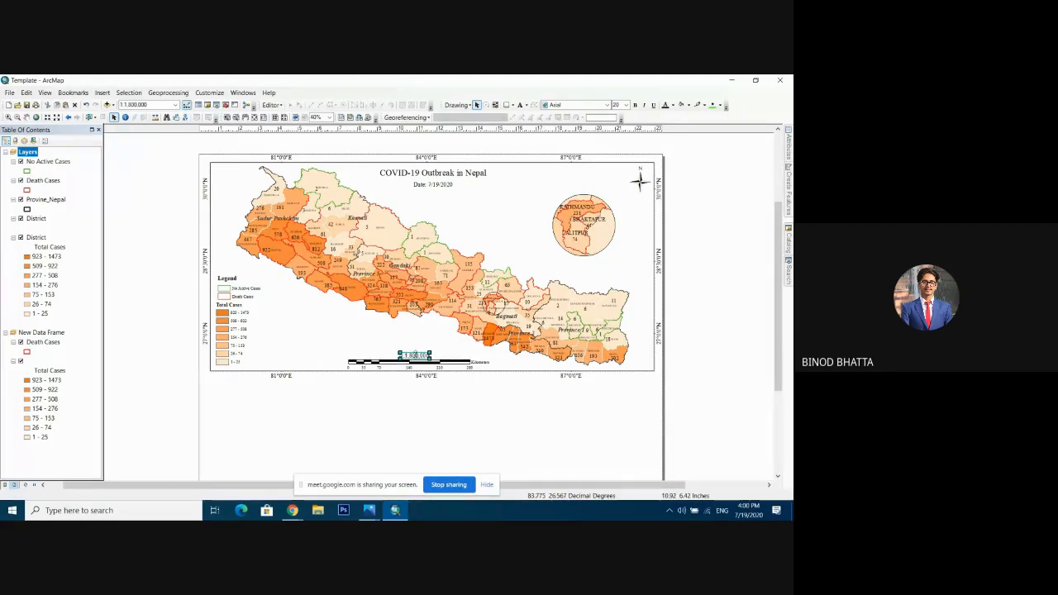
{"action": "left_click_drag", "start_coordinate": [416, 356], "coordinate": [418, 353]}
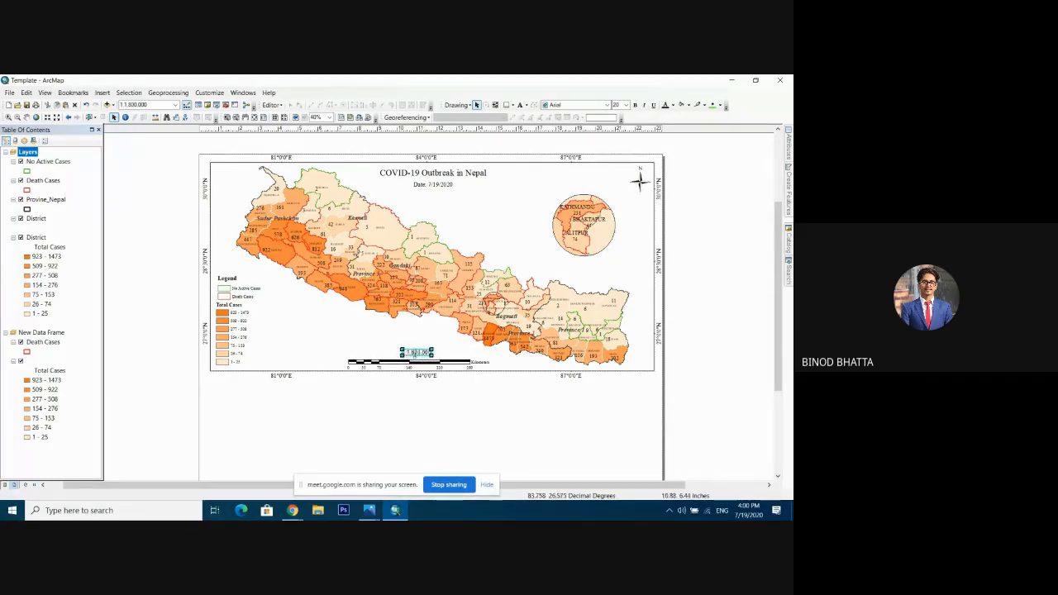
Change the scale text's font to Times New Roman.
{"action": "left_click", "coordinate": [414, 355]}
{"action": "double_click", "coordinate": [414, 357]}
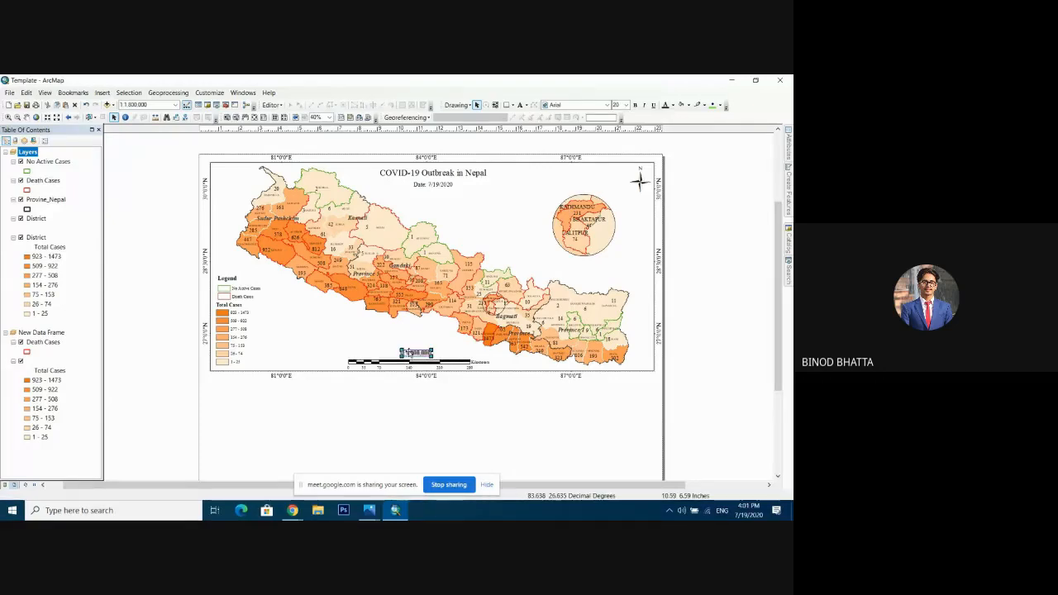
{"action": "left_click", "coordinate": [697, 300]}
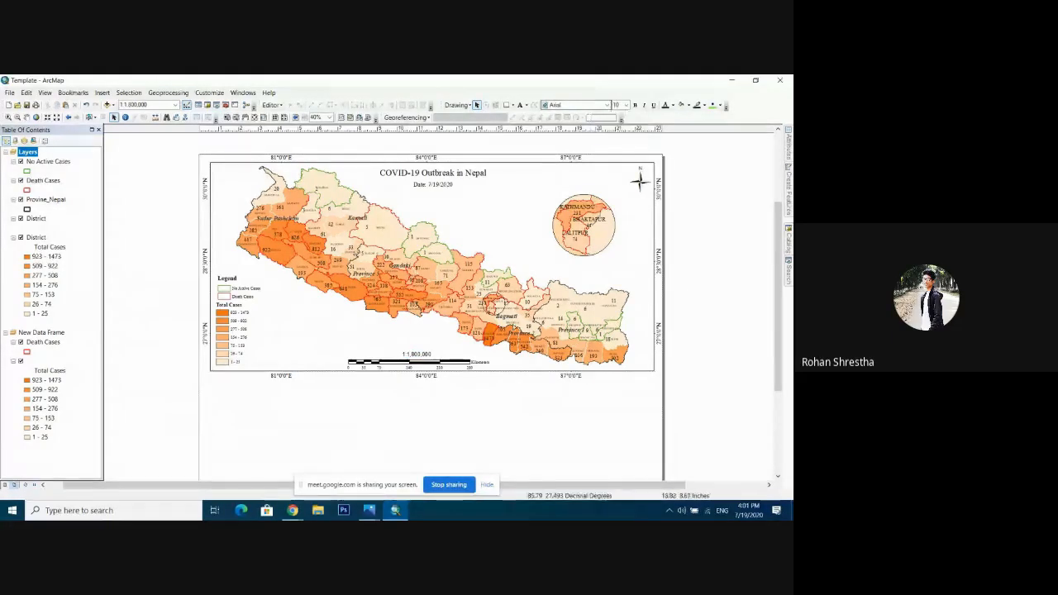
{"action": "left_click", "coordinate": [417, 353]}
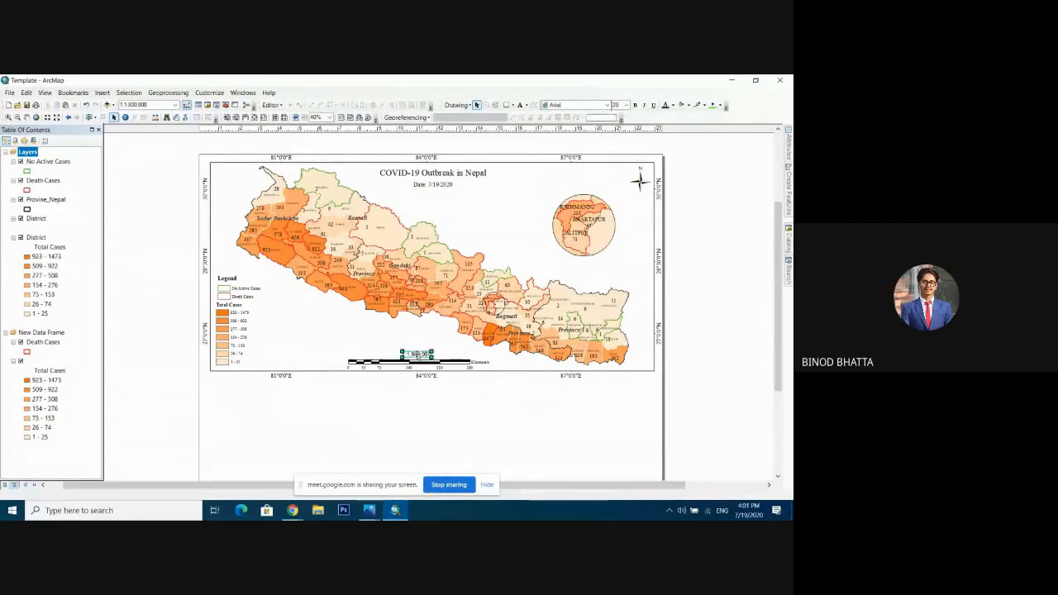
{"action": "left_click", "coordinate": [572, 106]}
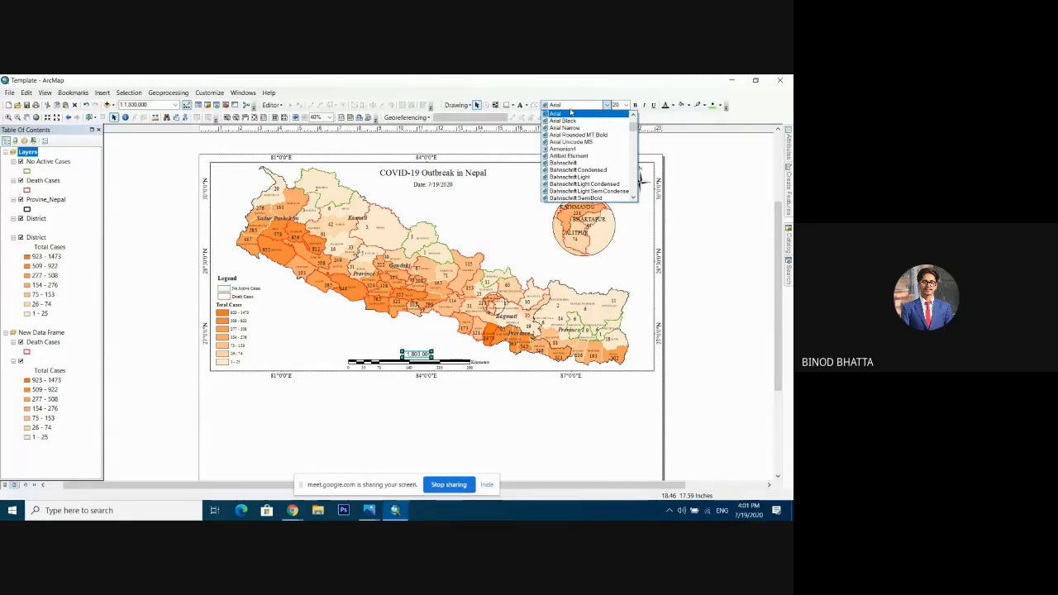
{"action": "left_click", "coordinate": [571, 110]}
{"action": "key", "text": "t"}
{"action": "left_click", "coordinate": [573, 106]}
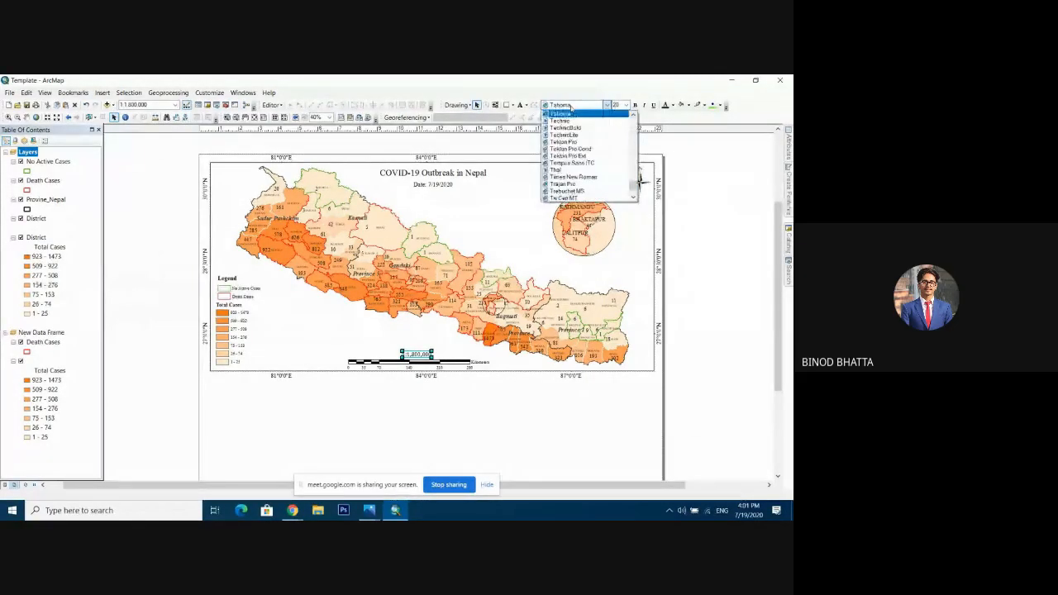
{"action": "left_click", "coordinate": [575, 178]}
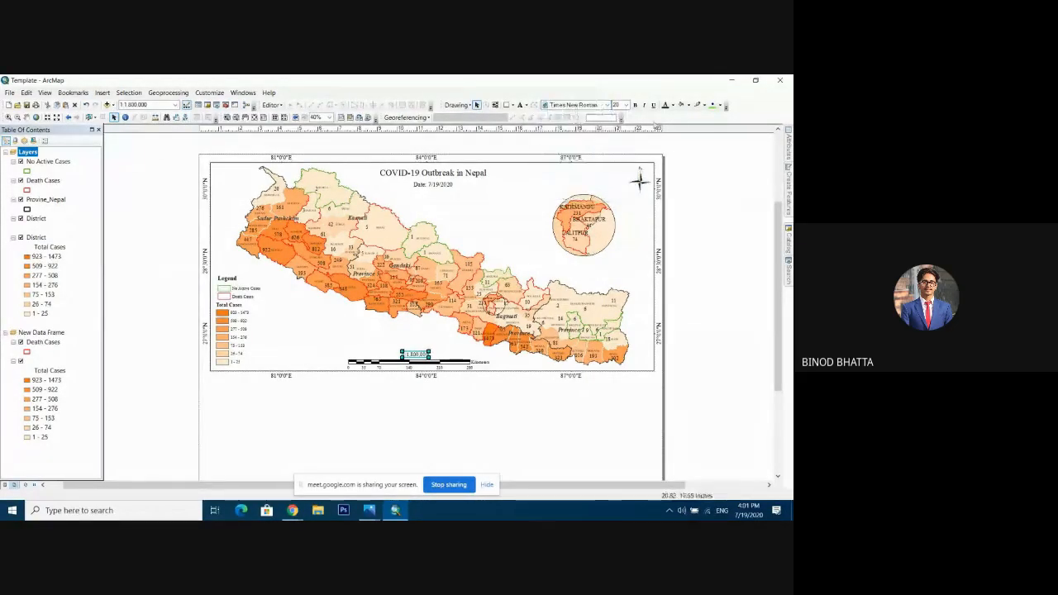
{"action": "left_click", "coordinate": [686, 222]}
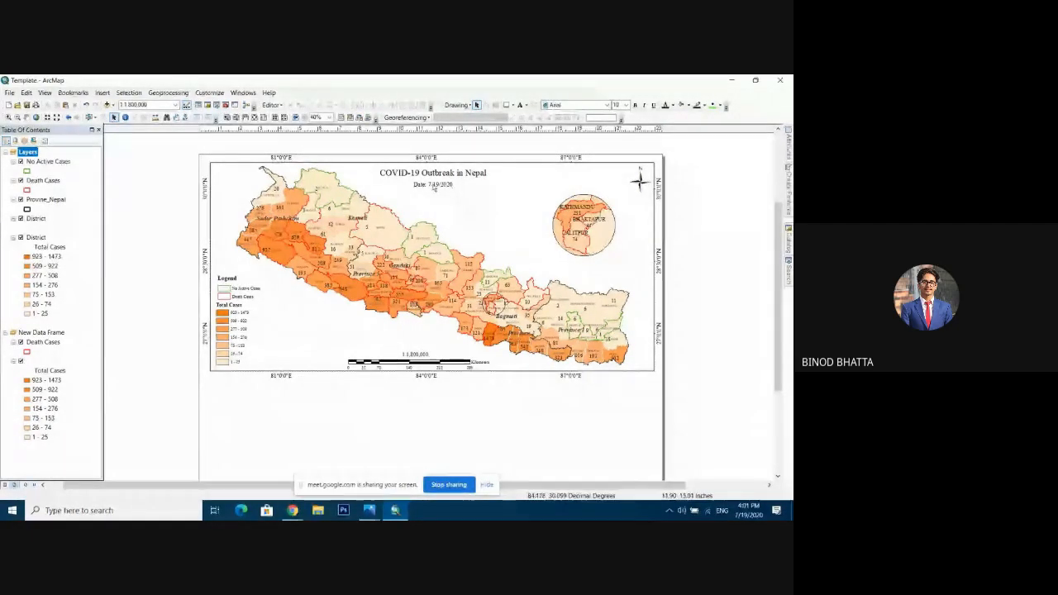
Shorten the scale bar slightly by moving its left end inward, keeping its right end in place.
{"action": "left_click_drag", "start_coordinate": [778, 321], "coordinate": [778, 339]}
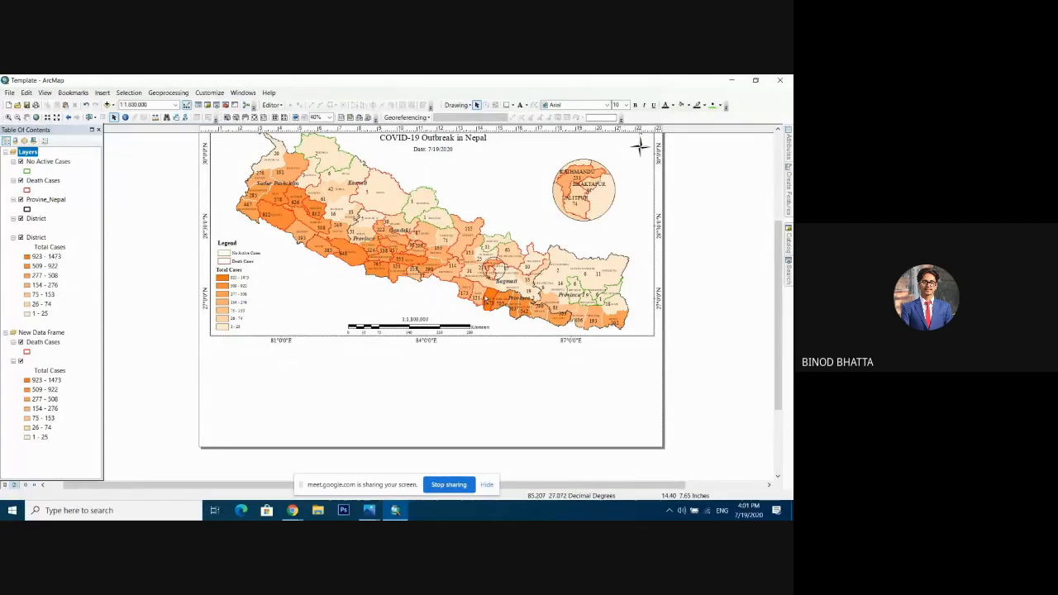
{"action": "left_click", "coordinate": [419, 327]}
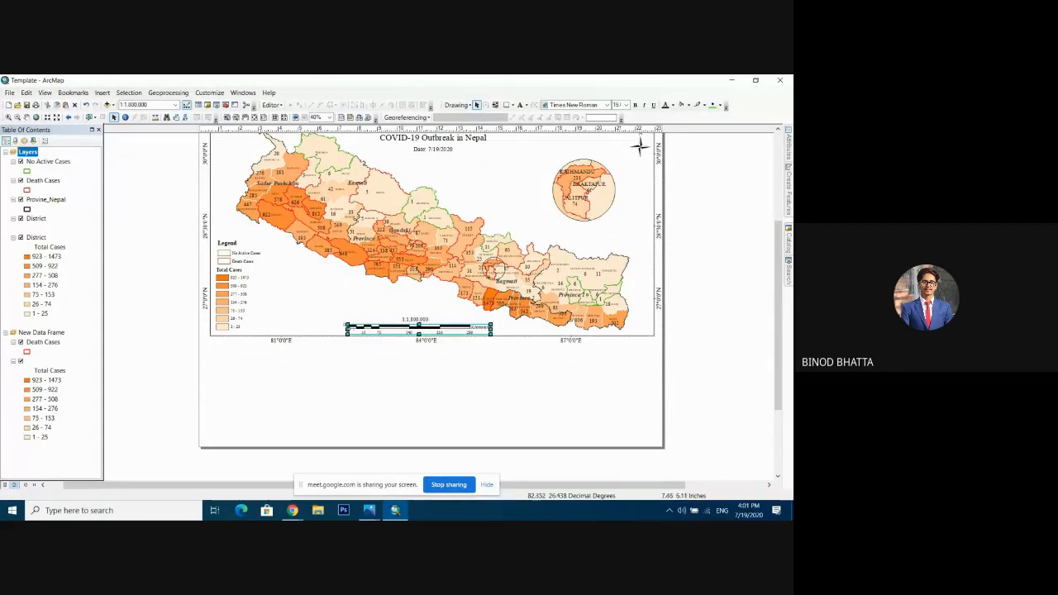
{"action": "left_click_drag", "start_coordinate": [347, 330], "coordinate": [357, 330]}
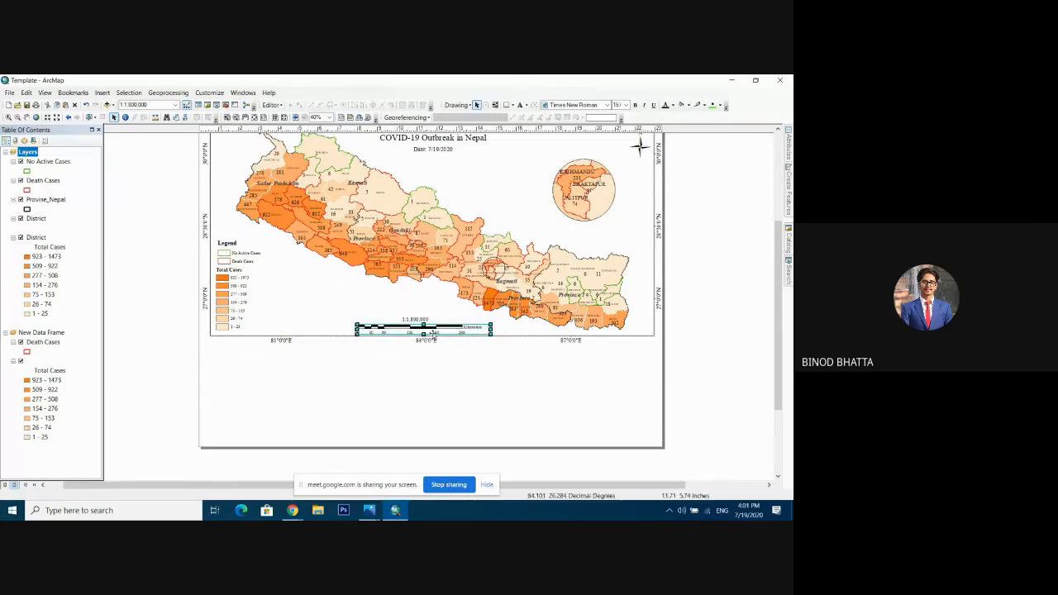
{"action": "left_click", "coordinate": [697, 331]}
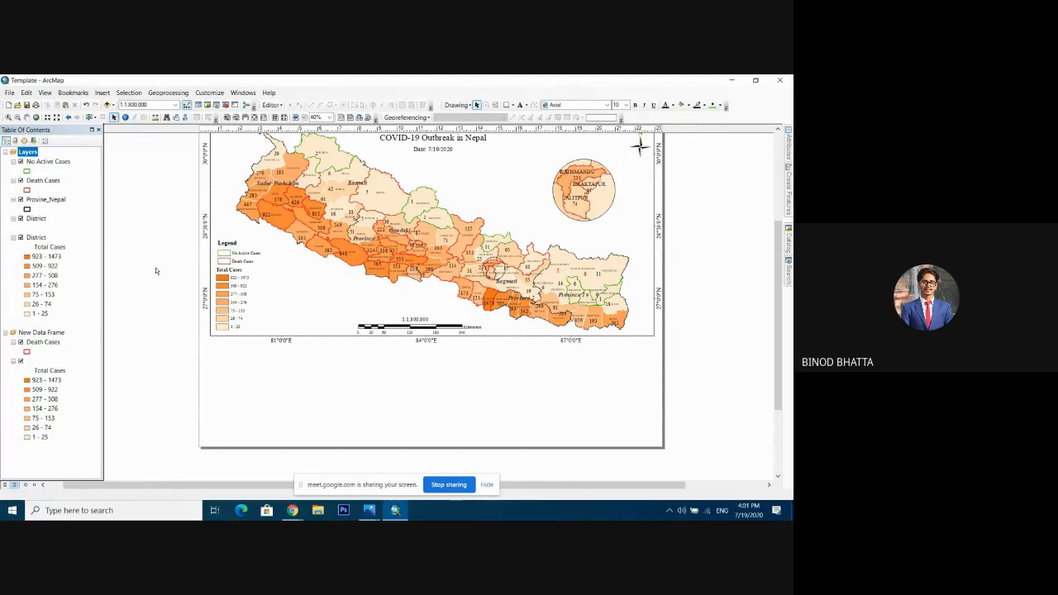
{"action": "left_click_drag", "start_coordinate": [778, 263], "coordinate": [778, 244]}
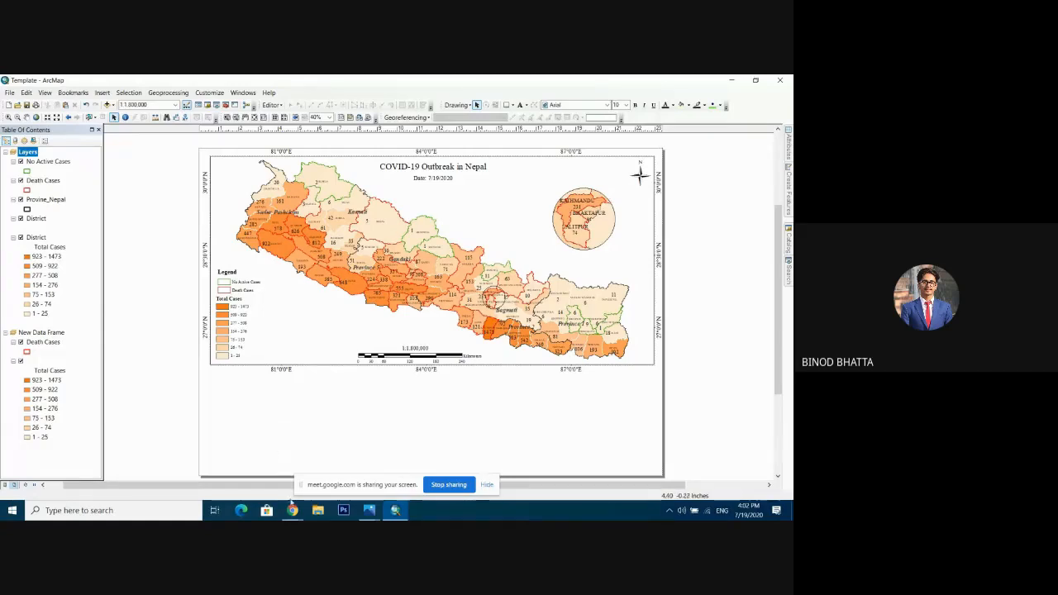
Switch to Chrome and examine the first two pages of the Ministry of Health & Population's English situation report #160 on Twitter.
{"action": "mouse_move", "coordinate": [292, 510]}
{"action": "left_click", "coordinate": [270, 479]}
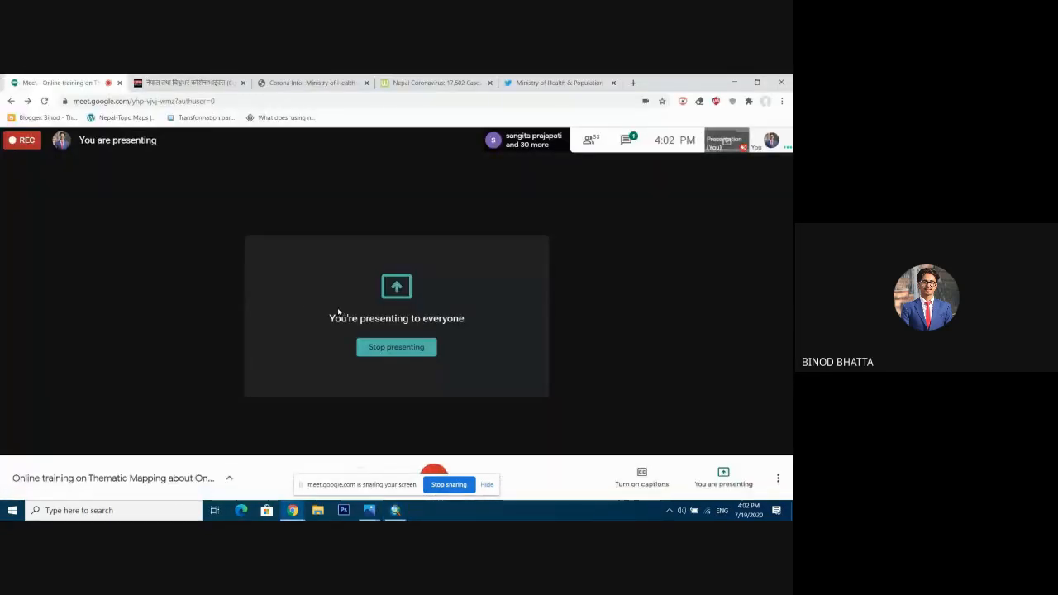
{"action": "left_click", "coordinate": [509, 83]}
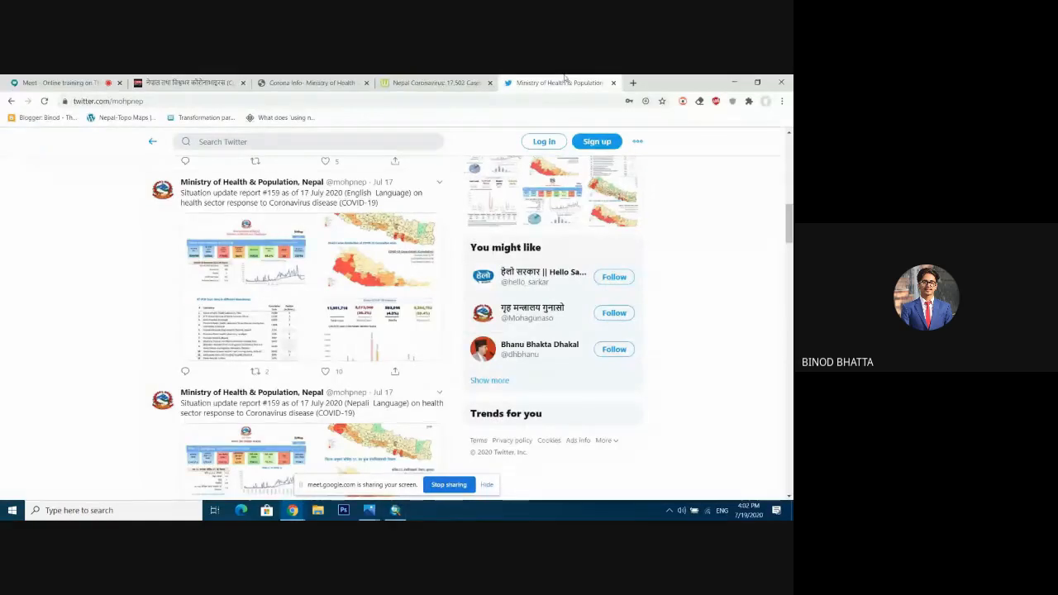
{"action": "scroll", "coordinate": [224, 262], "scroll_direction": "up", "scroll_amount": 5}
{"action": "scroll", "coordinate": [224, 262], "scroll_direction": "up", "scroll_amount": 2}
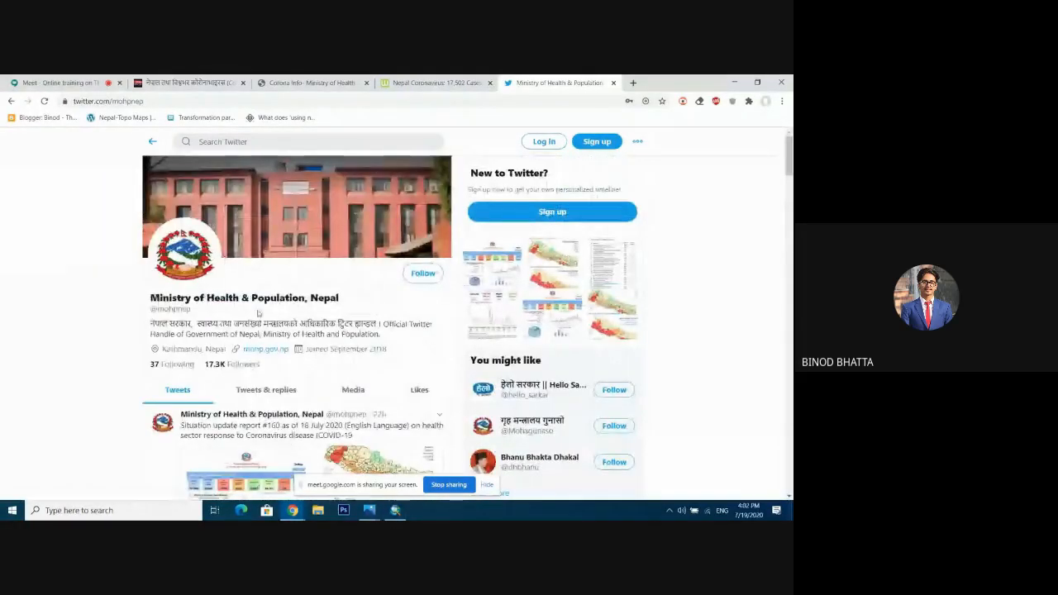
{"action": "scroll", "coordinate": [790, 163], "scroll_direction": "down", "scroll_amount": 3}
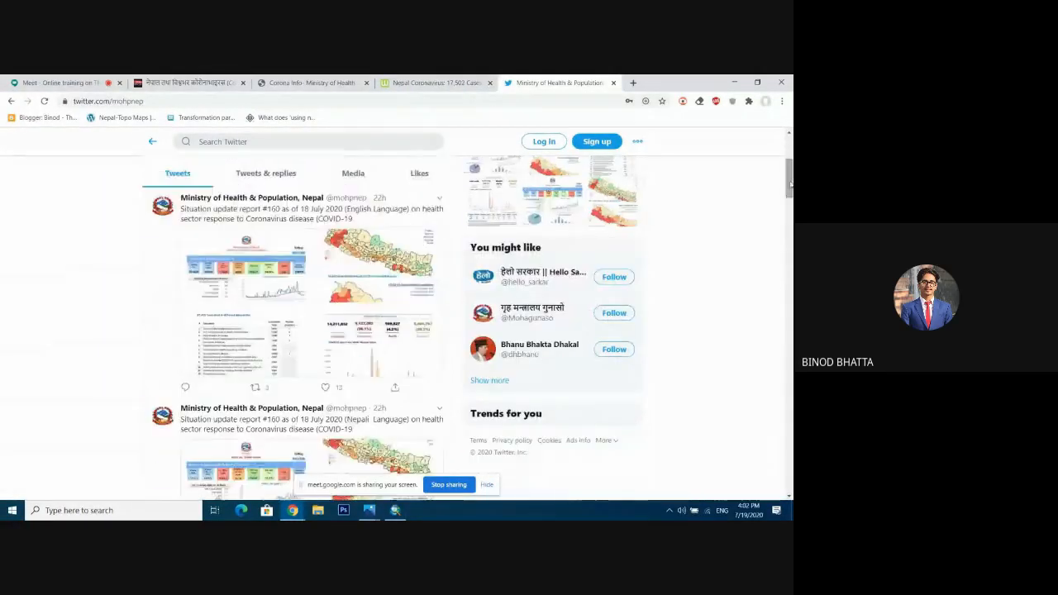
{"action": "left_click", "coordinate": [253, 282]}
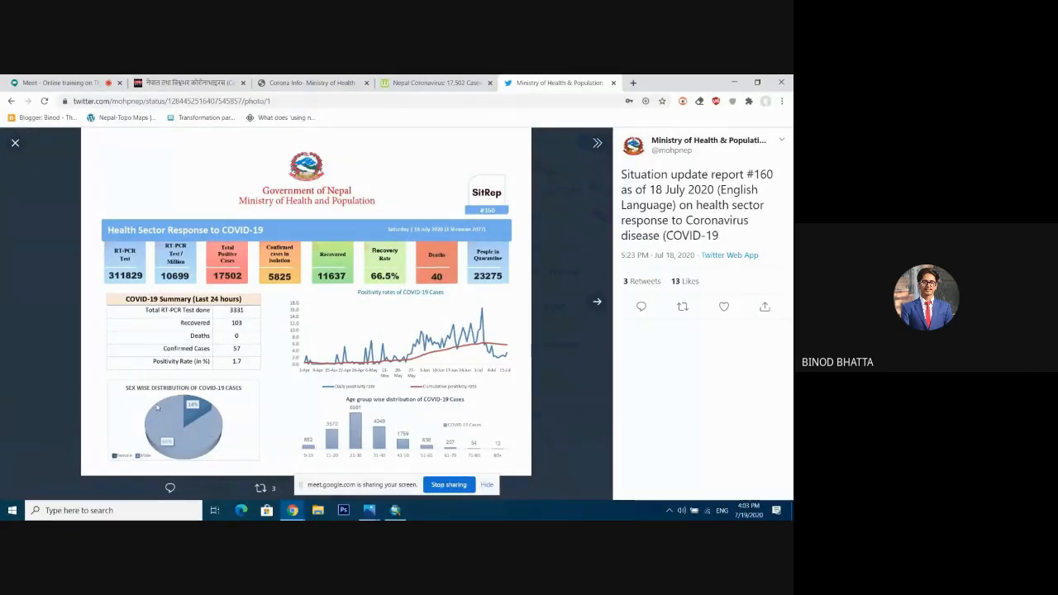
{"action": "left_click", "coordinate": [597, 301]}
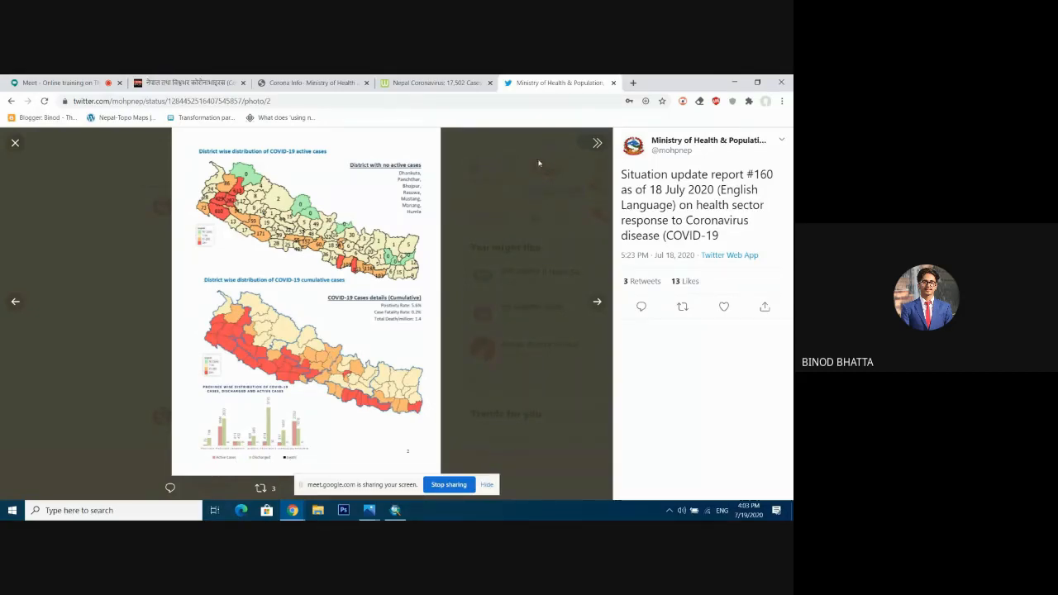
{"action": "left_click", "coordinate": [15, 142]}
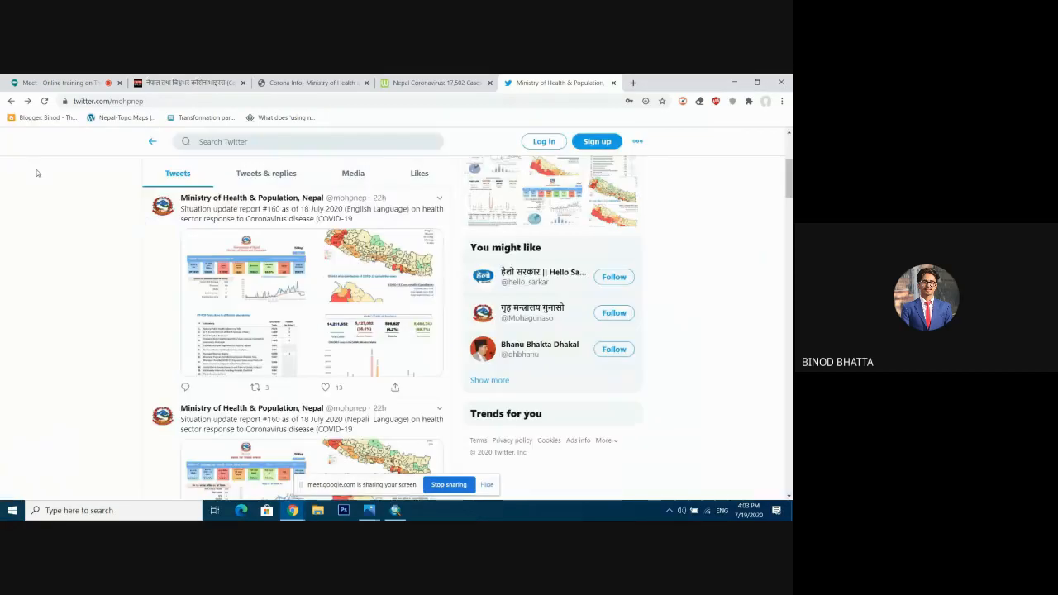
Switch back to ArcMap and start inserting an object into the layout.
{"action": "left_click", "coordinate": [396, 511]}
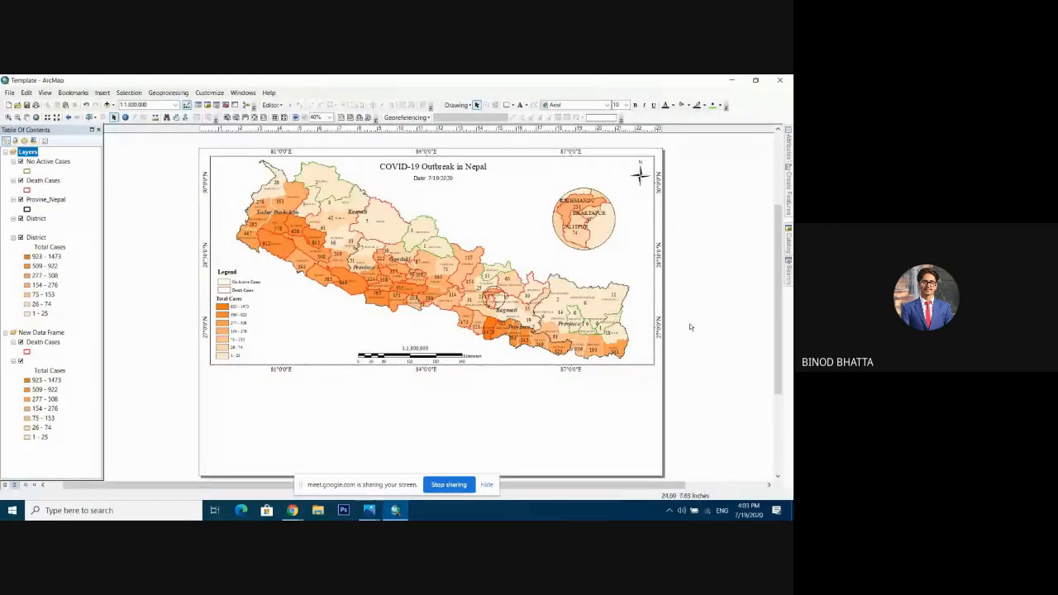
{"action": "left_click_drag", "start_coordinate": [779, 344], "coordinate": [779, 352]}
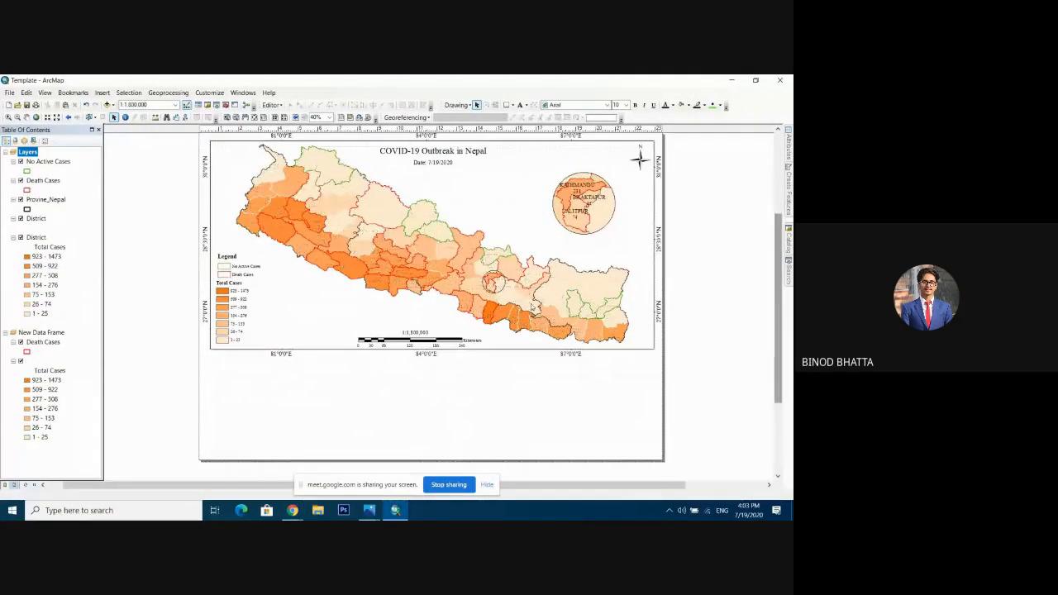
{"action": "left_click", "coordinate": [99, 92]}
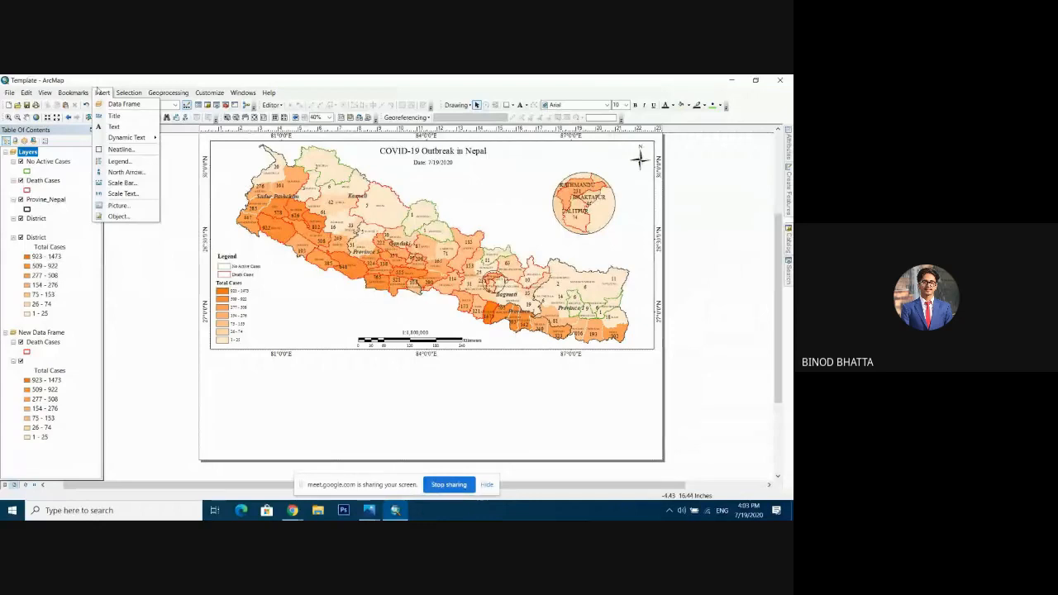
{"action": "mouse_move", "coordinate": [74, 93]}
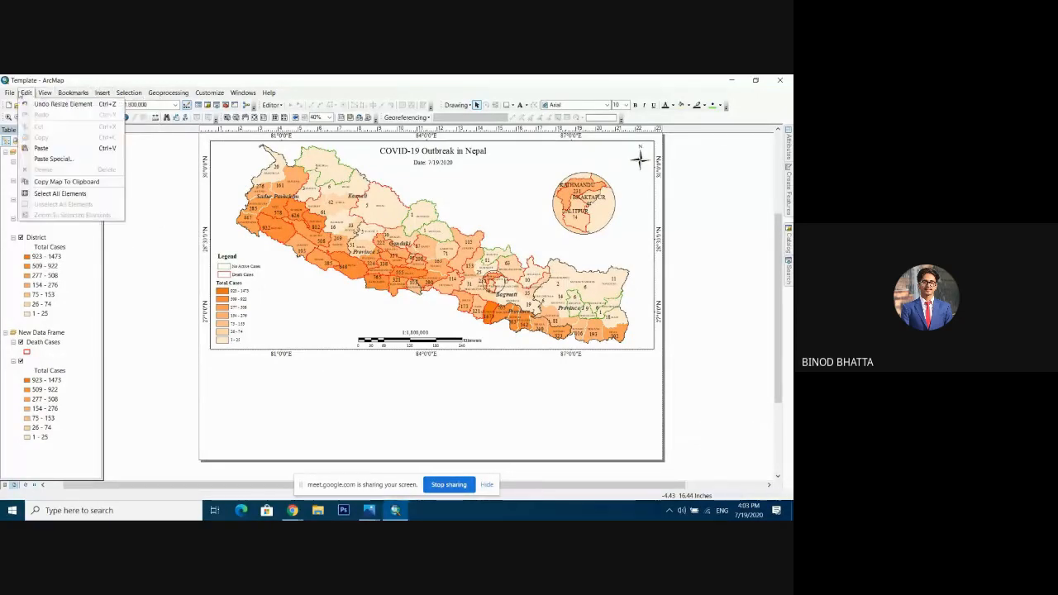
{"action": "mouse_move", "coordinate": [139, 95]}
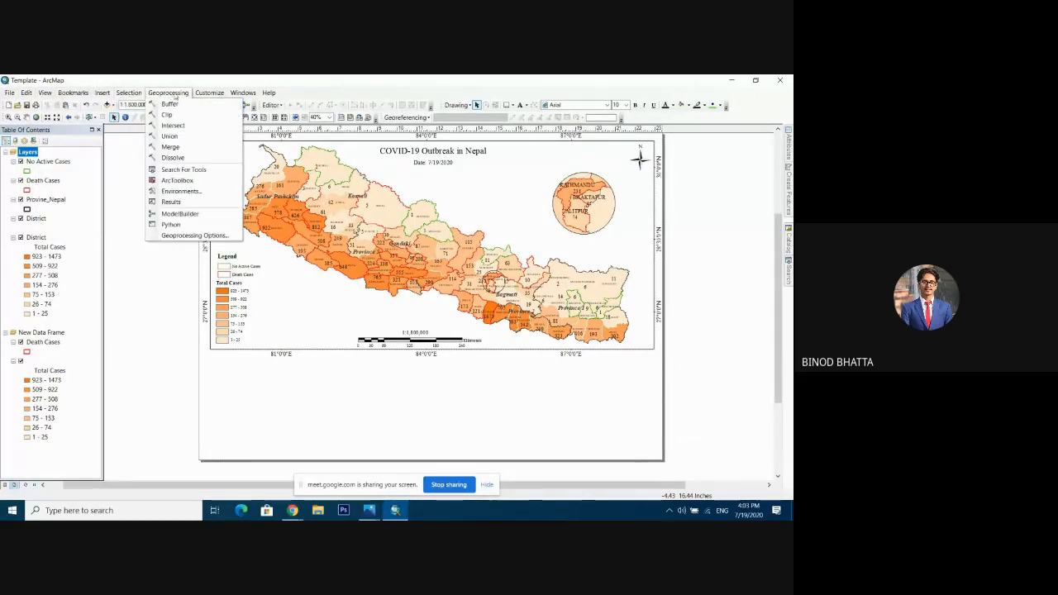
{"action": "mouse_move", "coordinate": [253, 98]}
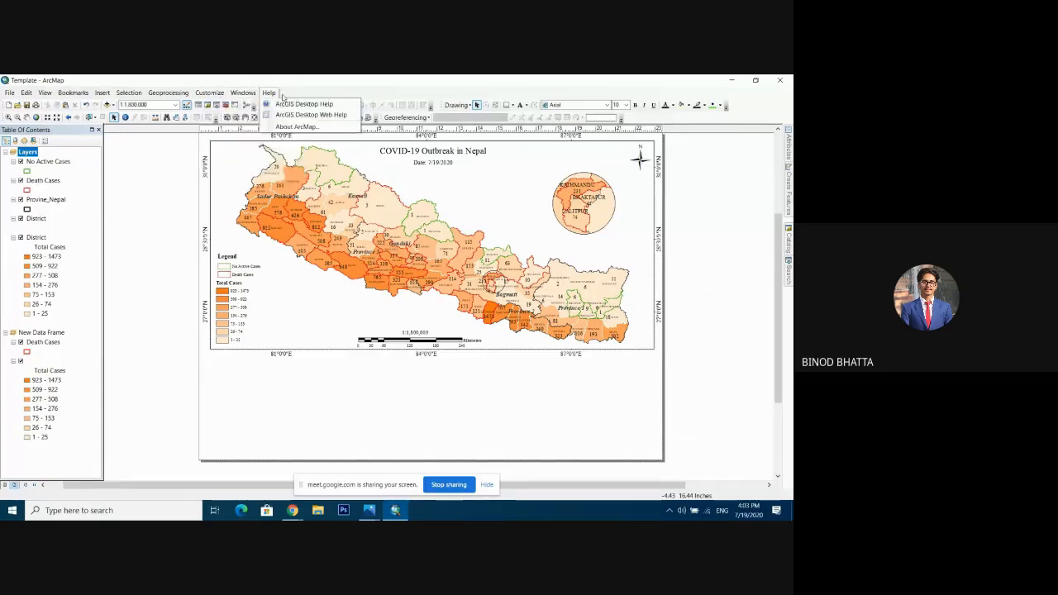
{"action": "left_click", "coordinate": [102, 93]}
{"action": "left_click", "coordinate": [102, 93]}
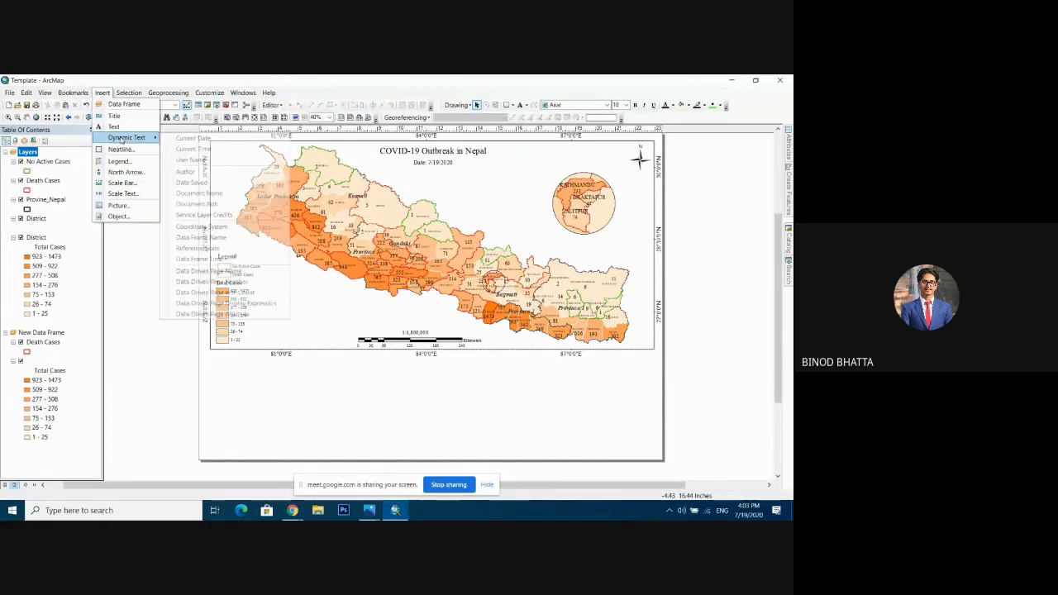
{"action": "left_click", "coordinate": [109, 217]}
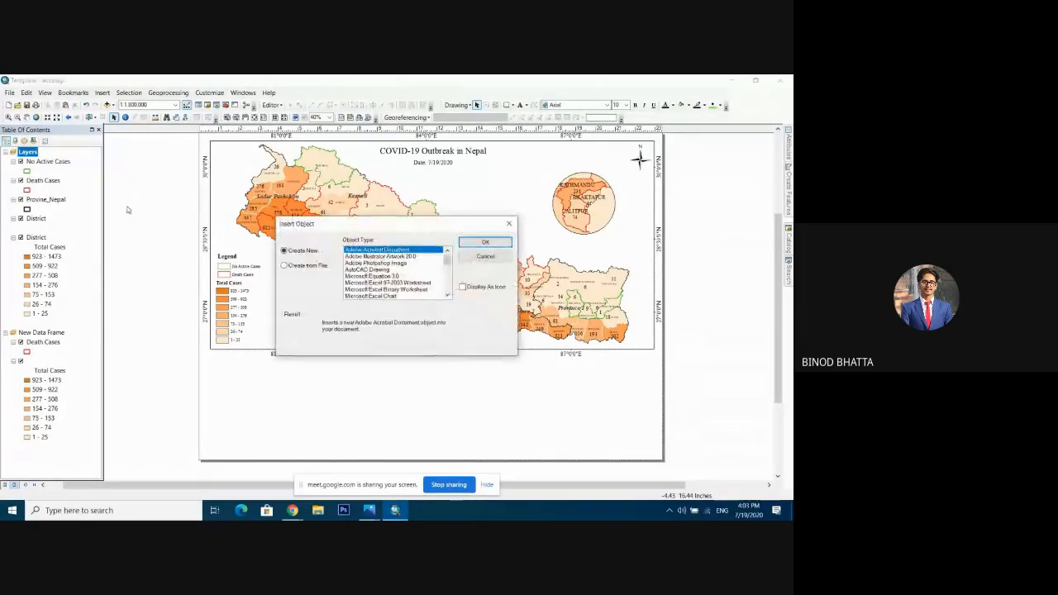
Create a new Microsoft Graph Chart object in the layout.
{"action": "left_click", "coordinate": [448, 296]}
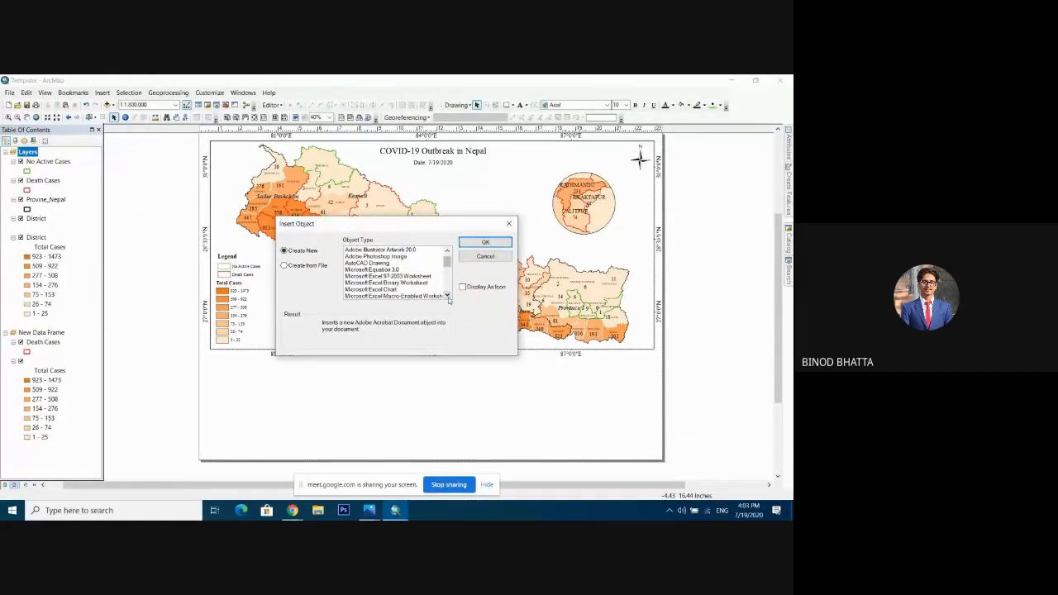
{"action": "left_click", "coordinate": [447, 296]}
{"action": "left_click", "coordinate": [447, 296]}
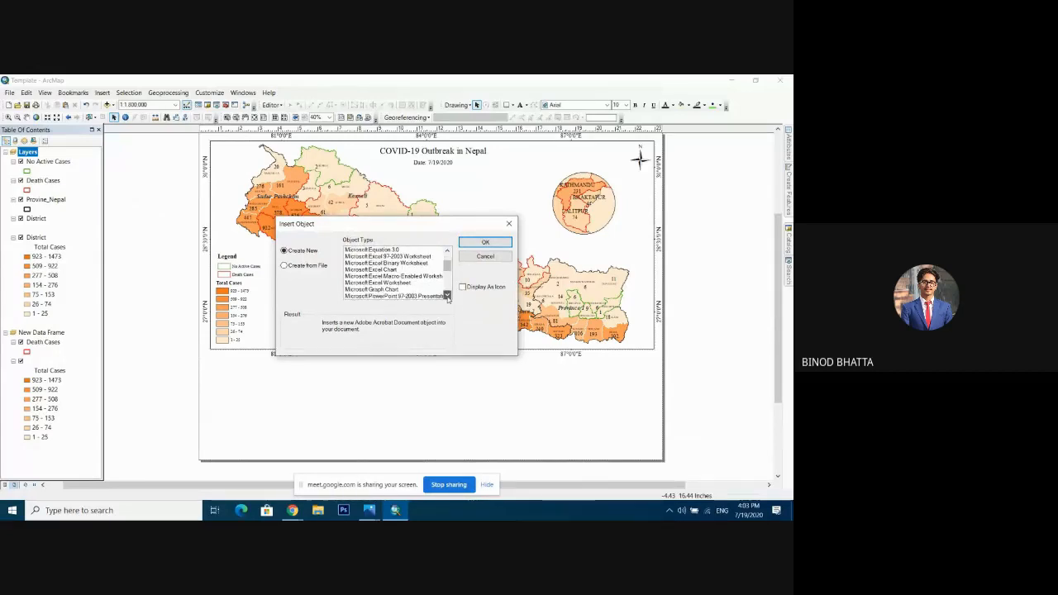
{"action": "left_click", "coordinate": [447, 296]}
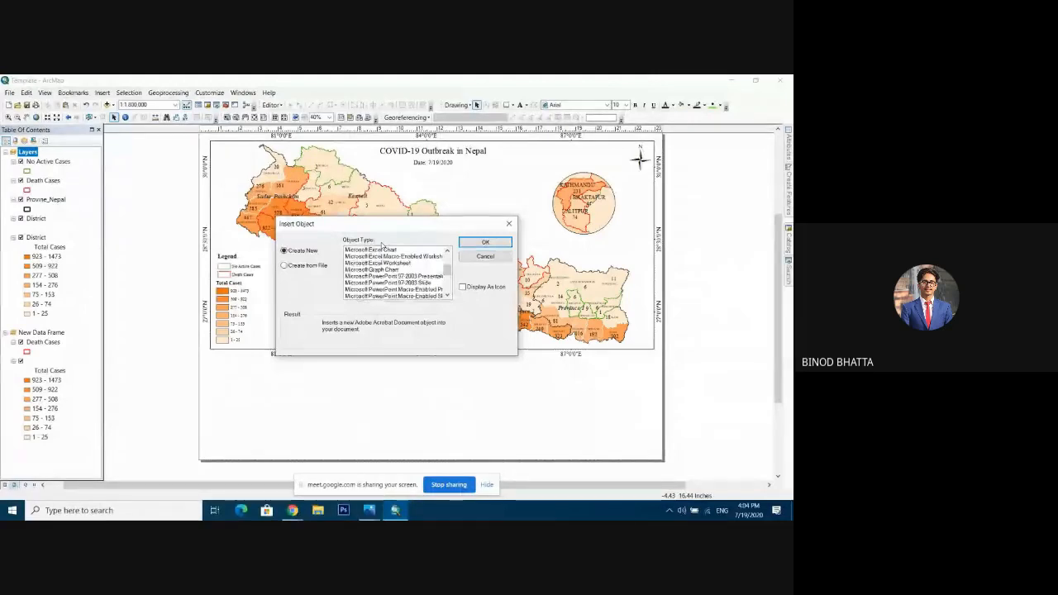
{"action": "scroll", "coordinate": [400, 249], "scroll_direction": "up", "scroll_amount": 3}
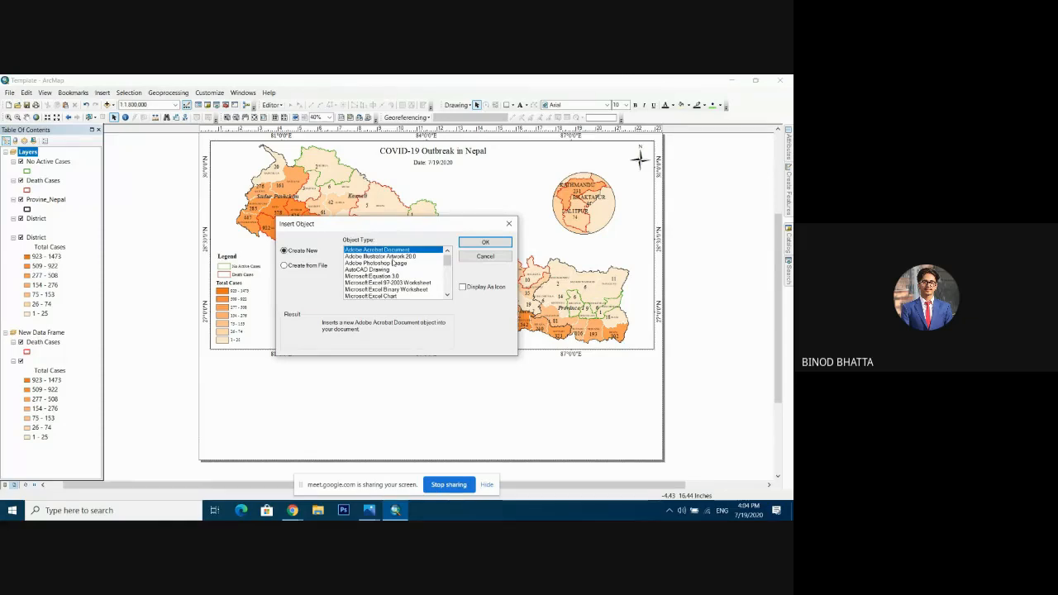
{"action": "left_click", "coordinate": [368, 264]}
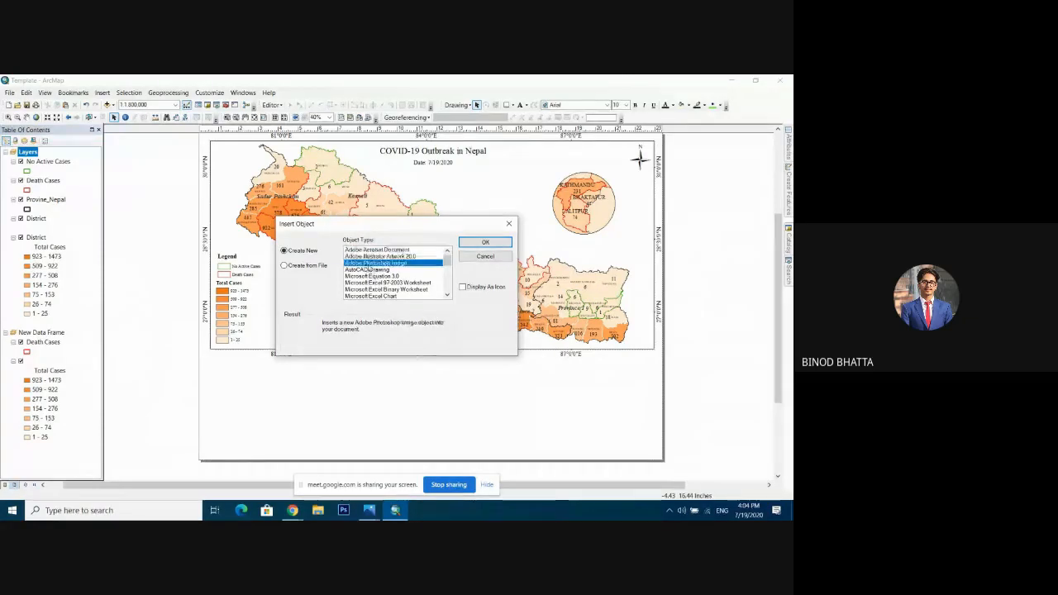
{"action": "left_click", "coordinate": [372, 270]}
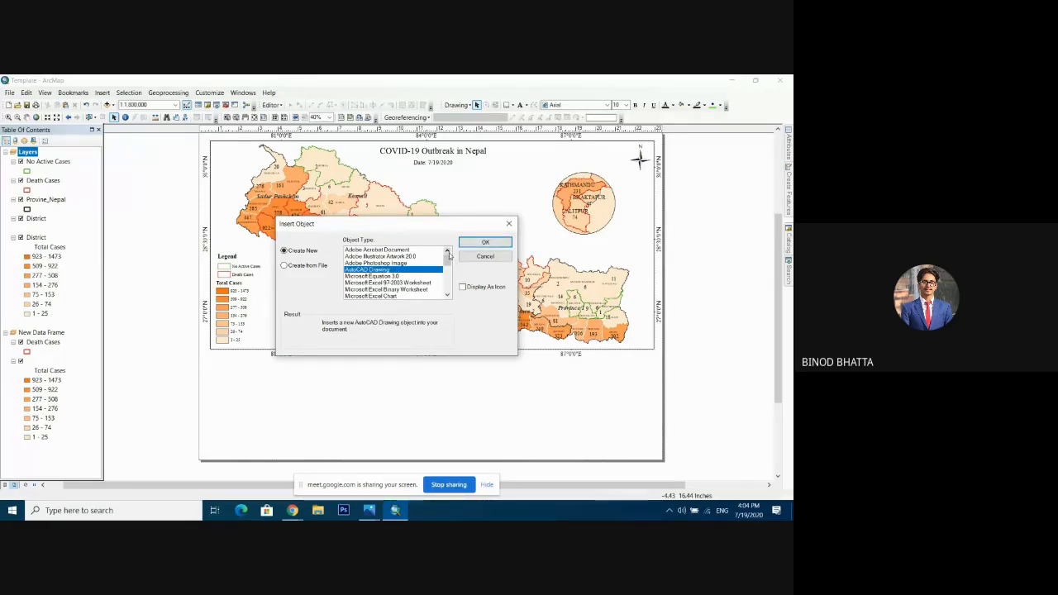
{"action": "left_click", "coordinate": [447, 295]}
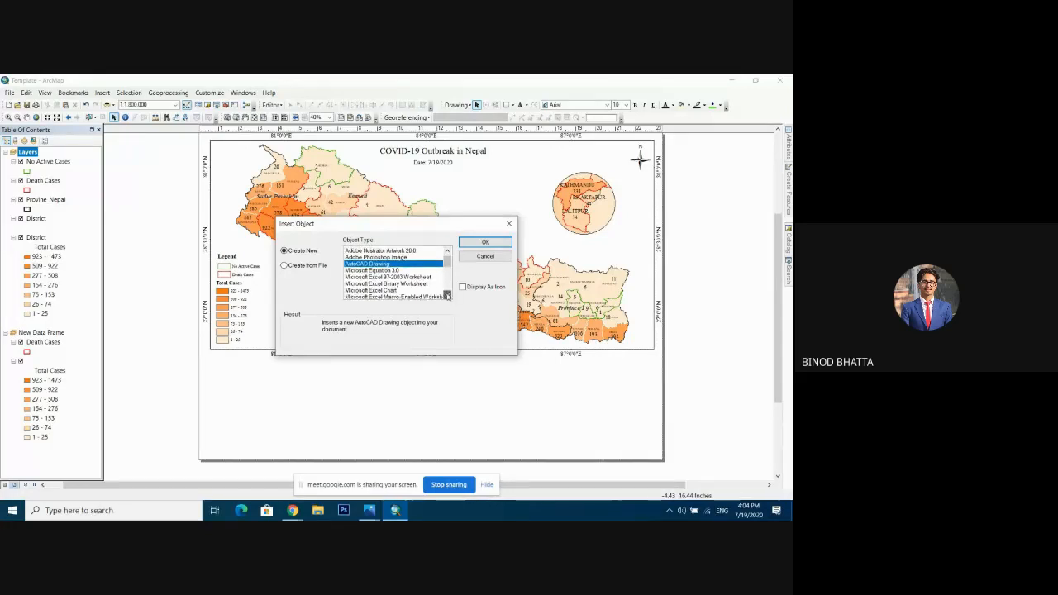
{"action": "left_click", "coordinate": [447, 295]}
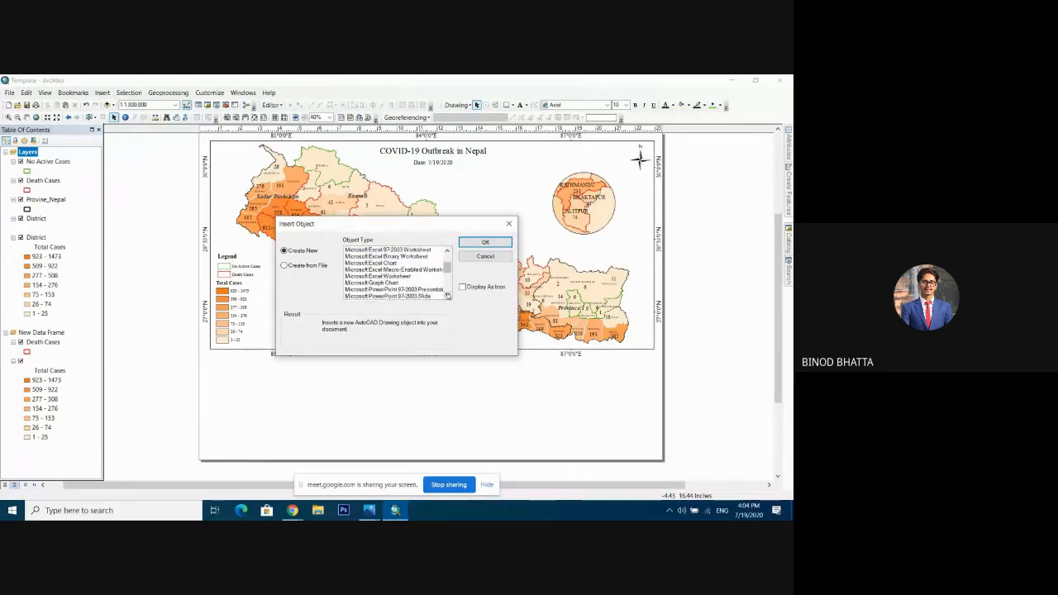
{"action": "left_click", "coordinate": [380, 283]}
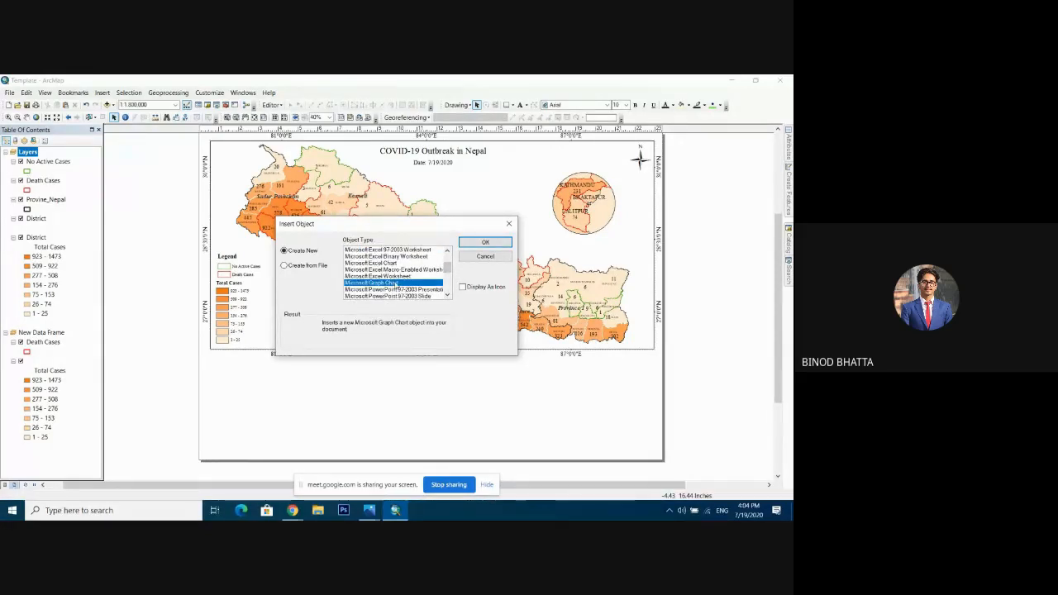
{"action": "left_click", "coordinate": [481, 243]}
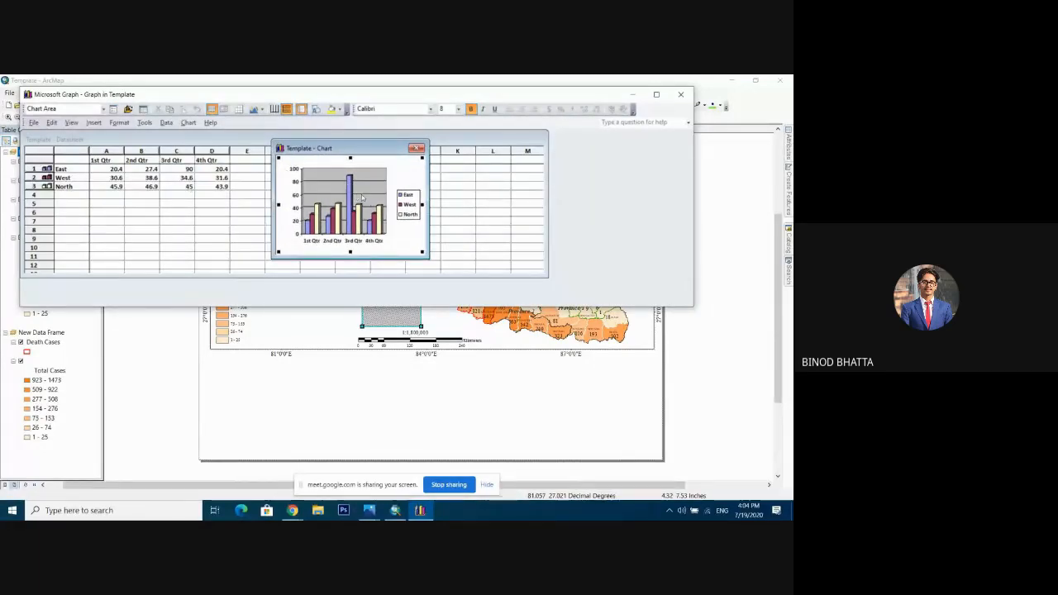
Enlarge the sample chart, move its window off the datasheet's quarter columns, and make the datasheet active.
{"action": "left_click_drag", "start_coordinate": [425, 254], "coordinate": [552, 304]}
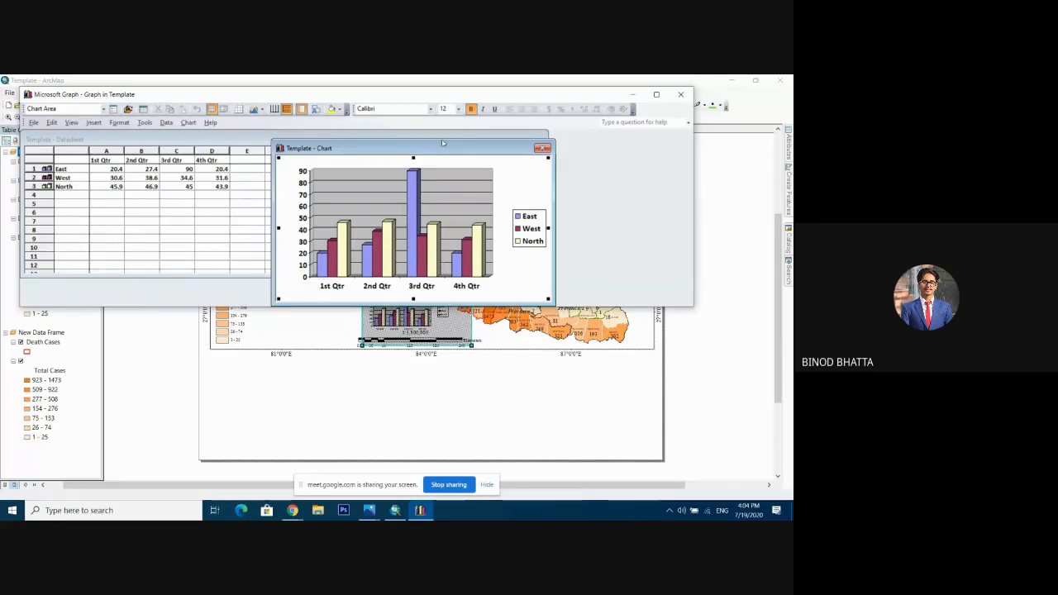
{"action": "left_click_drag", "start_coordinate": [452, 147], "coordinate": [516, 132]}
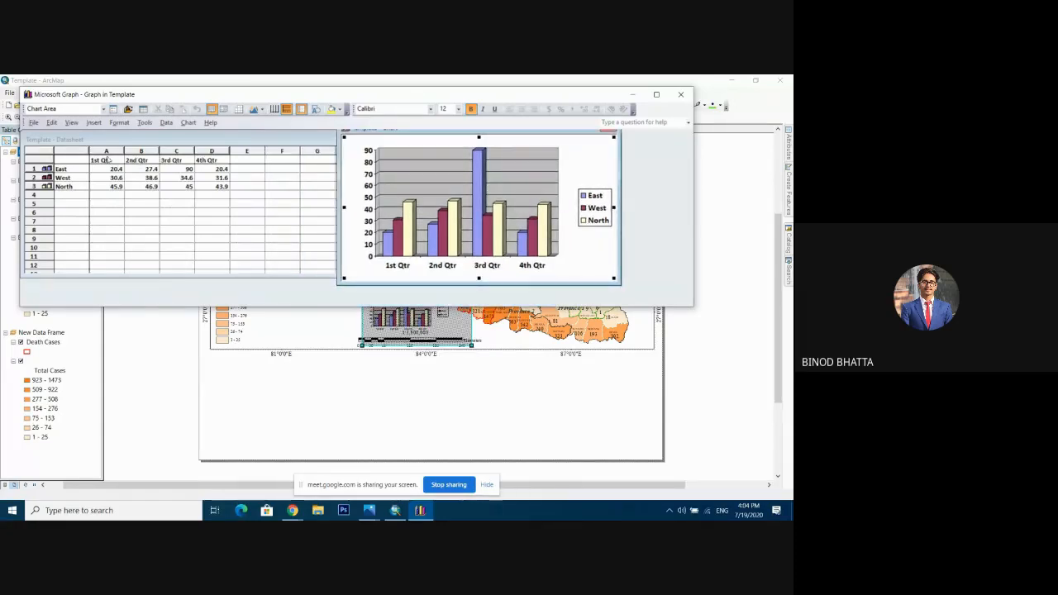
{"action": "left_click", "coordinate": [161, 159]}
{"action": "left_click", "coordinate": [102, 150]}
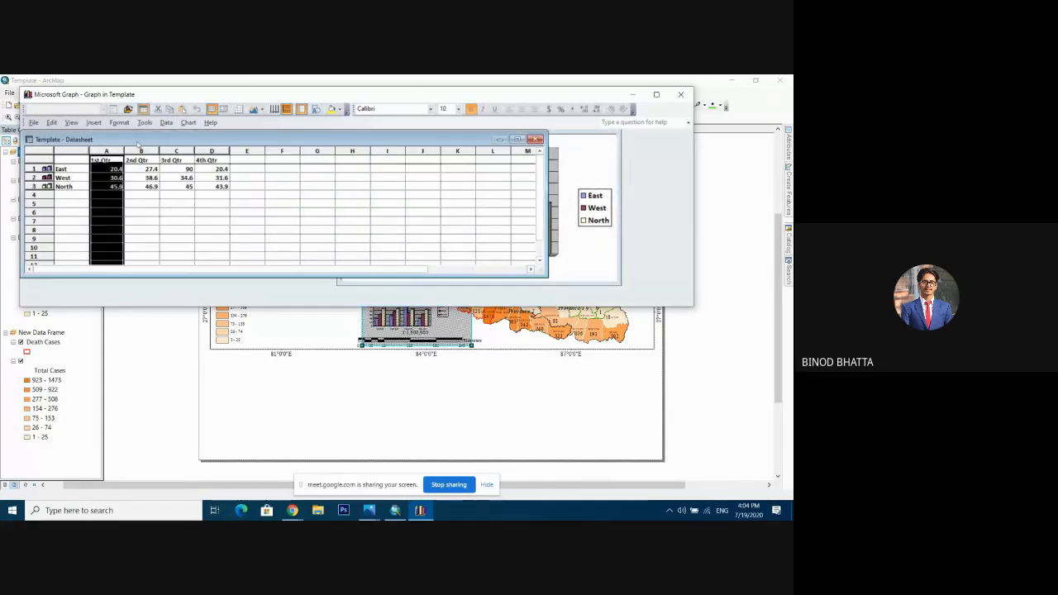
{"action": "left_click", "coordinate": [142, 149], "text": "shift"}
{"action": "left_click", "coordinate": [178, 152], "text": "shift"}
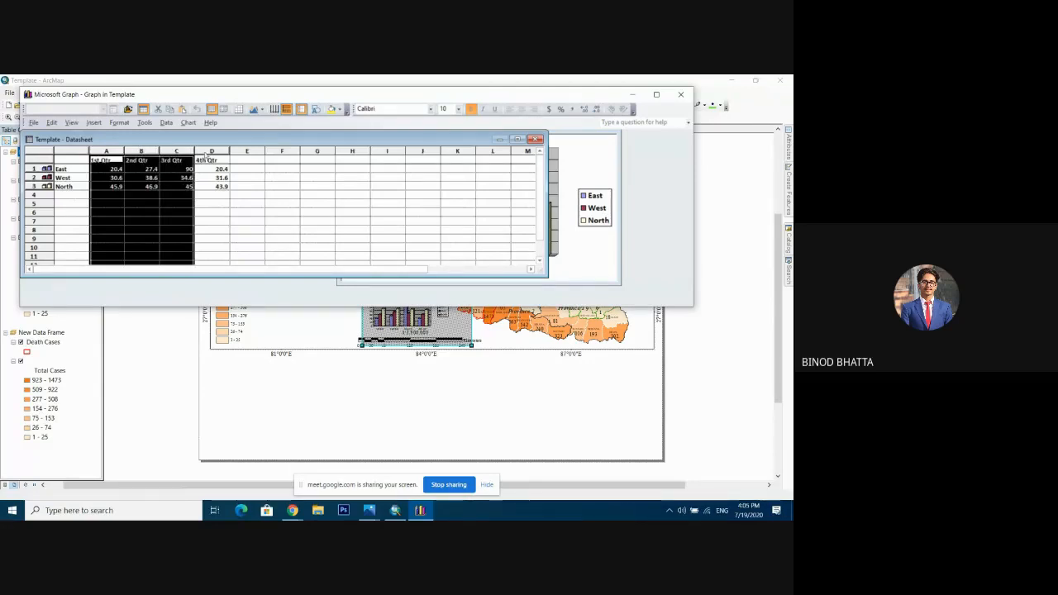
{"action": "left_click", "coordinate": [208, 152], "text": "shift"}
{"action": "right_click", "coordinate": [185, 152]}
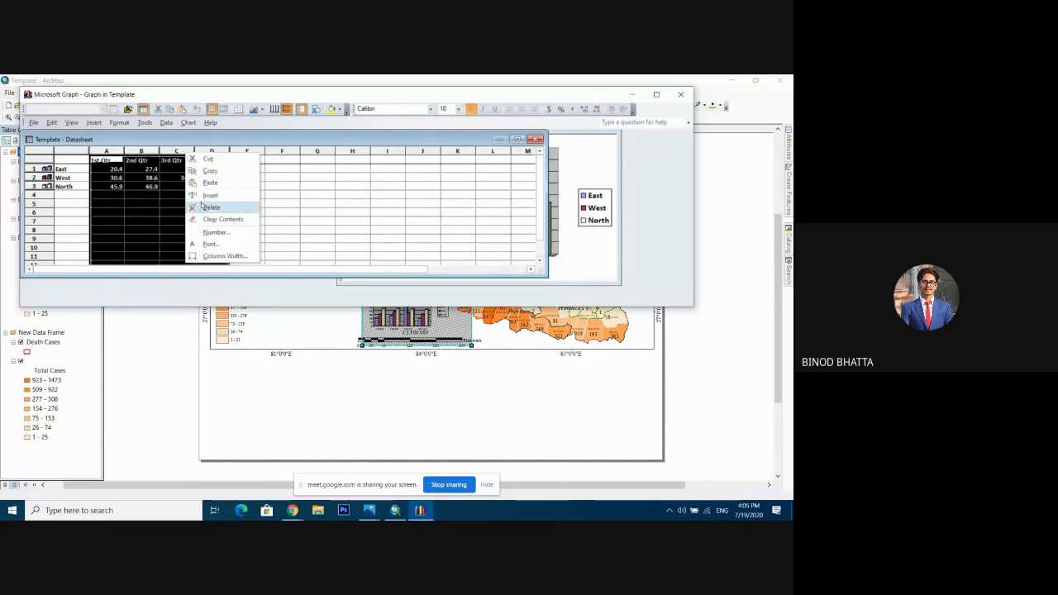
{"action": "left_click", "coordinate": [139, 187]}
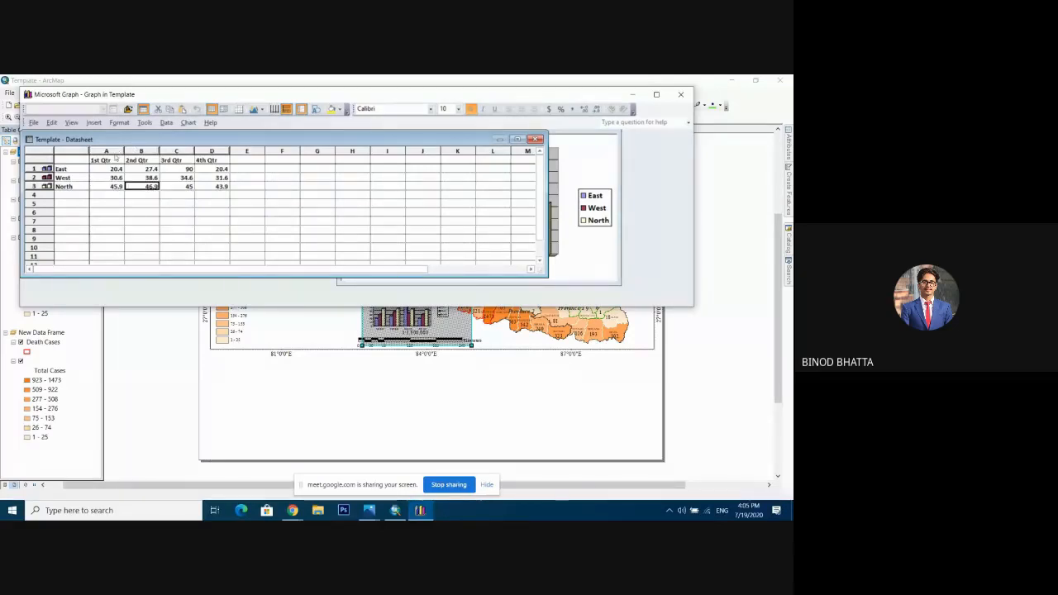
{"action": "left_click", "coordinate": [109, 151], "text": "shift"}
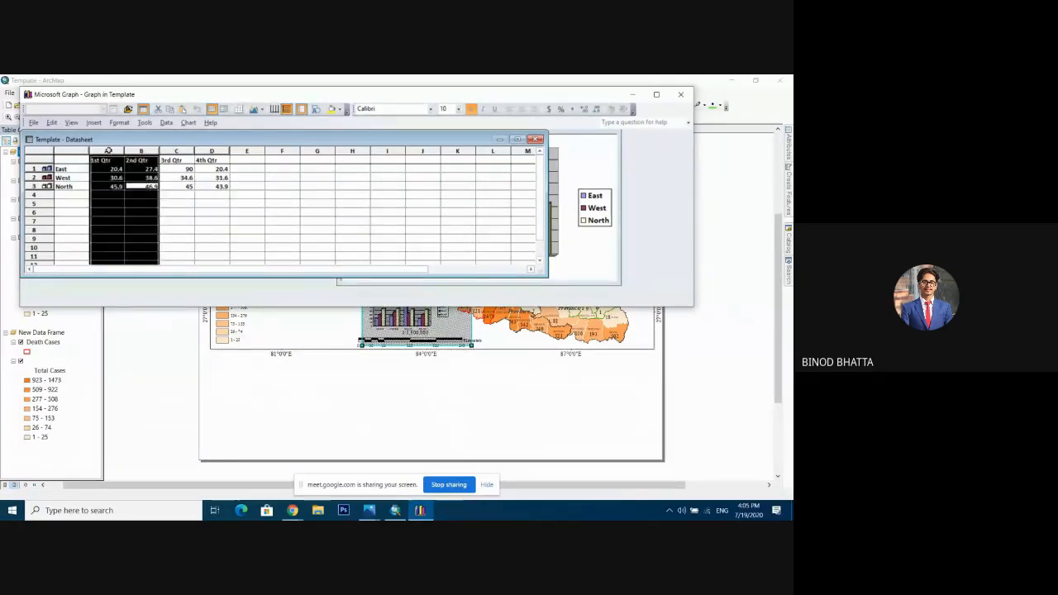
{"action": "left_click", "coordinate": [176, 152], "text": "shift"}
{"action": "left_click", "coordinate": [106, 151]}
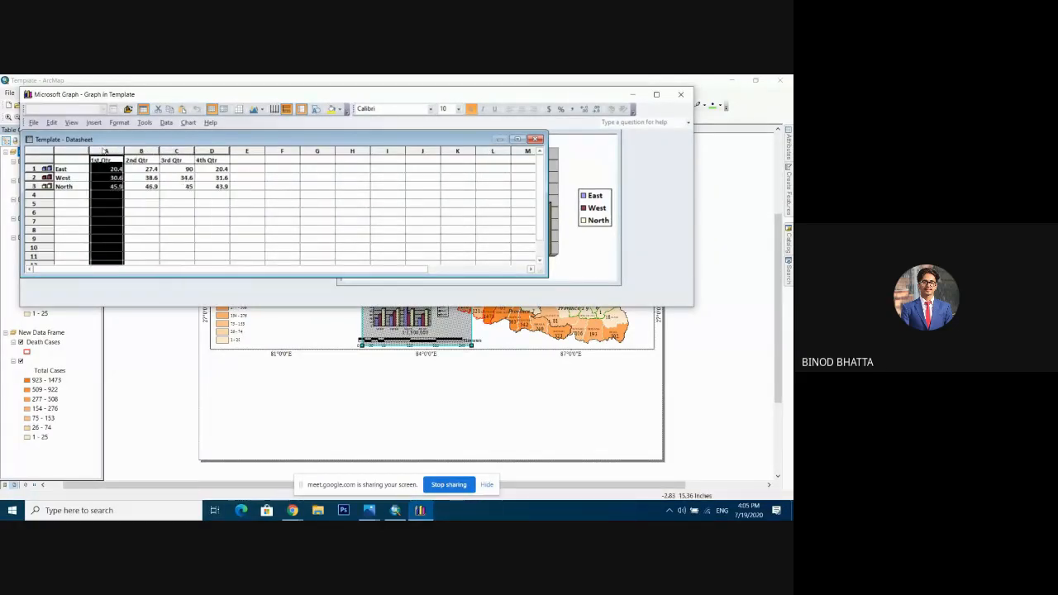
{"action": "left_click", "coordinate": [142, 153]}
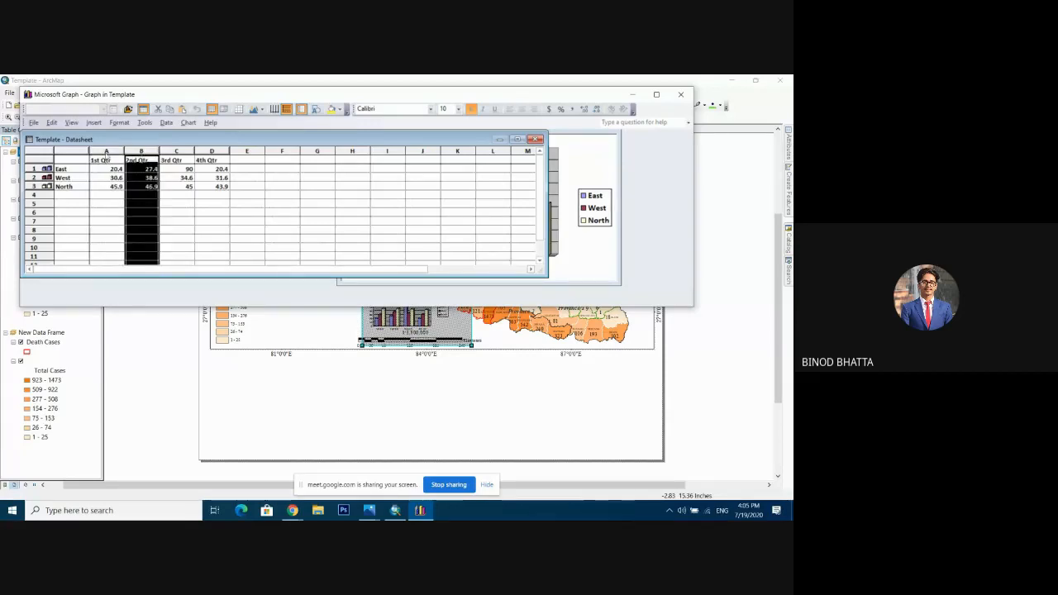
{"action": "left_click_drag", "start_coordinate": [107, 153], "coordinate": [203, 154]}
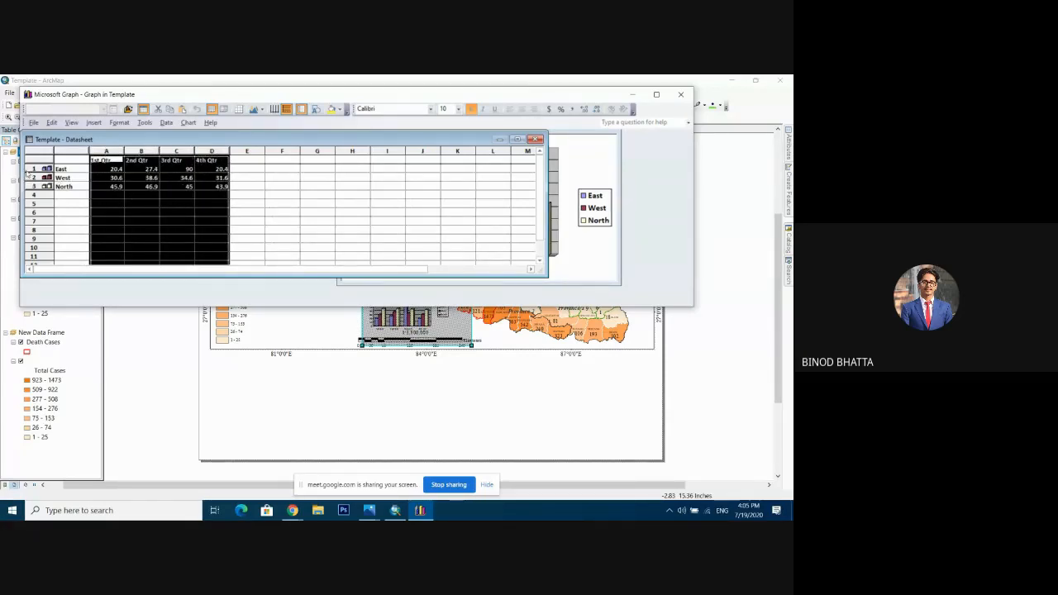
{"action": "left_click", "coordinate": [32, 169]}
{"action": "left_click", "coordinate": [32, 177], "text": "shift"}
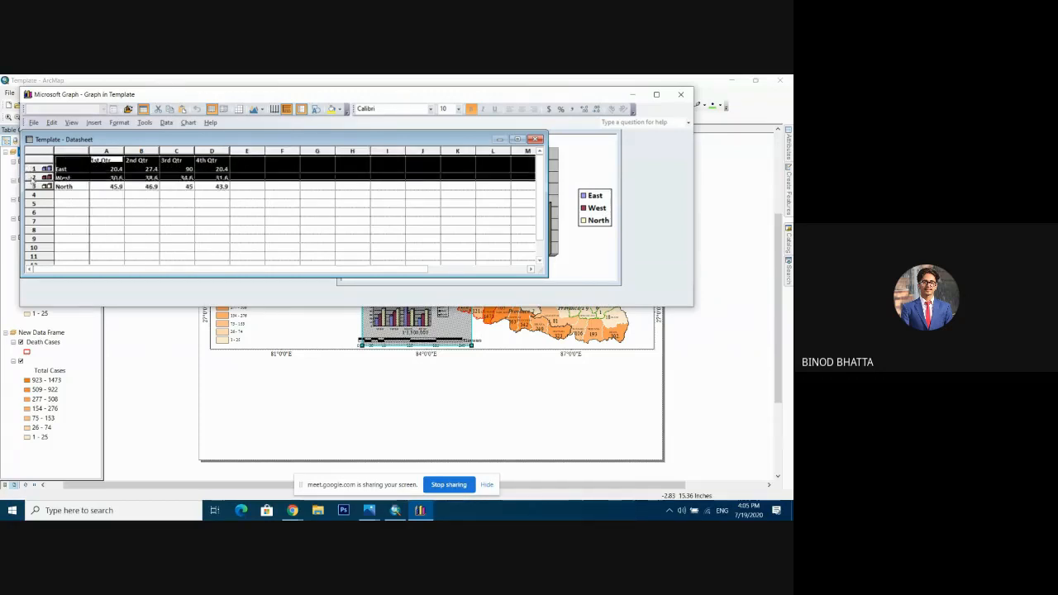
{"action": "left_click", "coordinate": [32, 187], "text": "shift"}
Delete the 1st Qtr and 2nd Qtr columns from the chart's sample datasheet.
{"action": "right_click", "coordinate": [107, 153]}
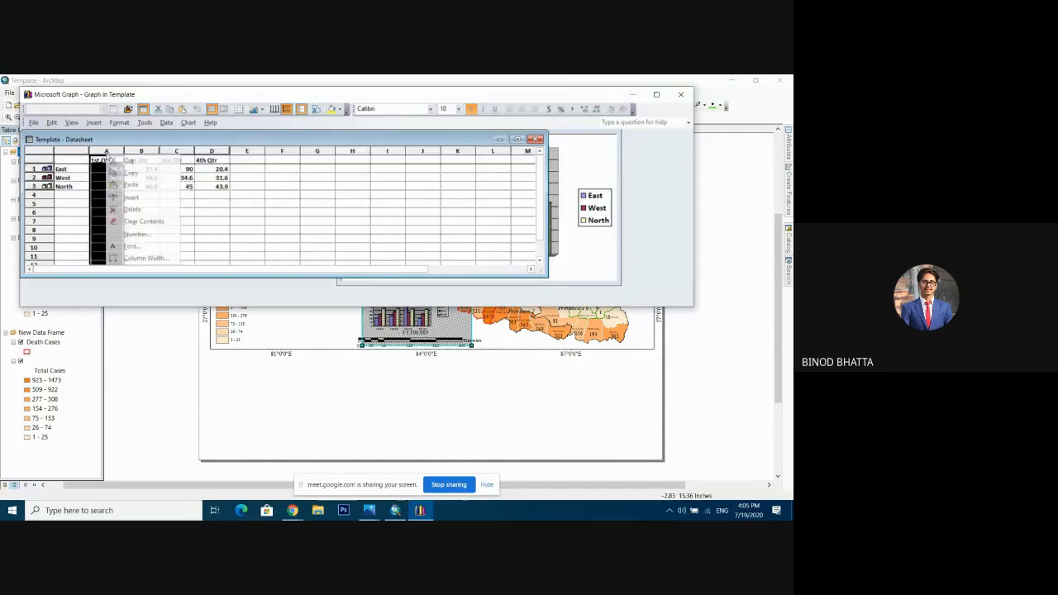
{"action": "left_click", "coordinate": [128, 209]}
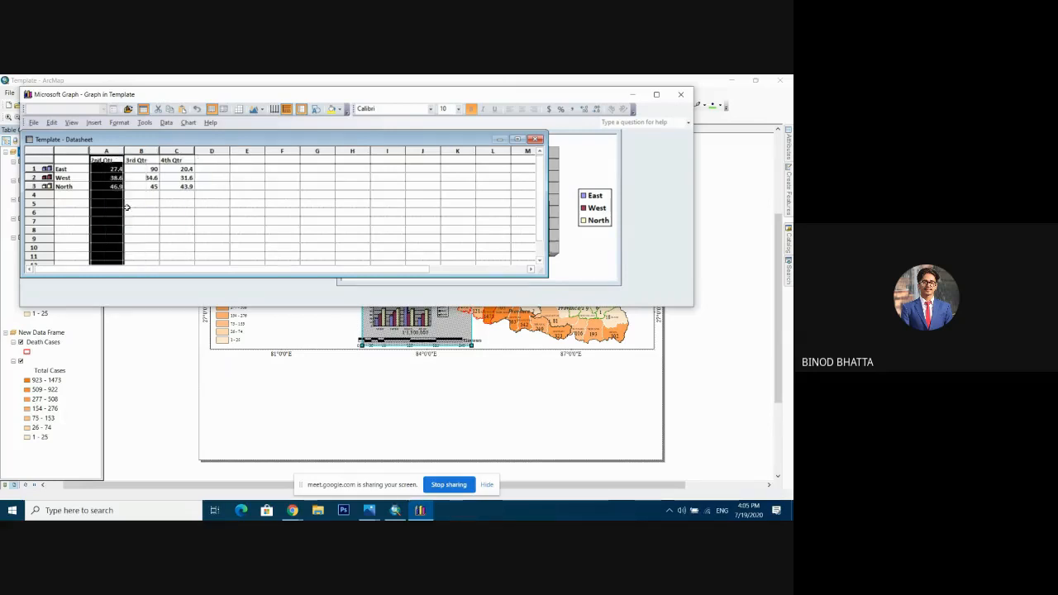
{"action": "right_click", "coordinate": [110, 154]}
{"action": "left_click", "coordinate": [130, 207]}
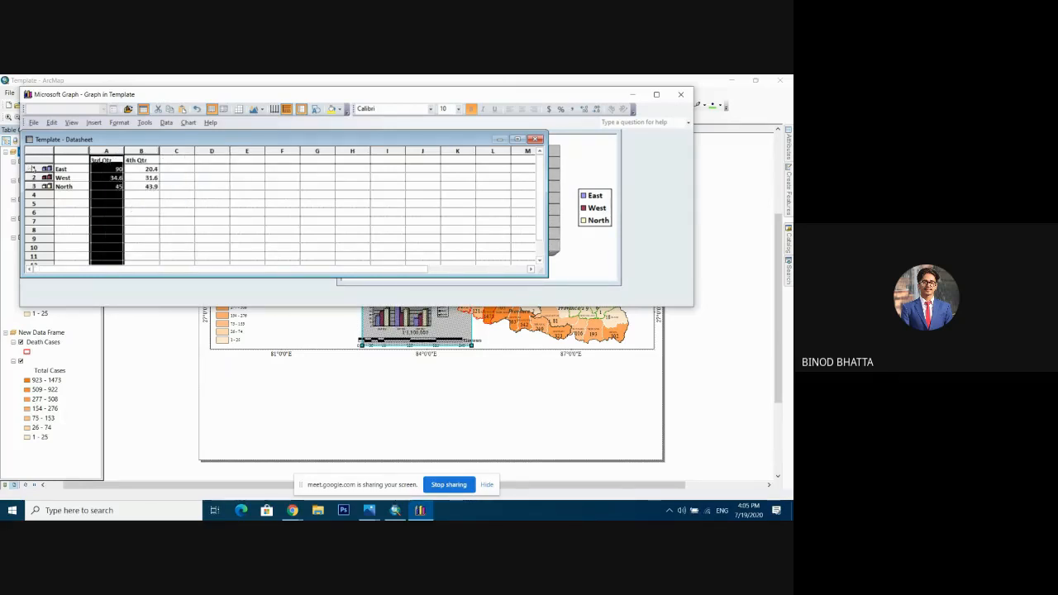
Delete the East, West and North rows from the datasheet.
{"action": "left_click", "coordinate": [30, 168]}
{"action": "left_click_drag", "start_coordinate": [31, 168], "coordinate": [33, 186]}
{"action": "right_click", "coordinate": [33, 186]}
{"action": "left_click", "coordinate": [51, 232]}
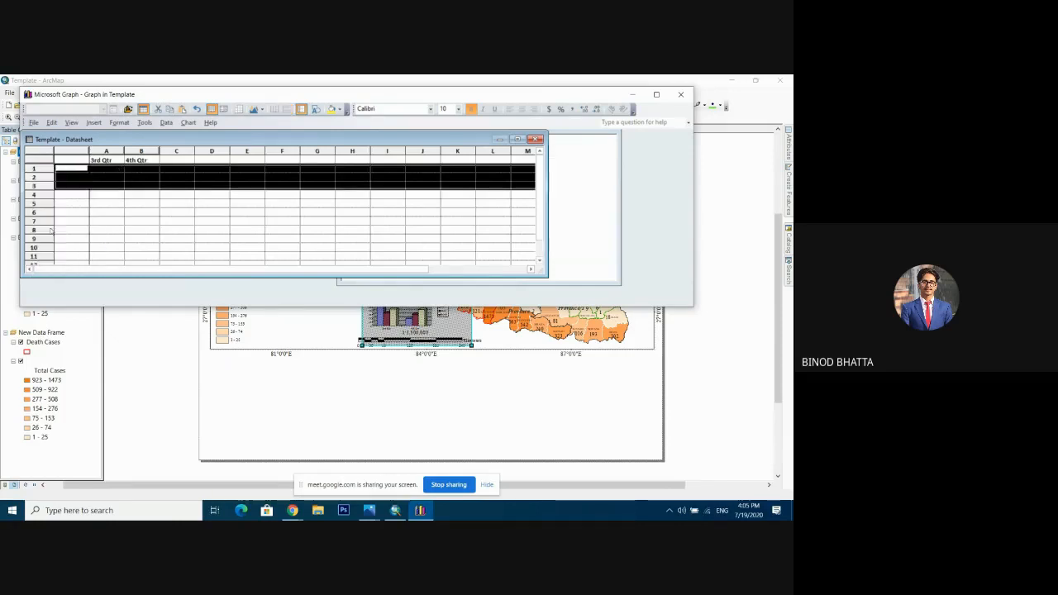
Delete the 3rd Qtr and 4th Qtr columns so the chart's datasheet is empty, and select its corner header cell.
{"action": "left_click", "coordinate": [104, 151]}
{"action": "right_click", "coordinate": [108, 153]}
{"action": "left_click", "coordinate": [130, 207]}
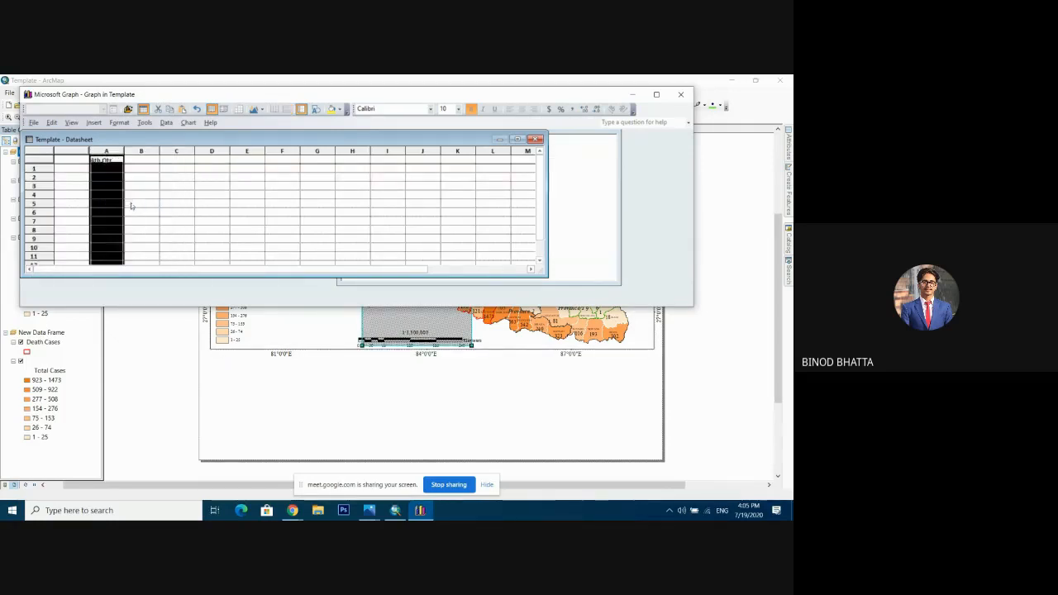
{"action": "right_click", "coordinate": [109, 151]}
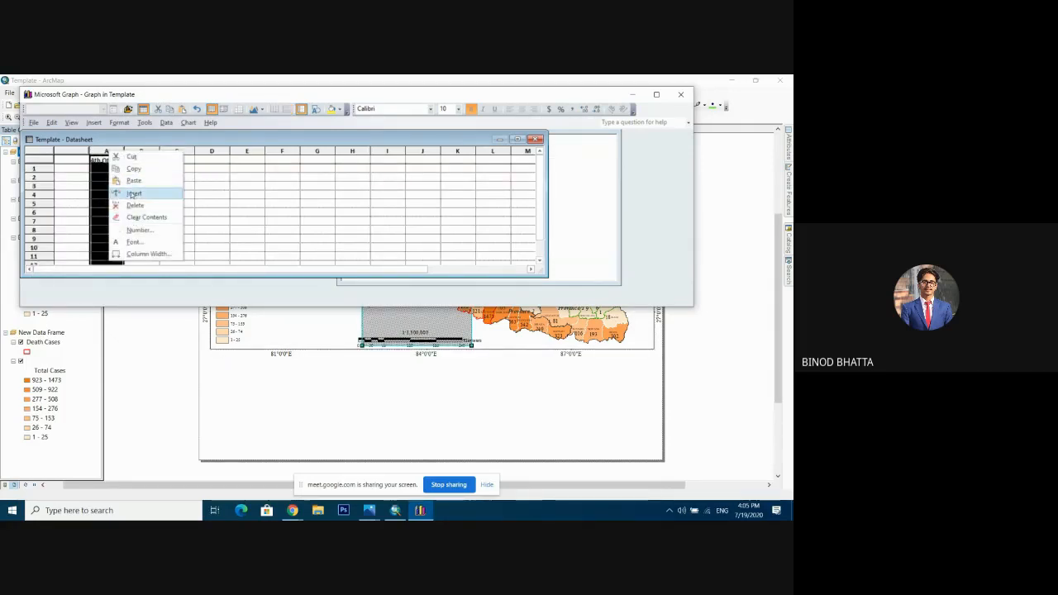
{"action": "left_click", "coordinate": [132, 205]}
{"action": "left_click", "coordinate": [62, 163]}
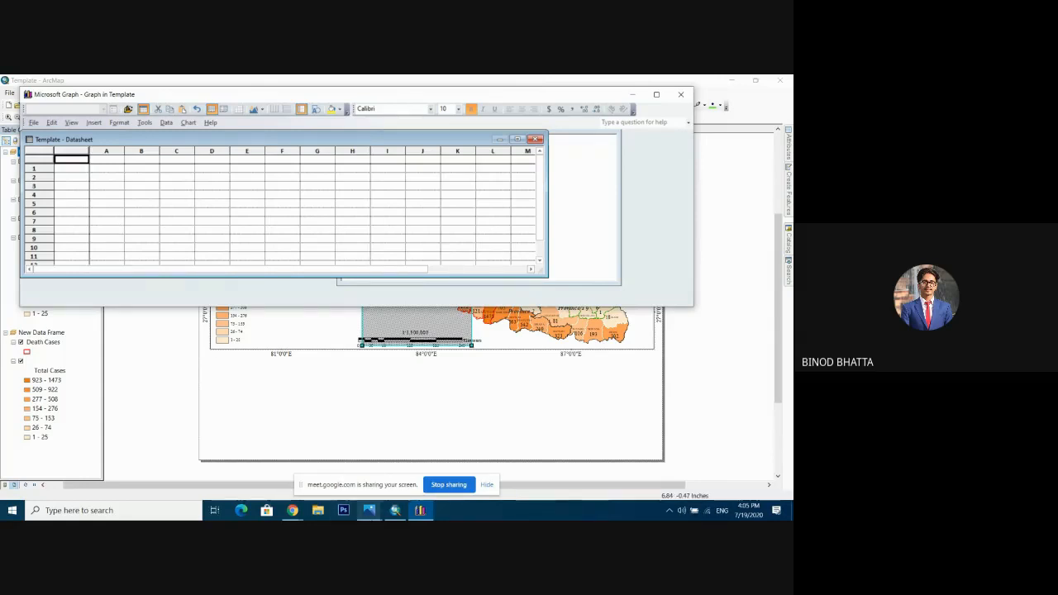
Switch to the reference COVID-19 image in Photos, examine its province-wise bar chart, and keep the image window on half the screen.
{"action": "left_click", "coordinate": [370, 510]}
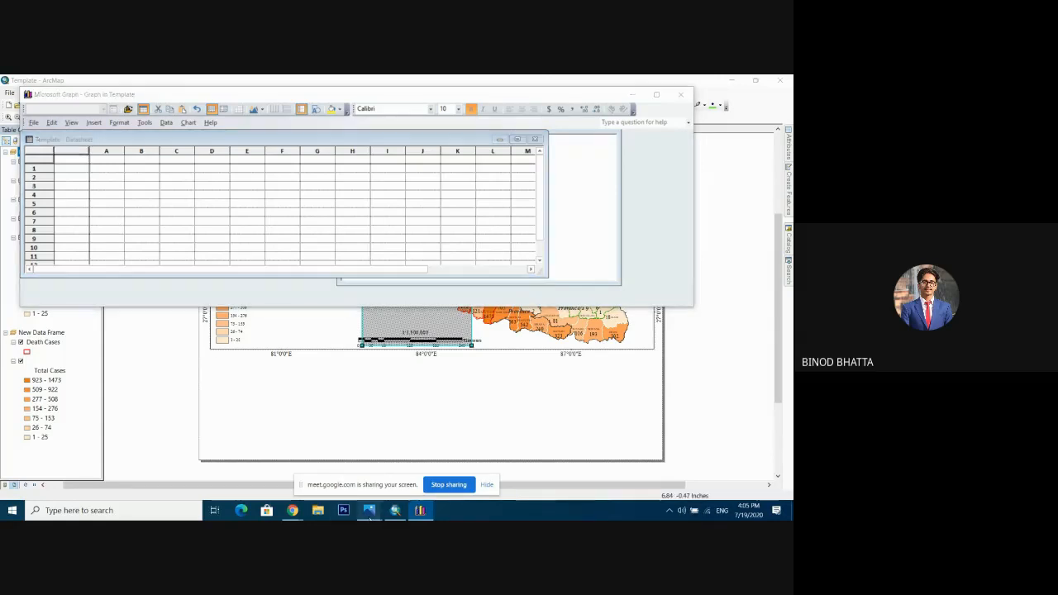
{"action": "left_click", "coordinate": [343, 485]}
{"action": "scroll", "coordinate": [546, 423], "scroll_direction": "up", "scroll_amount": 4}
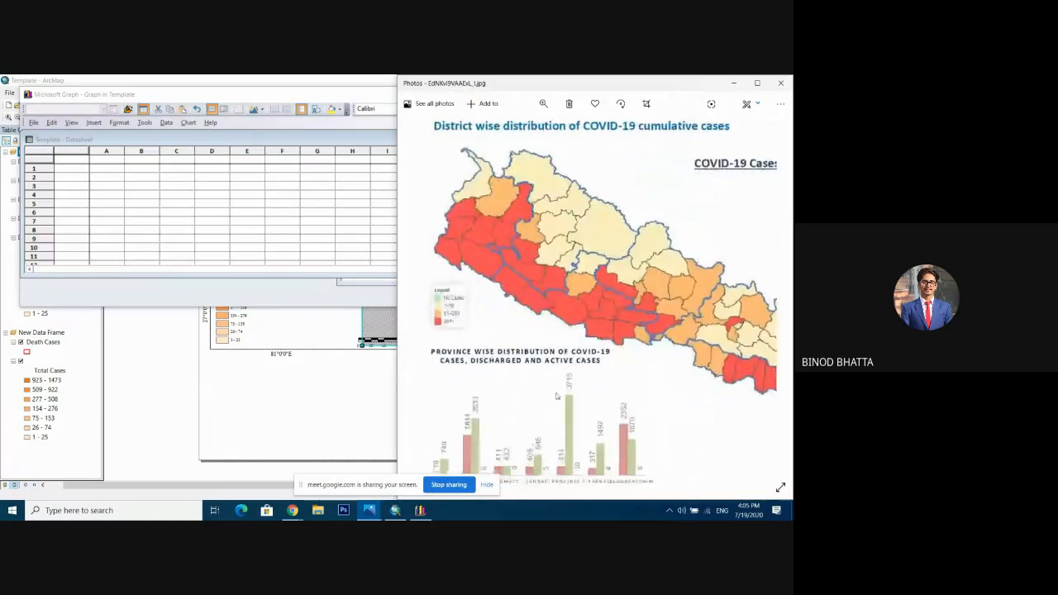
{"action": "left_click_drag", "start_coordinate": [547, 372], "coordinate": [593, 315]}
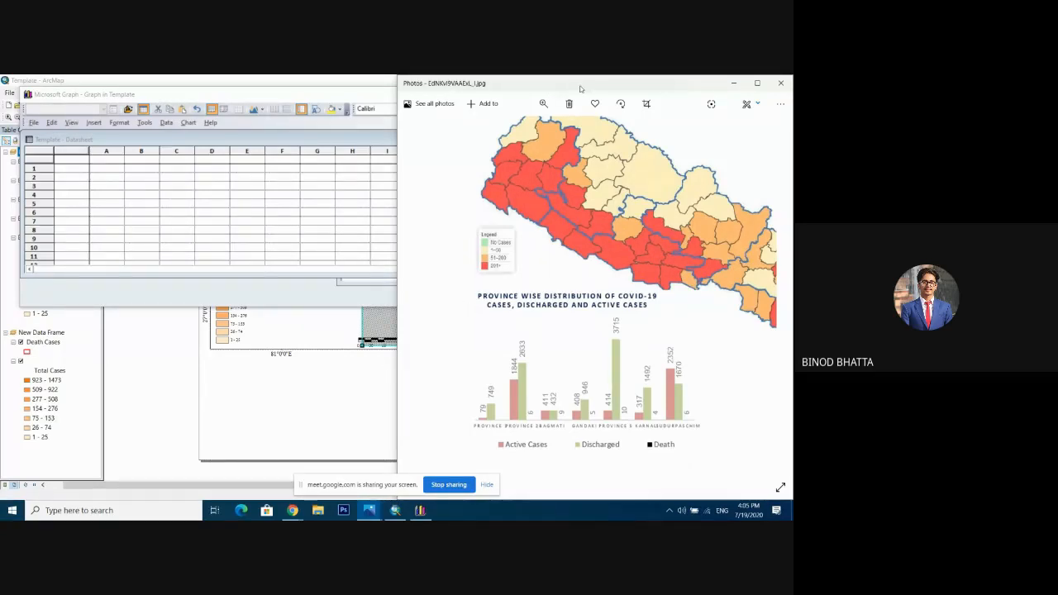
{"action": "left_click", "coordinate": [757, 82]}
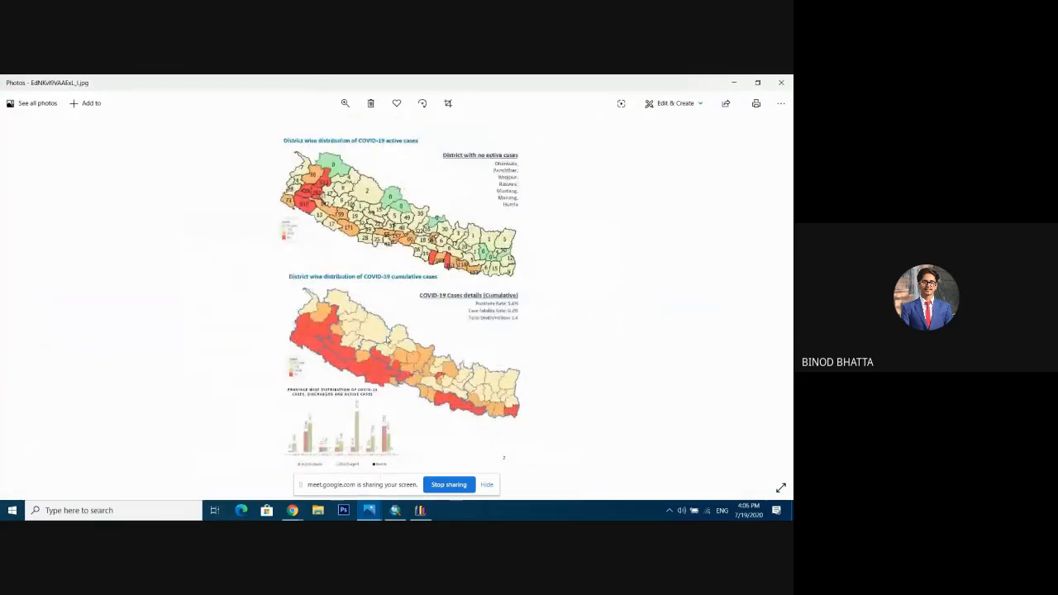
{"action": "scroll", "coordinate": [447, 361], "scroll_direction": "up", "scroll_amount": 4}
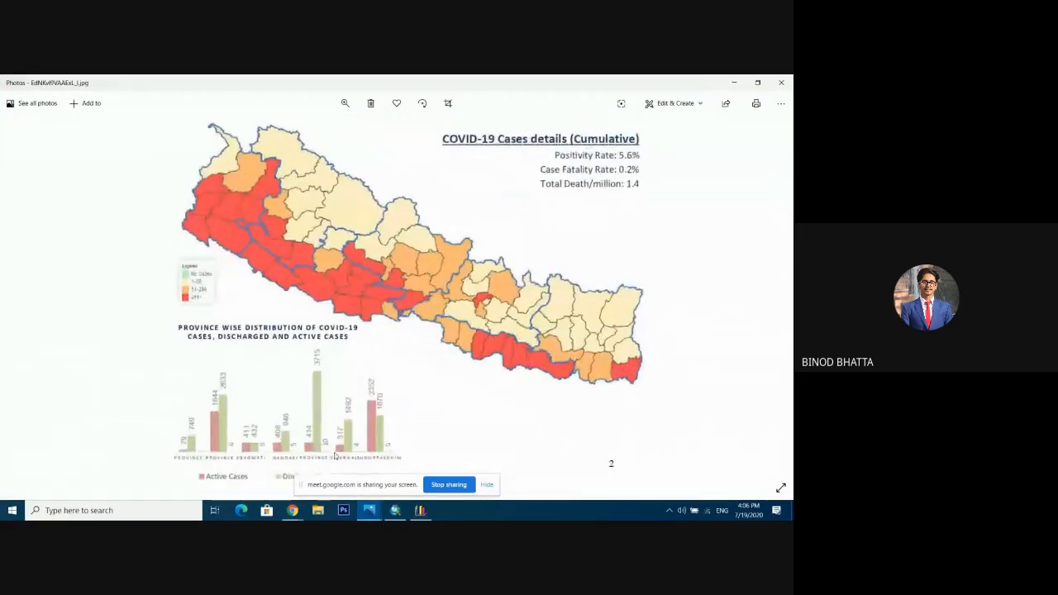
{"action": "scroll", "coordinate": [446, 361], "scroll_direction": "down", "scroll_amount": 4}
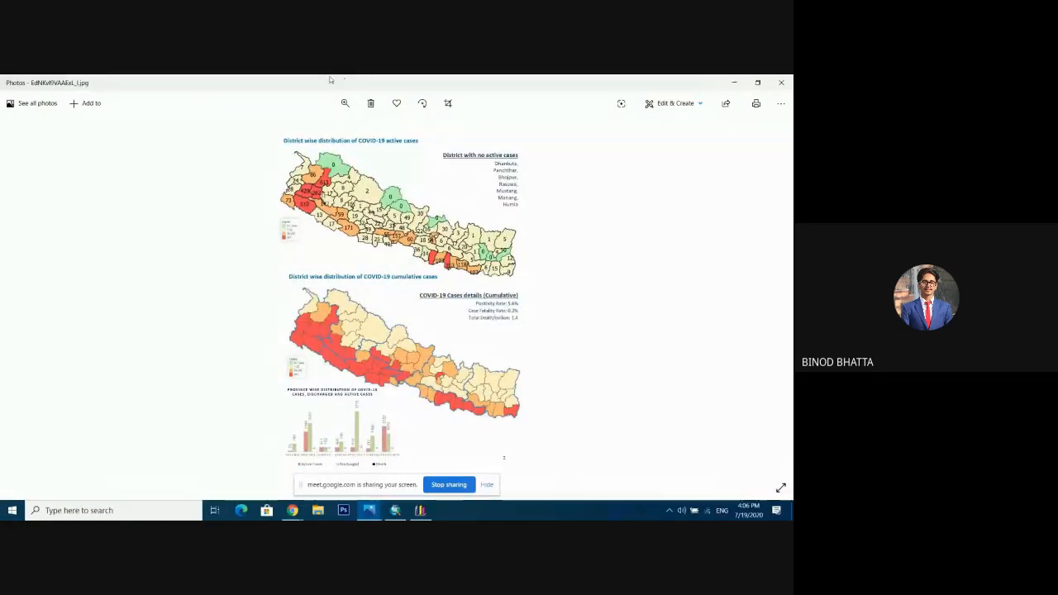
{"action": "left_click_drag", "start_coordinate": [323, 84], "coordinate": [792, 76]}
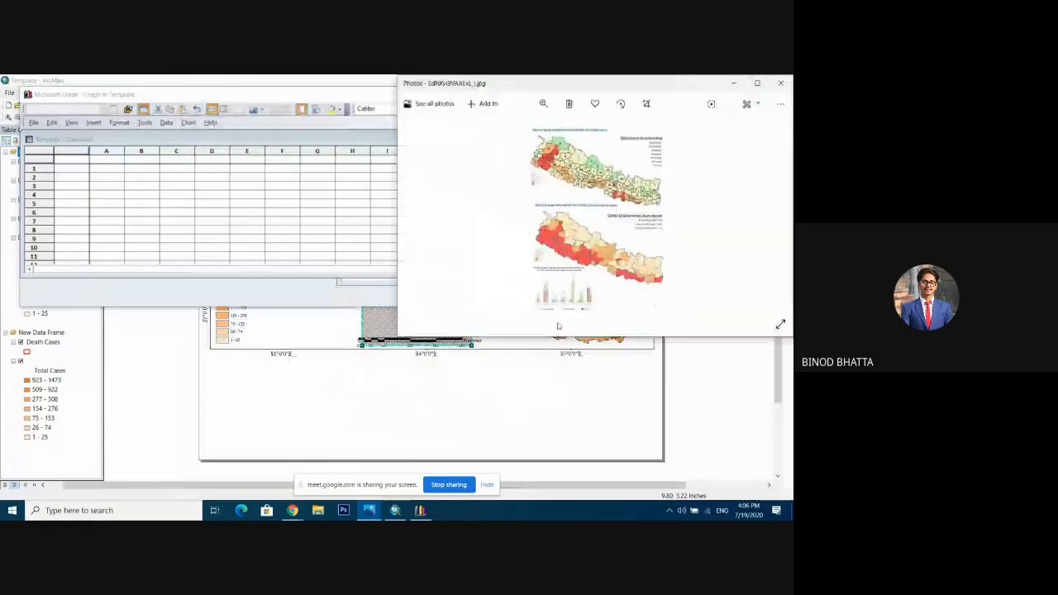
{"action": "key", "text": "super+Down"}
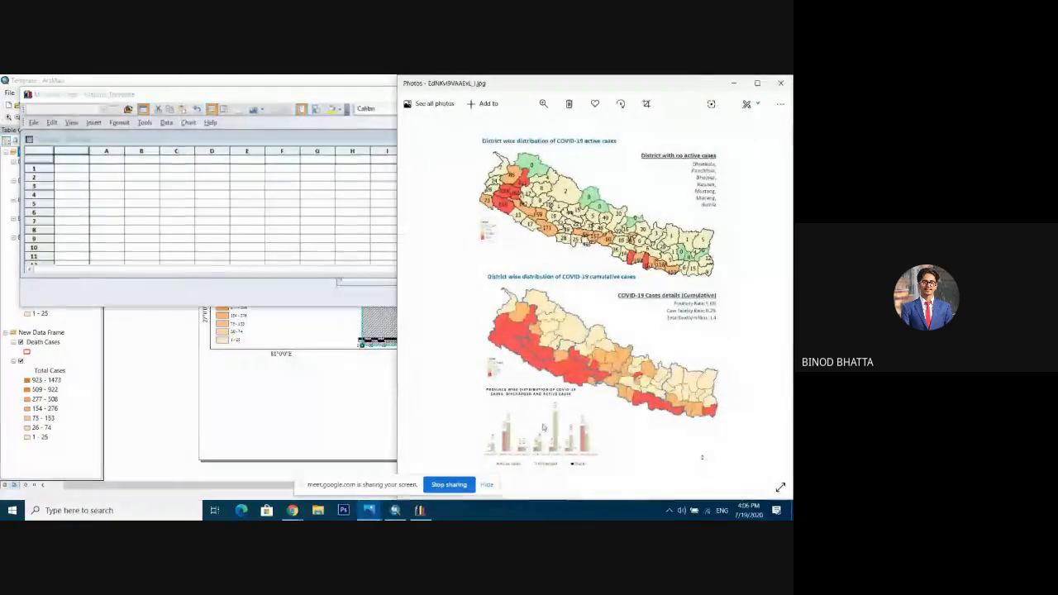
Place ArcMap beside the reference image, reopen the chart object's datasheet, and narrow the Microsoft Graph window so the image is uncovered.
{"action": "left_click", "coordinate": [124, 79]}
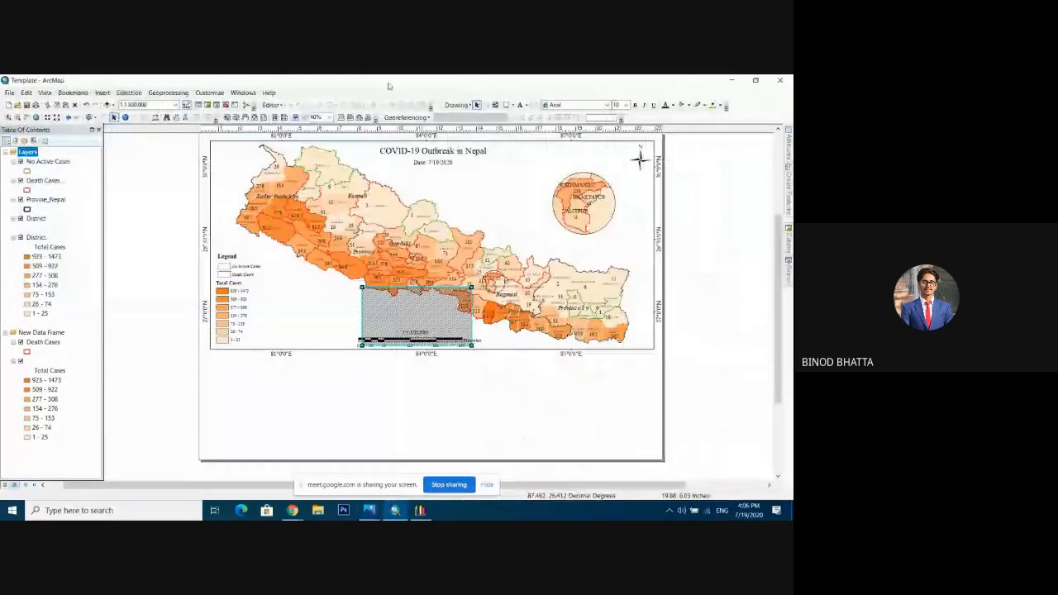
{"action": "left_click_drag", "start_coordinate": [390, 85], "coordinate": [3, 91]}
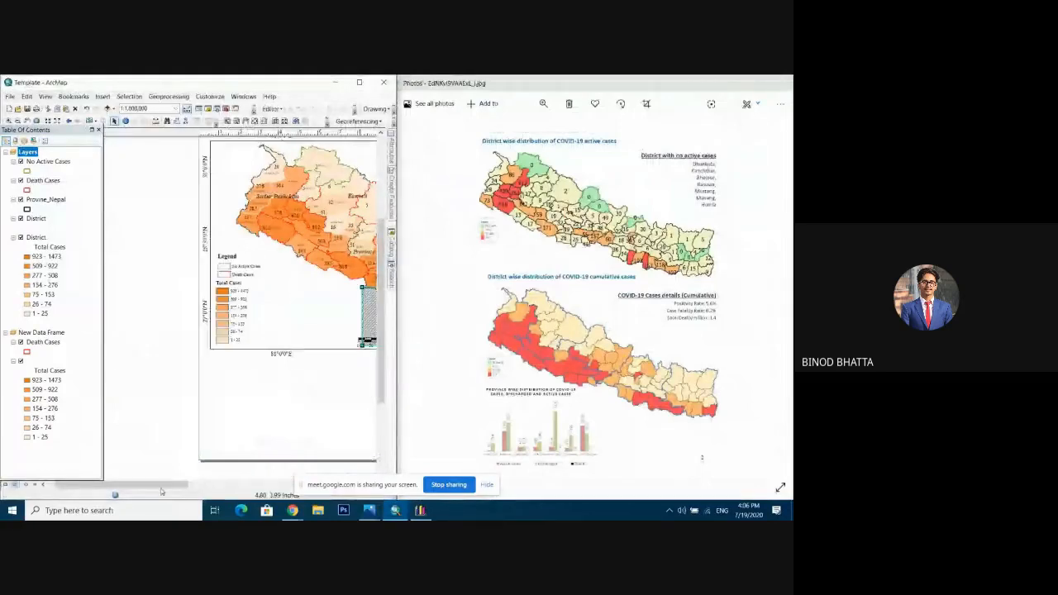
{"action": "left_click_drag", "start_coordinate": [157, 487], "coordinate": [197, 488]}
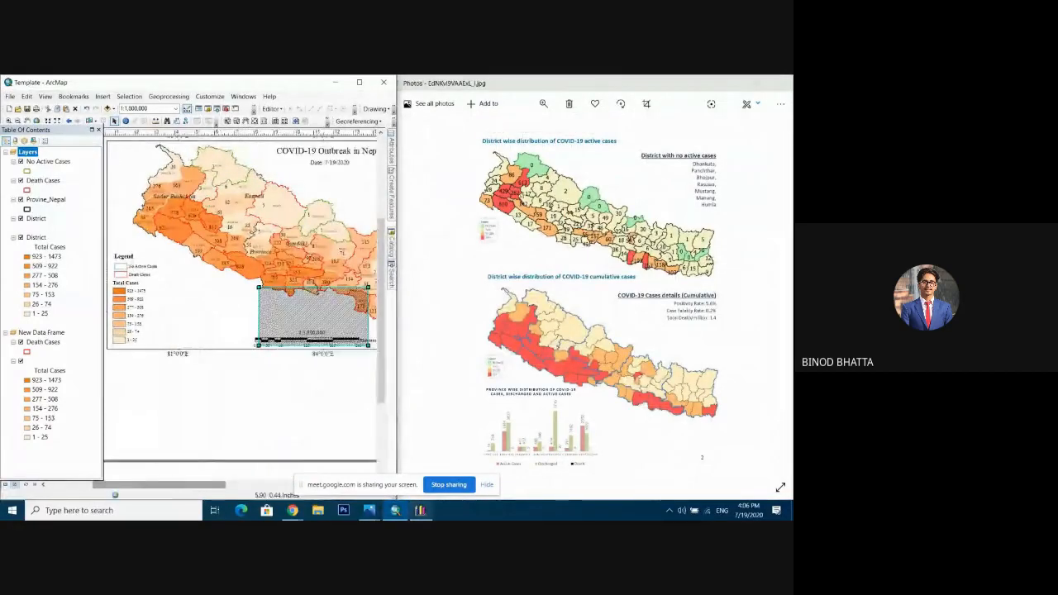
{"action": "double_click", "coordinate": [324, 311]}
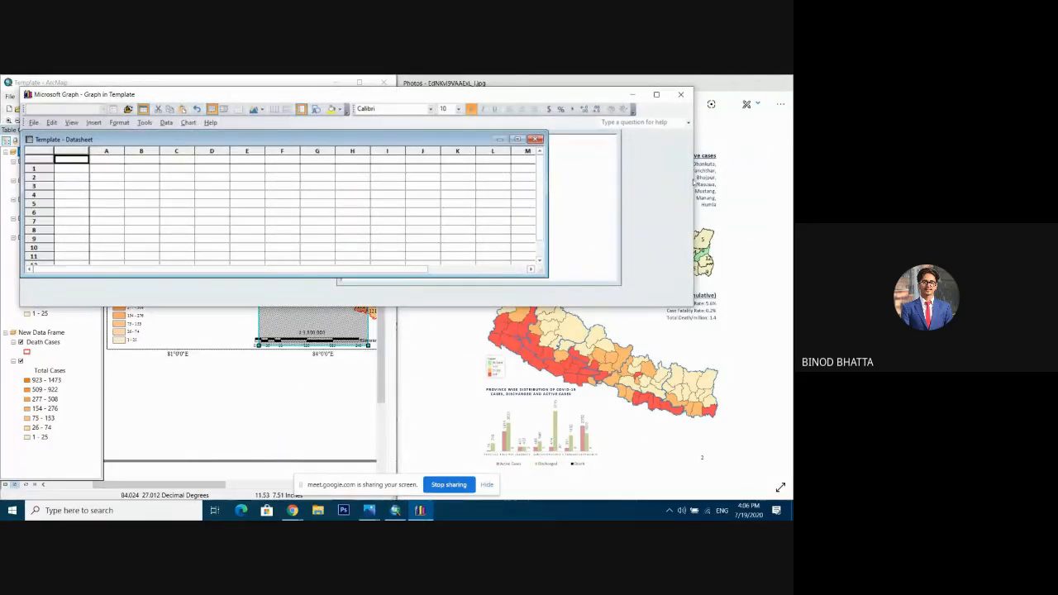
{"action": "left_click_drag", "start_coordinate": [693, 183], "coordinate": [388, 202]}
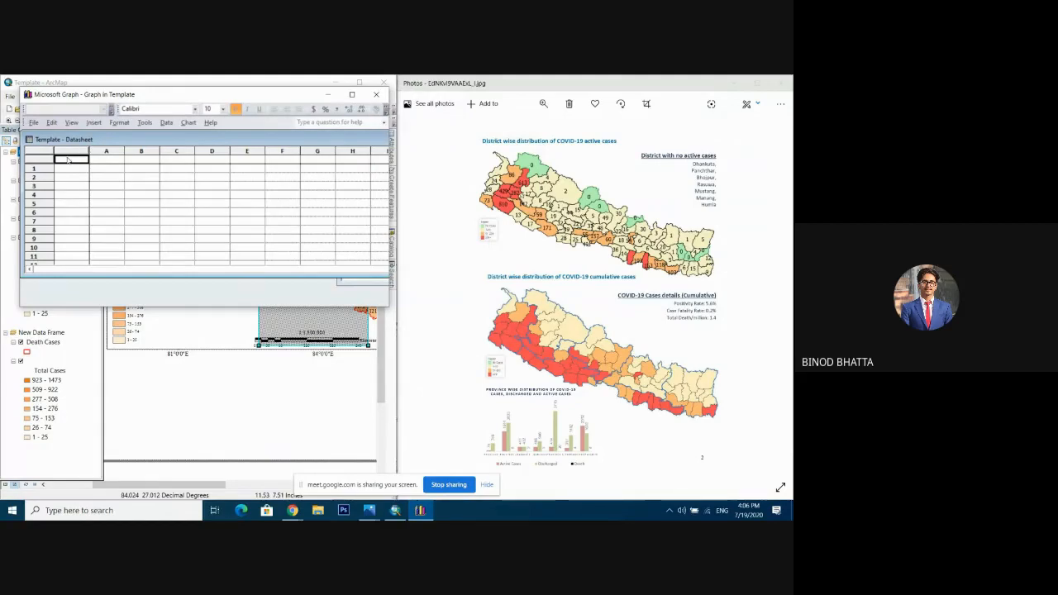
Enter the header Province in the datasheet's label column, with Province 1 and Province 2 as the first two row labels.
{"action": "type", "text": "Province"}
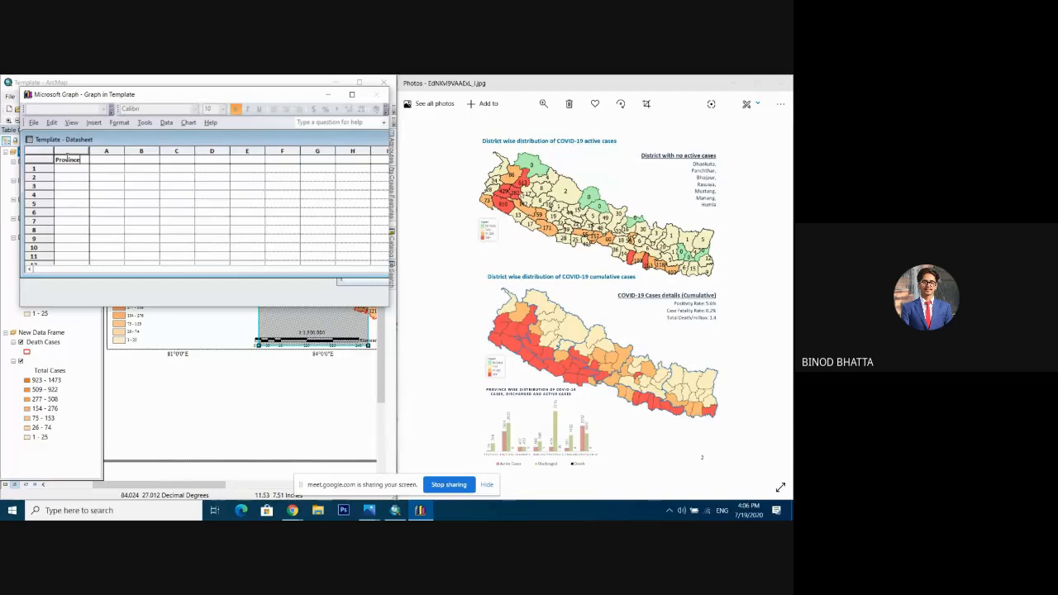
{"action": "key", "text": "Return"}
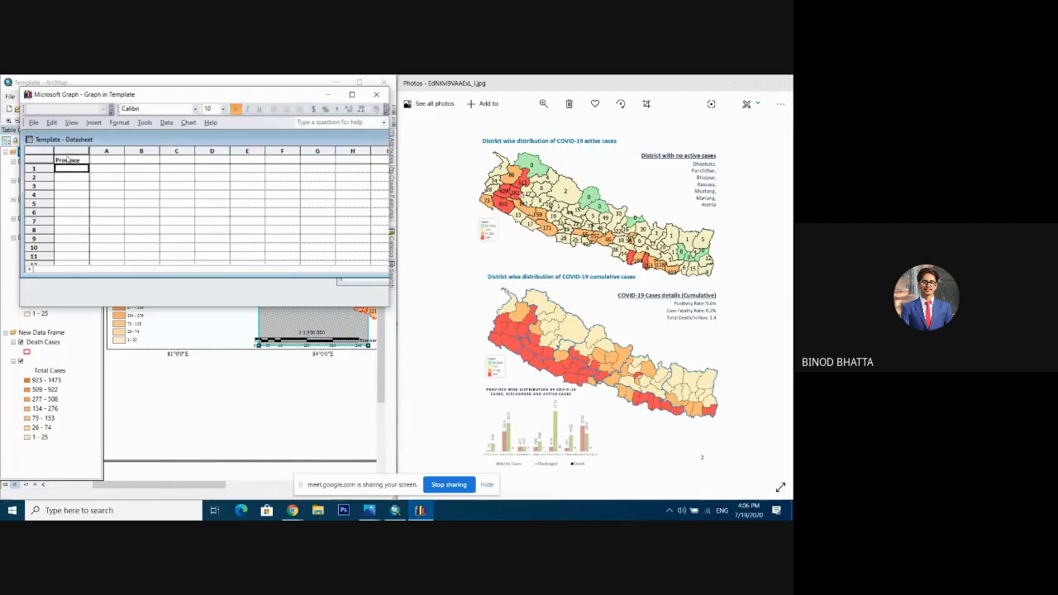
{"action": "type", "text": "Province"}
{"action": "type", "text": "1"}
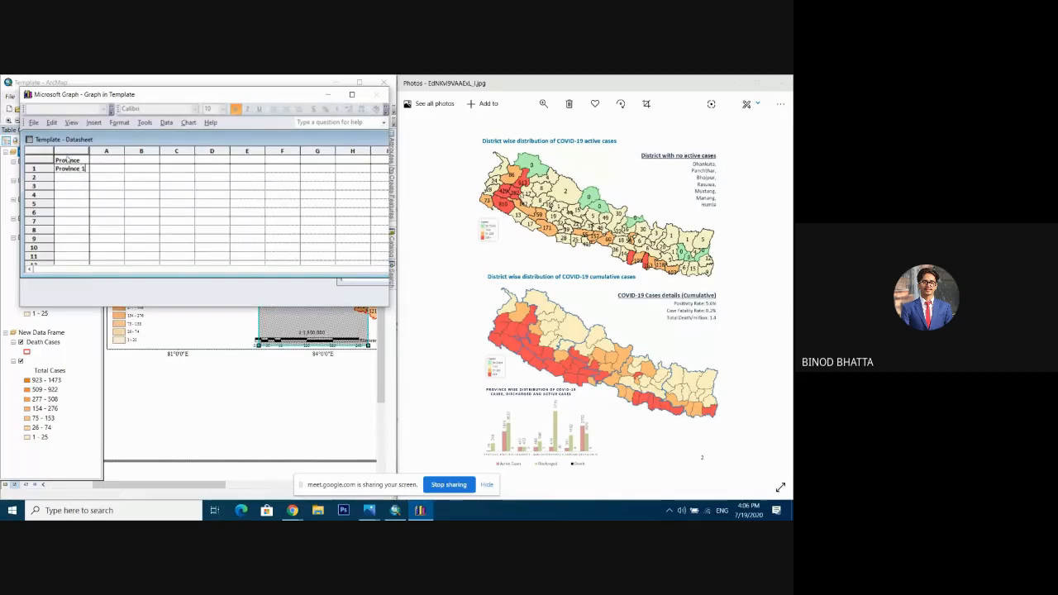
{"action": "key", "text": "Return"}
{"action": "type", "text": "Province 2"}
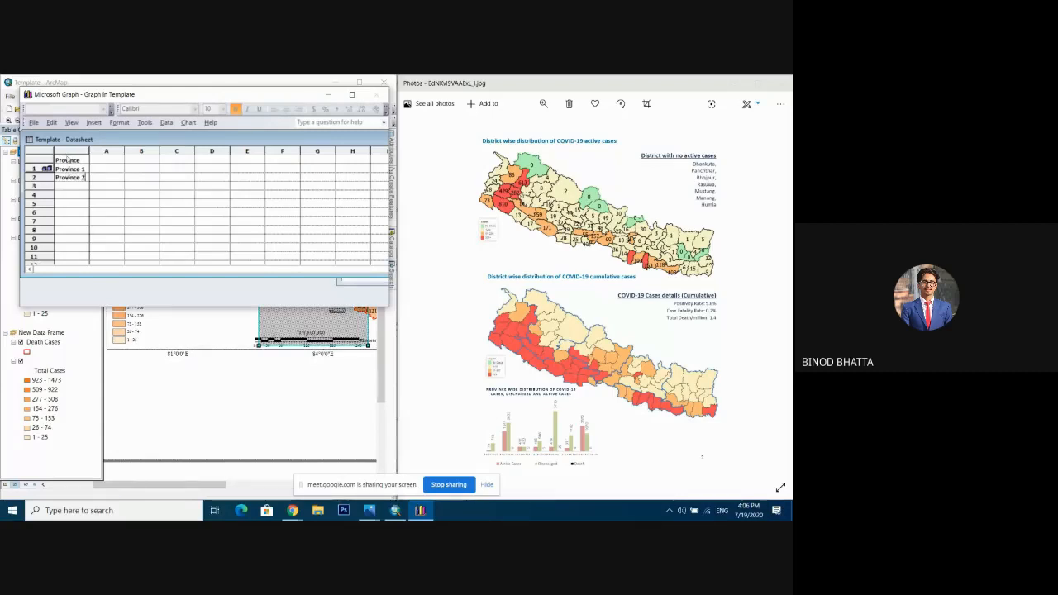
{"action": "key", "text": "Return"}
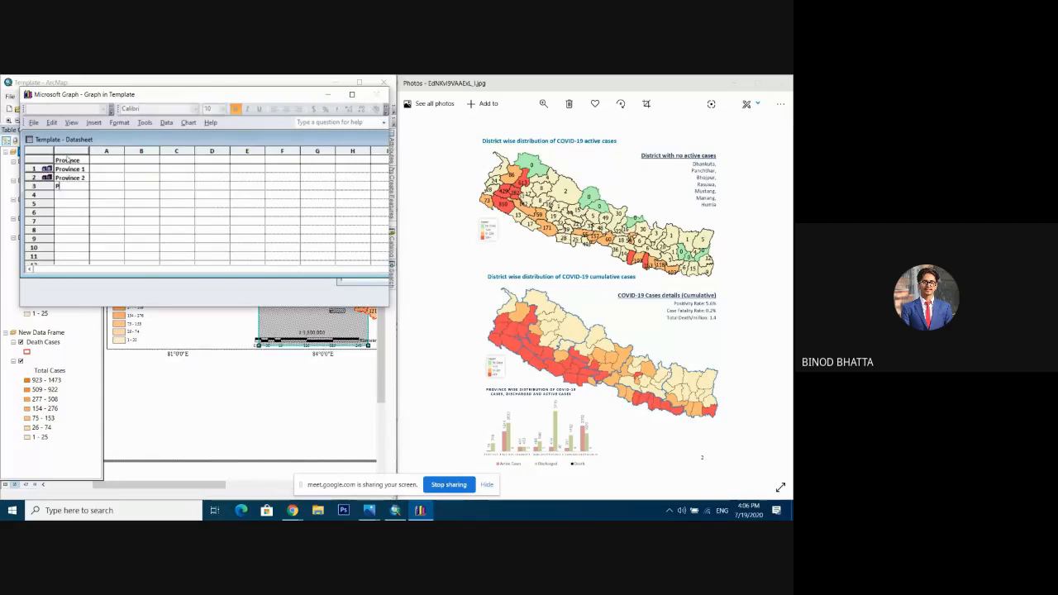
Enter Bagmati as the third row label in the datasheet.
{"action": "type", "text": "Province"}
{"action": "key", "text": "BackSpace"}
{"action": "key", "text": "BackSpace"}
{"action": "key", "text": "BackSpace"}
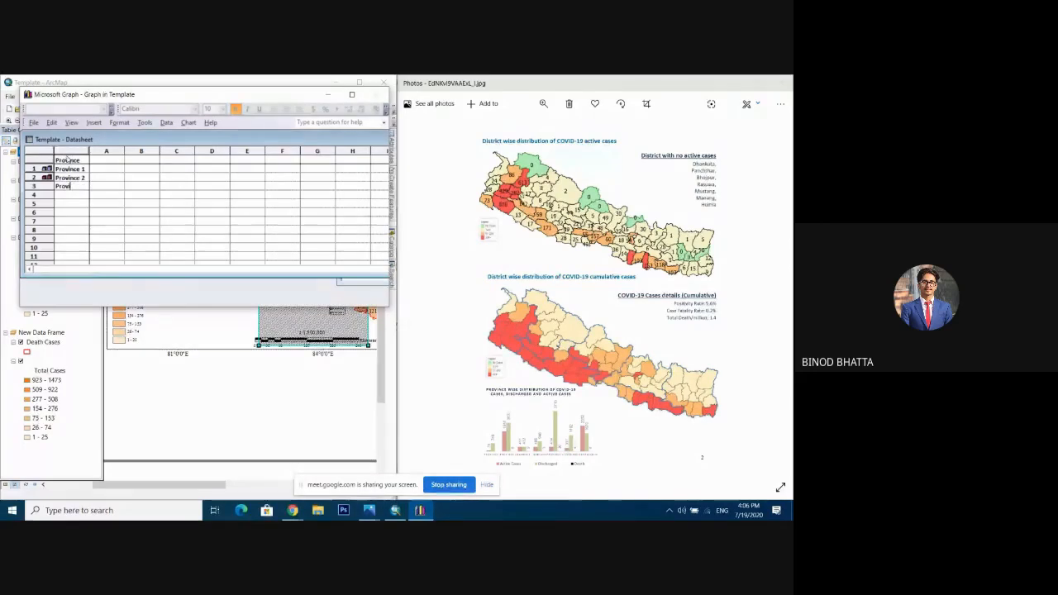
{"action": "key", "text": "BackSpace"}
{"action": "type", "text": "Bagma"}
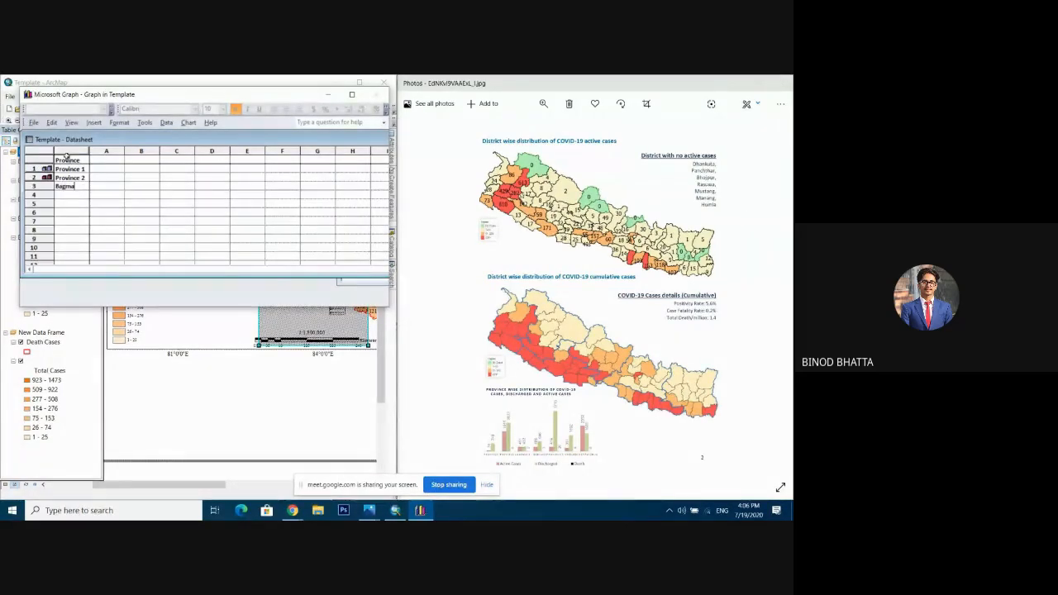
{"action": "type", "text": "ti"}
{"action": "key", "text": "Return"}
Enter Gandaki as the fourth row label in the datasheet.
{"action": "type", "text": "Karna"}
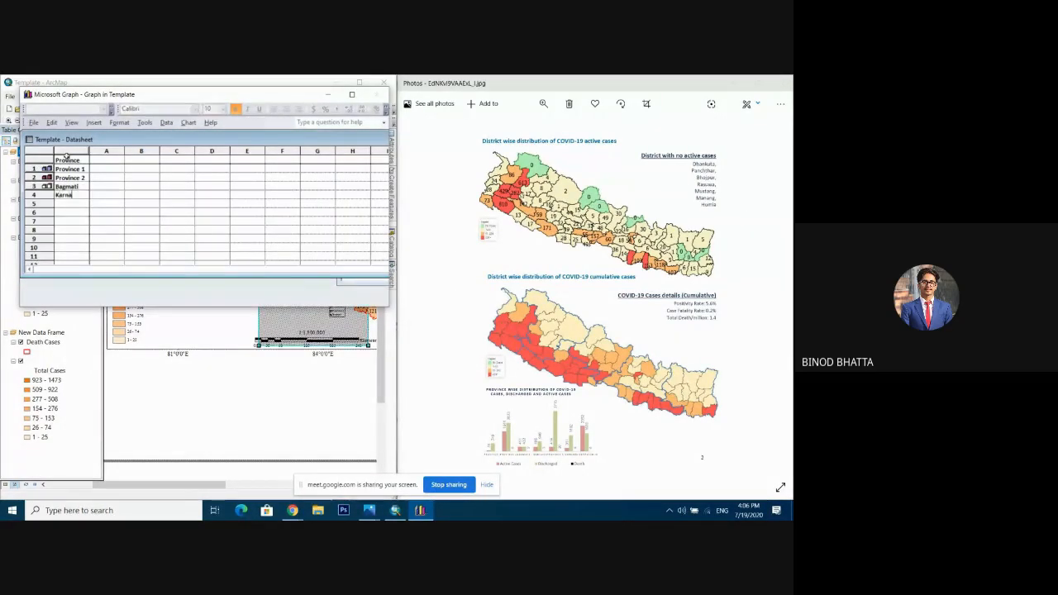
{"action": "key", "text": "BackSpace"}
{"action": "key", "text": "BackSpace"}
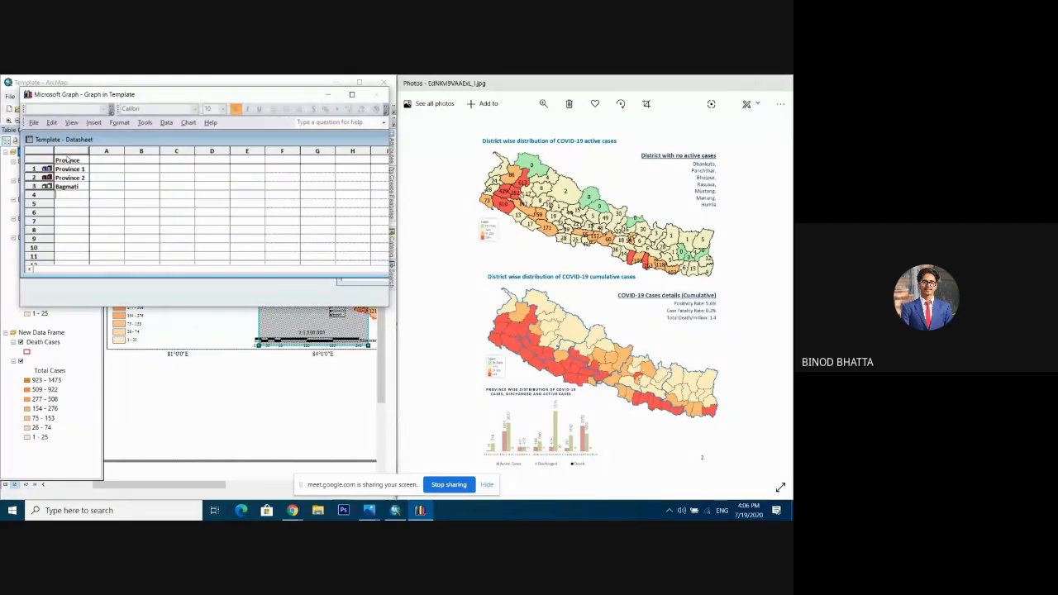
{"action": "type", "text": "Gandaki"}
{"action": "key", "text": "Return"}
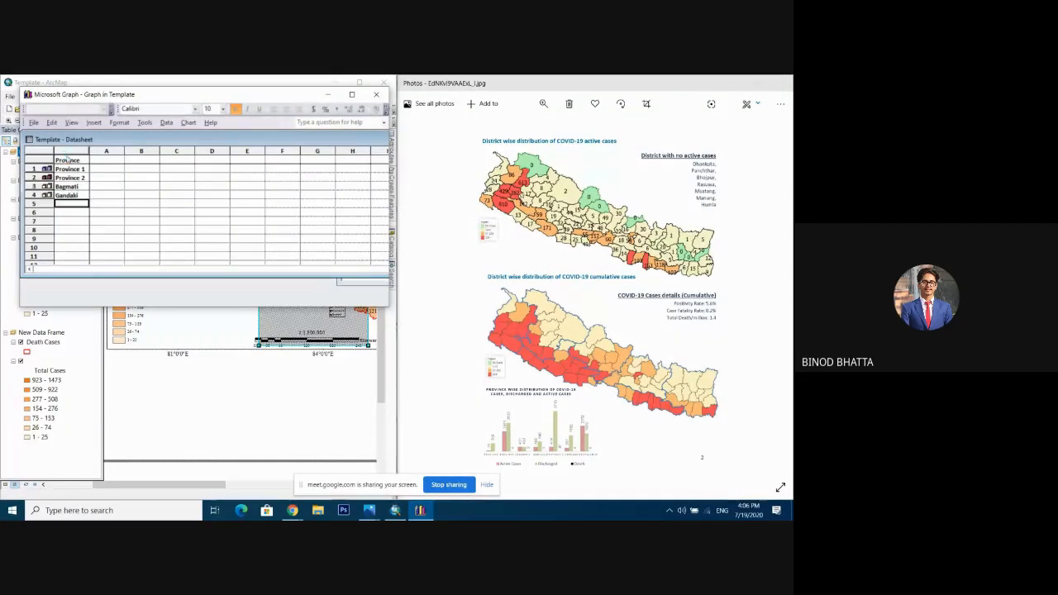
Add Province 5, Karnali and Sudurpaschim as the fifth to seventh row labels in the datasheet.
{"action": "type", "text": "Province"}
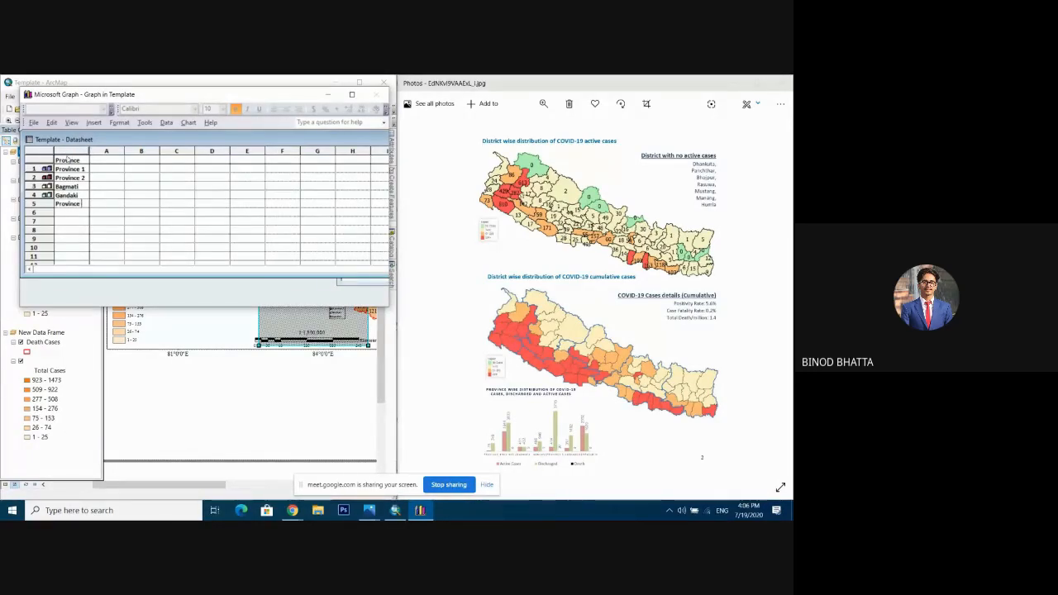
{"action": "type", "text": " 5"}
{"action": "key", "text": "Return"}
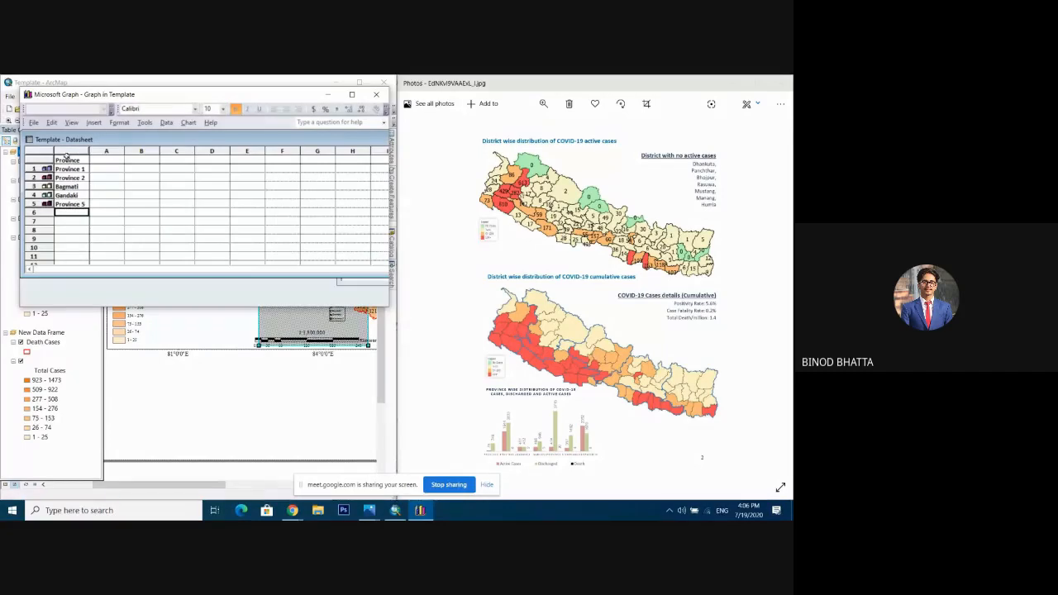
{"action": "type", "text": "Karnali"}
{"action": "key", "text": "Return"}
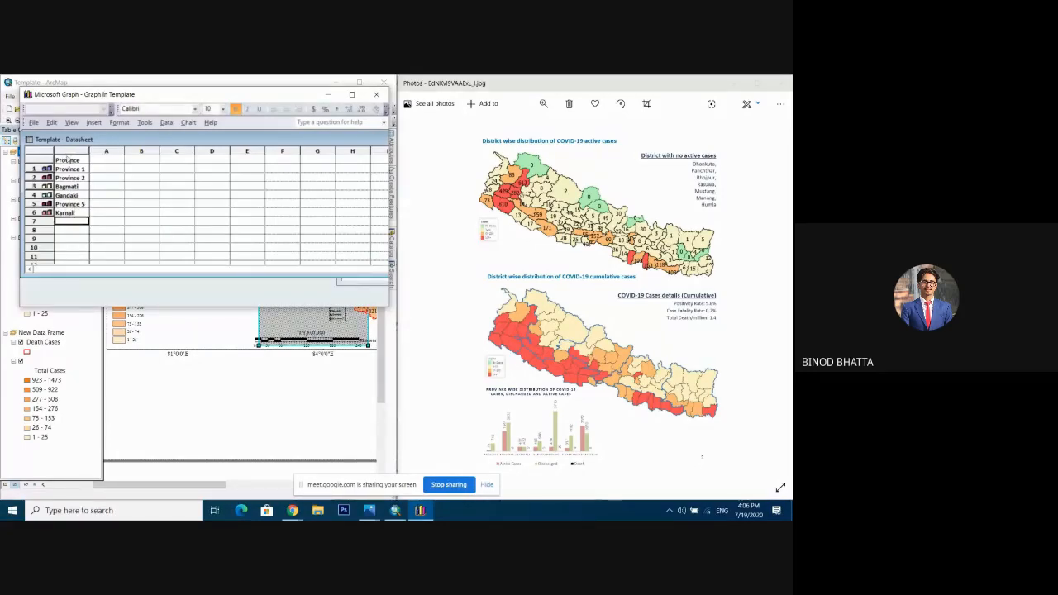
{"action": "type", "text": "S"}
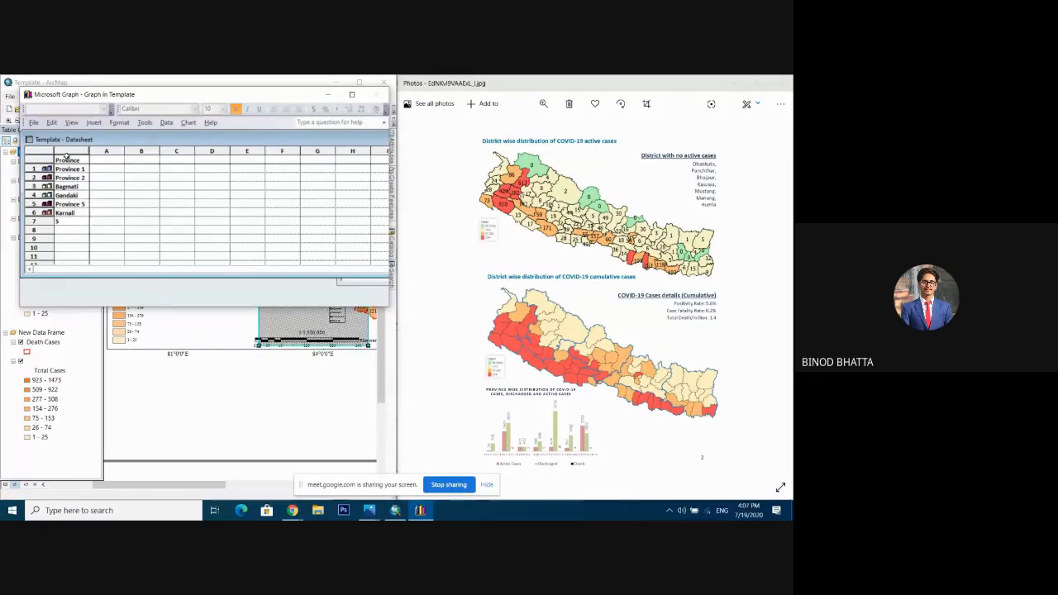
{"action": "type", "text": "udurpaschim"}
{"action": "left_click", "coordinate": [116, 161]}
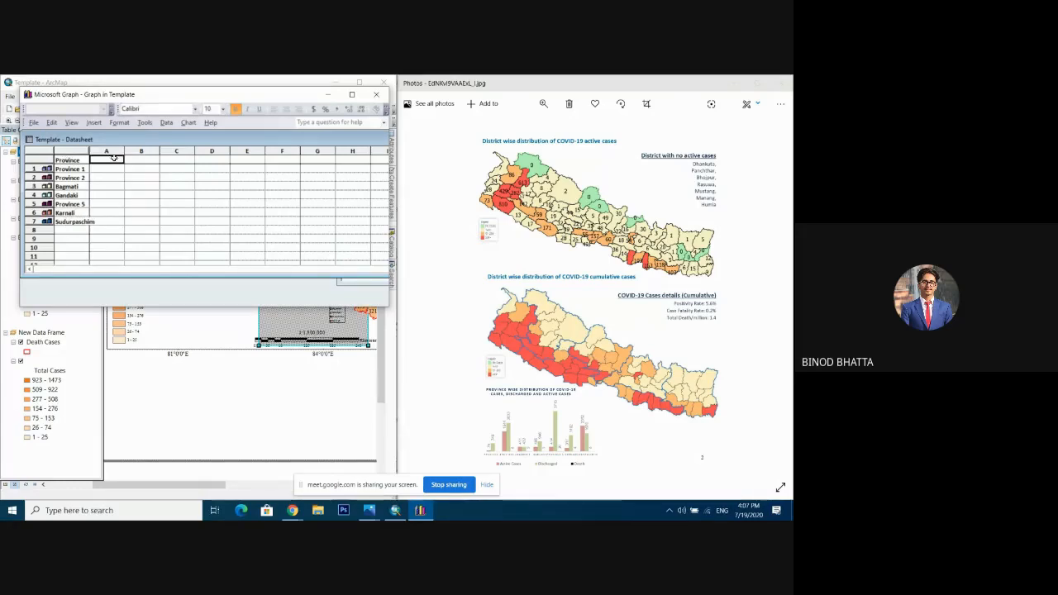
Enlarge the reference image's province bar chart for reading, and enter Active Cases as the header of datasheet column A.
{"action": "left_click", "coordinate": [493, 423]}
{"action": "scroll", "coordinate": [493, 423], "scroll_direction": "up", "scroll_amount": 3}
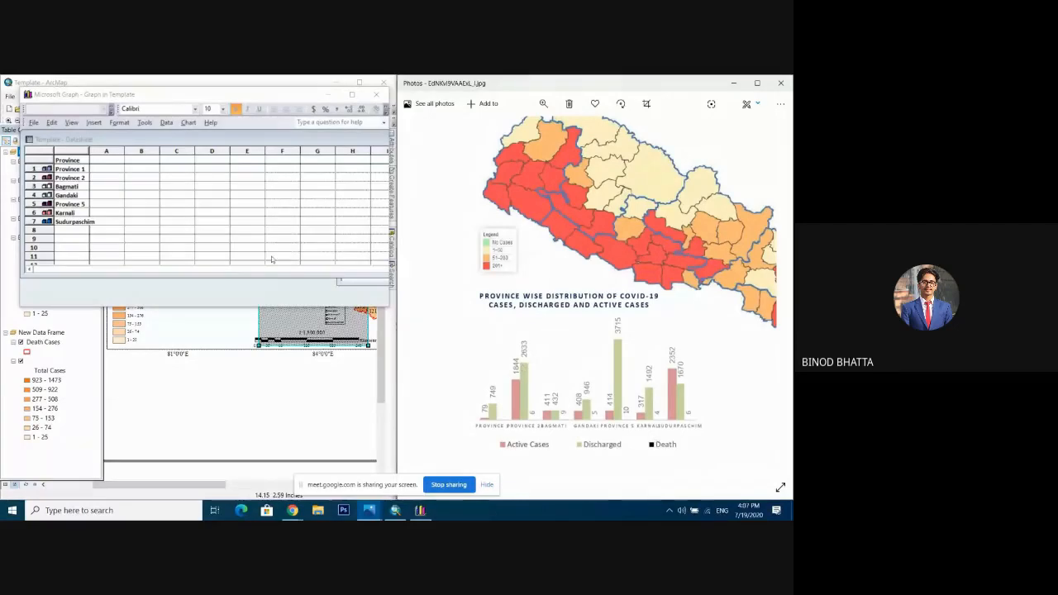
{"action": "left_click", "coordinate": [102, 162]}
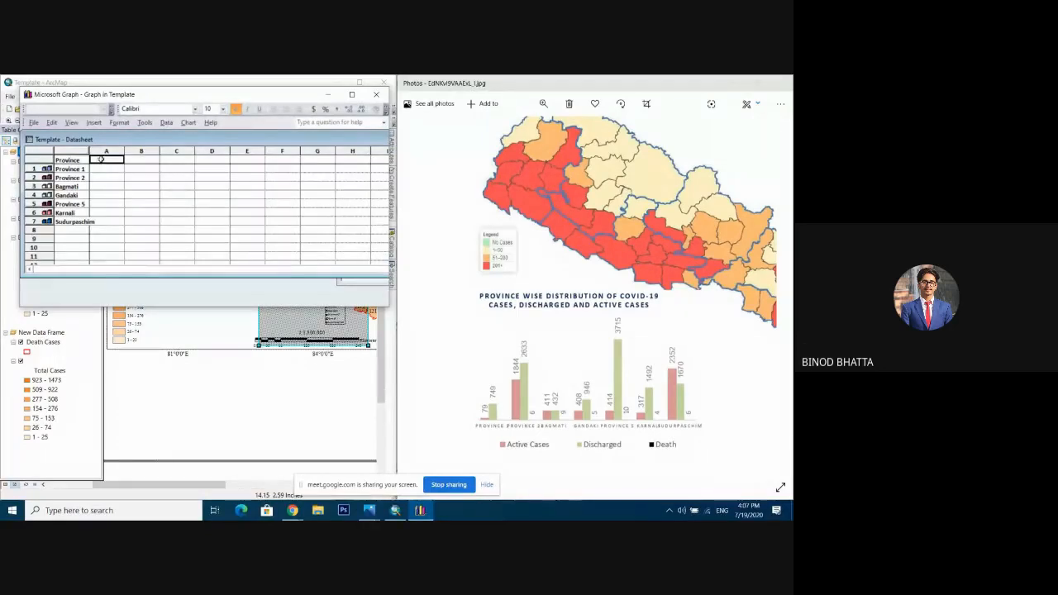
{"action": "type", "text": "Acti"}
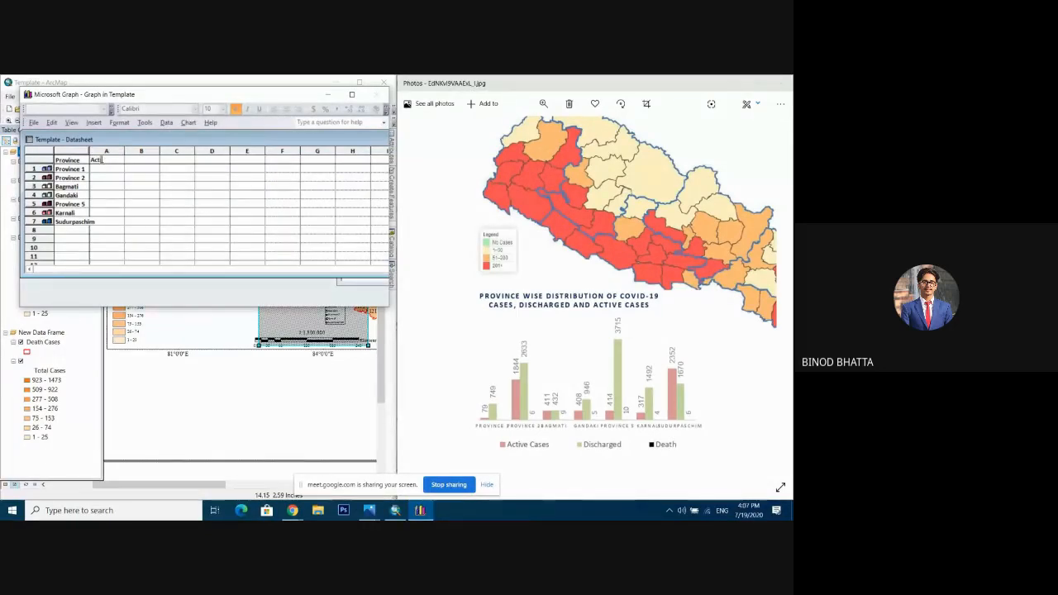
{"action": "type", "text": "ve Cases"}
{"action": "key", "text": "Tab"}
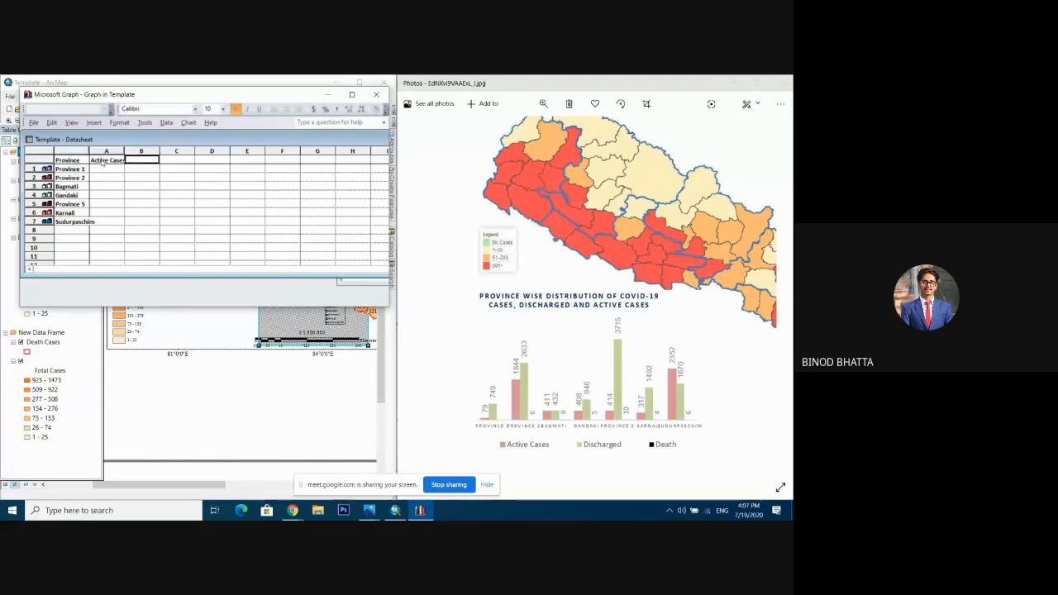
Enter Discharge and Death as the headers of datasheet columns B and C.
{"action": "type", "text": "Dischar"}
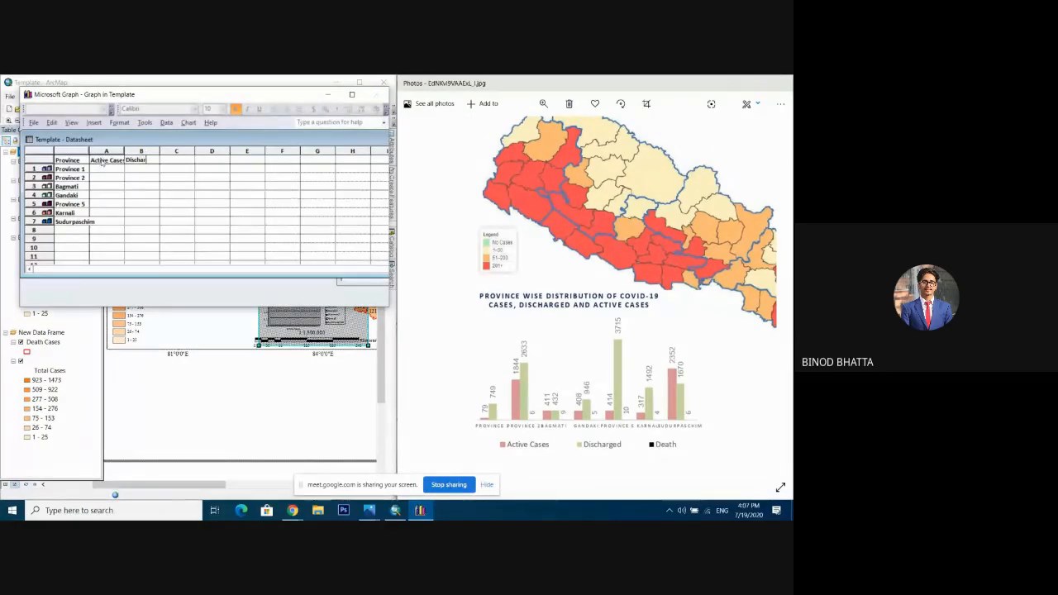
{"action": "type", "text": "ge"}
{"action": "key", "text": "BackSpace"}
{"action": "key", "text": "BackSpace"}
{"action": "key", "text": "Tab"}
{"action": "type", "text": "Death"}
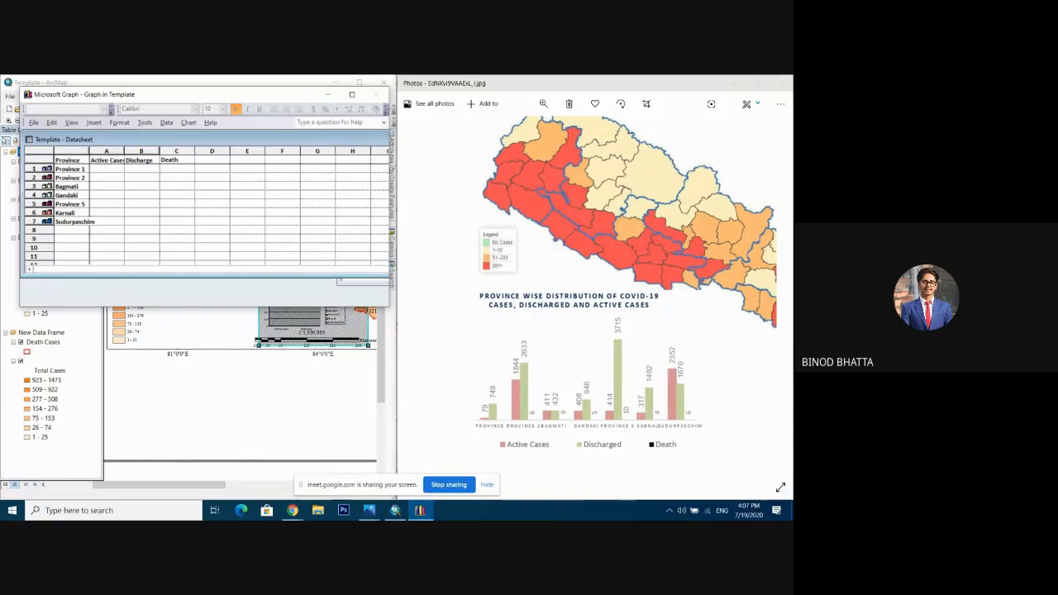
Fill the Province 1 row of the datasheet with 79 active cases and 749 discharged.
{"action": "left_click", "coordinate": [108, 169]}
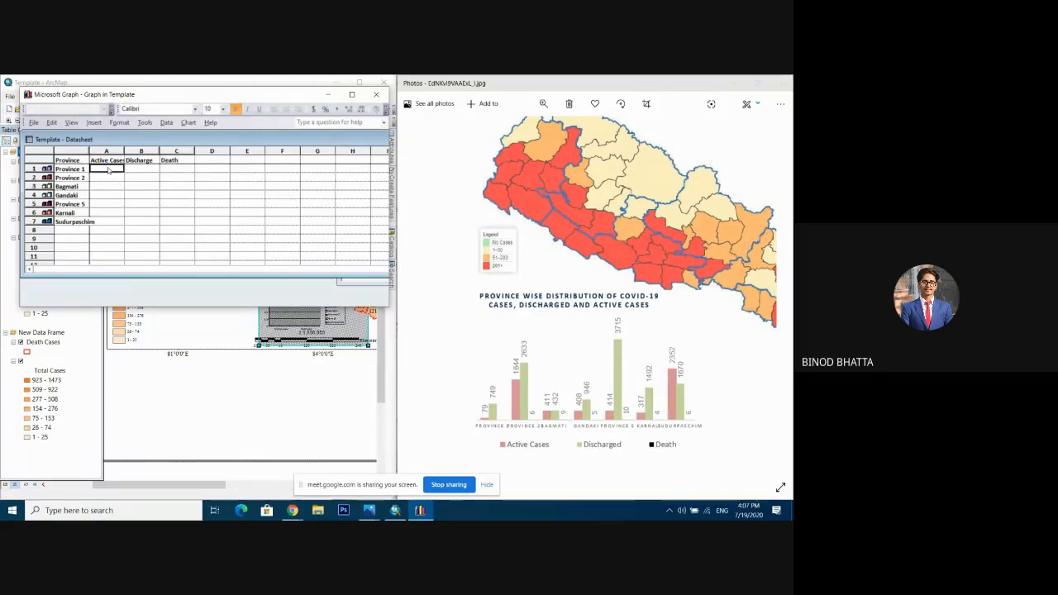
{"action": "type", "text": "79"}
{"action": "key", "text": "Tab"}
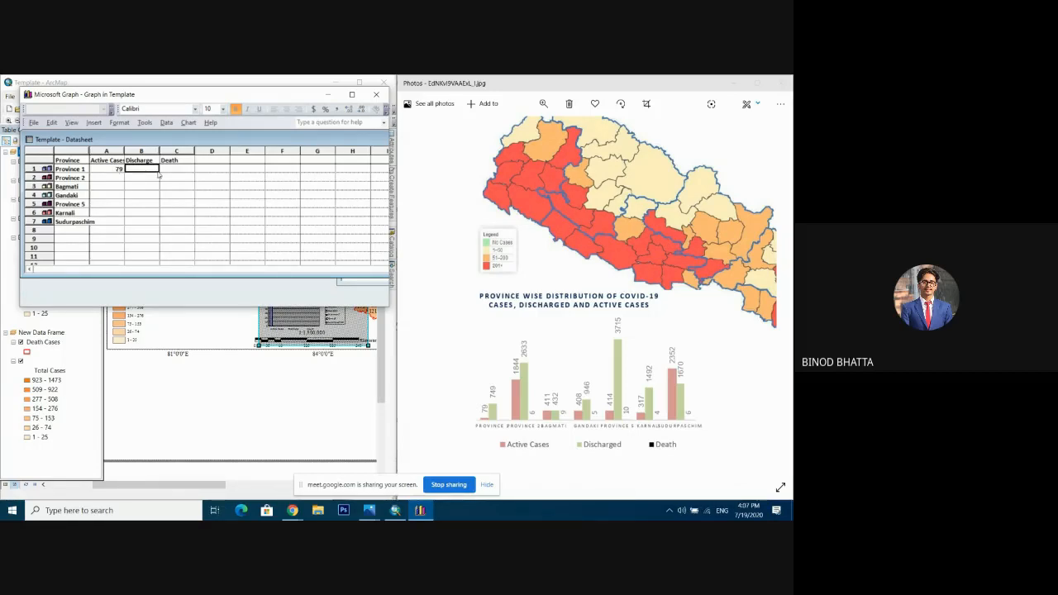
{"action": "type", "text": "749"}
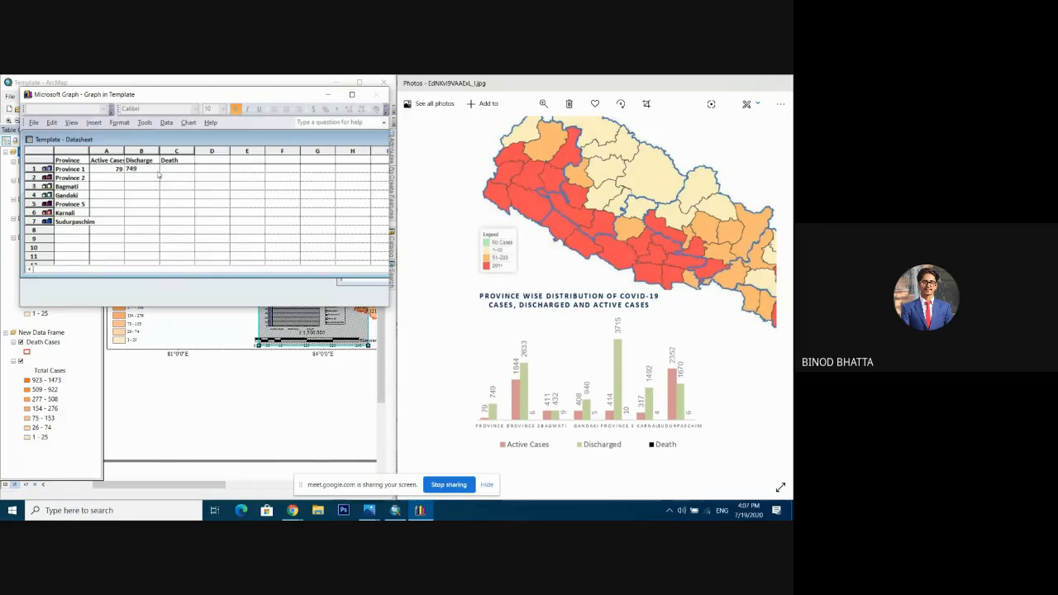
{"action": "left_click", "coordinate": [159, 176]}
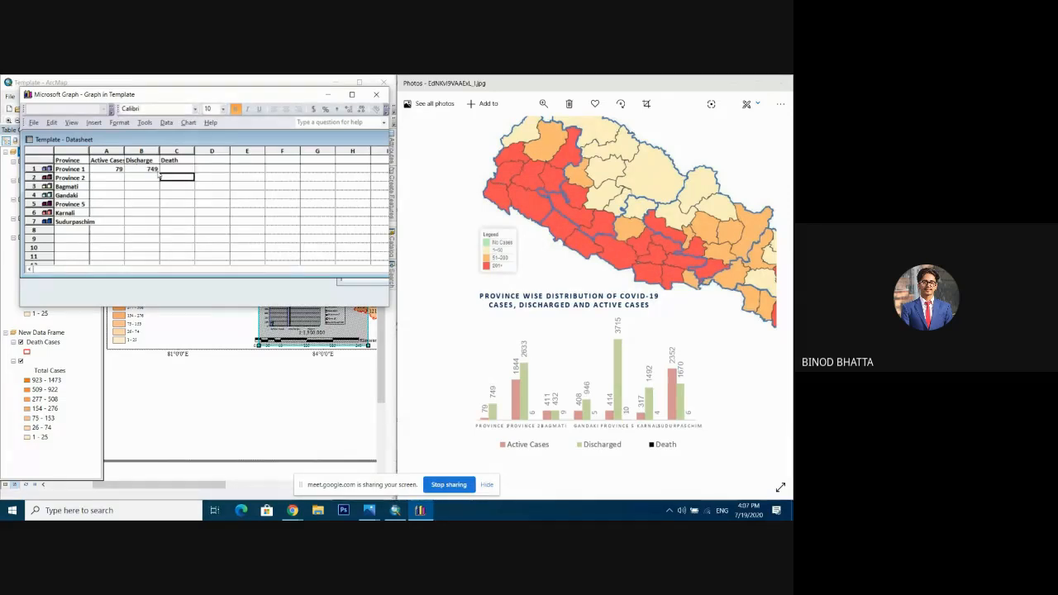
Fill the Province 2 row with 1844 active cases, 2633 discharged and 6 deaths.
{"action": "key", "text": "Left"}
{"action": "key", "text": "Left"}
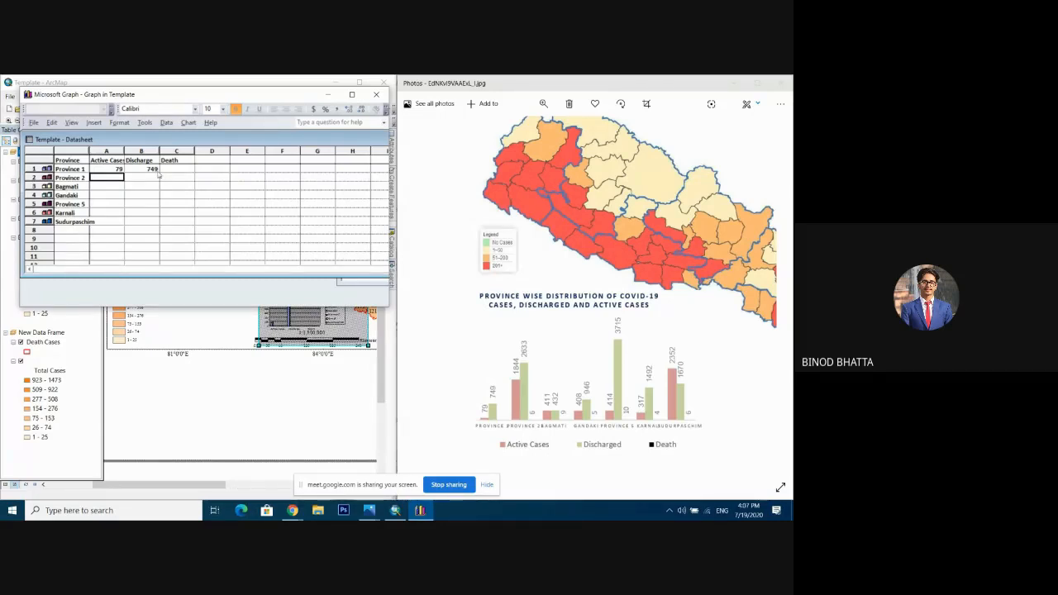
{"action": "type", "text": "1844"}
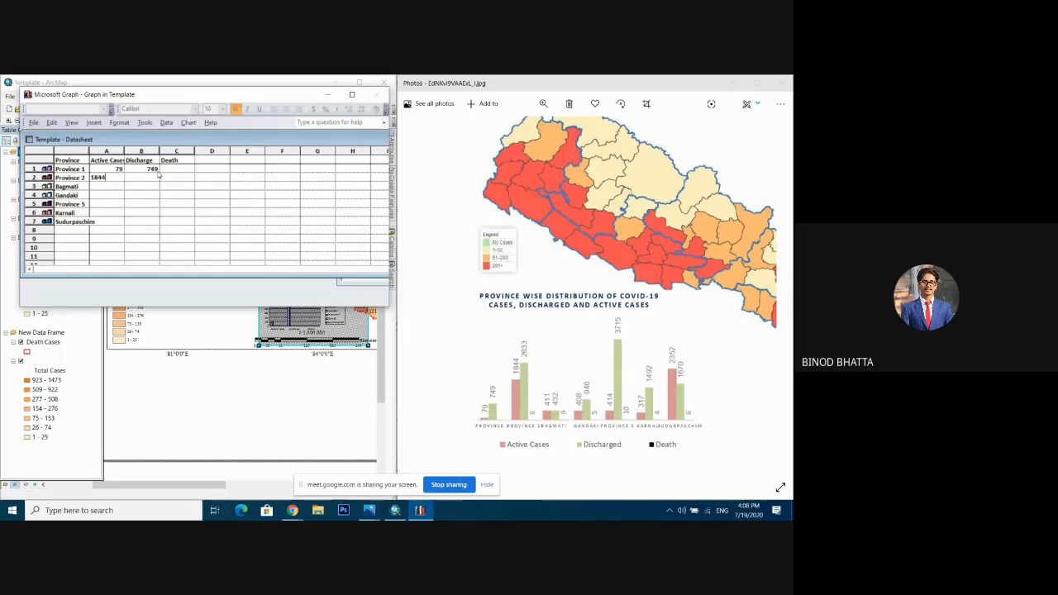
{"action": "key", "text": "Tab"}
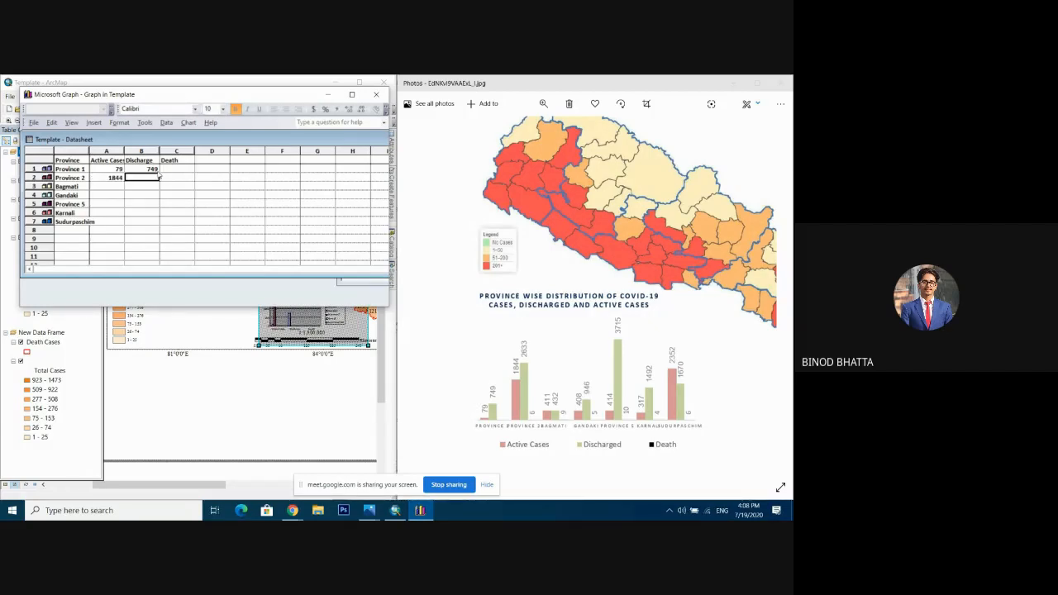
{"action": "type", "text": "2633"}
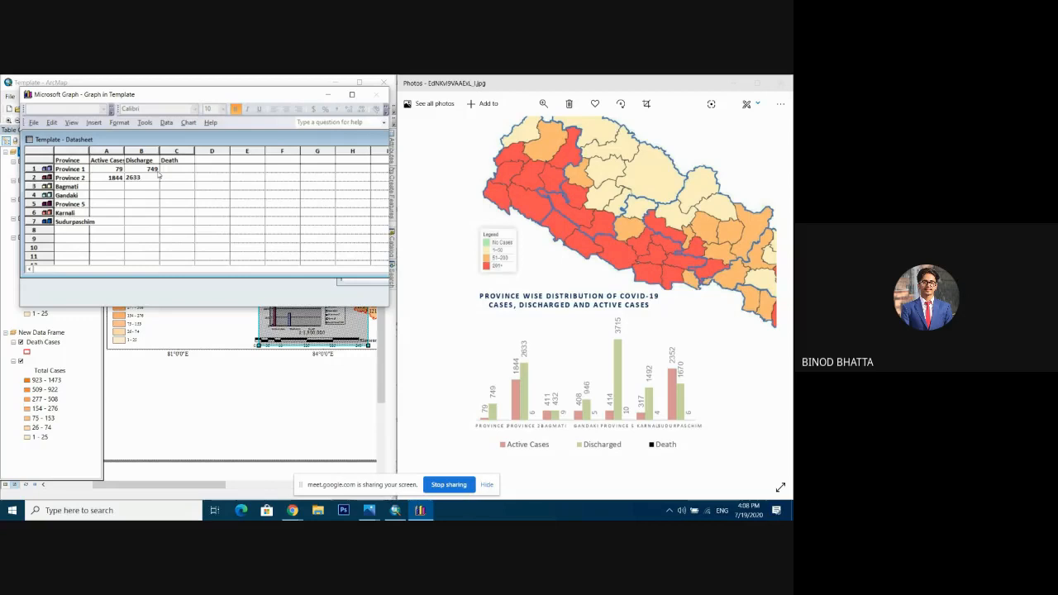
{"action": "key", "text": "Tab"}
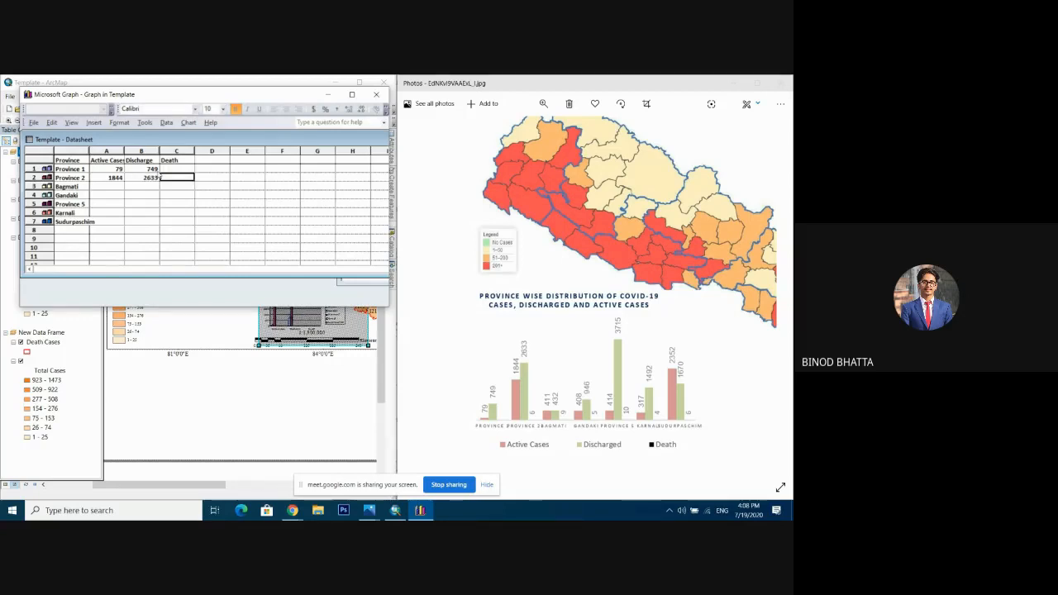
{"action": "type", "text": "6"}
{"action": "key", "text": "Return"}
Fill the Bagmati row with 411 active cases, 432 discharged and 9 deaths.
{"action": "key", "text": "Left"}
{"action": "key", "text": "Left"}
{"action": "type", "text": "4"}
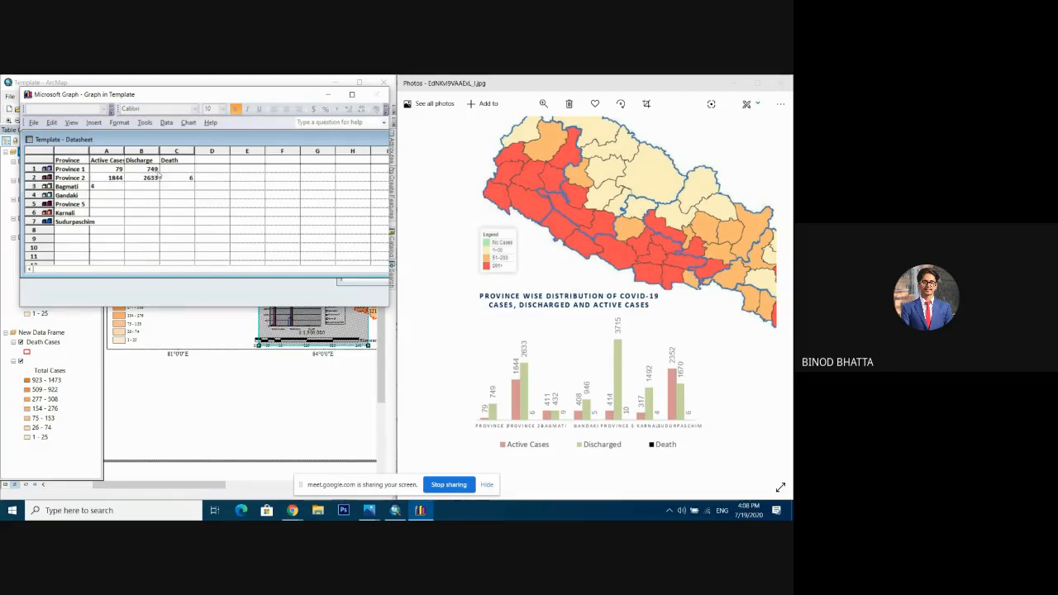
{"action": "key", "text": "Tab"}
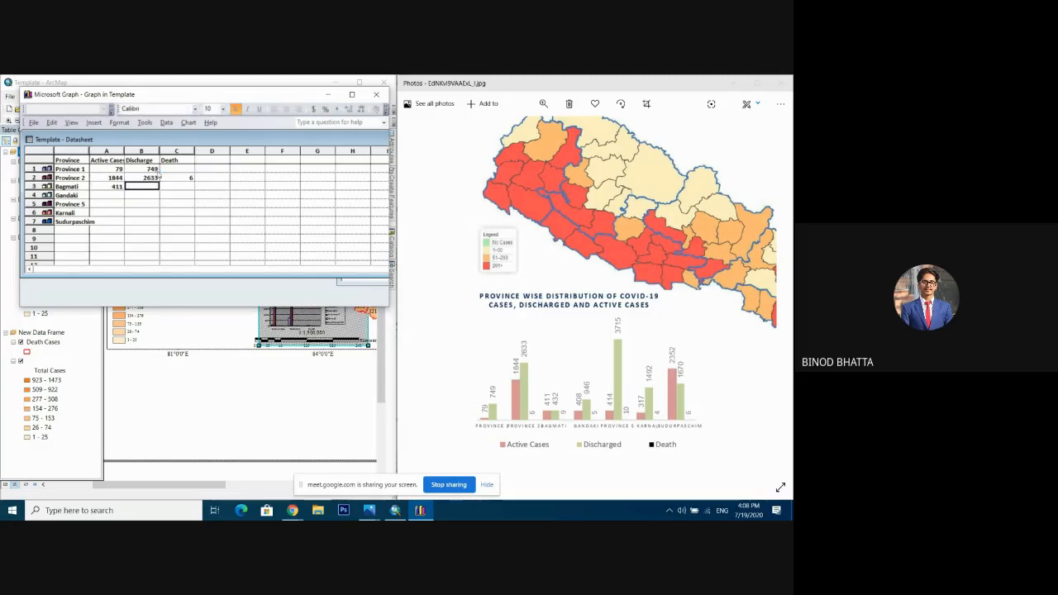
{"action": "type", "text": "432"}
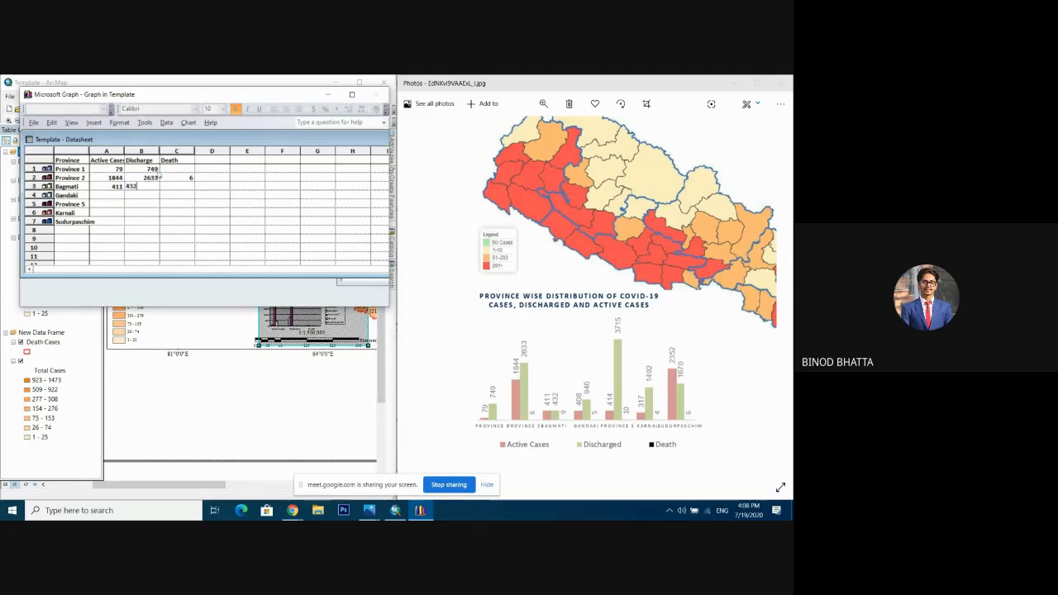
{"action": "key", "text": "Tab"}
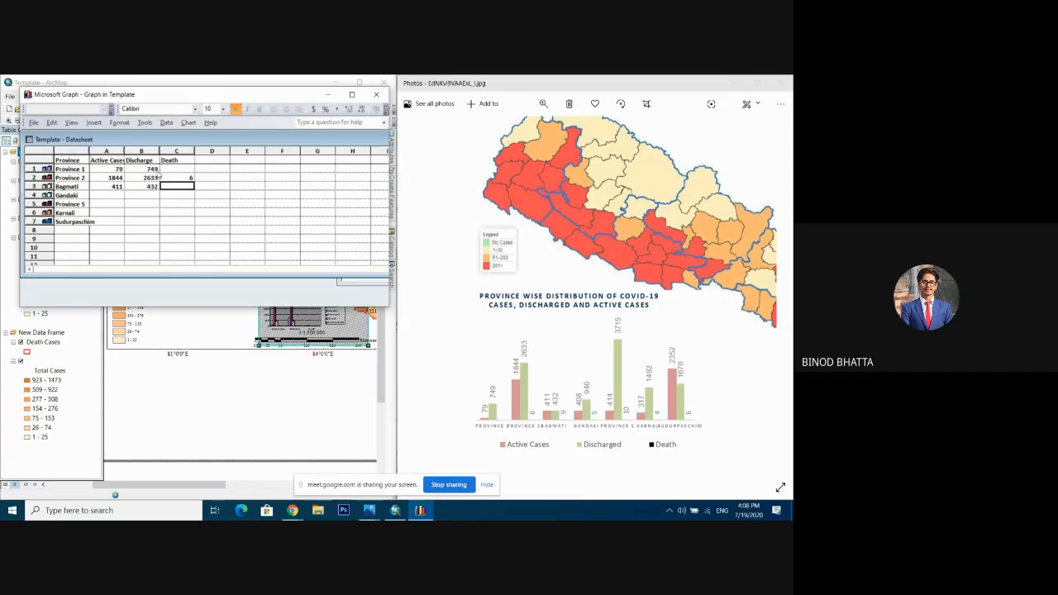
{"action": "type", "text": "9"}
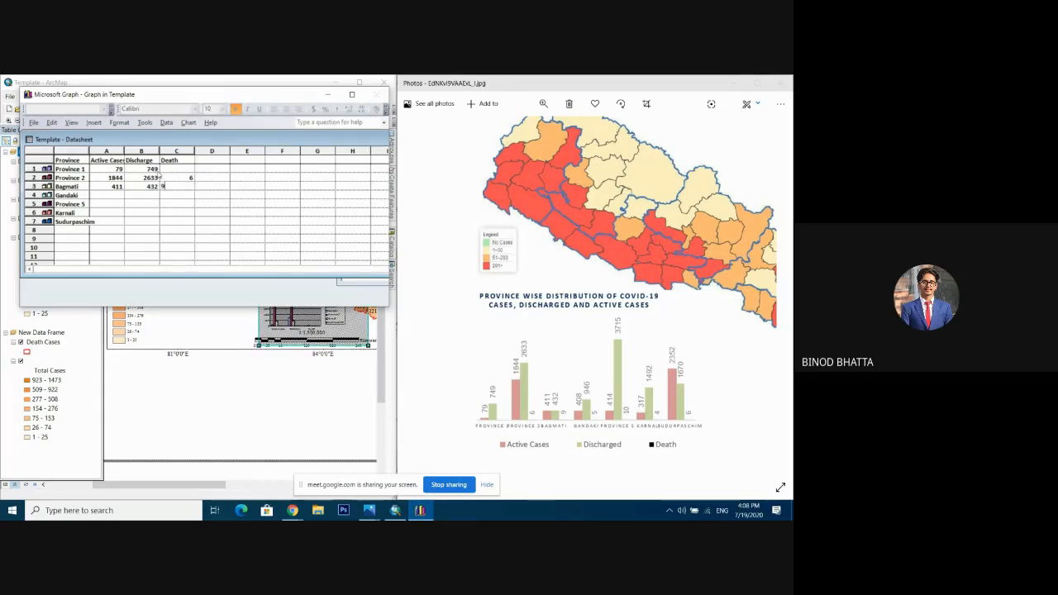
{"action": "key", "text": "Return"}
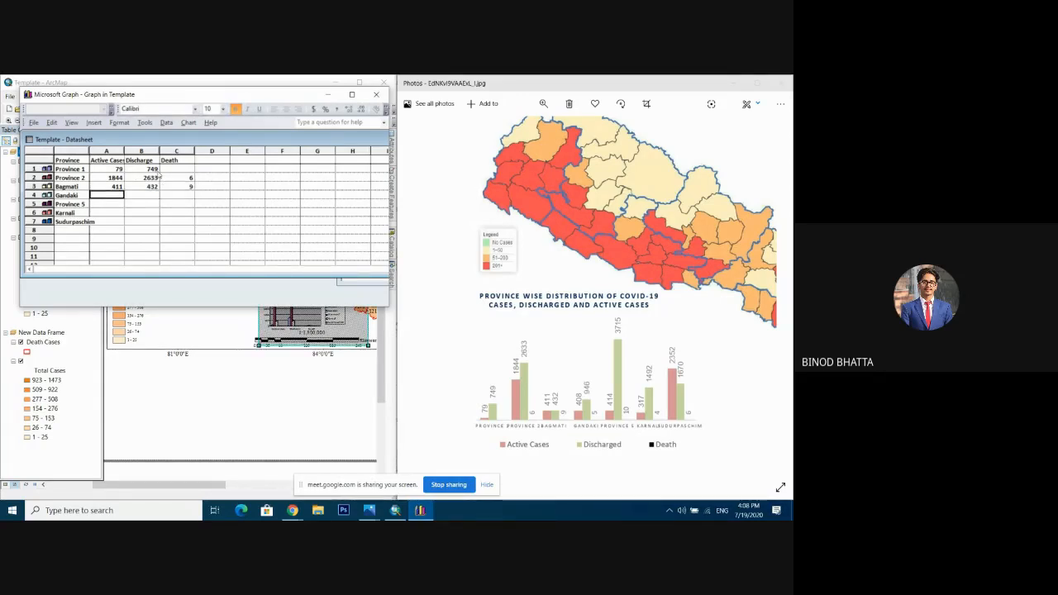
Fill the Gandaki row with 408 active cases, 946 discharged and 5 deaths.
{"action": "type", "text": "40"}
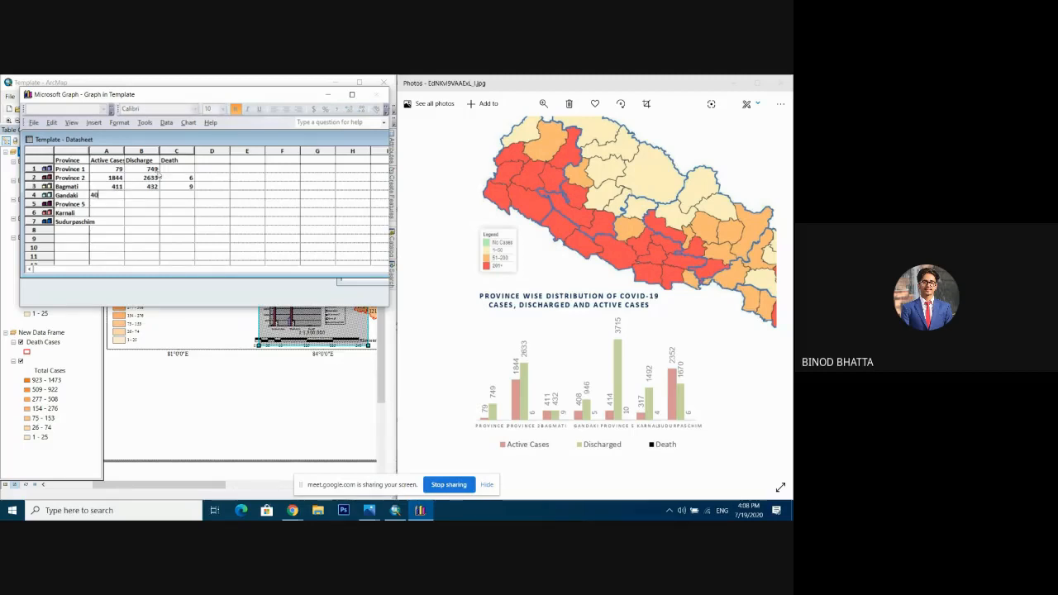
{"action": "type", "text": "8"}
{"action": "key", "text": "Tab"}
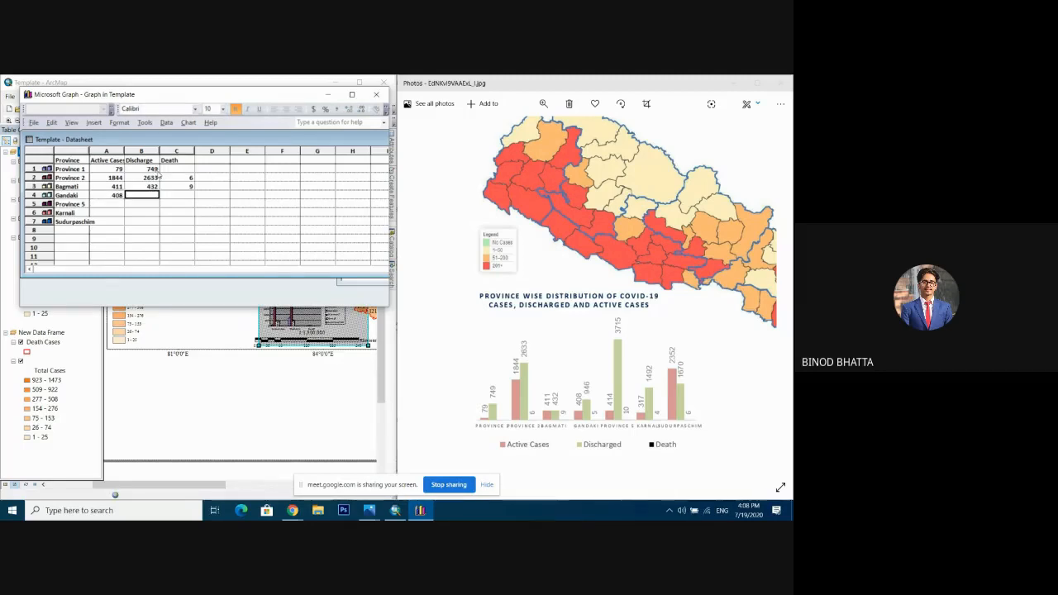
{"action": "type", "text": "9"}
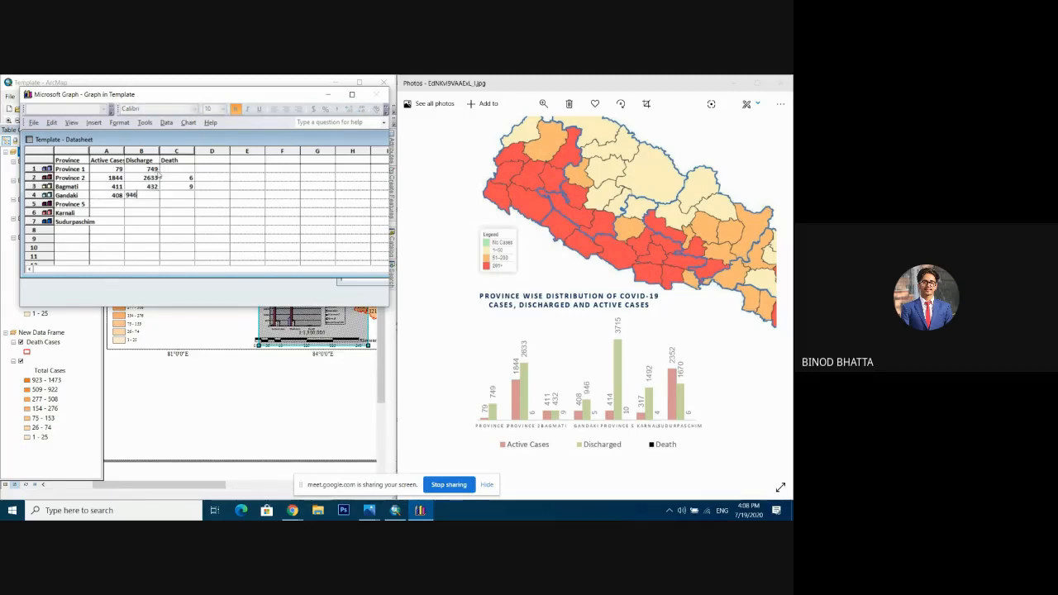
{"action": "type", "text": "46"}
{"action": "key", "text": "Tab"}
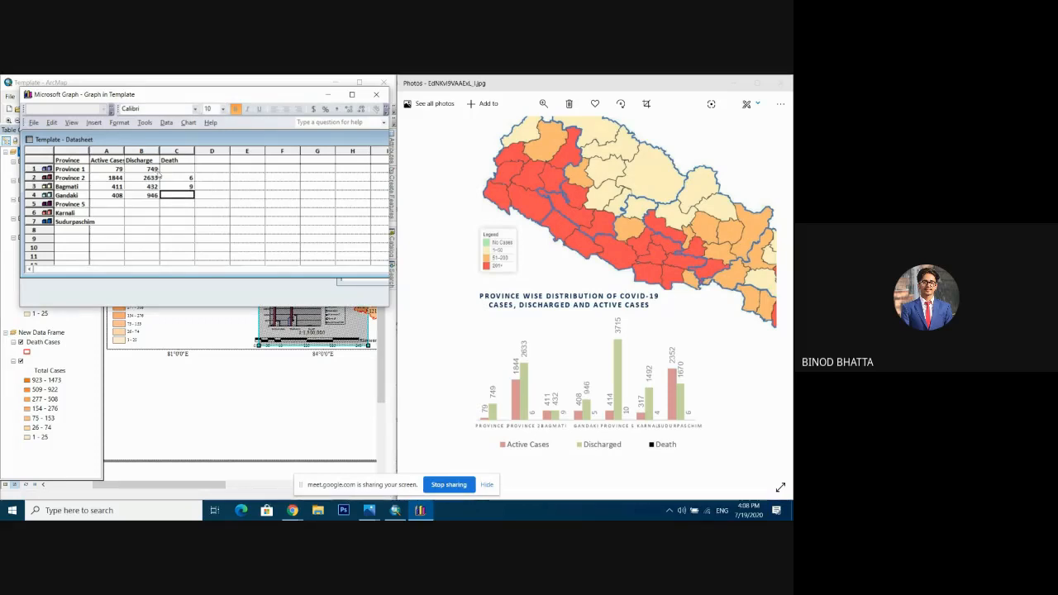
{"action": "type", "text": "5"}
{"action": "key", "text": "Return"}
Fill the Province 5 row with 414 active cases, 3715 discharged and 10 deaths.
{"action": "key", "text": "Left"}
{"action": "key", "text": "Left"}
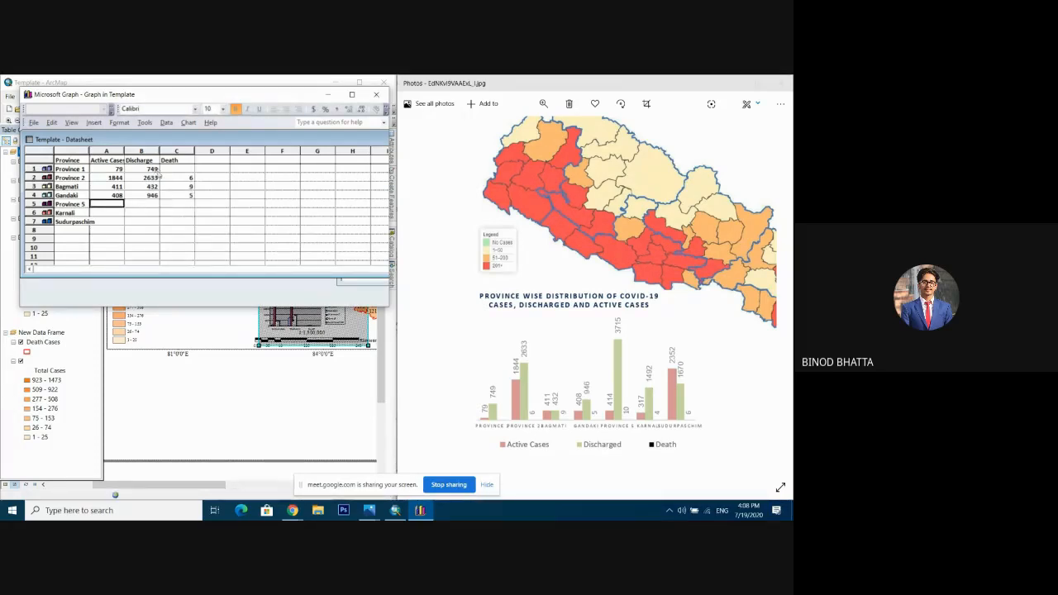
{"action": "type", "text": "414"}
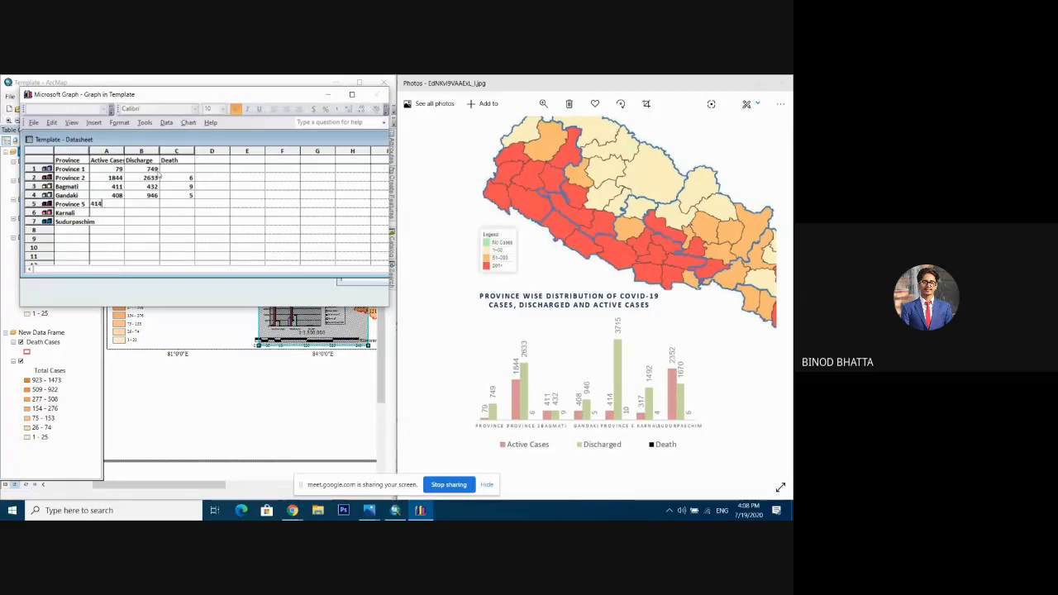
{"action": "key", "text": "Right"}
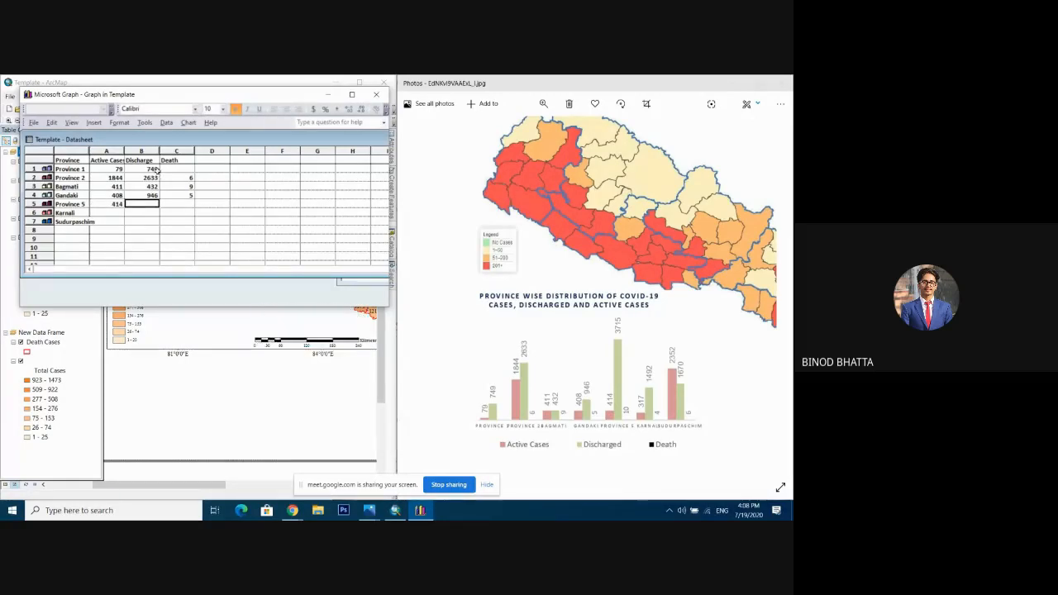
{"action": "type", "text": "3715"}
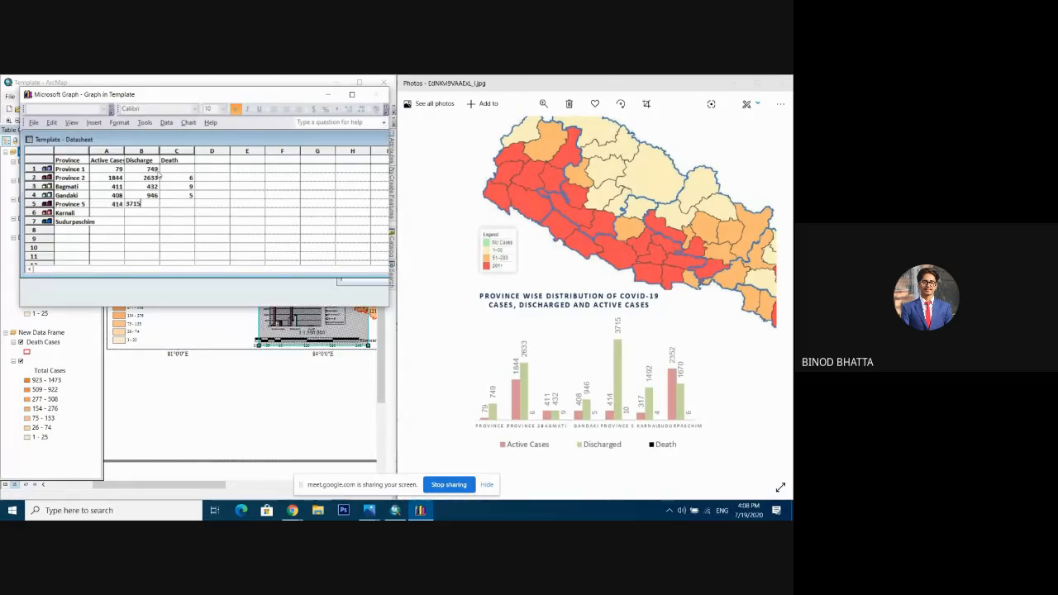
{"action": "key", "text": "Right"}
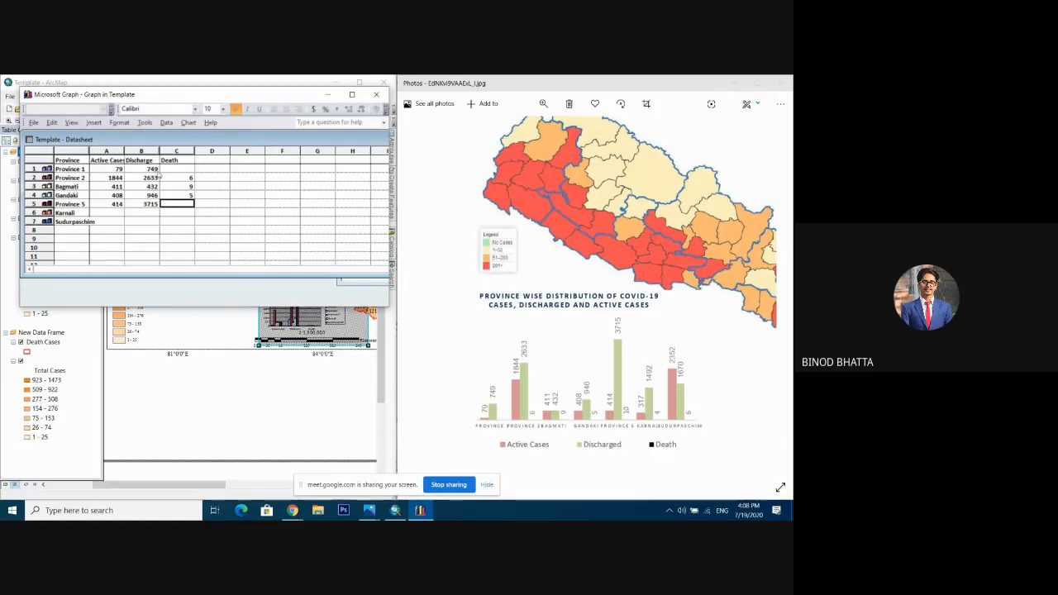
{"action": "type", "text": "10"}
{"action": "key", "text": "Return"}
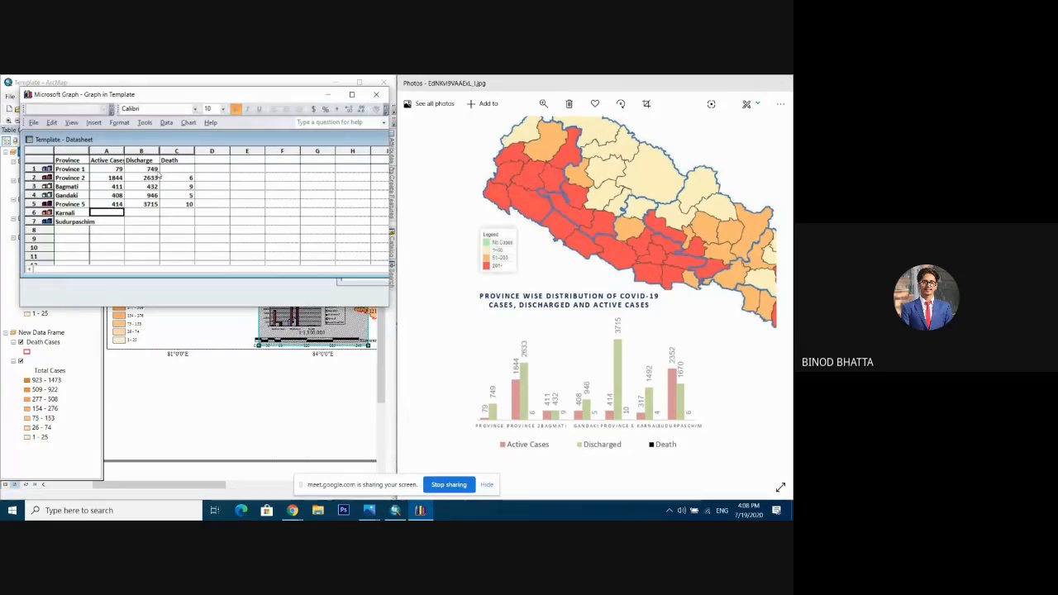
Fill the Karnali row with 317 active cases, 1492 discharged and 4 deaths.
{"action": "type", "text": "317"}
{"action": "key", "text": "Right"}
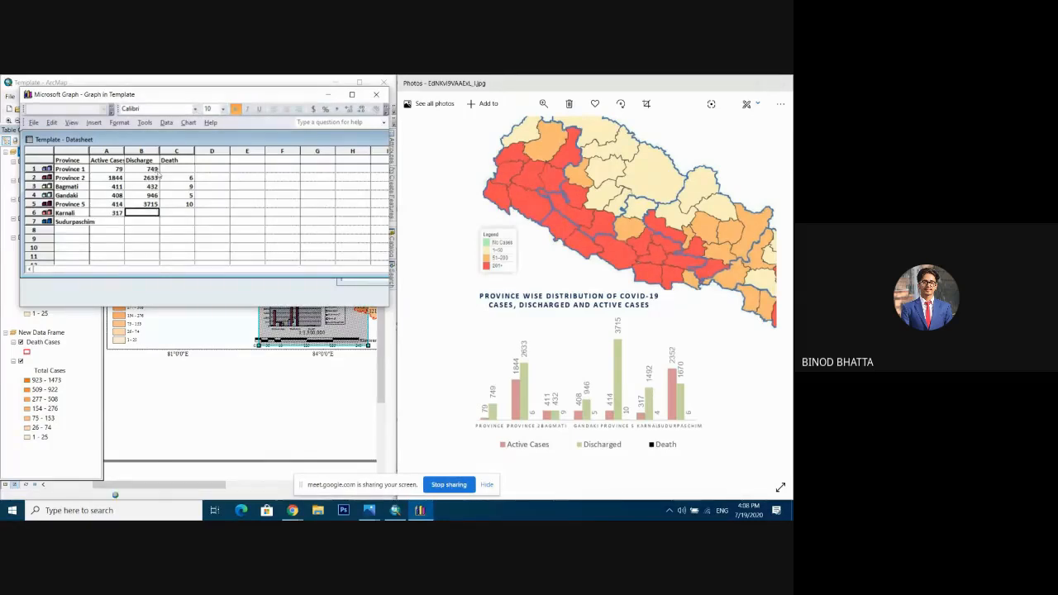
{"action": "type", "text": "1492"}
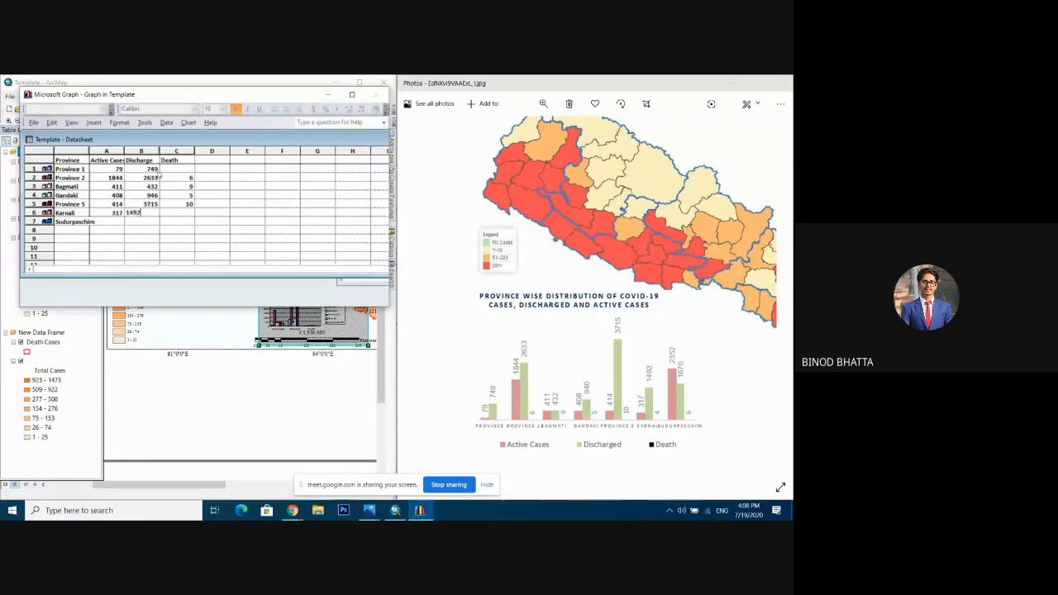
{"action": "key", "text": "Right"}
{"action": "type", "text": "4"}
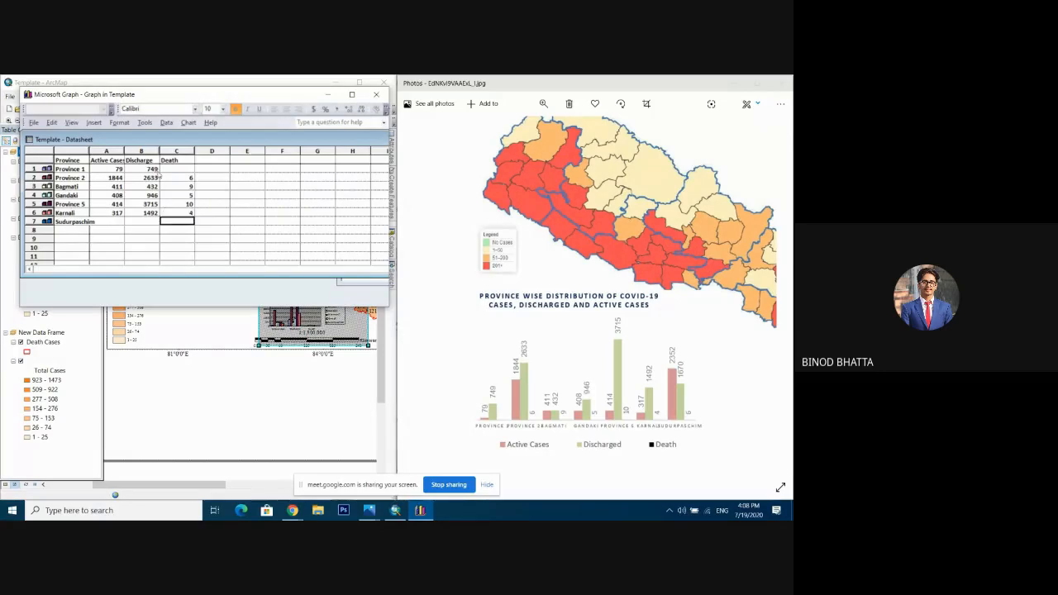
{"action": "key", "text": "Return"}
Fill the Sudurpaschim row with 2352 active cases, 1670 discharged and 6 deaths.
{"action": "type", "text": "2352"}
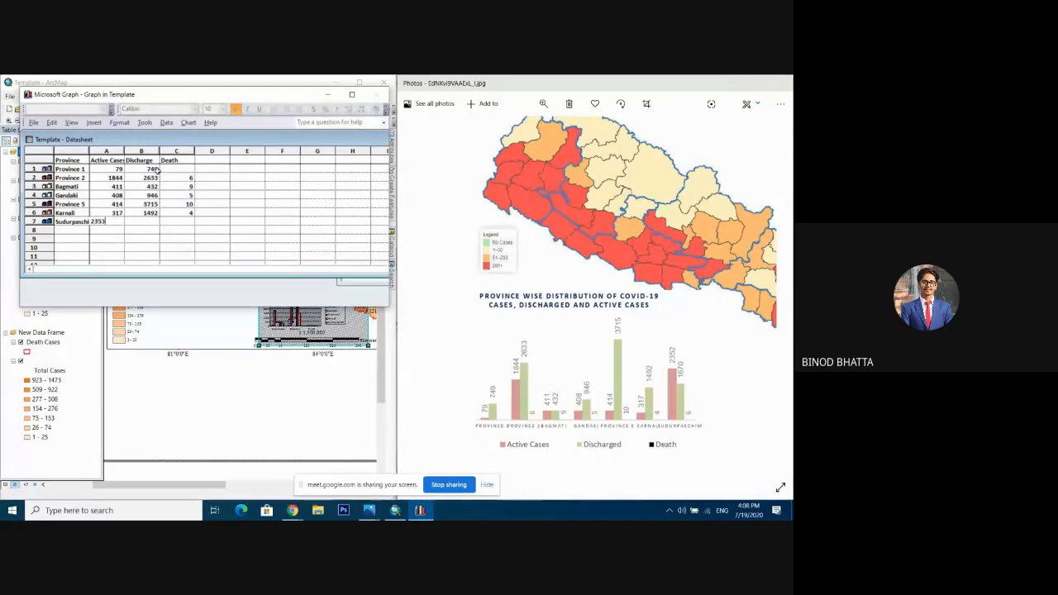
{"action": "key", "text": "Tab"}
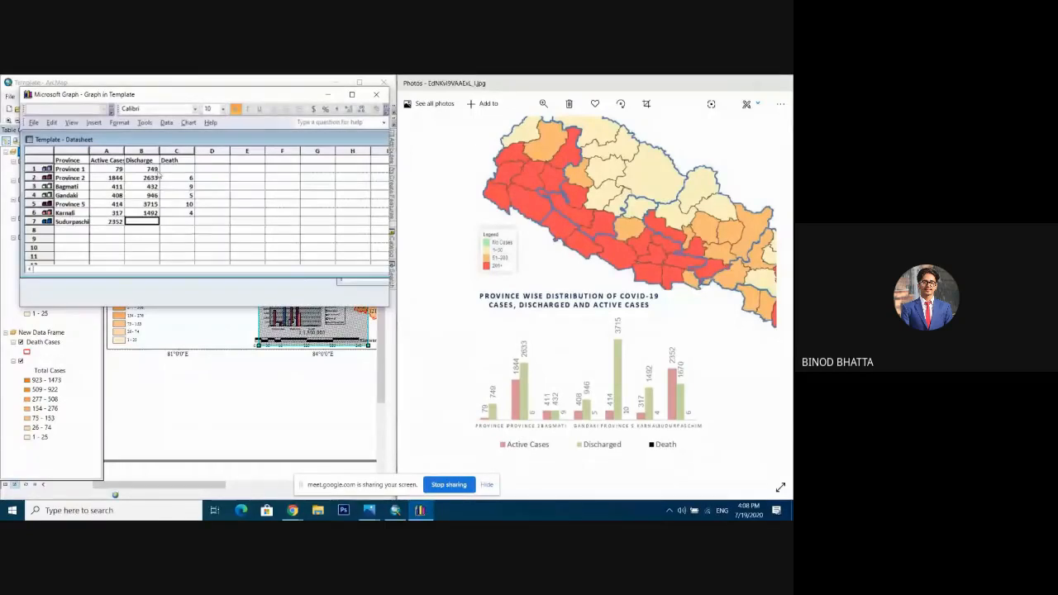
{"action": "type", "text": "1670"}
{"action": "key", "text": "Tab"}
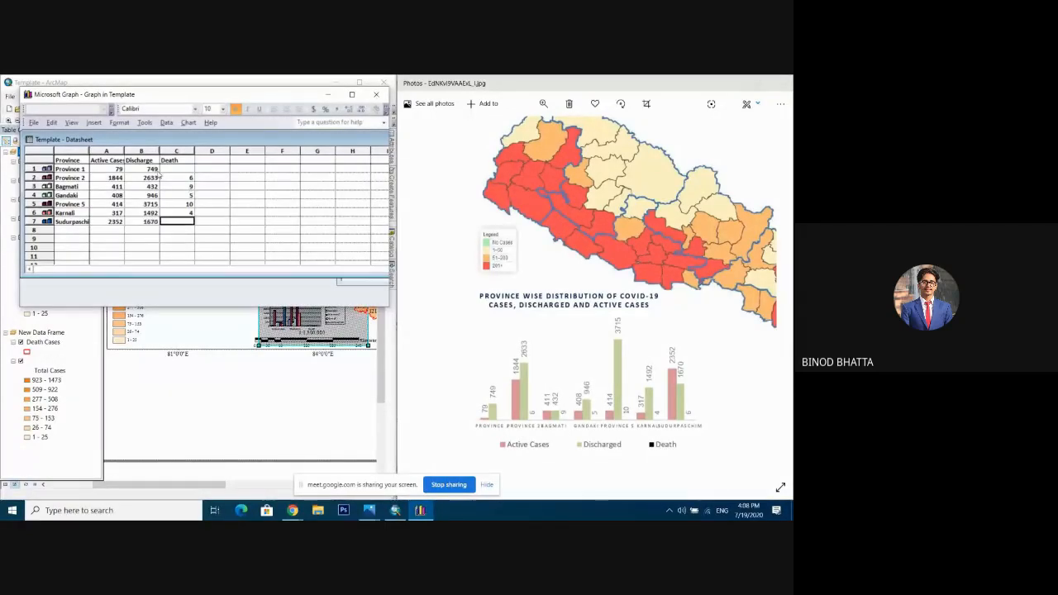
{"action": "type", "text": "6"}
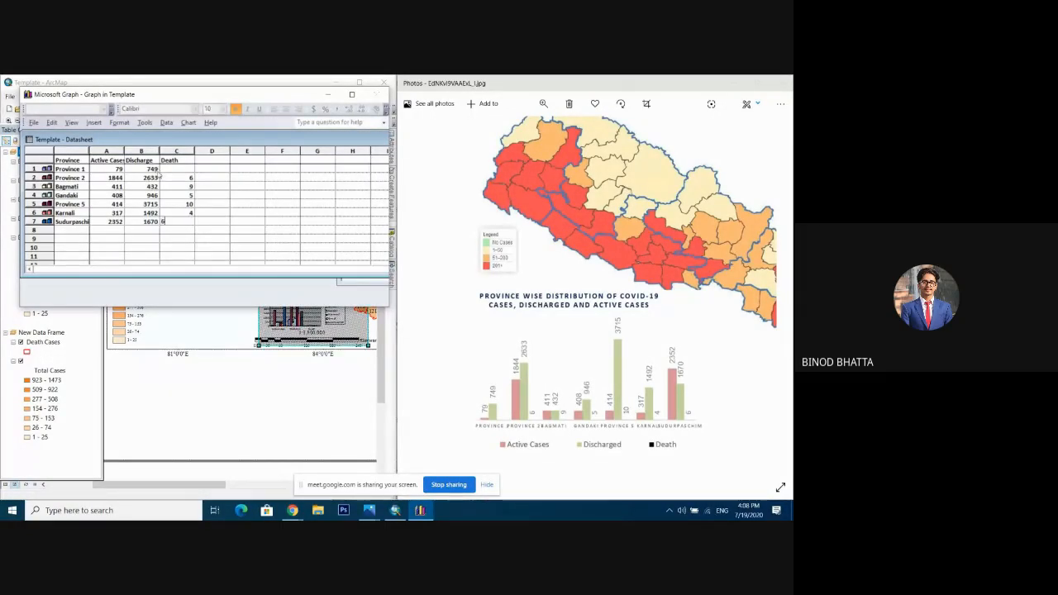
{"action": "left_click", "coordinate": [150, 157]}
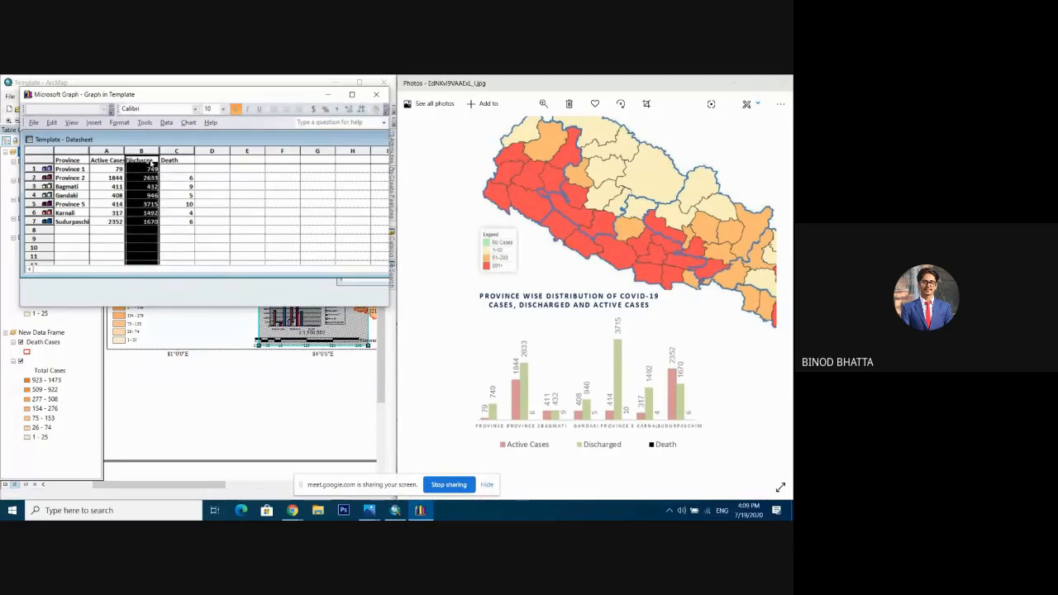
Correct the heading of the datasheet's second data column to "Discharged".
{"action": "left_click", "coordinate": [149, 161]}
{"action": "type", "text": "Discha"}
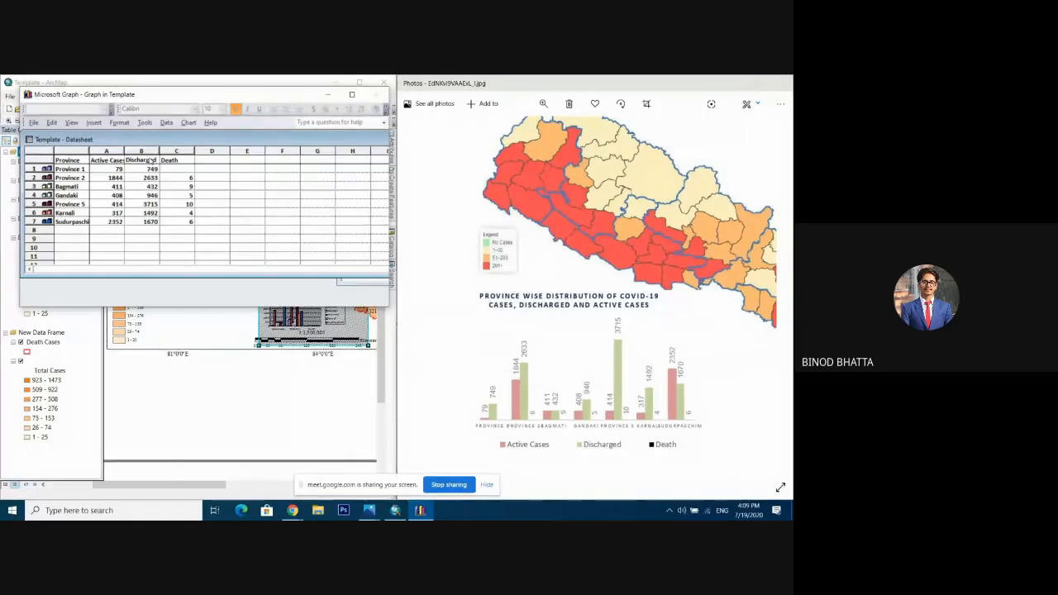
{"action": "left_click", "coordinate": [142, 195]}
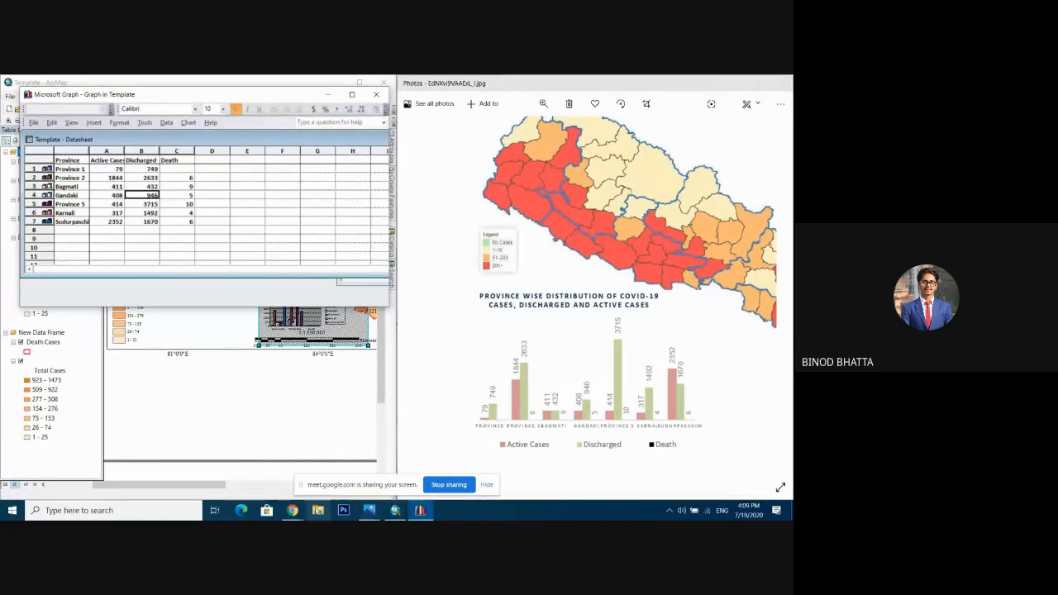
Switch to the Google Meet call in Chrome, admit the waiting participant and return to the graph datasheet.
{"action": "mouse_move", "coordinate": [293, 510]}
{"action": "left_click", "coordinate": [269, 474]}
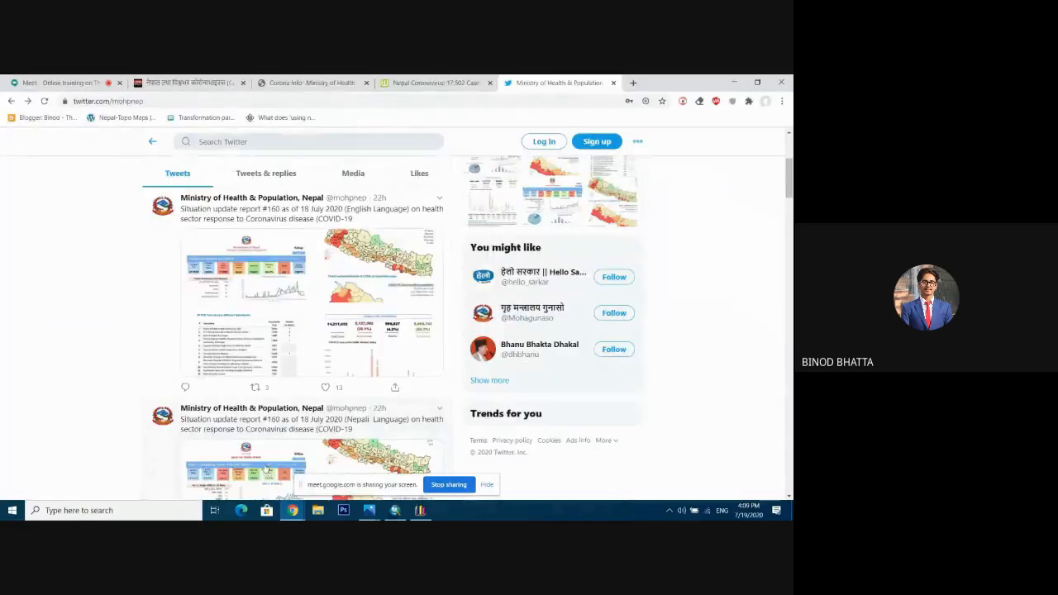
{"action": "left_click", "coordinate": [76, 82]}
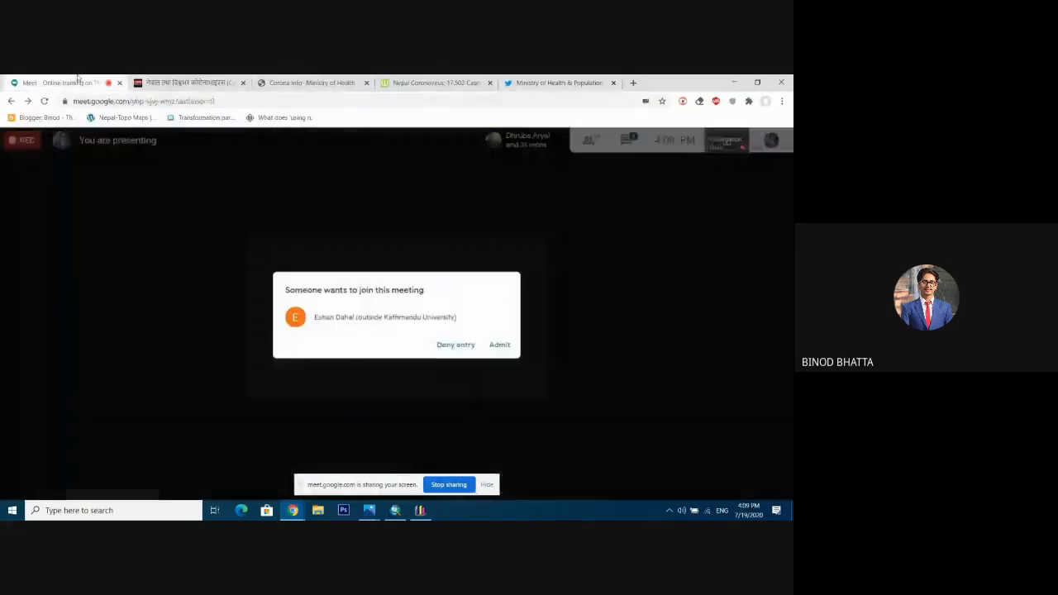
{"action": "left_click", "coordinate": [500, 344]}
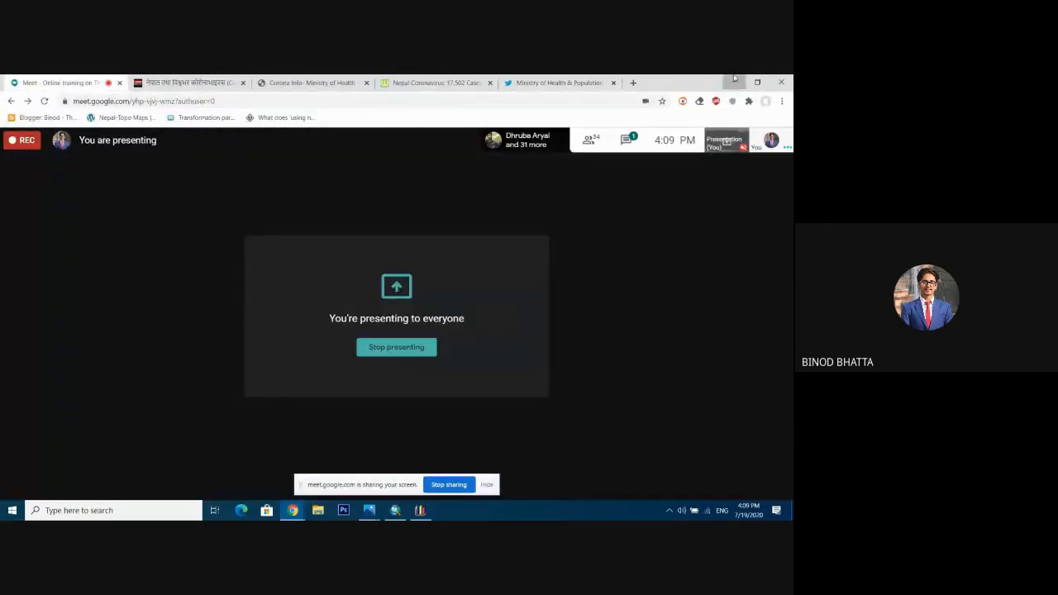
{"action": "left_click", "coordinate": [734, 81]}
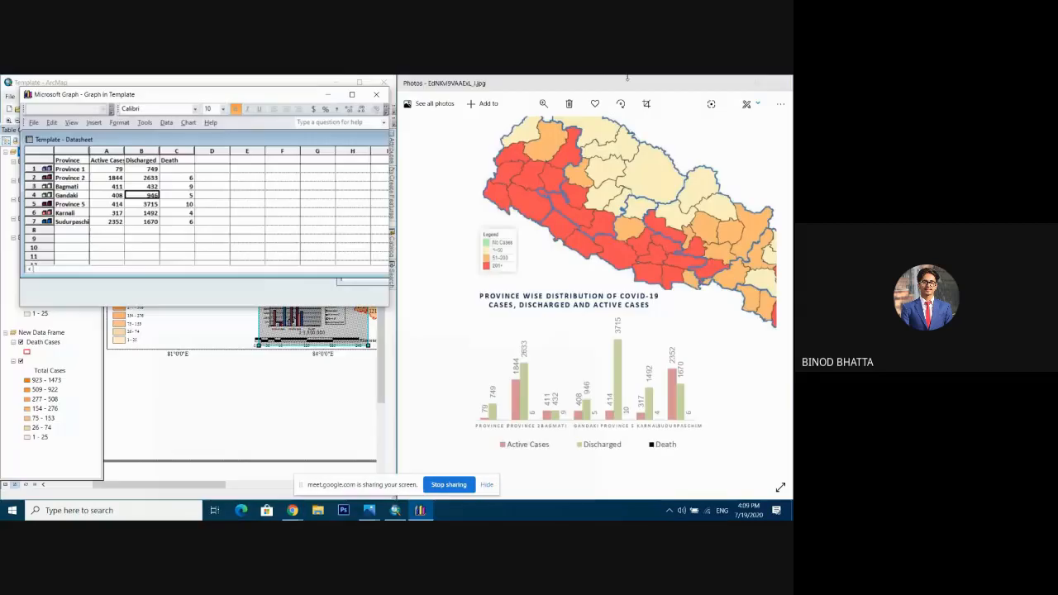
Maximize the Microsoft Graph window, bring the chart in front of the datasheet and enlarge the chart window.
{"action": "left_click", "coordinate": [360, 83]}
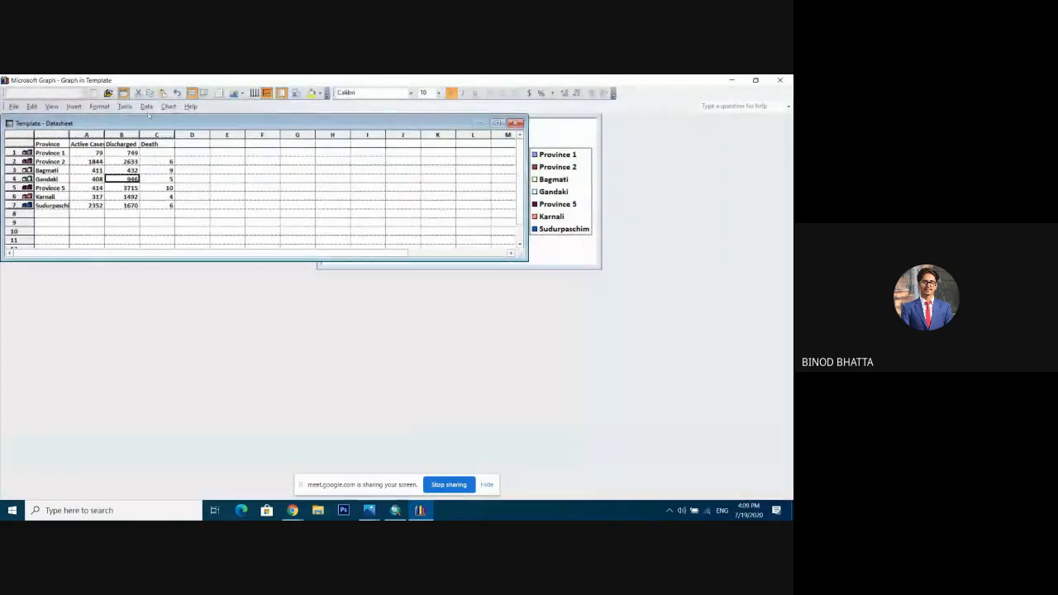
{"action": "left_click", "coordinate": [561, 134]}
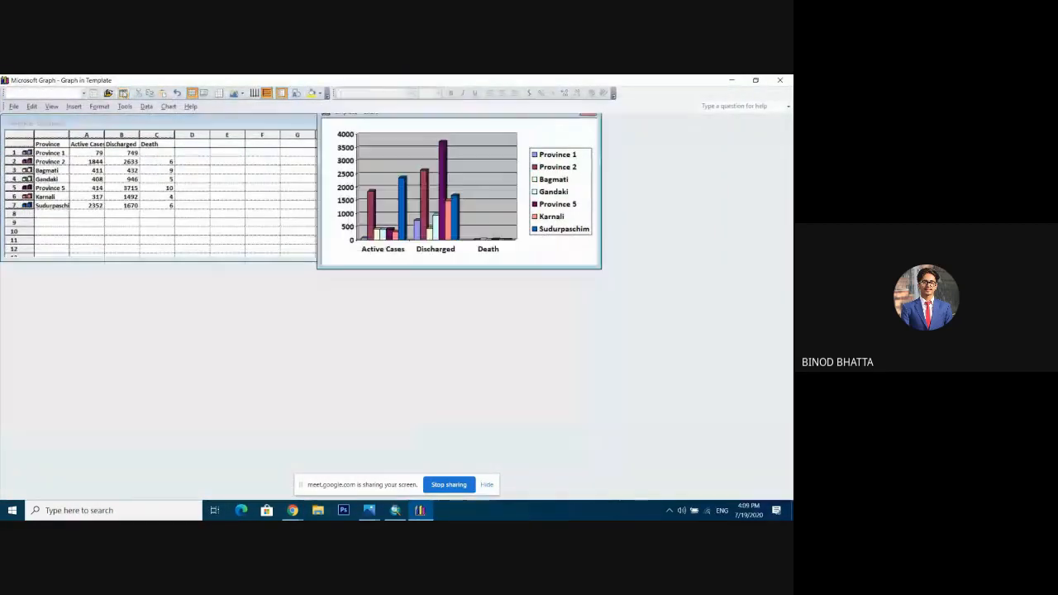
{"action": "left_click", "coordinate": [431, 129]}
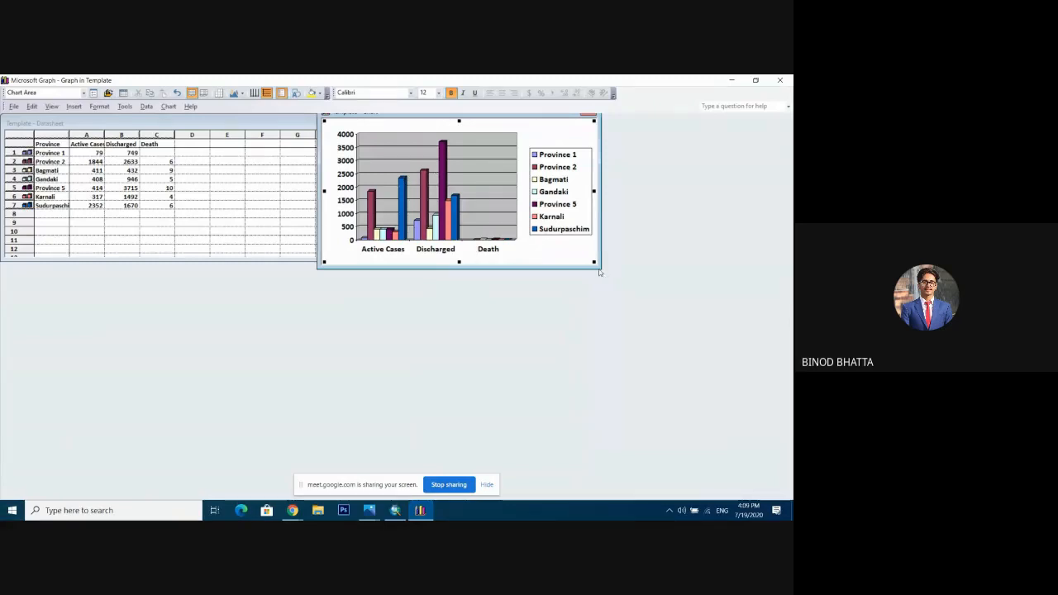
{"action": "left_click_drag", "start_coordinate": [600, 273], "coordinate": [670, 308]}
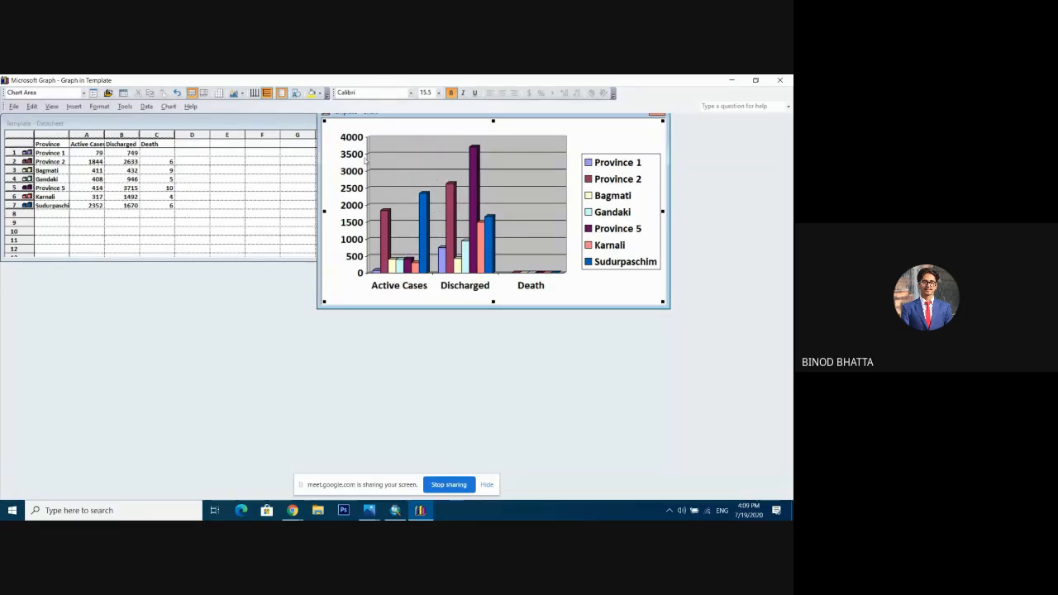
Preview the chart as a 3-D clustered column, a stacked bar and a plain line chart.
{"action": "left_click", "coordinate": [147, 107]}
{"action": "mouse_move", "coordinate": [169, 108]}
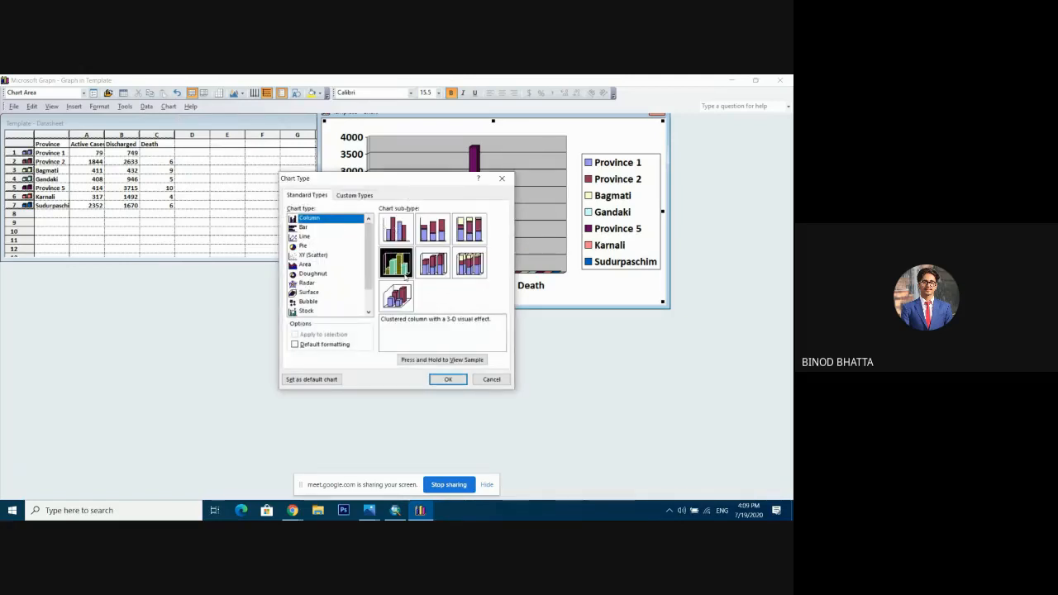
{"action": "left_click", "coordinate": [435, 360]}
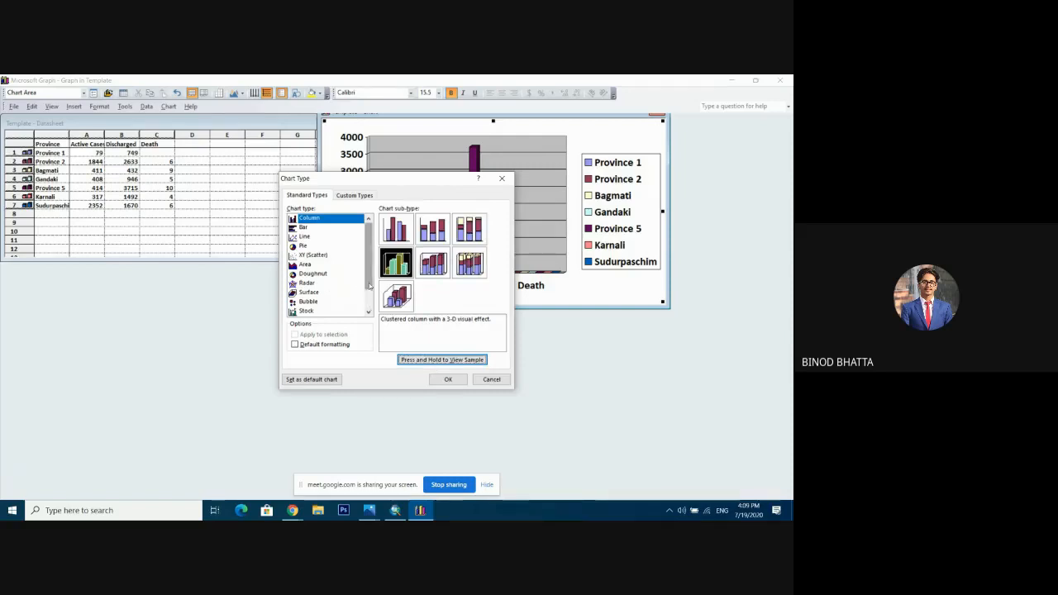
{"action": "left_click", "coordinate": [306, 227]}
{"action": "left_click", "coordinate": [432, 229]}
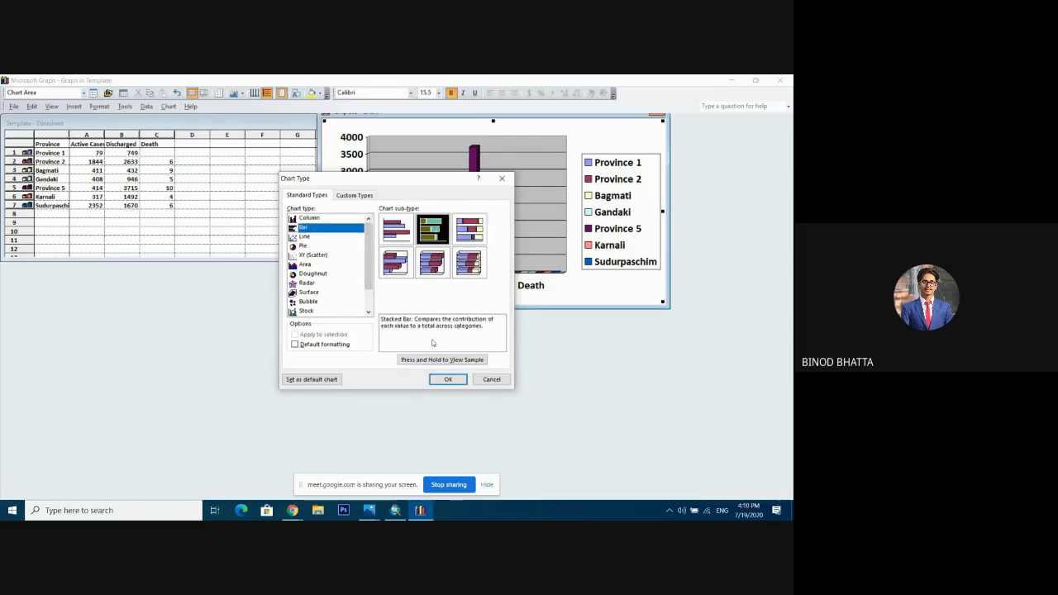
{"action": "left_click", "coordinate": [441, 361]}
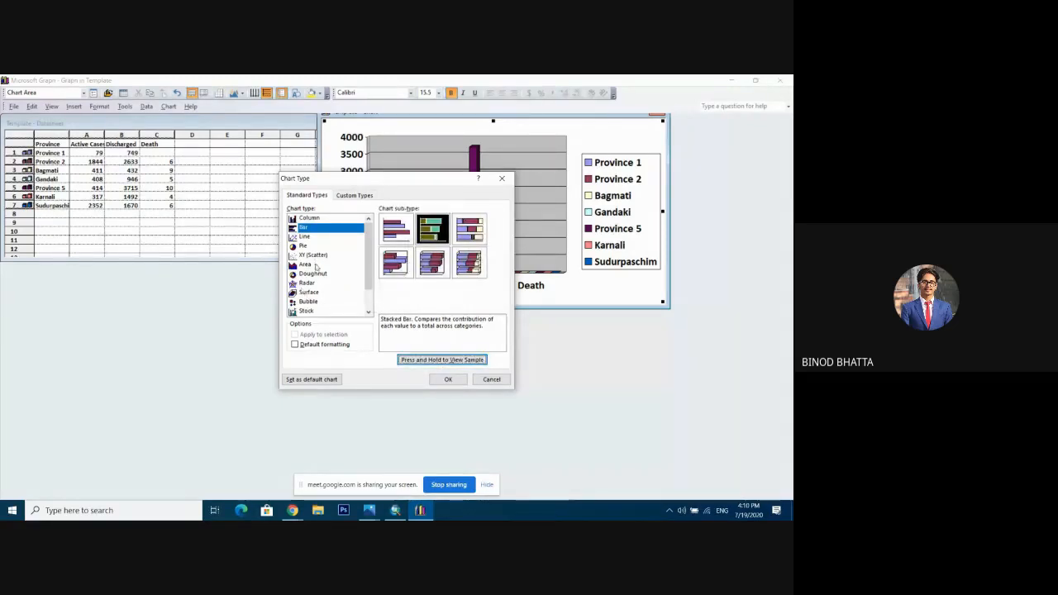
{"action": "left_click", "coordinate": [304, 237]}
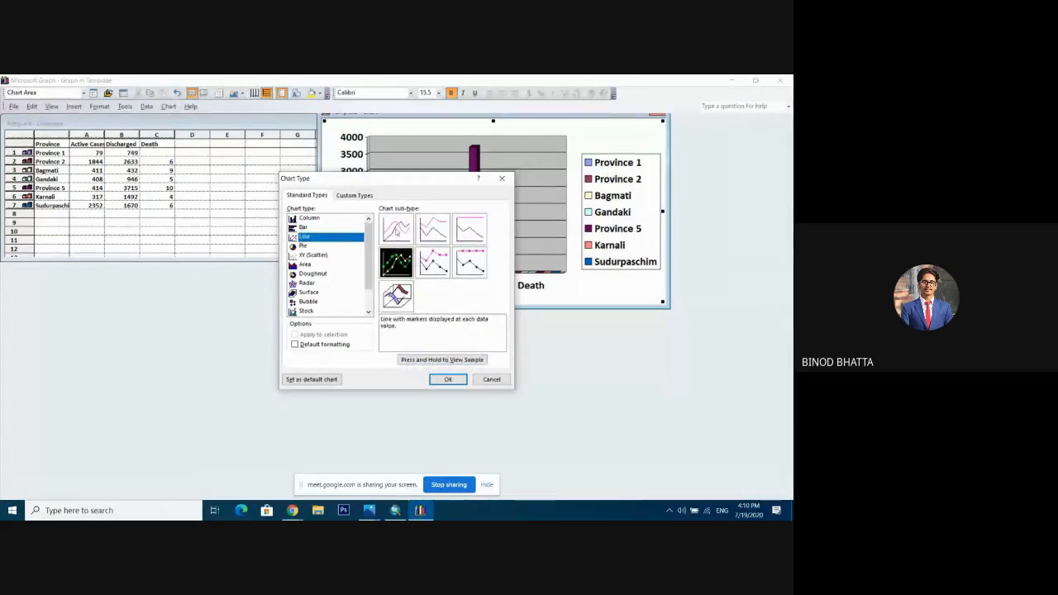
{"action": "left_click", "coordinate": [396, 229]}
{"action": "left_click", "coordinate": [453, 360]}
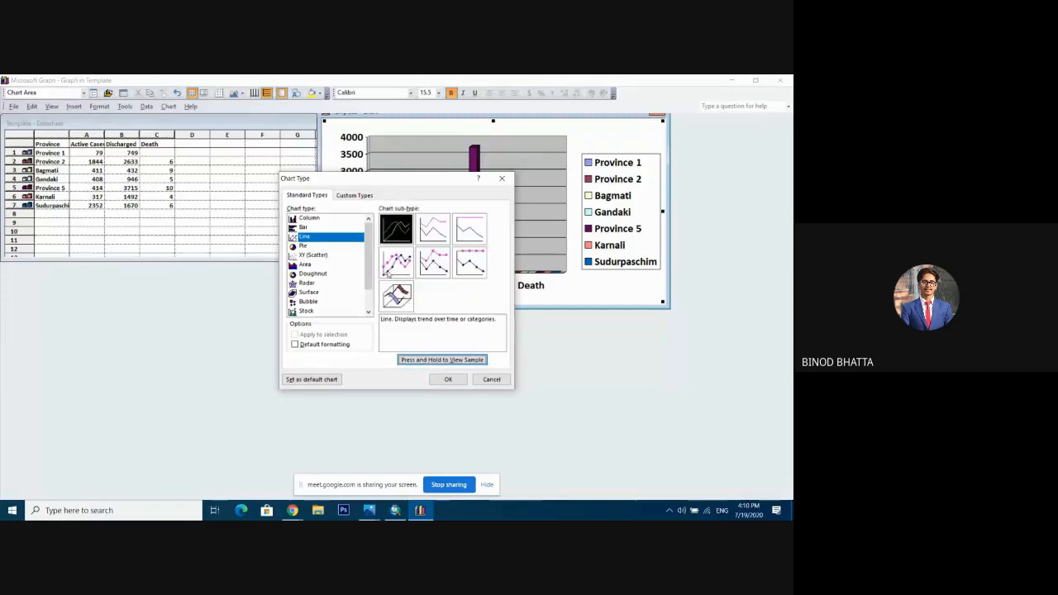
Change the chart type to Cylinder, using the column with a cylindrical shape sub-type.
{"action": "scroll", "coordinate": [372, 261], "scroll_direction": "down", "scroll_amount": 1}
{"action": "scroll", "coordinate": [371, 261], "scroll_direction": "down", "scroll_amount": 1}
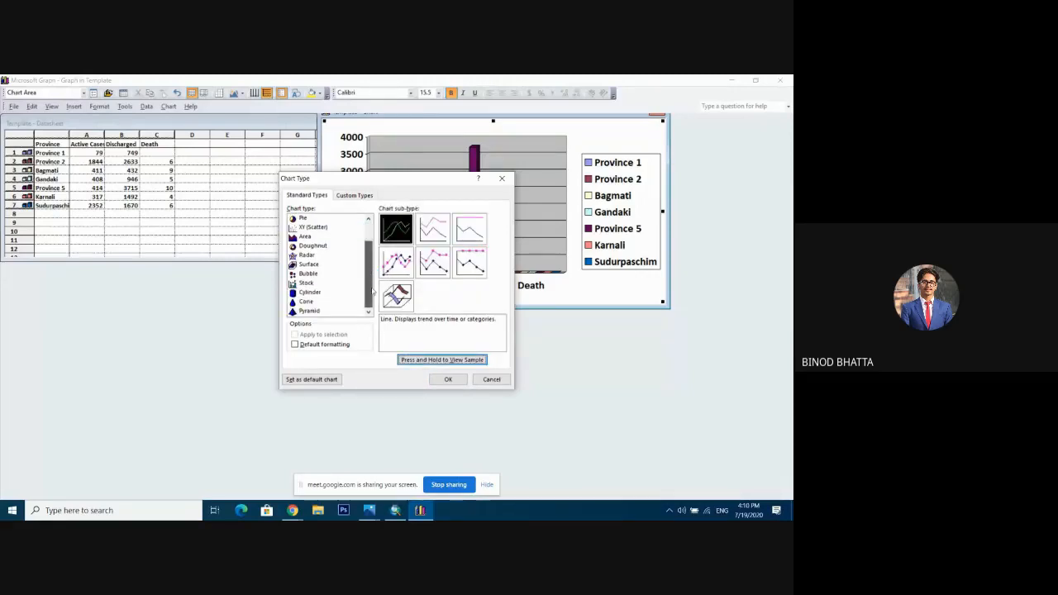
{"action": "left_click", "coordinate": [318, 293]}
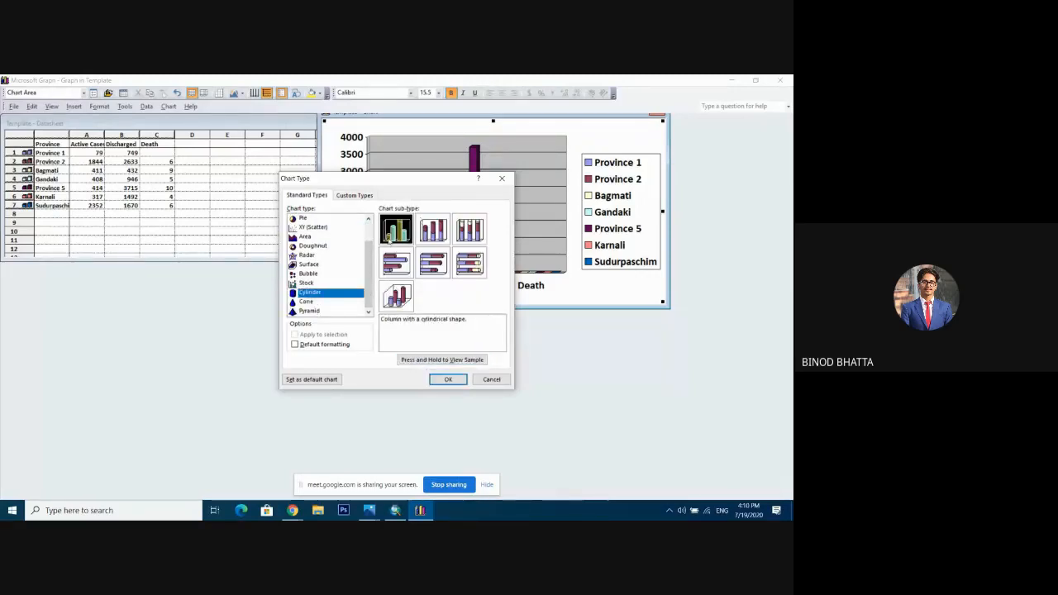
{"action": "left_click", "coordinate": [447, 361]}
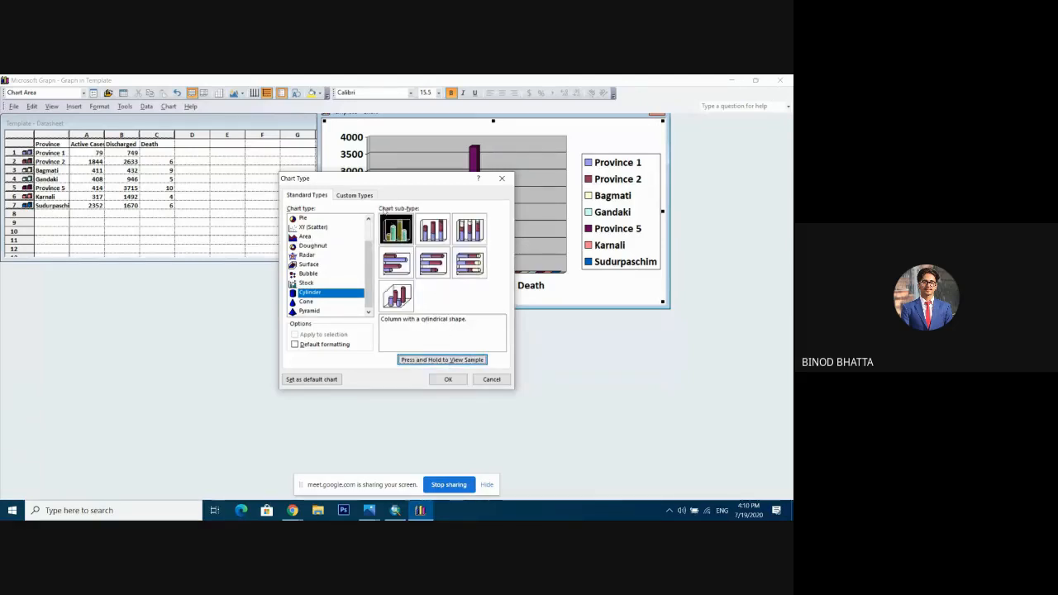
{"action": "left_click", "coordinate": [431, 379]}
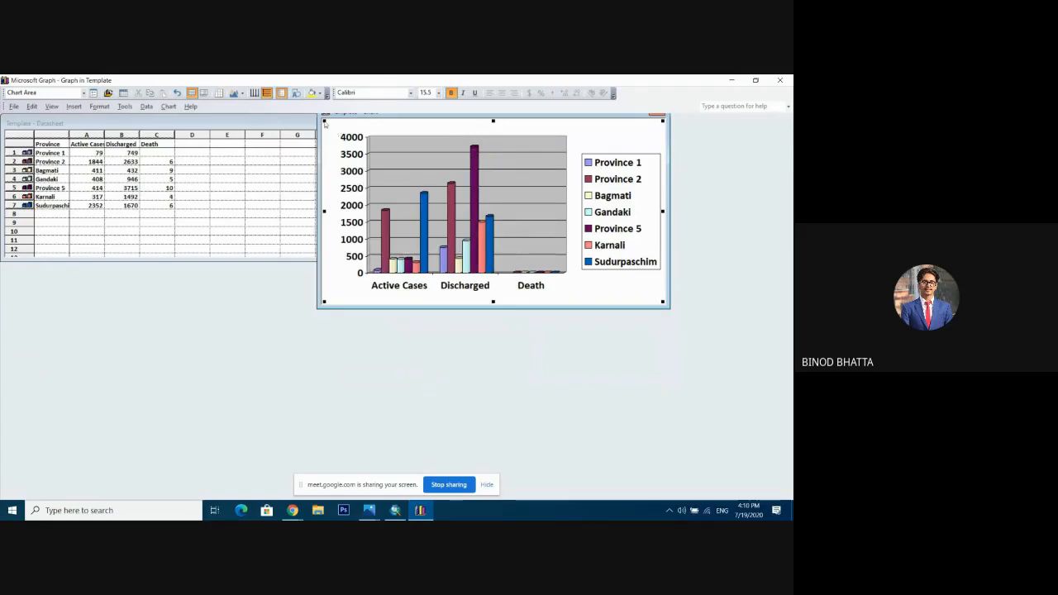
Widen the chart window and move it down so its title bar is accessible.
{"action": "left_click_drag", "start_coordinate": [321, 119], "coordinate": [290, 120]}
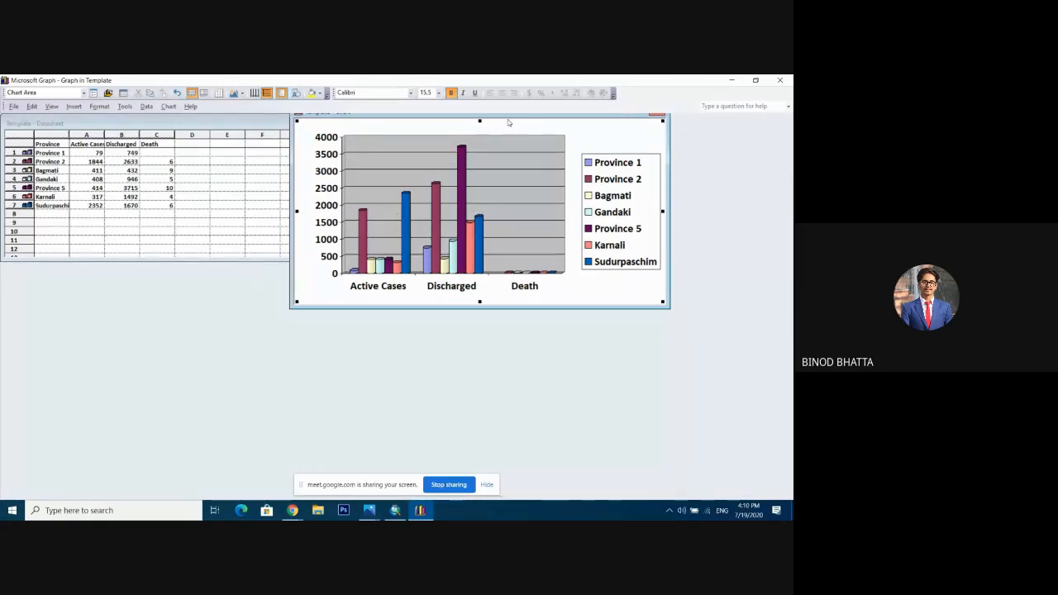
{"action": "left_click_drag", "start_coordinate": [503, 117], "coordinate": [499, 136]}
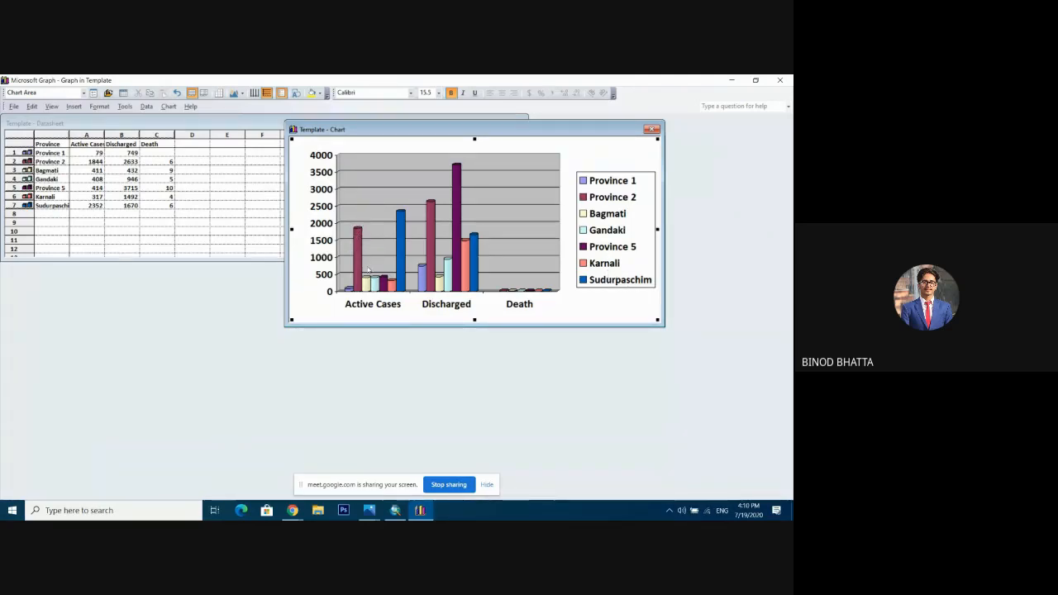
Set the fill color of the Province 1 series to green through its legend key.
{"action": "left_click", "coordinate": [583, 184]}
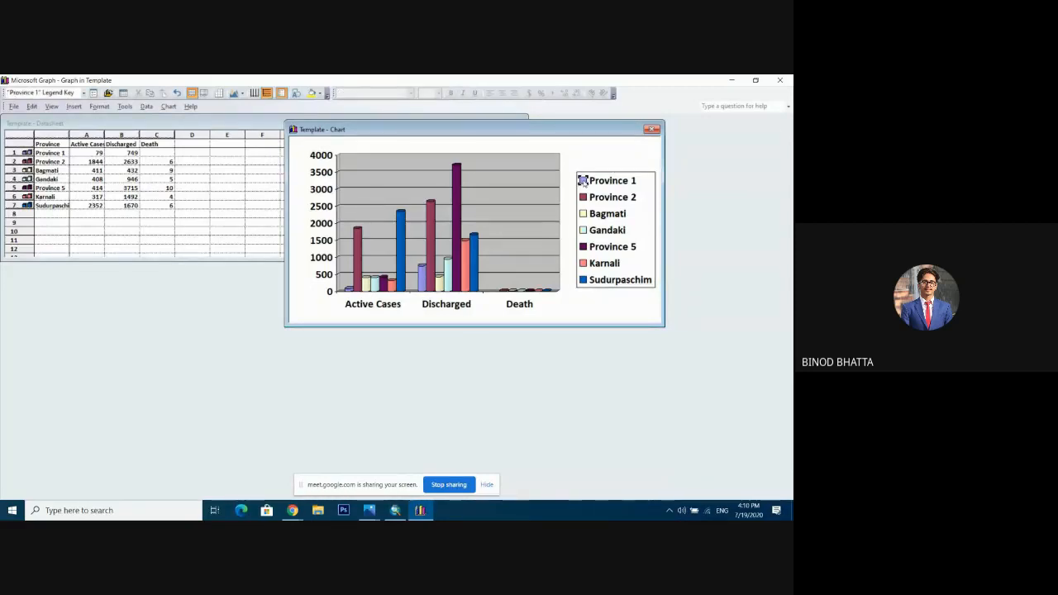
{"action": "double_click", "coordinate": [584, 182]}
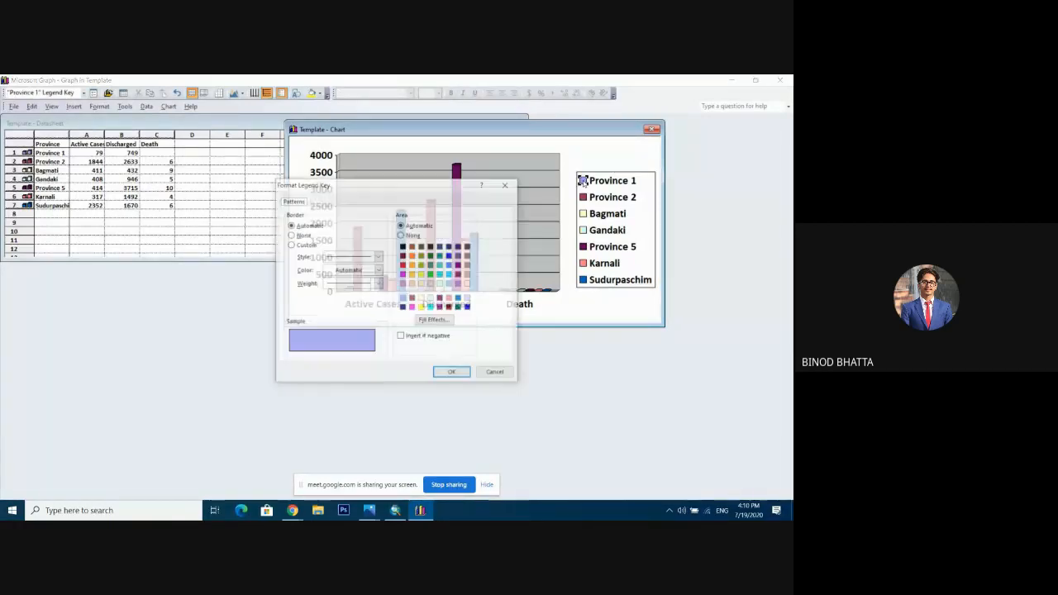
{"action": "left_click_drag", "start_coordinate": [413, 191], "coordinate": [220, 149]}
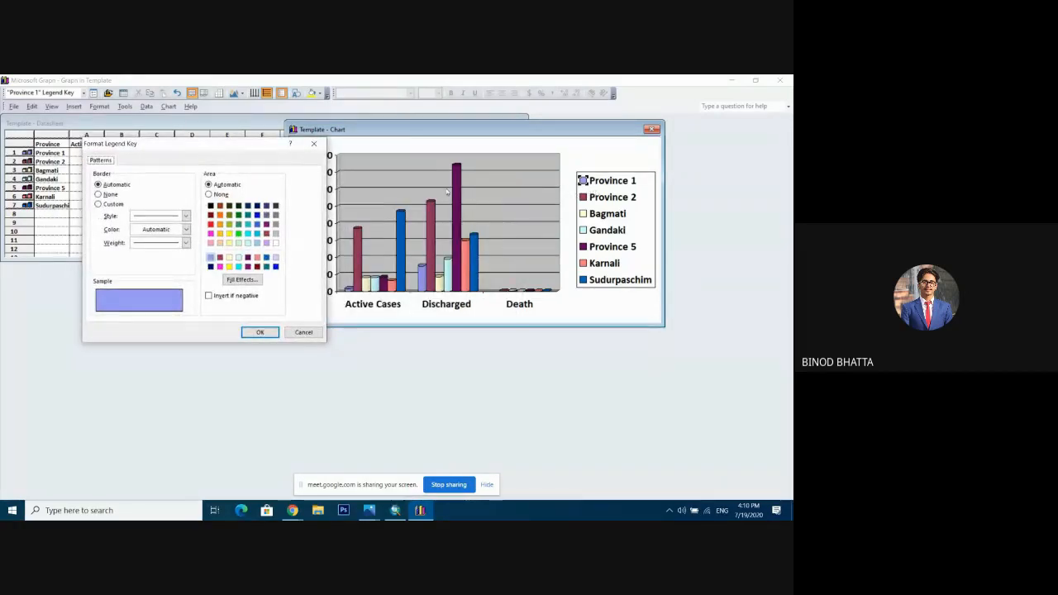
{"action": "left_click", "coordinate": [313, 143]}
{"action": "double_click", "coordinate": [582, 180]}
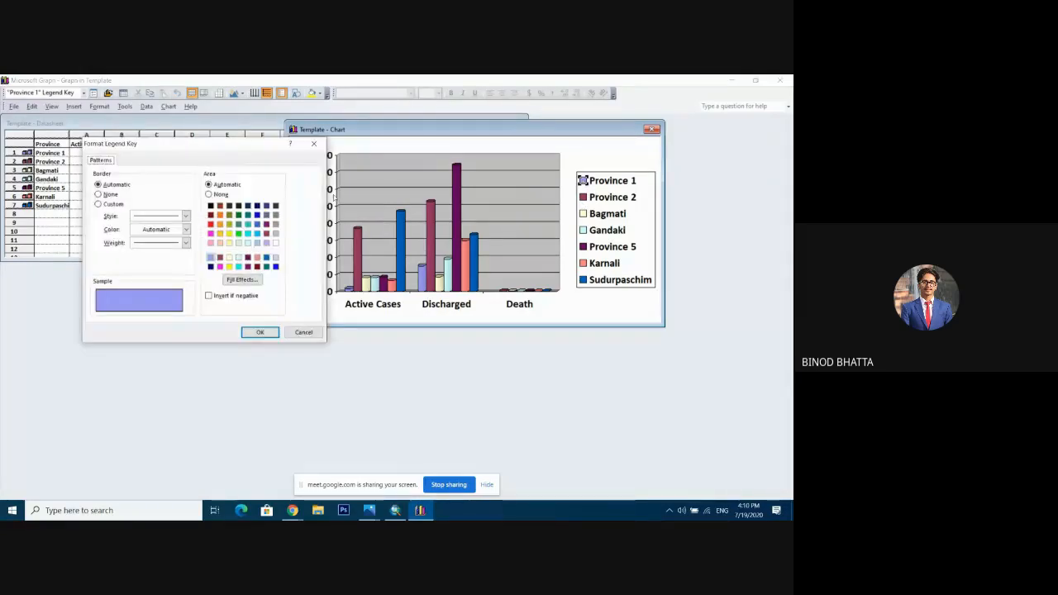
{"action": "left_click", "coordinate": [238, 224]}
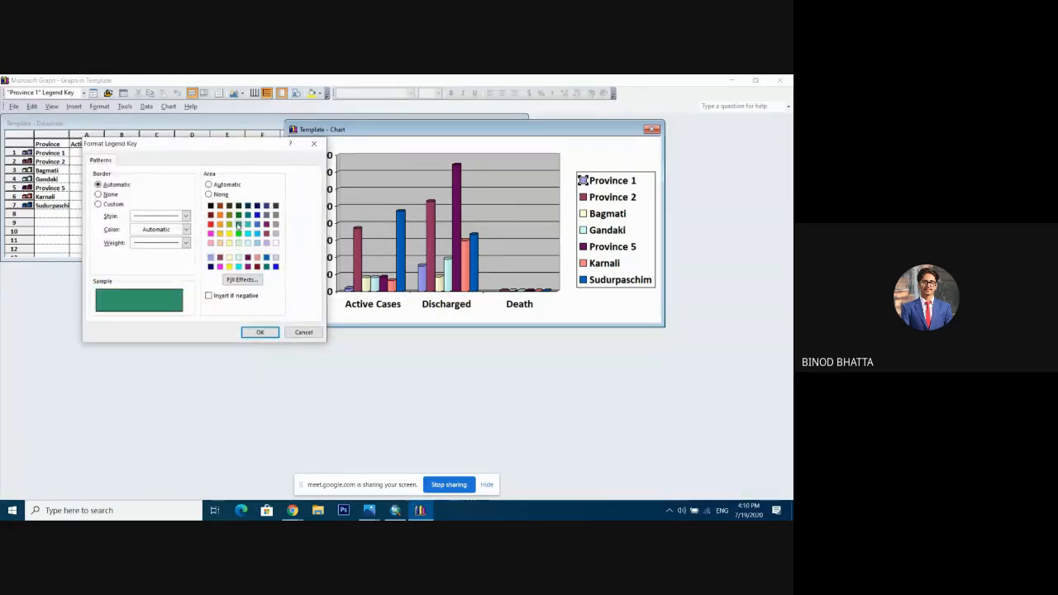
{"action": "left_click", "coordinate": [259, 332]}
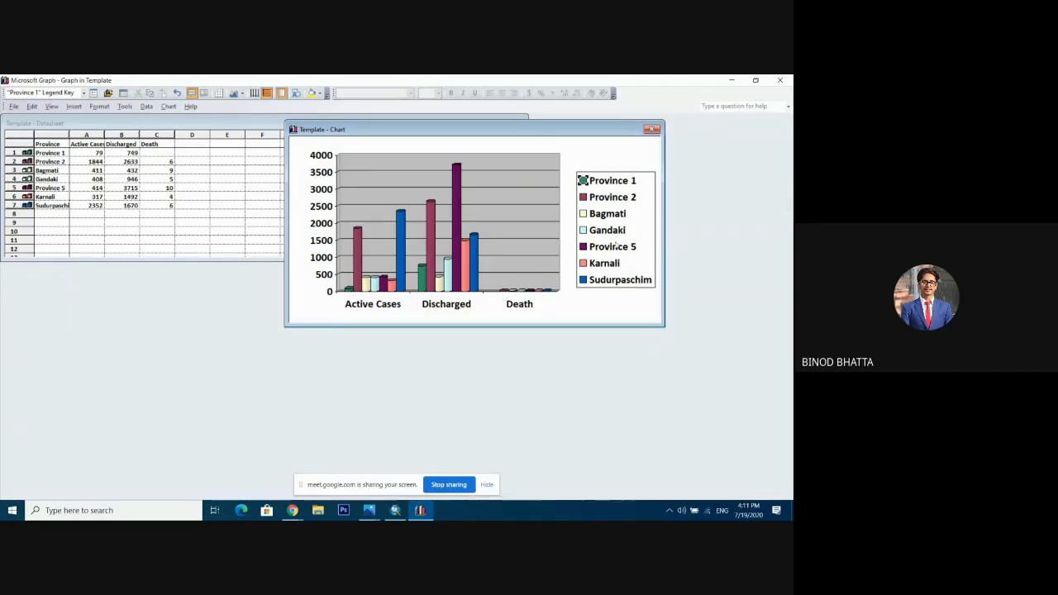
Set the fill color of the Province 2 series to red through its legend key.
{"action": "double_click", "coordinate": [584, 198]}
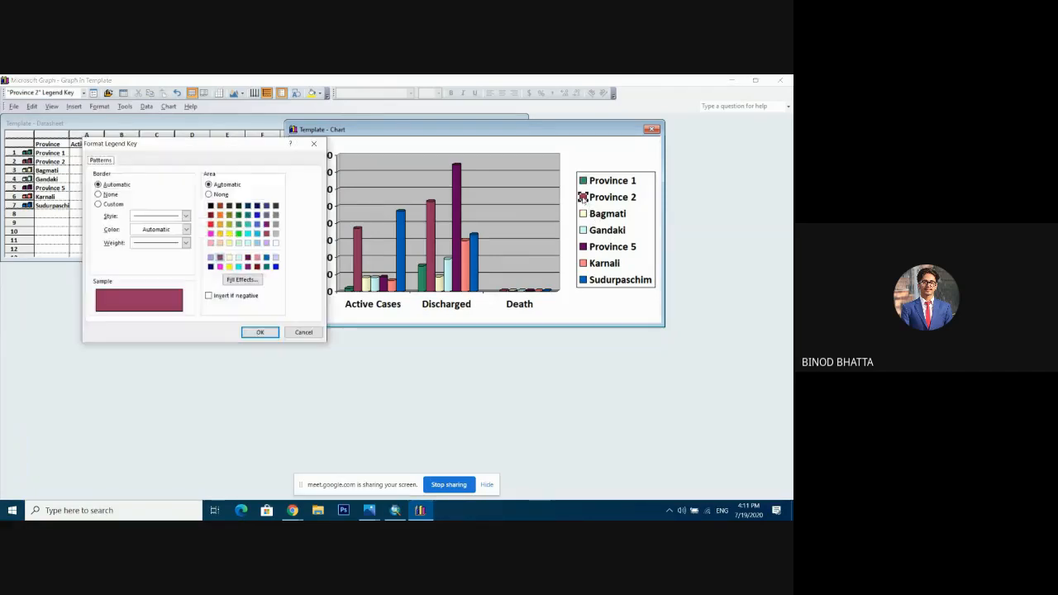
{"action": "left_click", "coordinate": [211, 224]}
{"action": "left_click", "coordinate": [259, 331]}
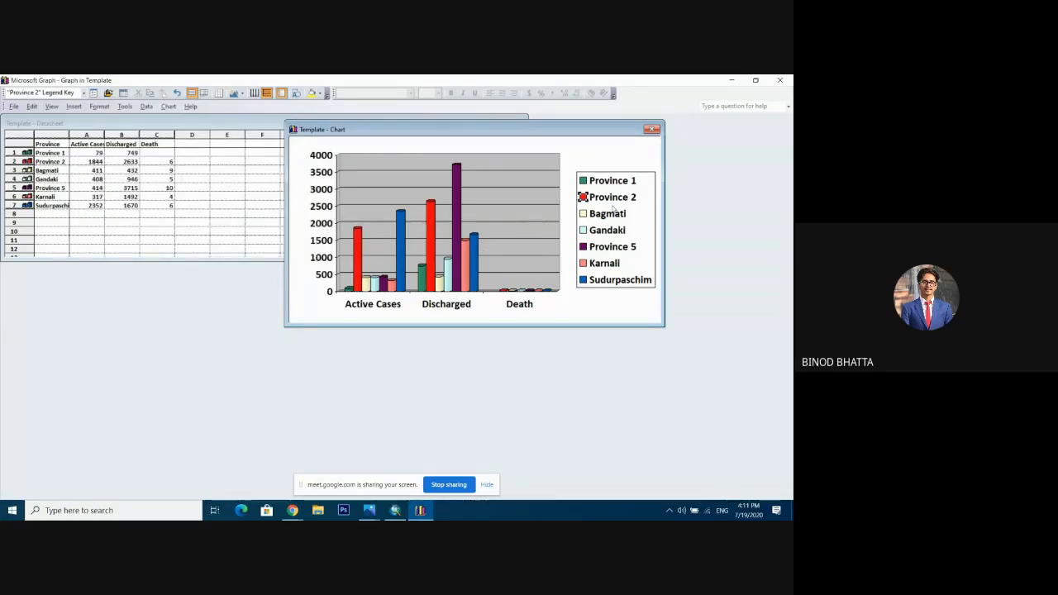
{"action": "double_click", "coordinate": [584, 215]}
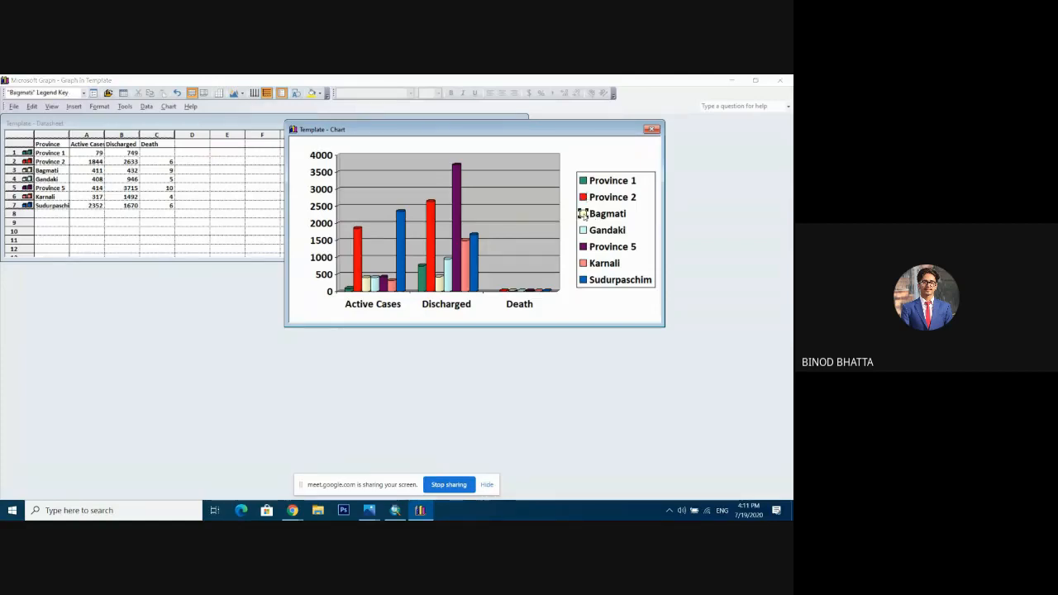
{"action": "left_click", "coordinate": [313, 144]}
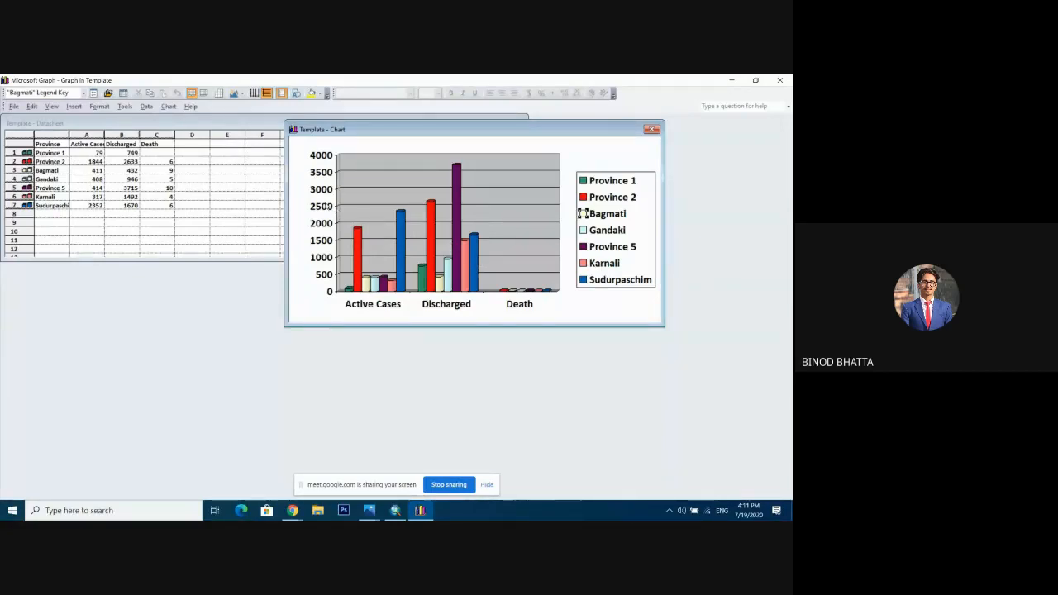
Set the chart's value axis labels to Times New Roman, size 10, moving the chart window lower.
{"action": "left_click", "coordinate": [337, 211]}
{"action": "left_click_drag", "start_coordinate": [354, 129], "coordinate": [346, 175]}
{"action": "left_click", "coordinate": [370, 94]}
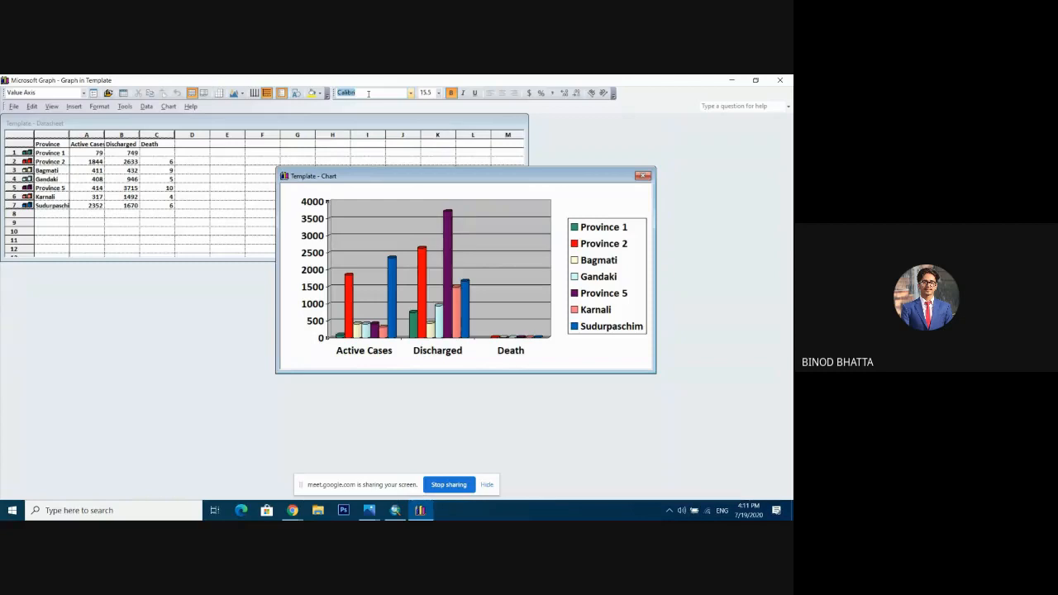
{"action": "type", "text": "Times New Roman"}
{"action": "key", "text": "Return"}
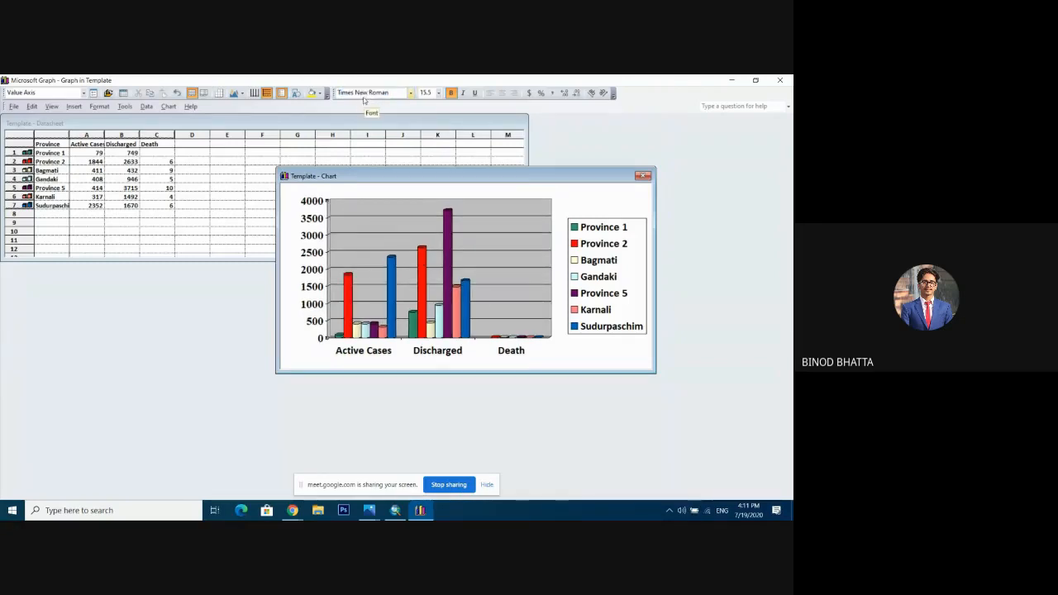
{"action": "left_click", "coordinate": [439, 92]}
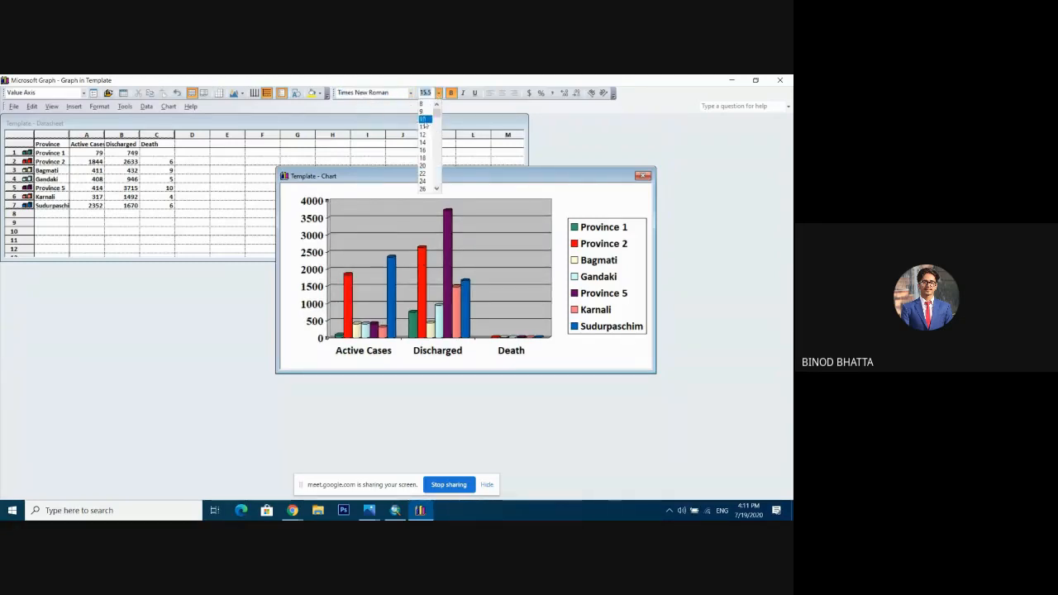
{"action": "left_click", "coordinate": [424, 120]}
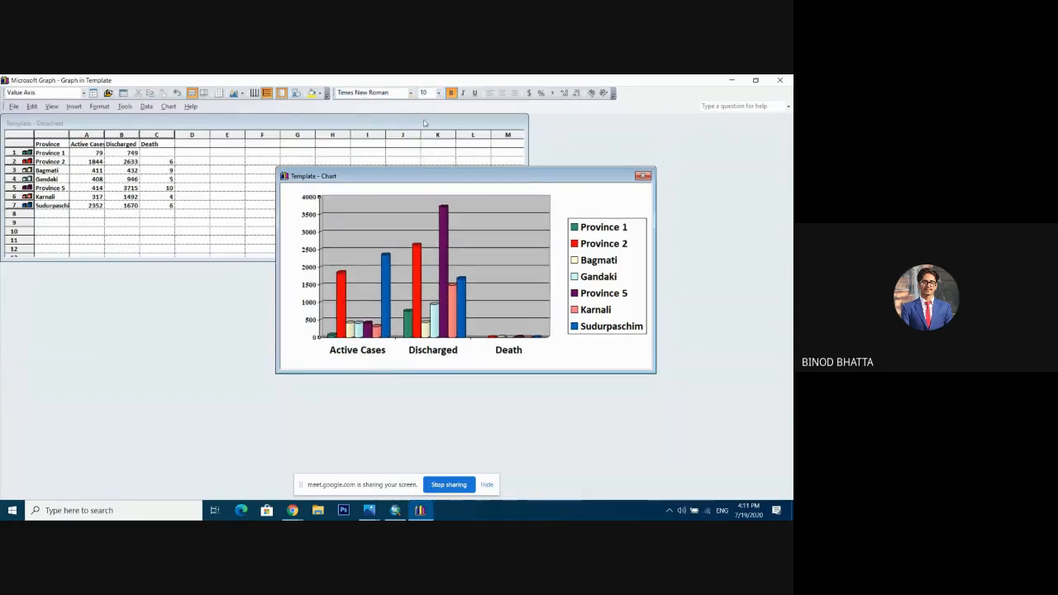
Format the category axis labels in Times New Roman, size 12.
{"action": "left_click", "coordinate": [423, 354]}
{"action": "left_click", "coordinate": [378, 92]}
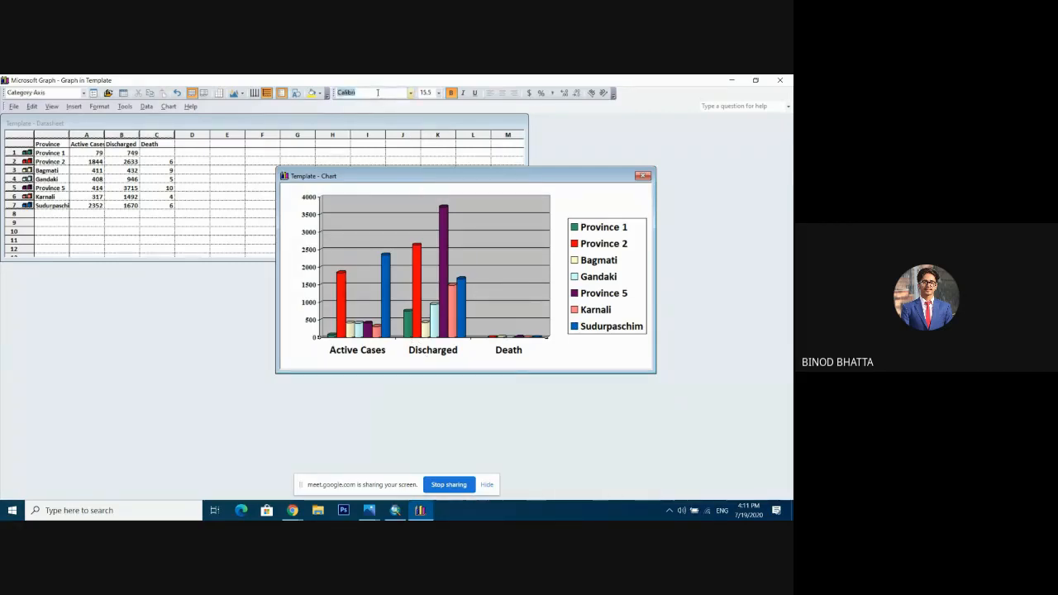
{"action": "type", "text": "Times New Roman"}
{"action": "key", "text": "Return"}
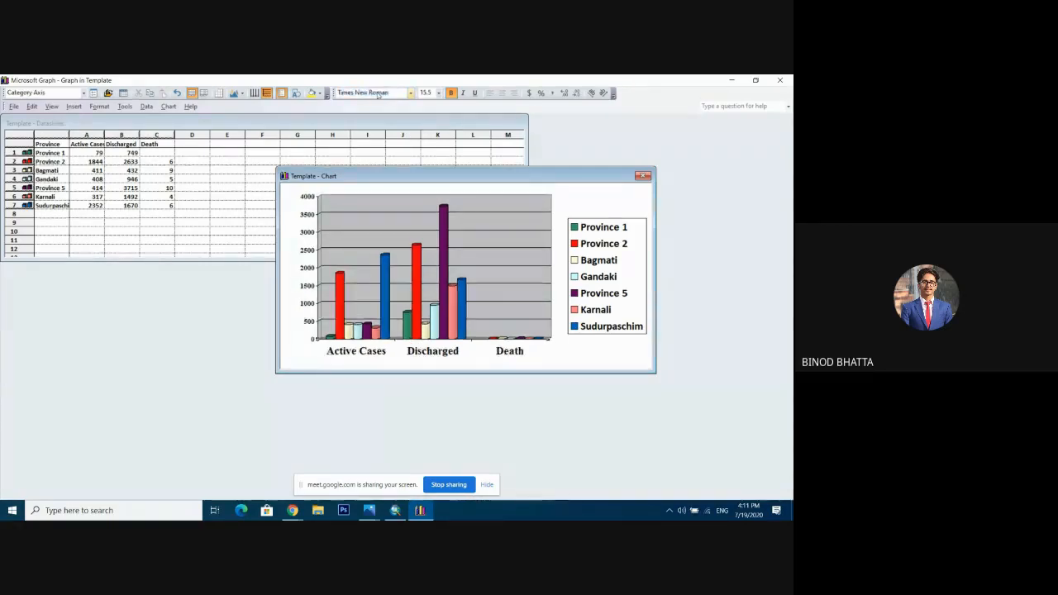
{"action": "left_click", "coordinate": [439, 95]}
{"action": "left_click", "coordinate": [425, 137]}
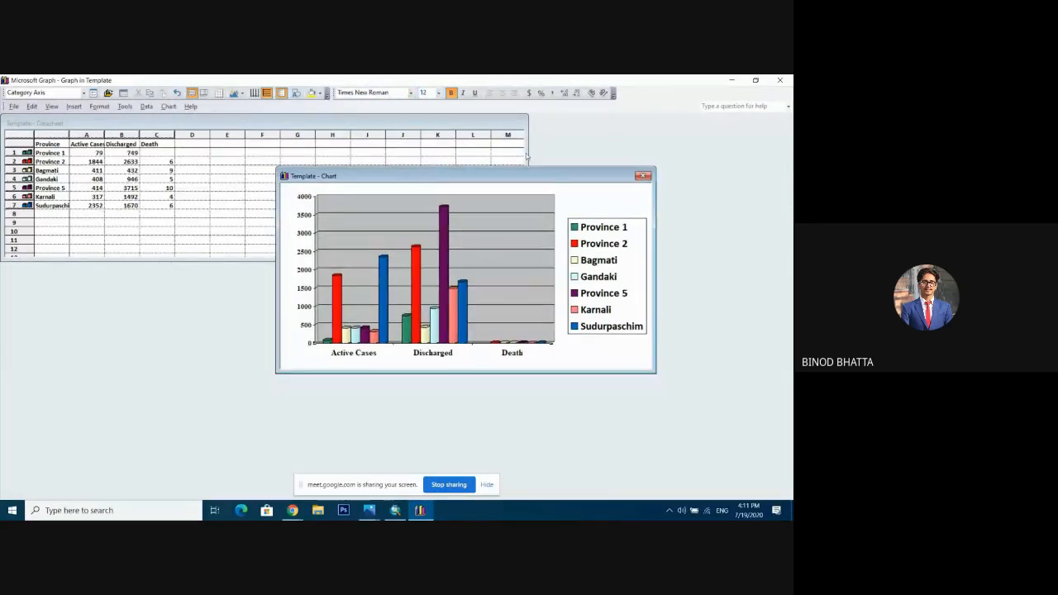
Change the chart legend's font to Times New Roman, size 12.
{"action": "left_click", "coordinate": [607, 319]}
{"action": "left_click", "coordinate": [383, 92]}
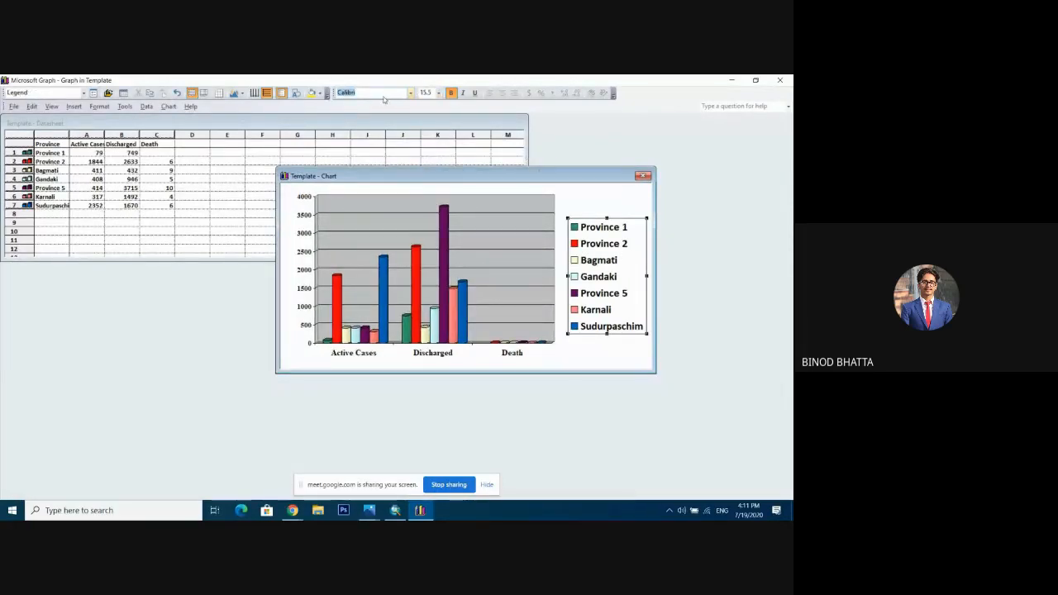
{"action": "type", "text": "Times New Roman"}
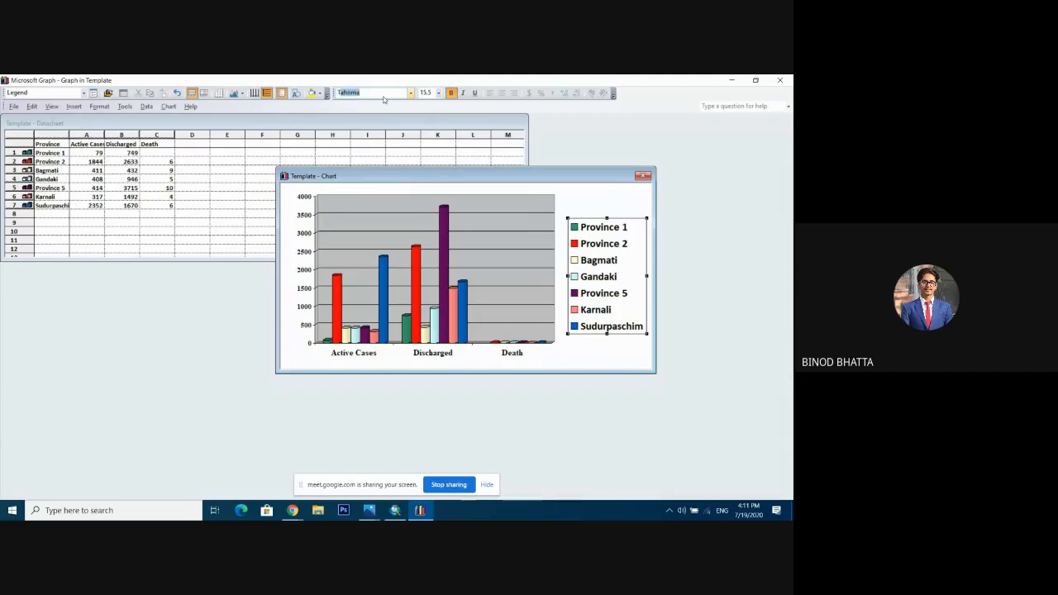
{"action": "key", "text": "Return"}
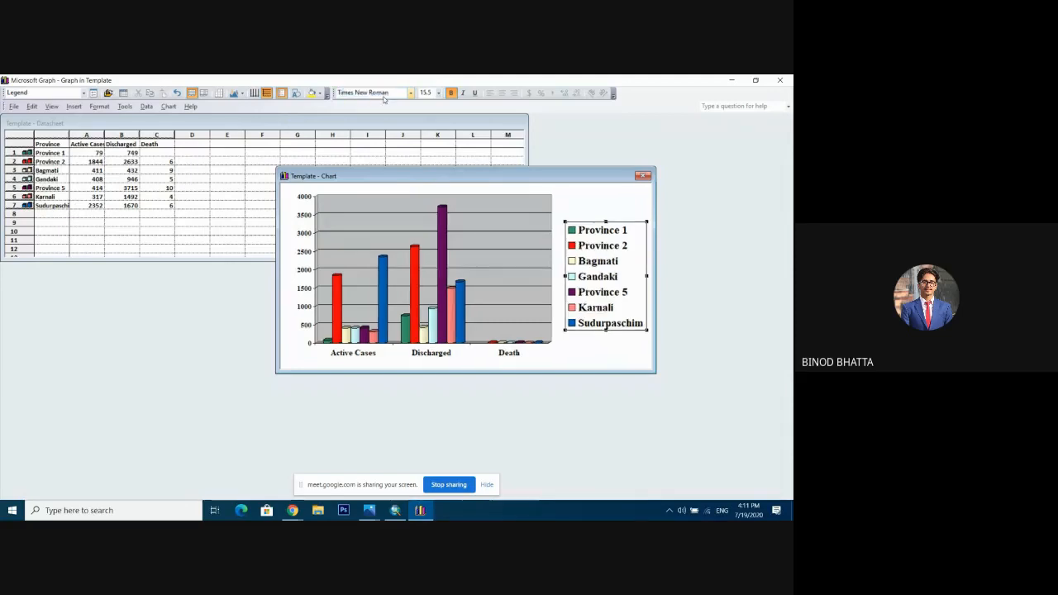
{"action": "left_click", "coordinate": [438, 93]}
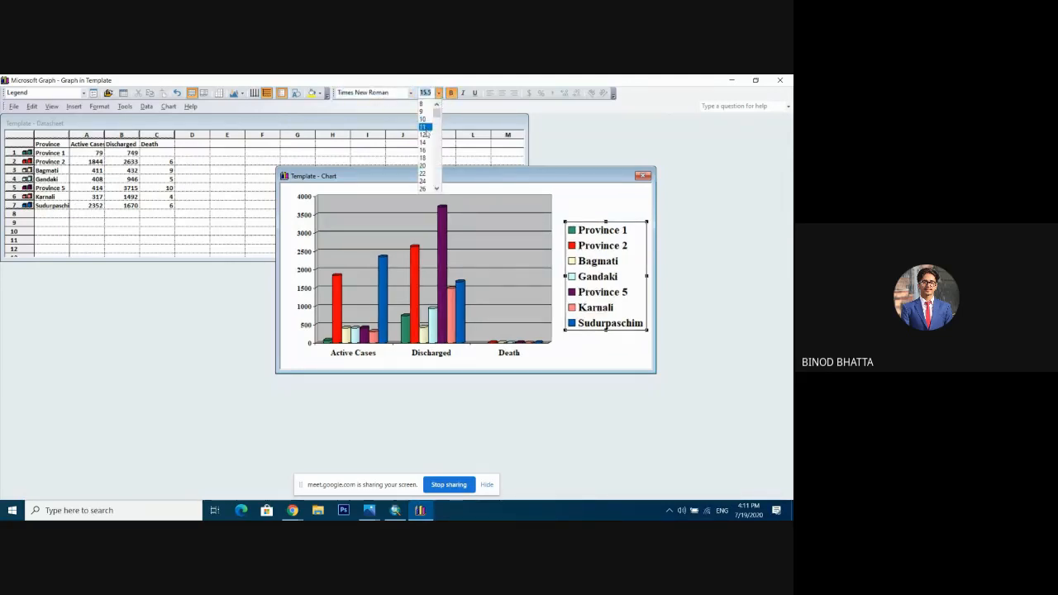
{"action": "left_click", "coordinate": [427, 134]}
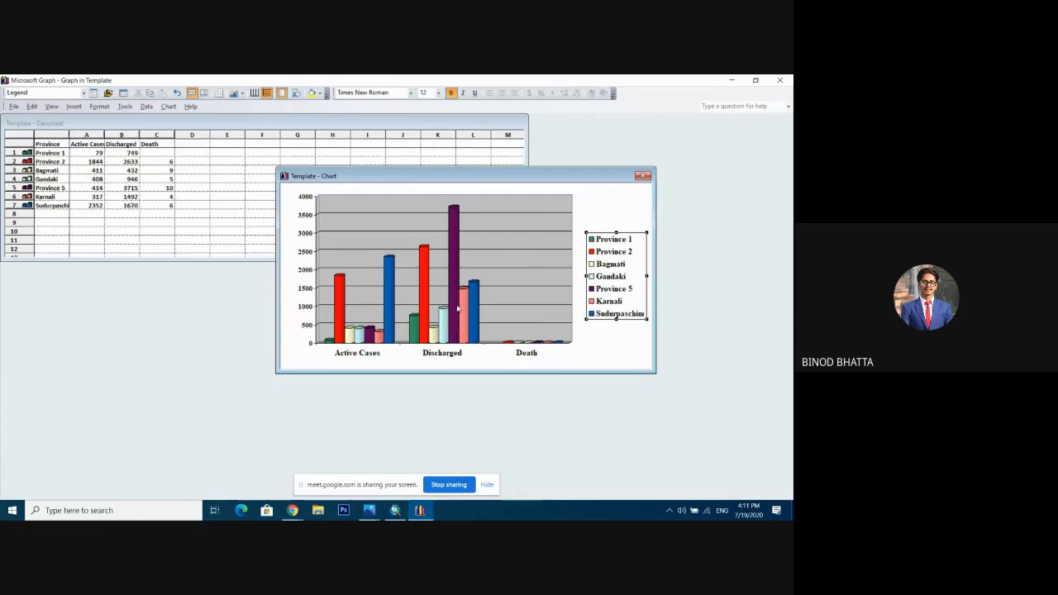
Set the legend placement to Bottom in the chart options.
{"action": "left_click", "coordinate": [585, 360]}
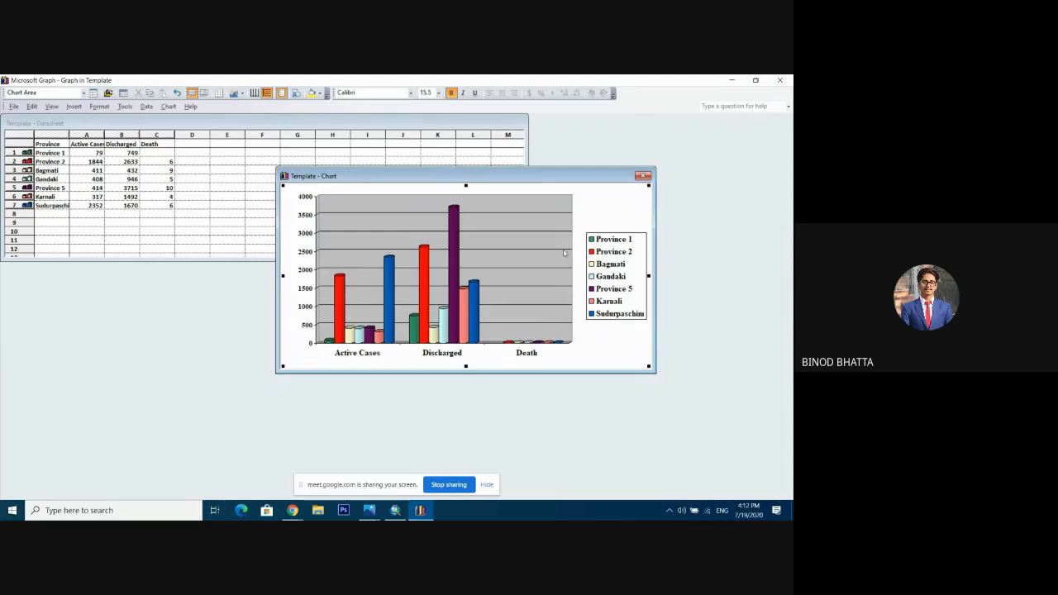
{"action": "left_click", "coordinate": [168, 106]}
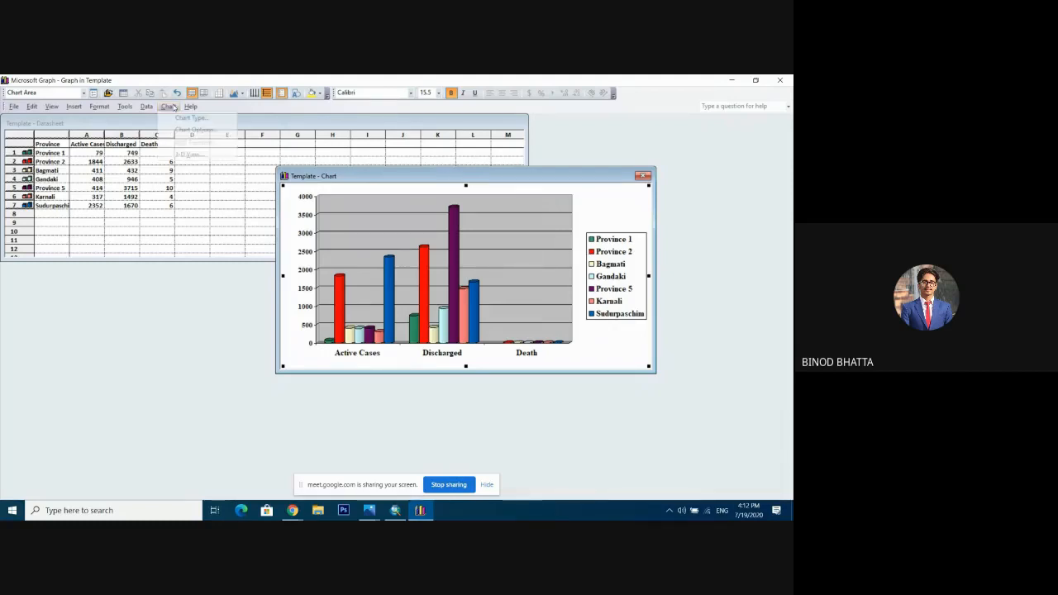
{"action": "left_click", "coordinate": [195, 130]}
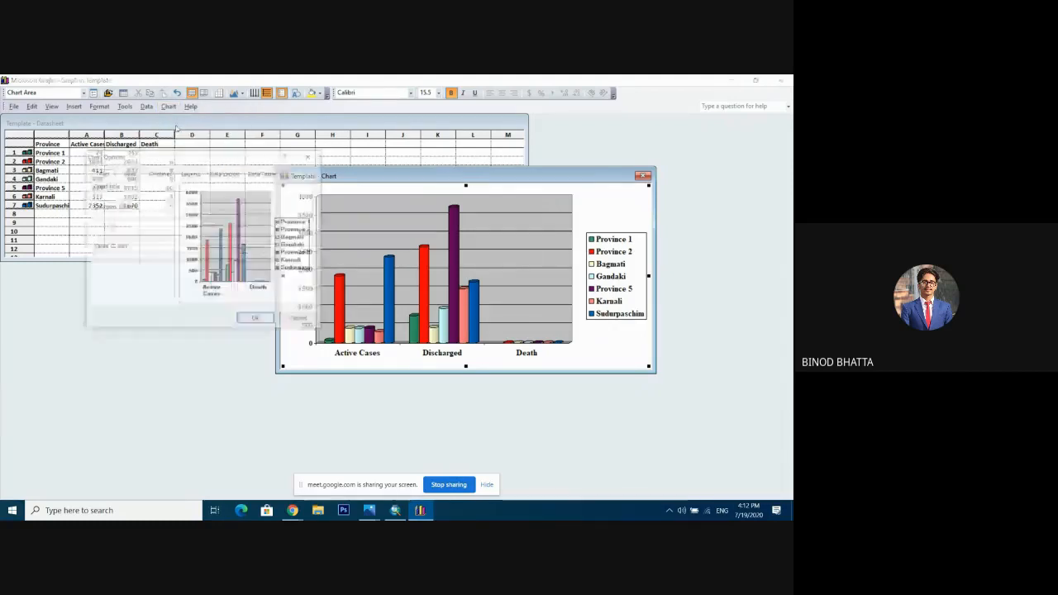
{"action": "left_click", "coordinate": [226, 173]}
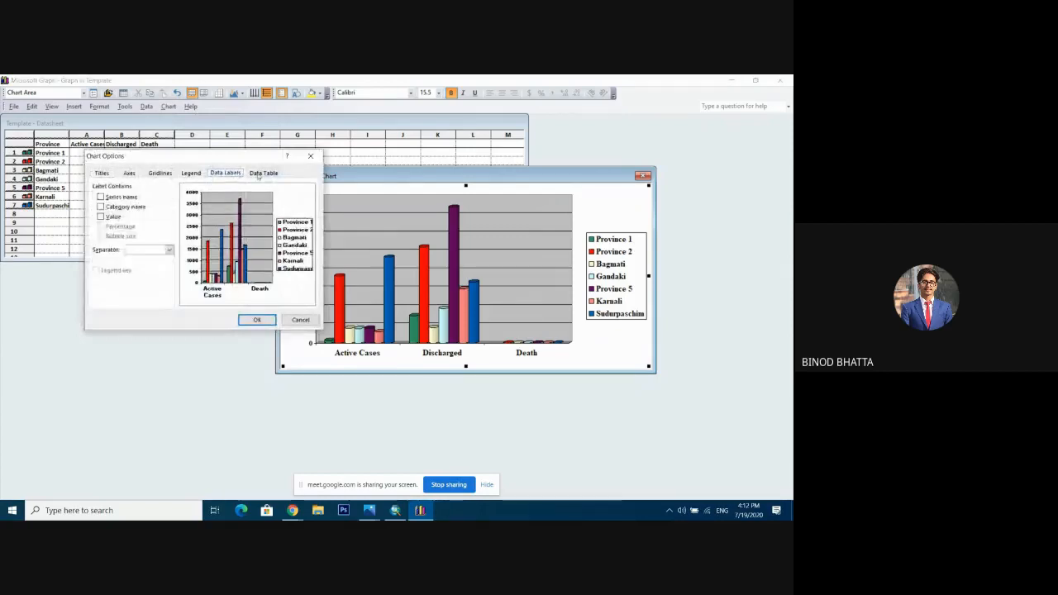
{"action": "left_click", "coordinate": [191, 173]}
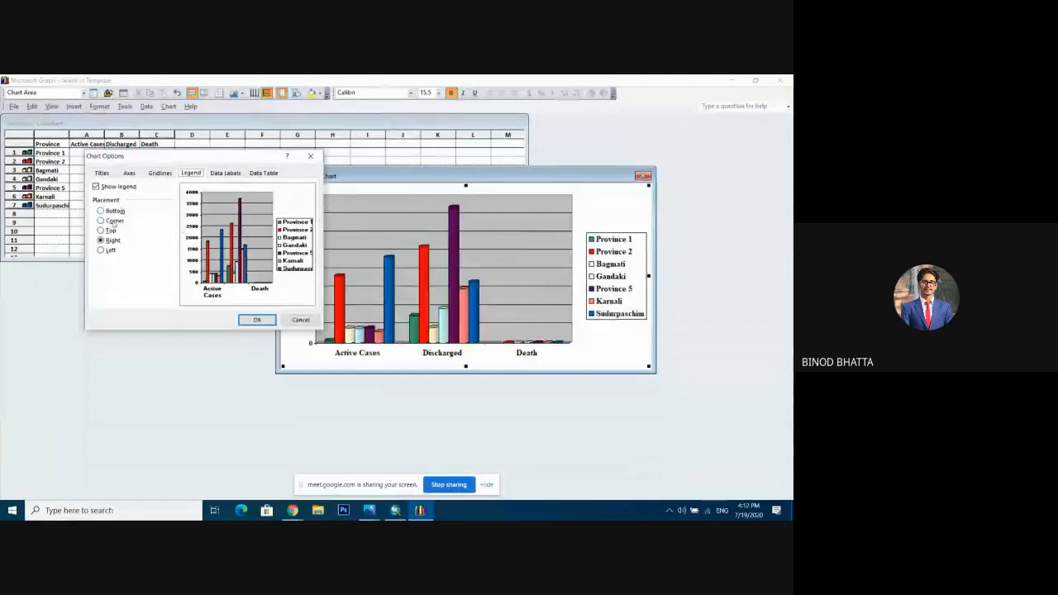
{"action": "left_click", "coordinate": [110, 211]}
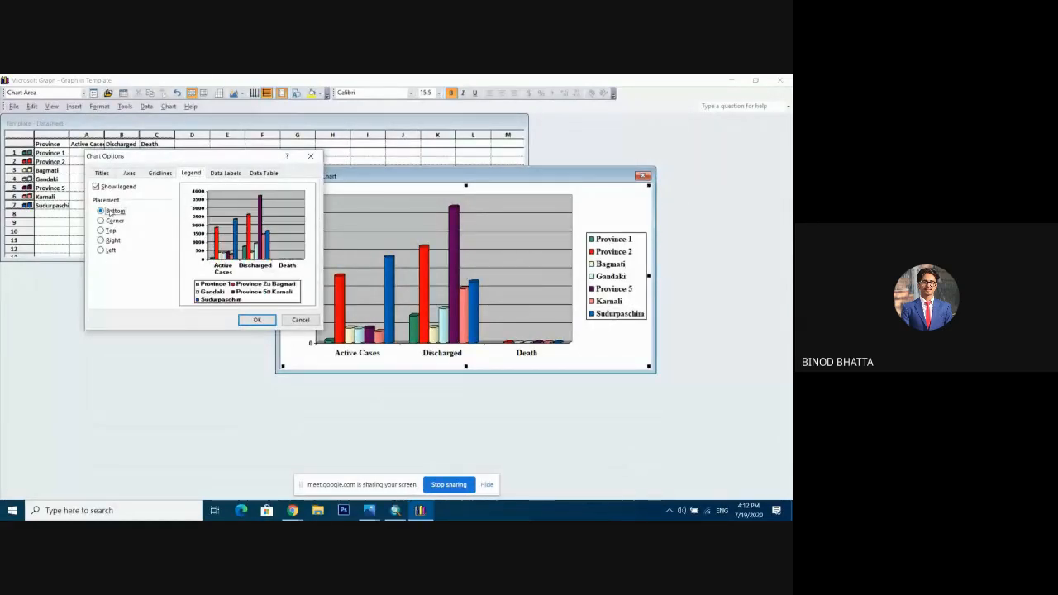
{"action": "left_click", "coordinate": [256, 321]}
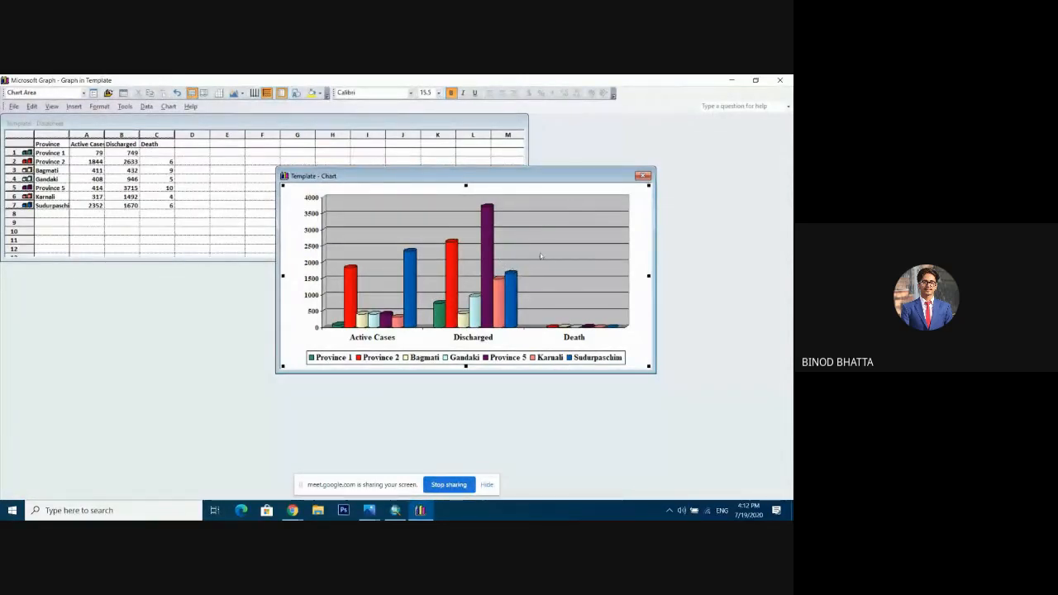
Format the chart walls with no border and no area fill.
{"action": "left_click", "coordinate": [547, 206]}
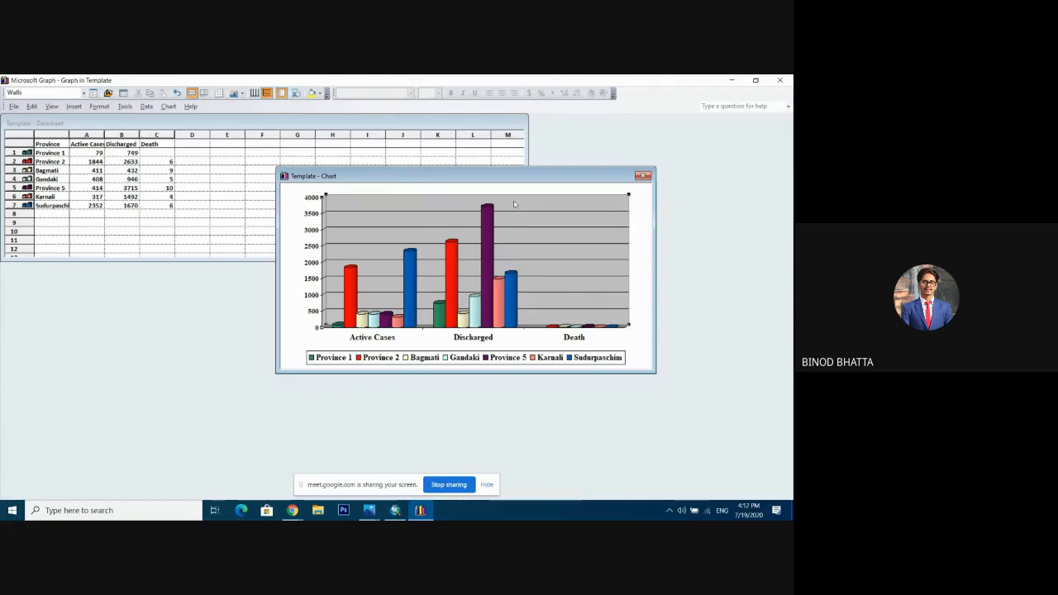
{"action": "double_click", "coordinate": [522, 207]}
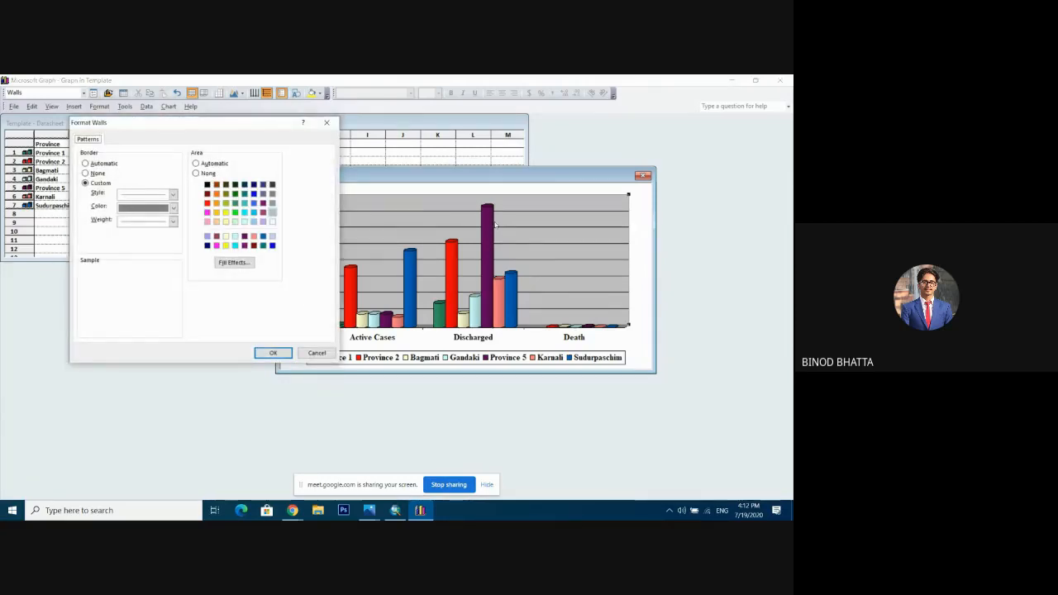
{"action": "left_click", "coordinate": [327, 123]}
{"action": "double_click", "coordinate": [544, 203]}
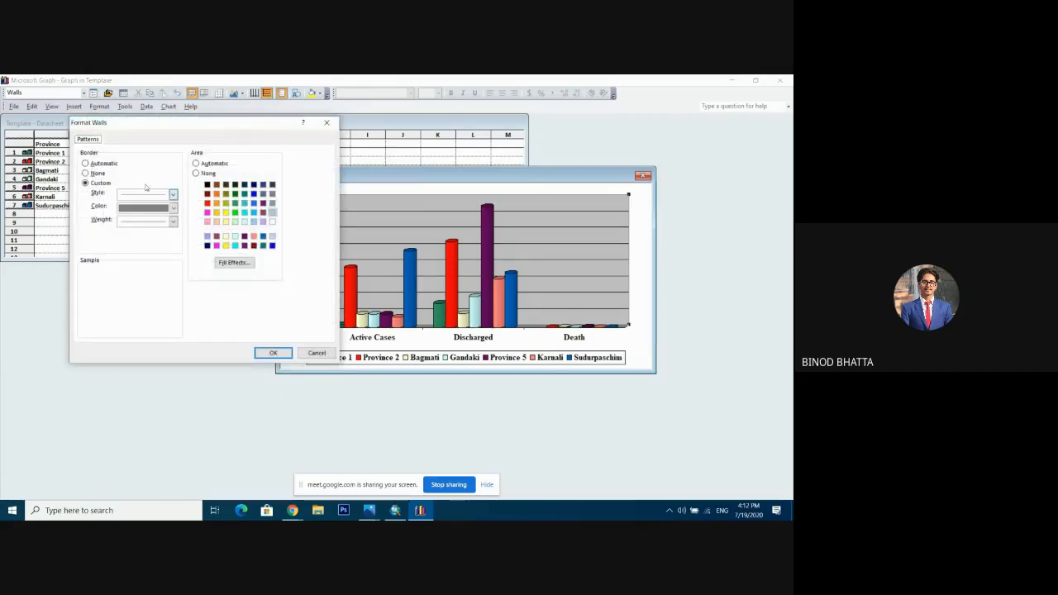
{"action": "left_click", "coordinate": [96, 172]}
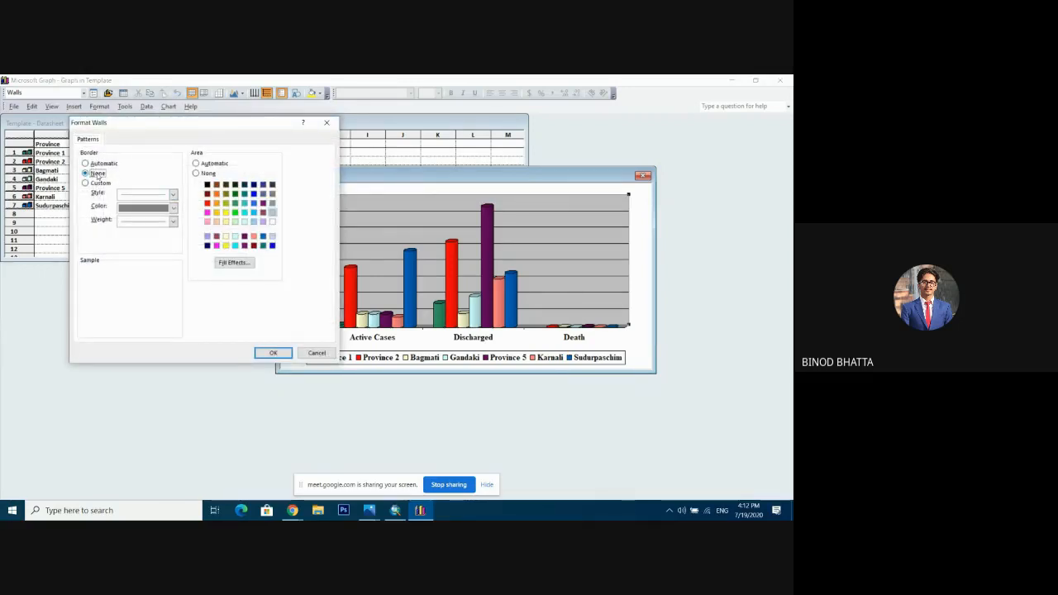
{"action": "left_click", "coordinate": [200, 175]}
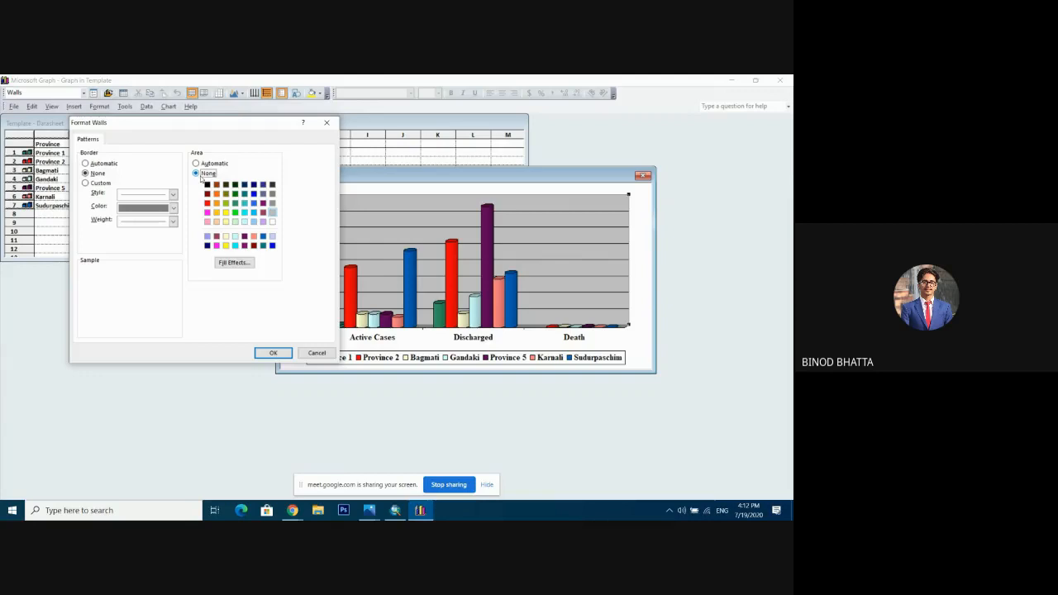
{"action": "left_click", "coordinate": [273, 353]}
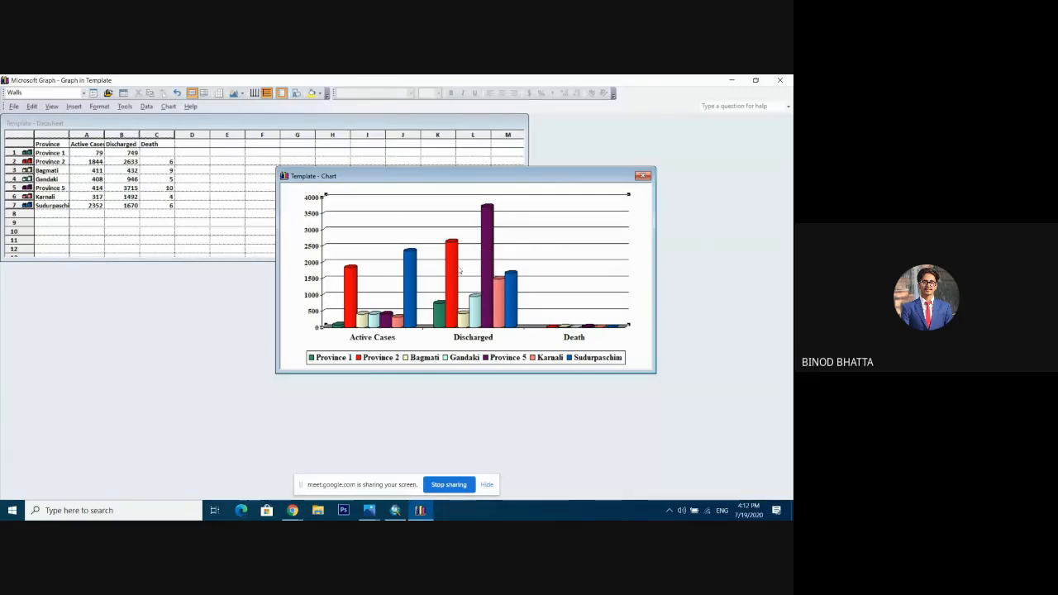
Open the gridline settings in the chart options.
{"action": "left_click", "coordinate": [172, 105]}
{"action": "left_click", "coordinate": [181, 130]}
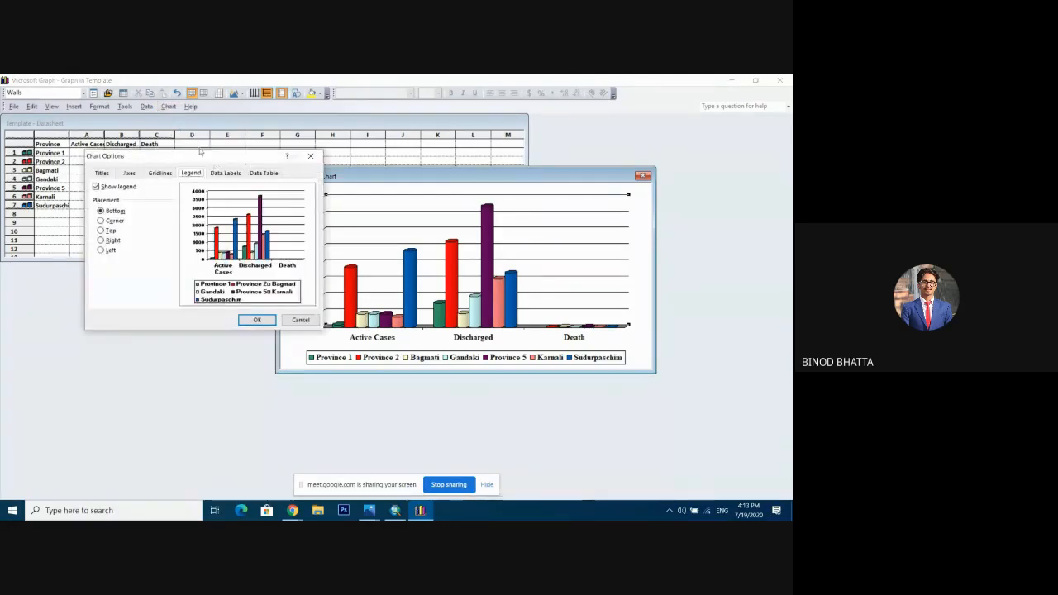
{"action": "left_click", "coordinate": [159, 173]}
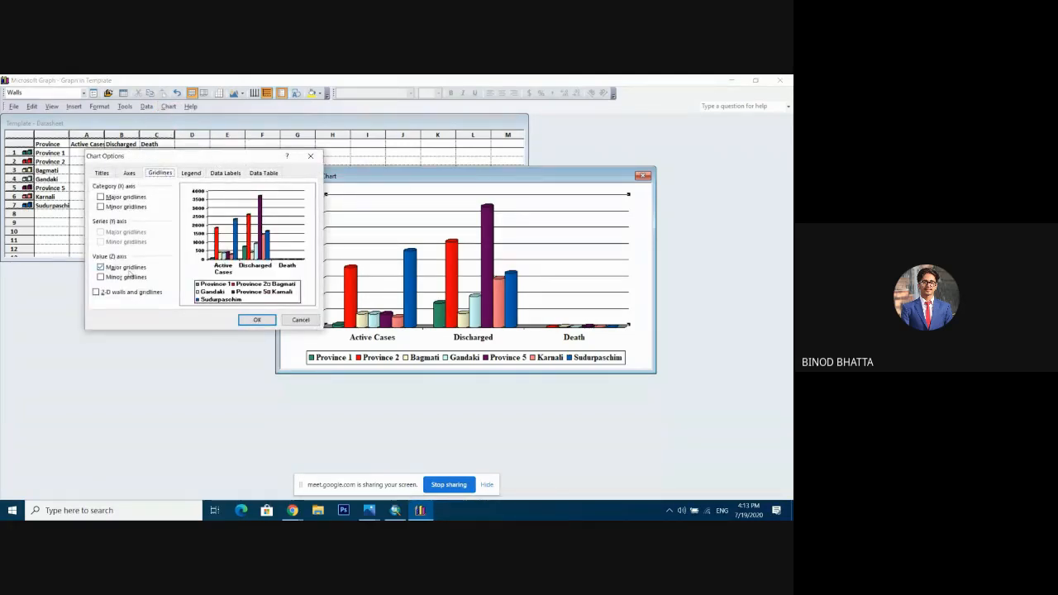
{"action": "left_click", "coordinate": [109, 267]}
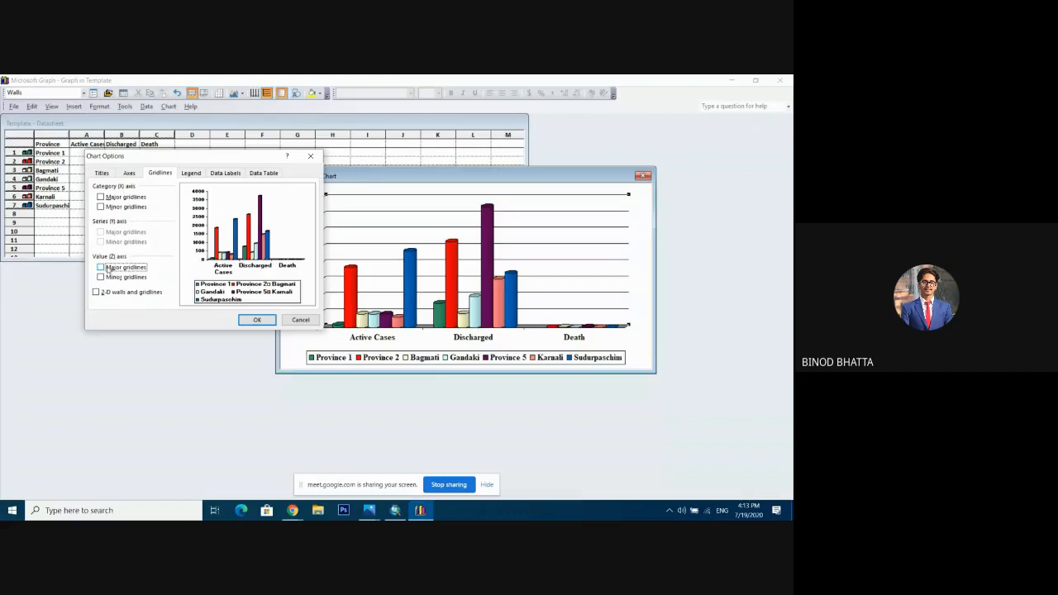
{"action": "left_click", "coordinate": [108, 268]}
{"action": "left_click", "coordinate": [108, 268]}
{"action": "left_click", "coordinate": [108, 268]}
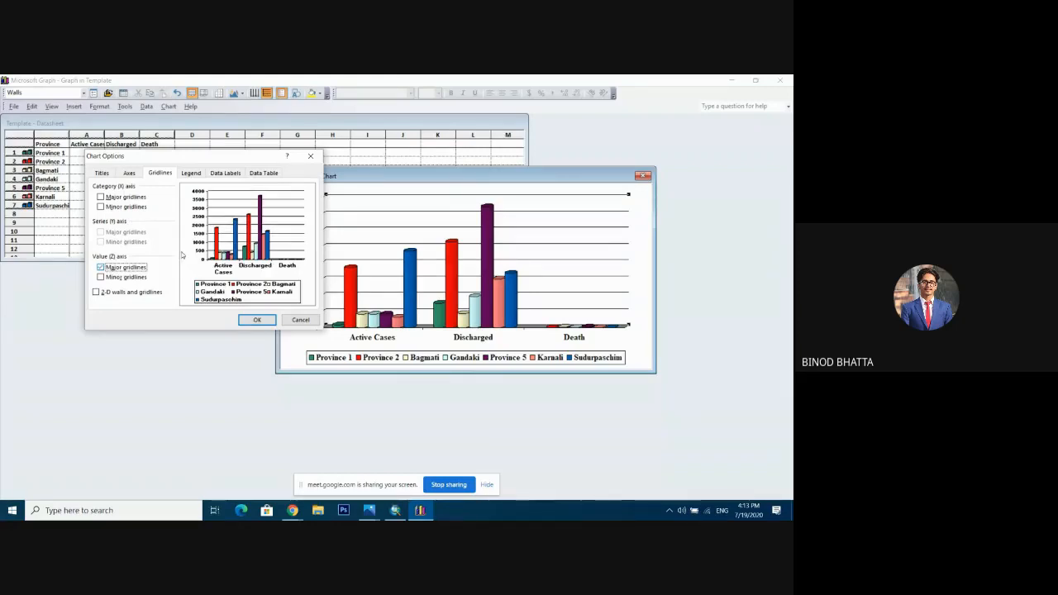
{"action": "left_click", "coordinate": [101, 197]}
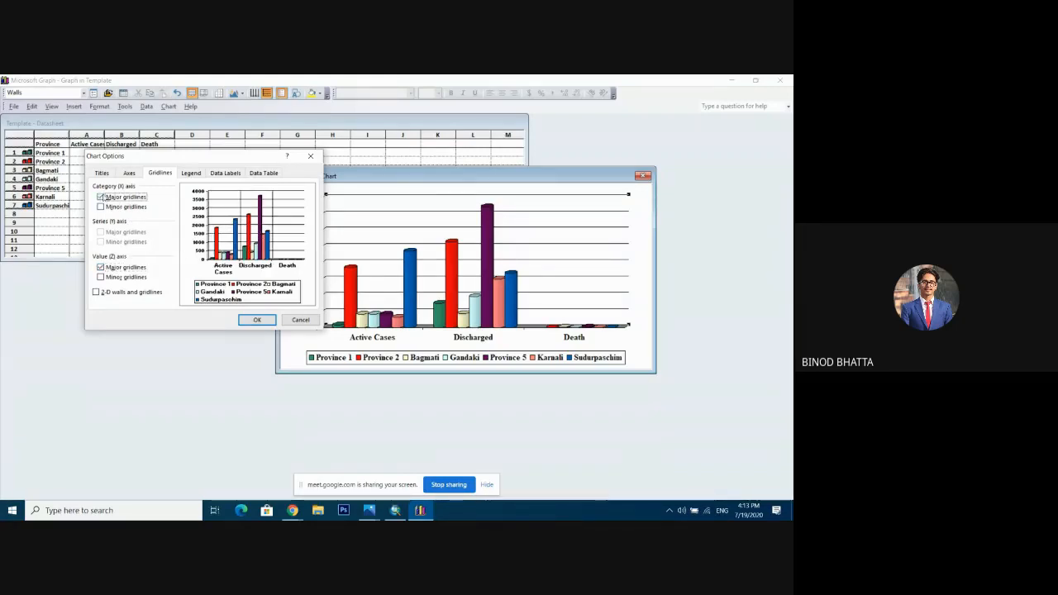
{"action": "left_click", "coordinate": [102, 207]}
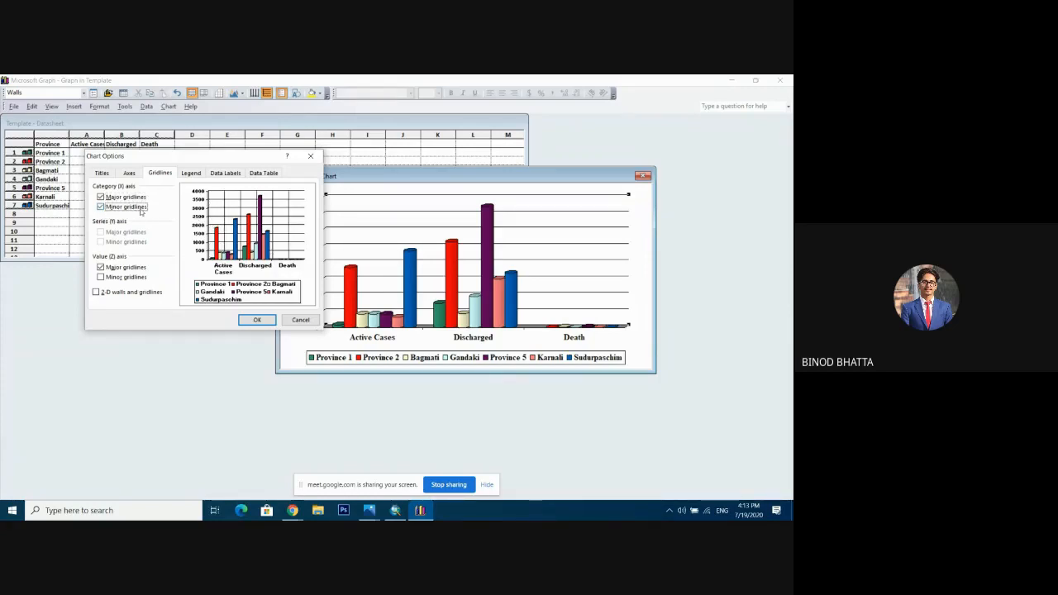
{"action": "left_click", "coordinate": [101, 197]}
{"action": "left_click", "coordinate": [101, 207]}
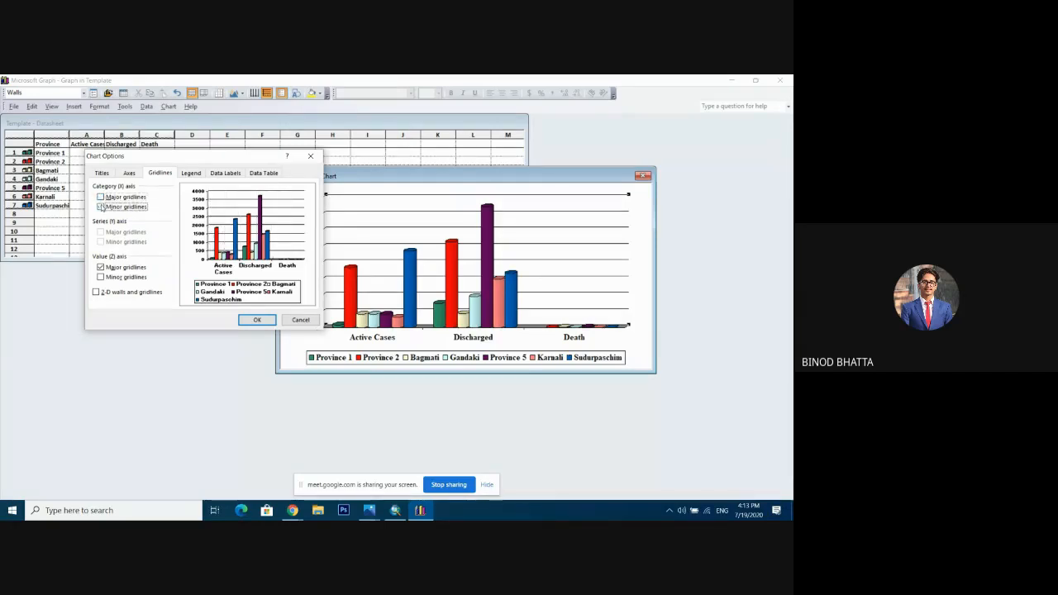
Turn off the value (Z) axis major gridlines and apply the chart options.
{"action": "left_click", "coordinate": [100, 267]}
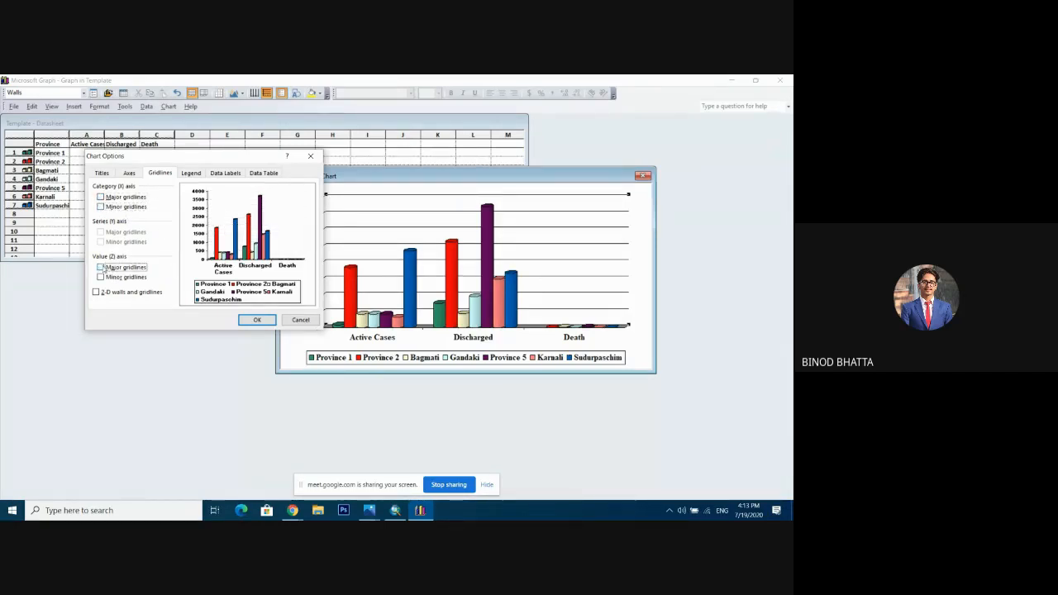
{"action": "left_click", "coordinate": [259, 319]}
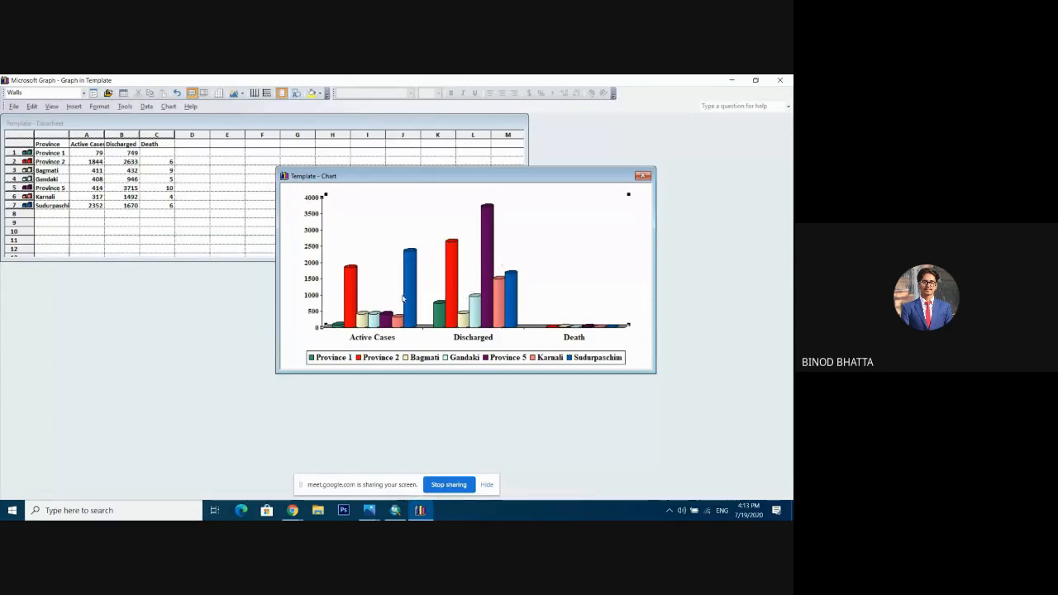
Show values as data labels on the chart bars and enlarge the chart window.
{"action": "left_click", "coordinate": [144, 107]}
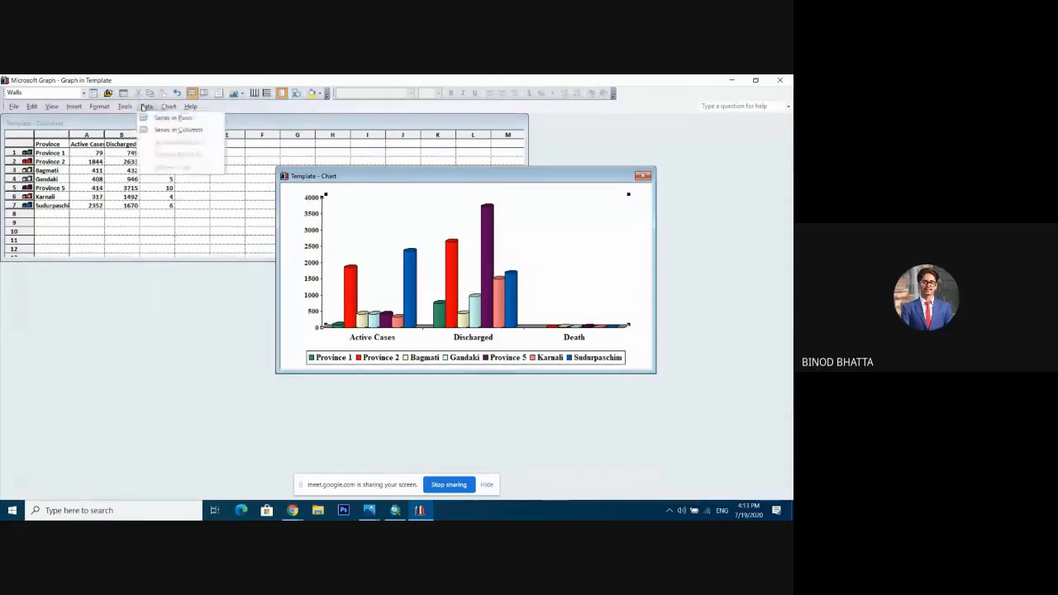
{"action": "mouse_move", "coordinate": [168, 106]}
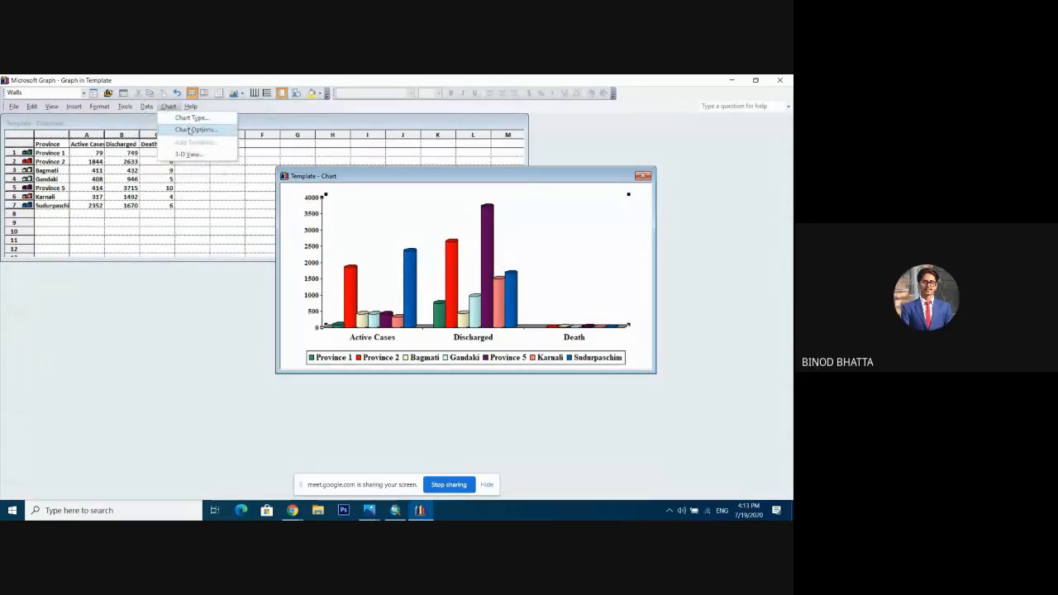
{"action": "left_click", "coordinate": [190, 130]}
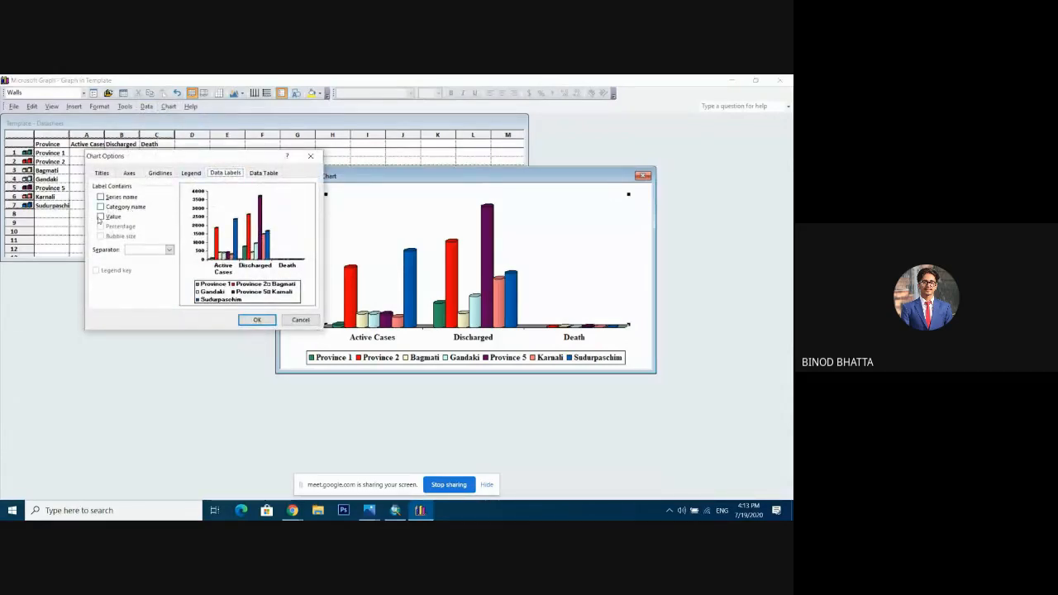
{"action": "left_click", "coordinate": [100, 217]}
{"action": "left_click", "coordinate": [257, 320]}
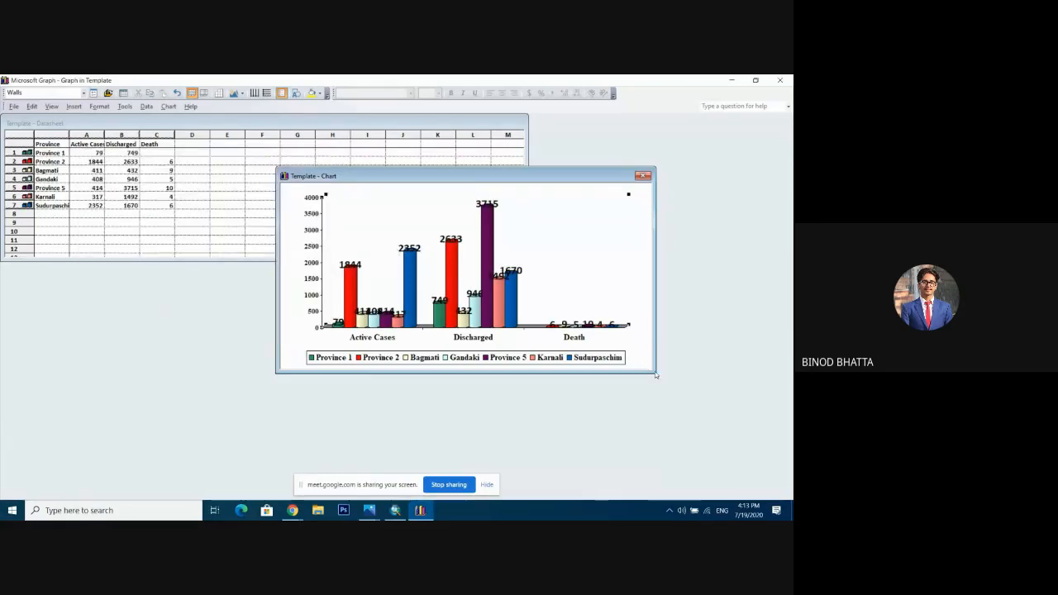
{"action": "left_click_drag", "start_coordinate": [655, 375], "coordinate": [703, 410]}
Move the Discharged labels of Province 5 and Province 2 and the Active Cases label of Sudurpaschim above their bars.
{"action": "left_click", "coordinate": [473, 253]}
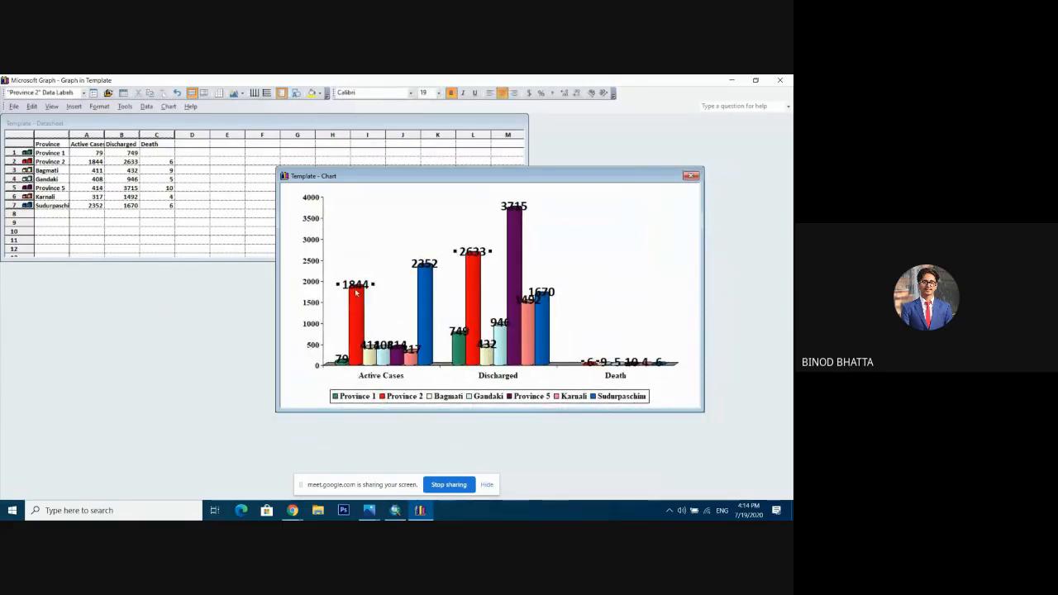
{"action": "left_click", "coordinate": [424, 265]}
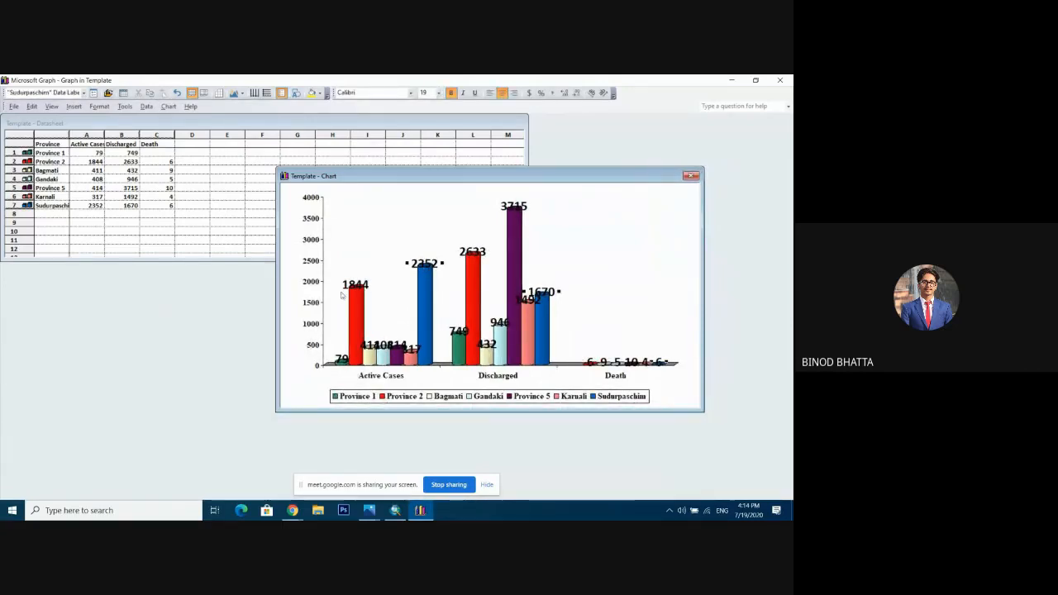
{"action": "left_click", "coordinate": [514, 201]}
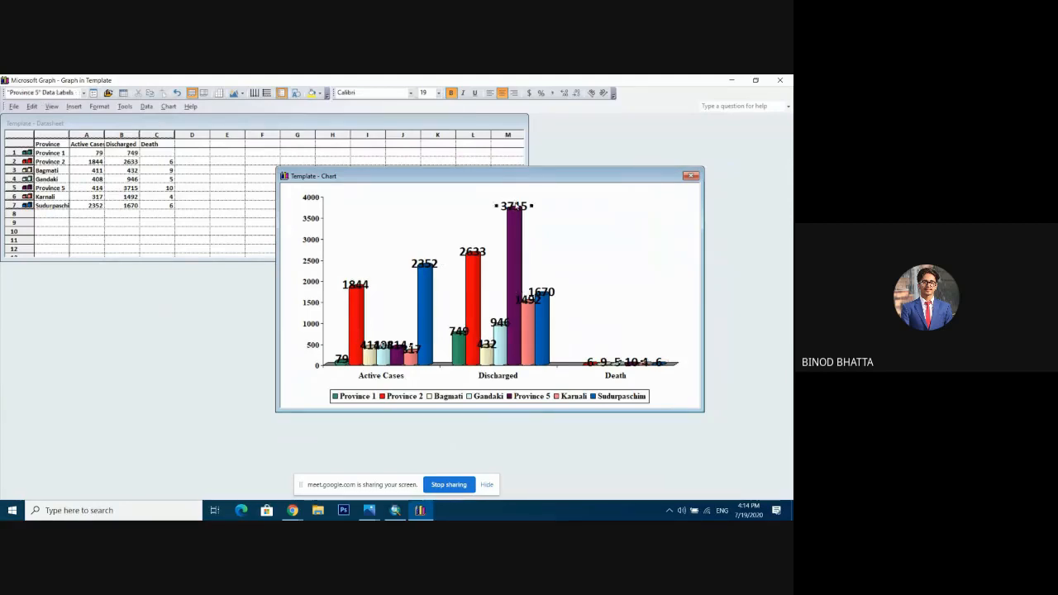
{"action": "left_click", "coordinate": [513, 200]}
{"action": "left_click", "coordinate": [473, 254]}
{"action": "left_click_drag", "start_coordinate": [473, 254], "coordinate": [422, 253]}
{"action": "left_click", "coordinate": [425, 266]}
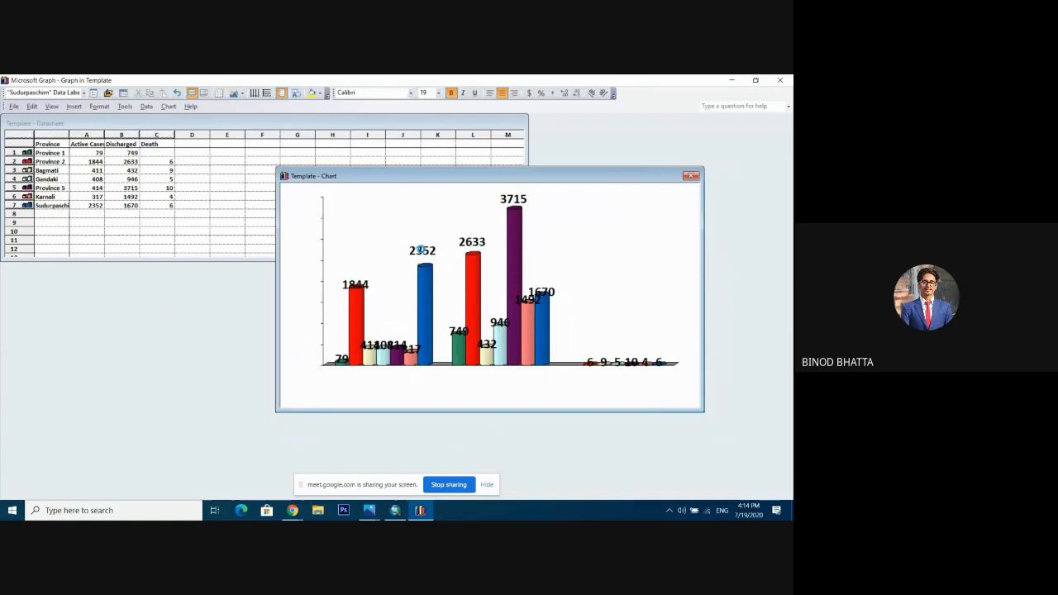
Move the Active Cases value labels of Karnali, Gandaki, Bagmati and Province 1 clear of their bars.
{"action": "left_click", "coordinate": [411, 350]}
{"action": "left_click_drag", "start_coordinate": [412, 350], "coordinate": [368, 334]}
{"action": "left_click", "coordinate": [398, 346]}
{"action": "left_click", "coordinate": [381, 349]}
{"action": "left_click", "coordinate": [367, 348]}
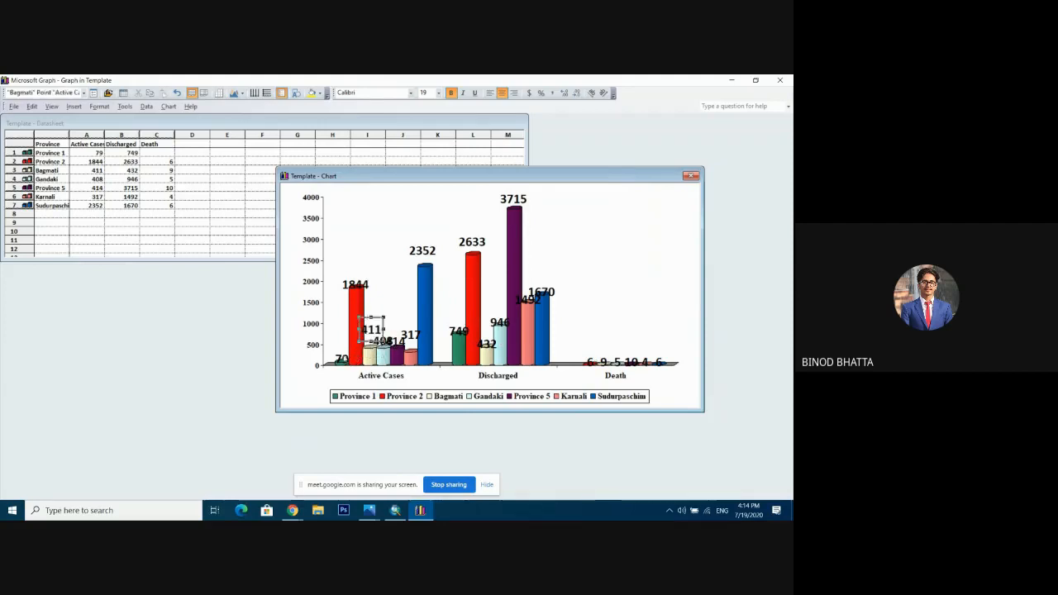
{"action": "left_click", "coordinate": [341, 358]}
{"action": "left_click", "coordinate": [342, 358]}
Raise the Death value labels of Province 2 and Bagmati above the chart's base line.
{"action": "left_click", "coordinate": [592, 363]}
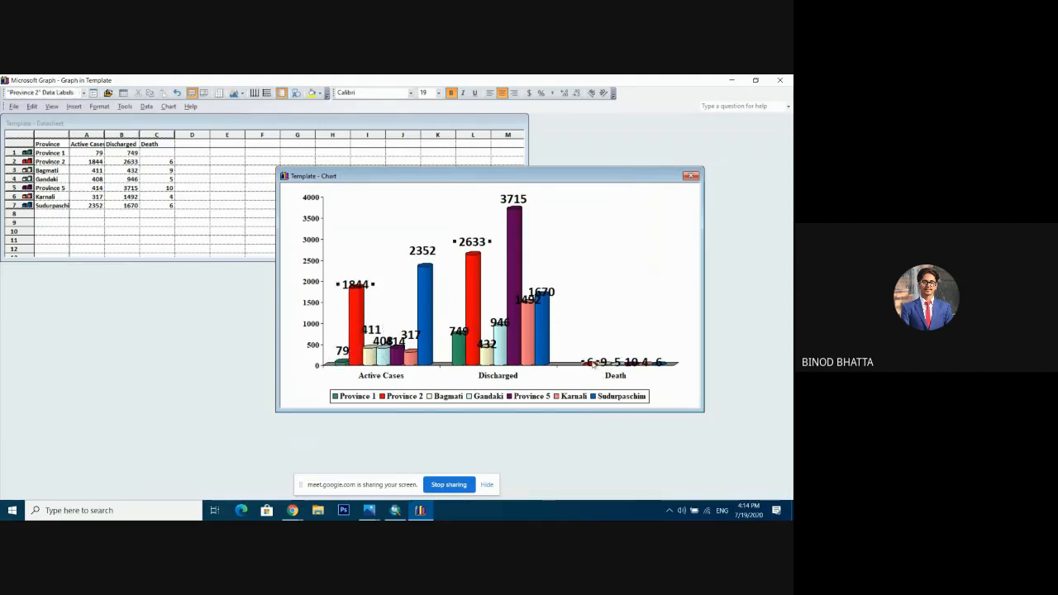
{"action": "left_click_drag", "start_coordinate": [591, 363], "coordinate": [603, 357]}
{"action": "left_click", "coordinate": [603, 362]}
{"action": "left_click", "coordinate": [604, 362]}
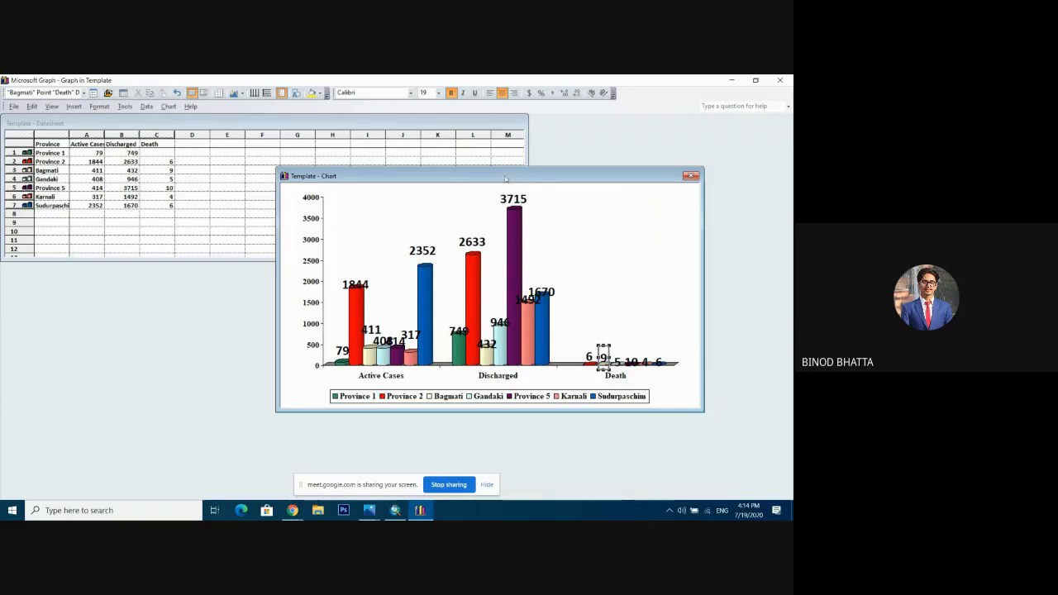
Move the chart window up slightly and set the Province 2 data labels to Times New Roman.
{"action": "left_click_drag", "start_coordinate": [507, 177], "coordinate": [504, 155]}
{"action": "left_click", "coordinate": [471, 218]}
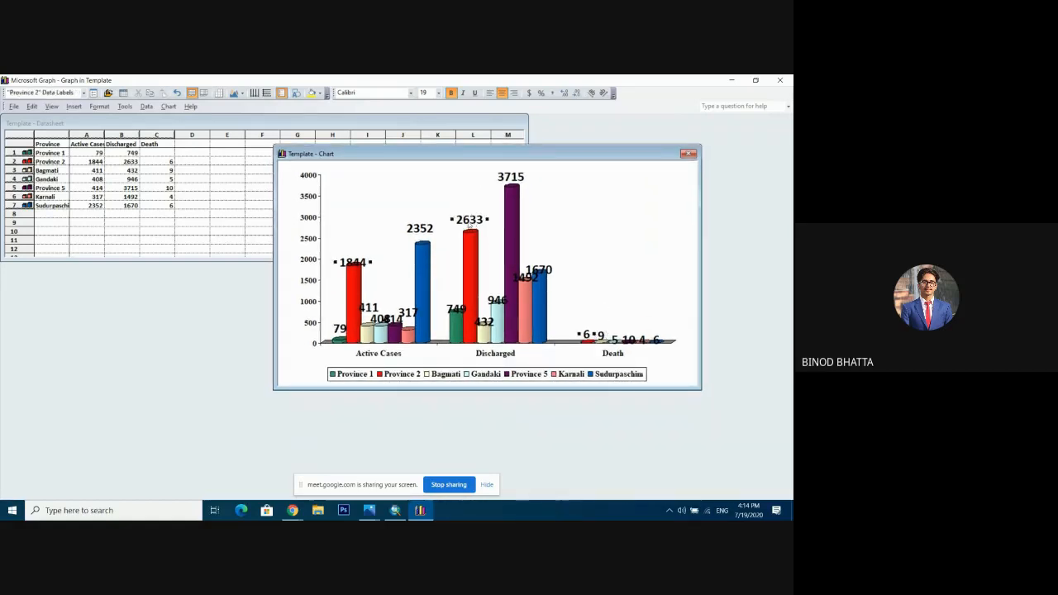
{"action": "left_click", "coordinate": [383, 92]}
{"action": "type", "text": "Times New Roman"}
{"action": "key", "text": "Return"}
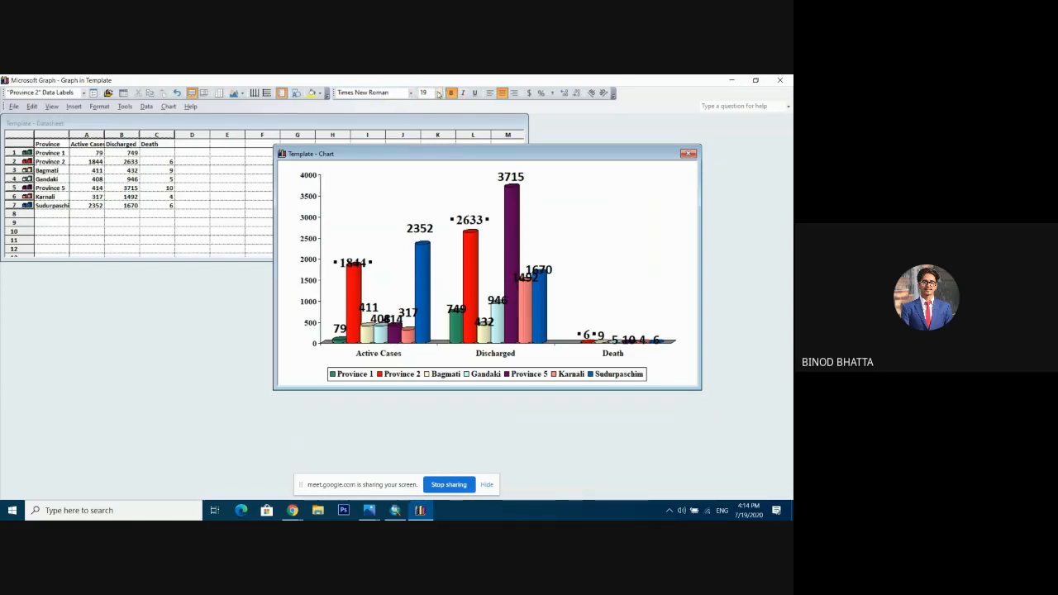
{"action": "left_click", "coordinate": [425, 93]}
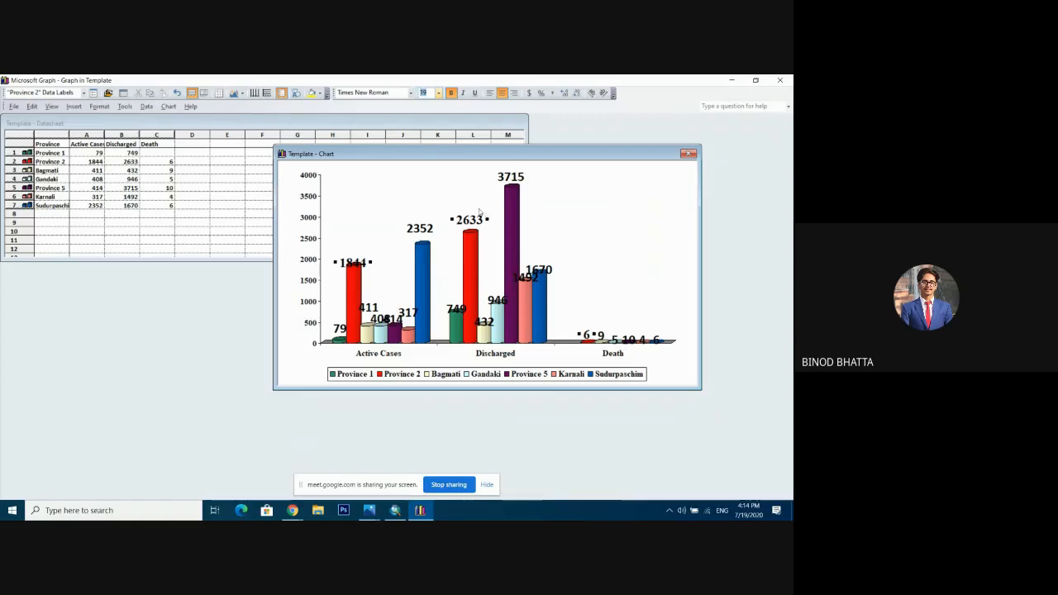
Raise the Discharged label of Province 1 and the Active Cases label of Province 5 above their bars.
{"action": "left_click", "coordinate": [455, 304]}
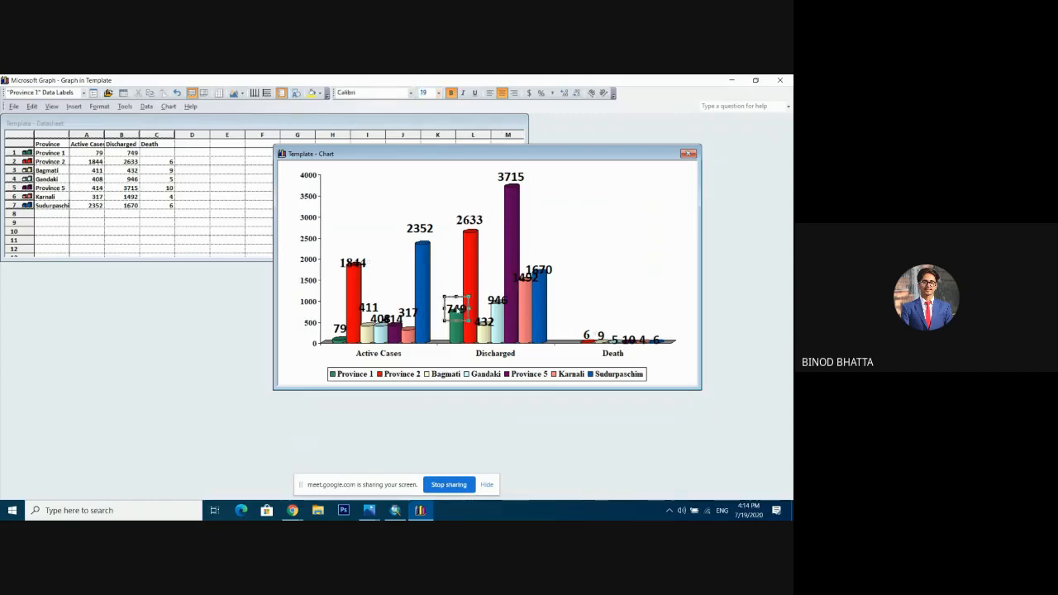
{"action": "left_click", "coordinate": [455, 305]}
{"action": "left_click", "coordinate": [394, 321]}
{"action": "left_click_drag", "start_coordinate": [394, 321], "coordinate": [400, 296]}
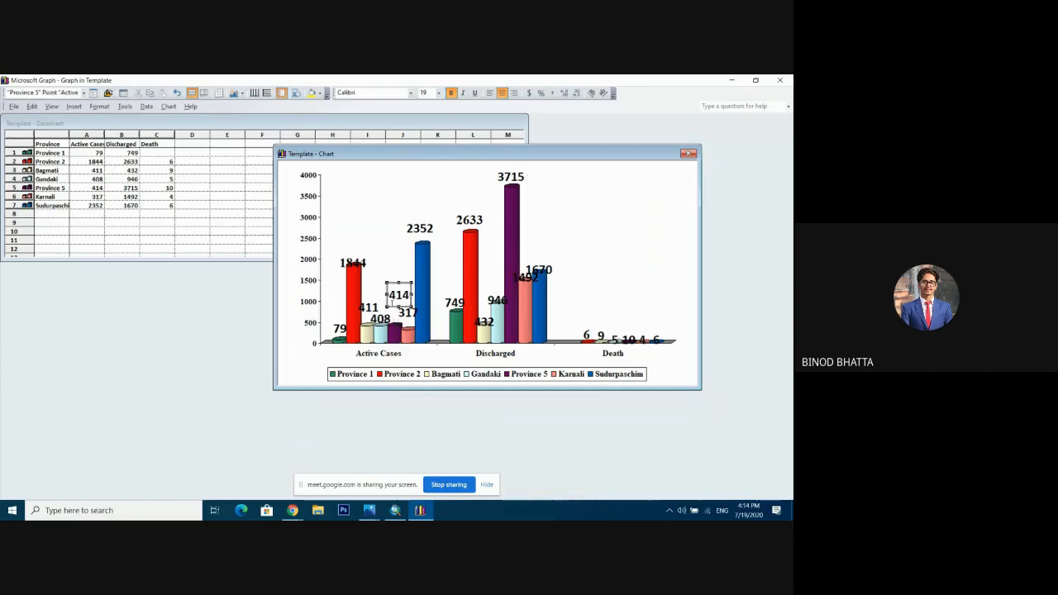
{"action": "left_click", "coordinate": [378, 319]}
{"action": "left_click", "coordinate": [380, 319]}
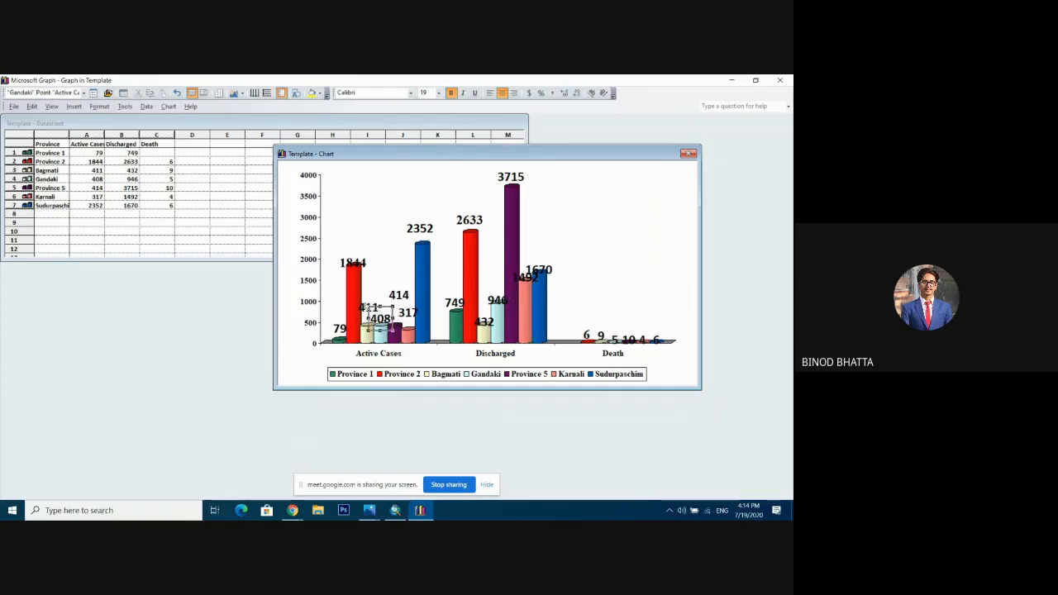
{"action": "left_click", "coordinate": [369, 308]}
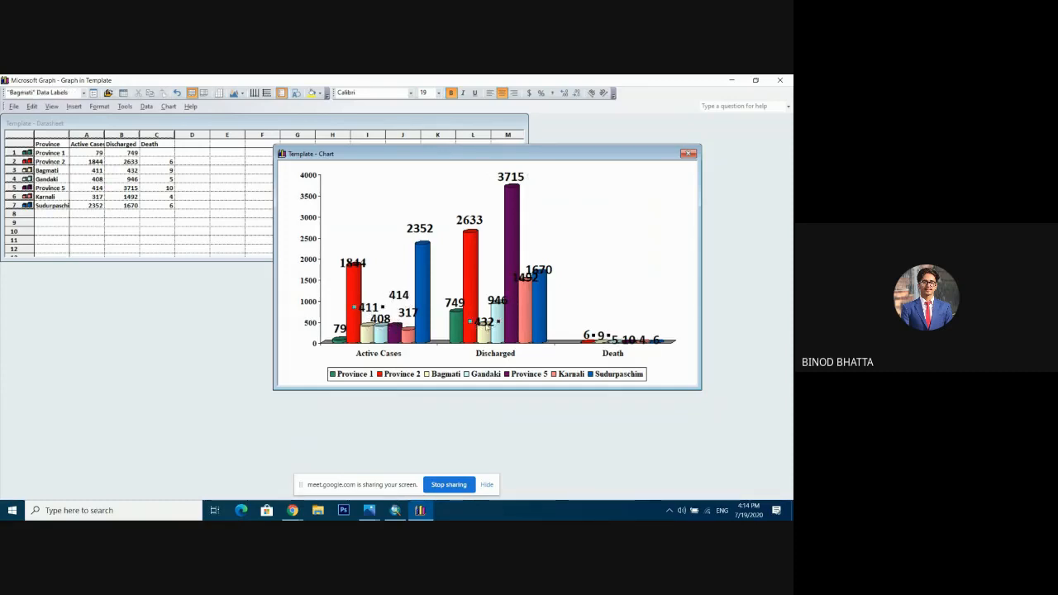
{"action": "left_click", "coordinate": [488, 324]}
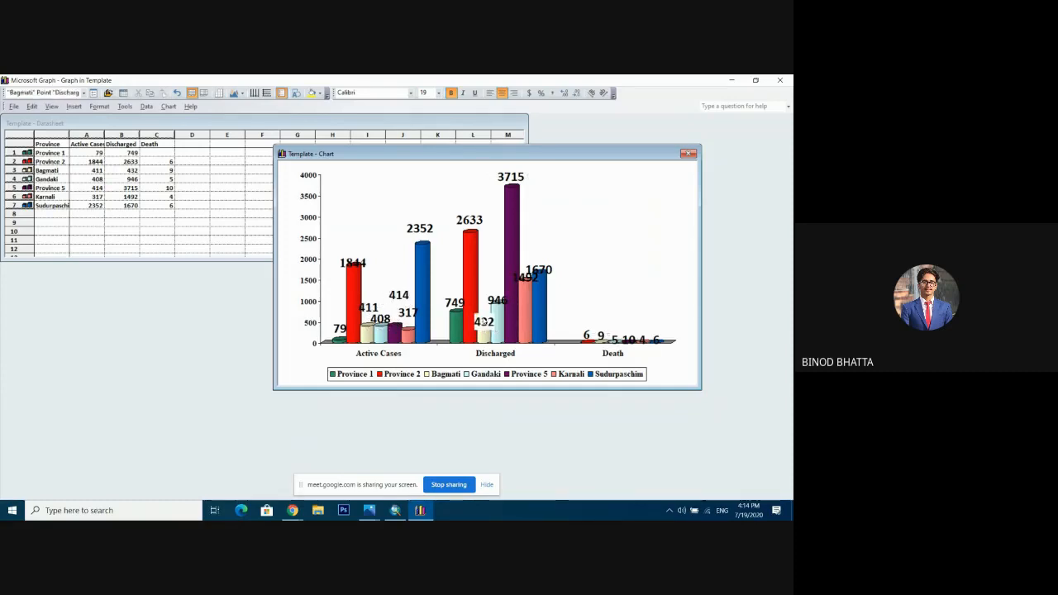
Close the chart editing, return to the ArcMap layout and place the chart in the page's lower-left area below the map.
{"action": "left_click", "coordinate": [603, 228]}
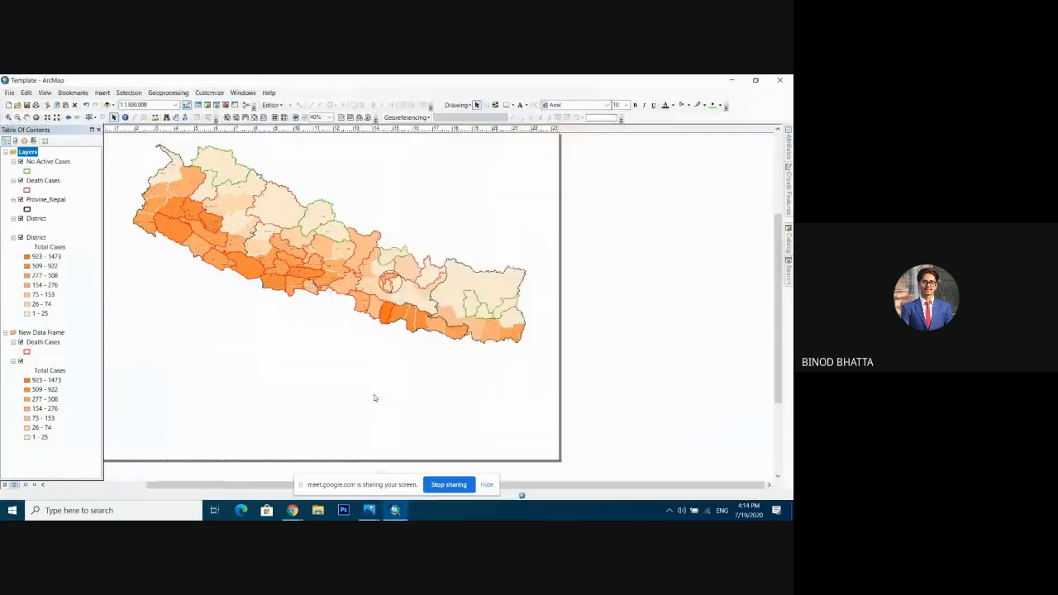
{"action": "left_click_drag", "start_coordinate": [354, 350], "coordinate": [204, 430]}
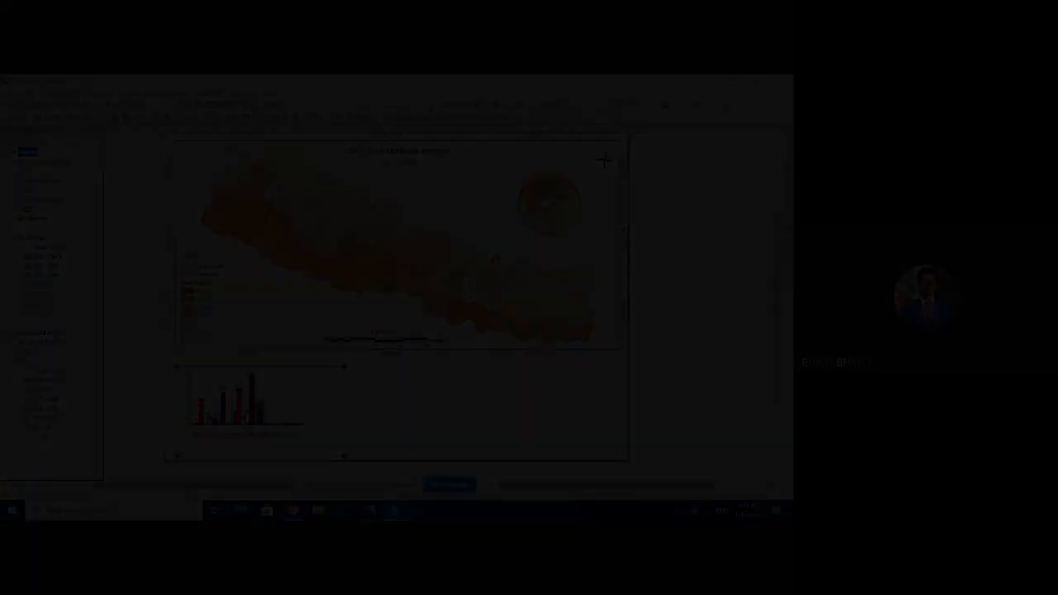